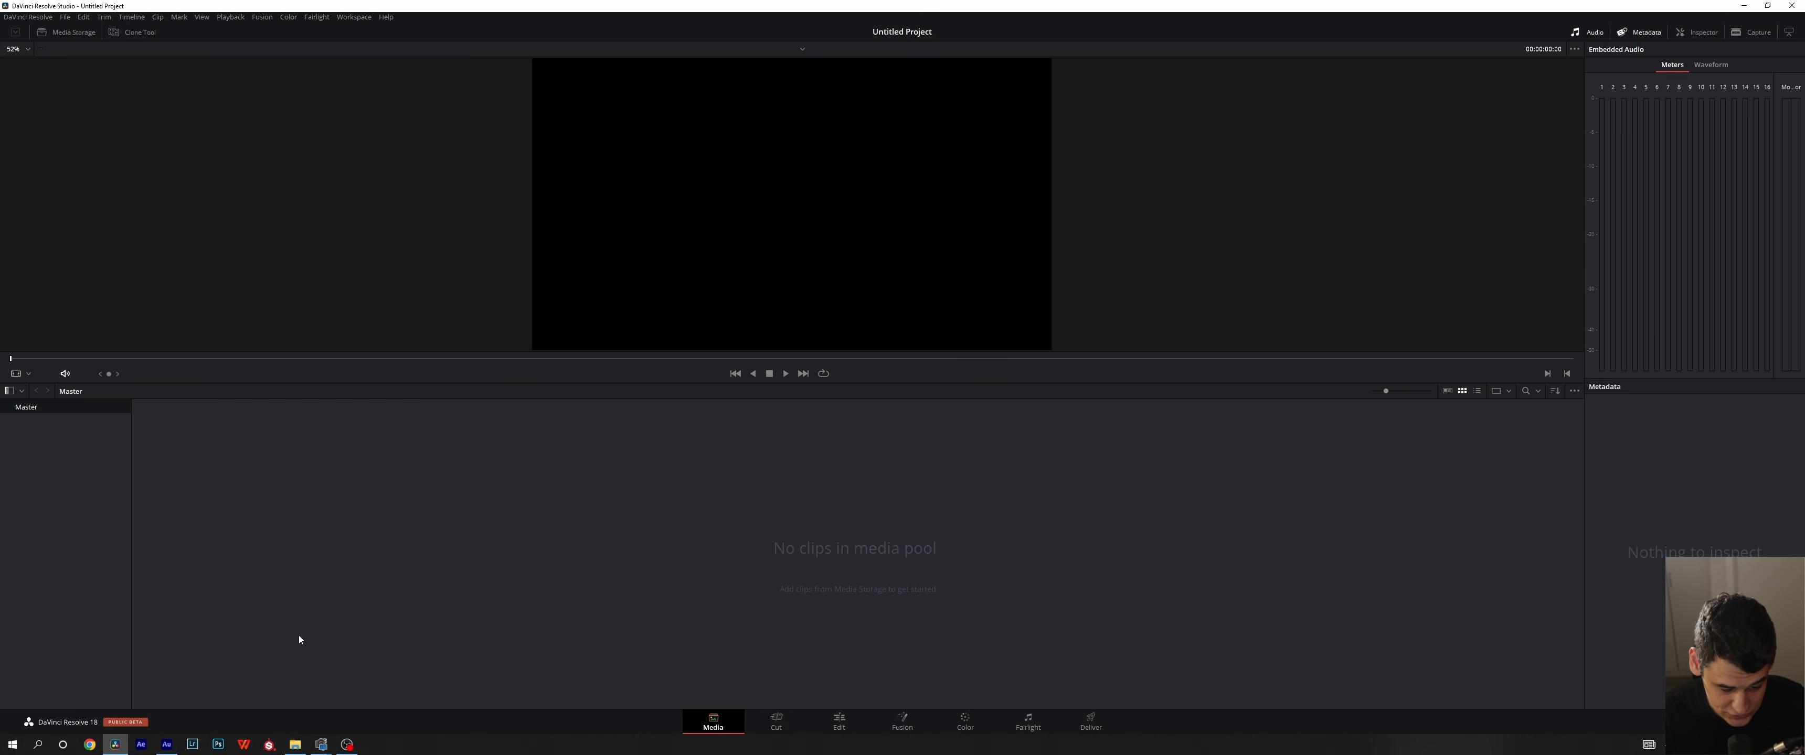
- Switch to File Explorer and import all media files from Video projects folder 8 into the media pool, then view them on the Edit page
left_click(295, 744)
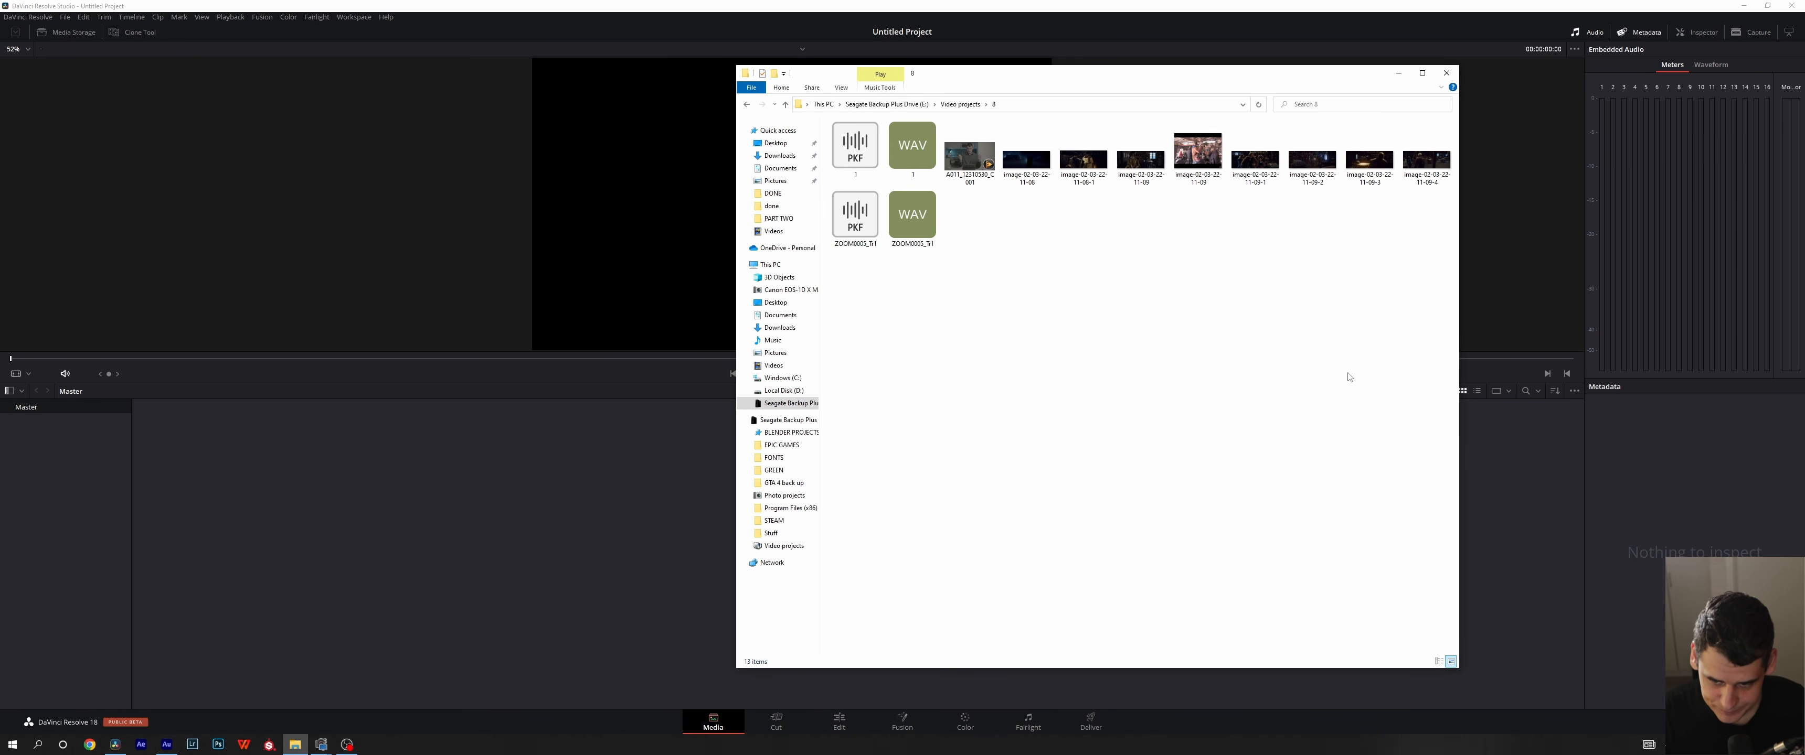
left_click_drag(1404, 364, 536, 541)
left_click(660, 532)
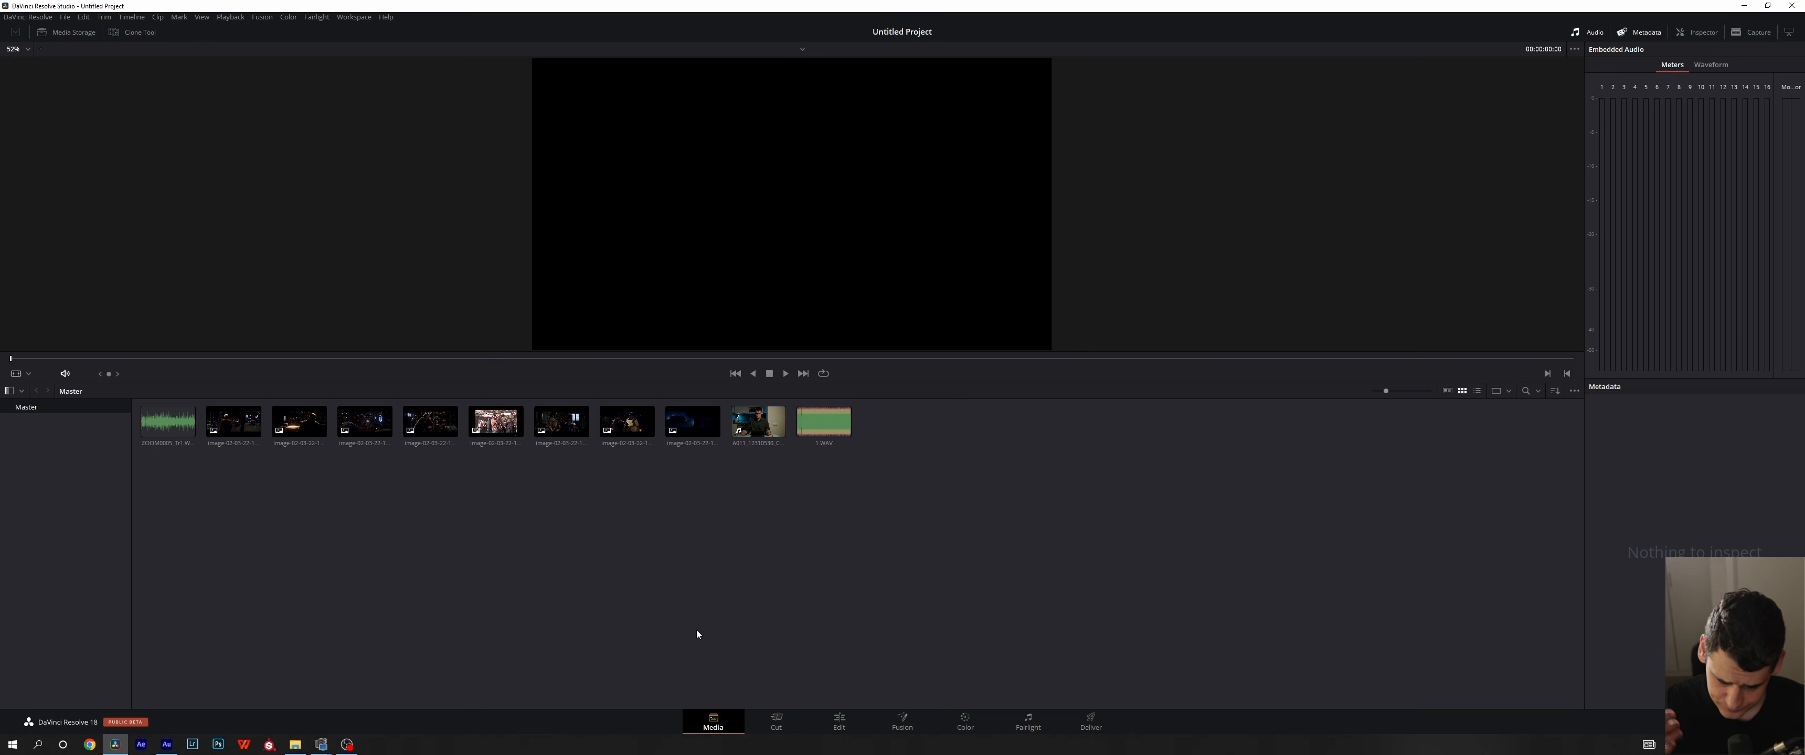
left_click(838, 722)
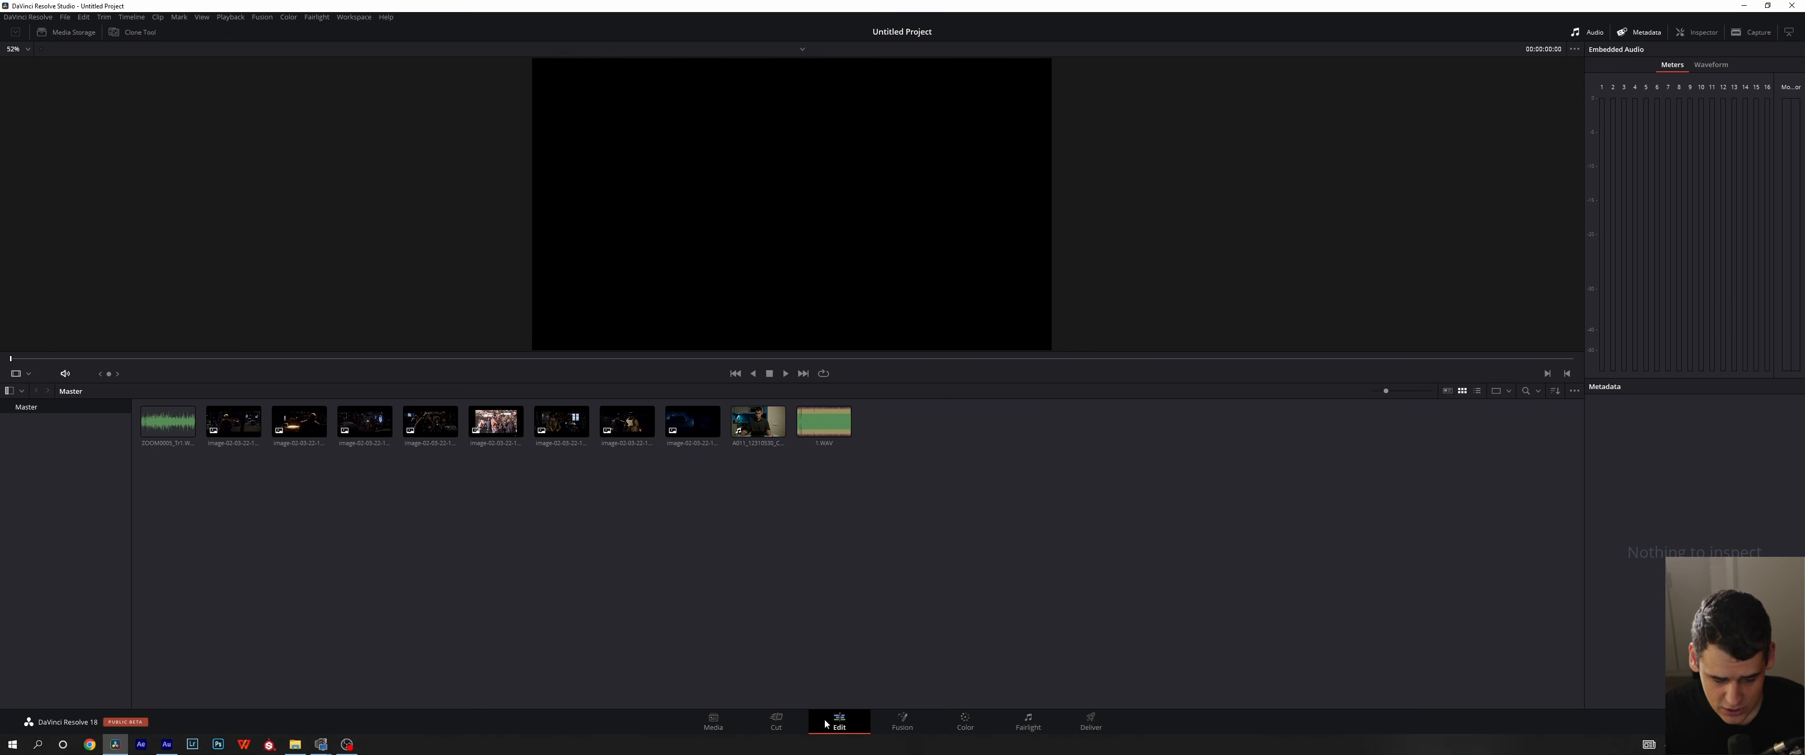
left_click(712, 722)
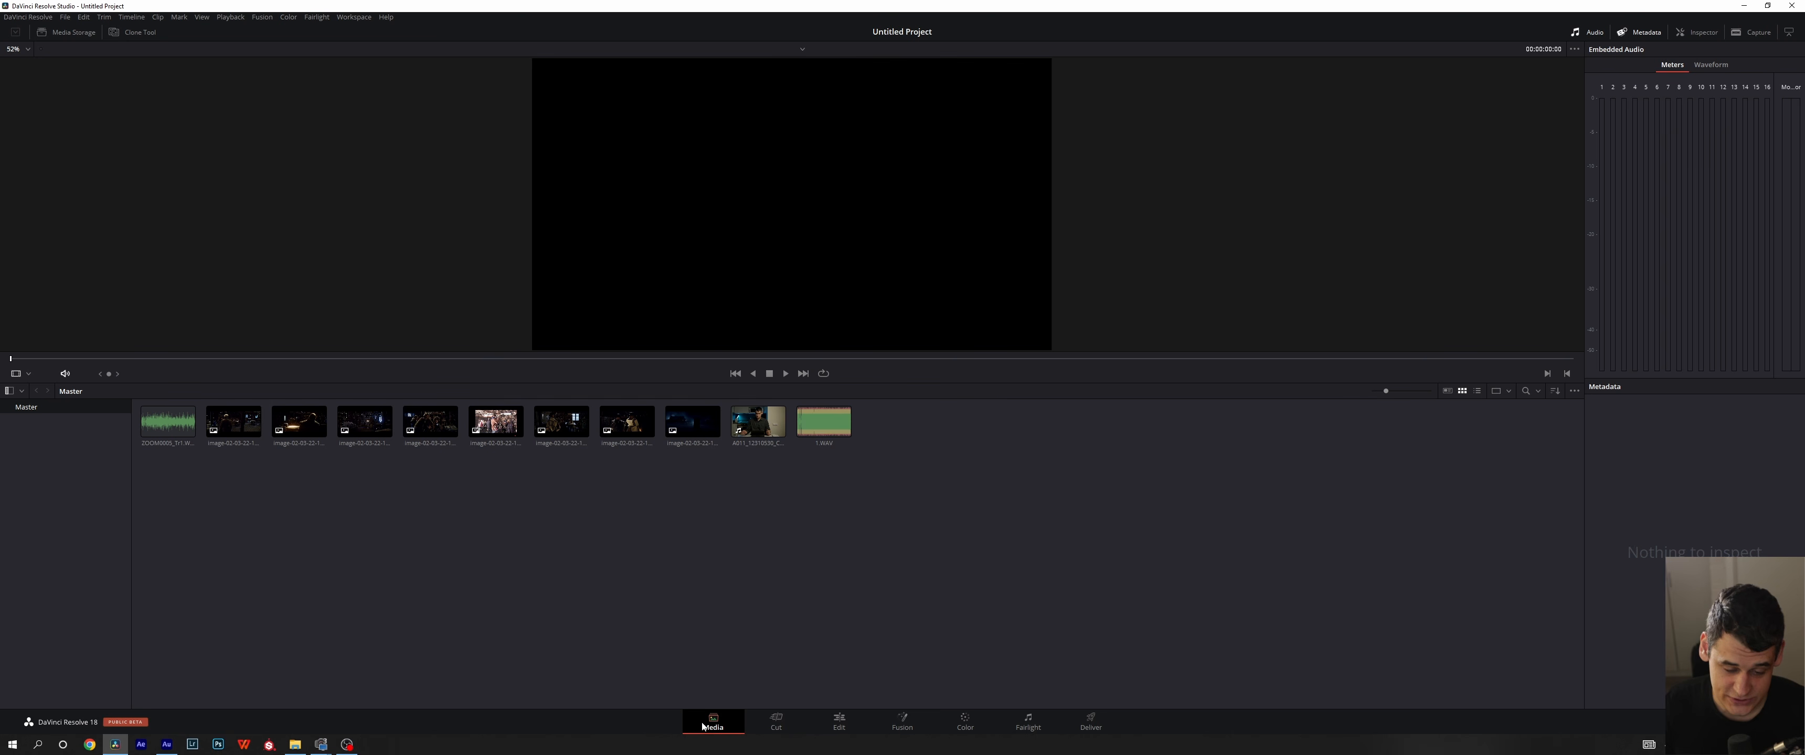
- Delete every clip from the Master bin of the media pool
left_click_drag(1097, 505, 133, 401)
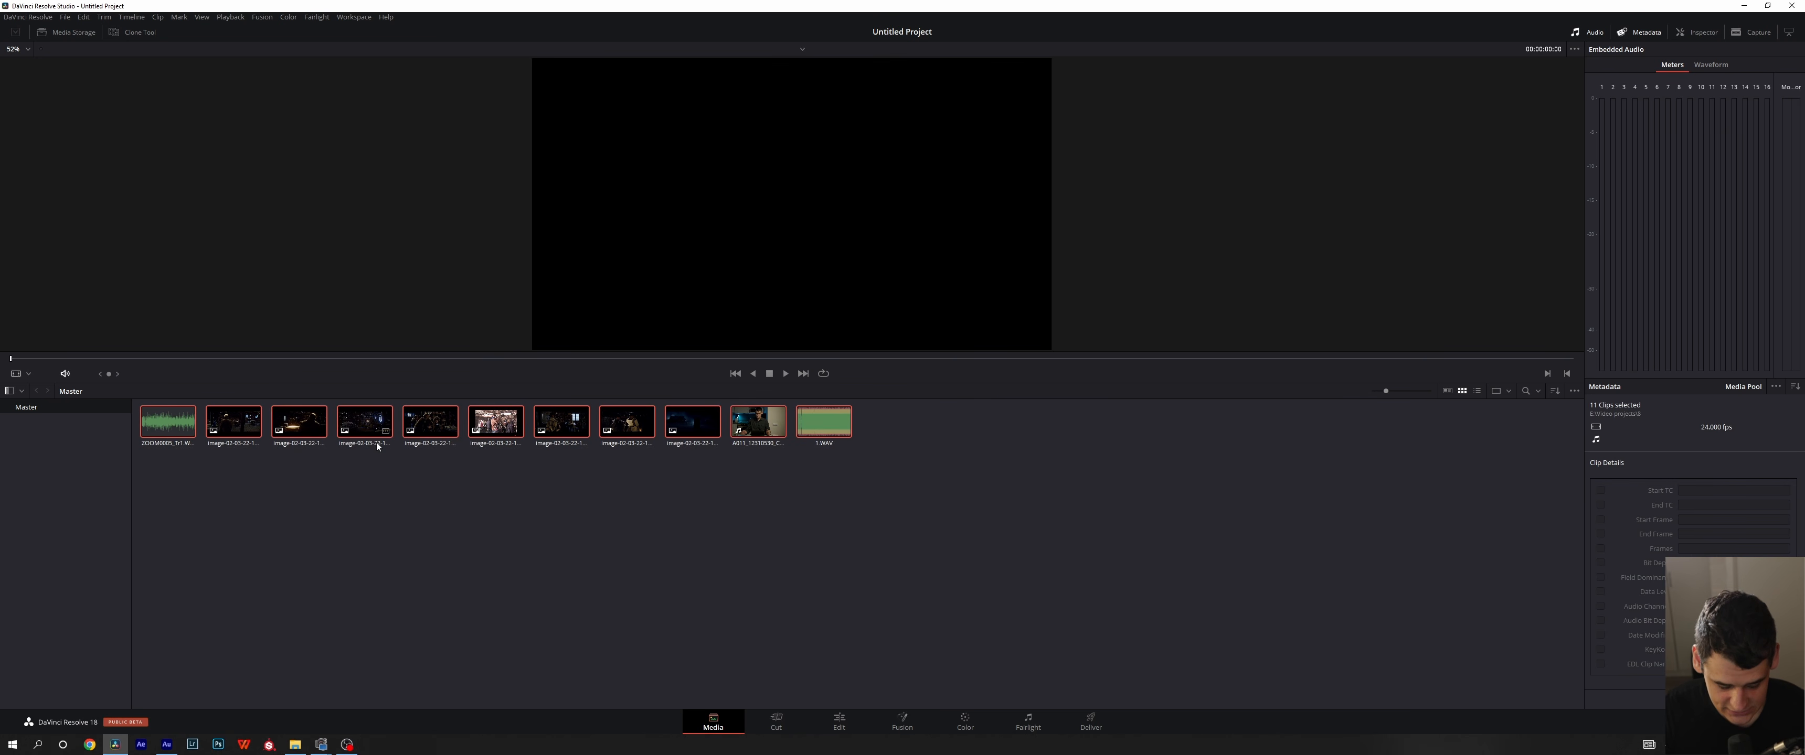
key("Delete")
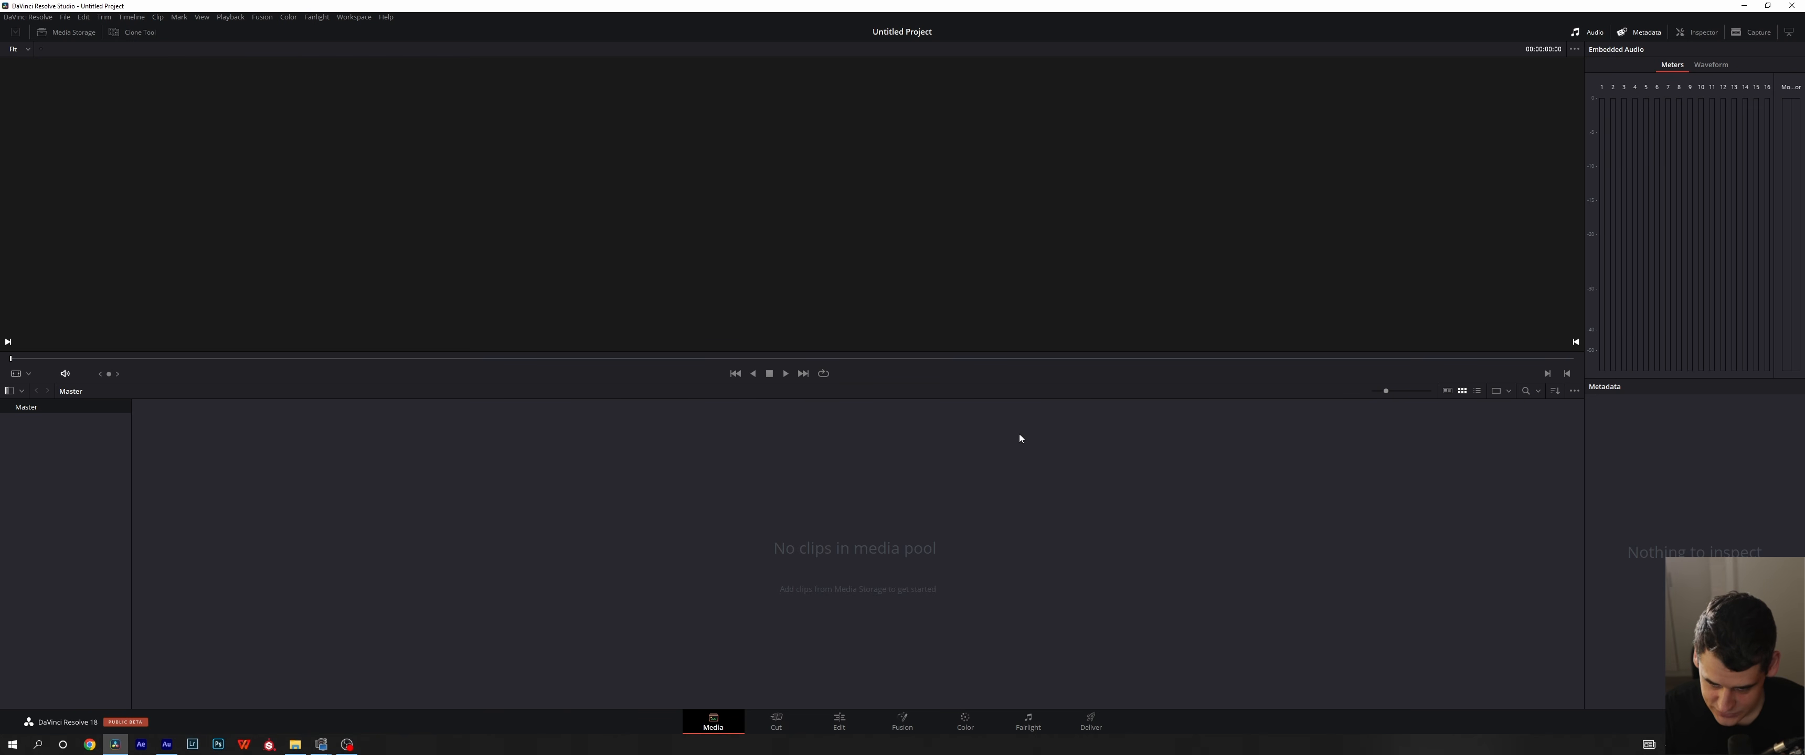
- Try out the Media page layout by resizing the viewer area and toggling the Inspector, Capture, Audio and Metadata panels
left_click_drag(1048, 382, 1065, 431)
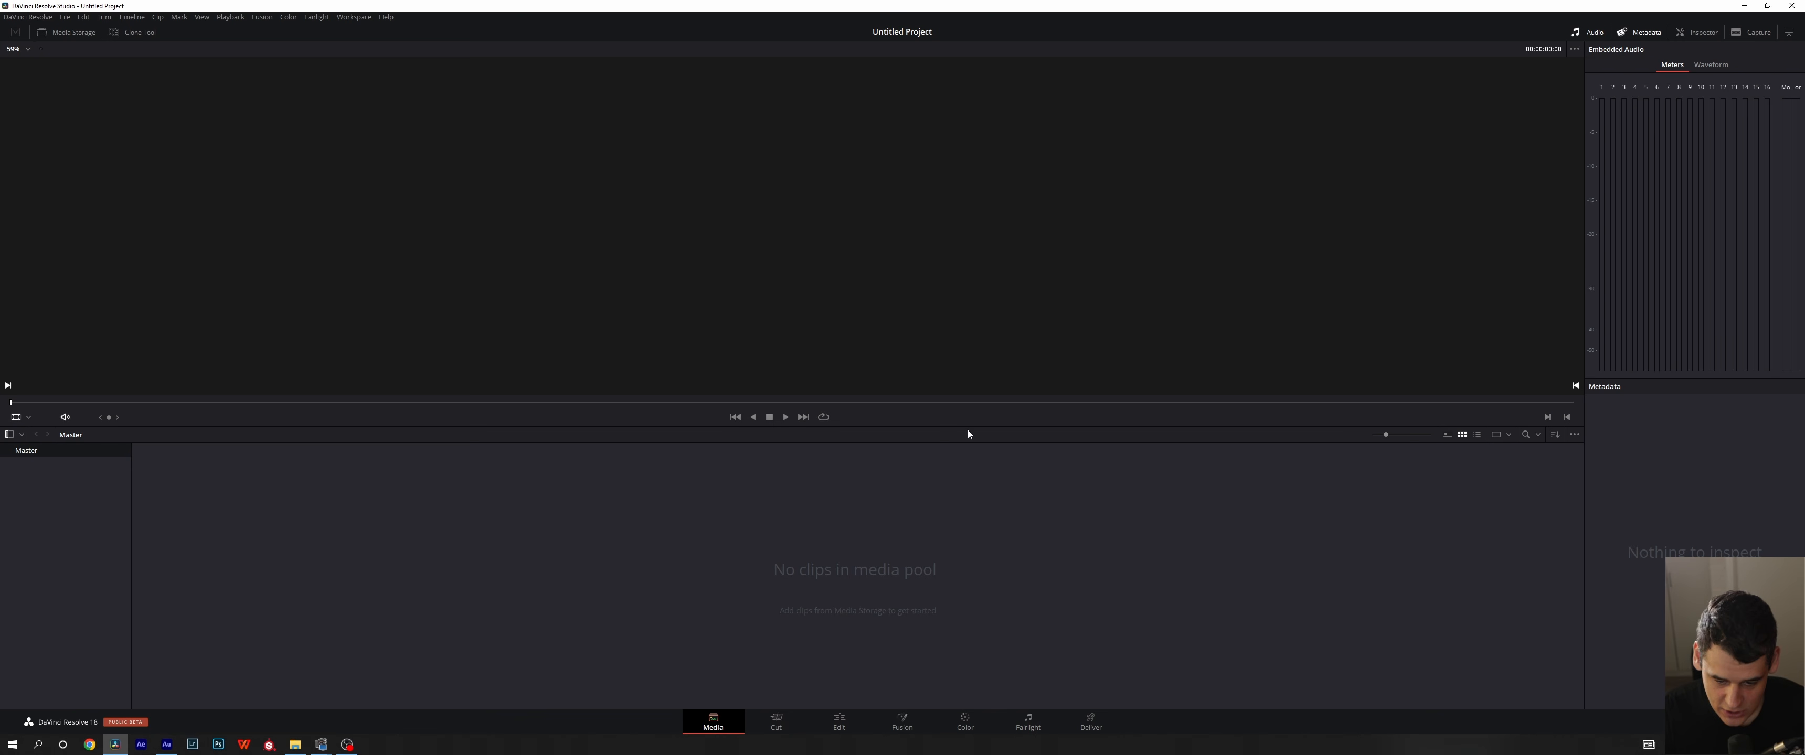
left_click_drag(975, 437, 1065, 400)
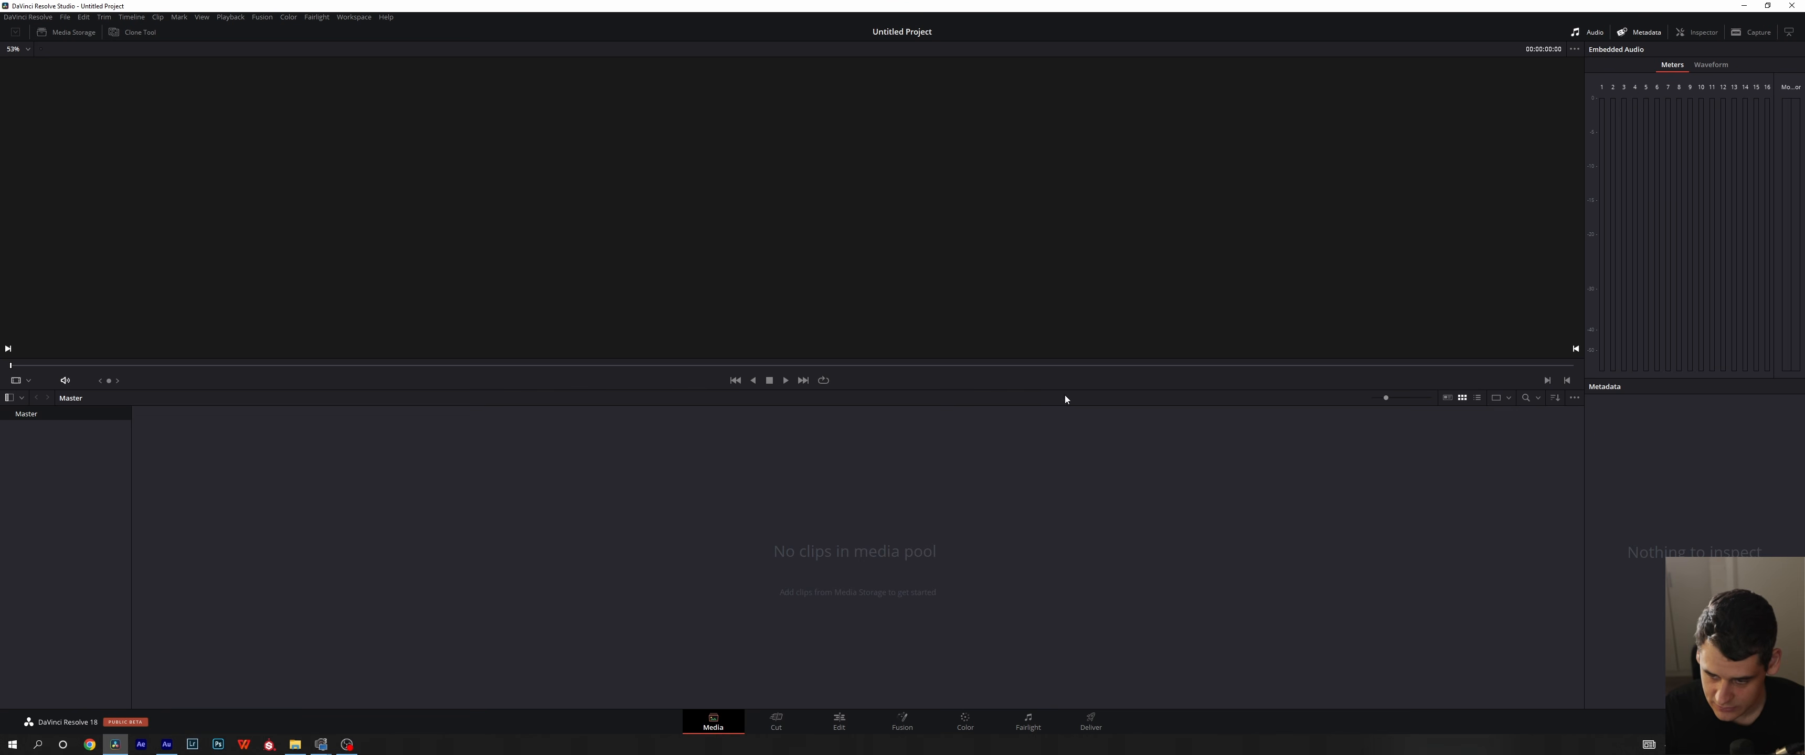
left_click(1696, 33)
left_click(1740, 33)
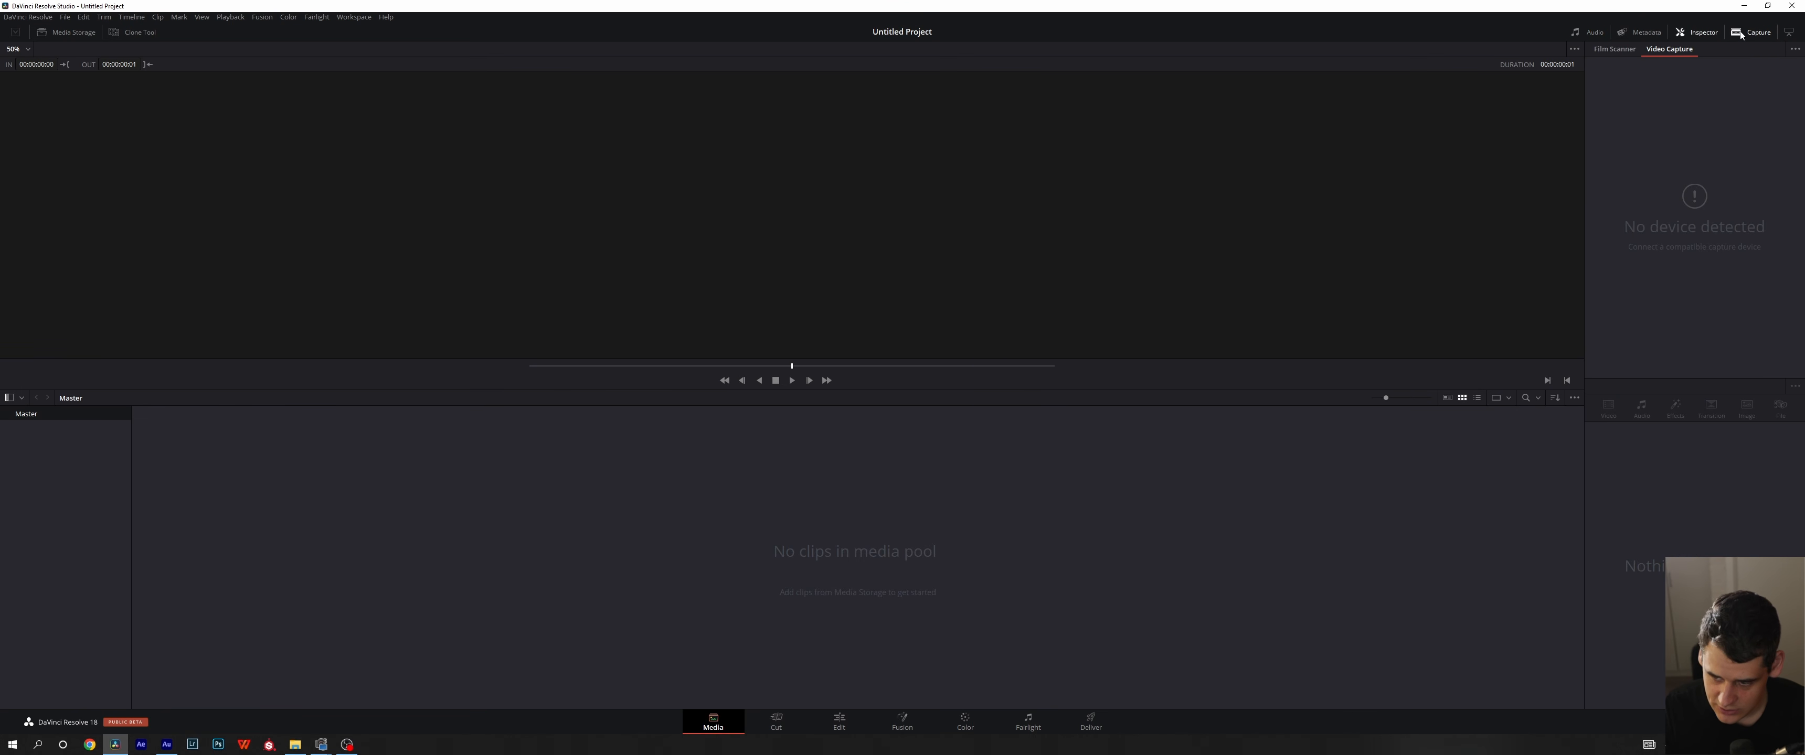
left_click(1639, 32)
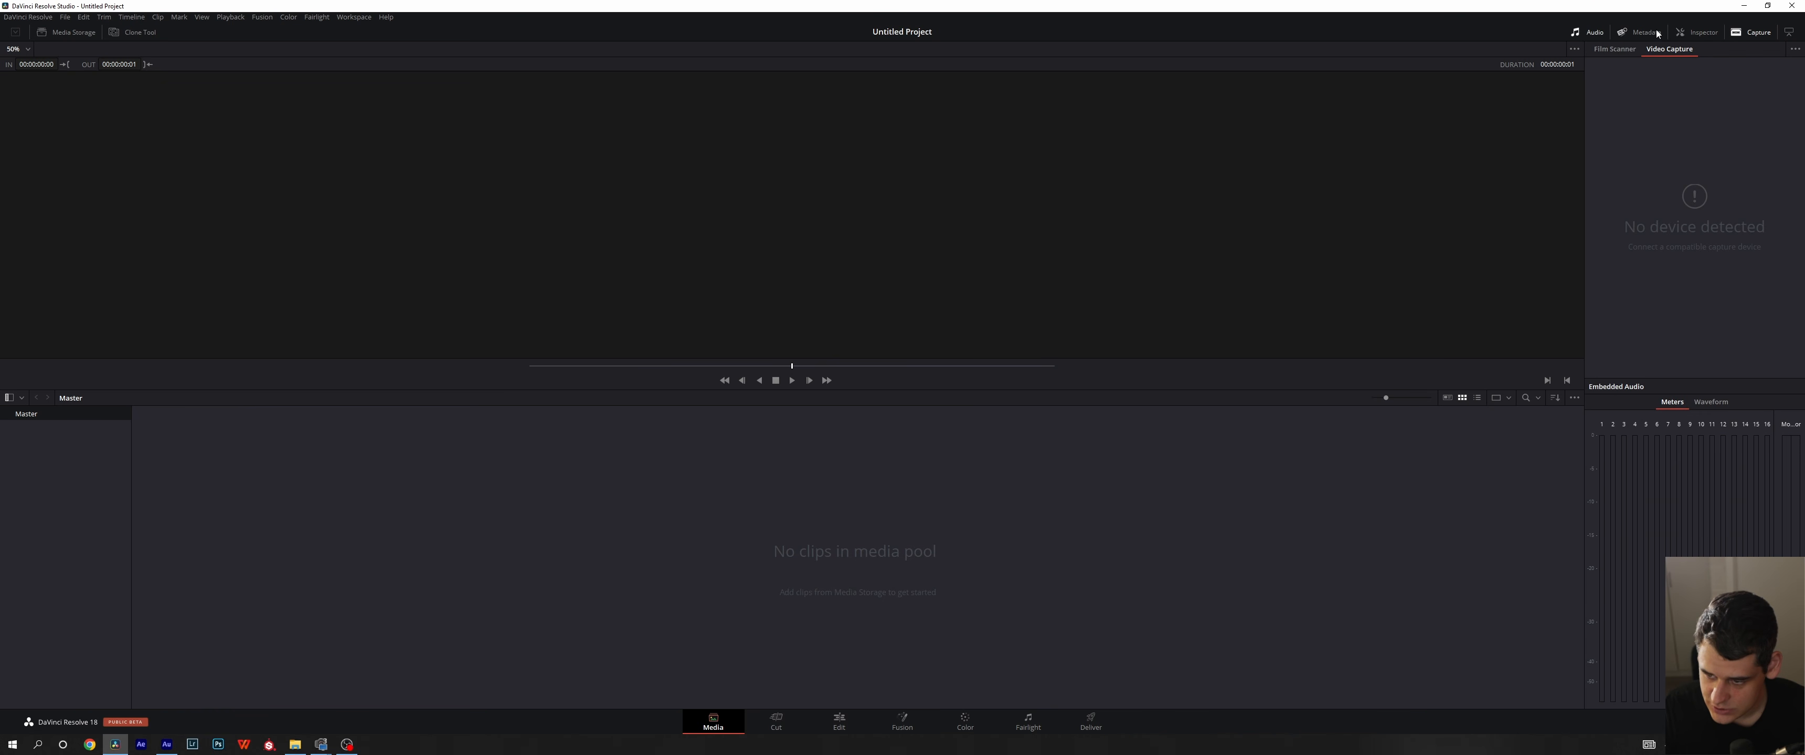
left_click(1585, 32)
left_click(1637, 38)
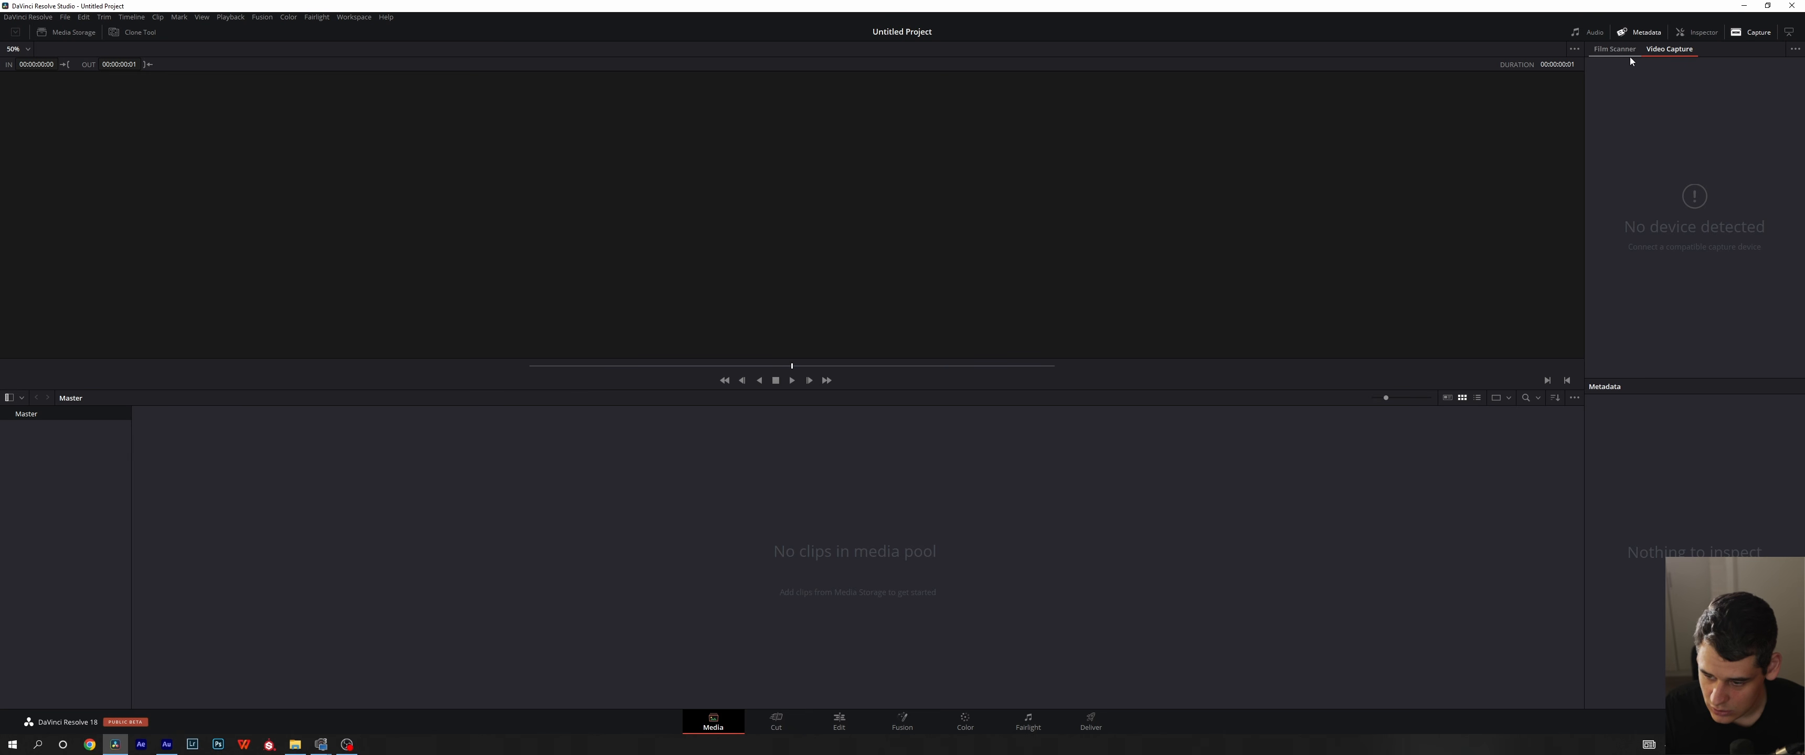
left_click(1592, 36)
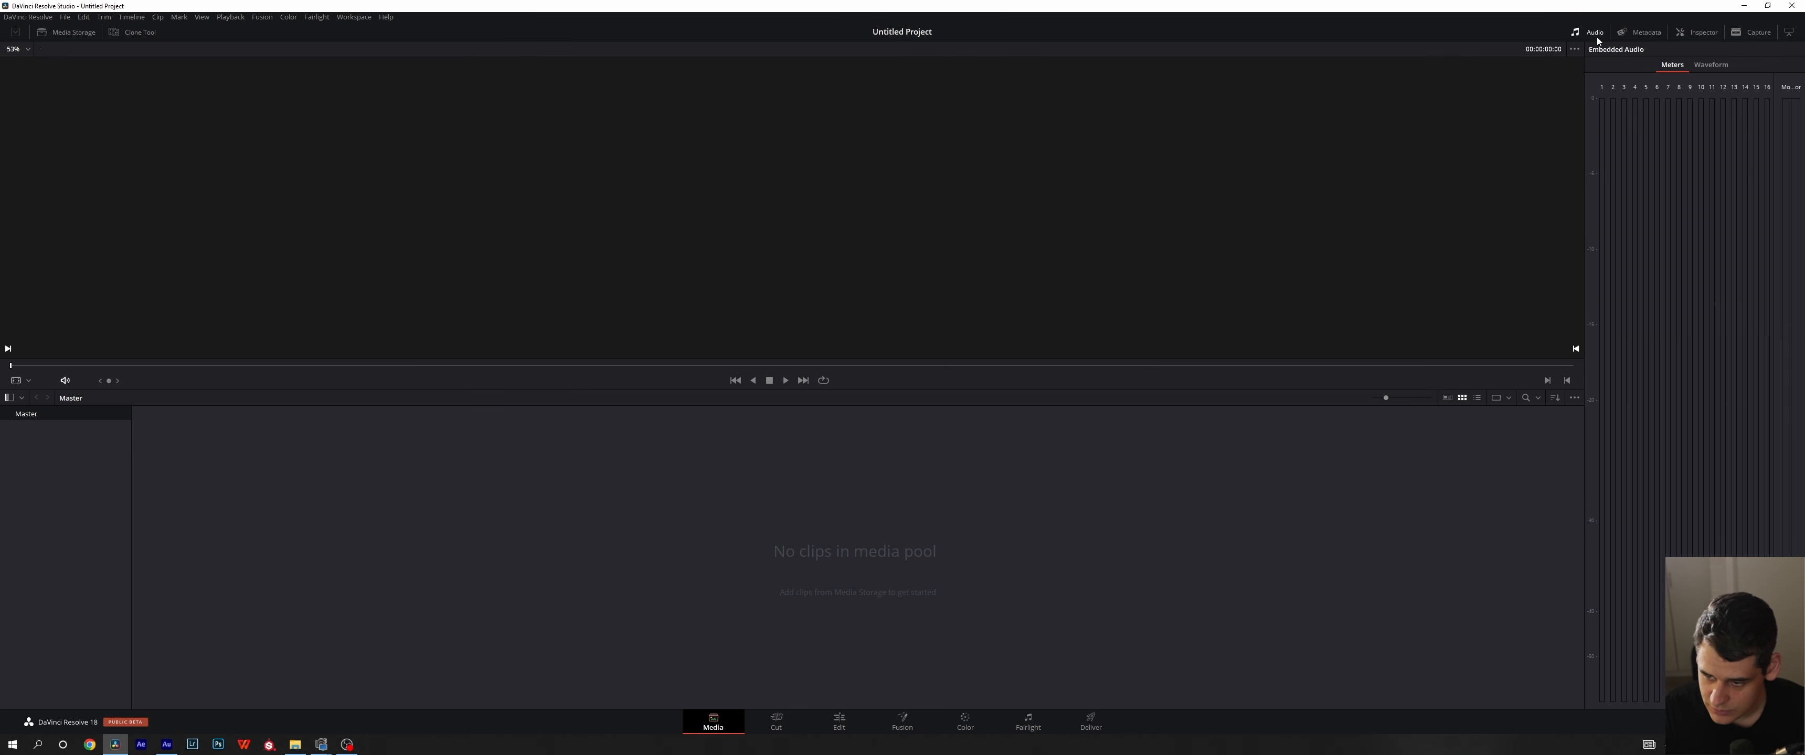
left_click(1636, 31)
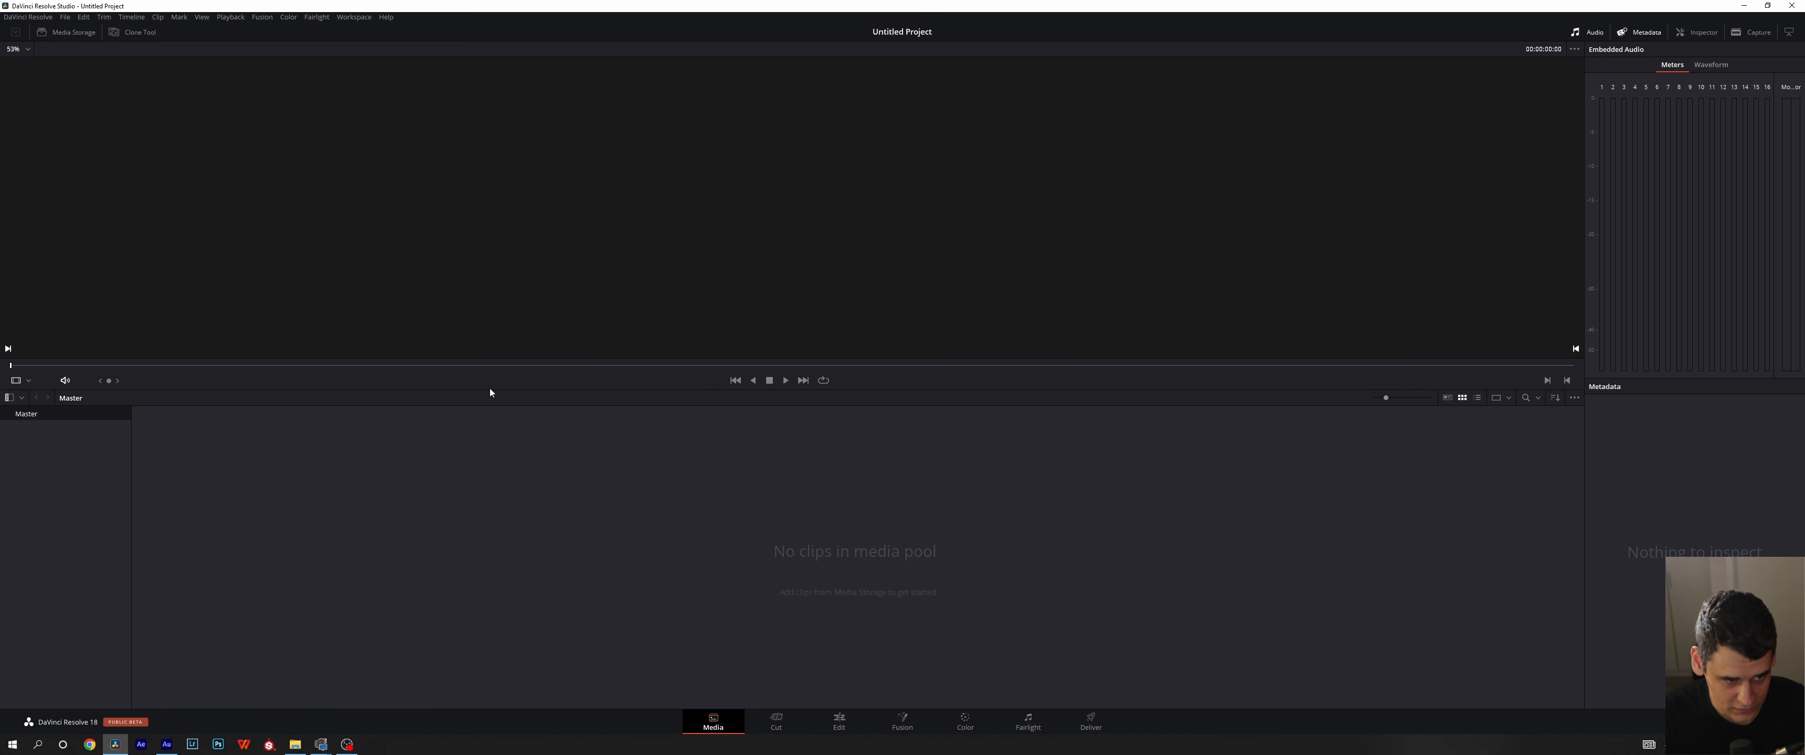
- Show the Media Storage browser and open folder 8 inside Video projects on the Seagate Backup Plus Drive
left_click(46, 35)
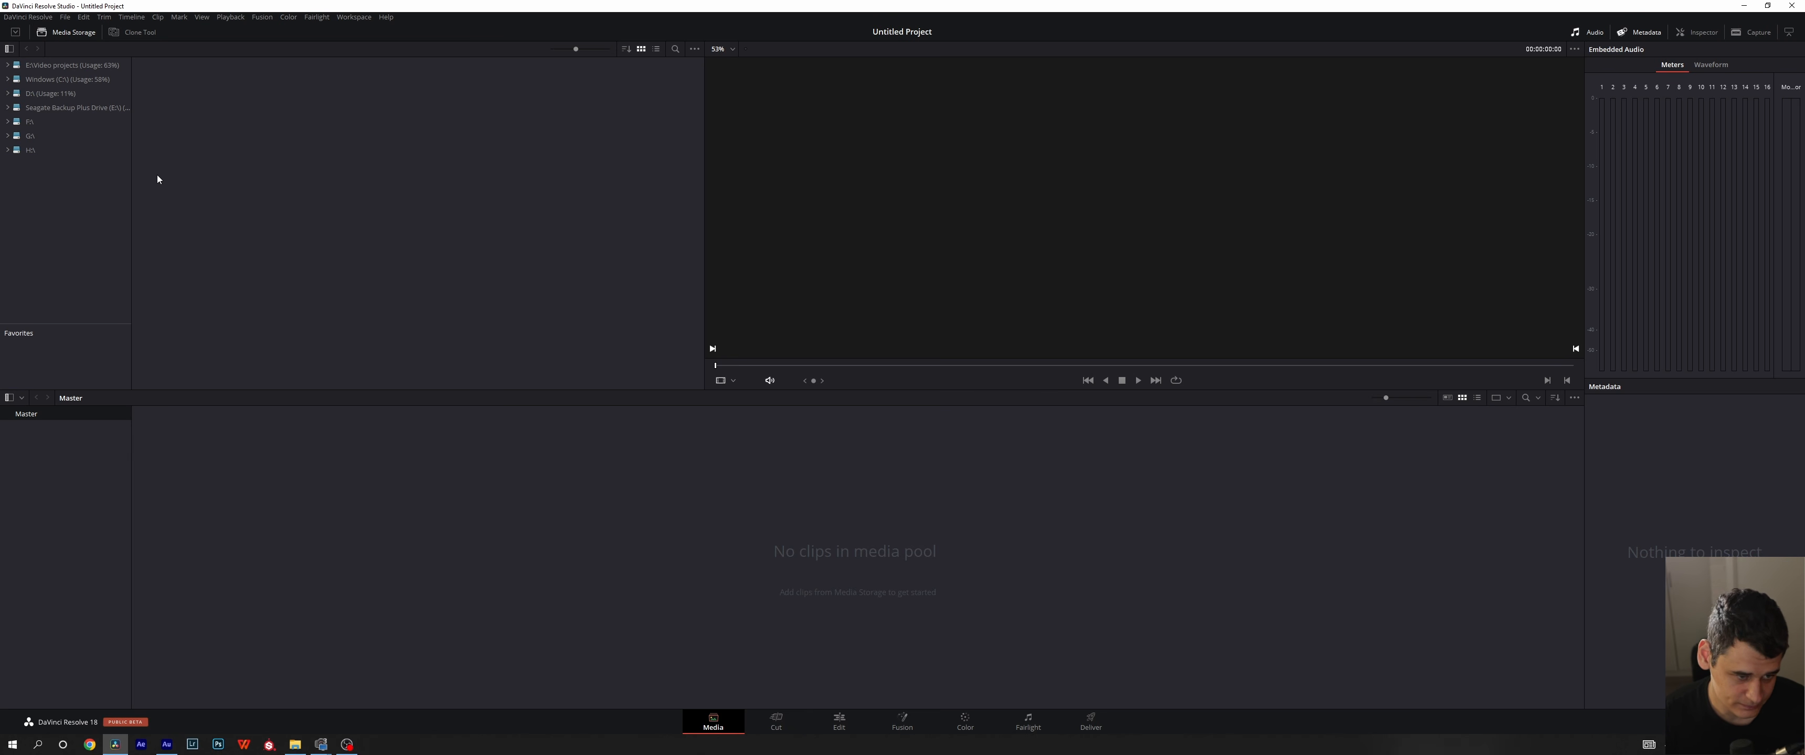
left_click(28, 107)
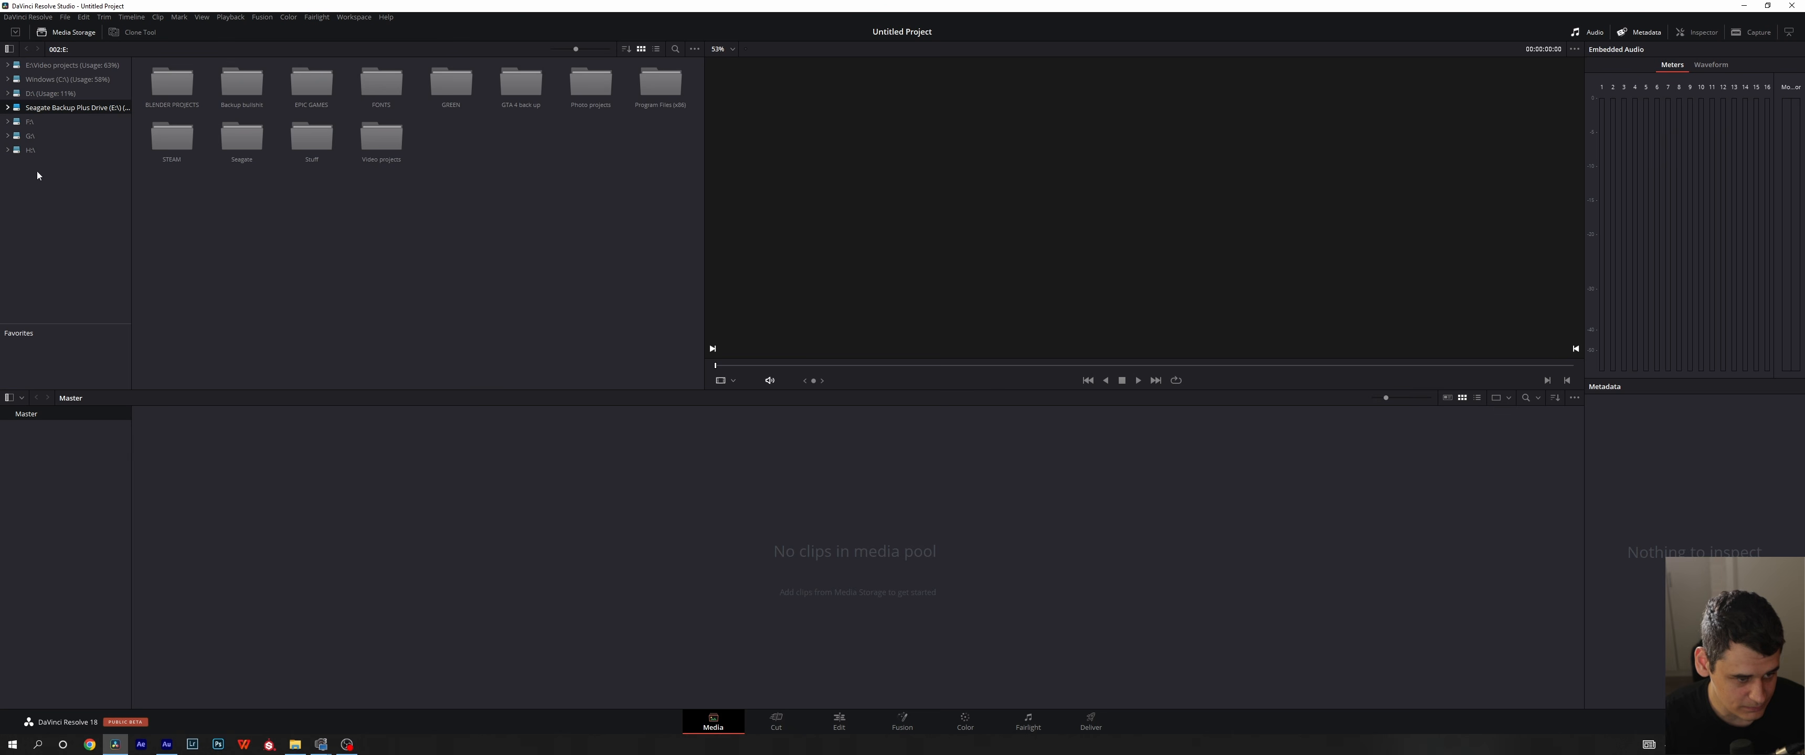
left_click(8, 107)
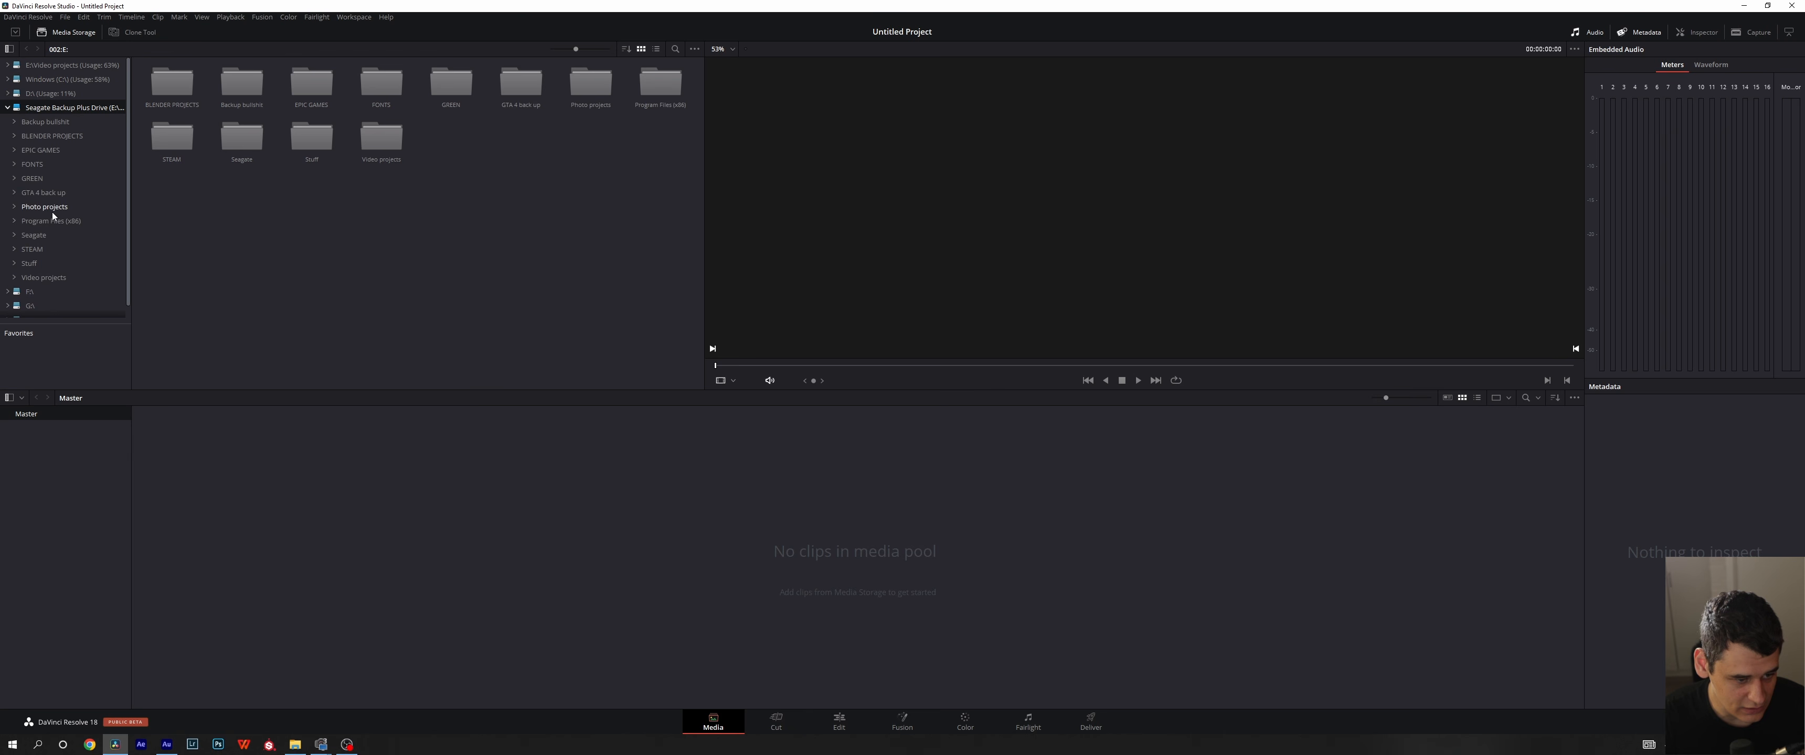
left_click(15, 280)
scroll(60, 213, "down", 4)
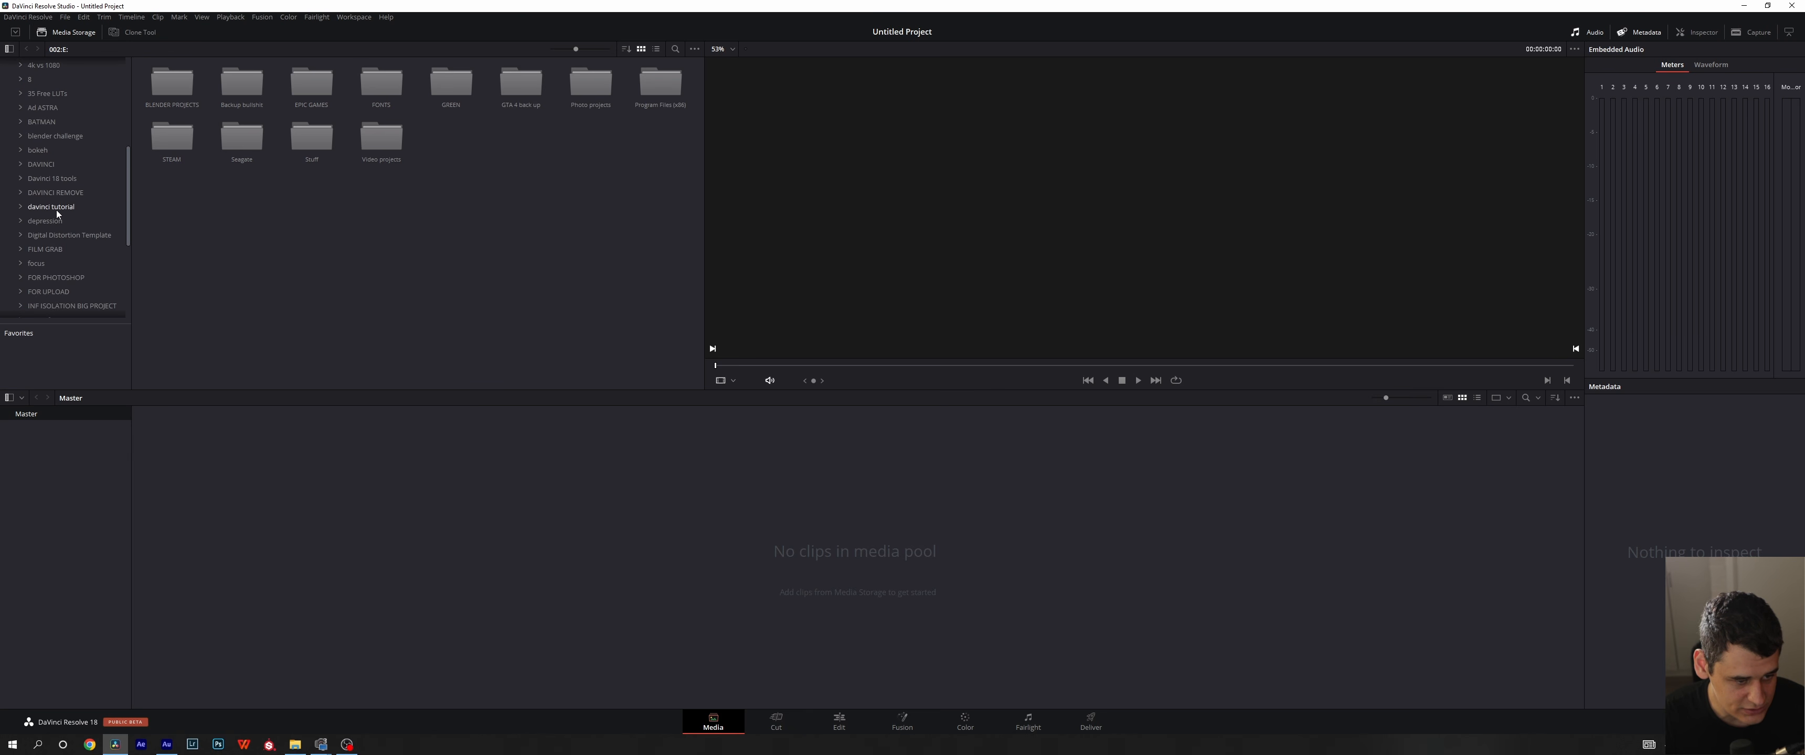
left_click(29, 157)
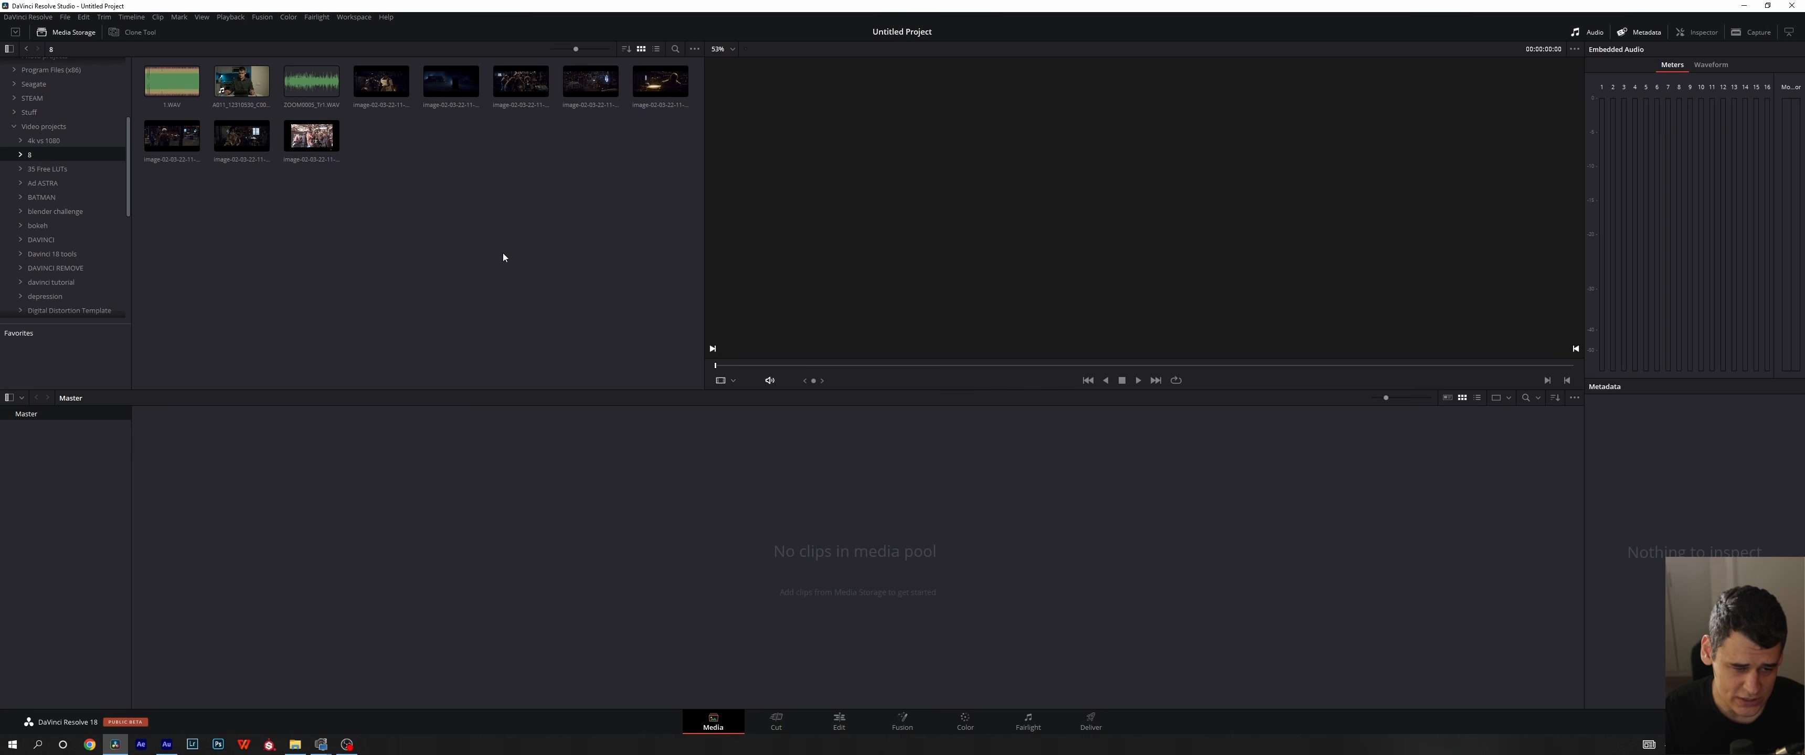
- Add all clips of the open storage folder to the Master bin, then view the same files in File Explorer
left_click_drag(691, 201, 101, 36)
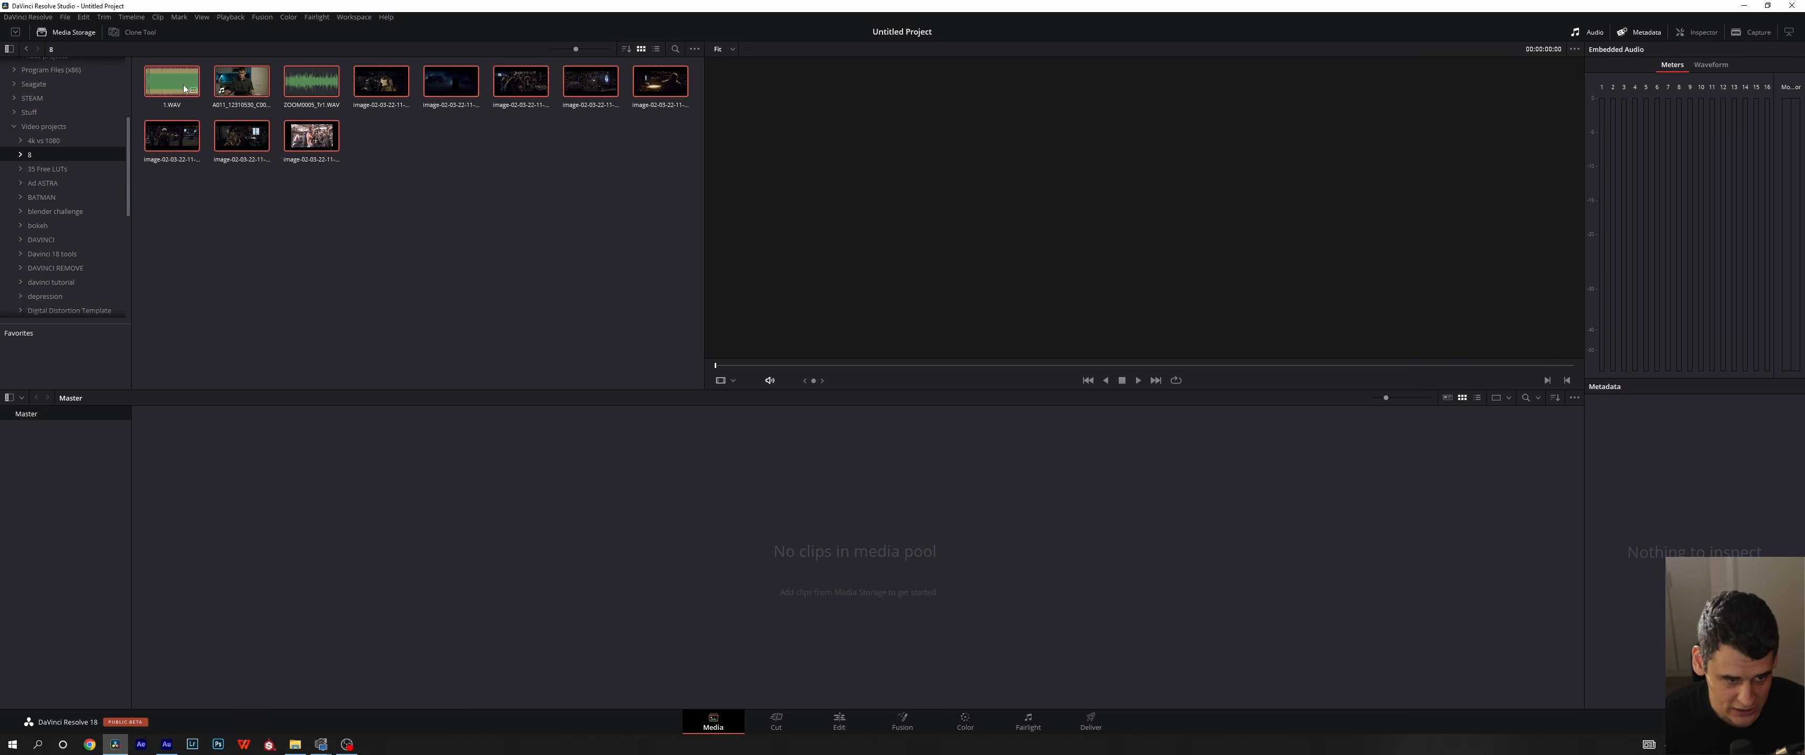
left_click_drag(185, 88, 382, 553)
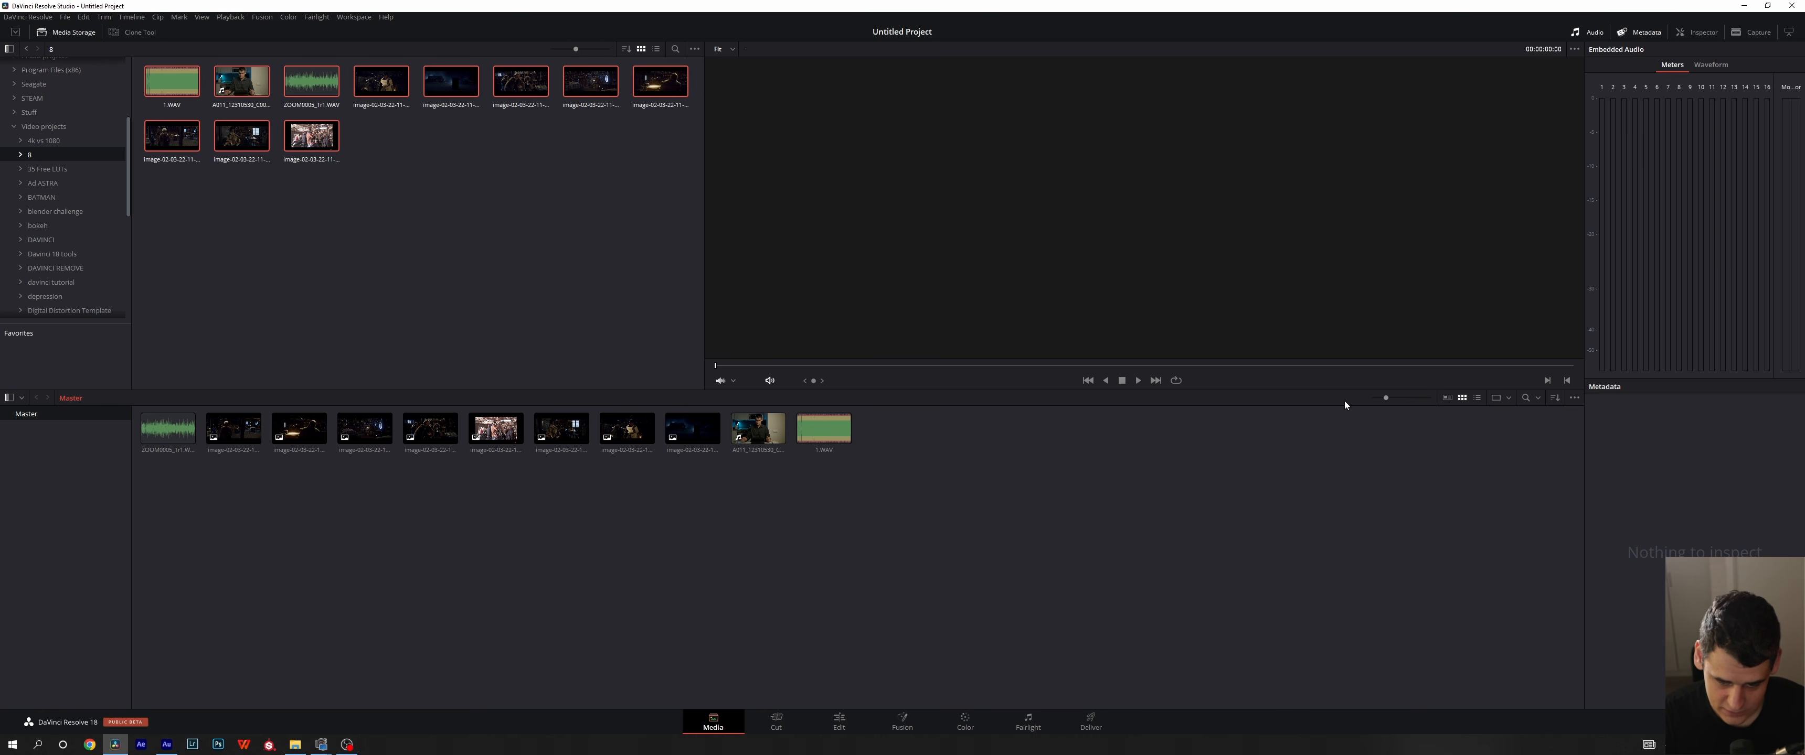
left_click(294, 743)
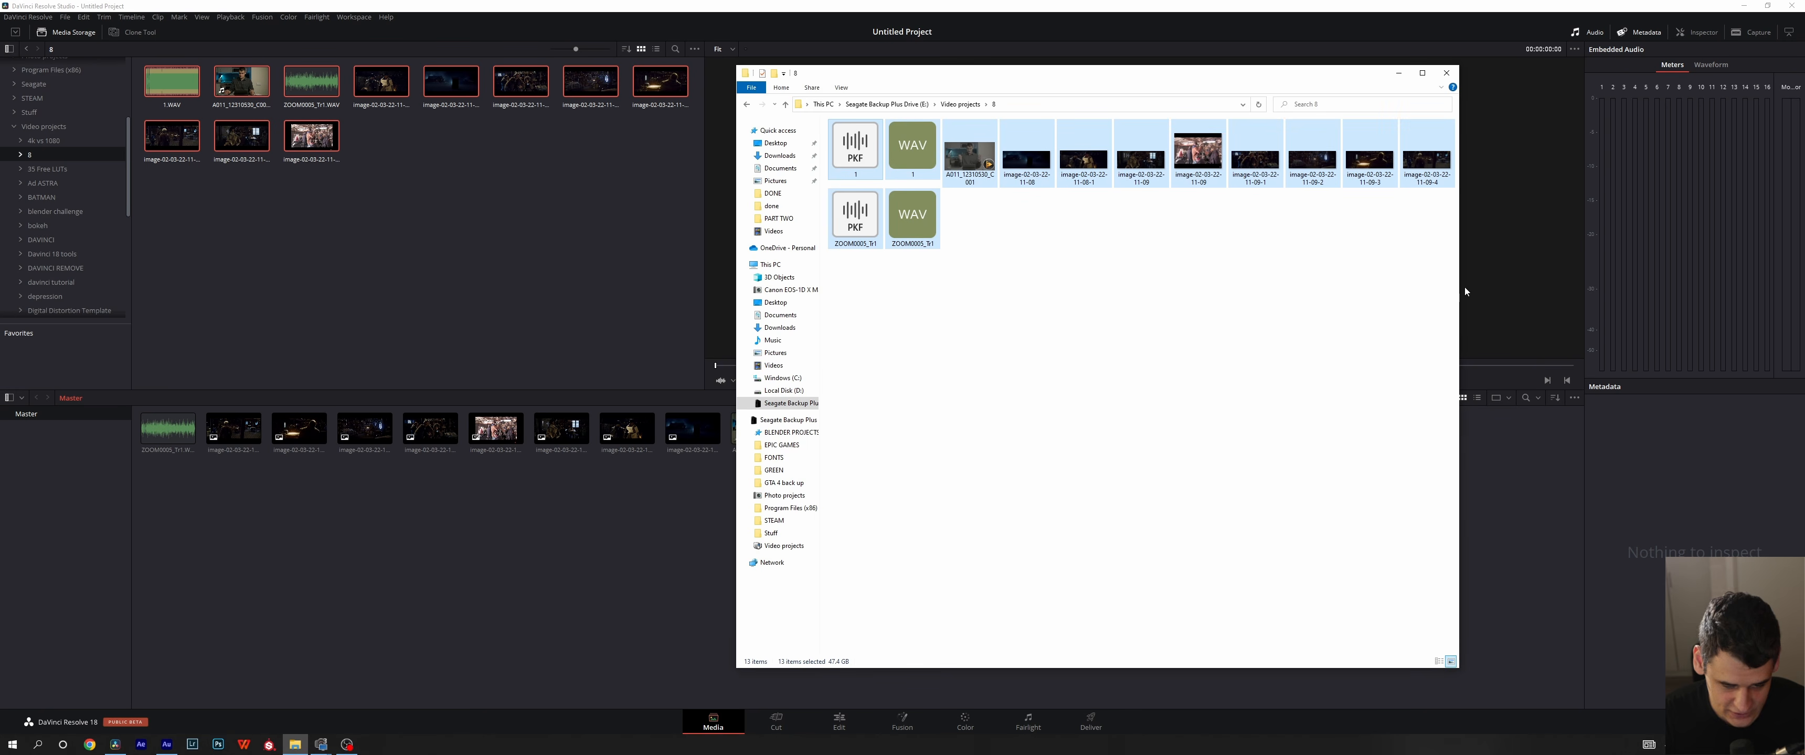
left_click(1398, 76)
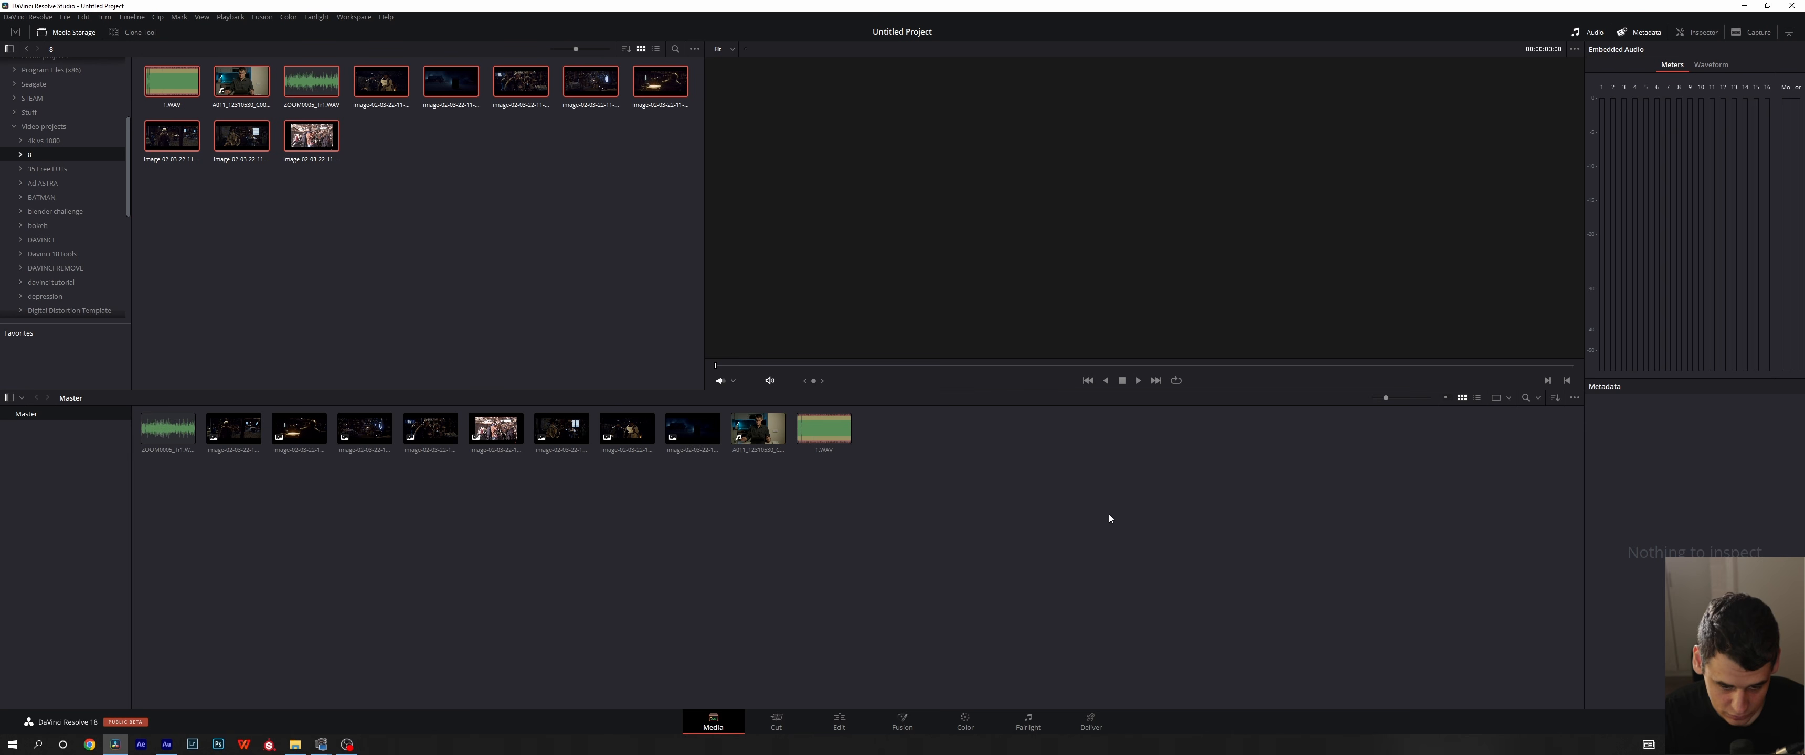
- Clear the Master bin again by deleting all its clips, and deselect the clips in Media Storage
left_click_drag(1016, 528, 36, 365)
key("Delete")
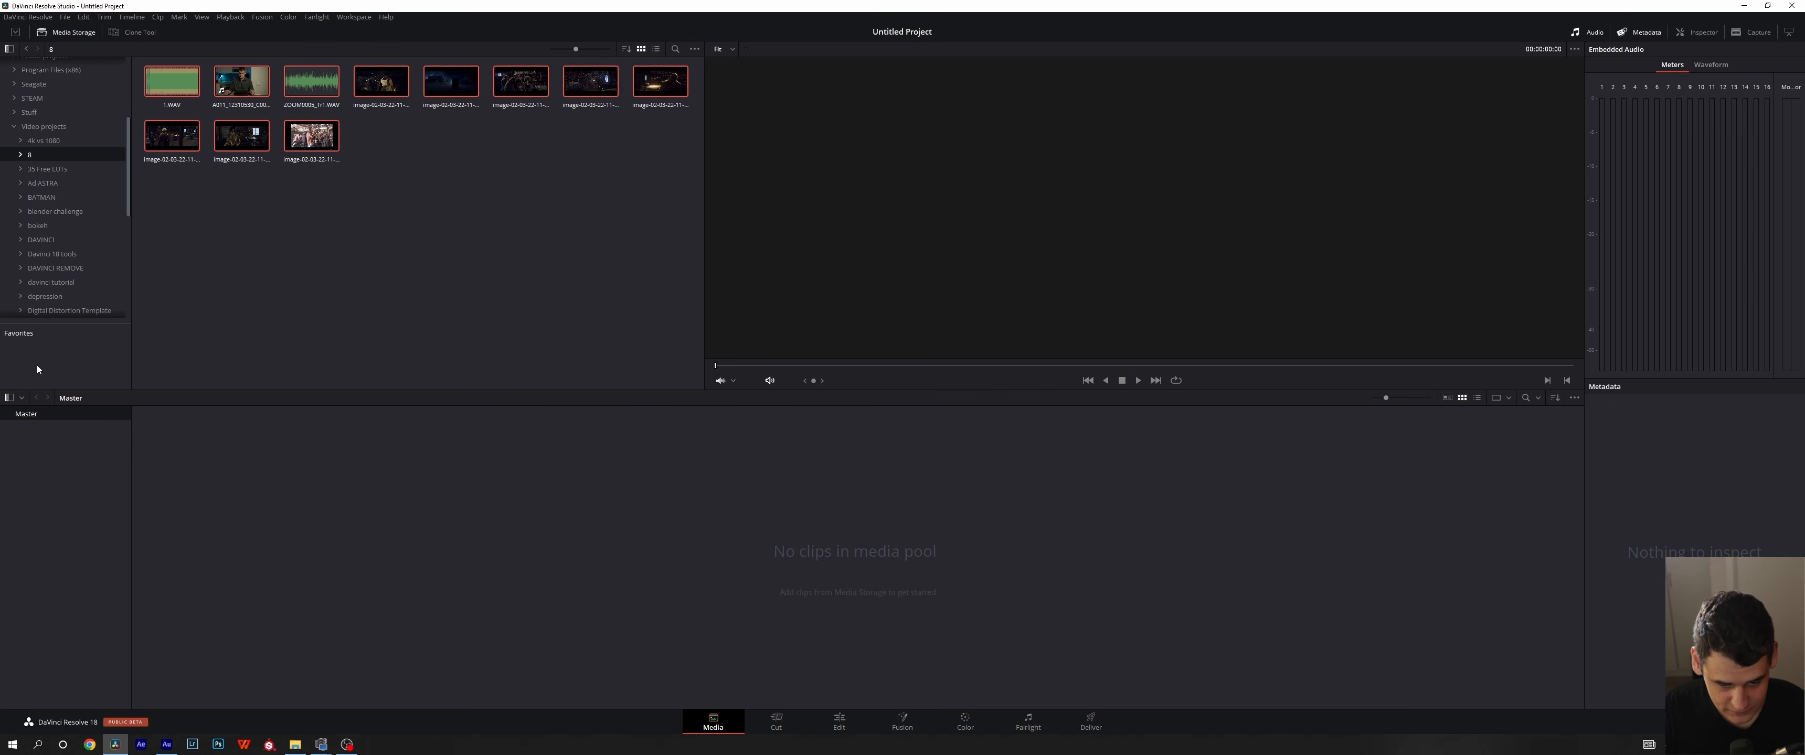
left_click(443, 213)
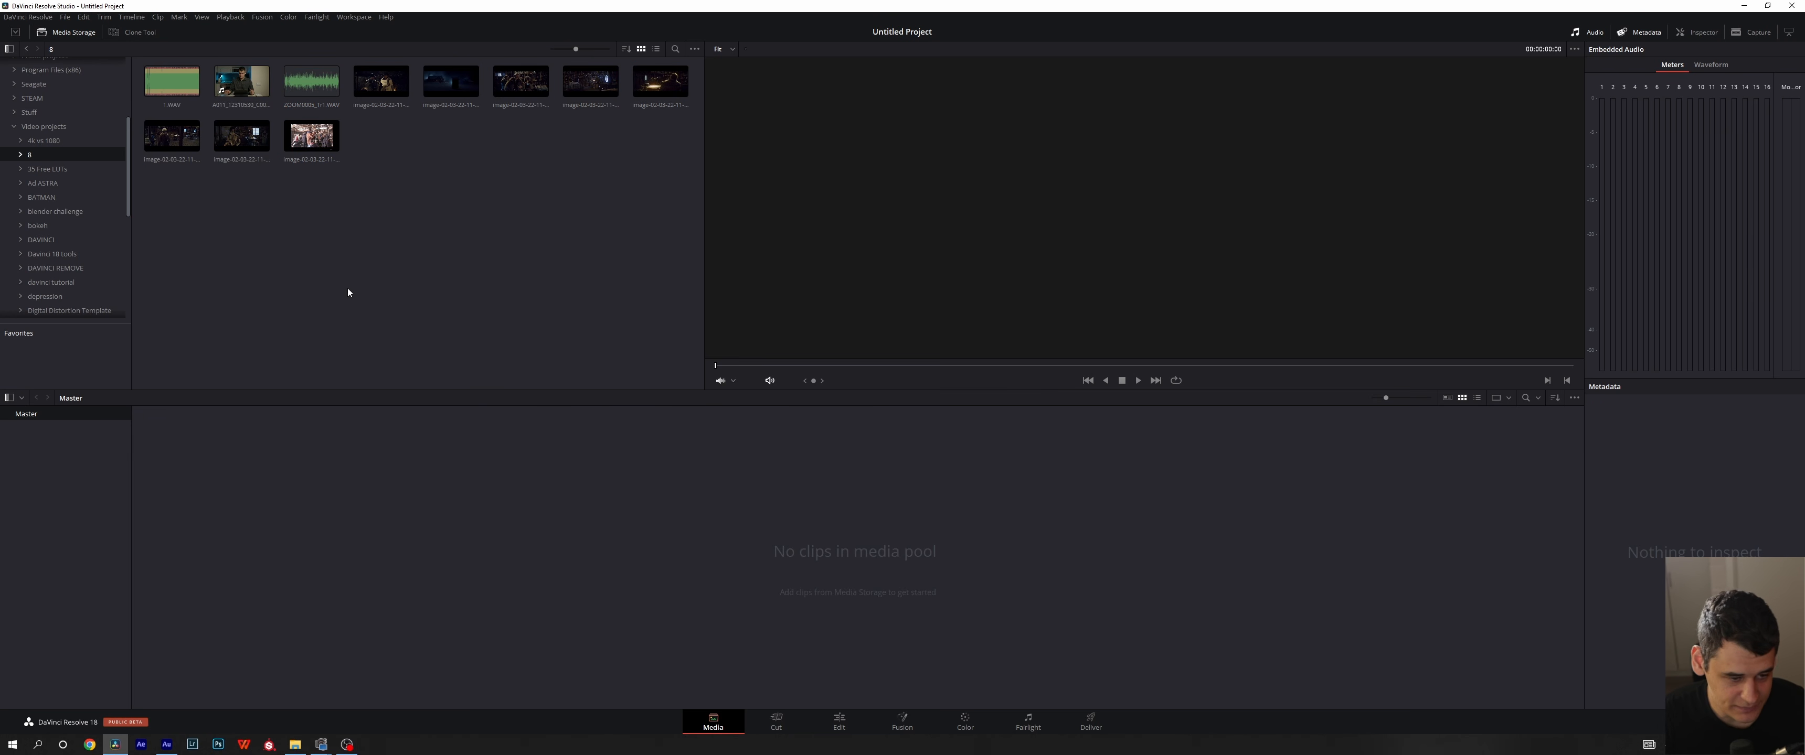
- Add storage folder 8 and its subfolders to the media pool with bins created, and open the new bin
right_click(55, 157)
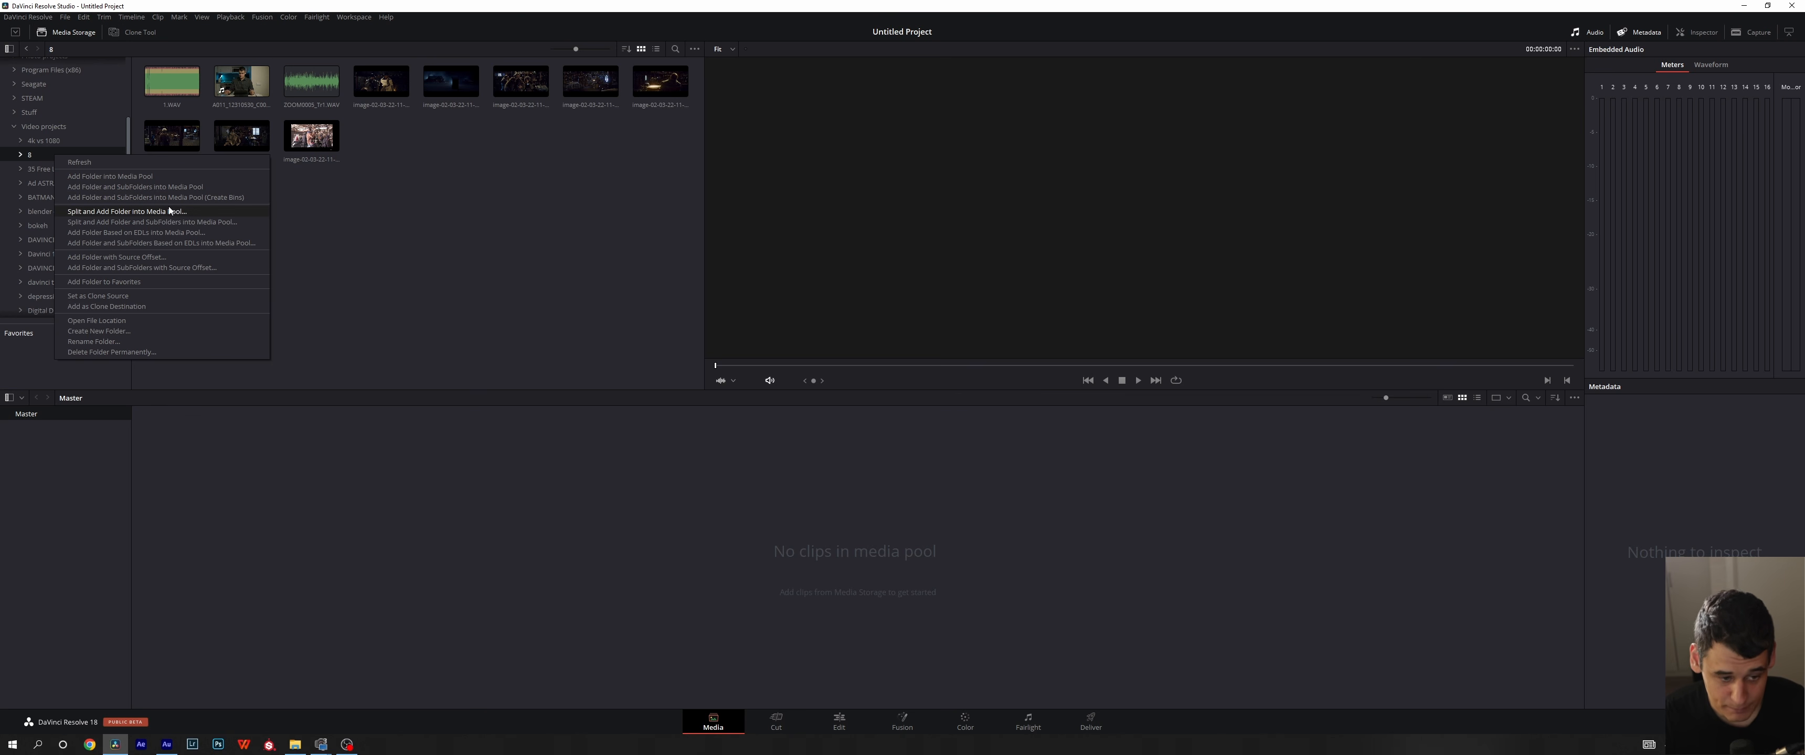
left_click(125, 197)
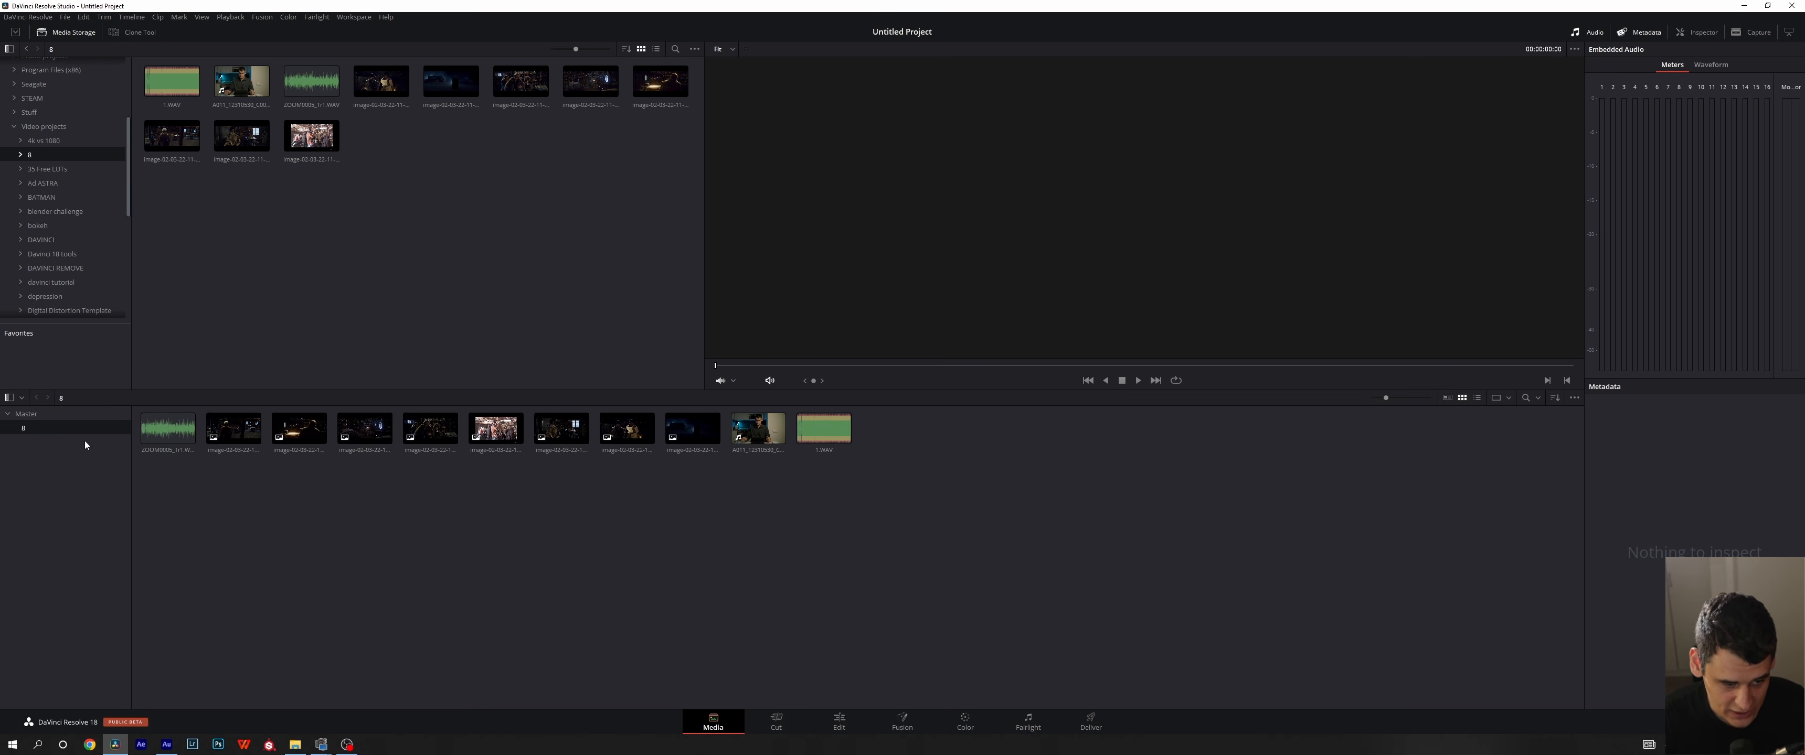
left_click(59, 413)
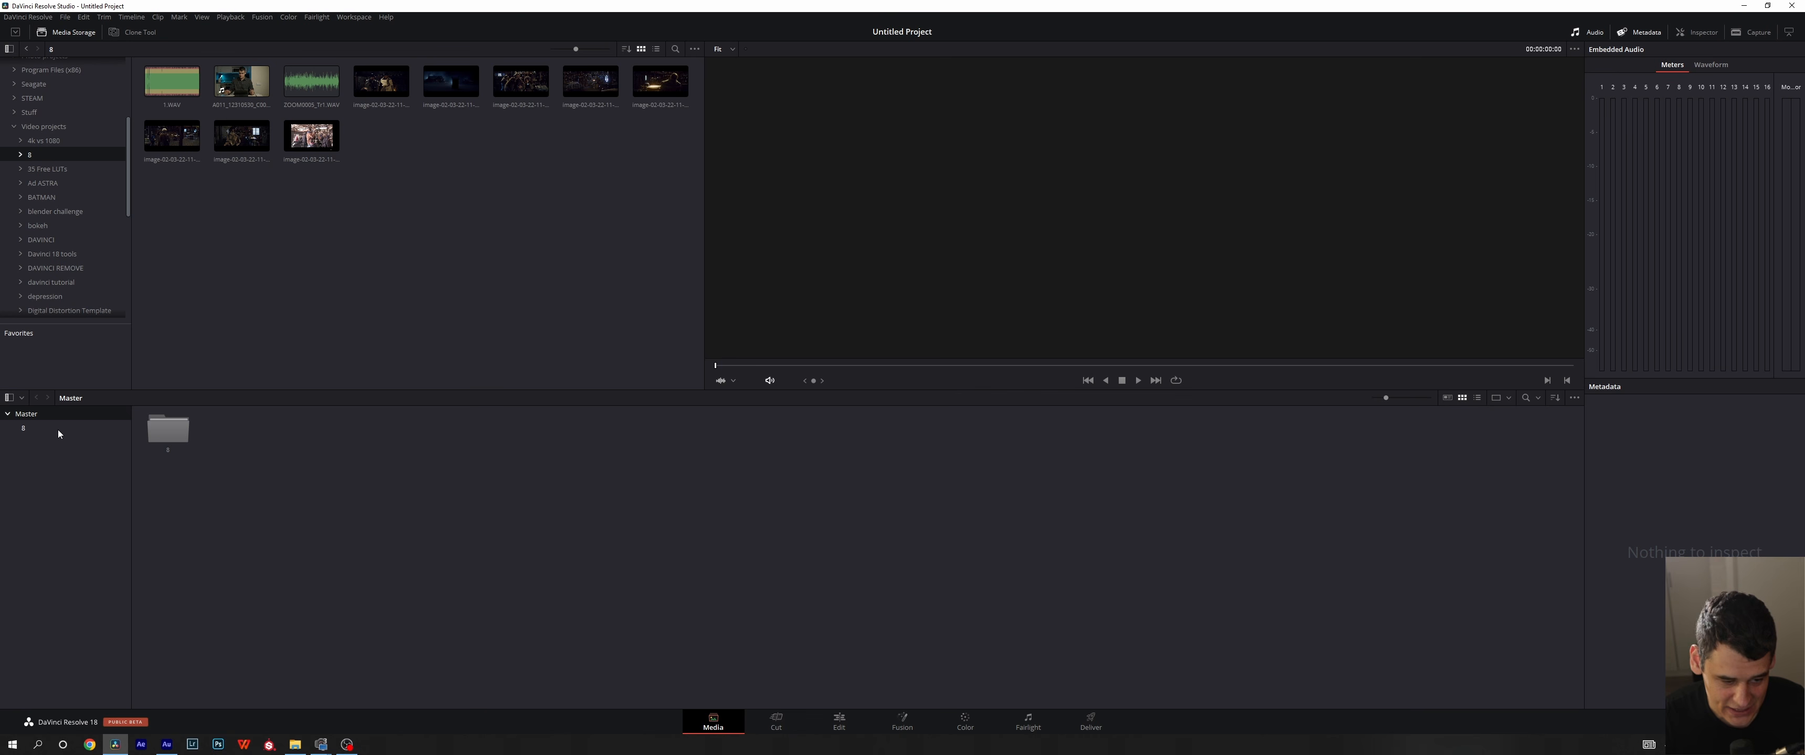
left_click(58, 430)
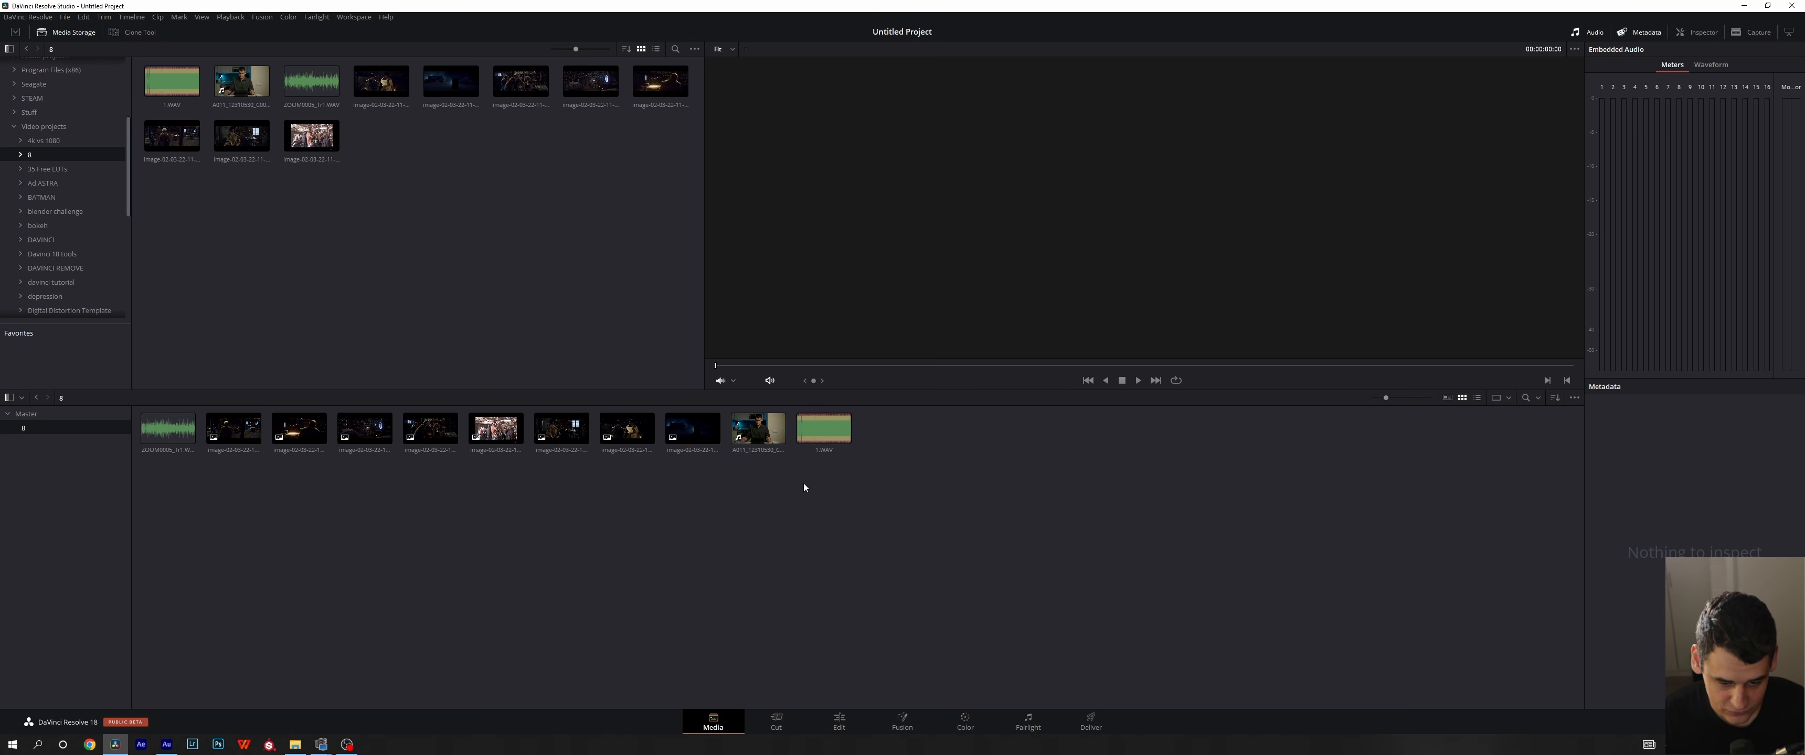
- Preview the 1.WAV audio clip from the bin in the viewer, then deselect it
left_click(830, 434)
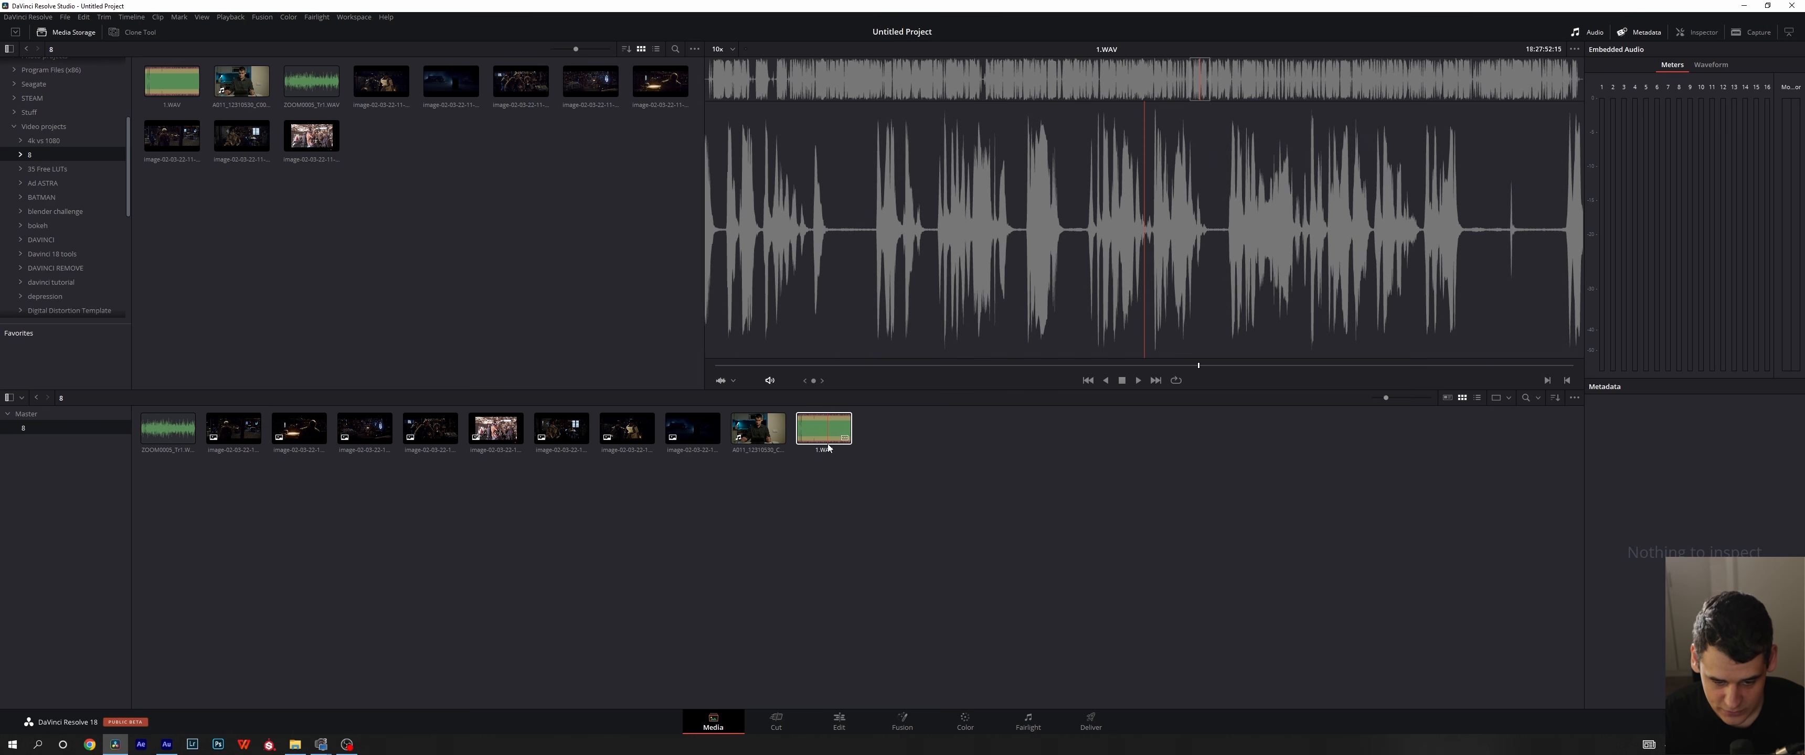
key("space")
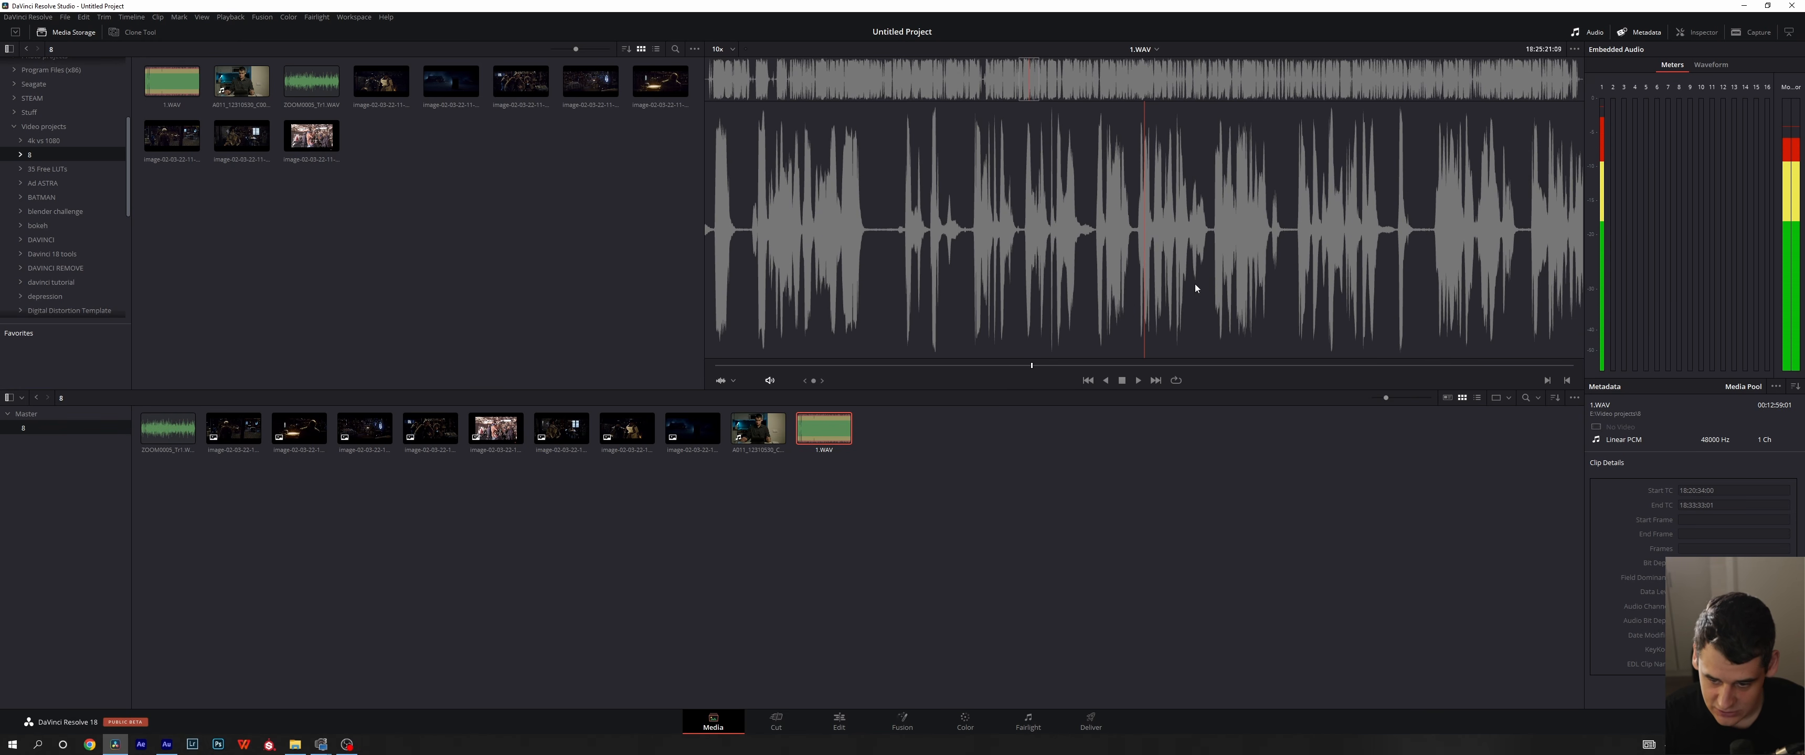
left_click(871, 550)
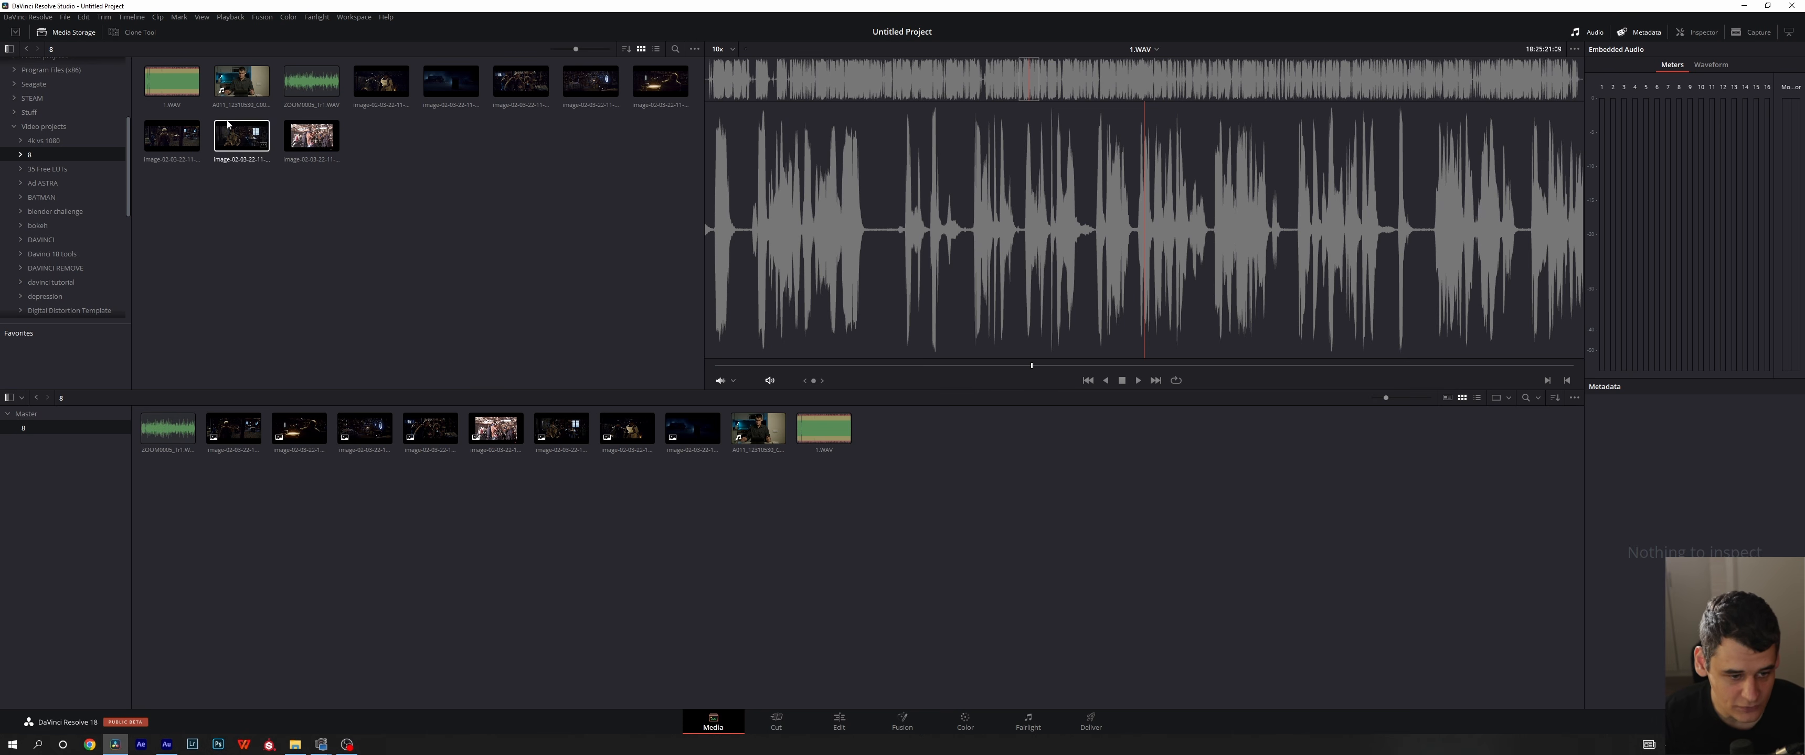
- Preview the clip A011_12310530_C001.braw from Media Storage and turn off Live Media Preview for the viewer
left_click(242, 81)
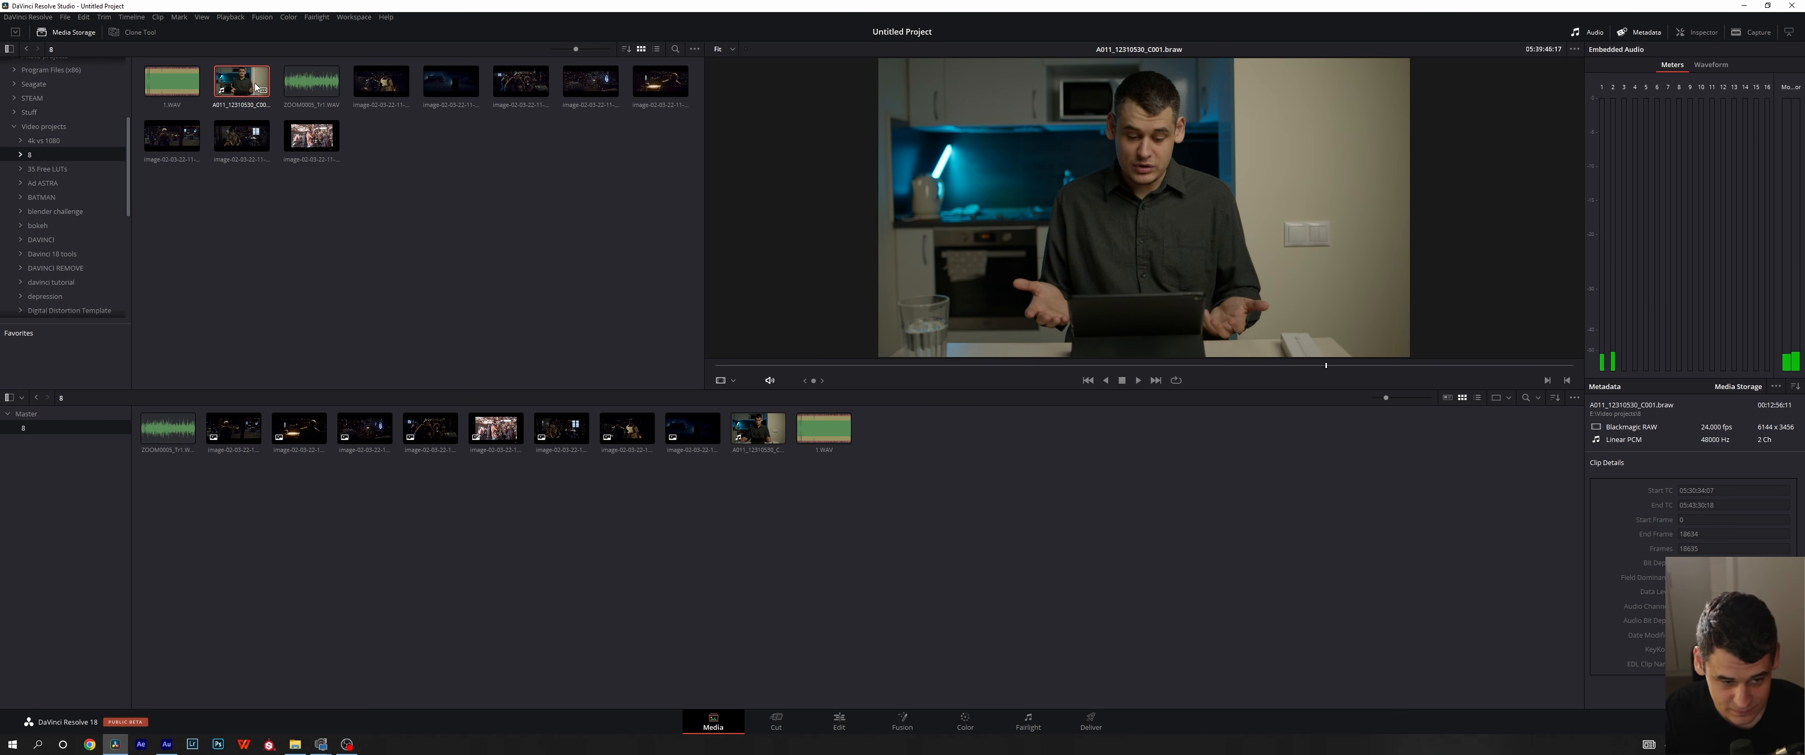
left_click(1577, 52)
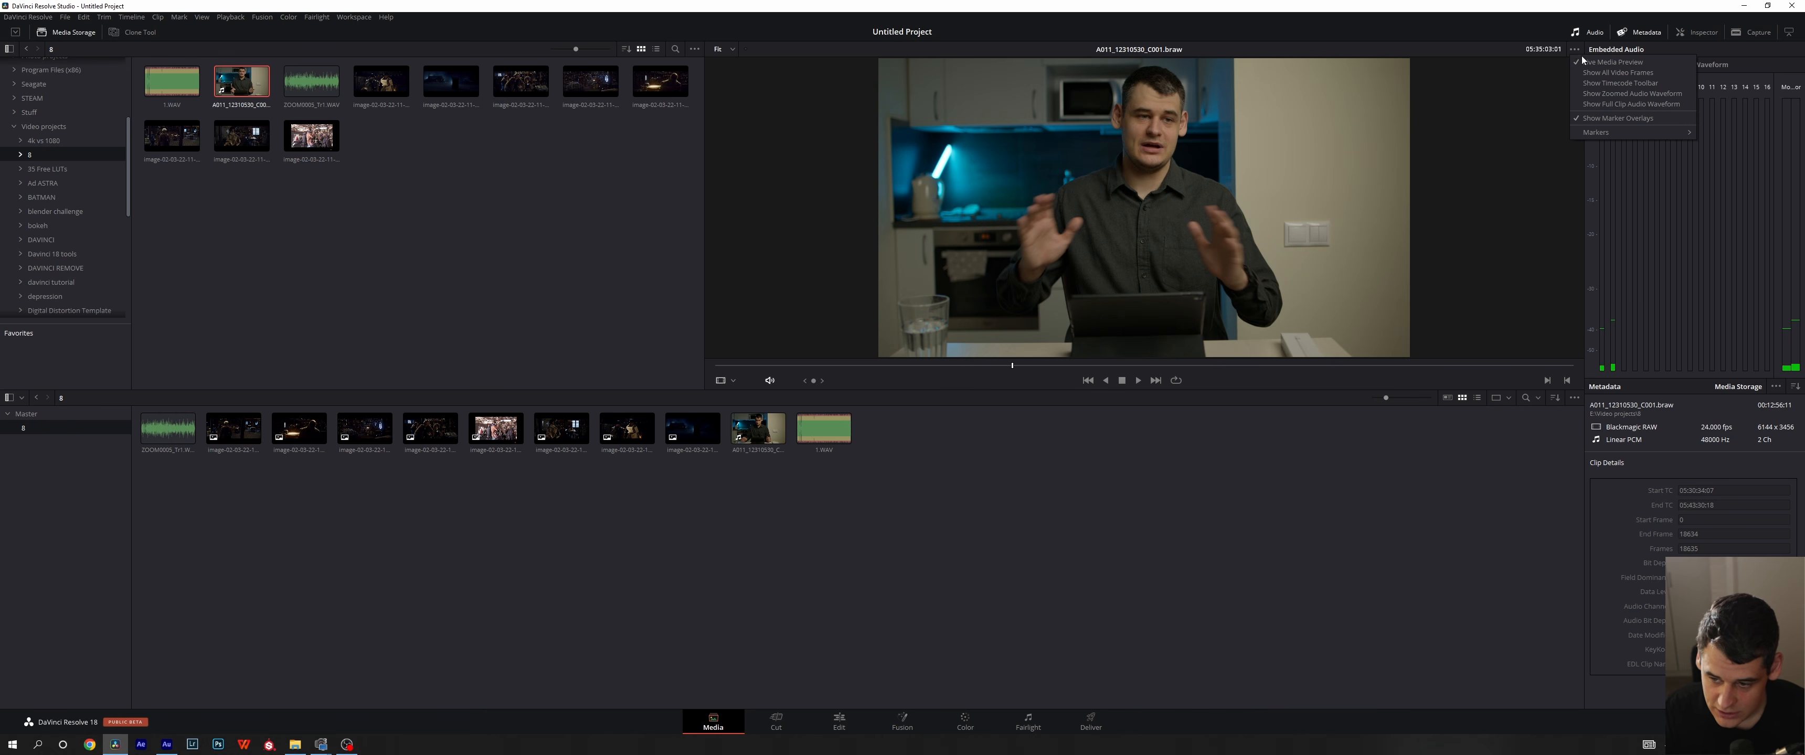
left_click(1588, 64)
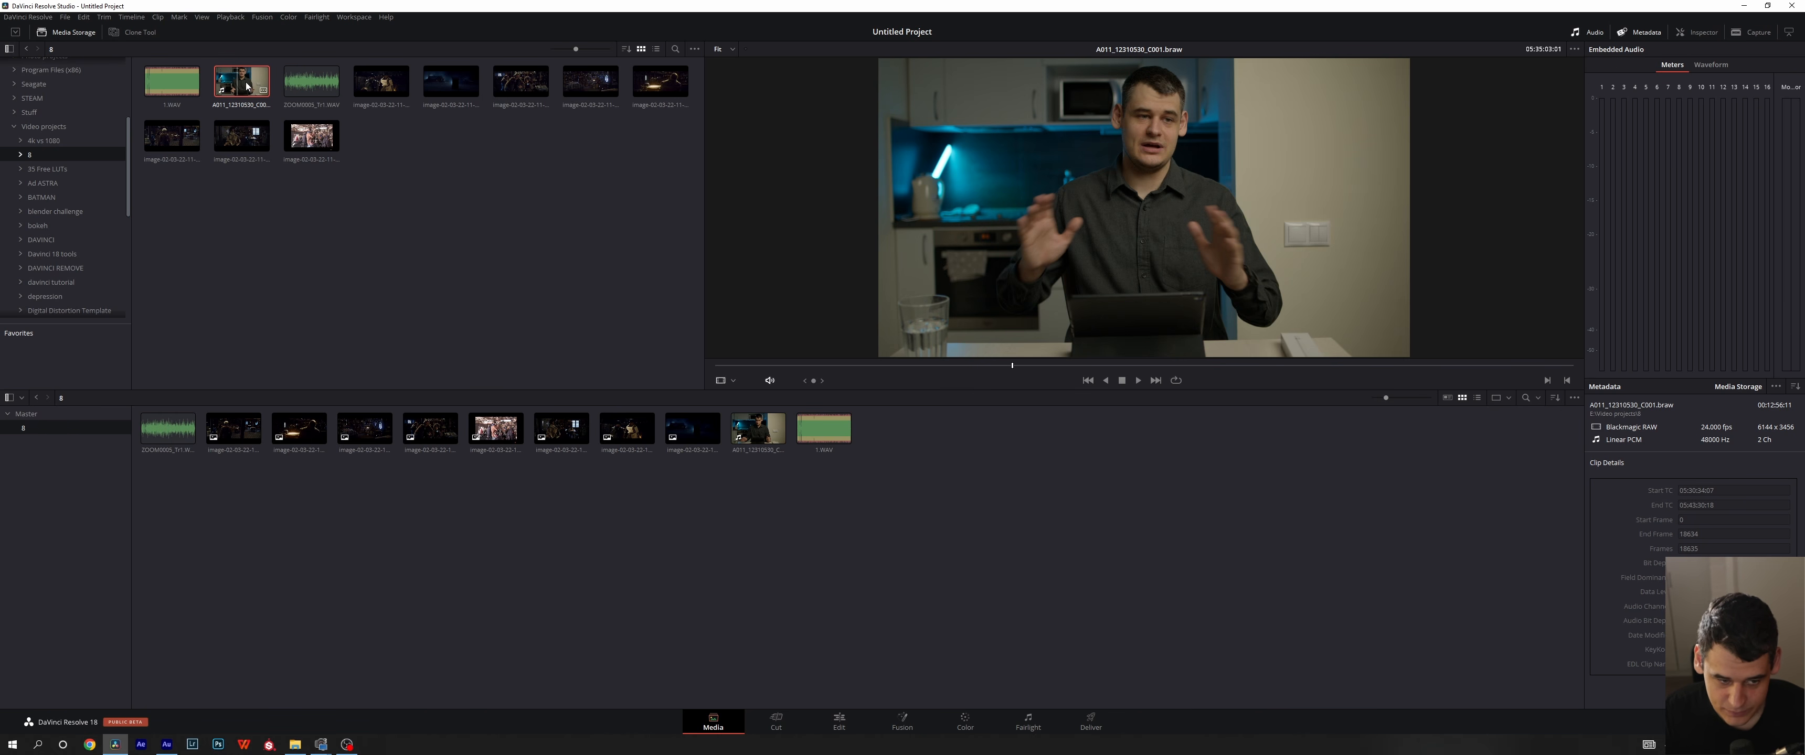
- Turn Live Media Preview back on for the viewer and scrub through A011_12310530_C001.braw with the scrubber and jog wheel
left_click(1577, 52)
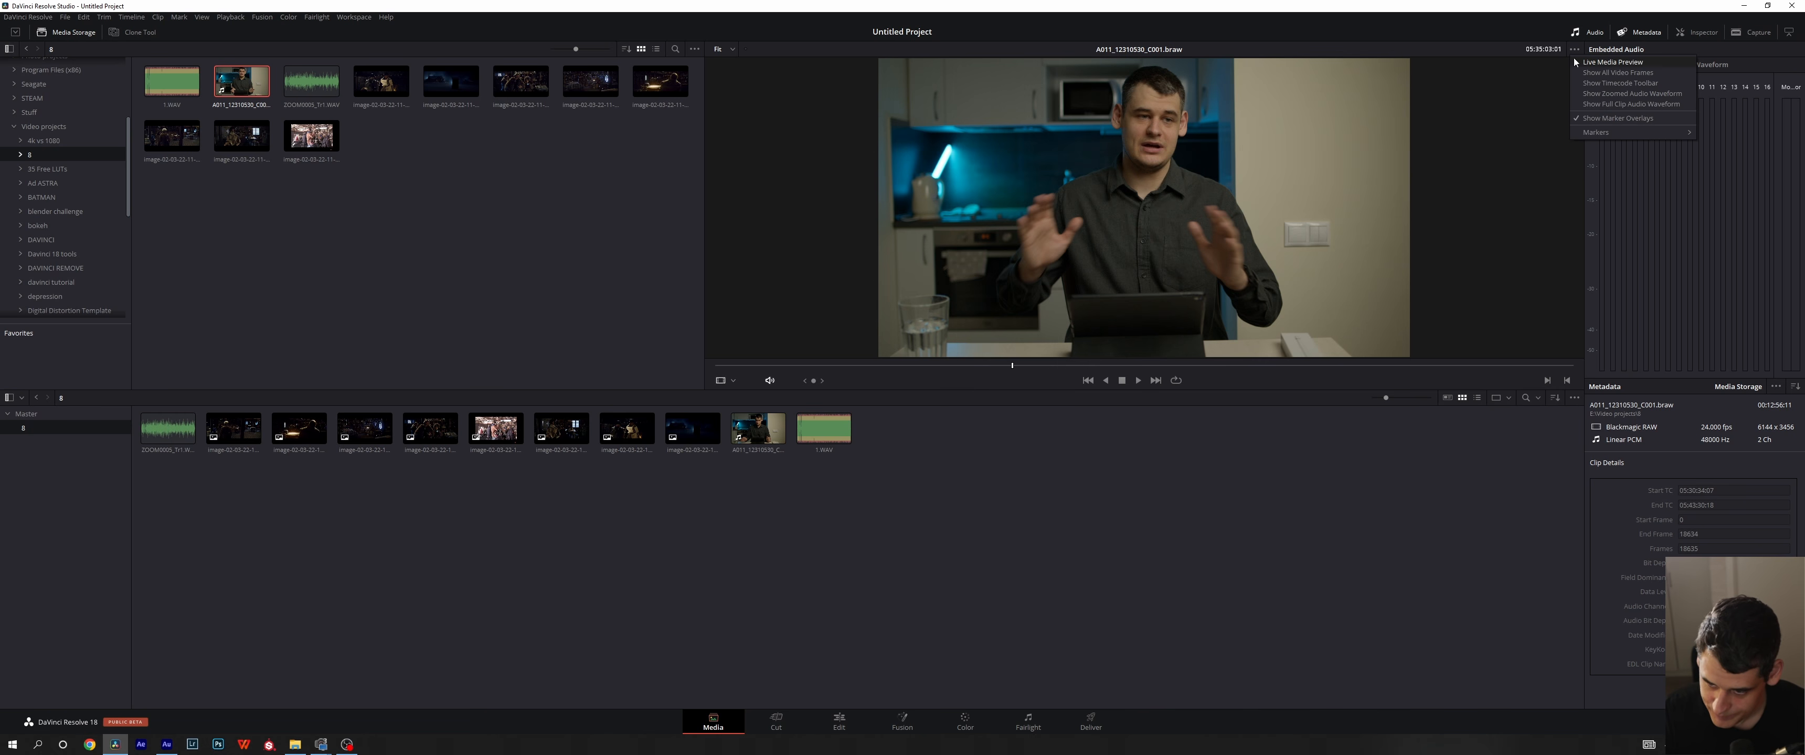
left_click(1578, 63)
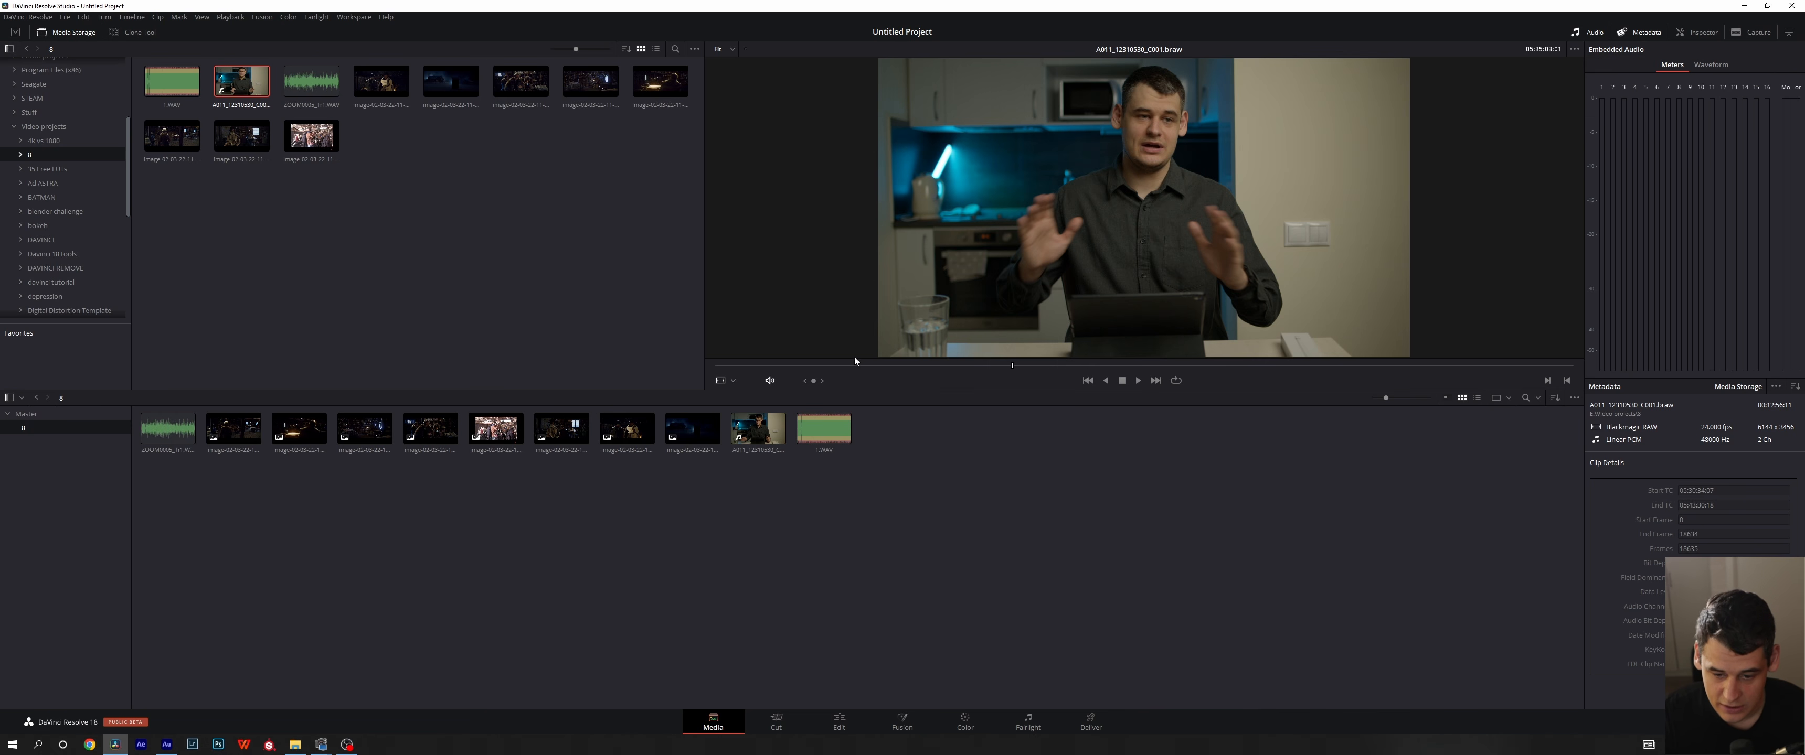
left_click_drag(829, 365, 1068, 377)
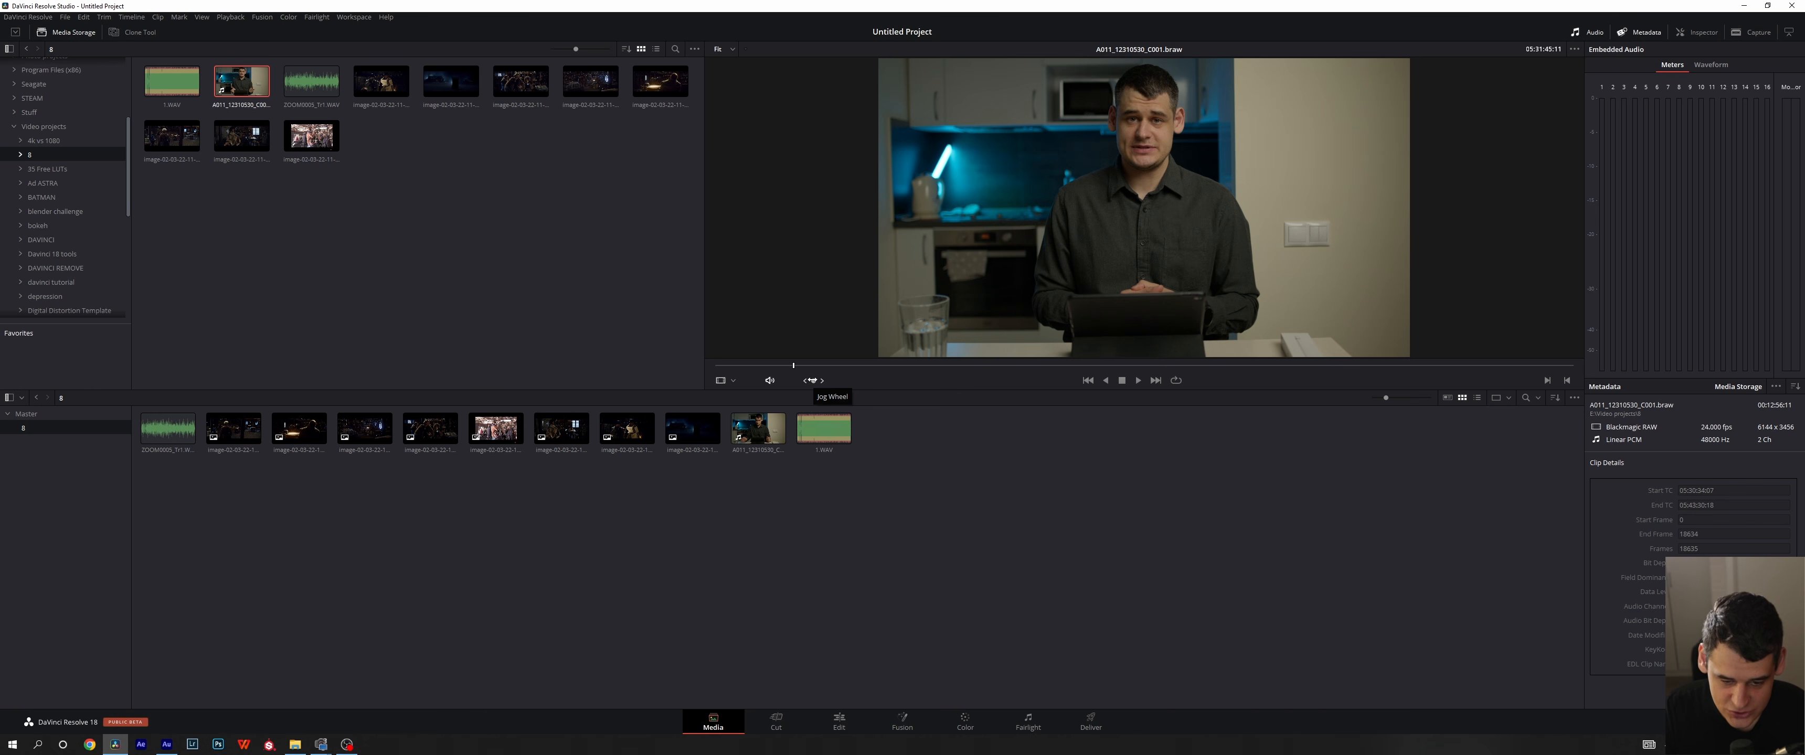
left_click_drag(795, 365, 1115, 386)
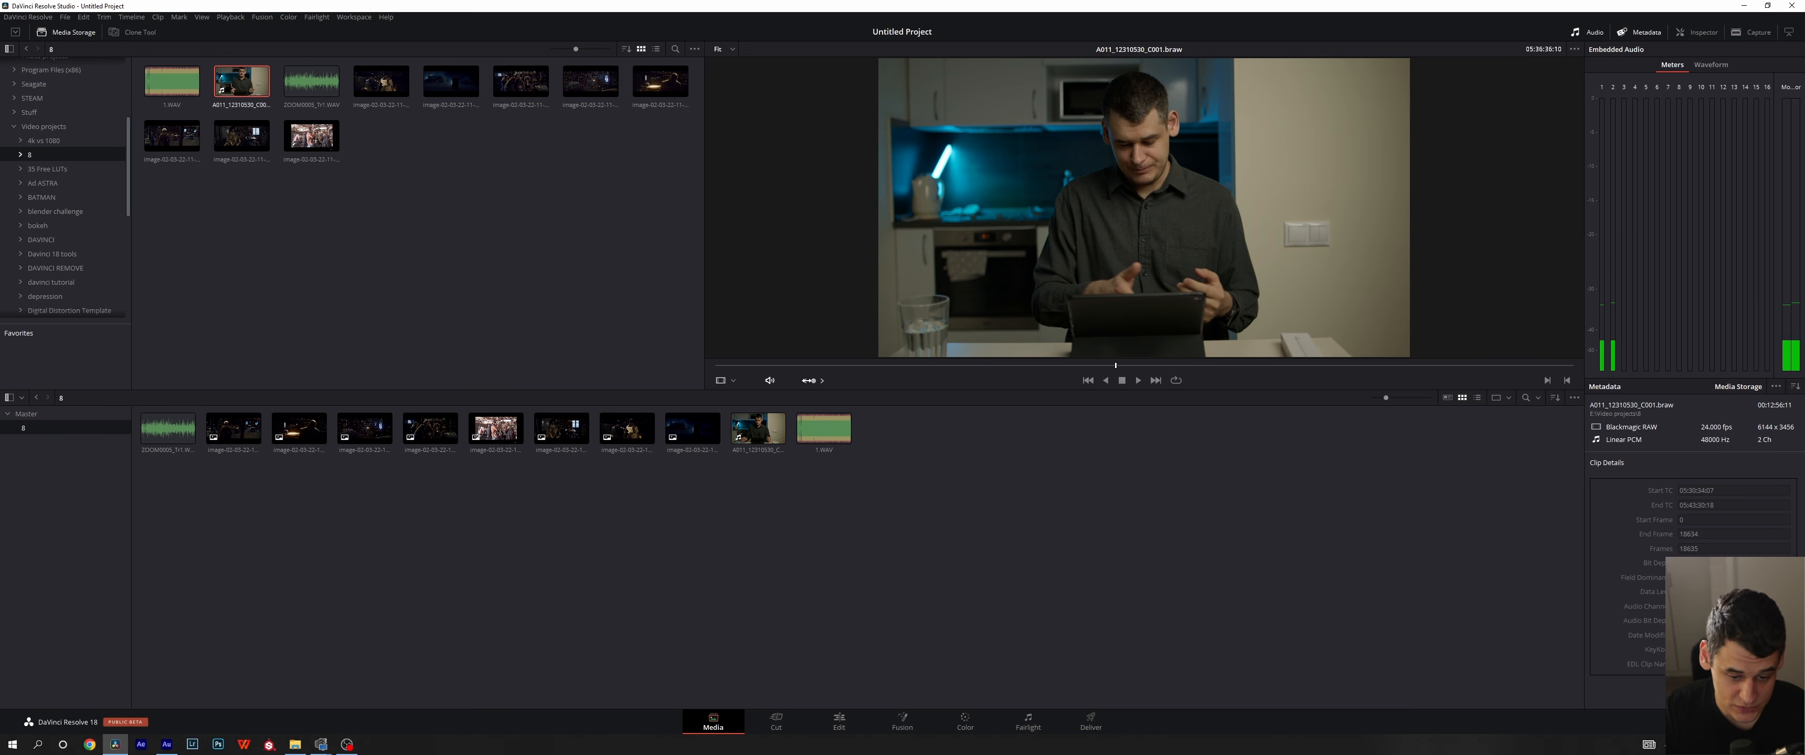
left_click_drag(811, 380, 771, 380)
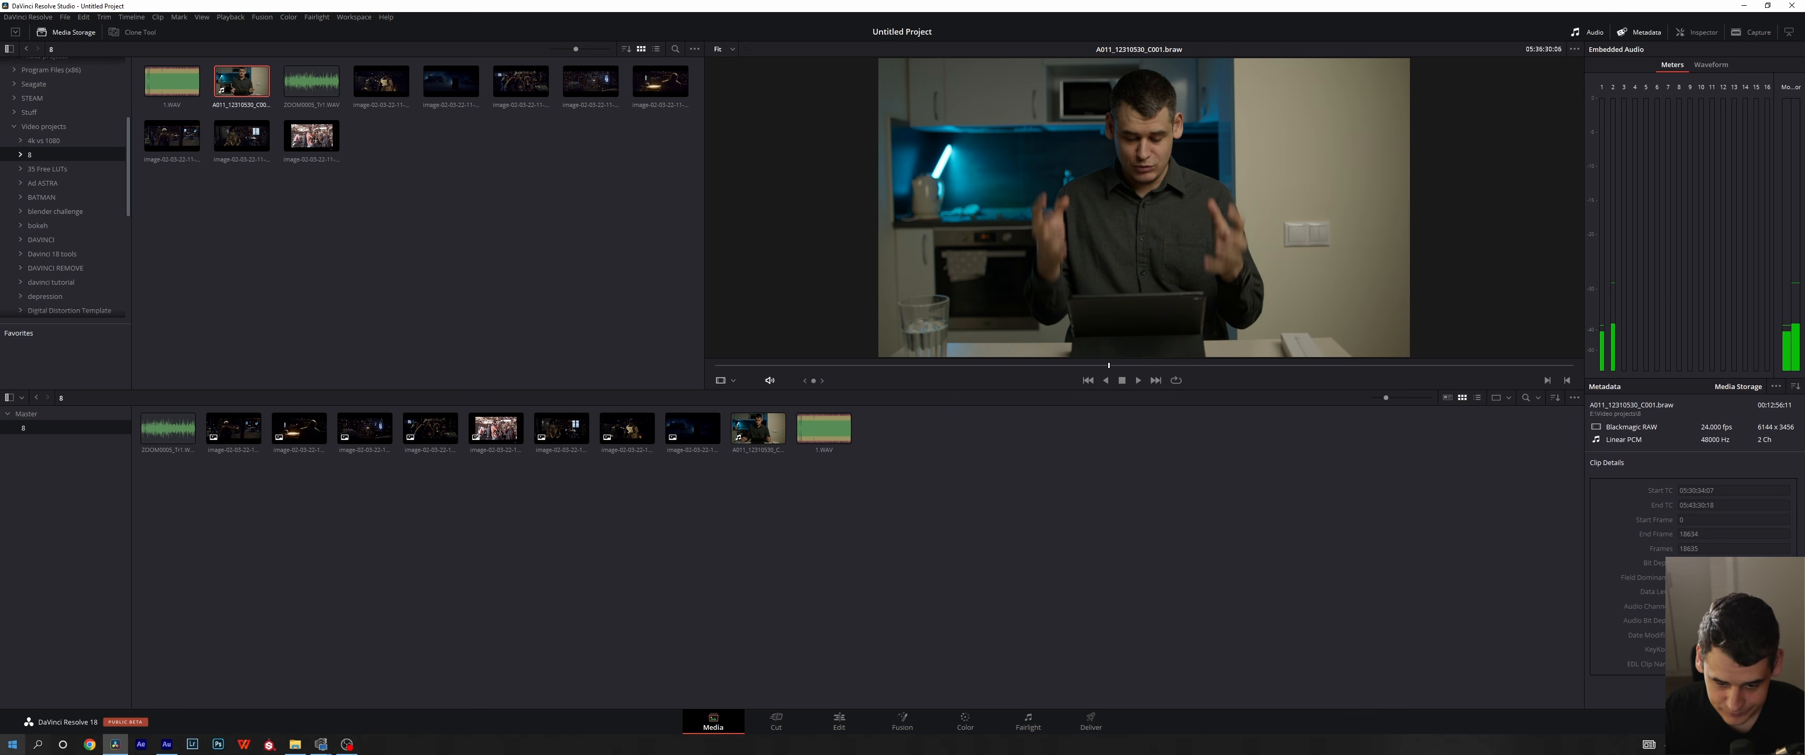
- Switch the viewer to the Audio Track display of the clip, return it to Source, and deselect the clip
left_click(733, 382)
left_click(747, 409)
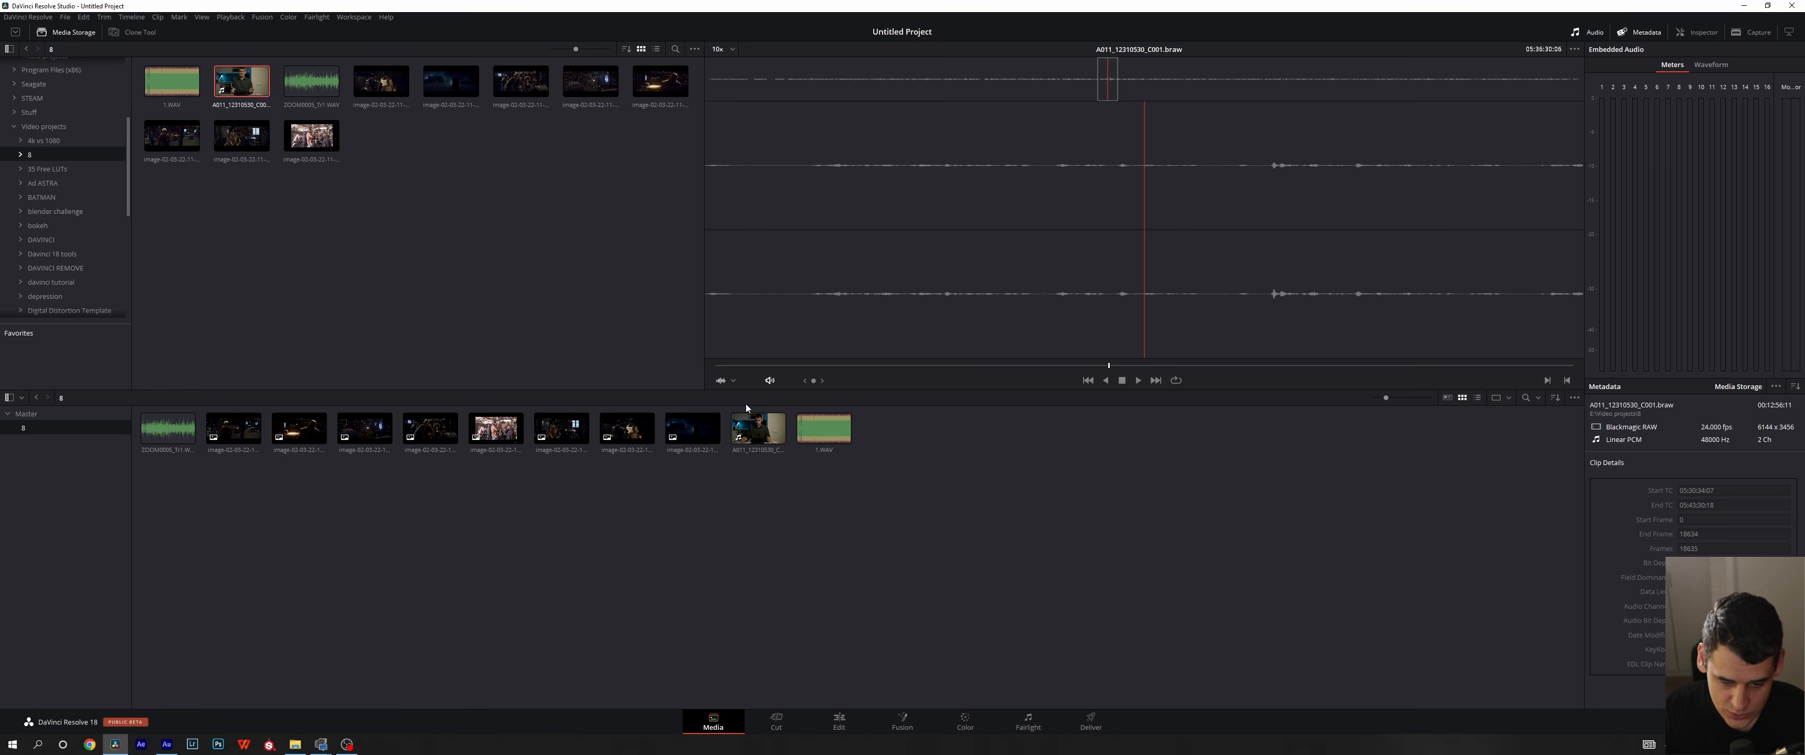
left_click(729, 384)
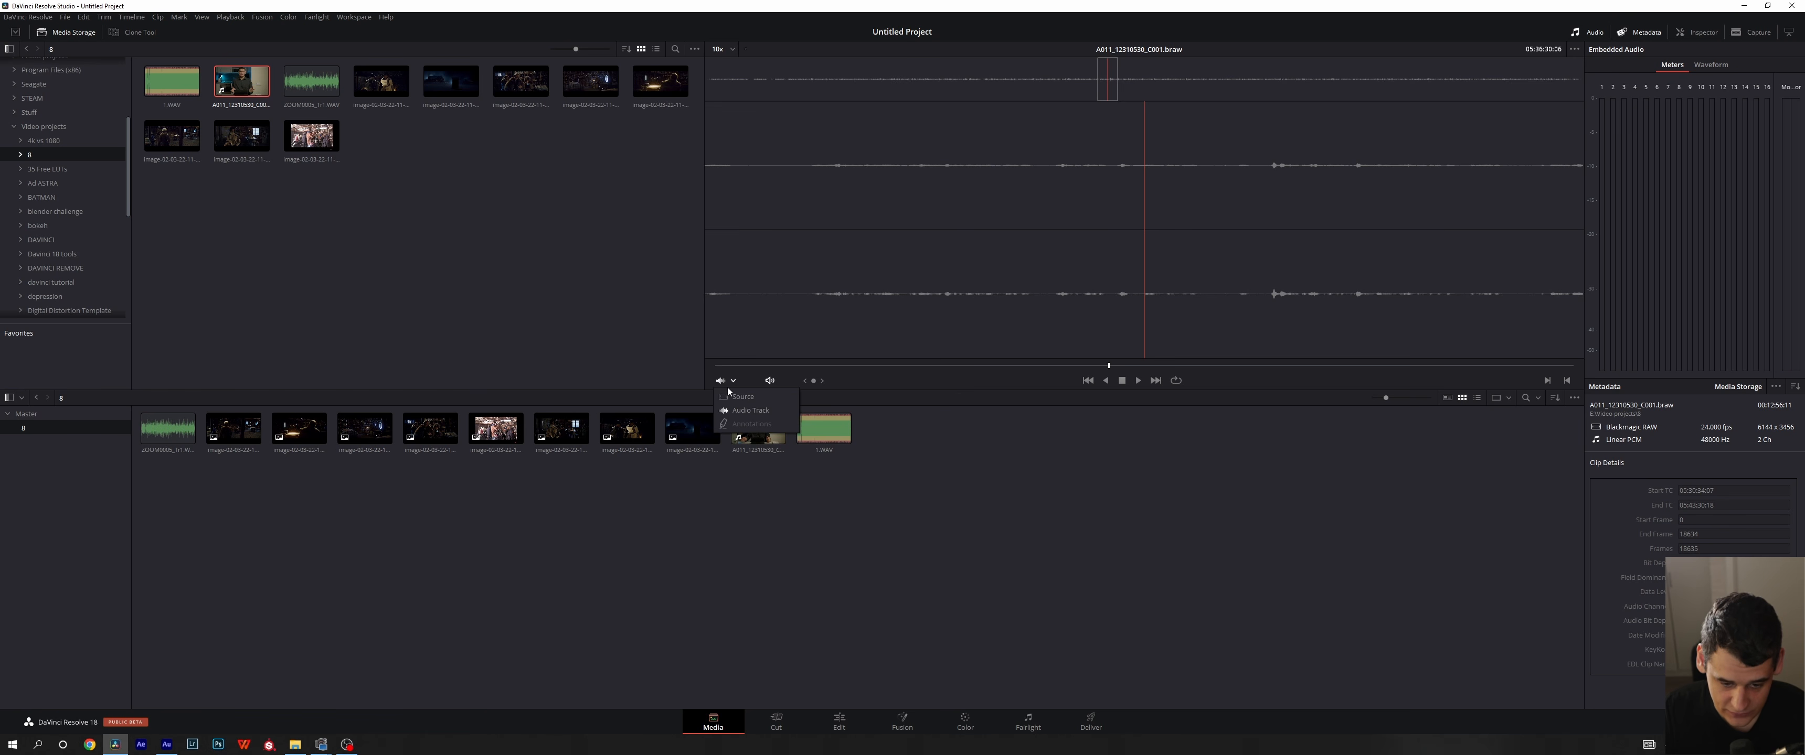
left_click(743, 396)
left_click(733, 381)
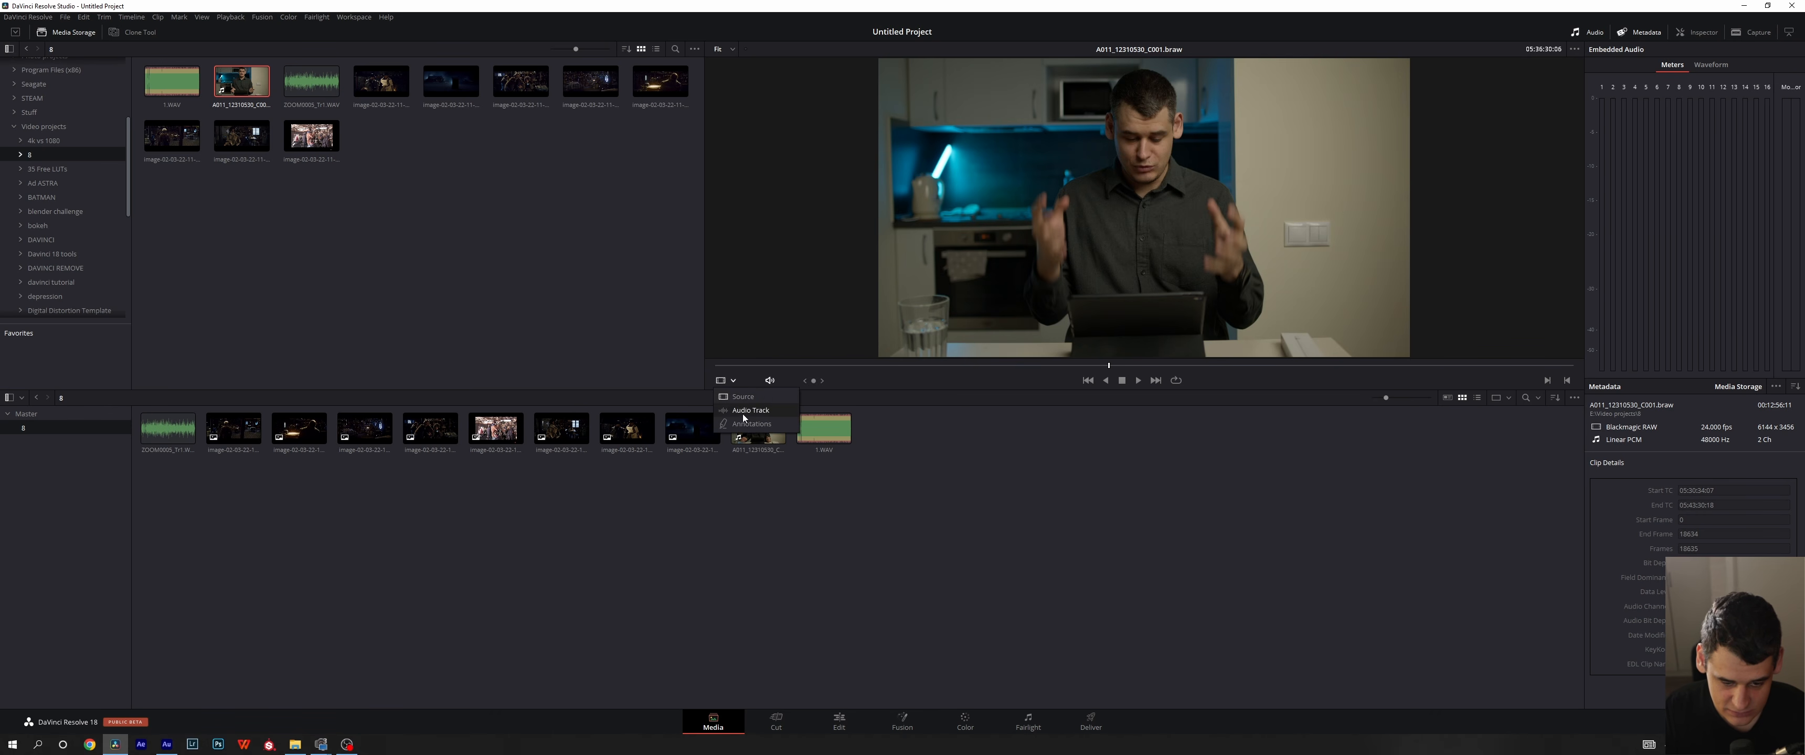
left_click(1035, 478)
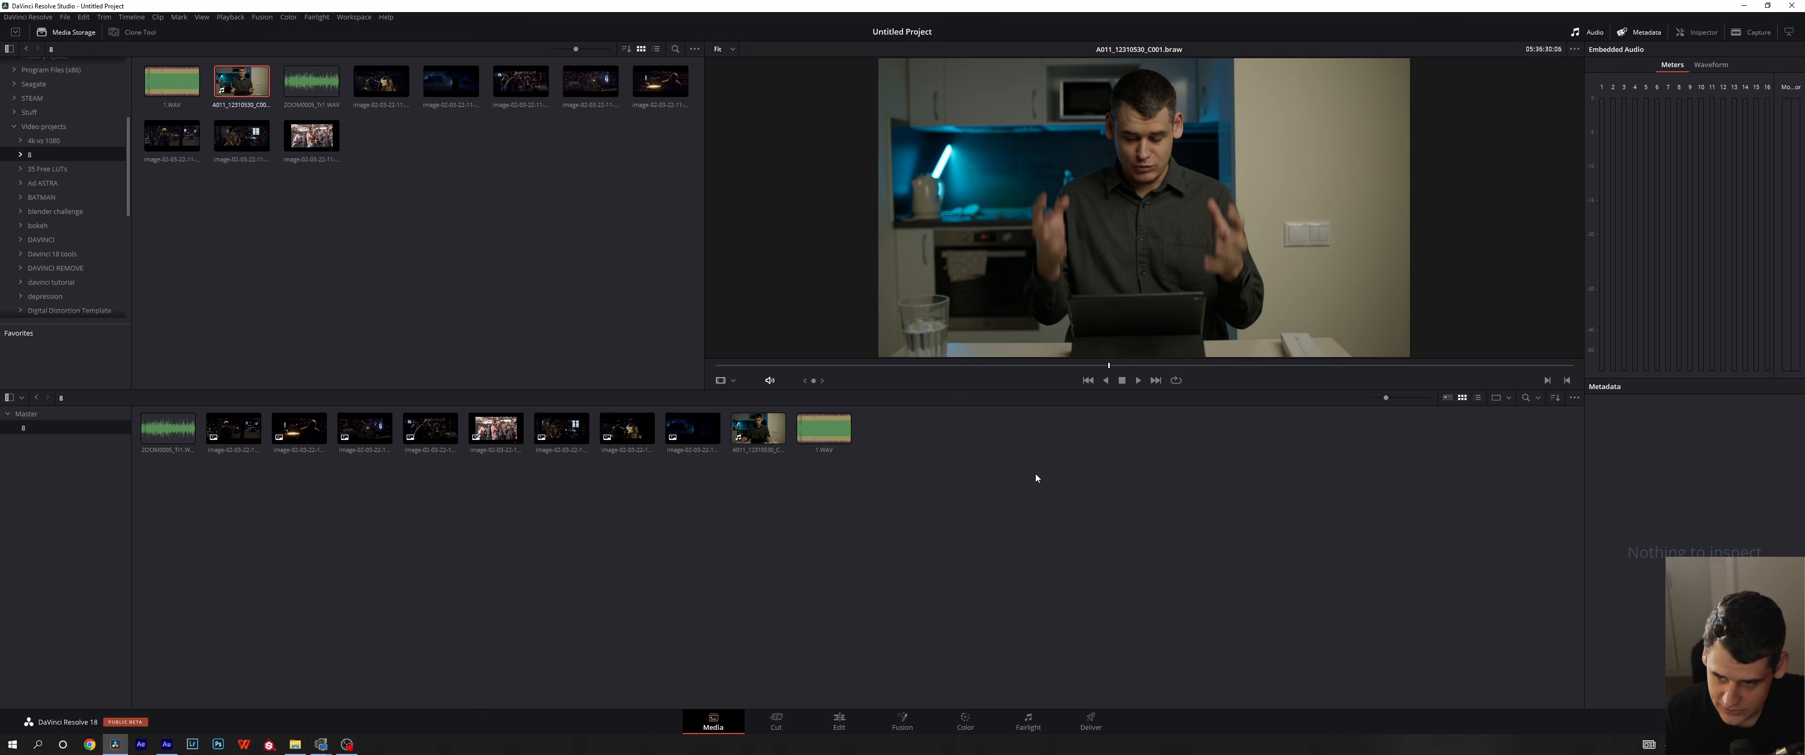
- Show the zoomed audio waveform over the viewer image and scrub through the clip with it
left_click(1573, 50)
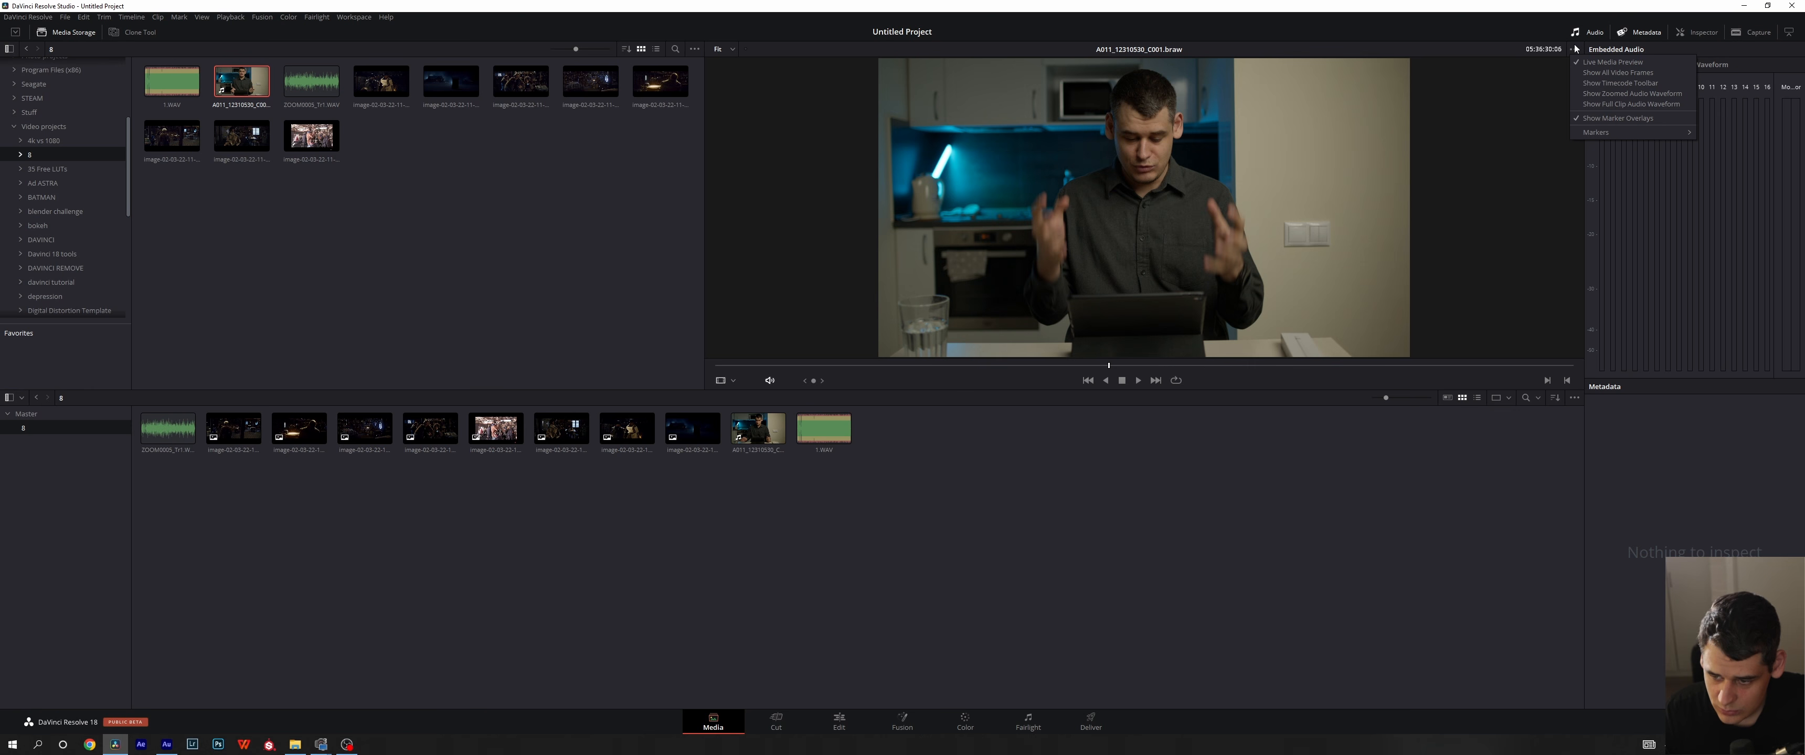
left_click(1583, 93)
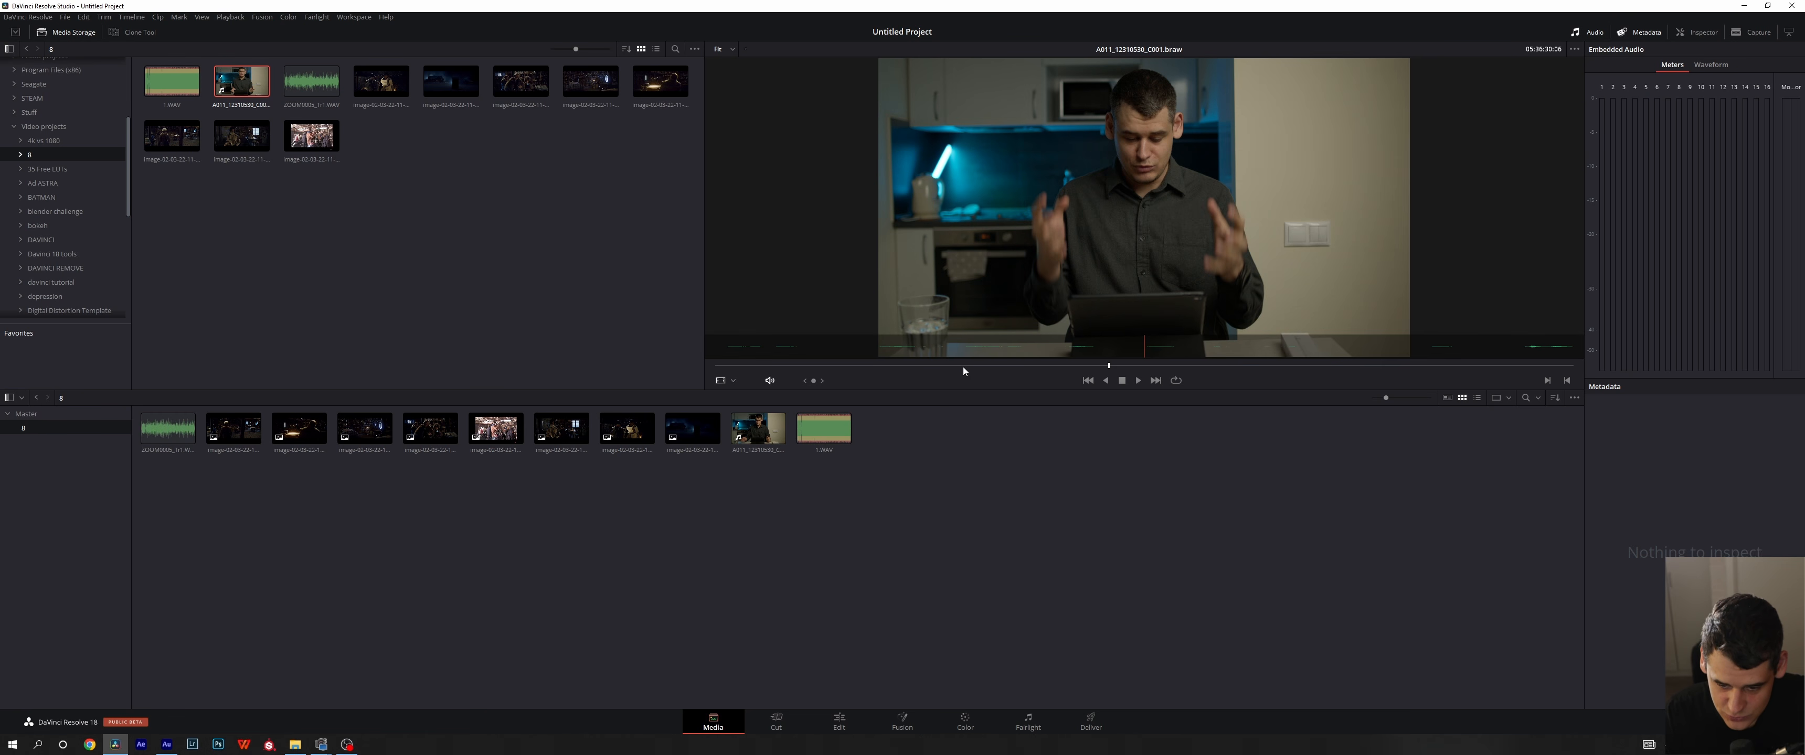
left_click_drag(1002, 365, 1107, 368)
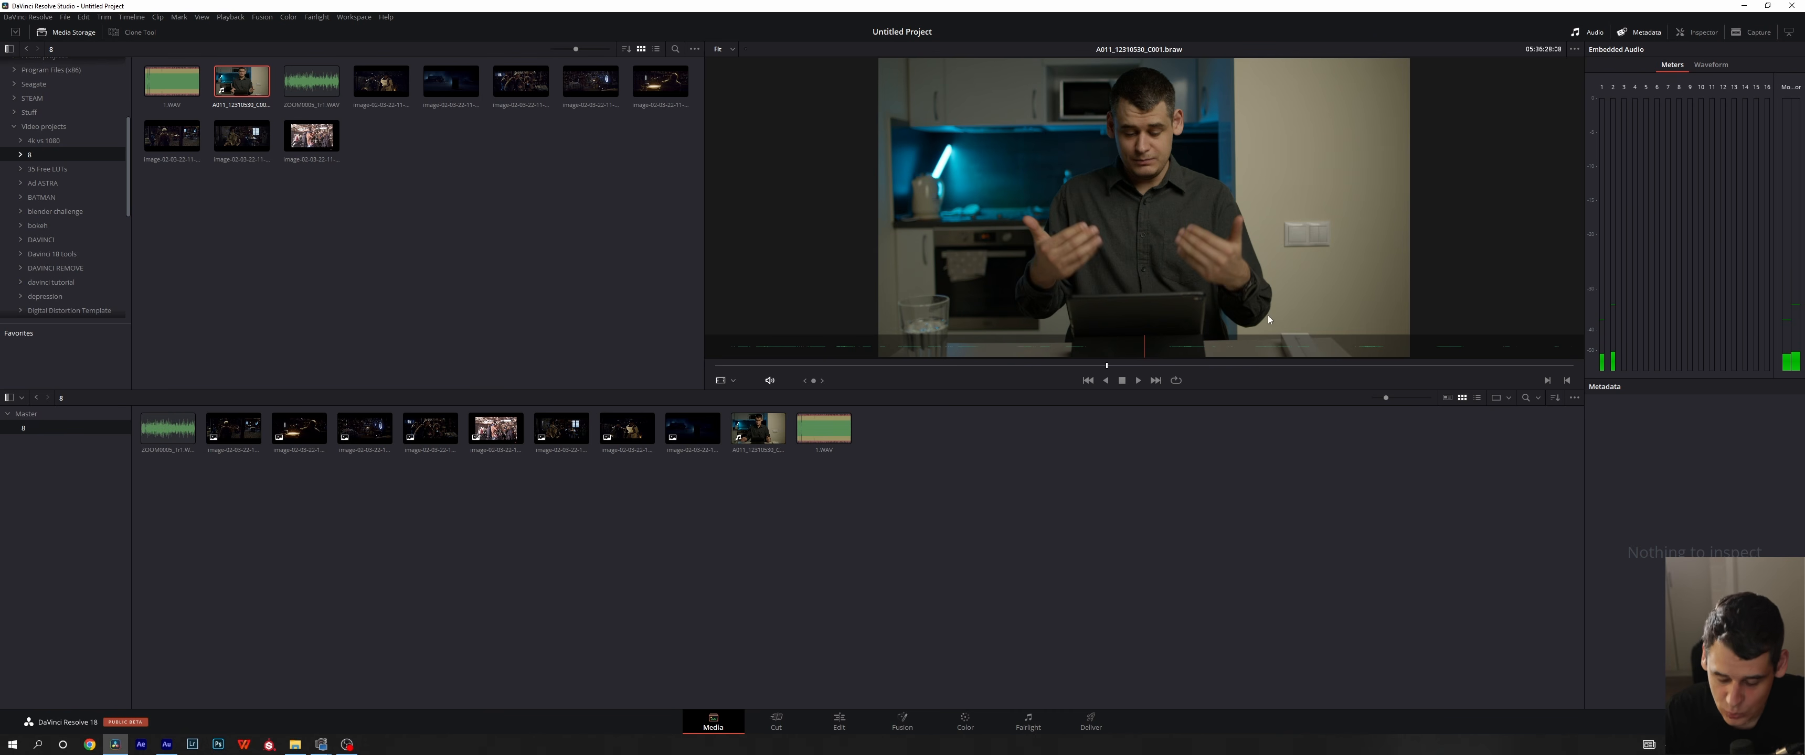
- Switch the viewer overlay to the full clip audio waveform and scrub back a little in the clip
left_click(1575, 49)
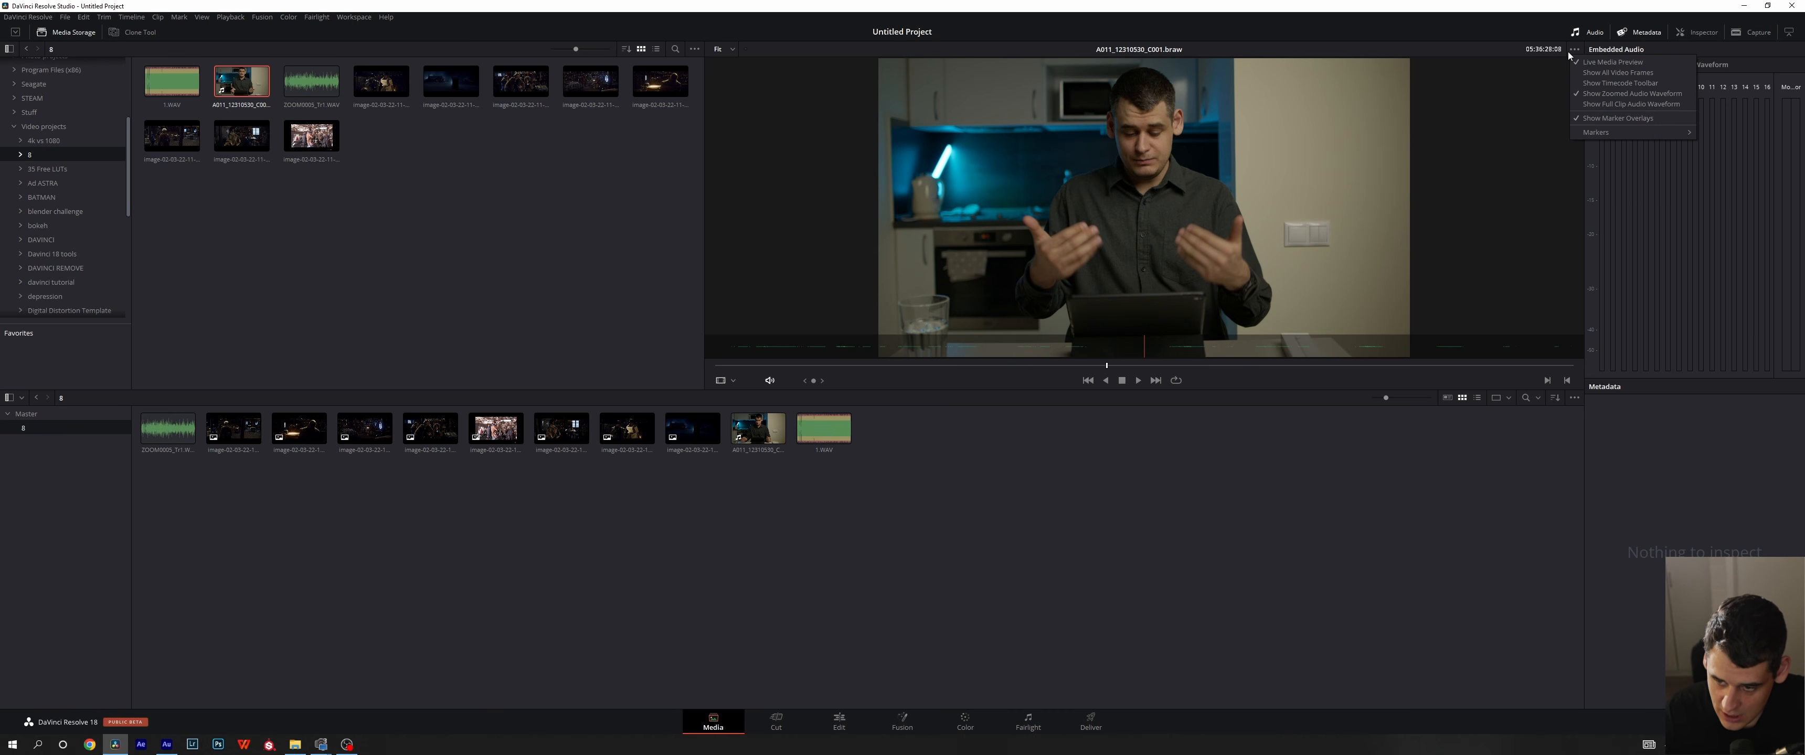
left_click(1583, 105)
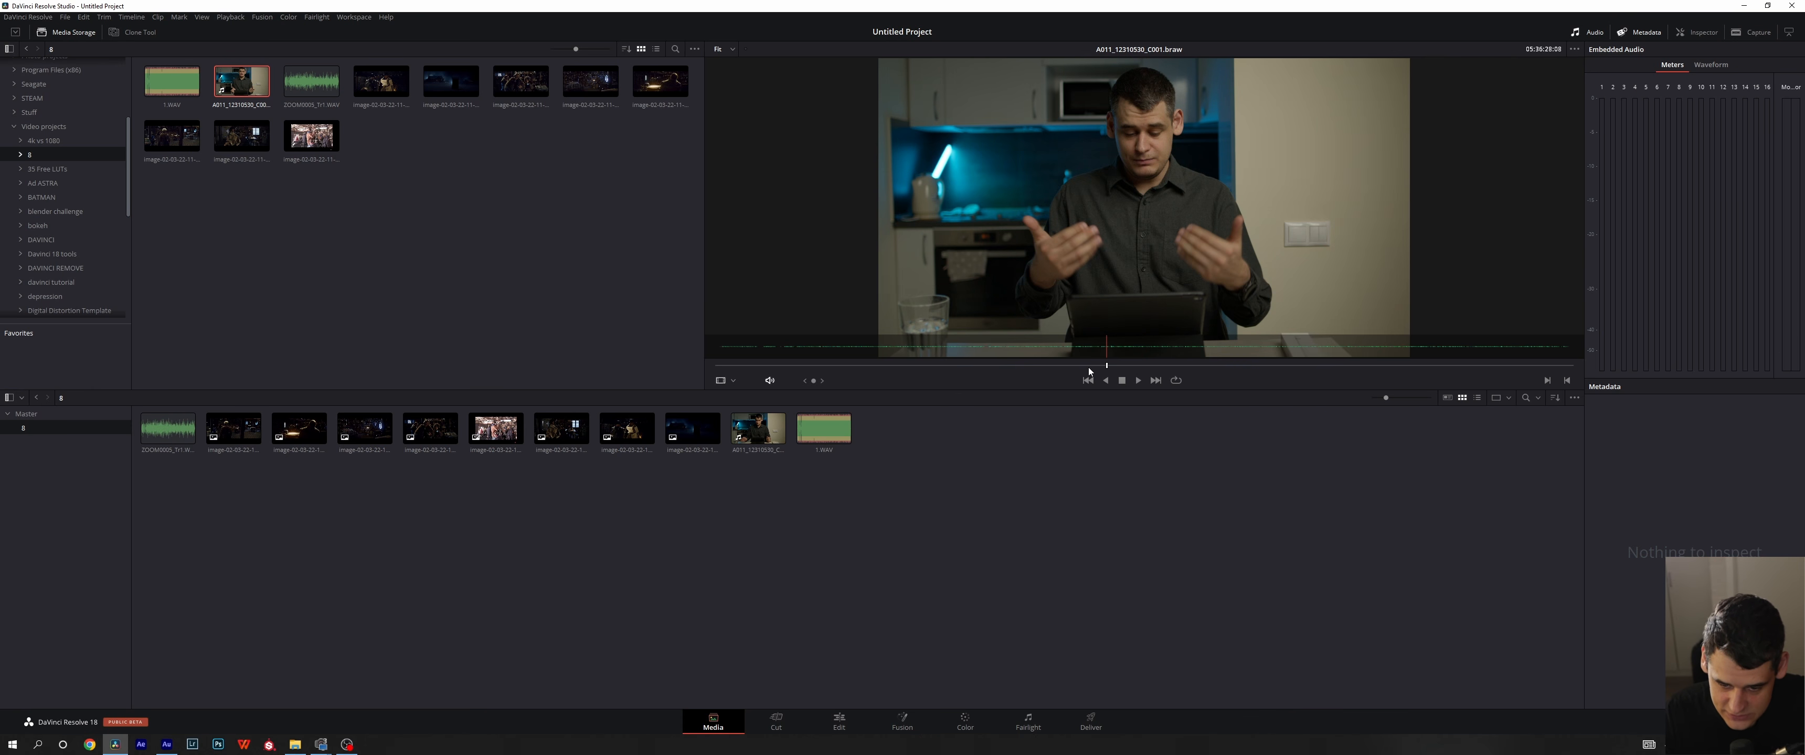
mouse_move(1088, 367)
left_mouse_down()
mouse_move(872, 368)
mouse_move(1345, 361)
mouse_move(1041, 359)
mouse_move(1073, 365)
left_mouse_up()
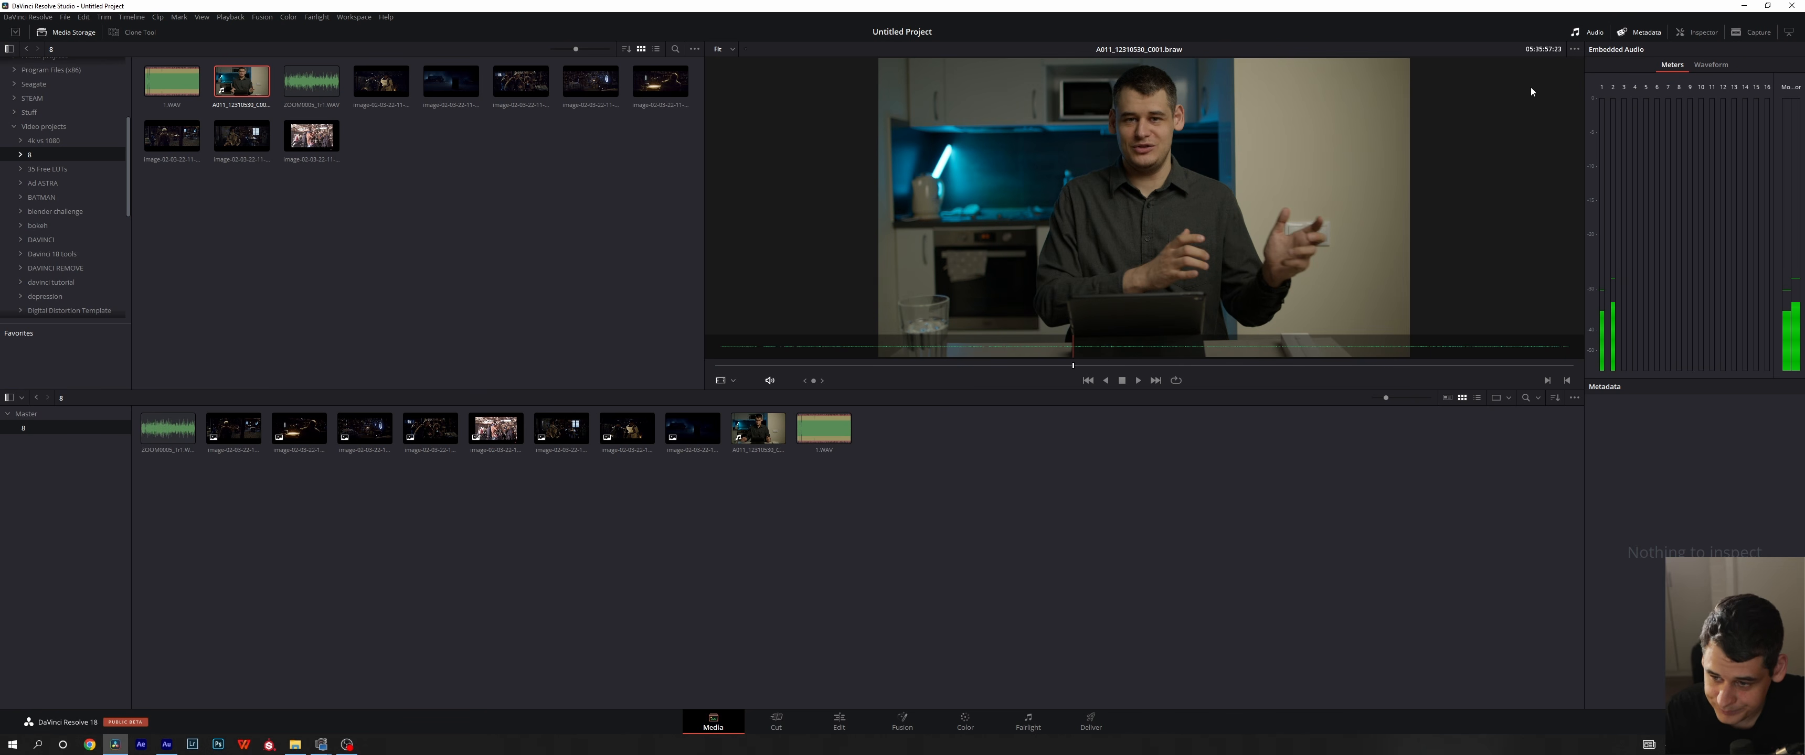
- Turn off the full clip audio waveform in the viewer
left_click(1574, 49)
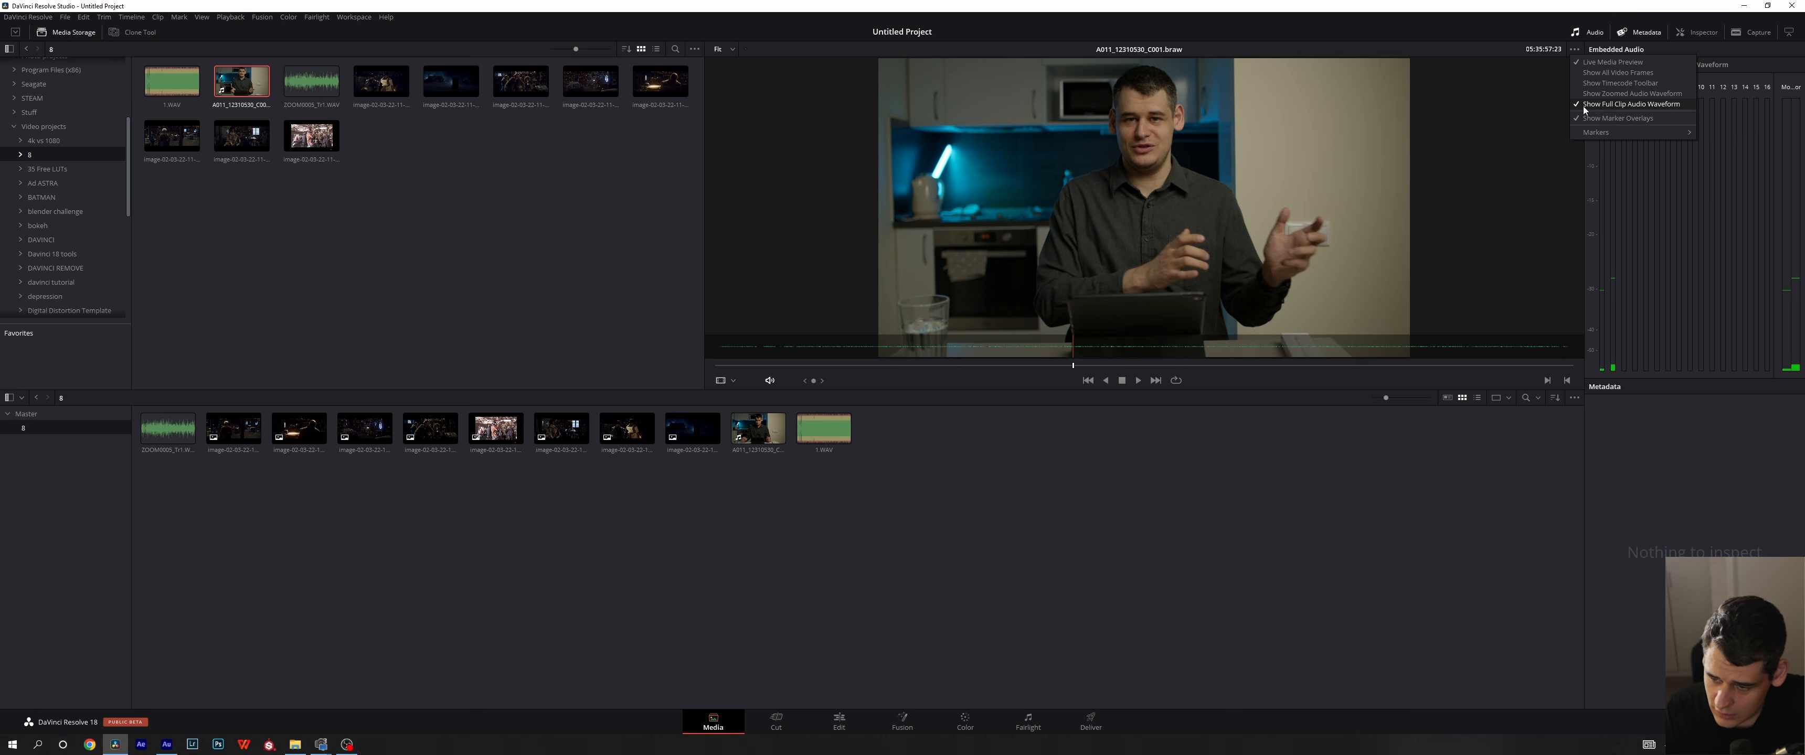
left_click(1583, 106)
left_click(1575, 49)
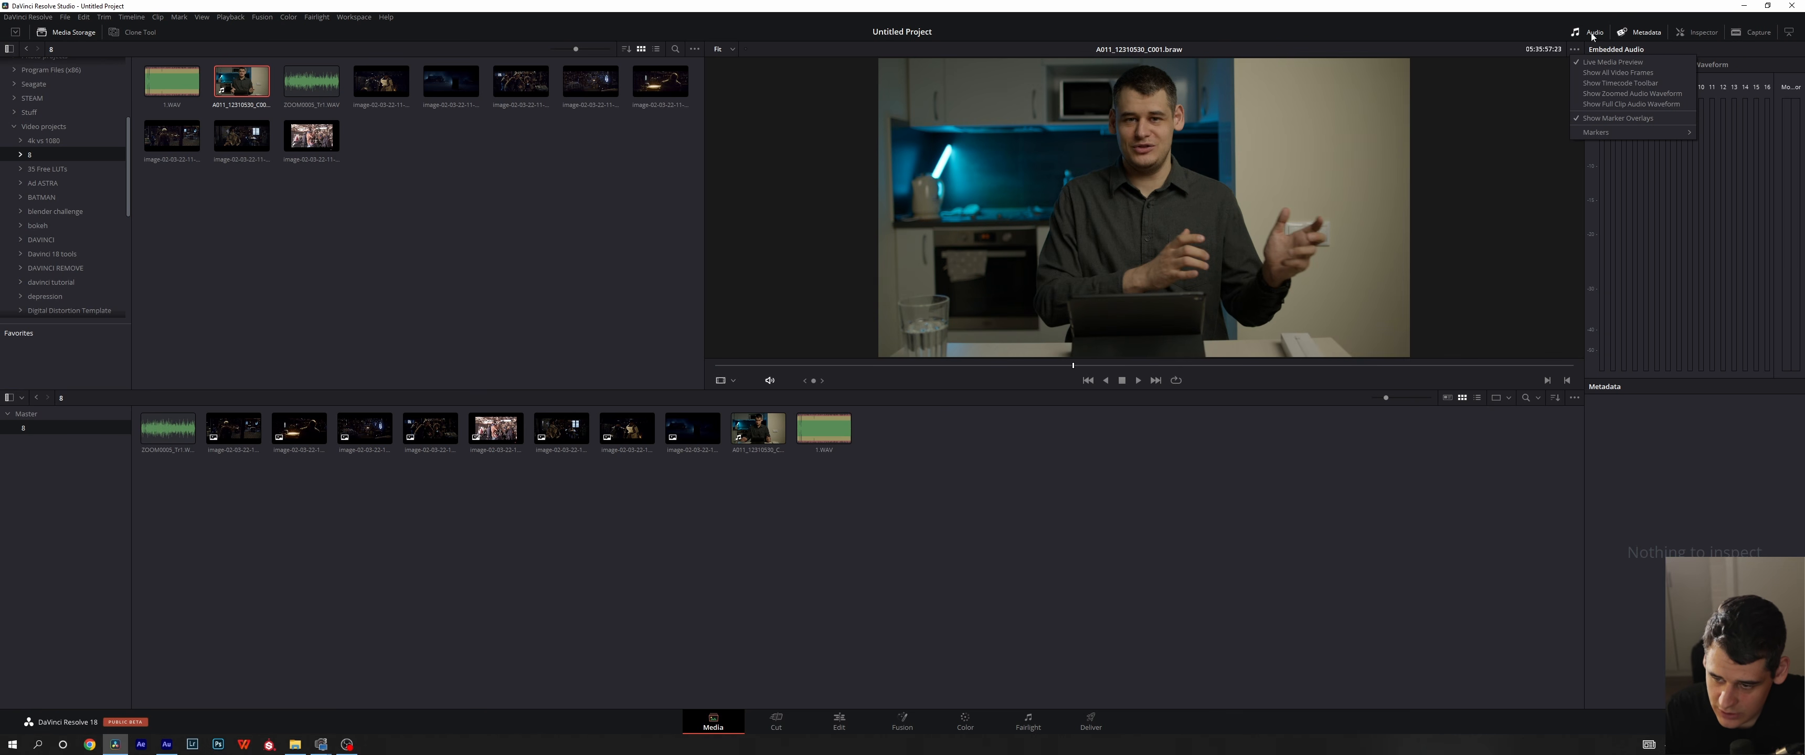
left_click(1555, 111)
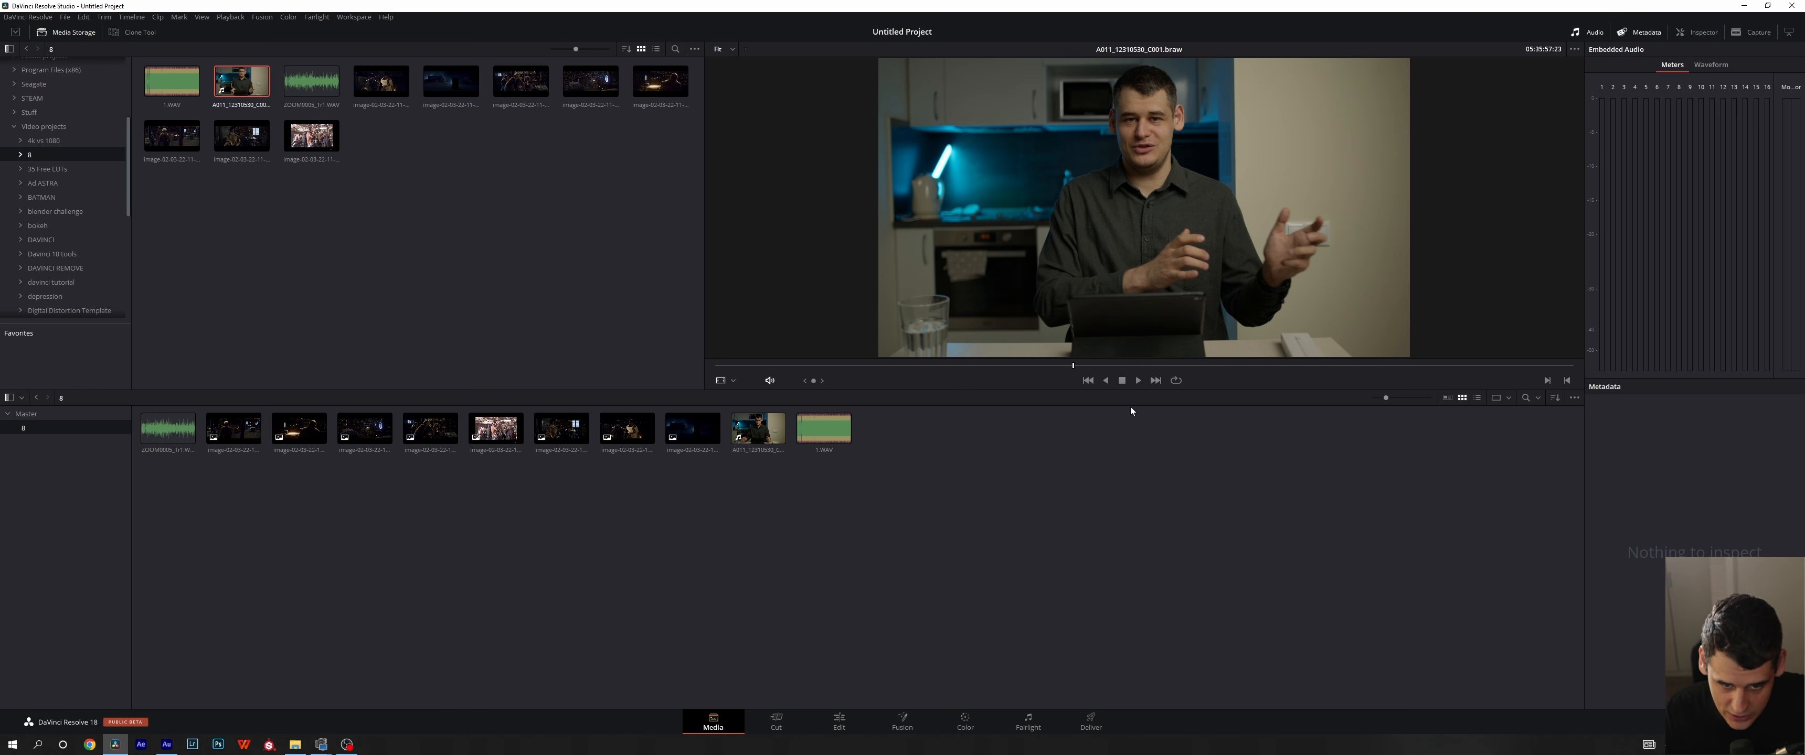
- Inspect the clip in the viewer at 200% zoom, pan and zoom out, and reset the zoom to Fit
left_click(723, 50)
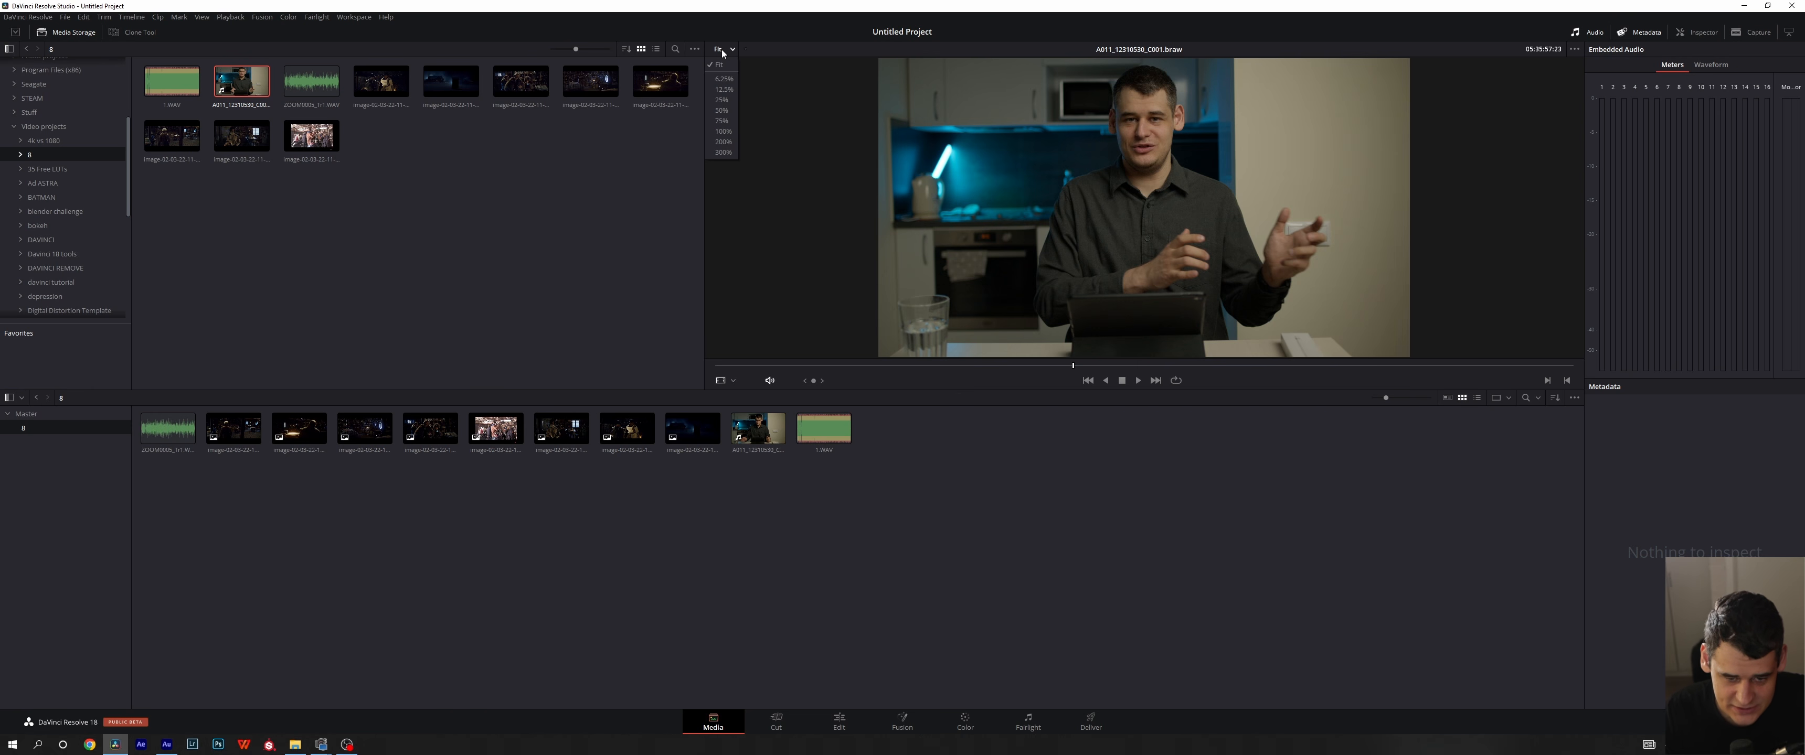
left_click(723, 142)
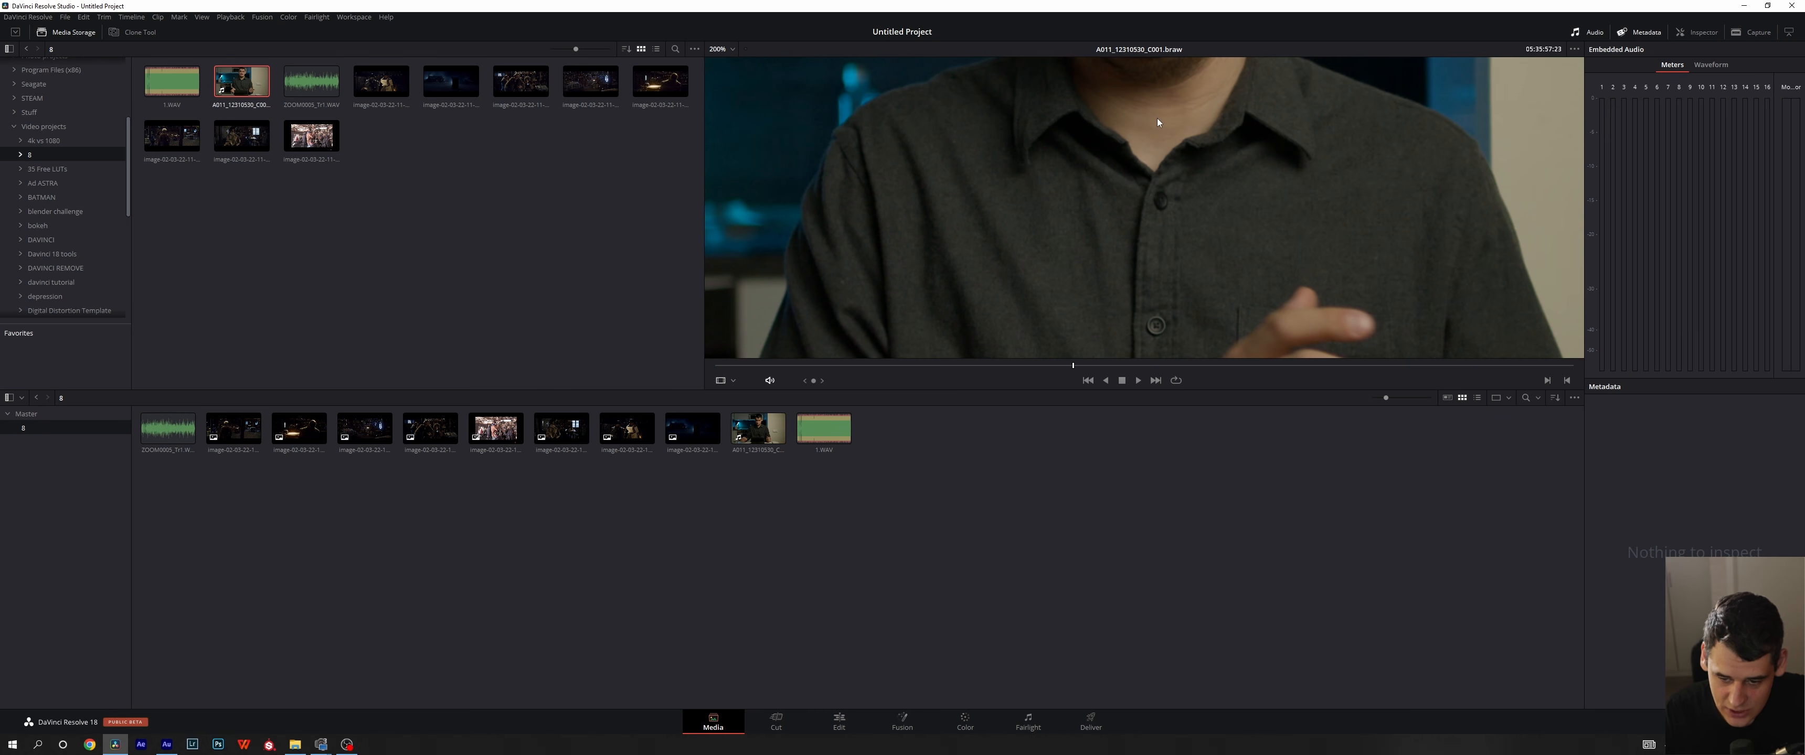
left_click_drag(1033, 174, 994, 178)
scroll(993, 174, "down", 3)
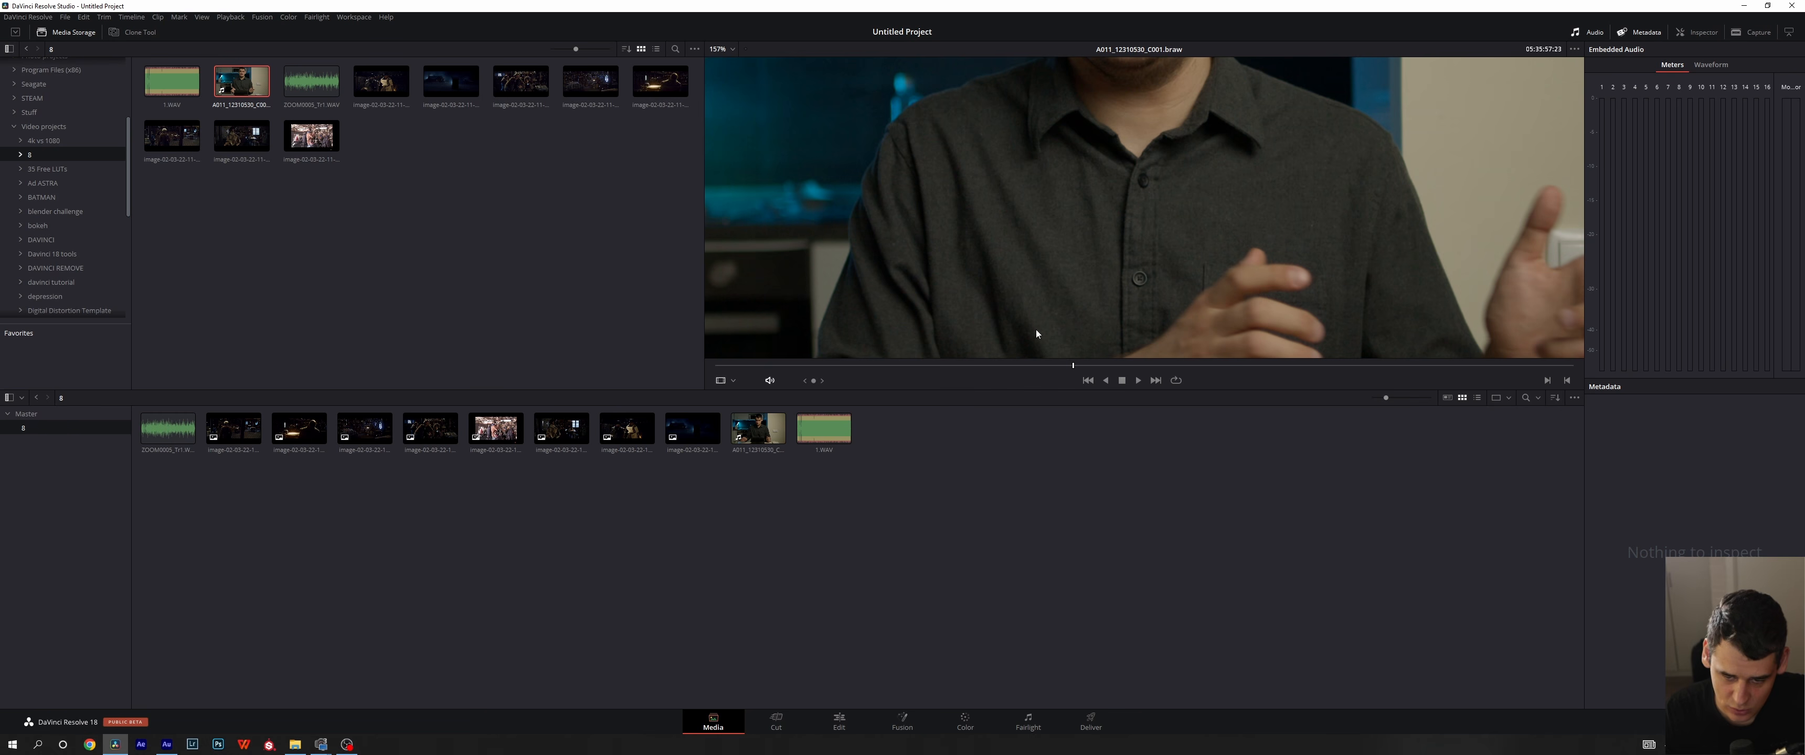
left_click(719, 48)
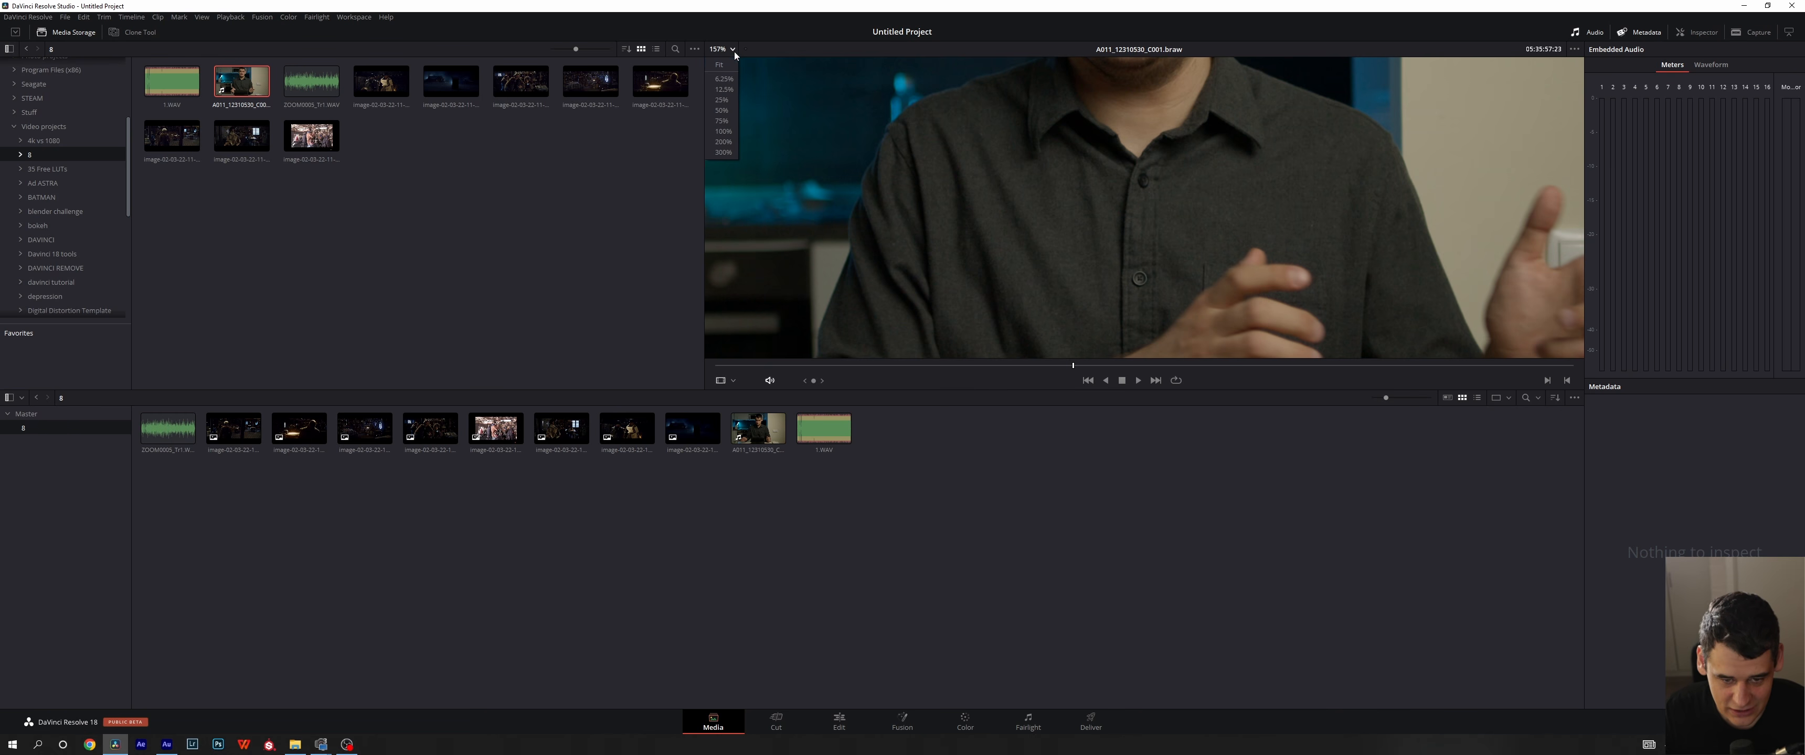
left_click(727, 65)
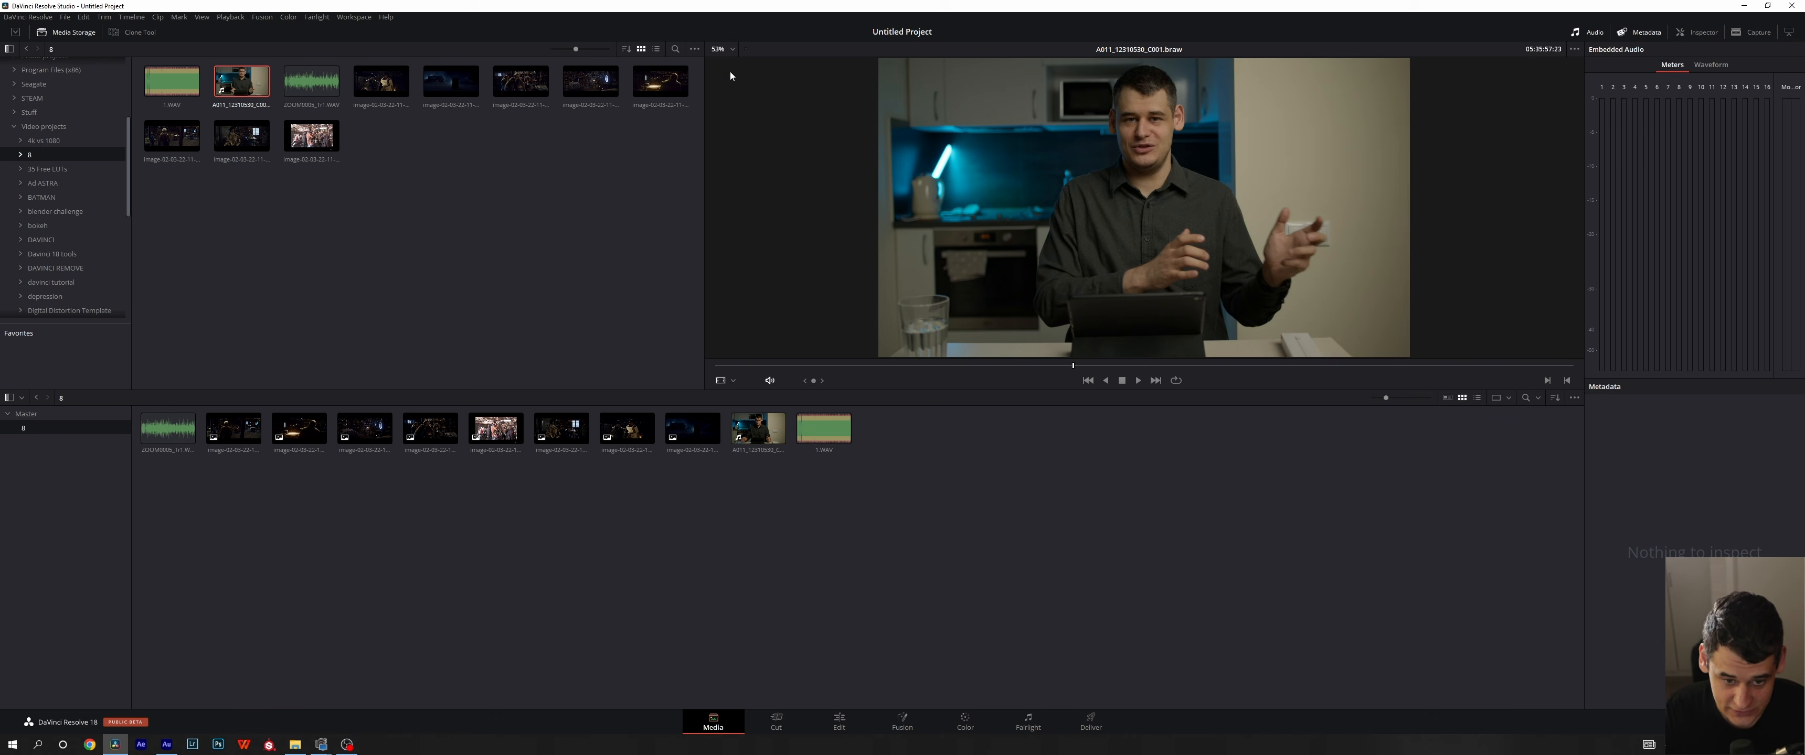
- Zoom freely into the viewer image, pan around it, and fit the whole frame in the viewer again
scroll(1082, 203, "up", 8)
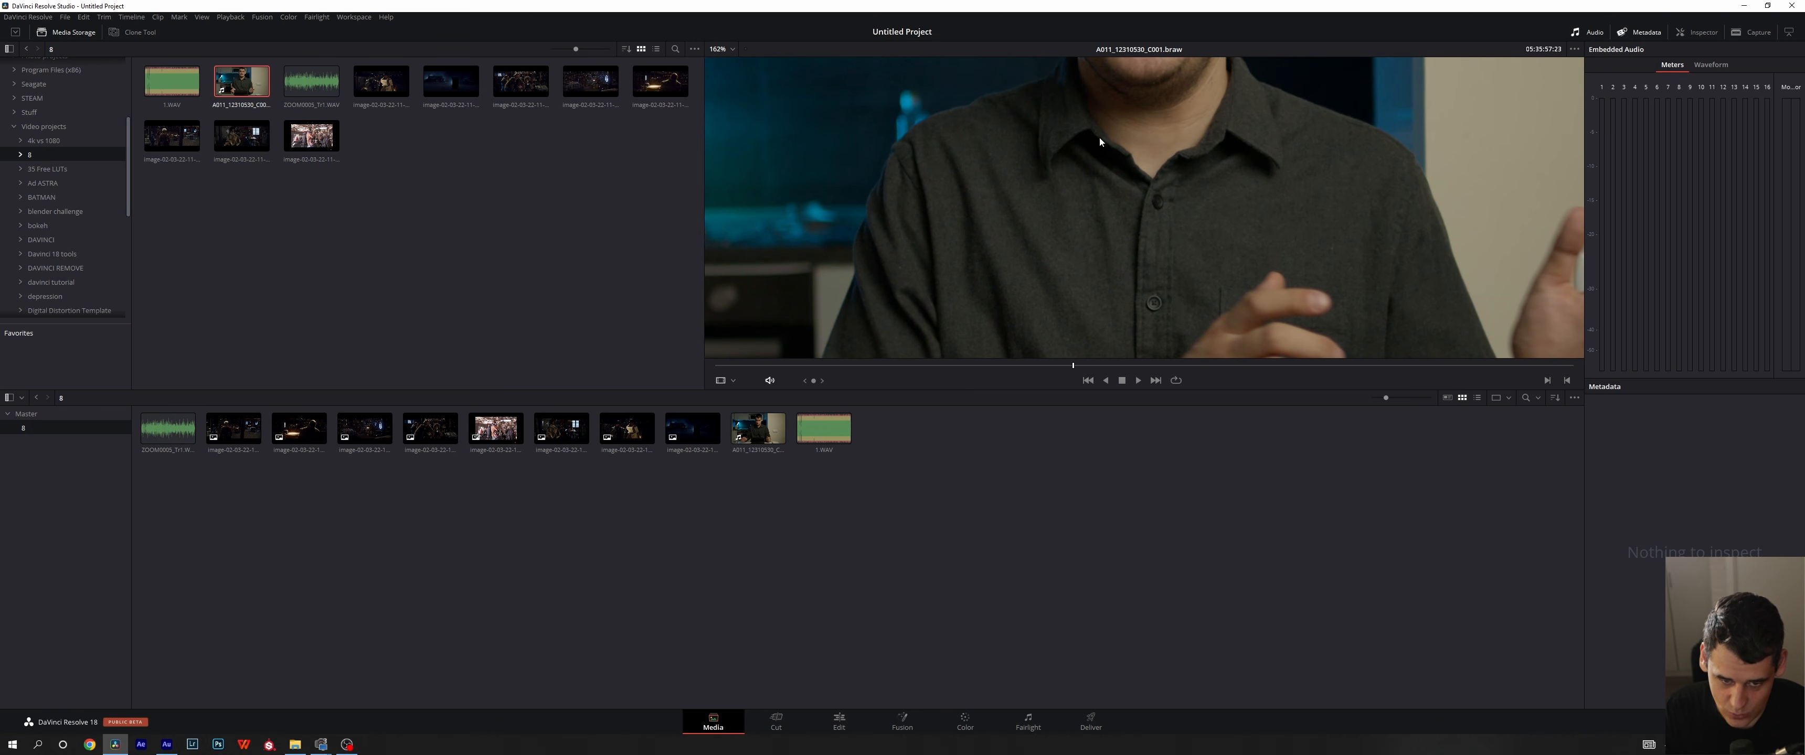
left_click_drag(1111, 133, 1114, 169)
key("shift+z")
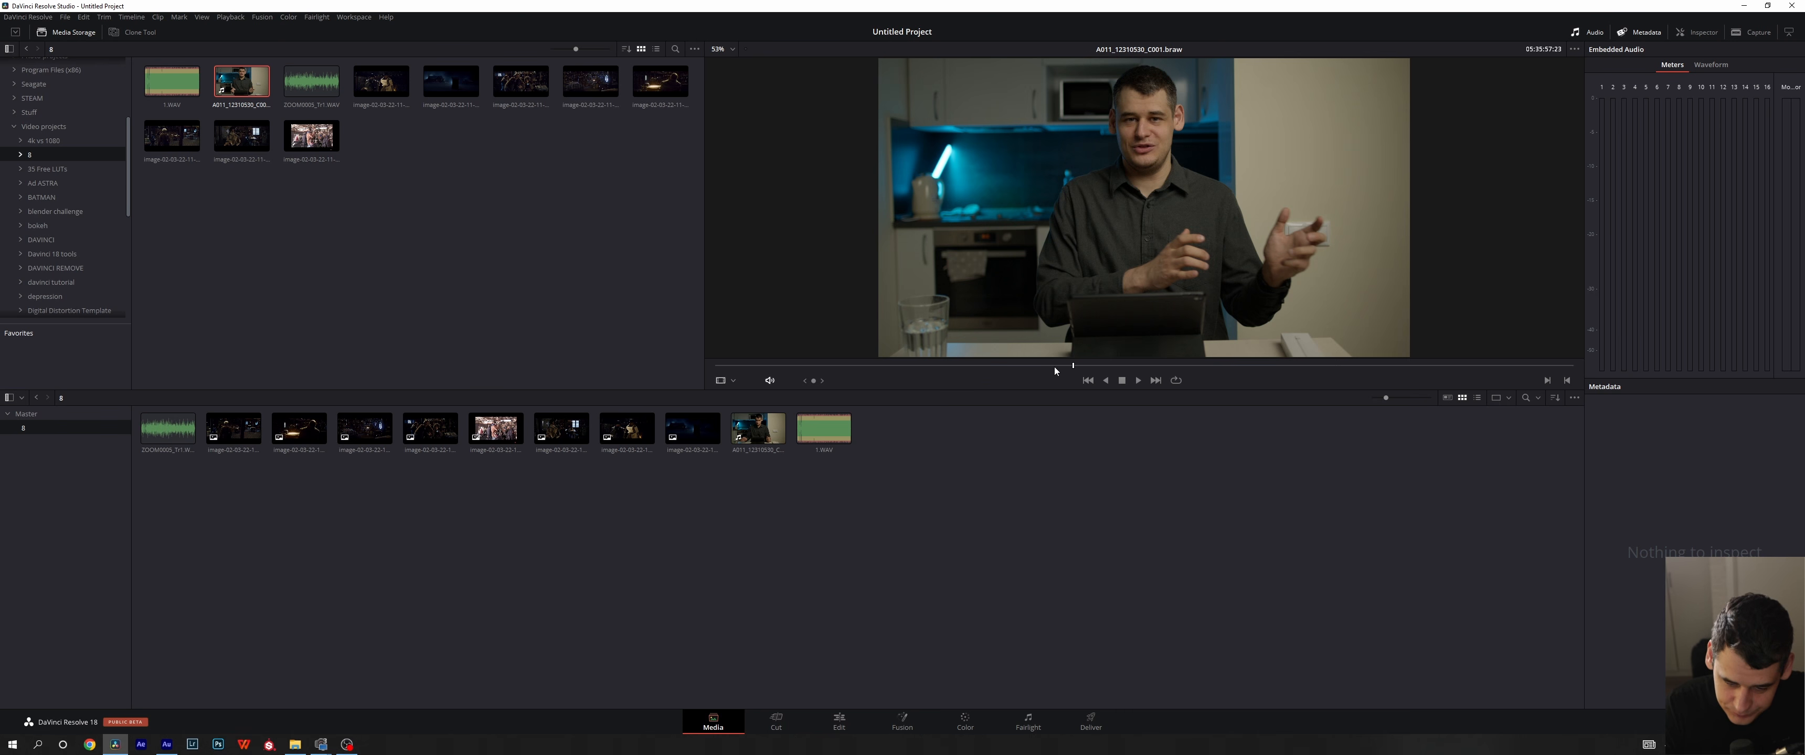
- Mark an in point at 05:34:55:19 and an out point at 05:38:08:11 on the clip in the viewer
left_click_drag(1055, 367, 1005, 389)
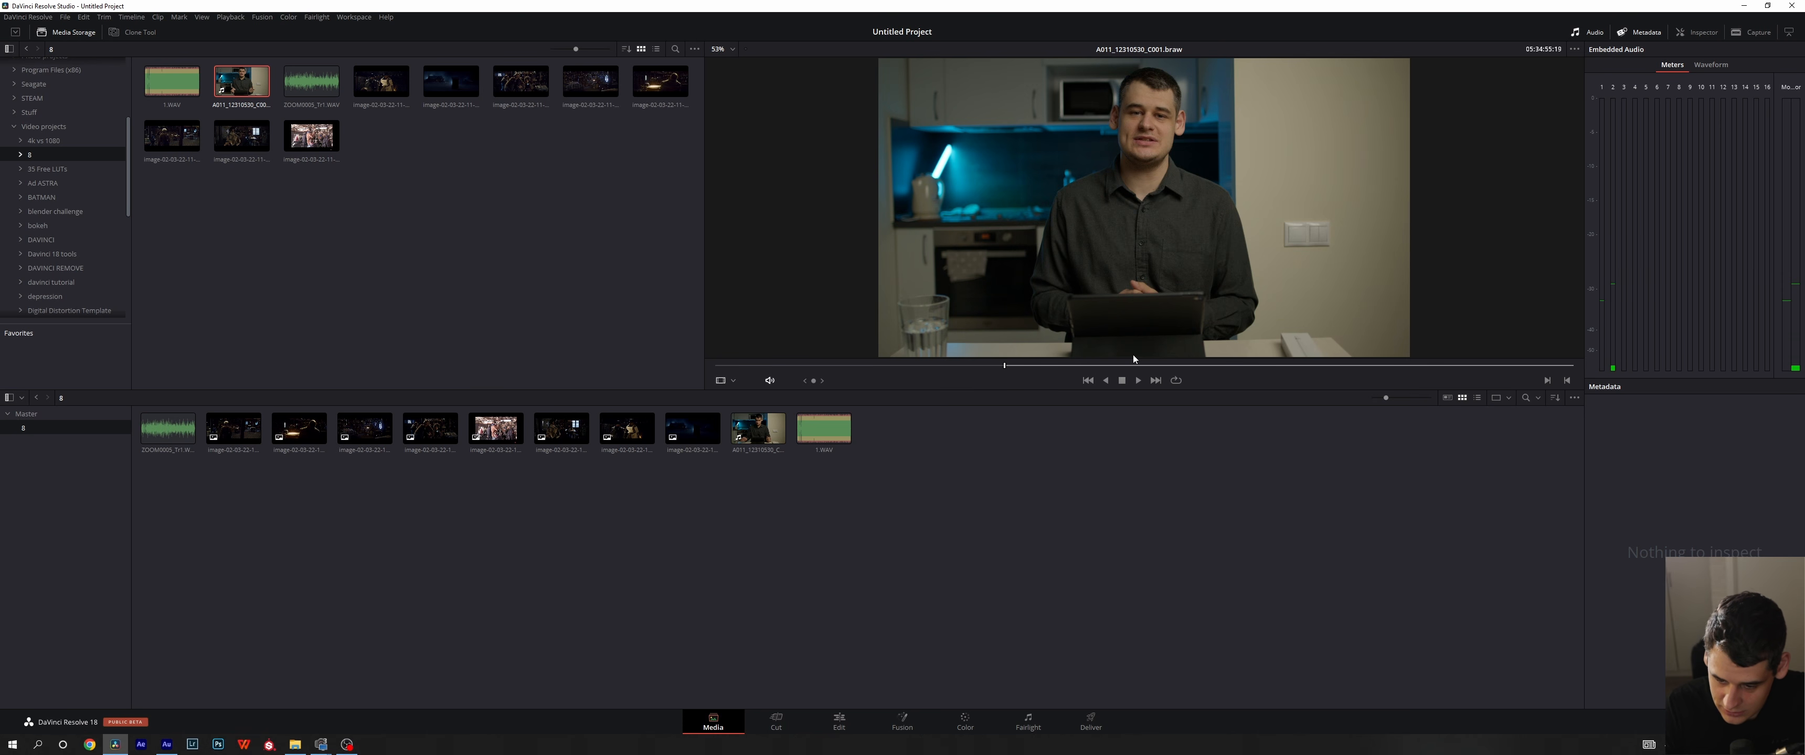
left_click_drag(1084, 365, 1217, 368)
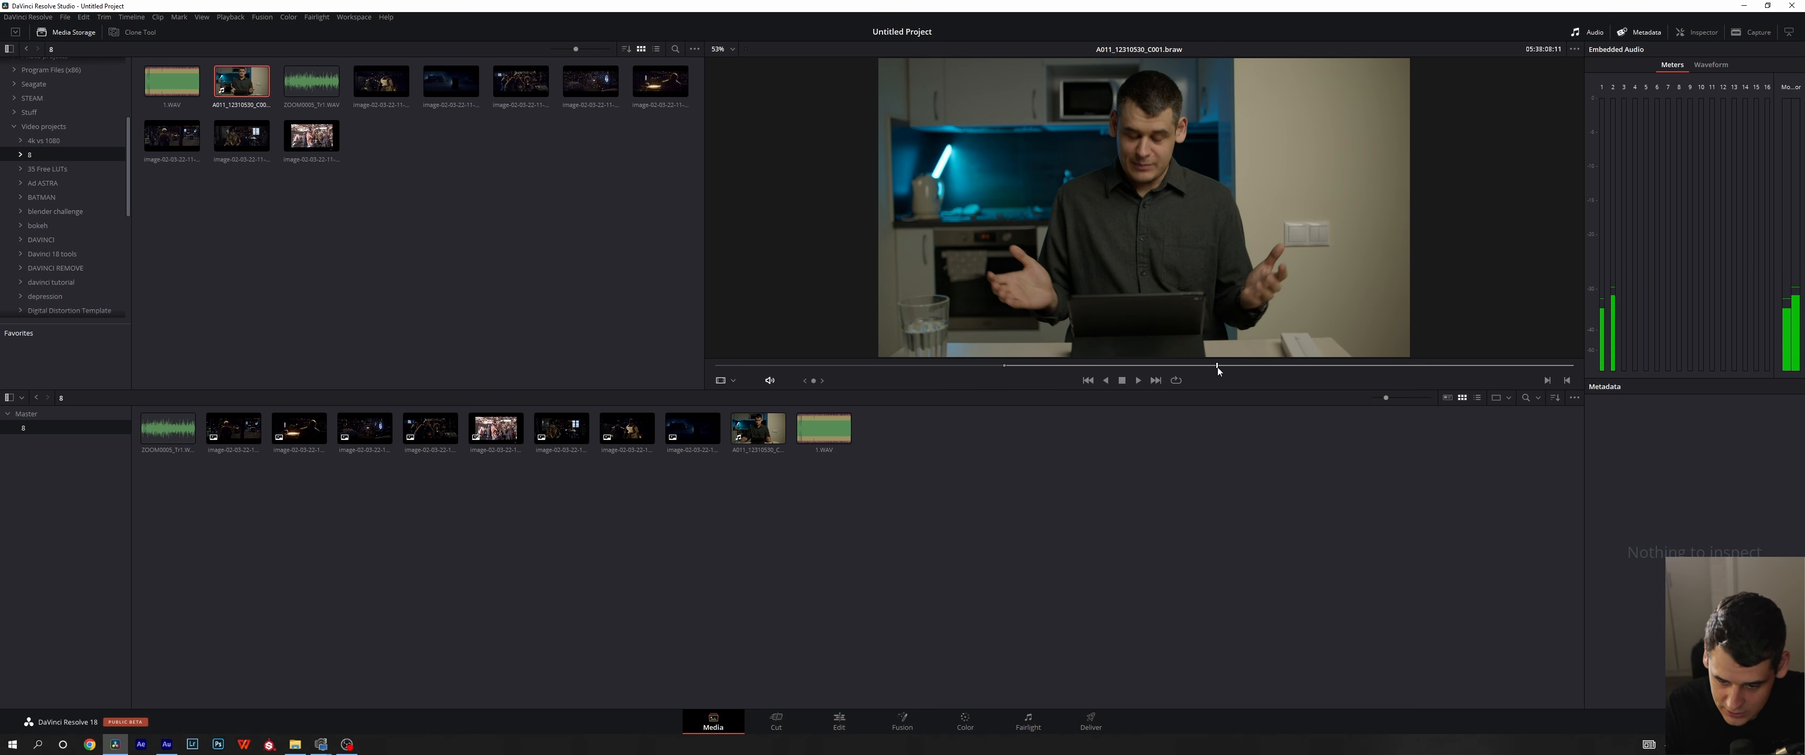
left_click(1567, 382)
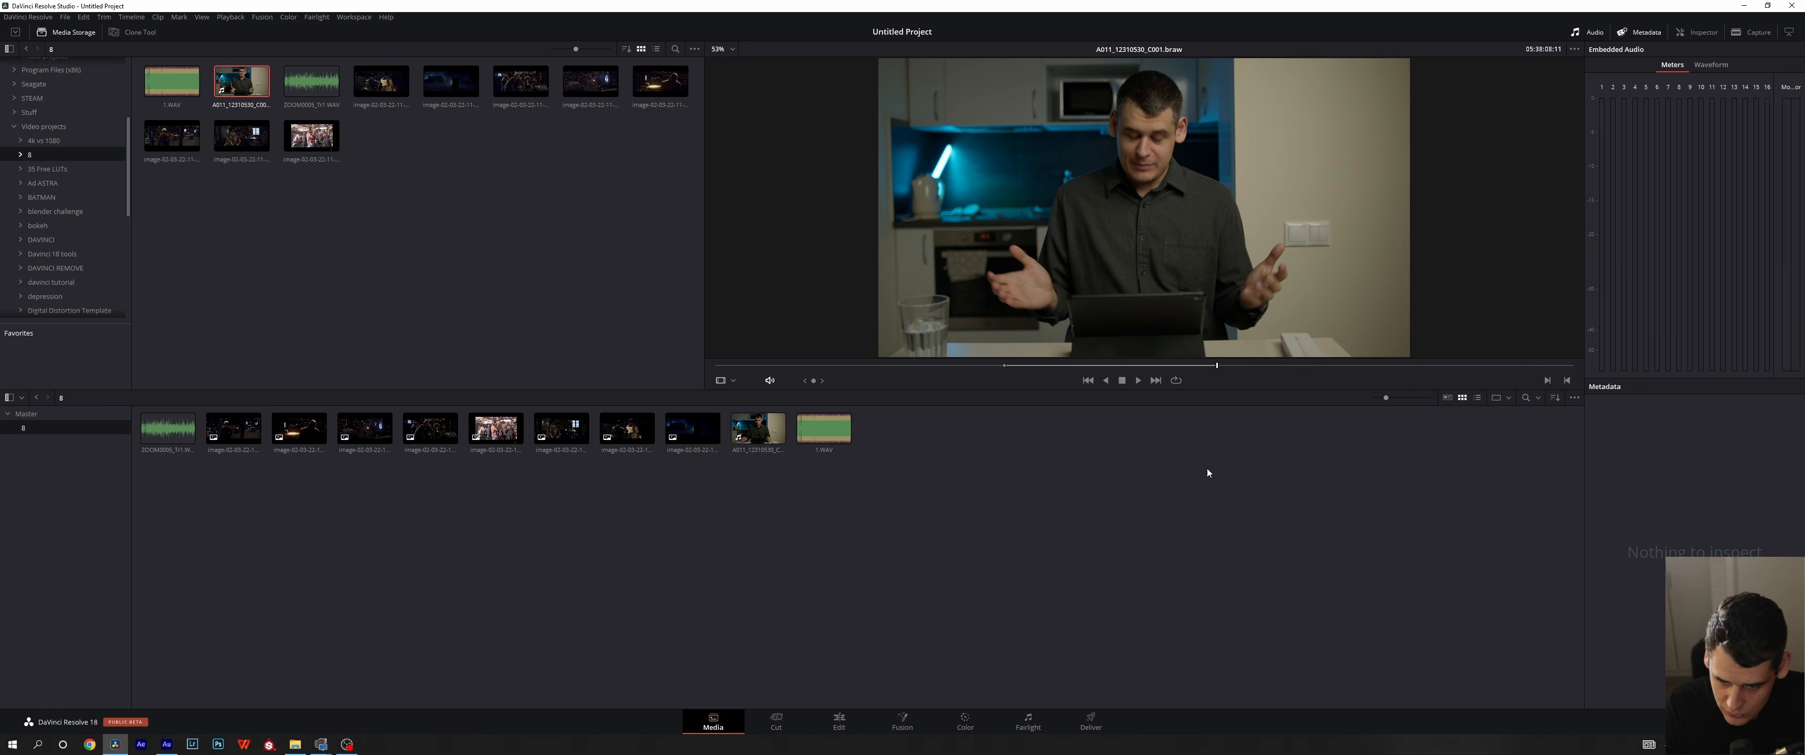
- Create a subclip of the marked range in bin 8 with the default name, and play the neighbouring original clip
left_click_drag(1179, 240, 1021, 484)
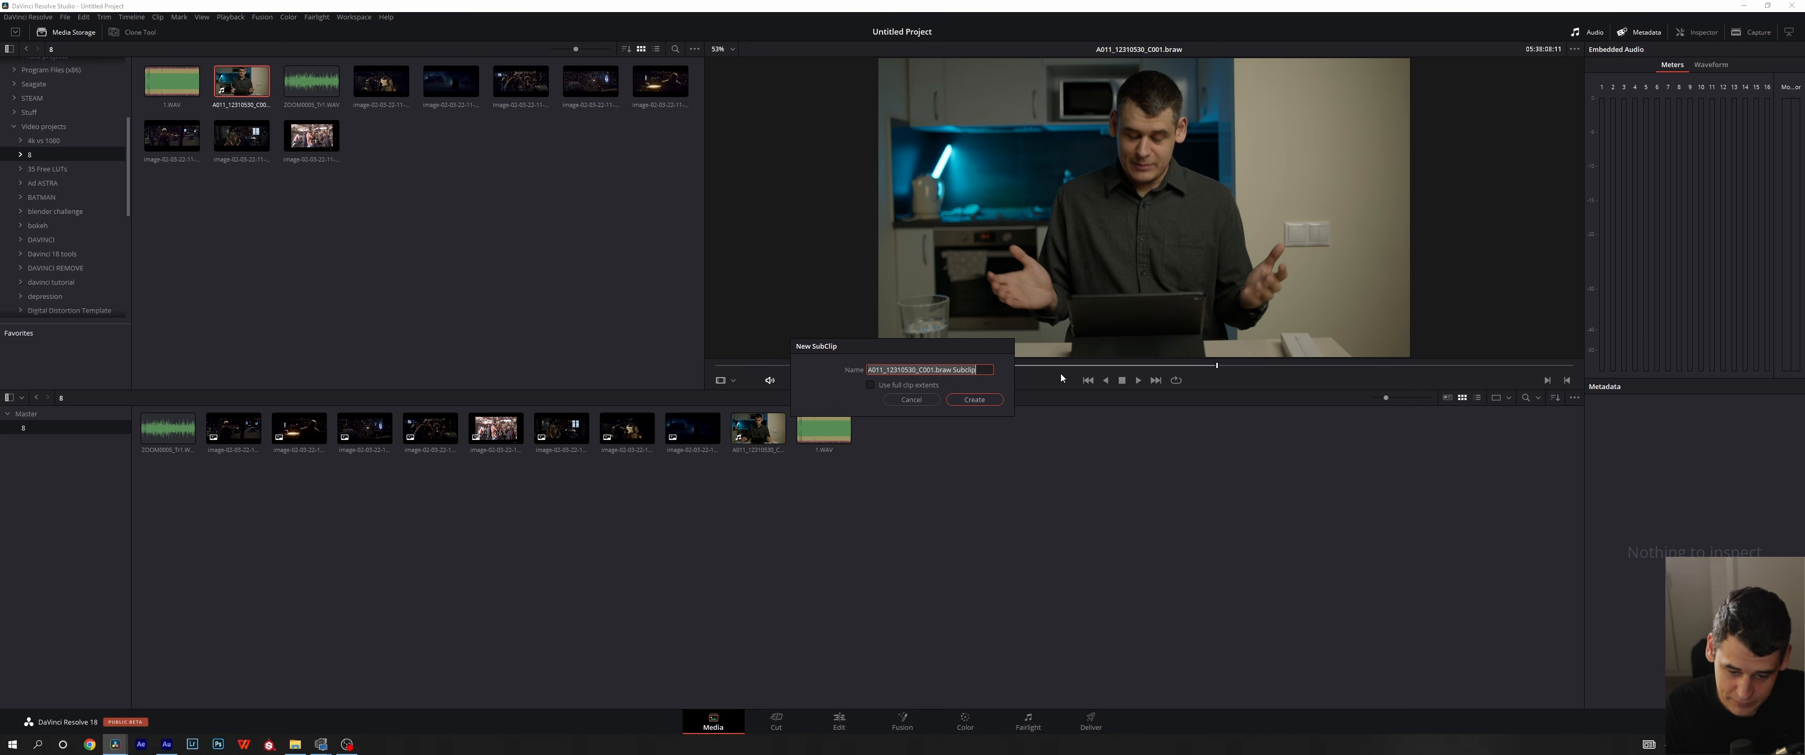
left_click(969, 402)
left_click(798, 440)
key("space")
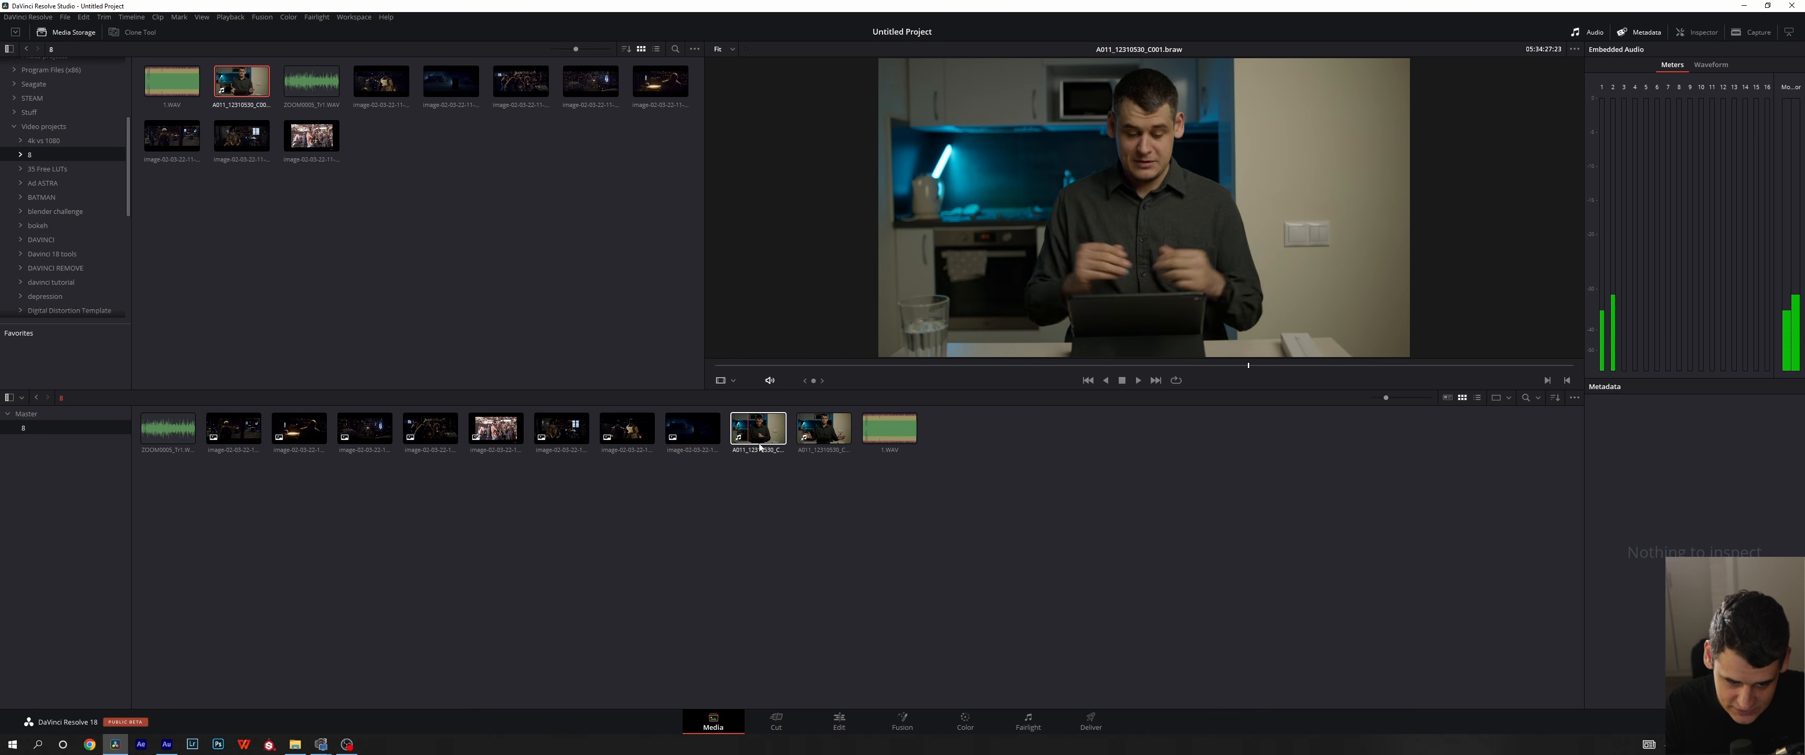
- Preview the subclip and delete it from the bin, then reselect and deselect the original A011_12310530_C001.braw clip
left_click(827, 430)
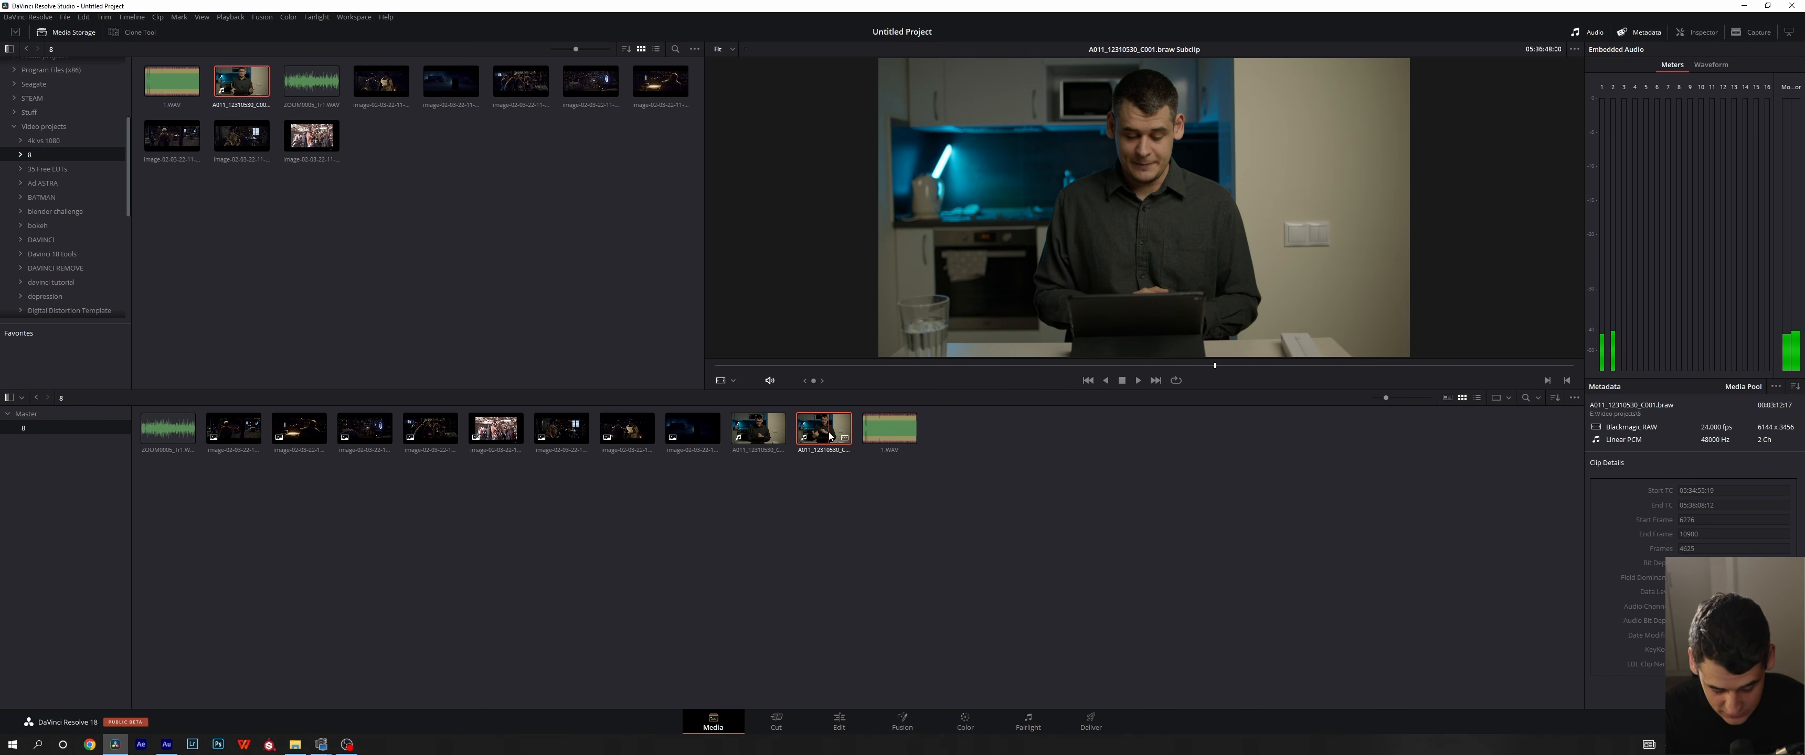
key("Delete")
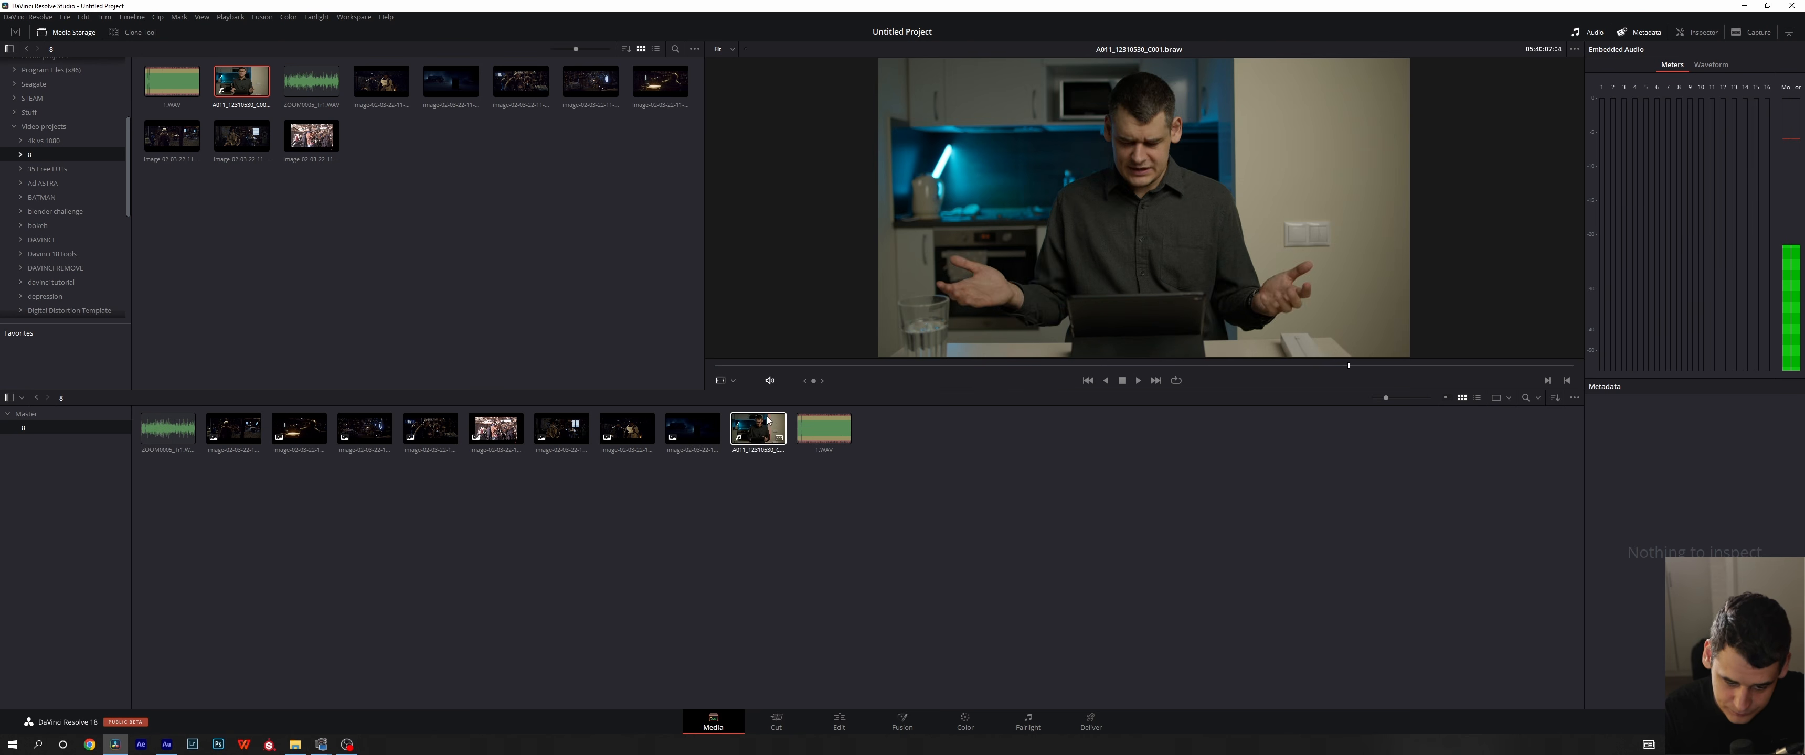
left_click(755, 440)
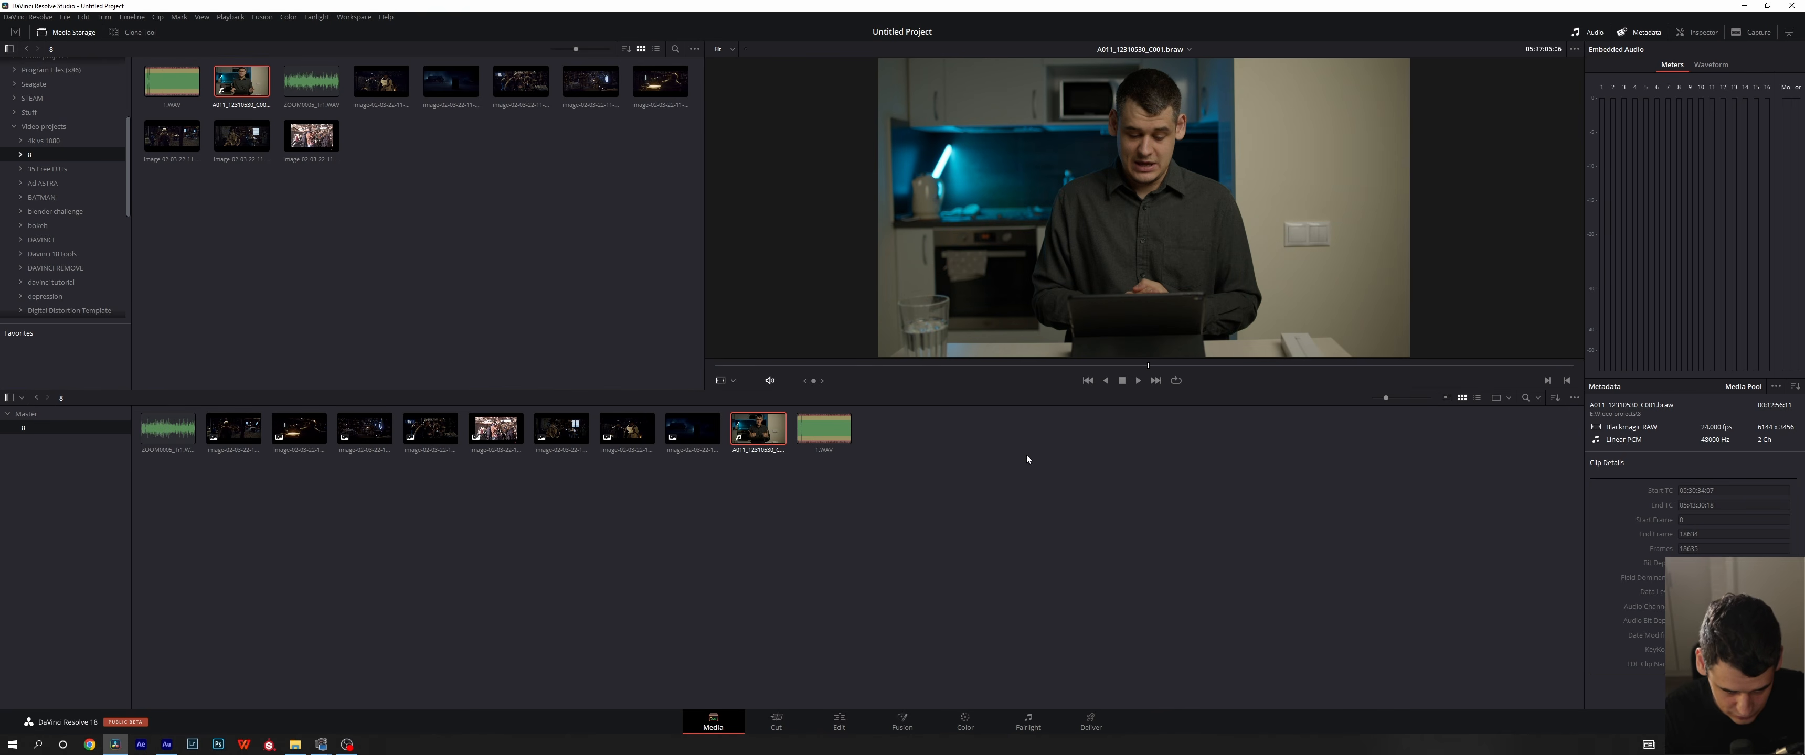
left_click_drag(1081, 554, 1188, 564)
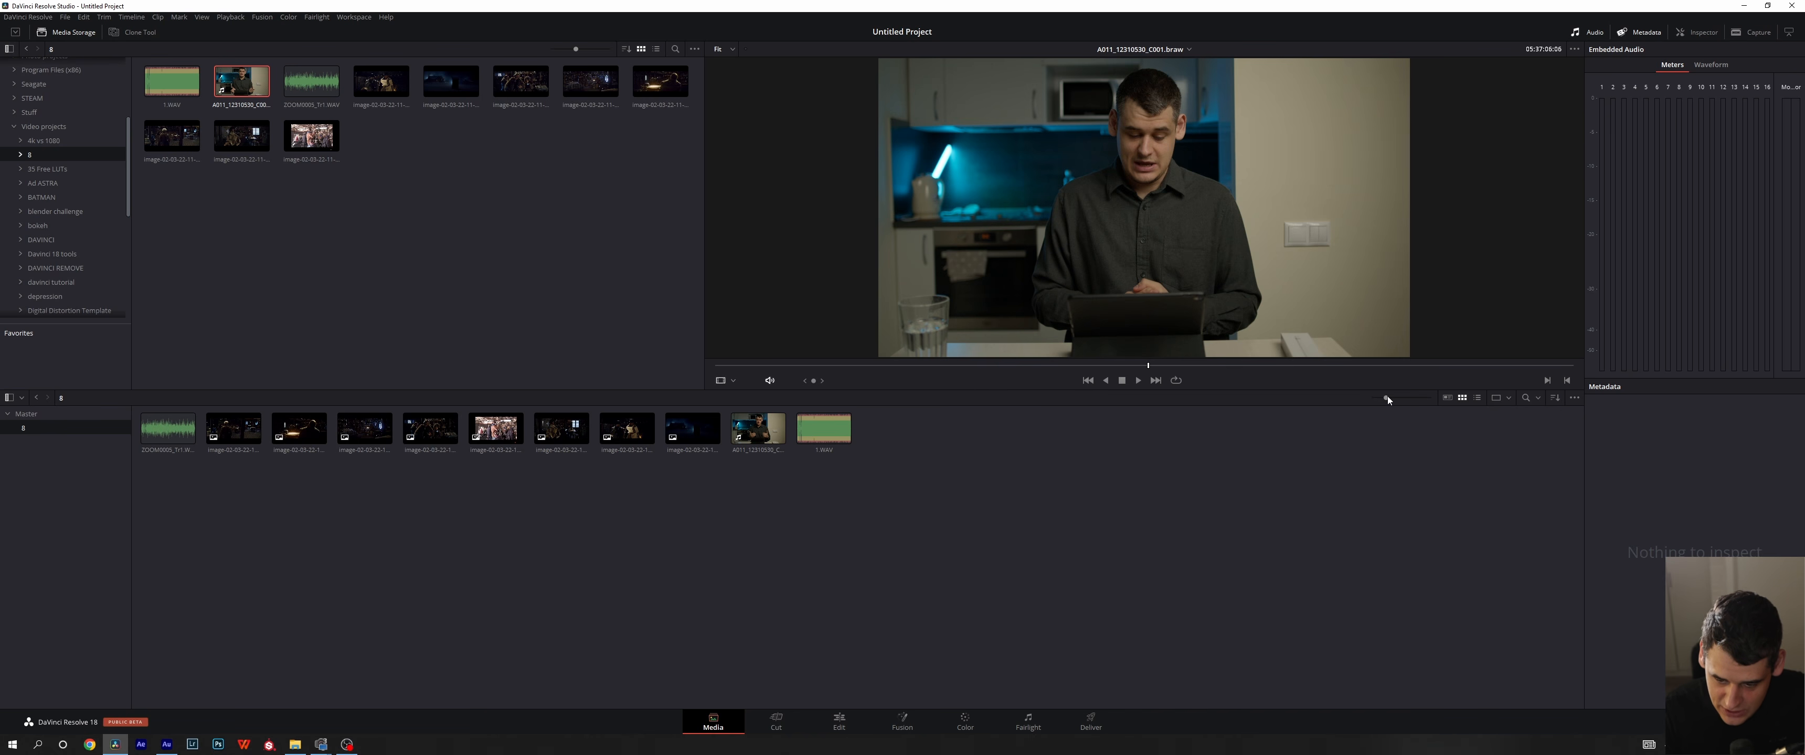
- Enlarge the clip thumbnails in the media pool slightly
mouse_move(1386, 399)
left_mouse_down()
mouse_move(1431, 401)
mouse_move(1389, 407)
left_mouse_up()
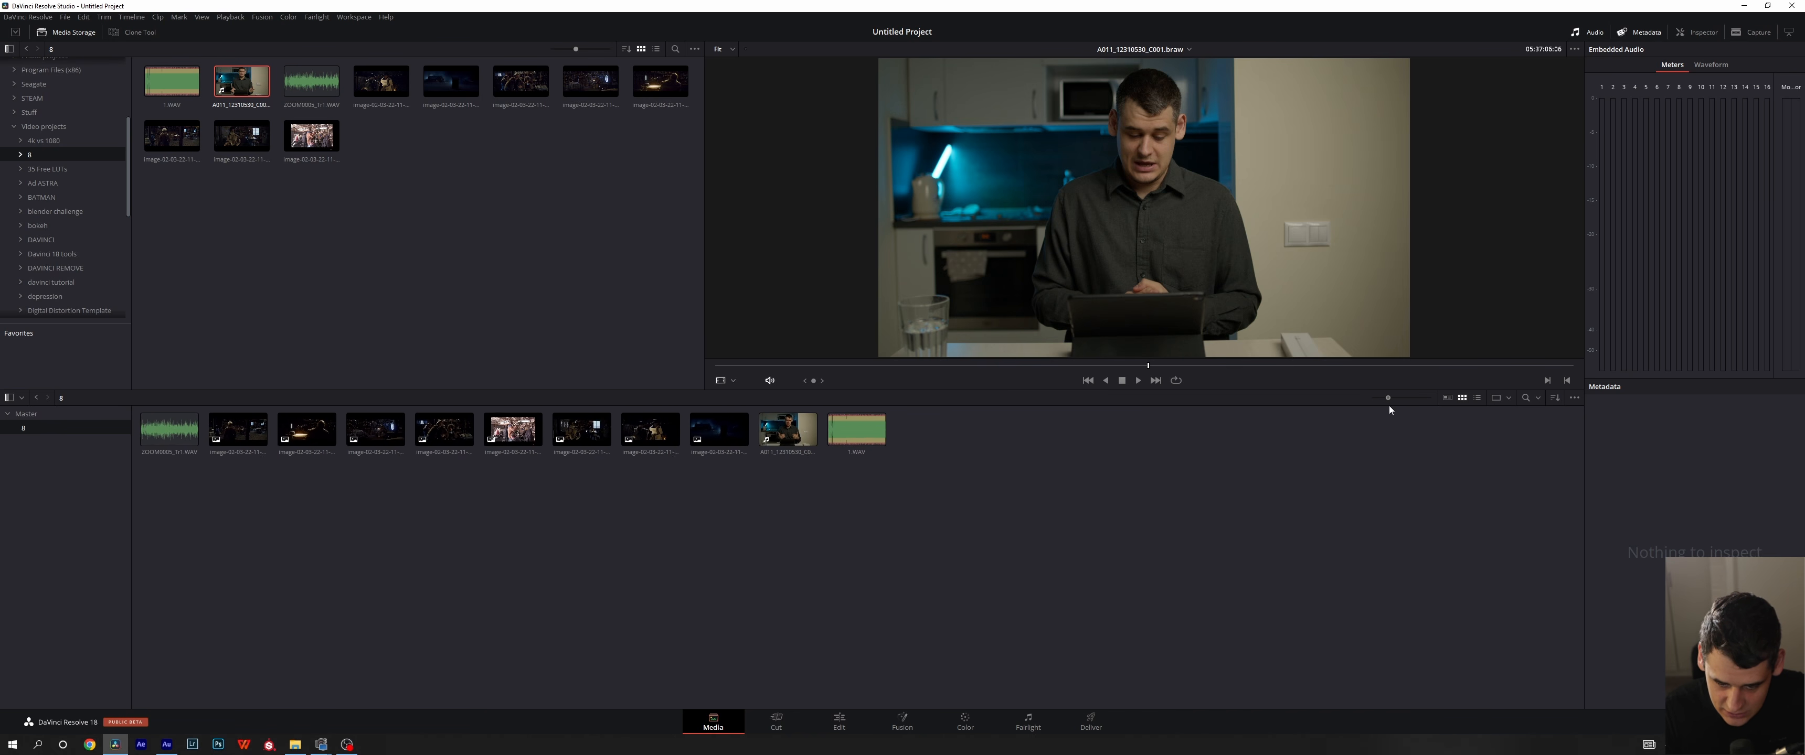
- Try the media pool's metadata and list views and the media storage's list view, returning both to thumbnail view
left_click(1447, 399)
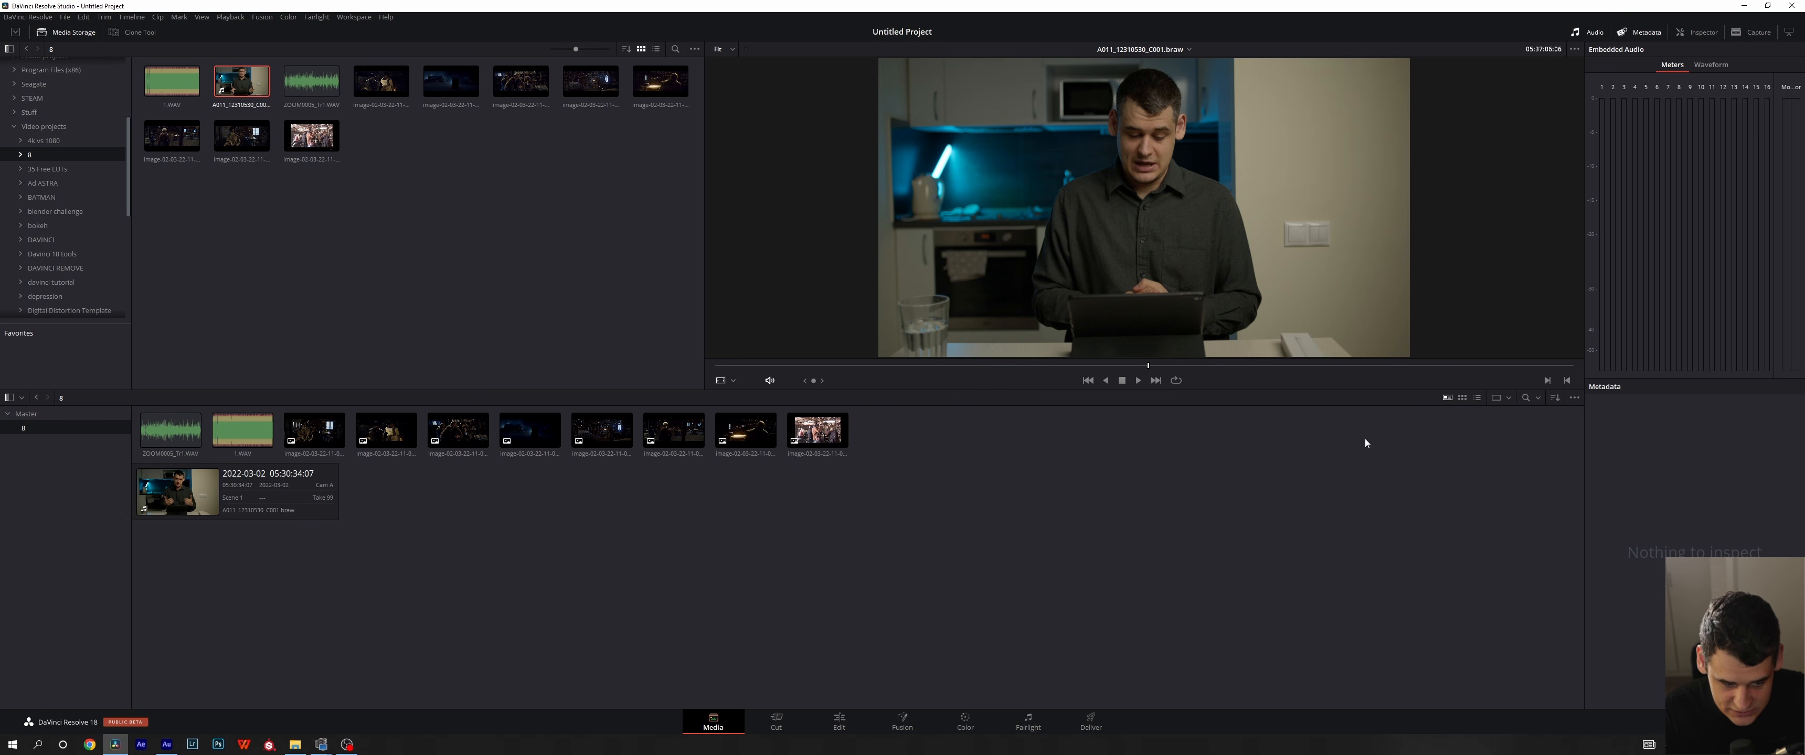
left_click(1477, 398)
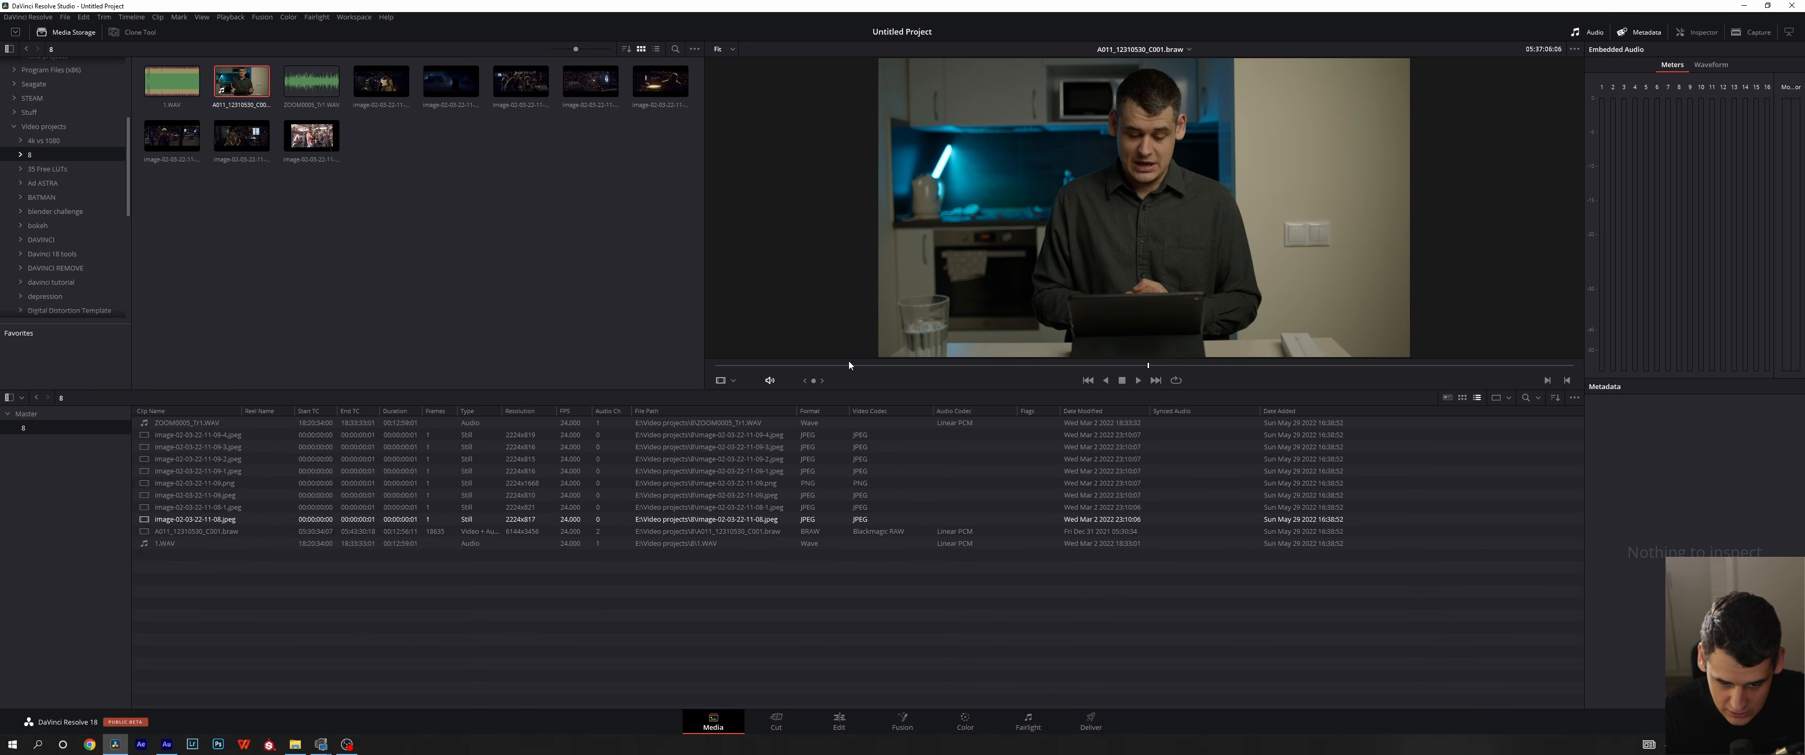
left_click(656, 48)
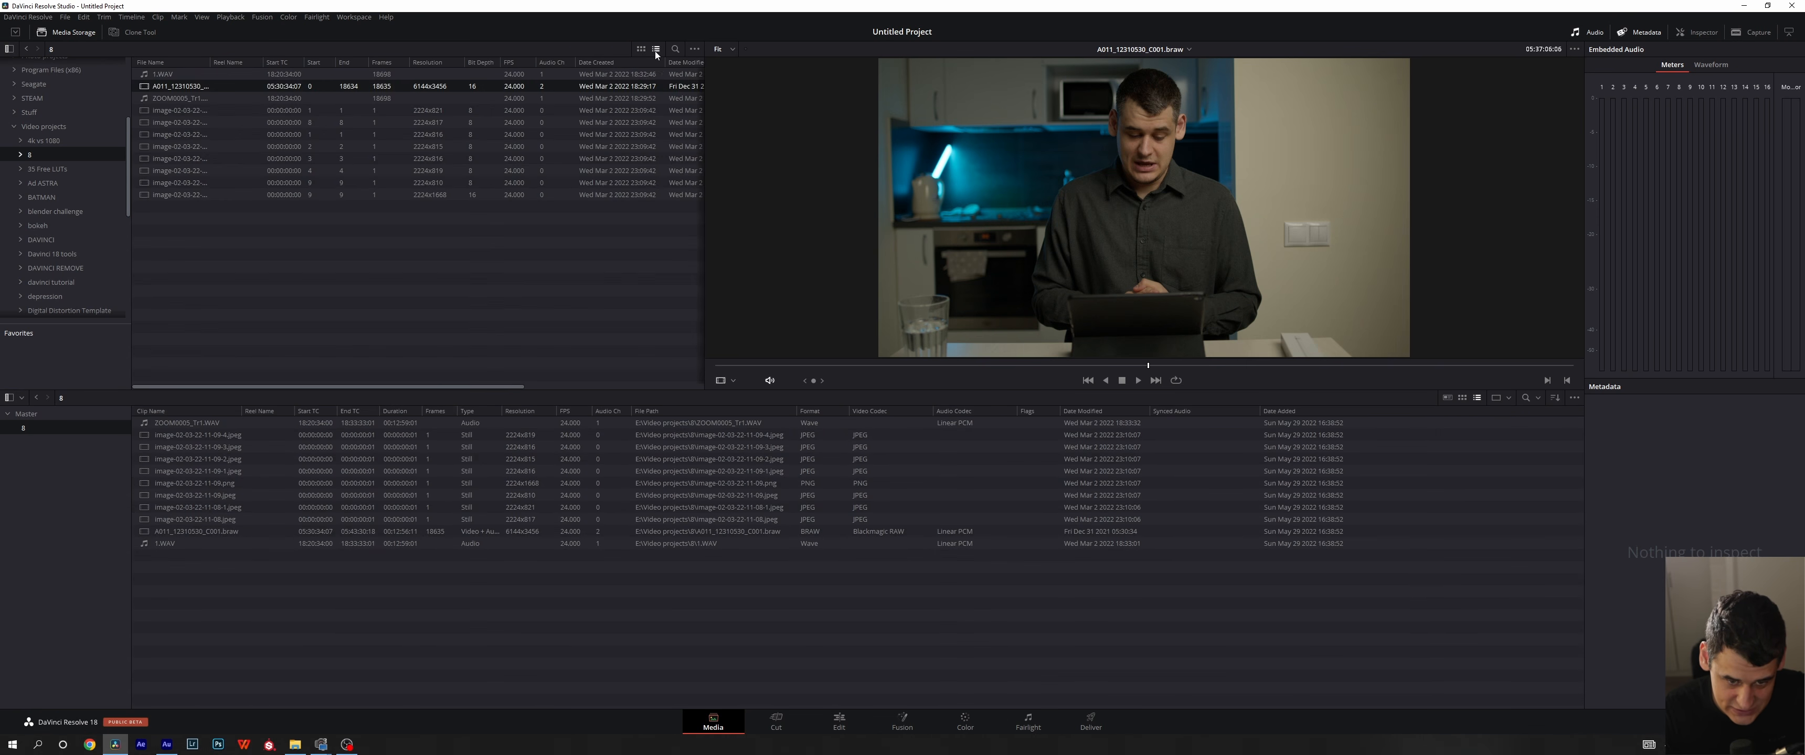
left_click(640, 50)
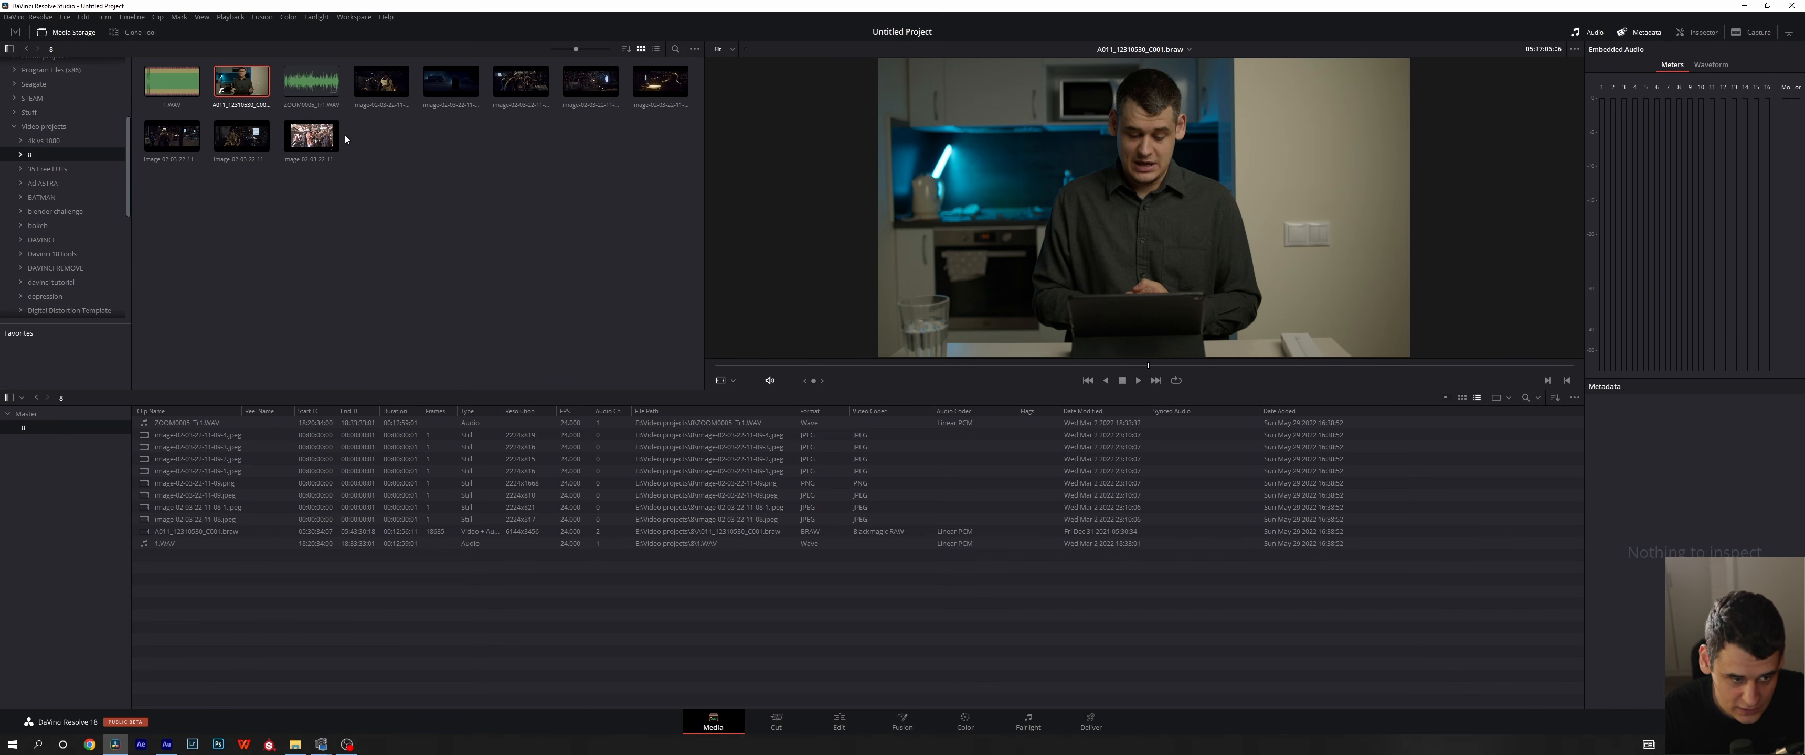
left_click(1461, 397)
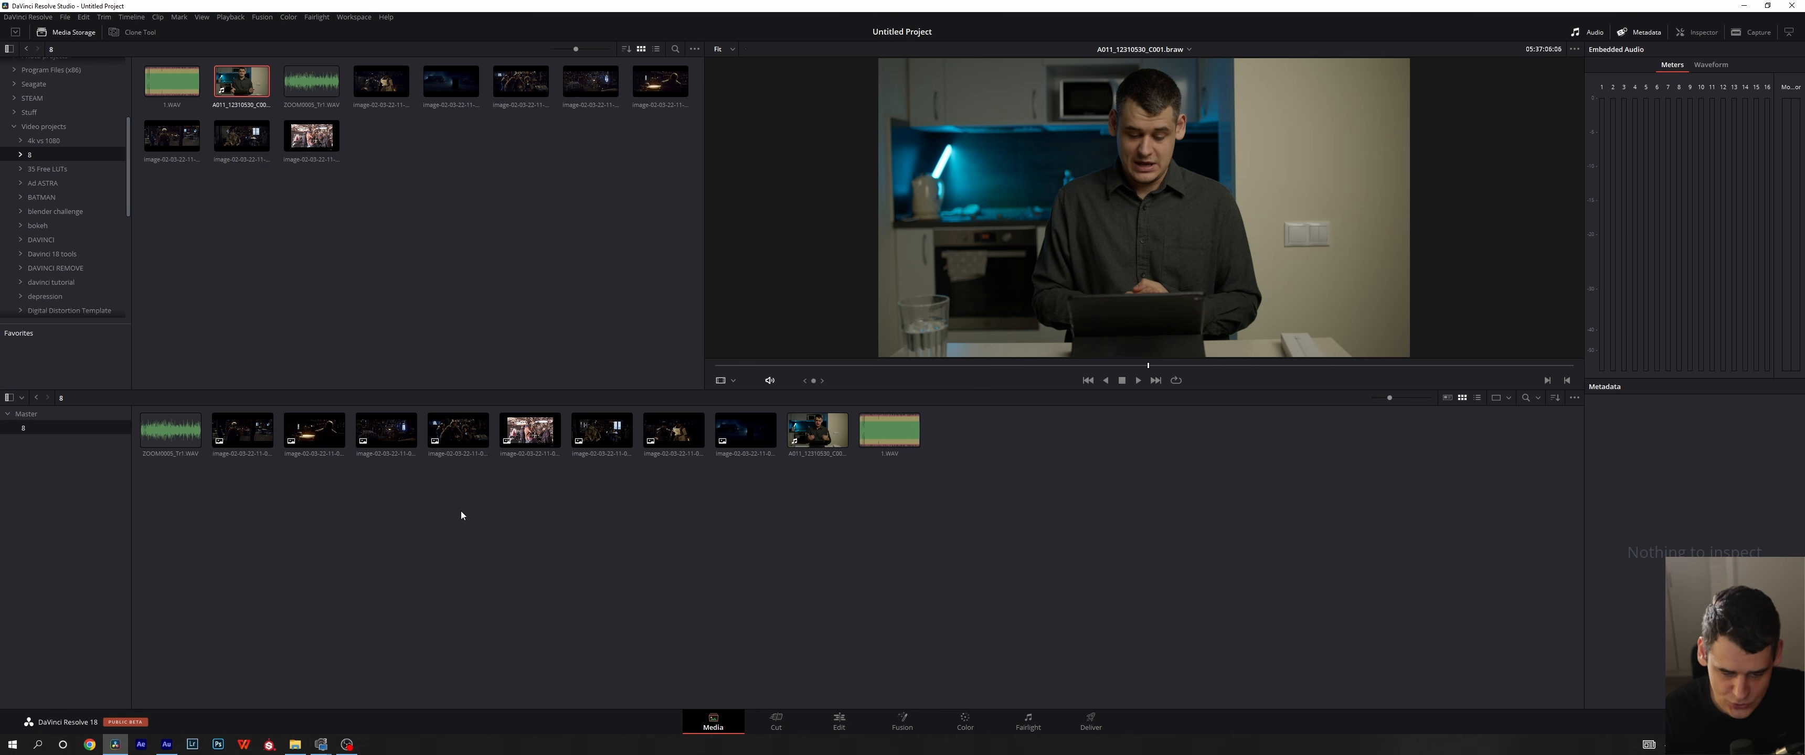
- Hide the media storage browser and show it again
left_click_drag(1075, 699, 670, 601)
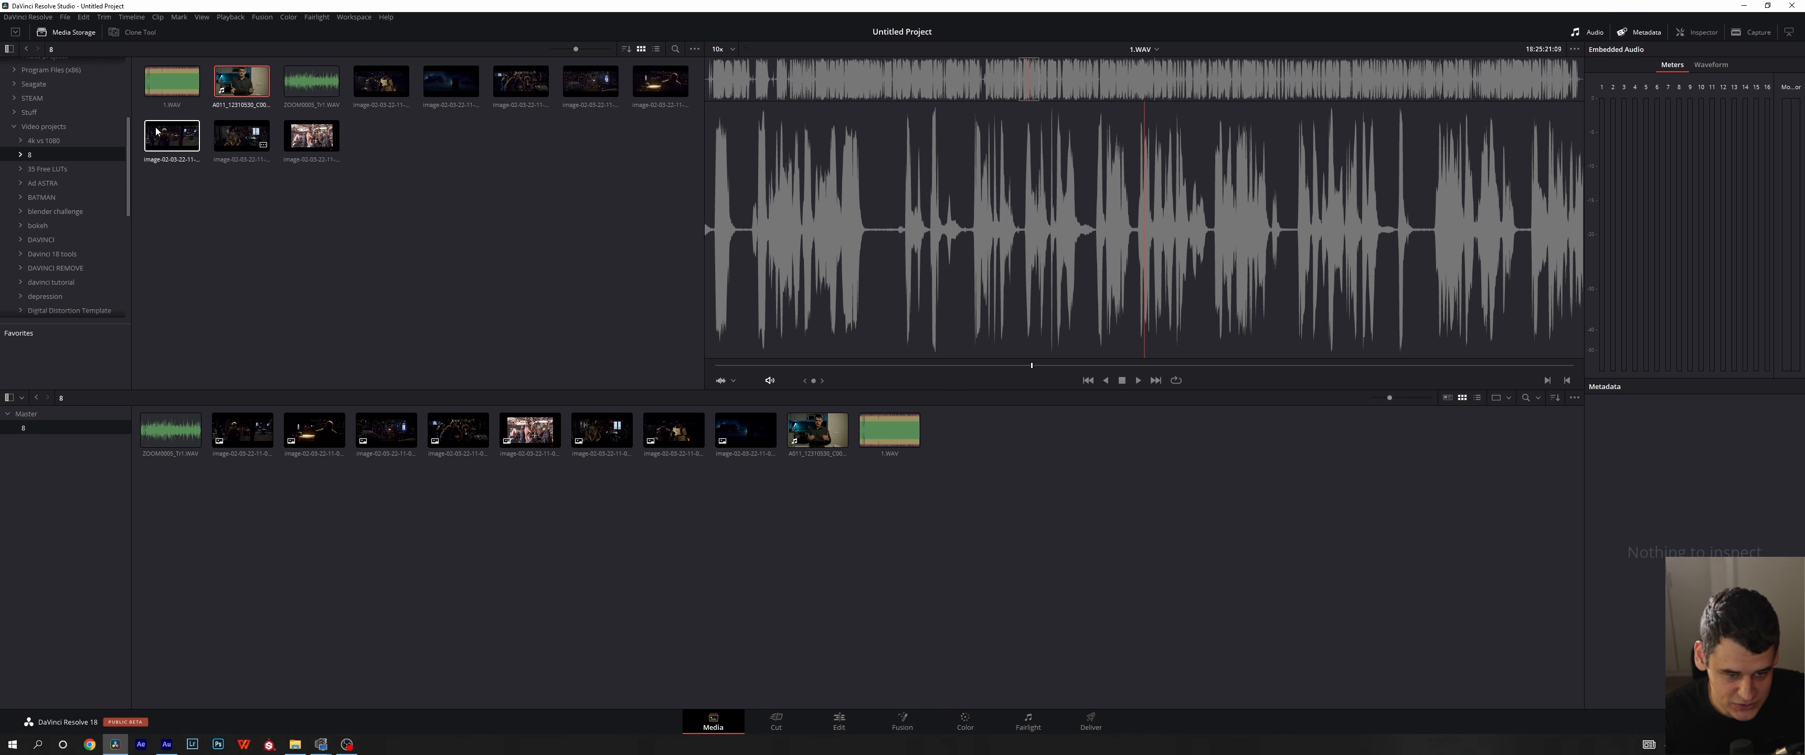
left_click(67, 32)
left_click(65, 34)
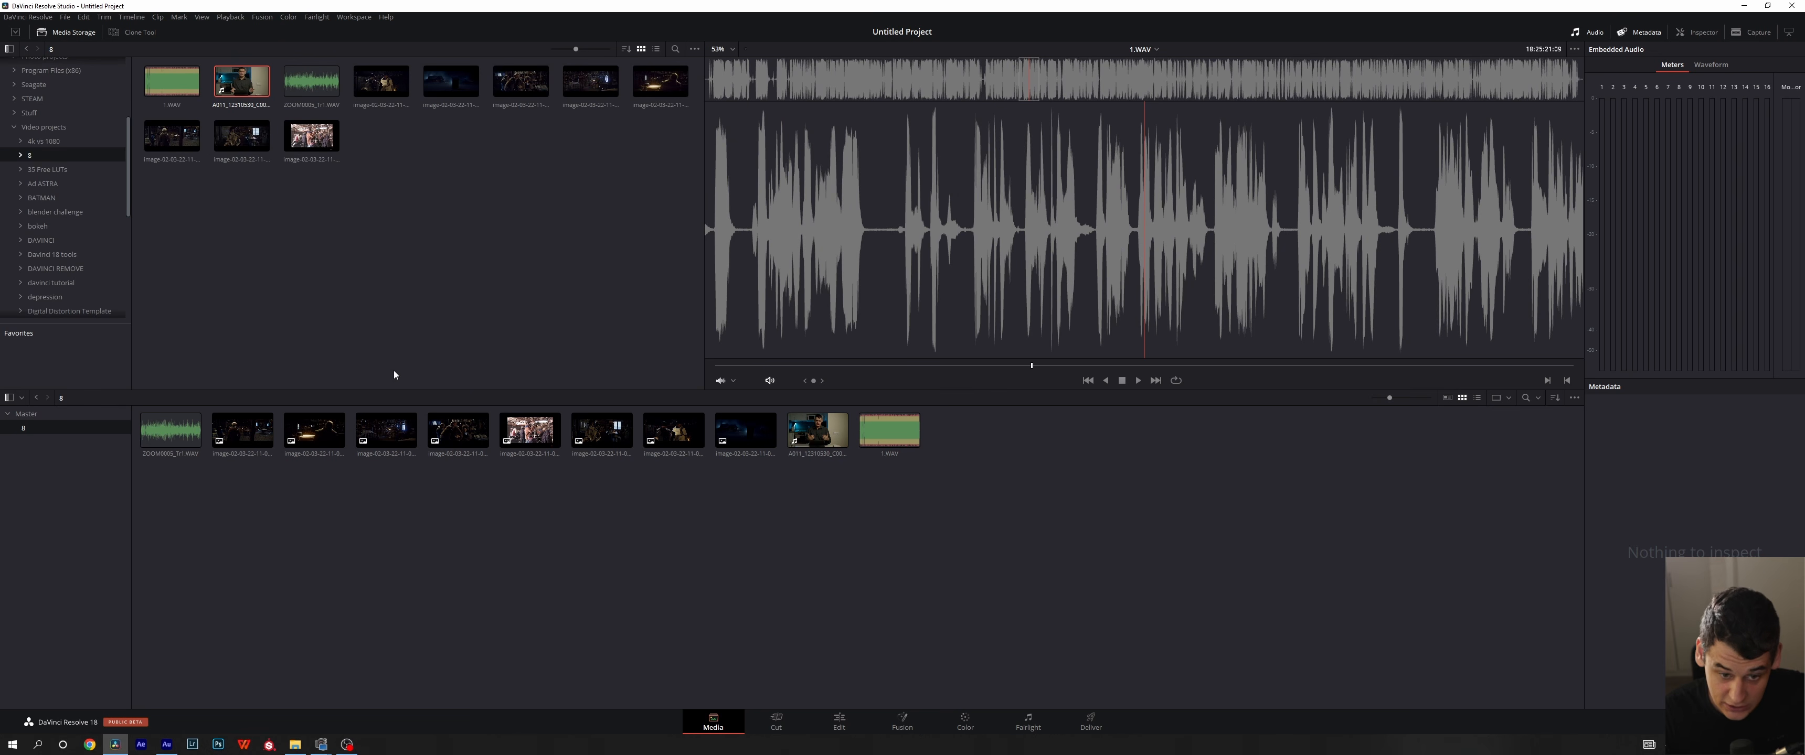
left_click_drag(1046, 538, 324, 582)
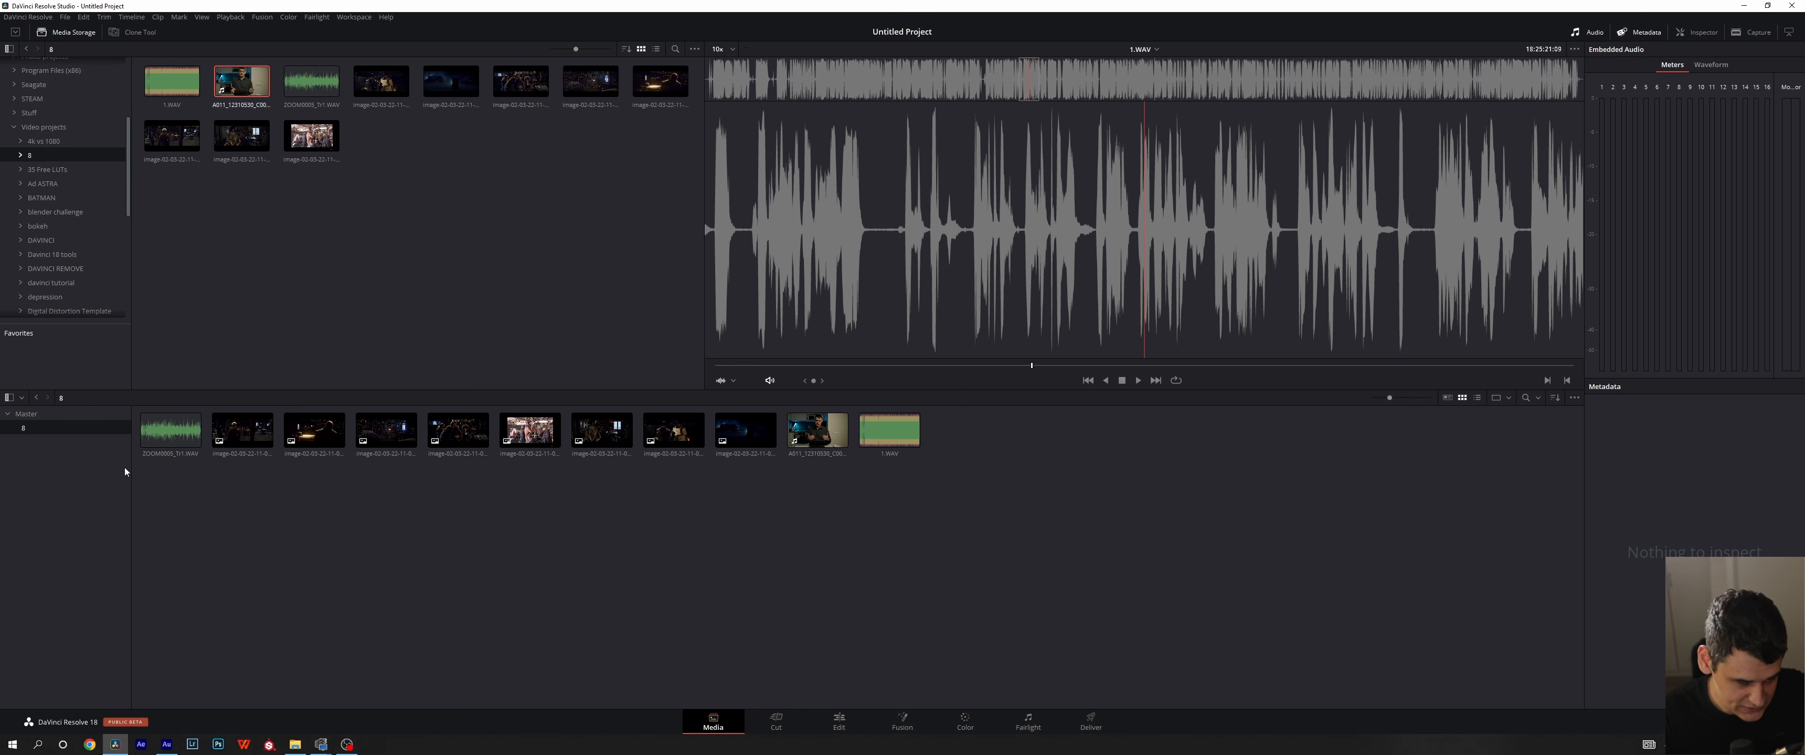
- Open the Master bin, return to bin 8, and create a bin named junk inside it
left_click(40, 418)
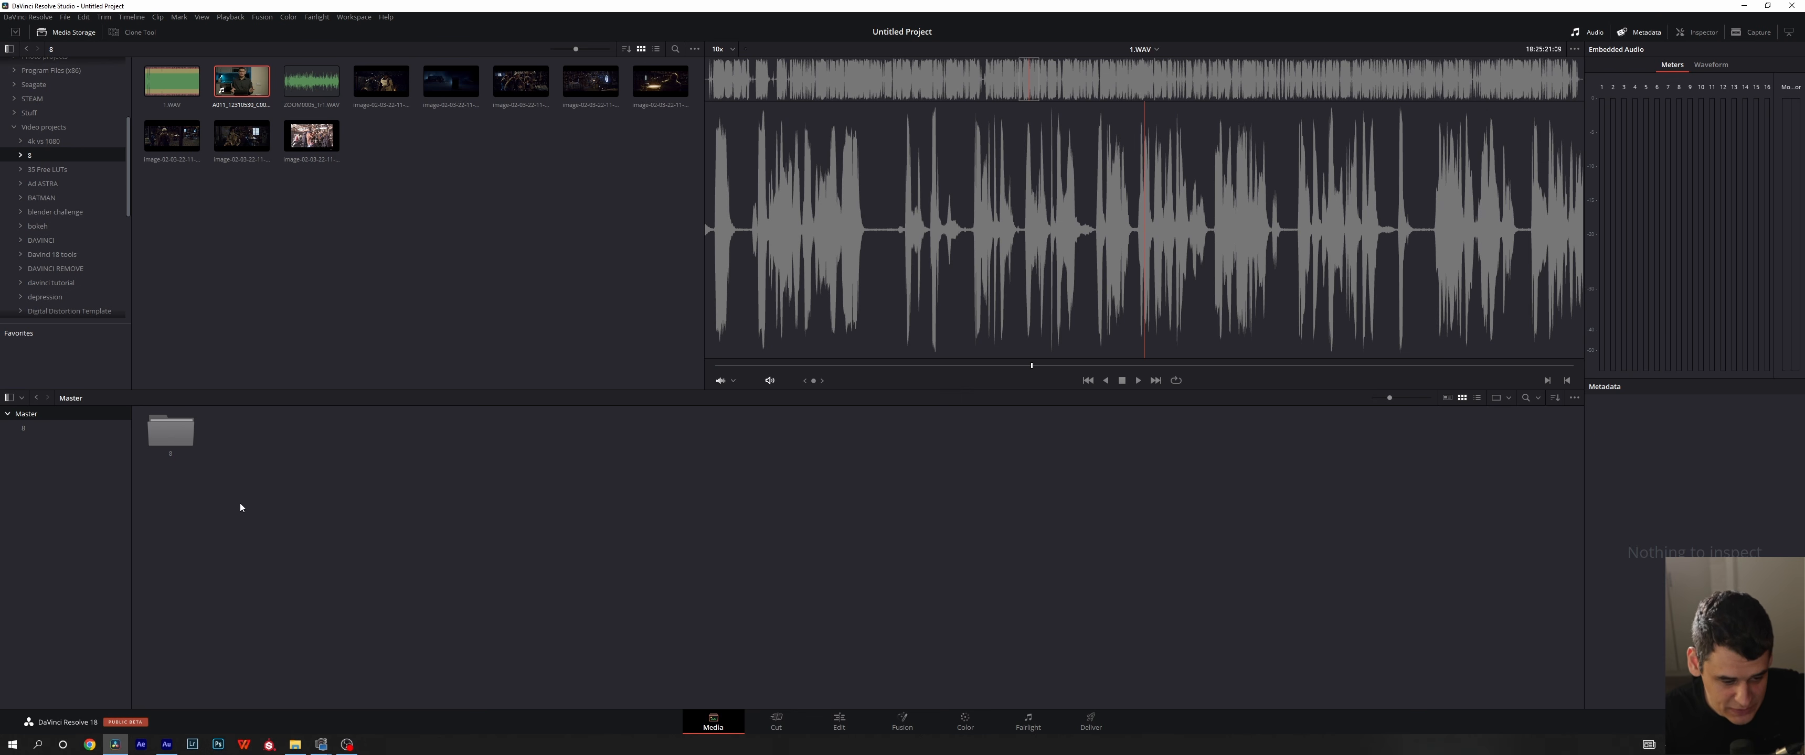
left_click(50, 431)
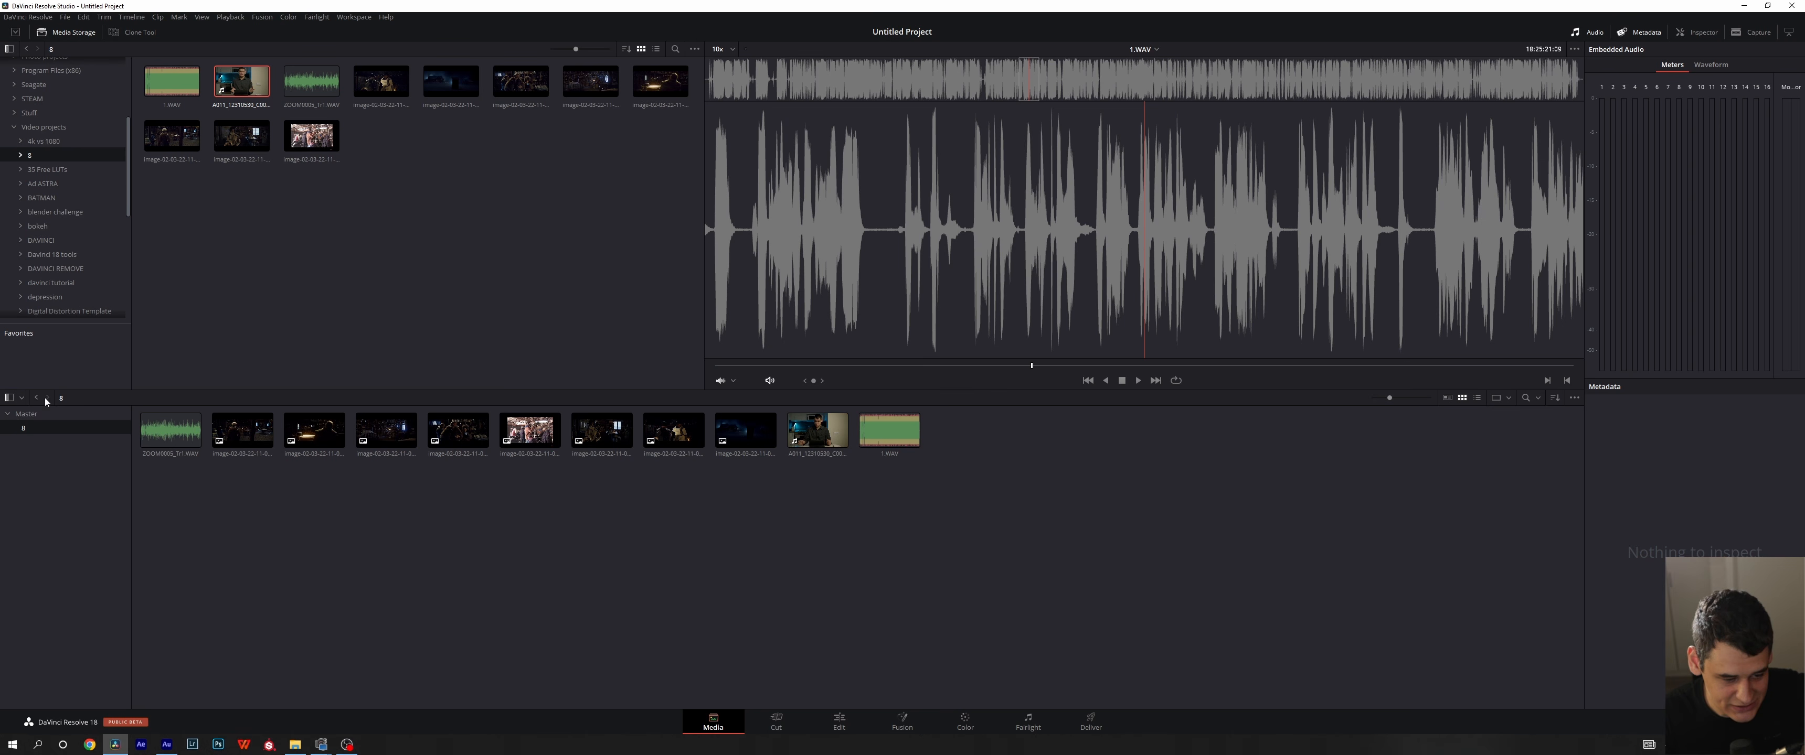
right_click(90, 534)
left_click(118, 540)
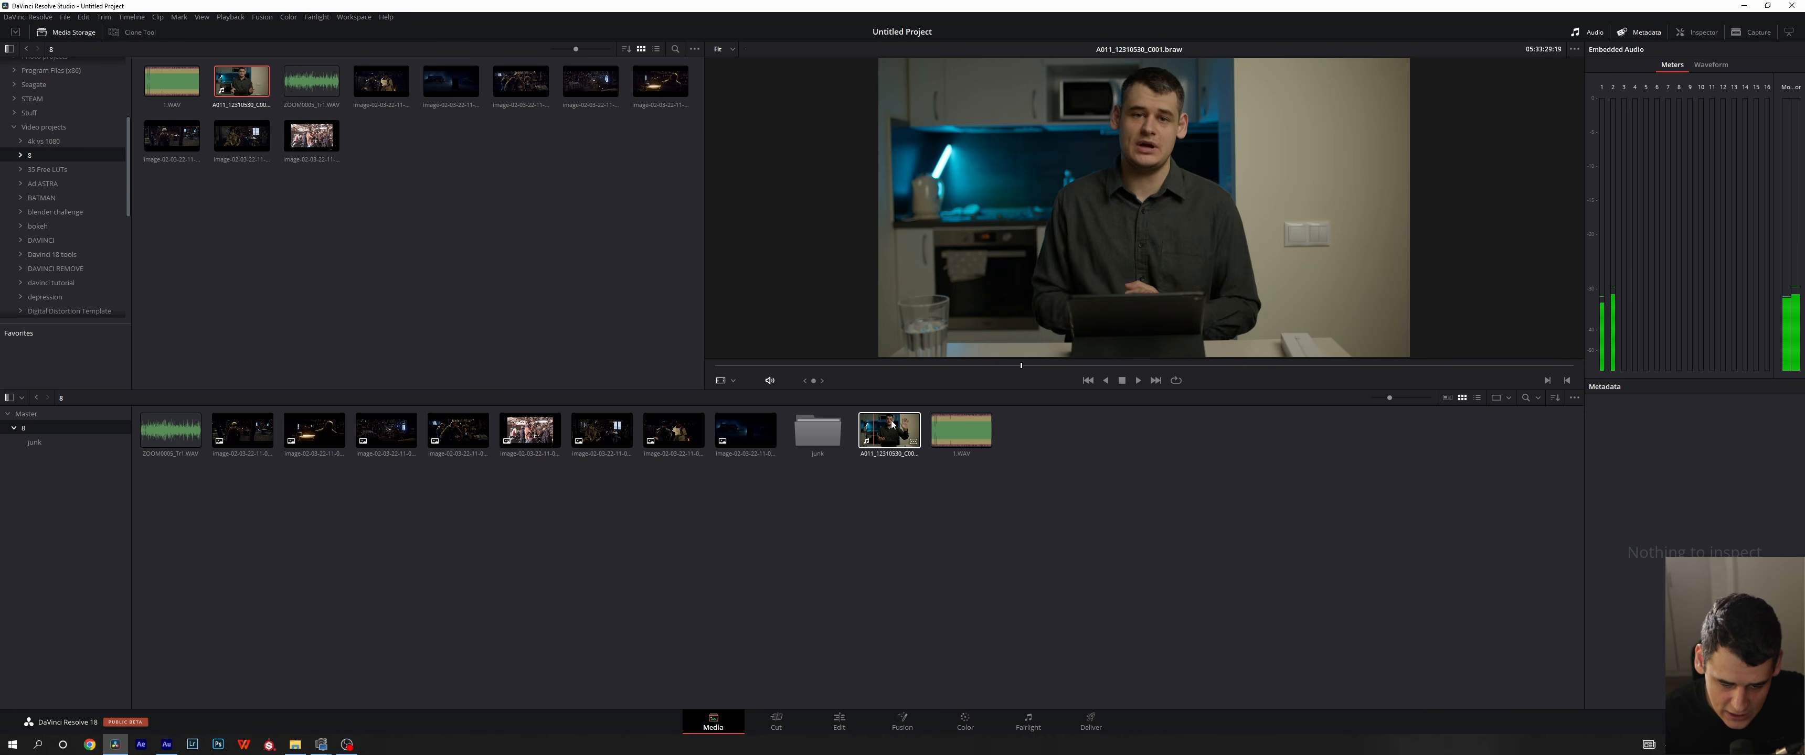
- Delete the junk bin from bin 8
mouse_move(747, 436)
left_mouse_down()
mouse_move(815, 447)
mouse_move(747, 443)
left_mouse_up()
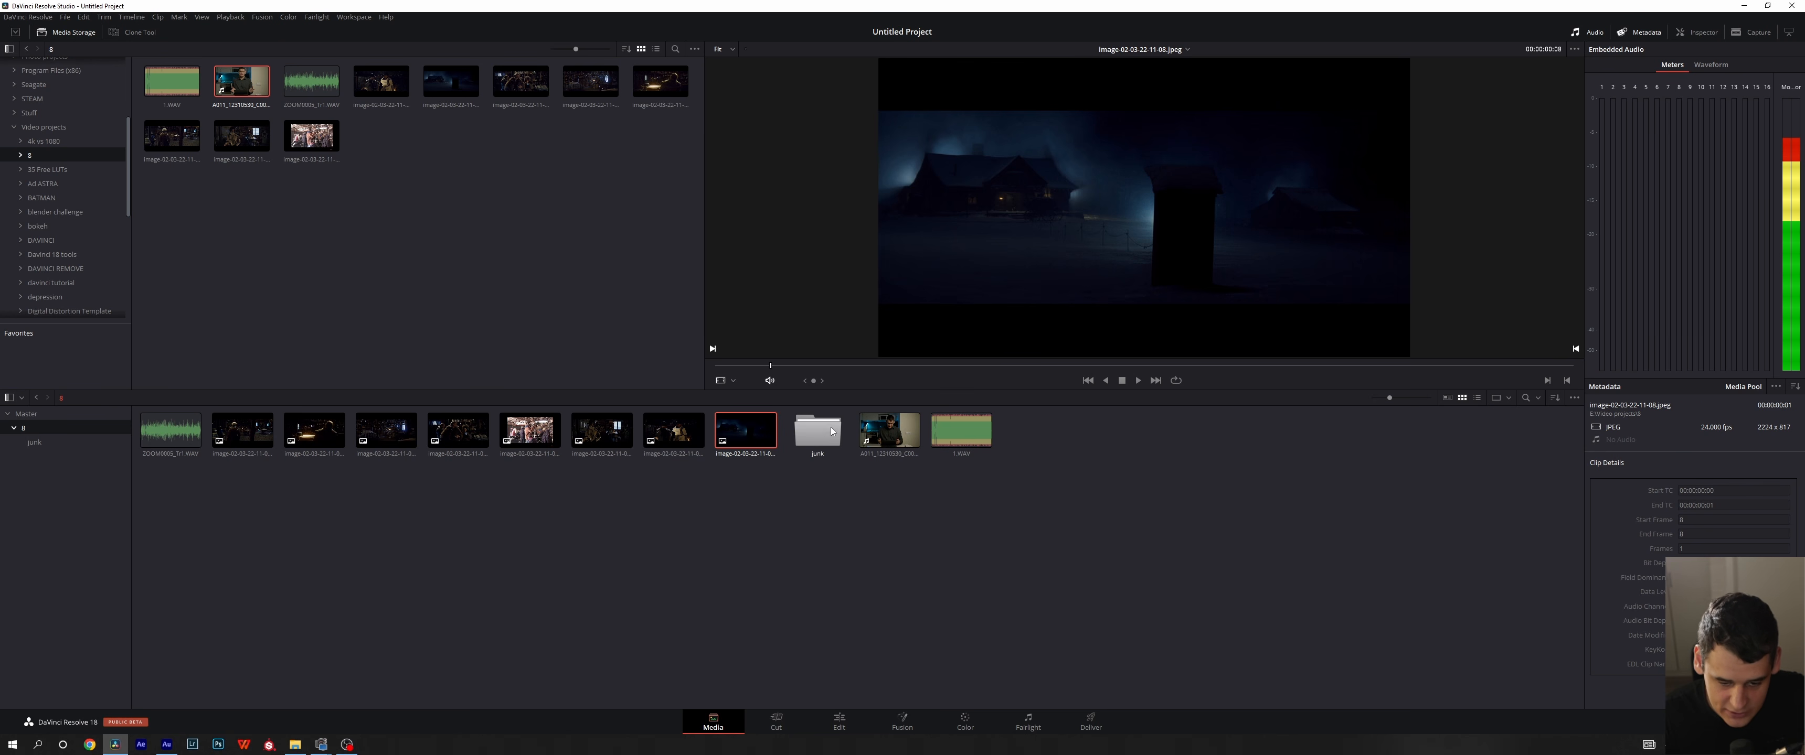
left_click(818, 433)
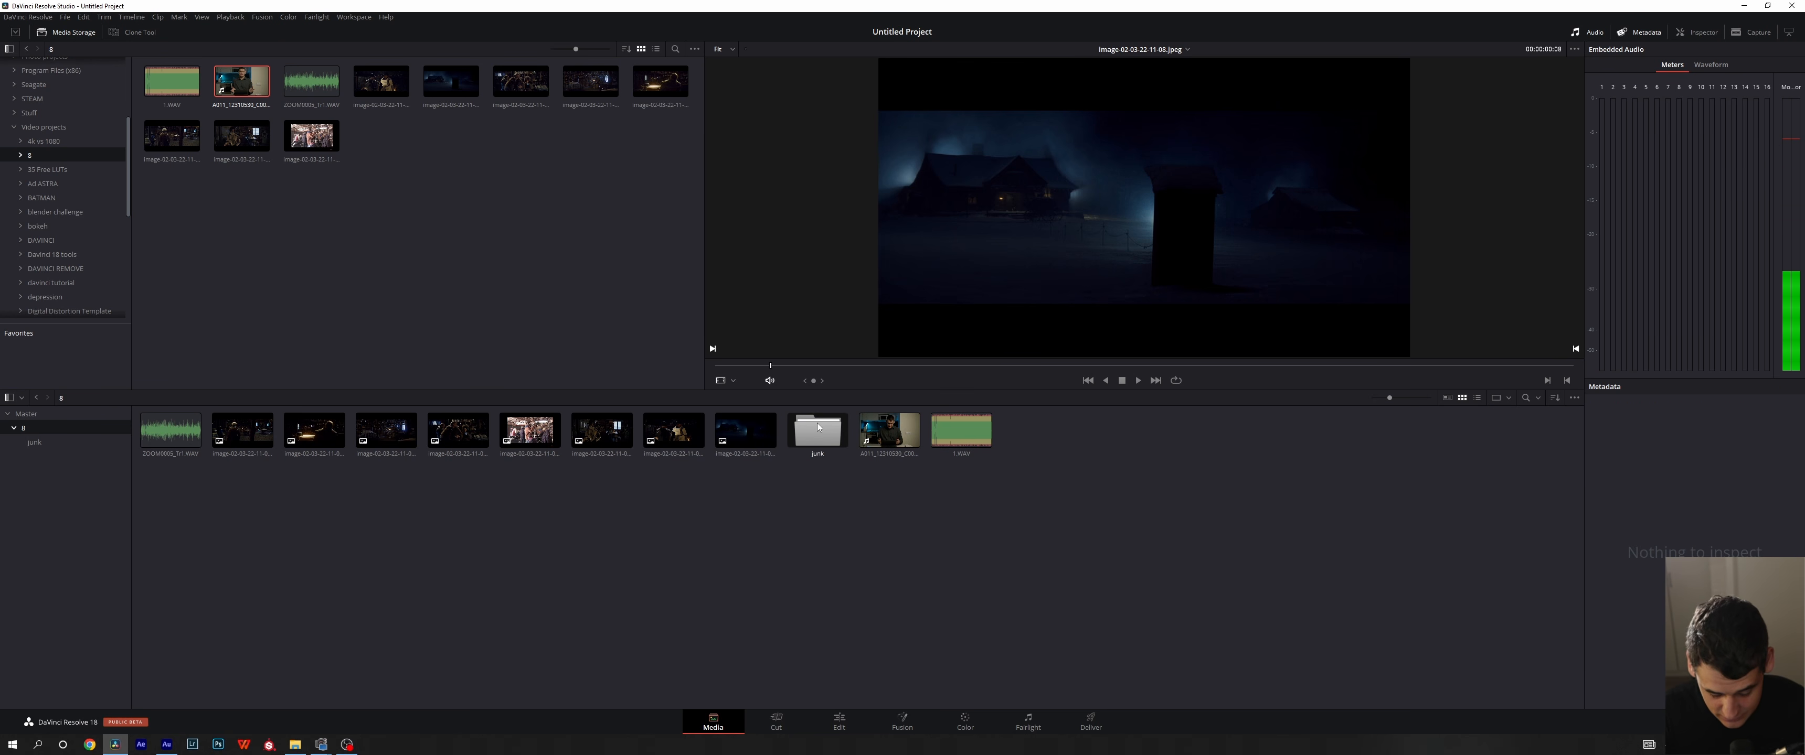
key("Delete")
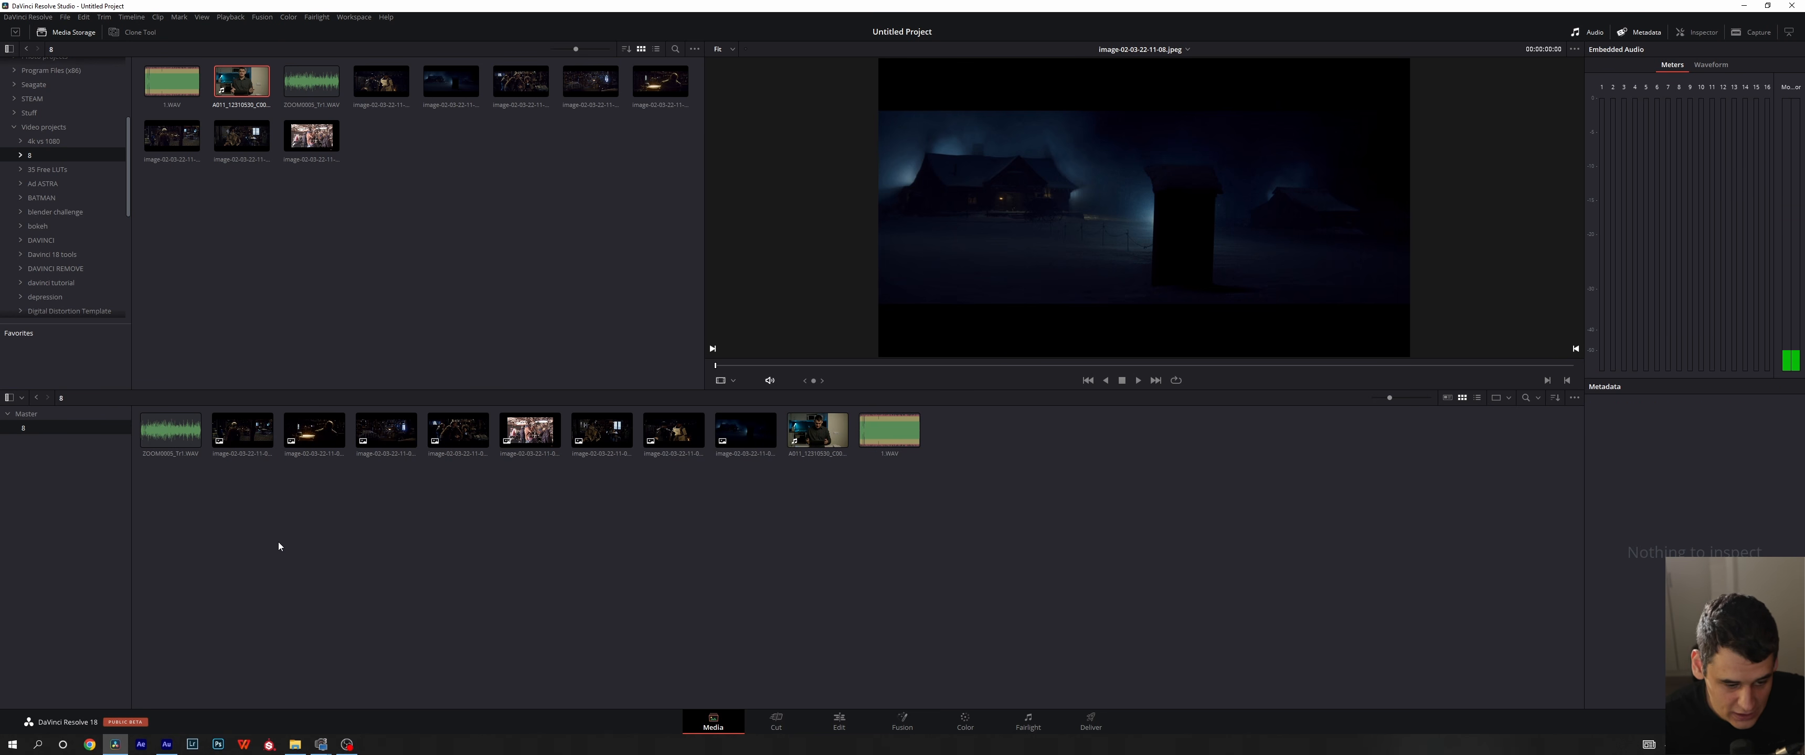
- Open bin 8 as a new window, reposition the floating window, and close it
right_click(44, 430)
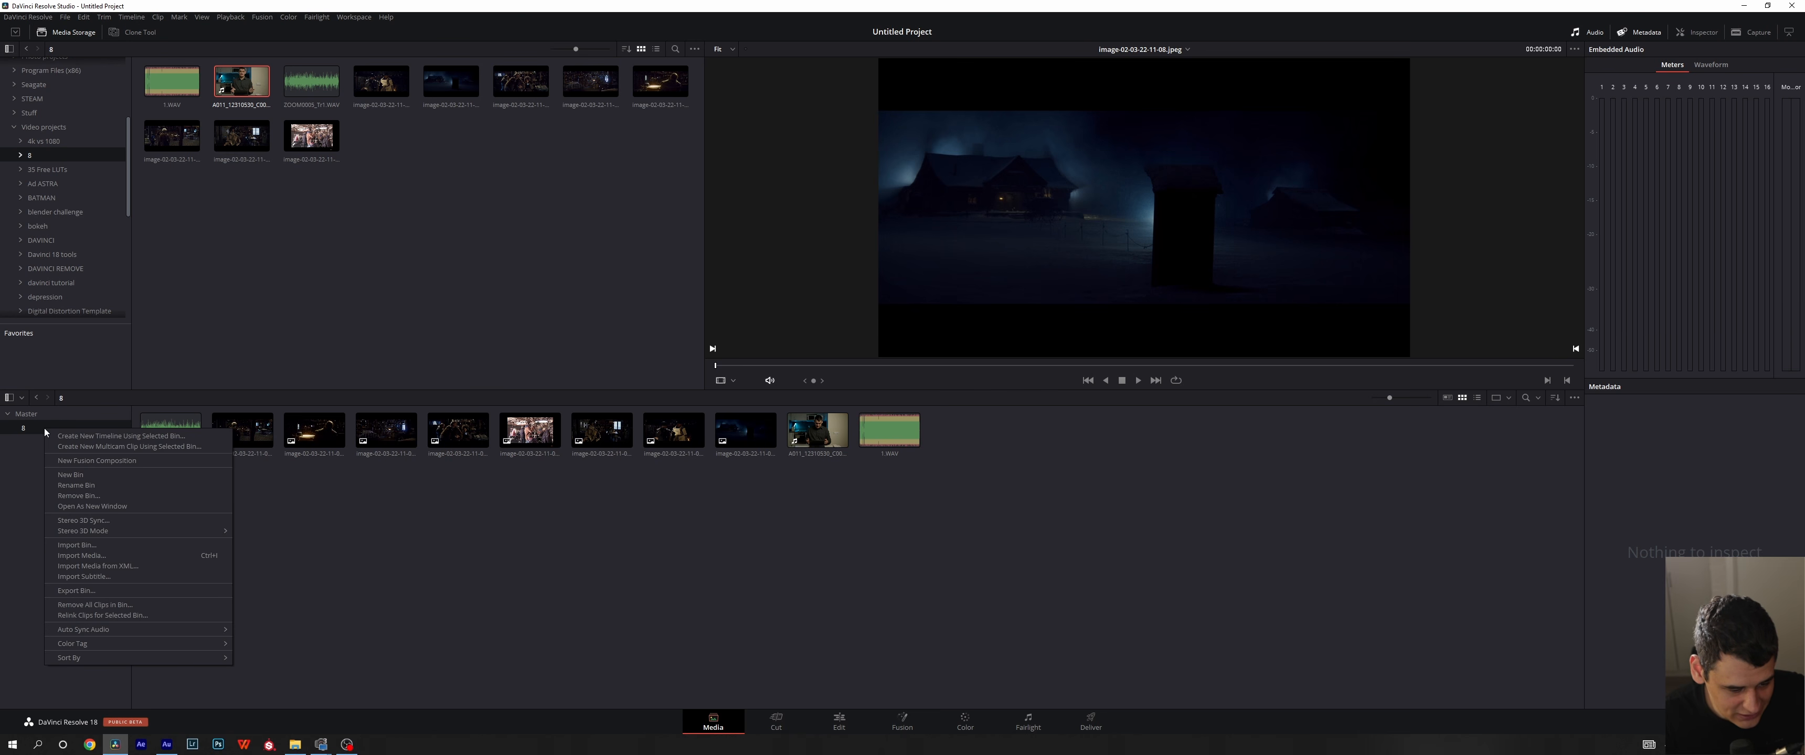
left_click(68, 511)
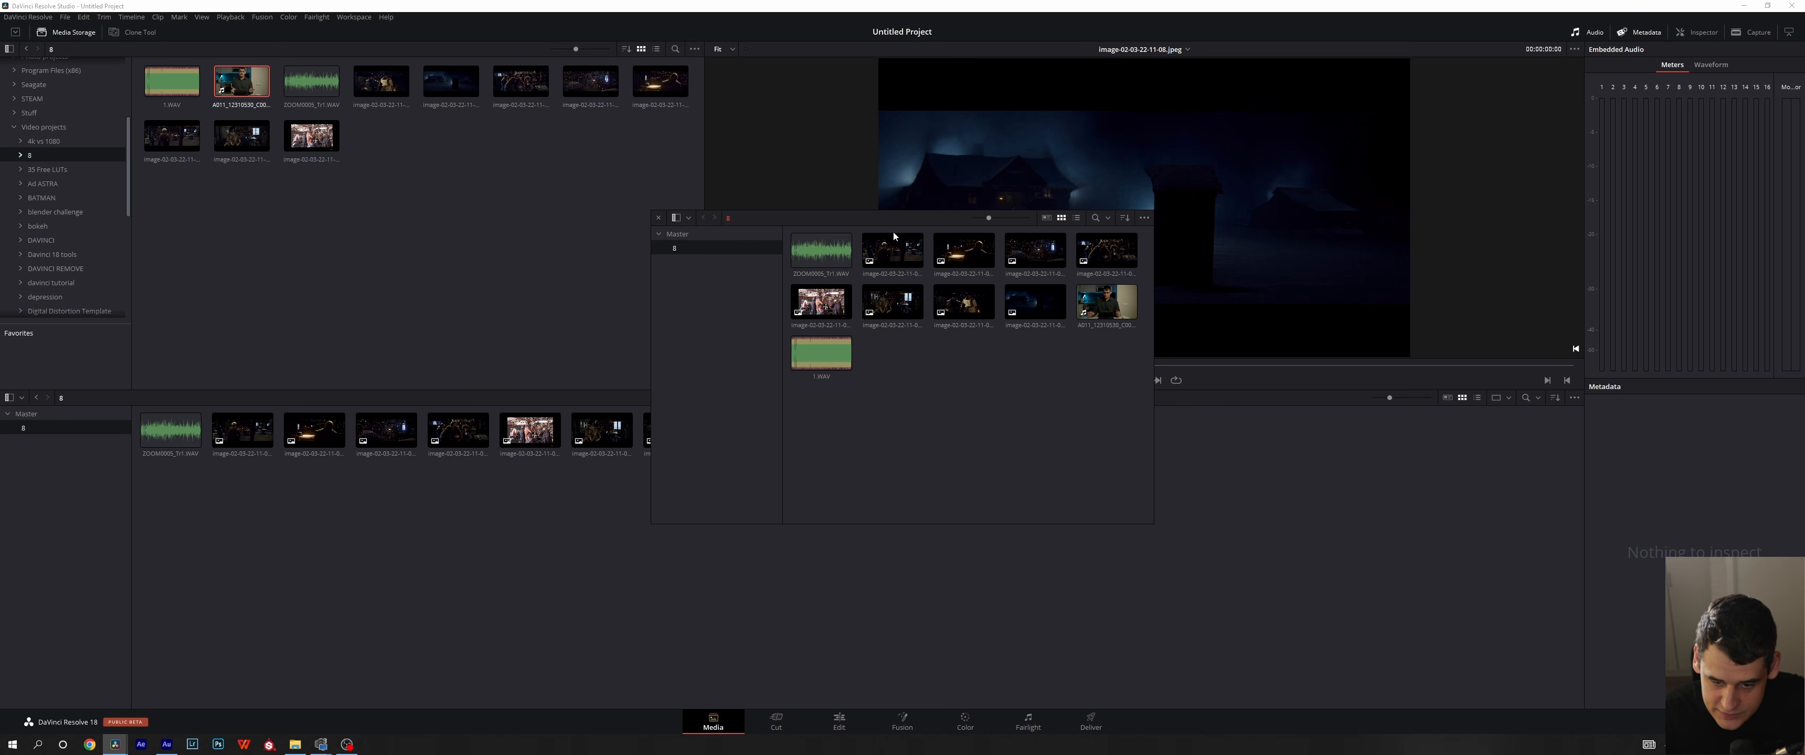
left_click_drag(860, 221, 787, 317)
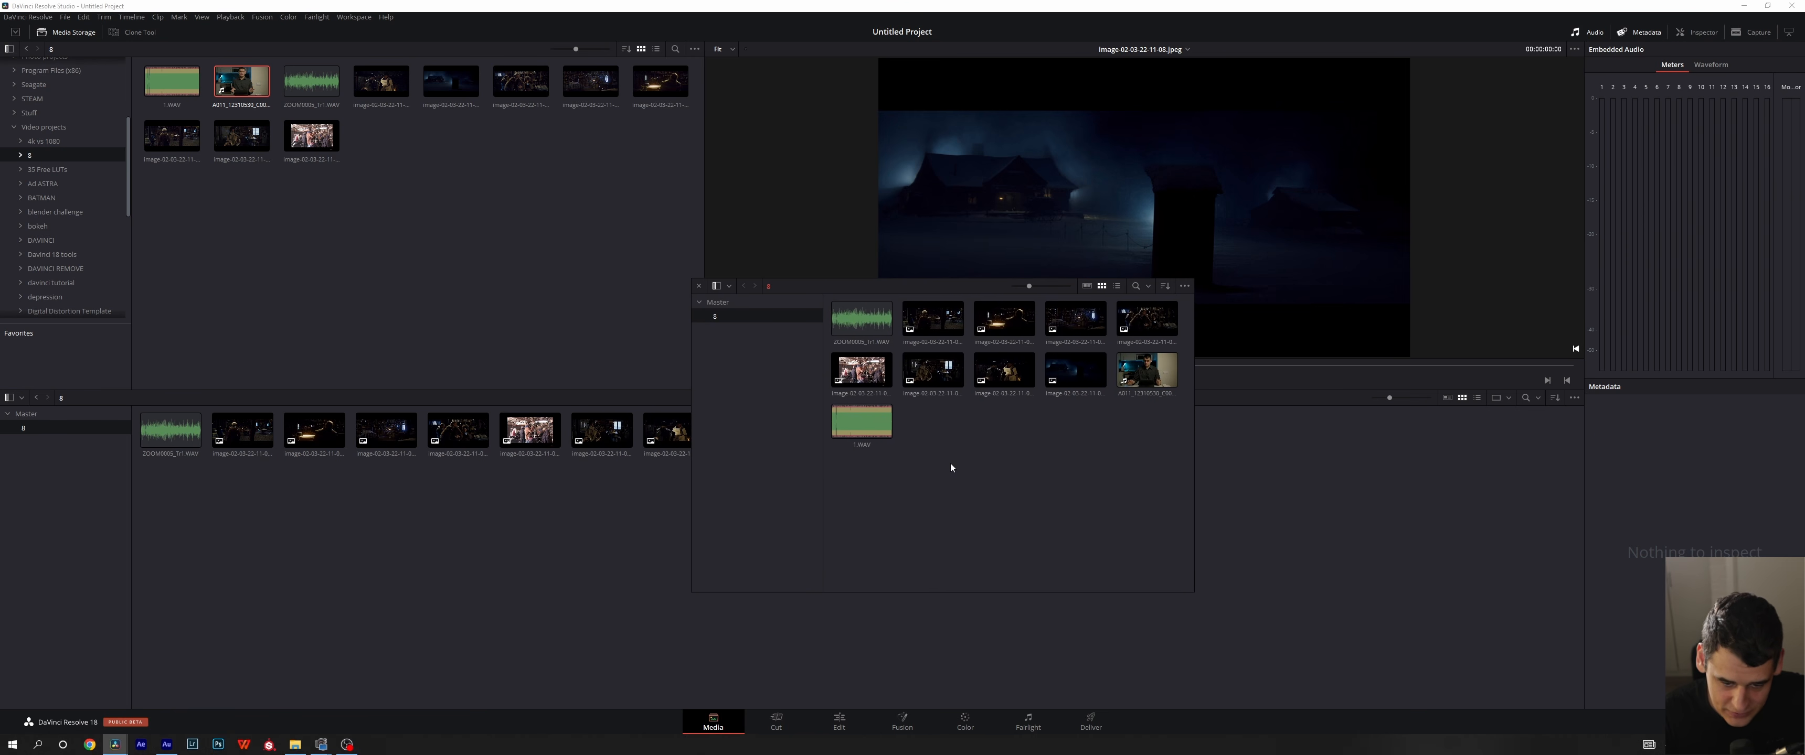
left_click(700, 285)
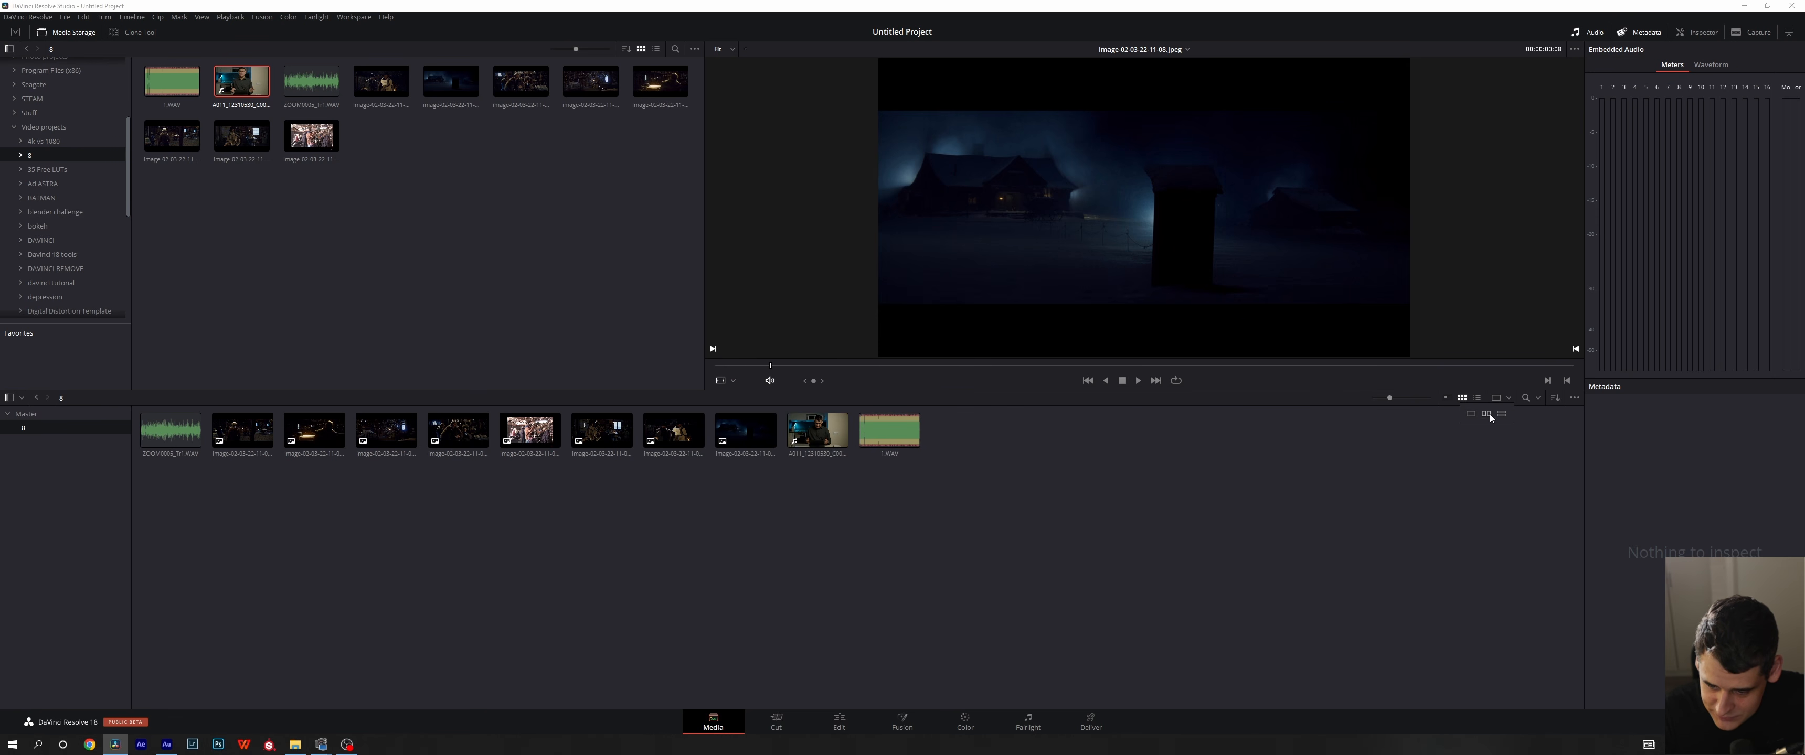
- Split the media pool into two side-by-side panes, switch to two stacked panes, and restore the single pane
left_click(1494, 398)
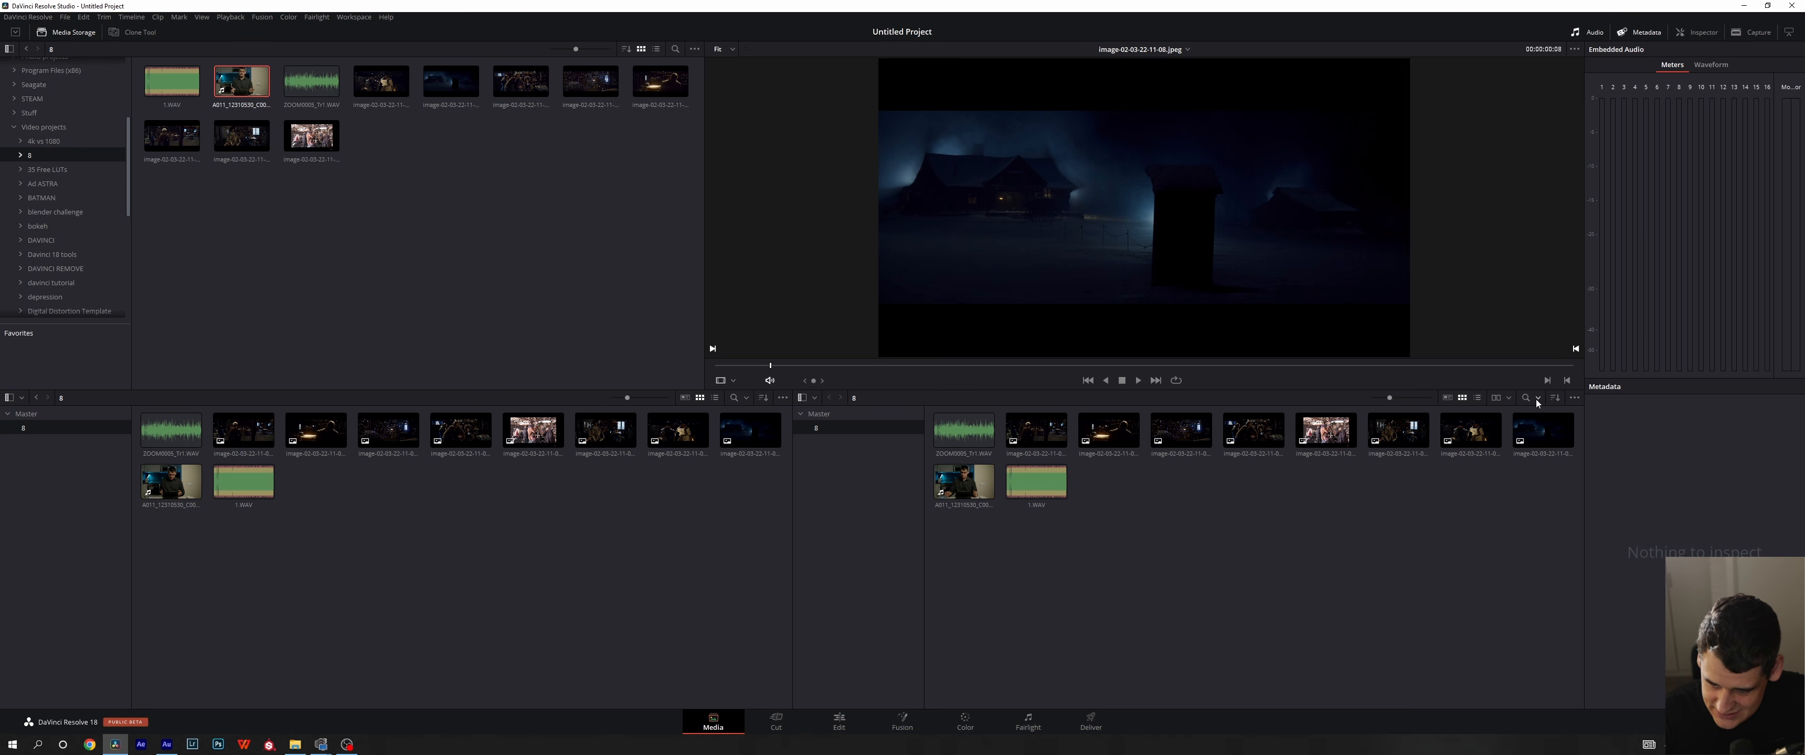
left_click(1508, 399)
left_click(1502, 415)
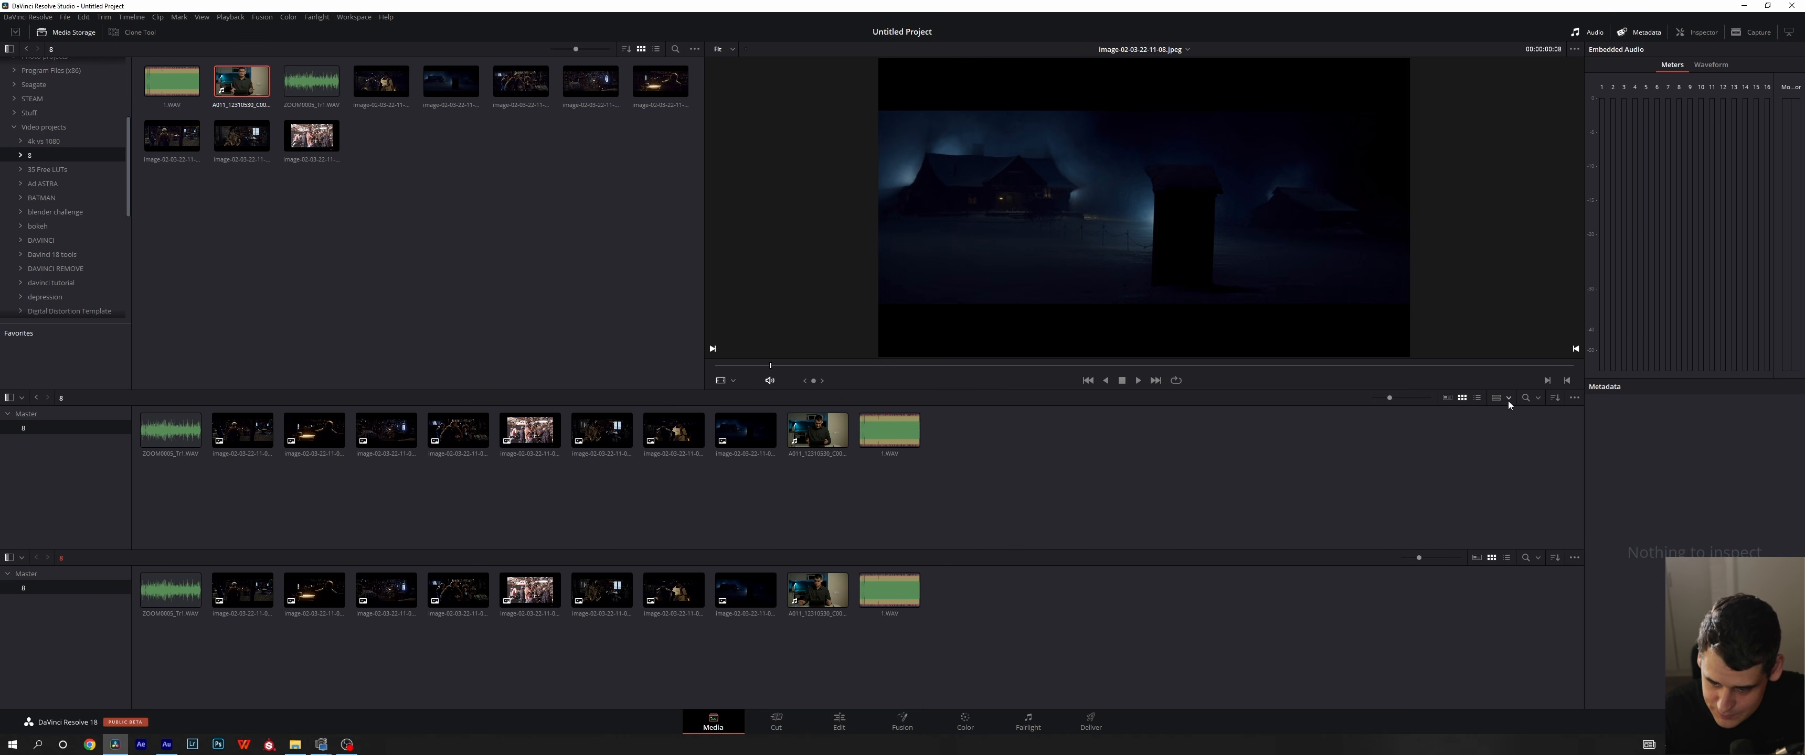
left_click(1471, 414)
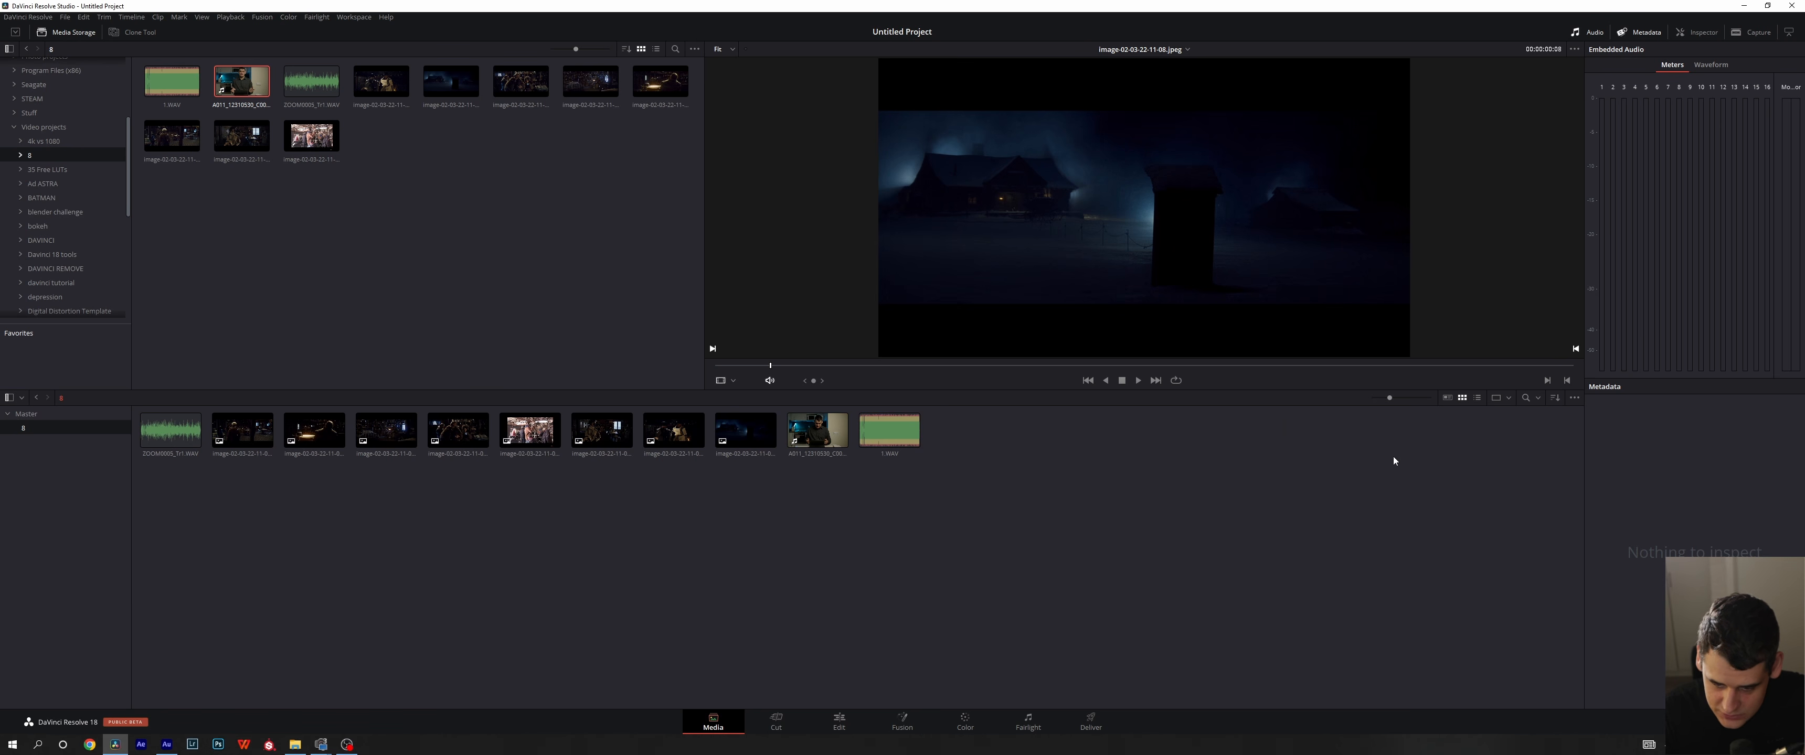
- Examine the media pool's search field with its bin scope options, and the available clip sorting options
left_click(1527, 396)
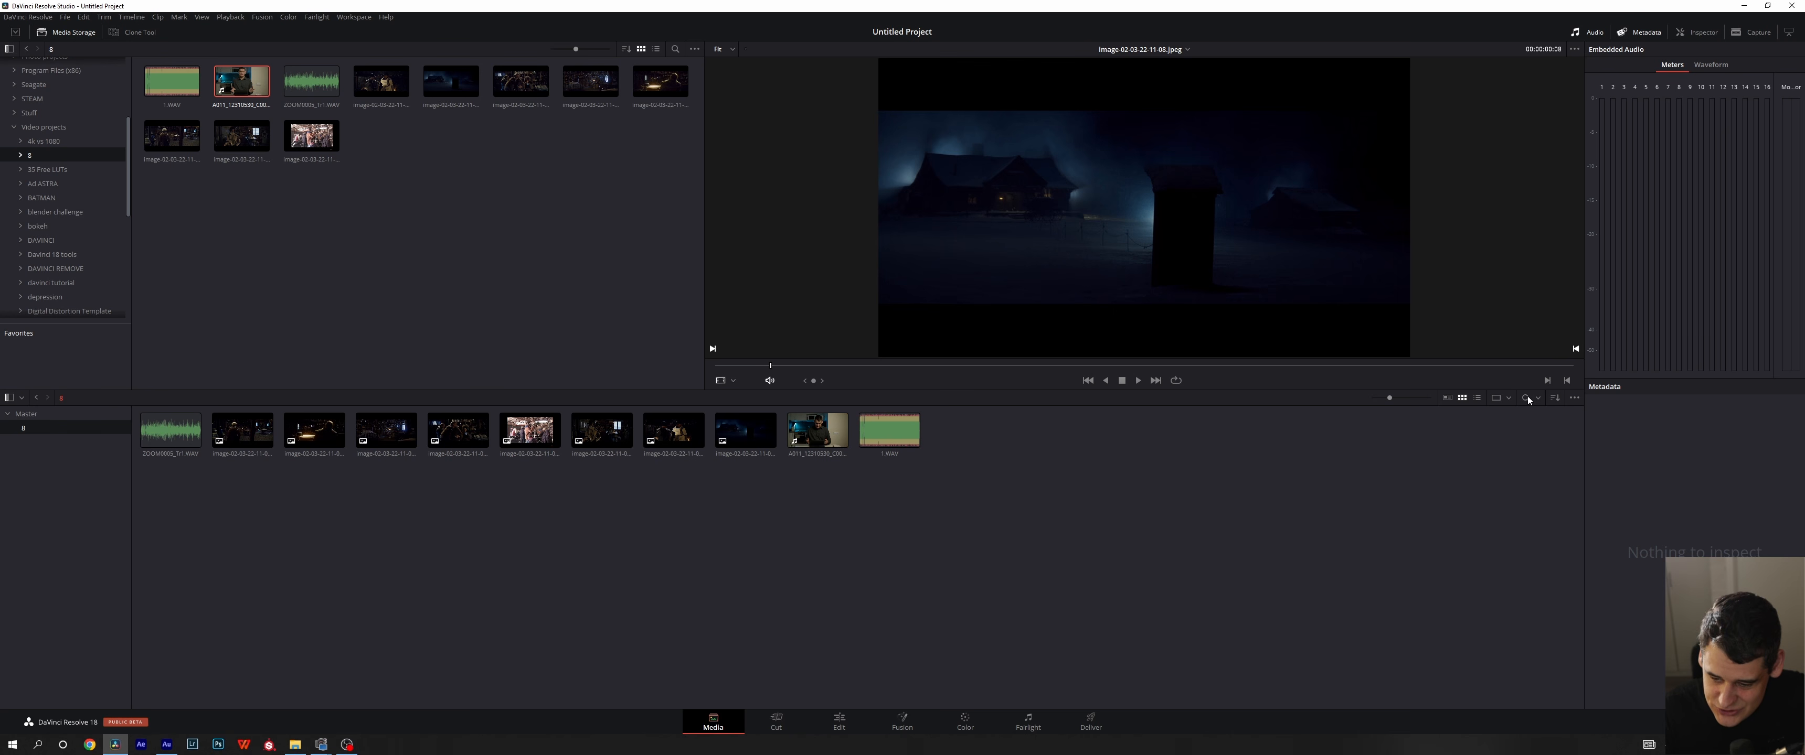
left_click(1528, 396)
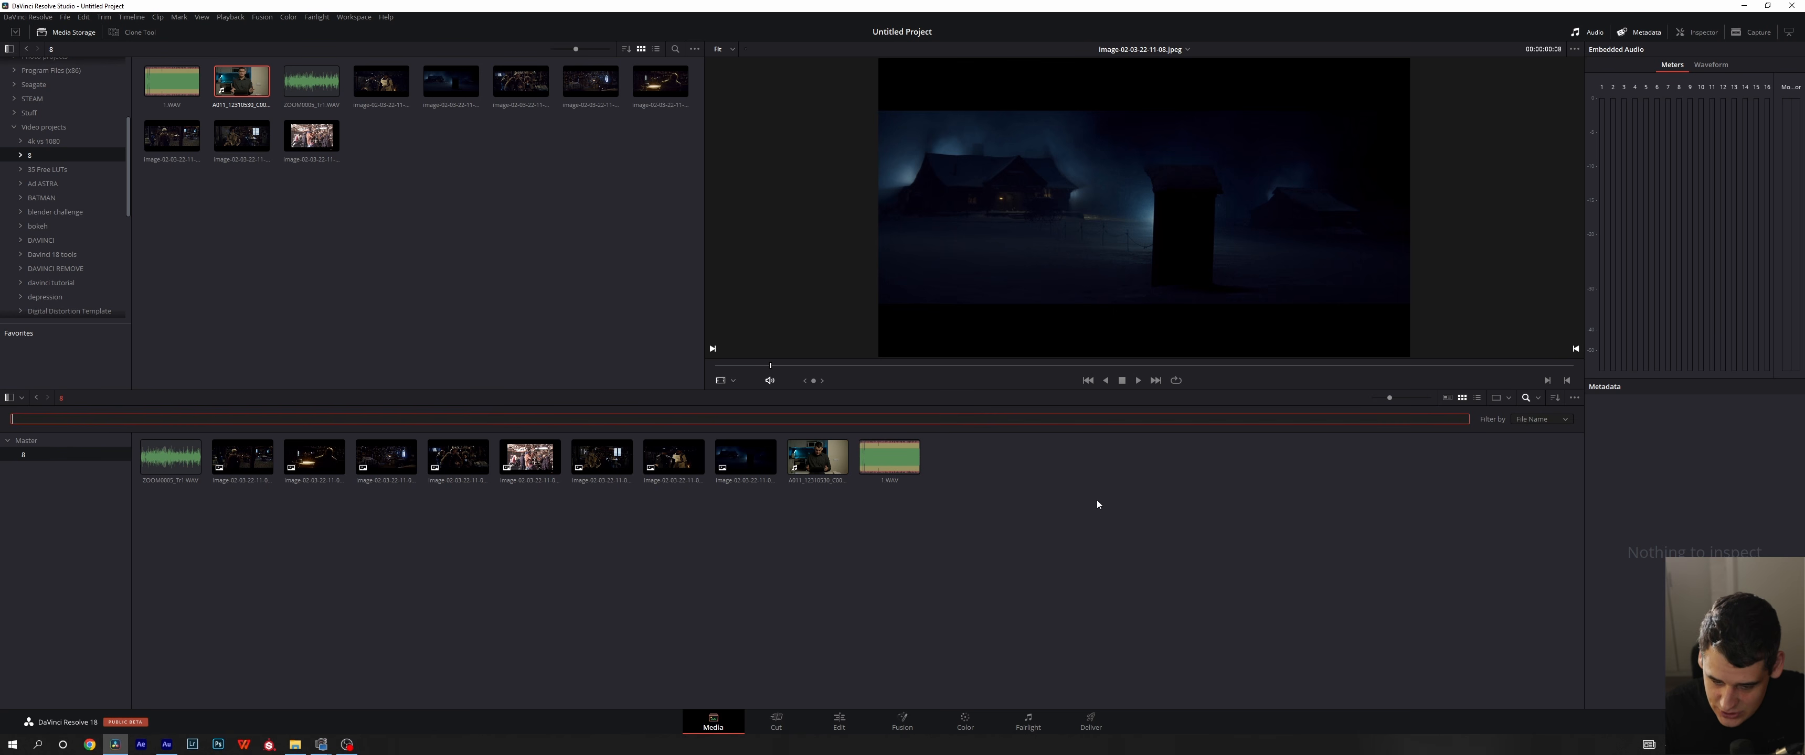
left_click(1539, 400)
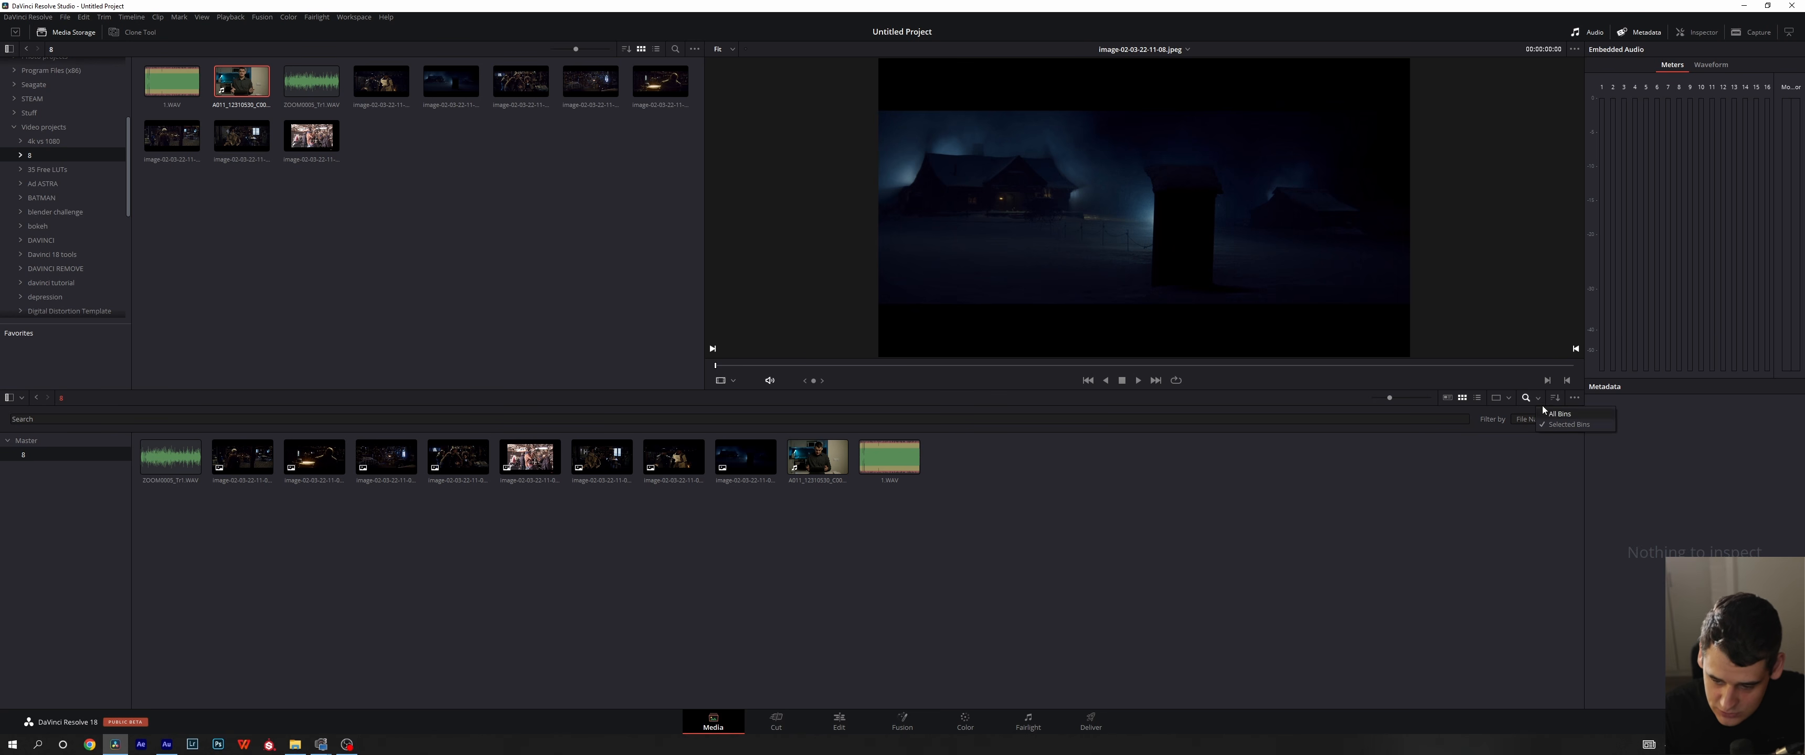
left_click(1527, 400)
left_click(1553, 398)
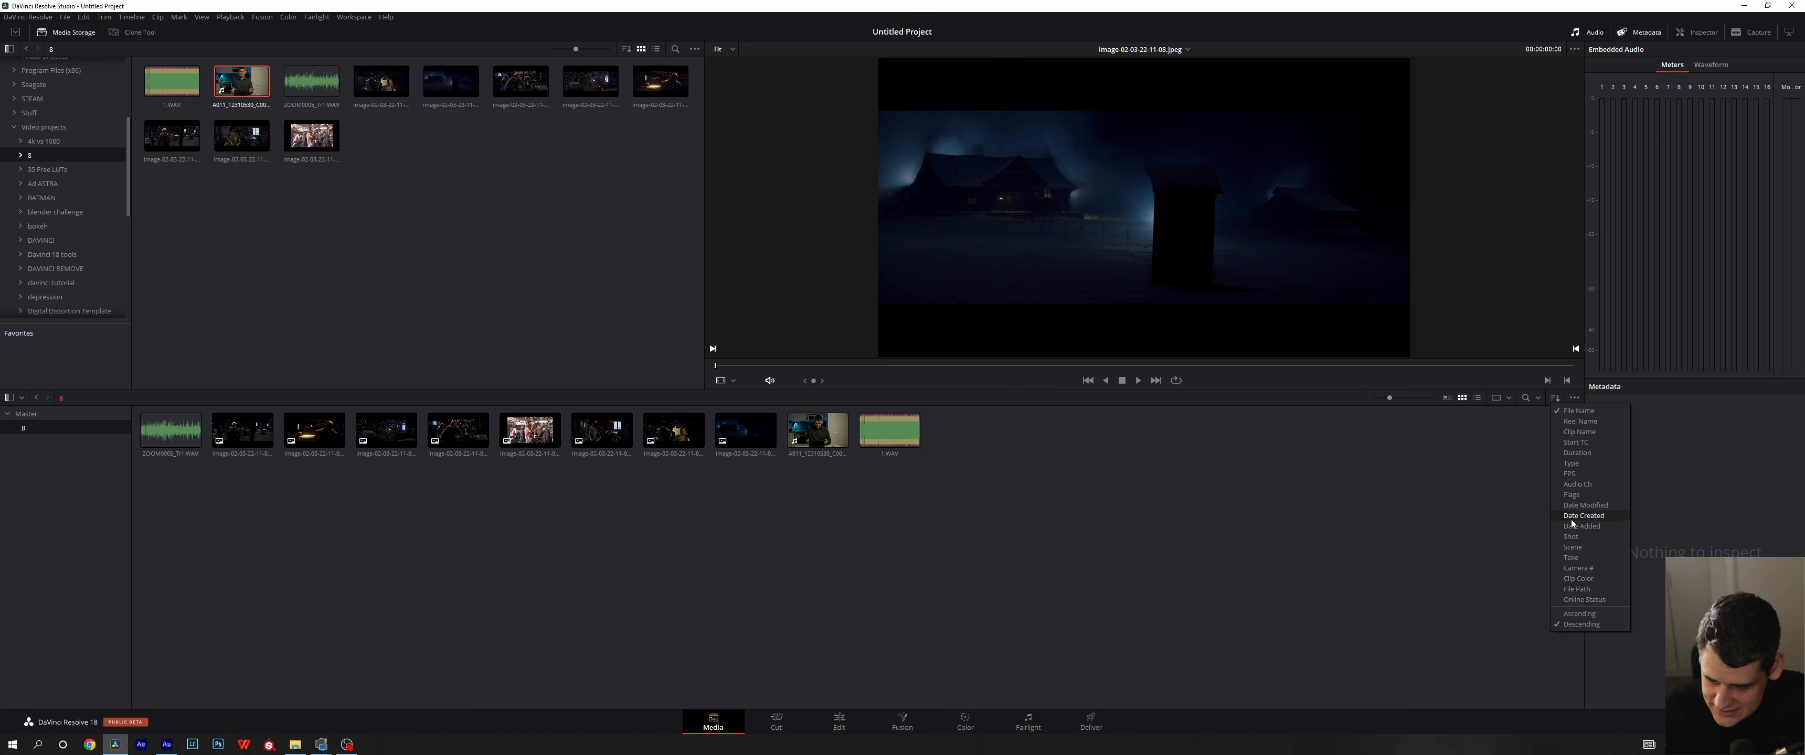
left_click(1431, 447)
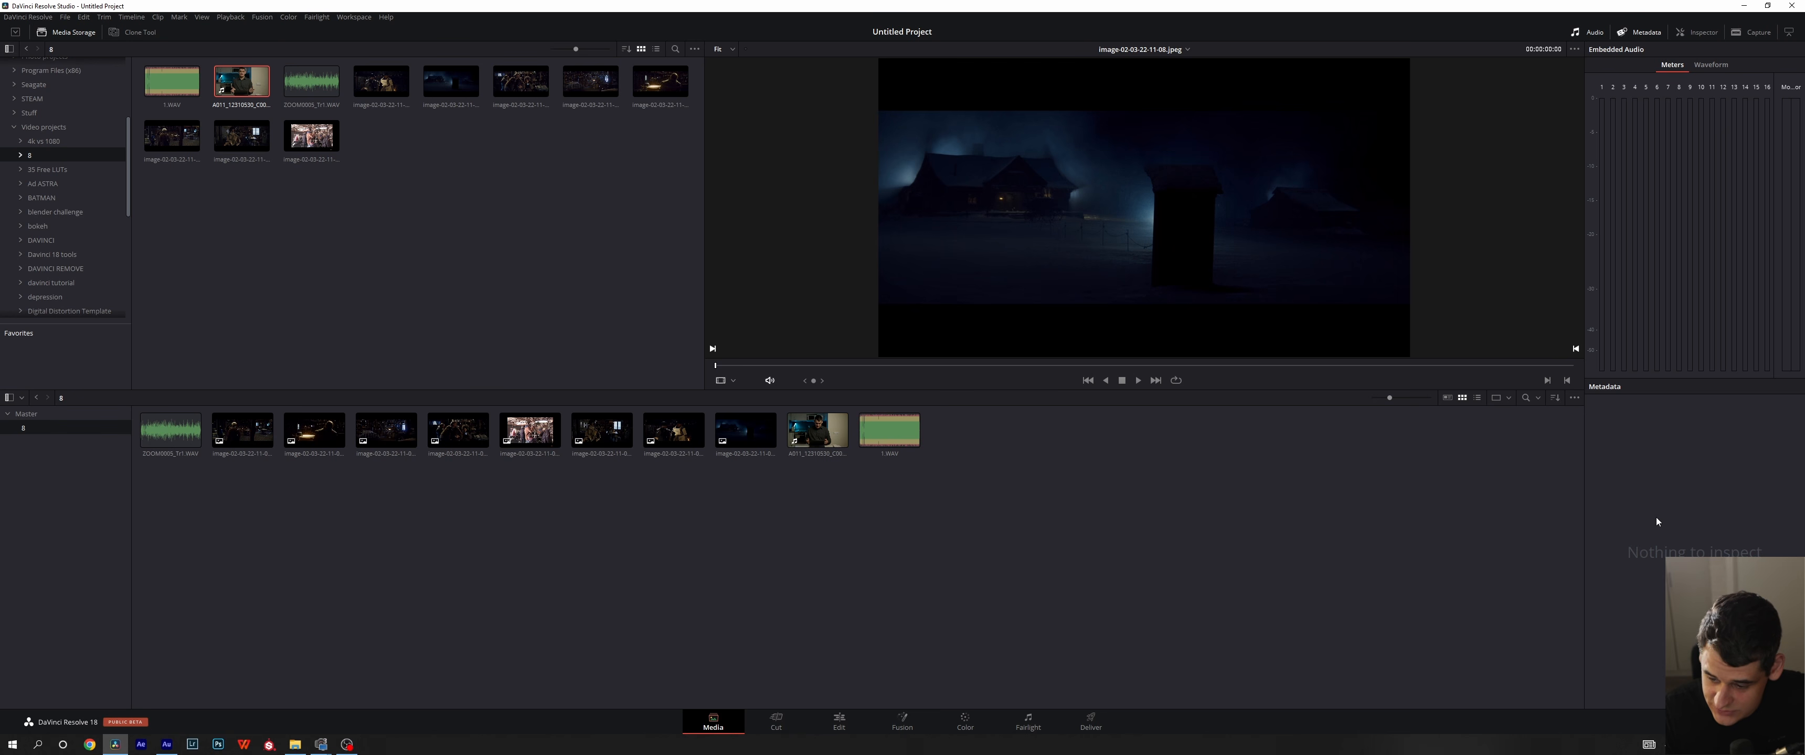
- Turn the audio waveform display off and back on for the media pool, and check the non-rectified waveform option
left_click(1575, 399)
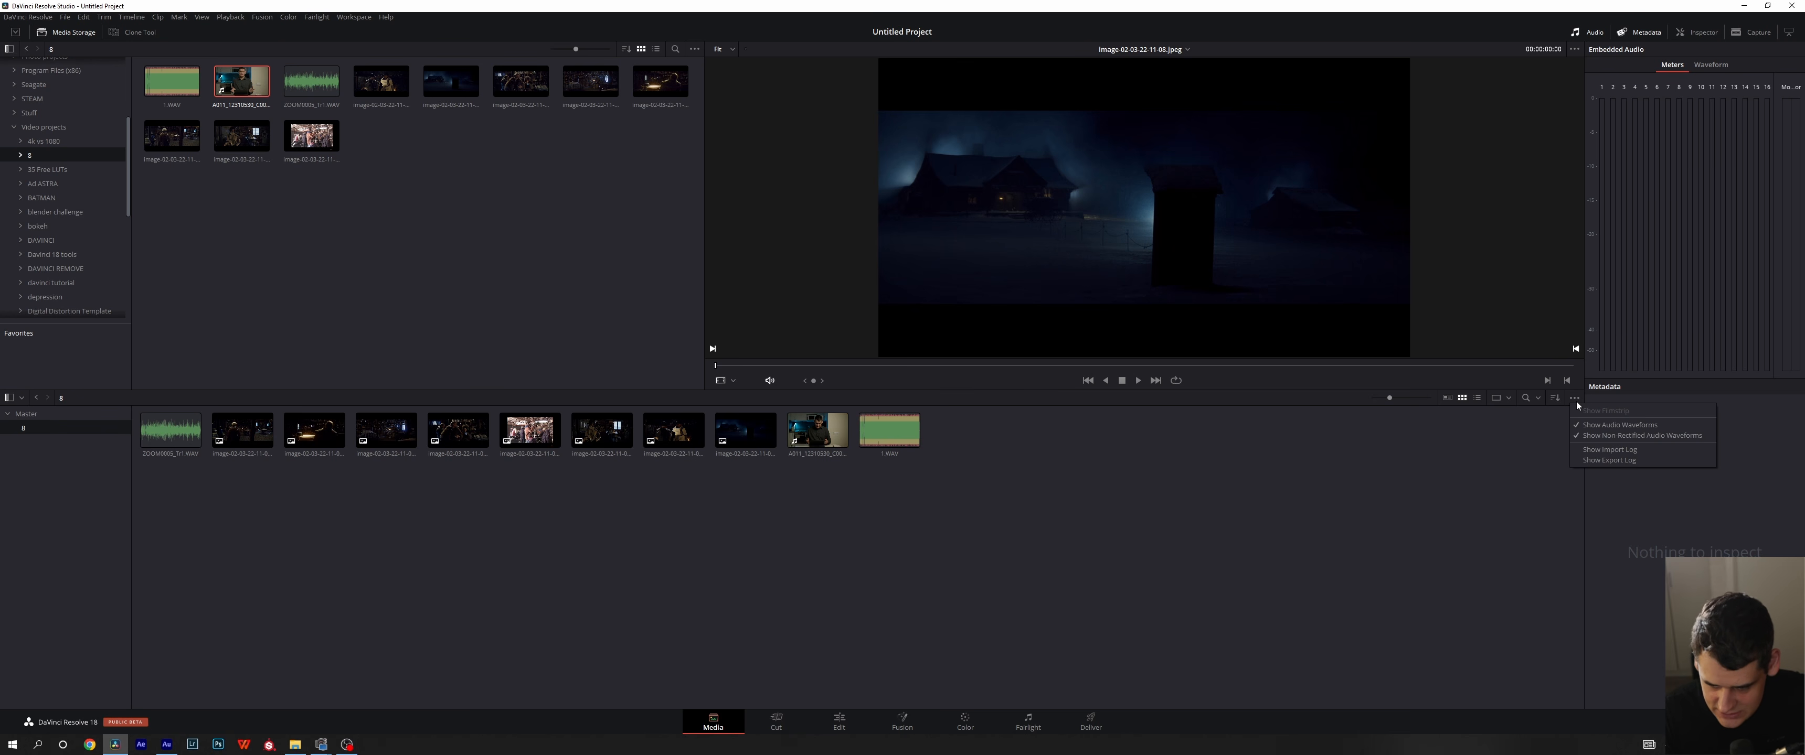
left_click(1578, 425)
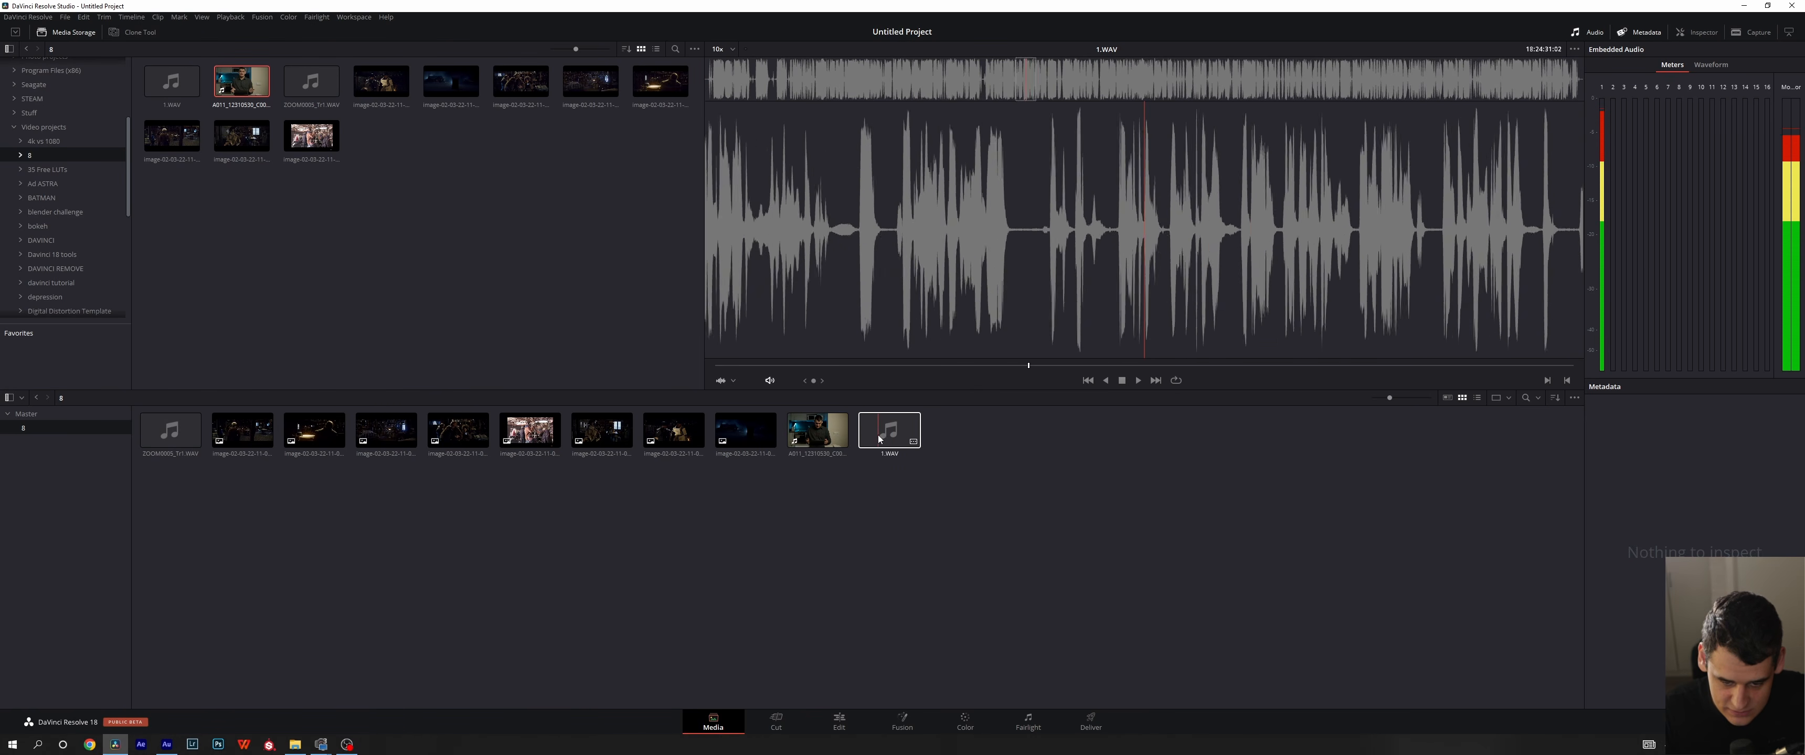
left_click(1575, 399)
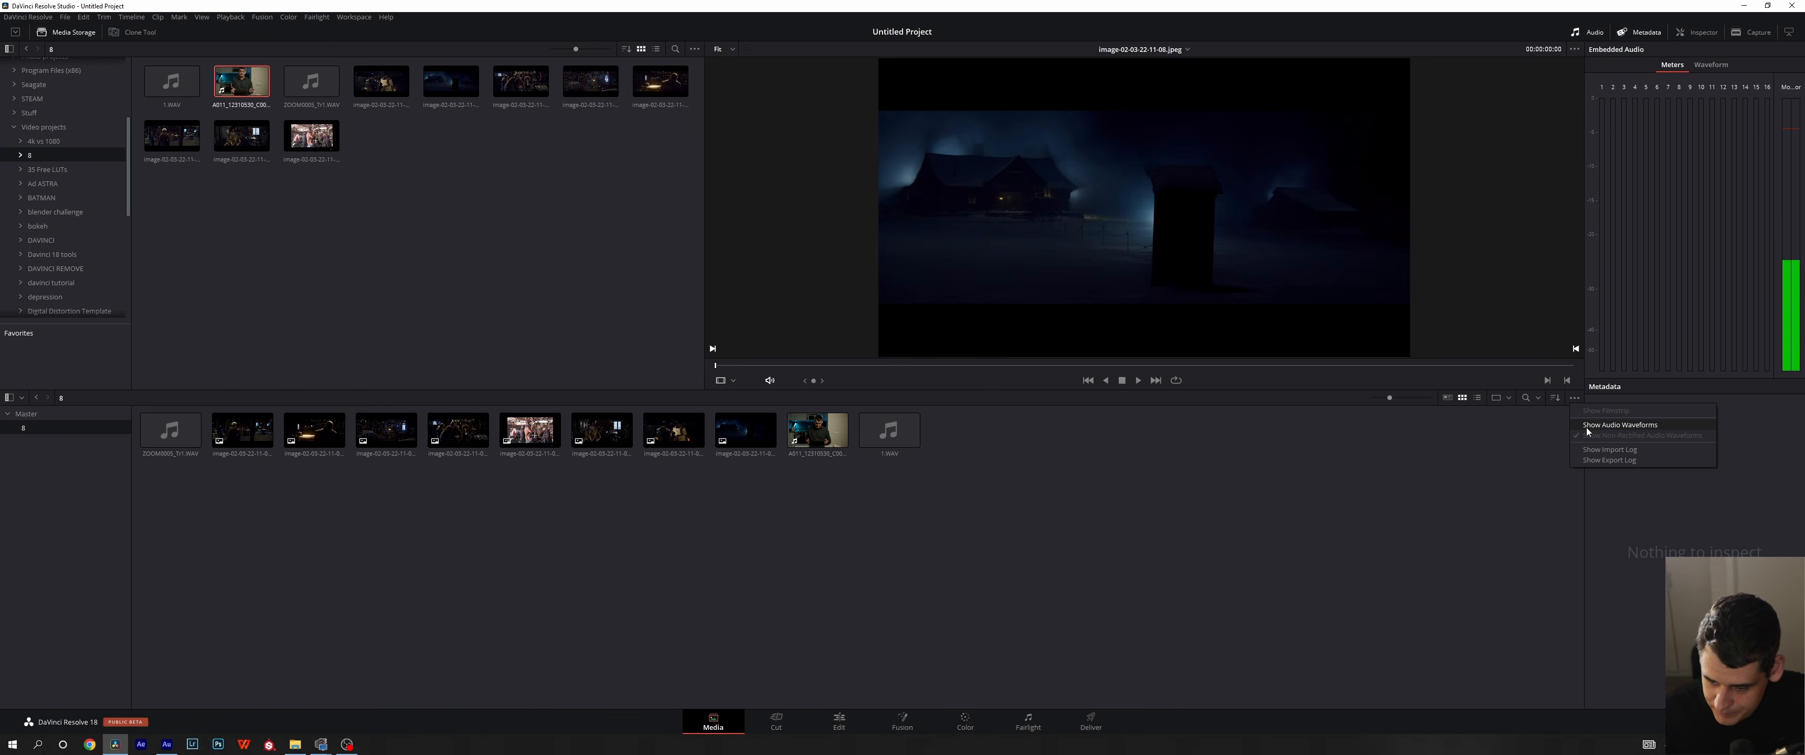
left_click(1585, 426)
left_click(1575, 398)
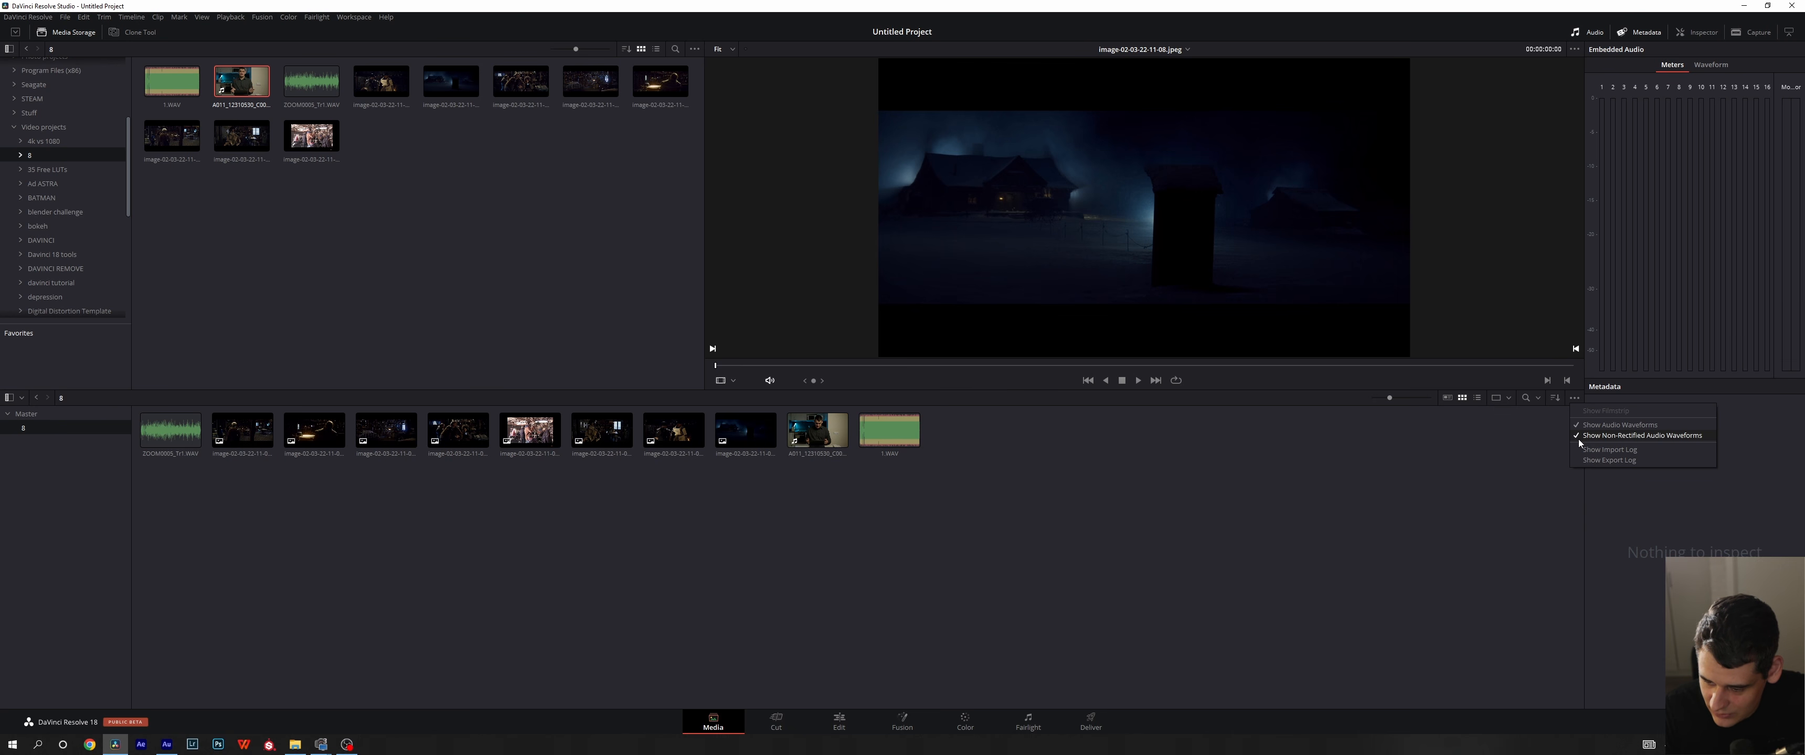
left_click(1497, 488)
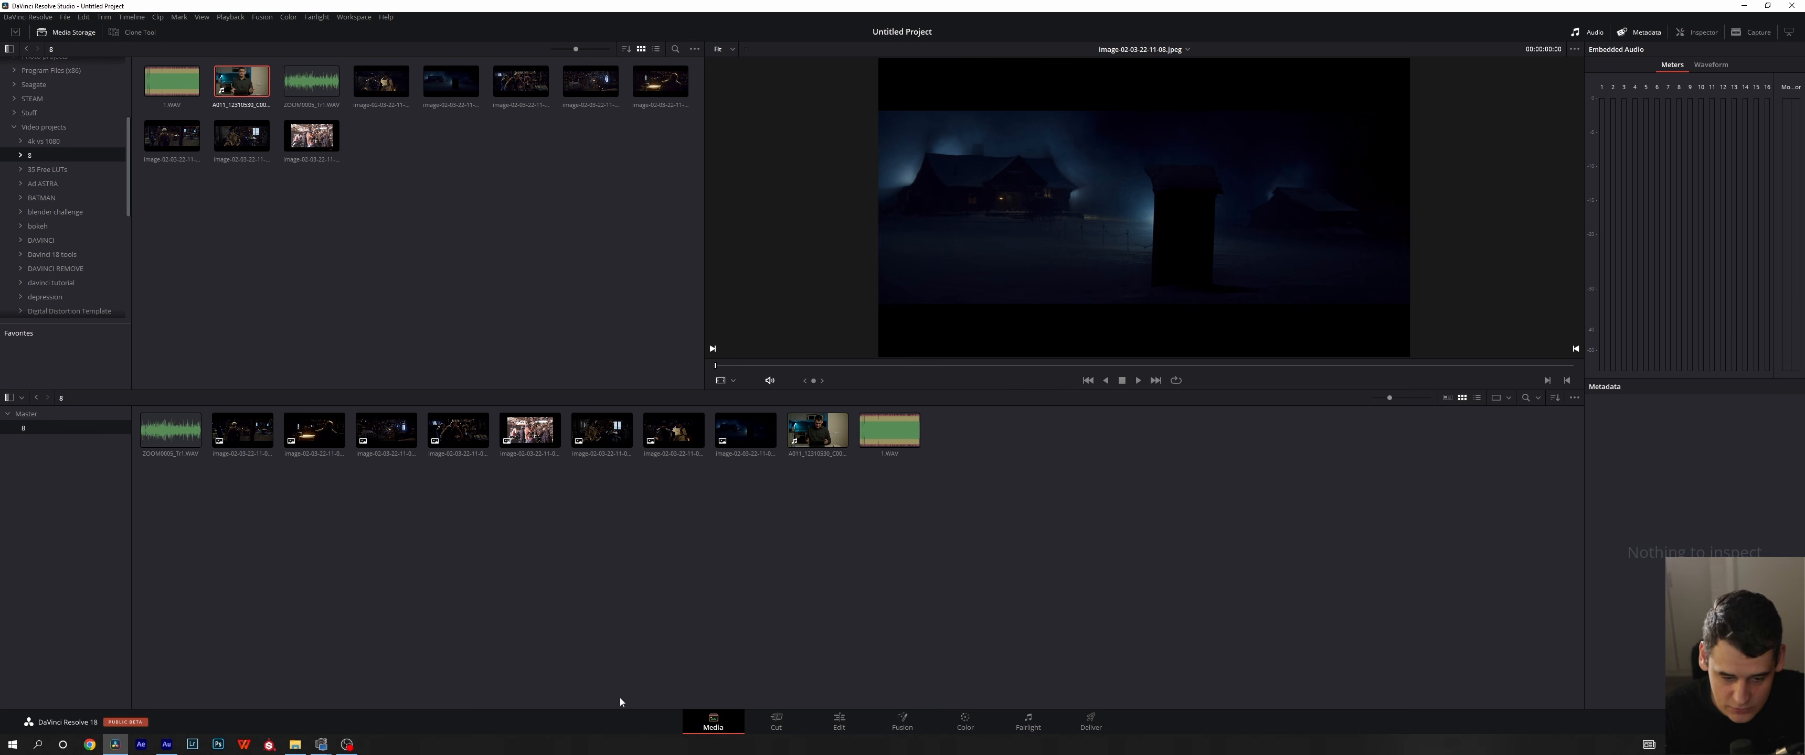
left_click_drag(1036, 518, 298, 542)
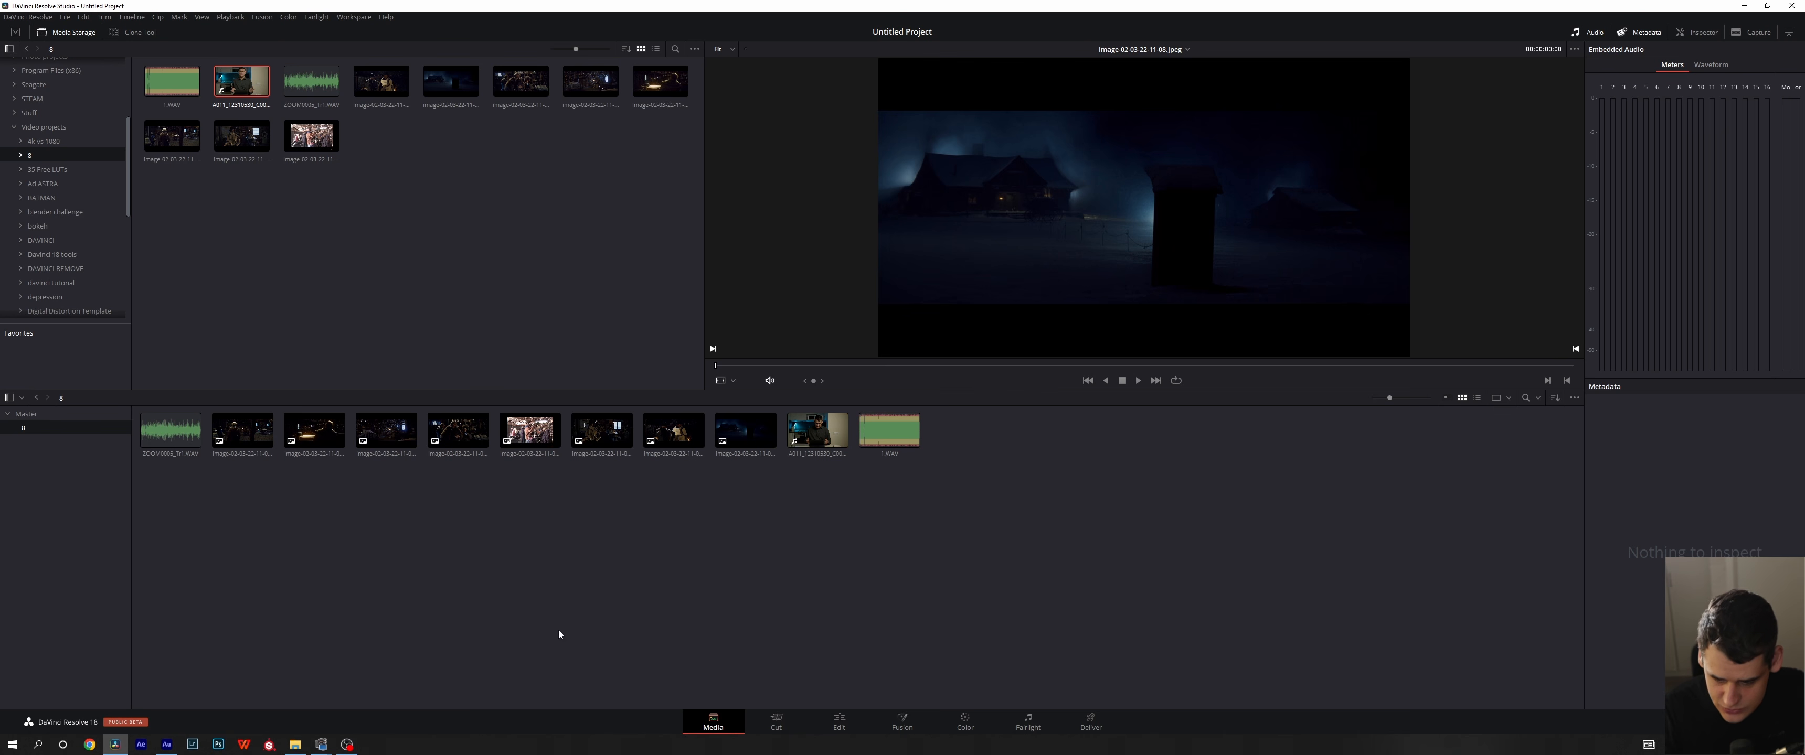
- Show the Smart Bins and Power Bins sections in the media pool's bin list
left_click(202, 17)
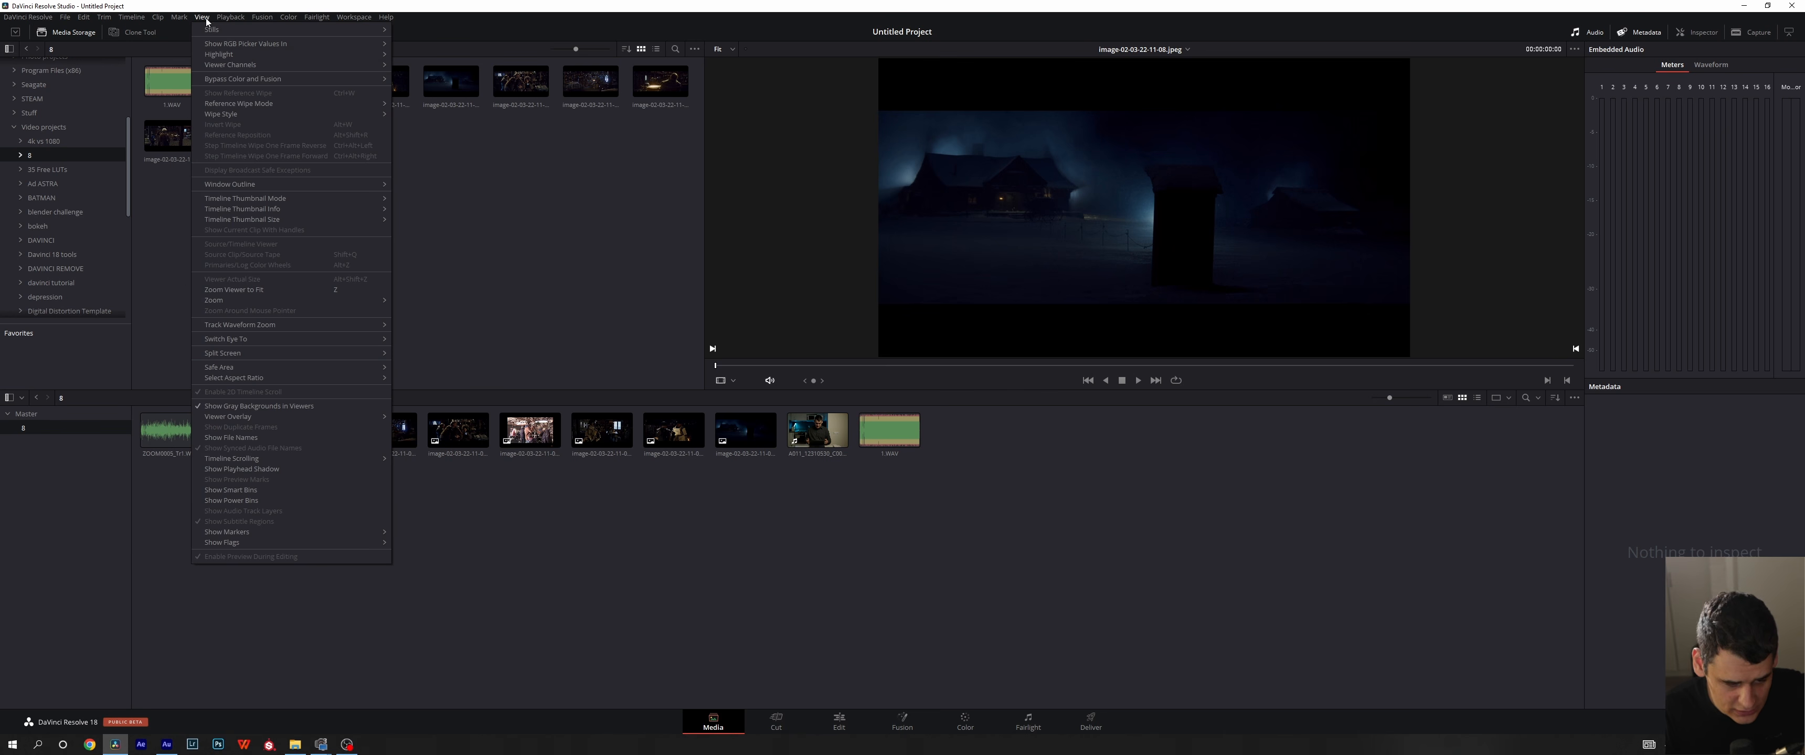
left_click(257, 490)
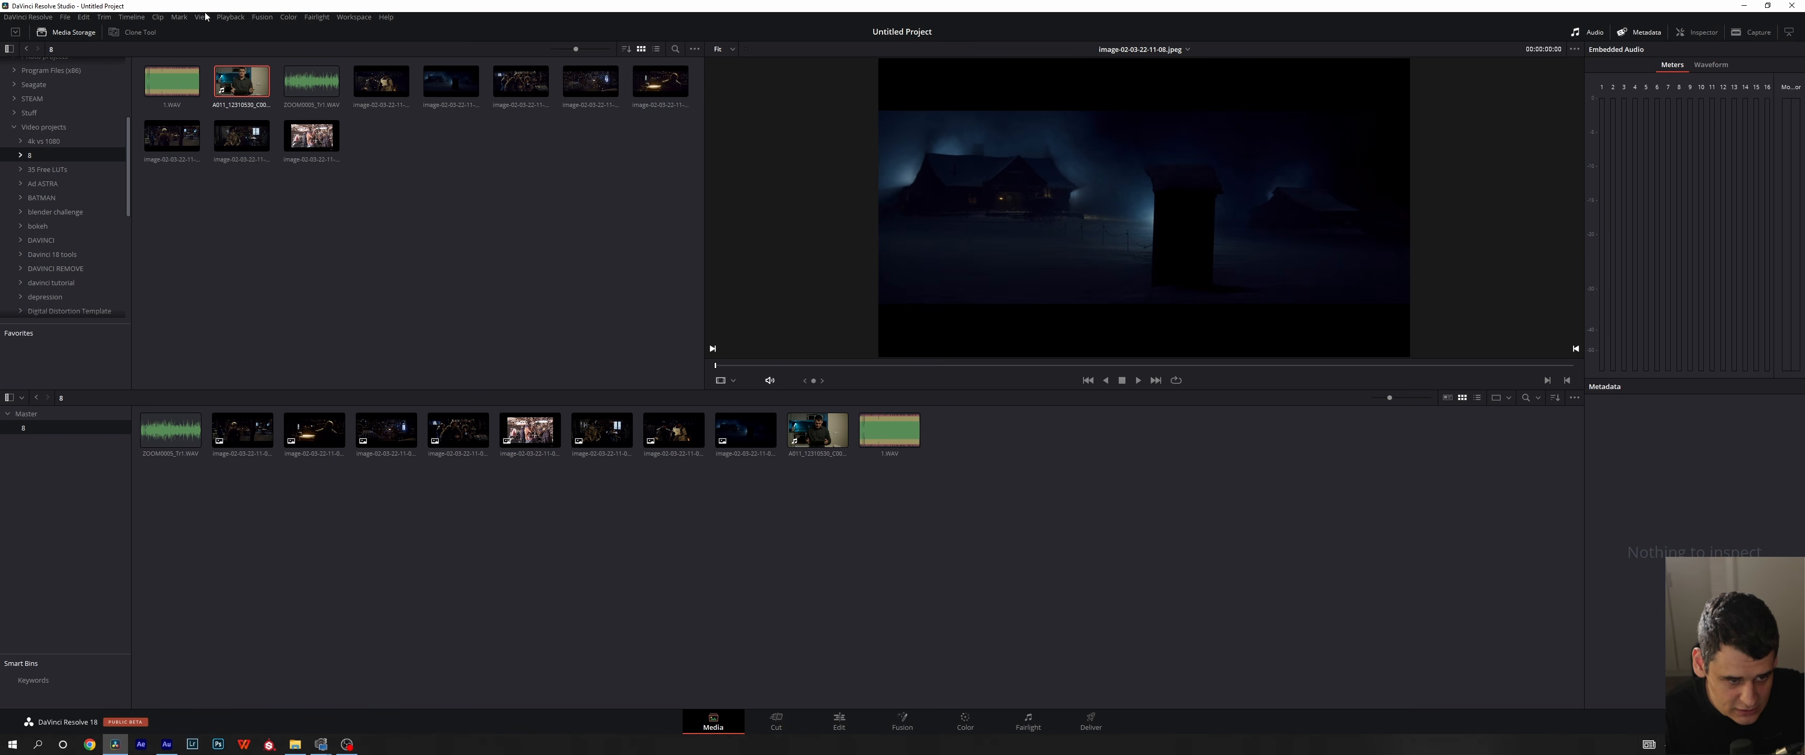
left_click(202, 16)
left_click(240, 501)
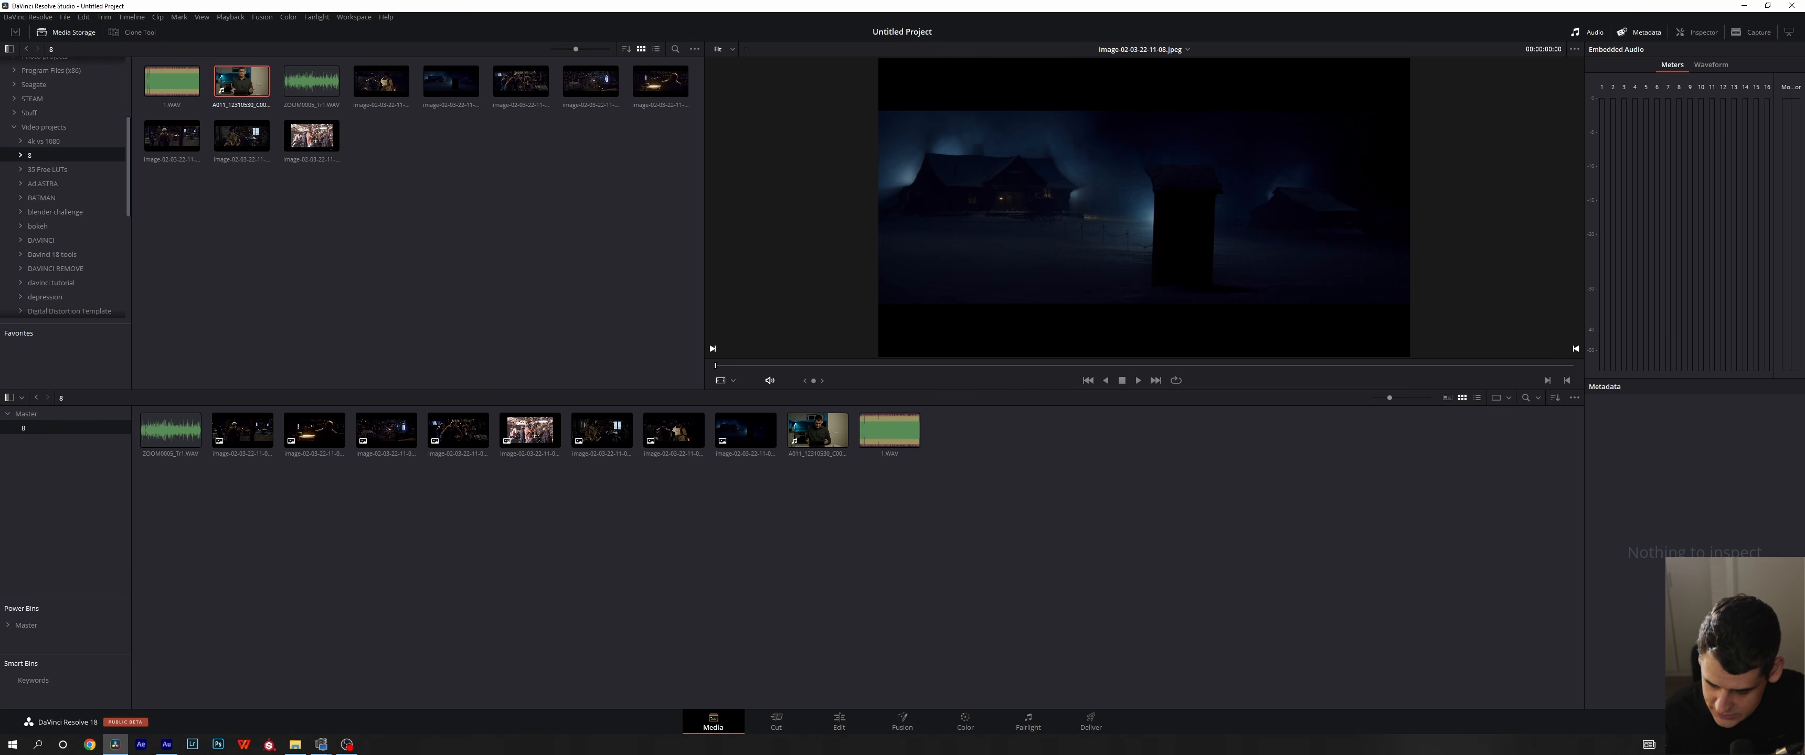
- Examine the Automatic Smart Bins options in the user Editing preferences, and leave the preferences without saving
left_click(27, 17)
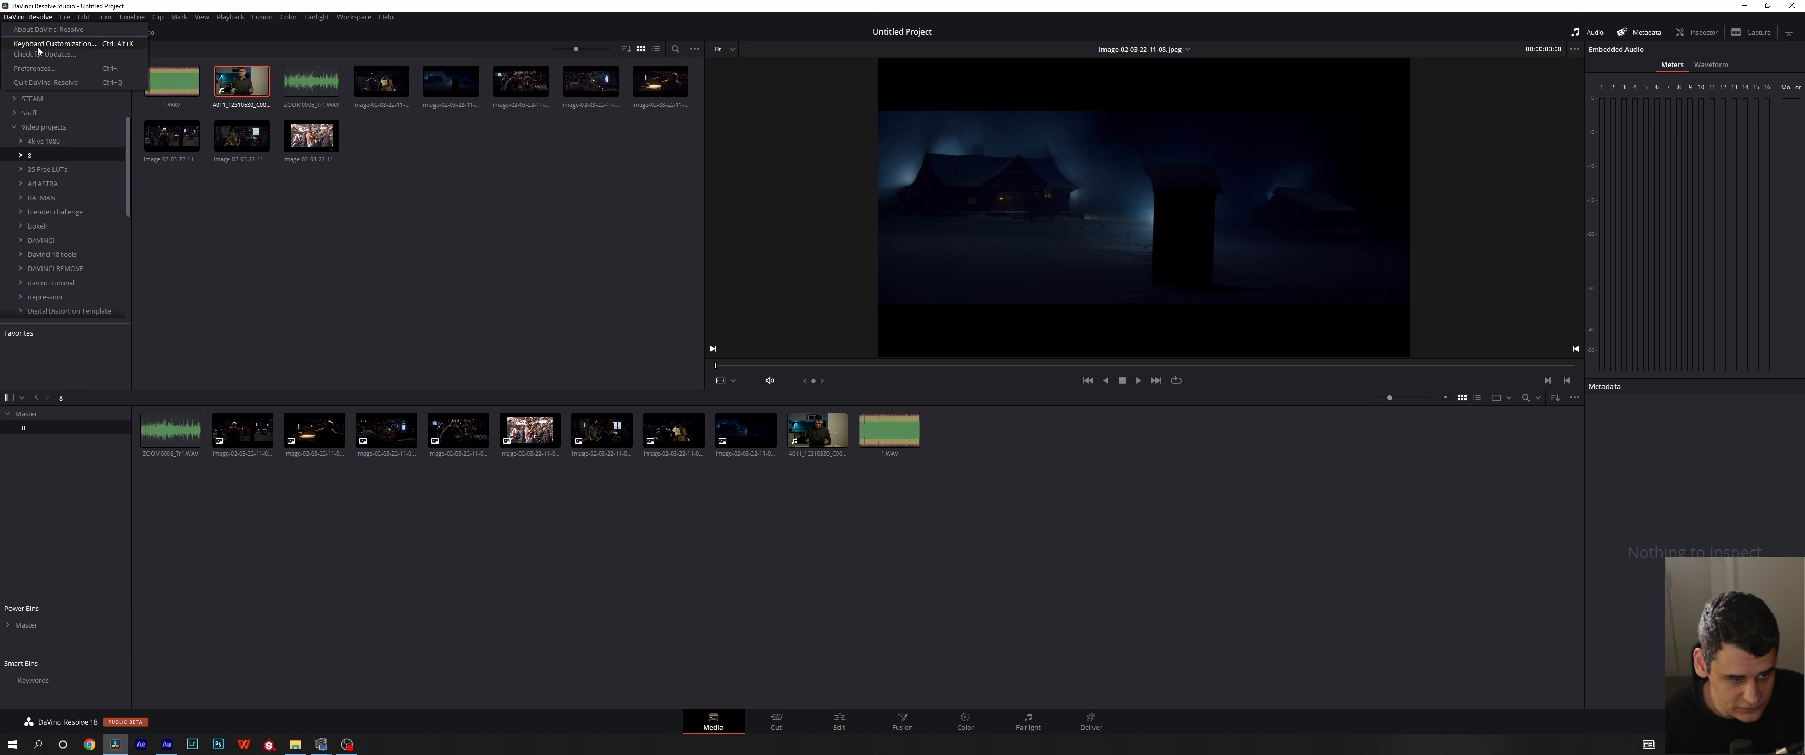
left_click(42, 73)
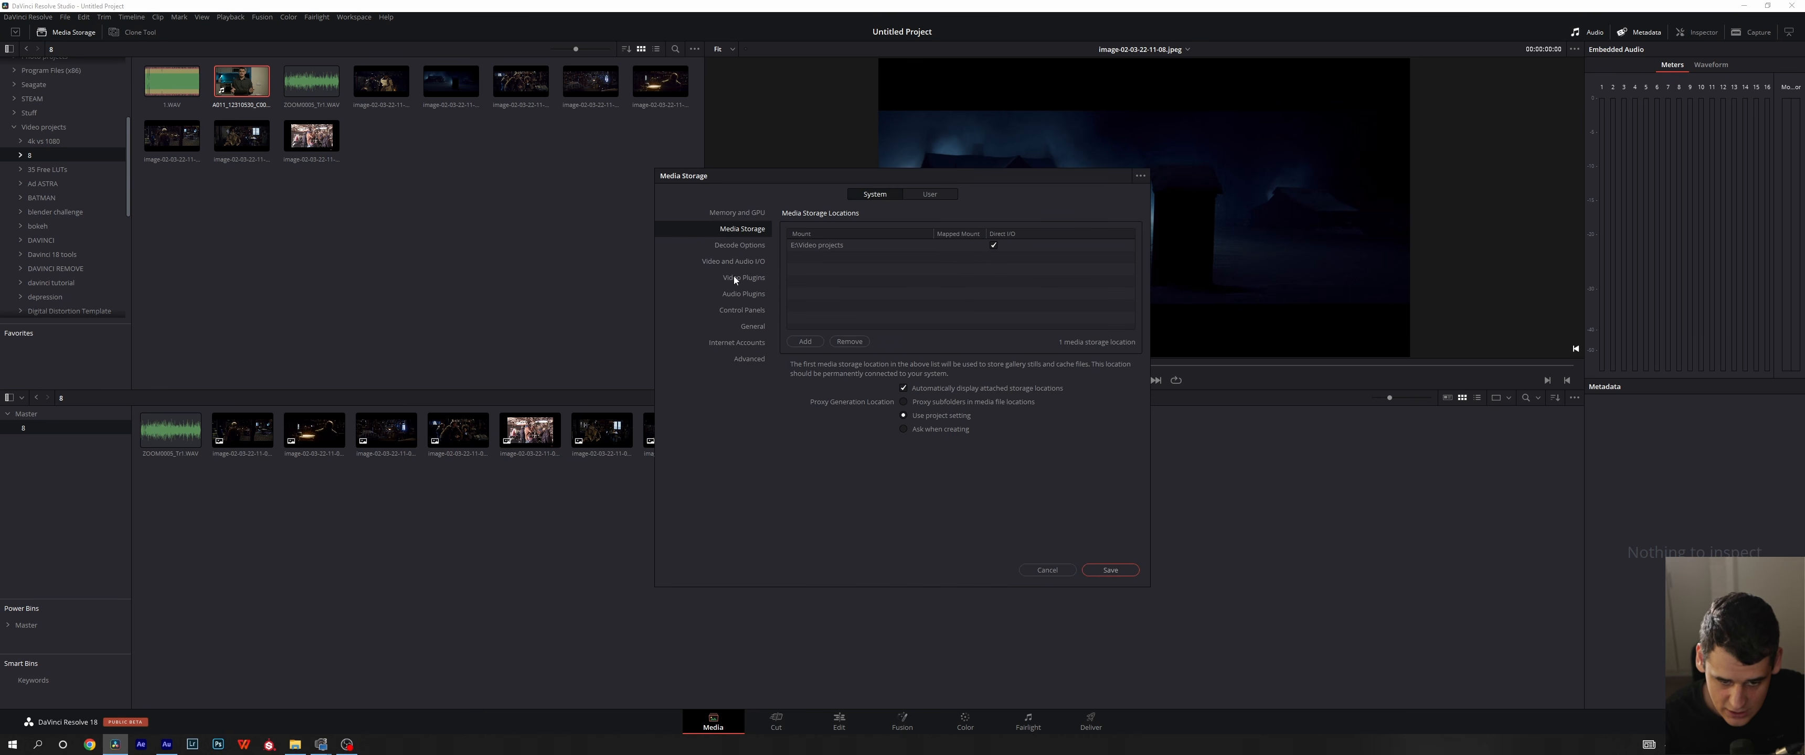
left_click(930, 196)
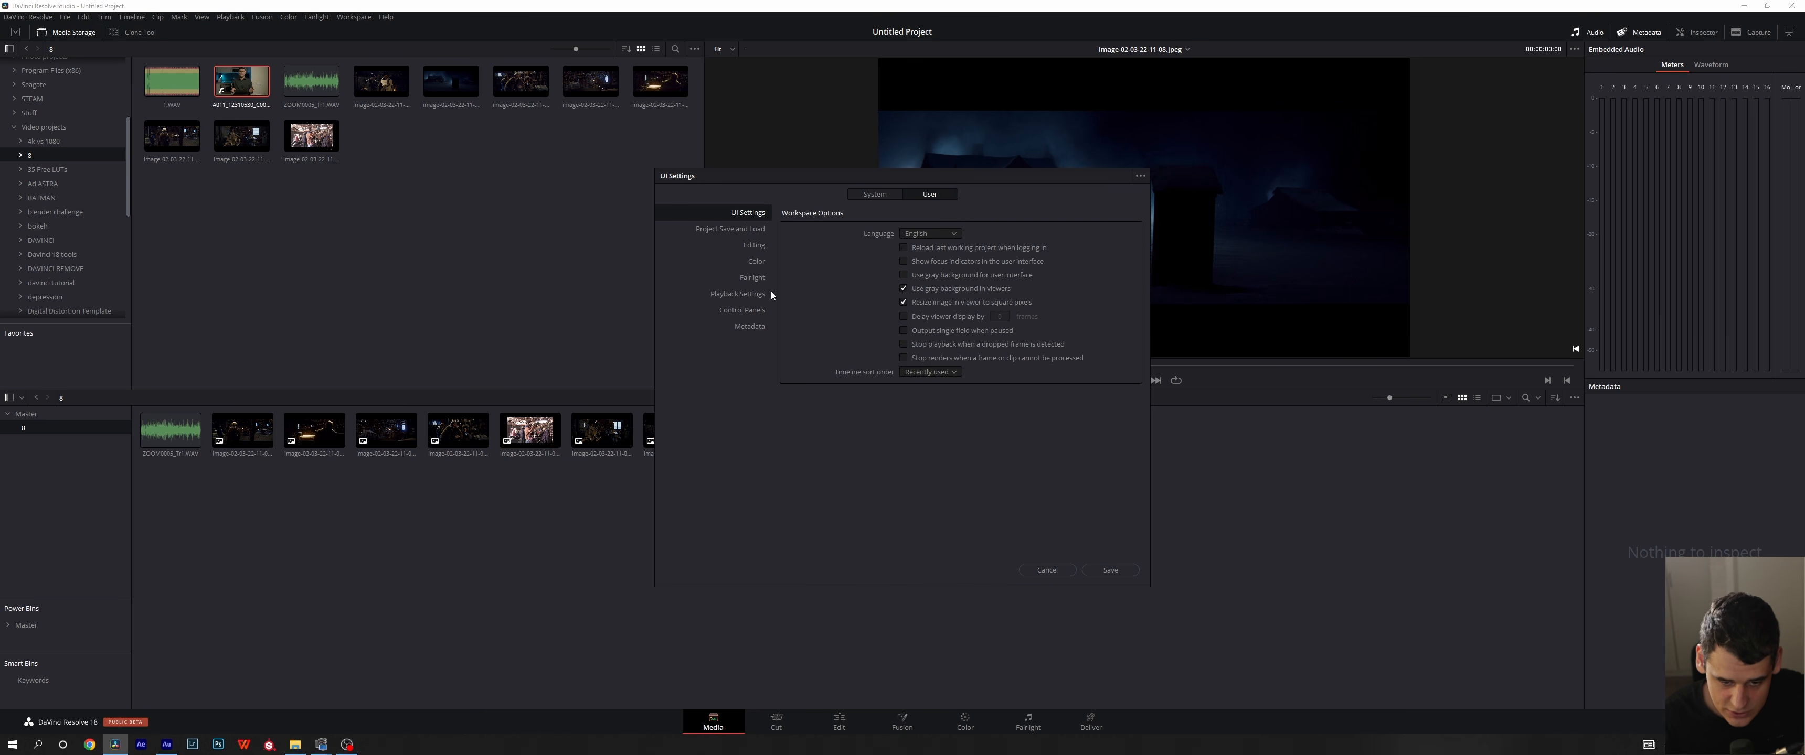
left_click(754, 246)
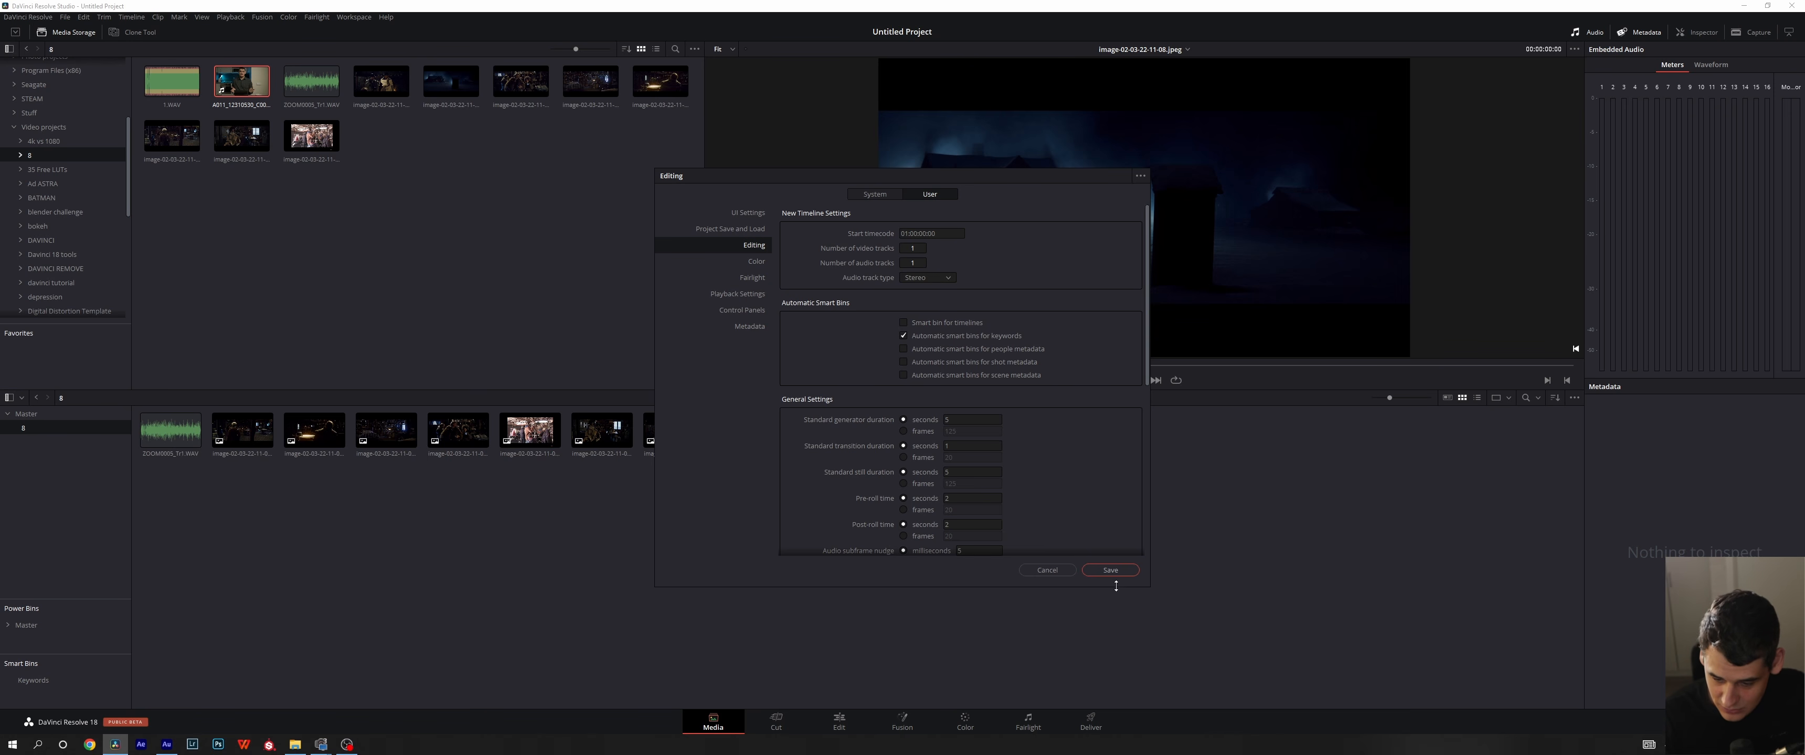
left_click(1064, 571)
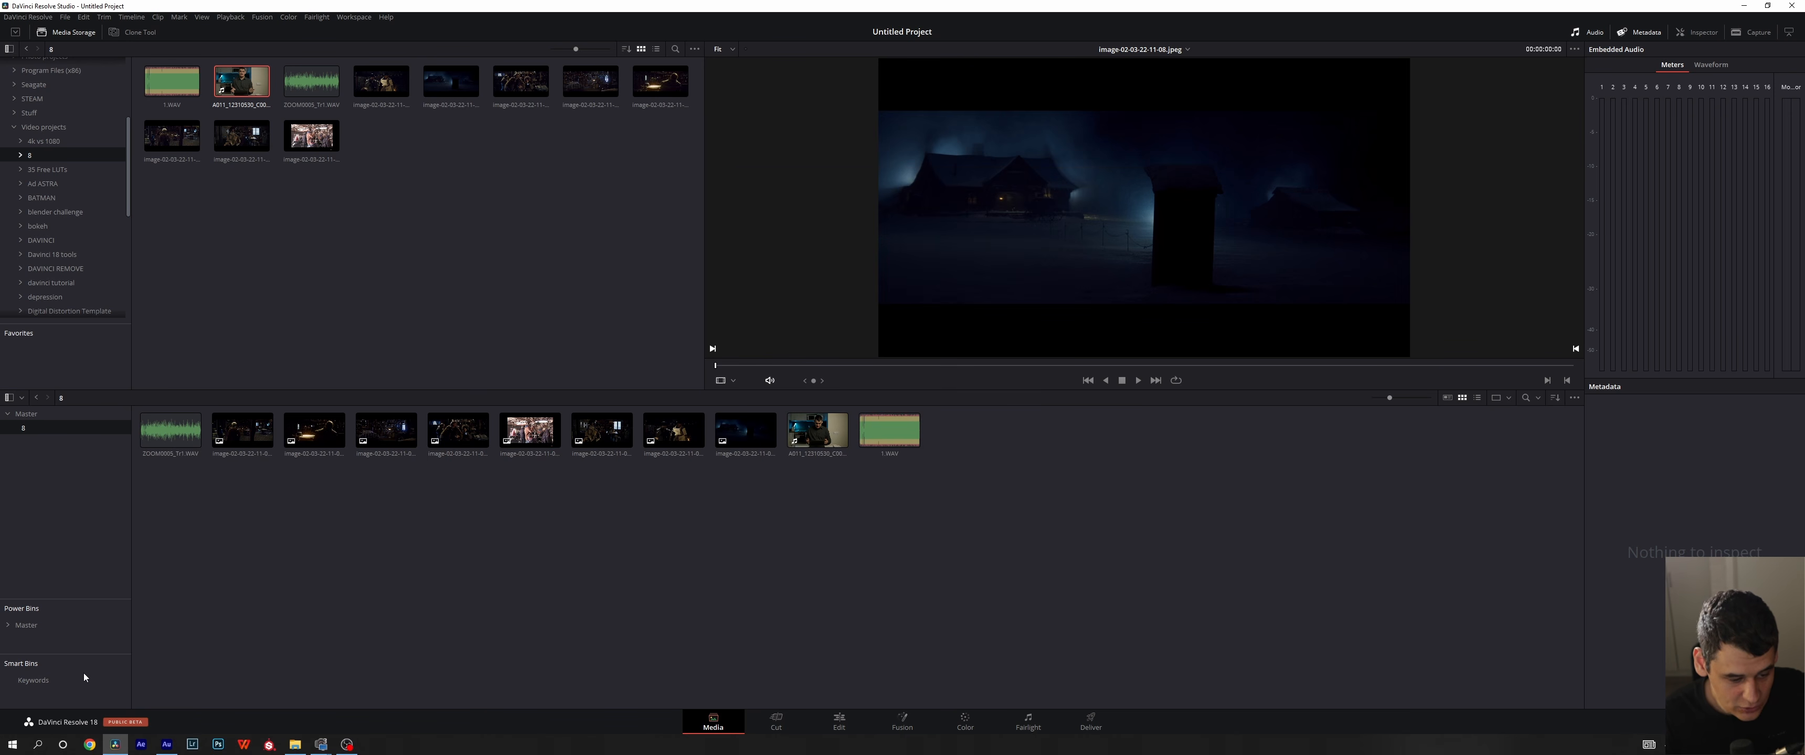
- Start a new smart bin named "interview" and check its match condition choices and the rule's property categories
right_click(65, 693)
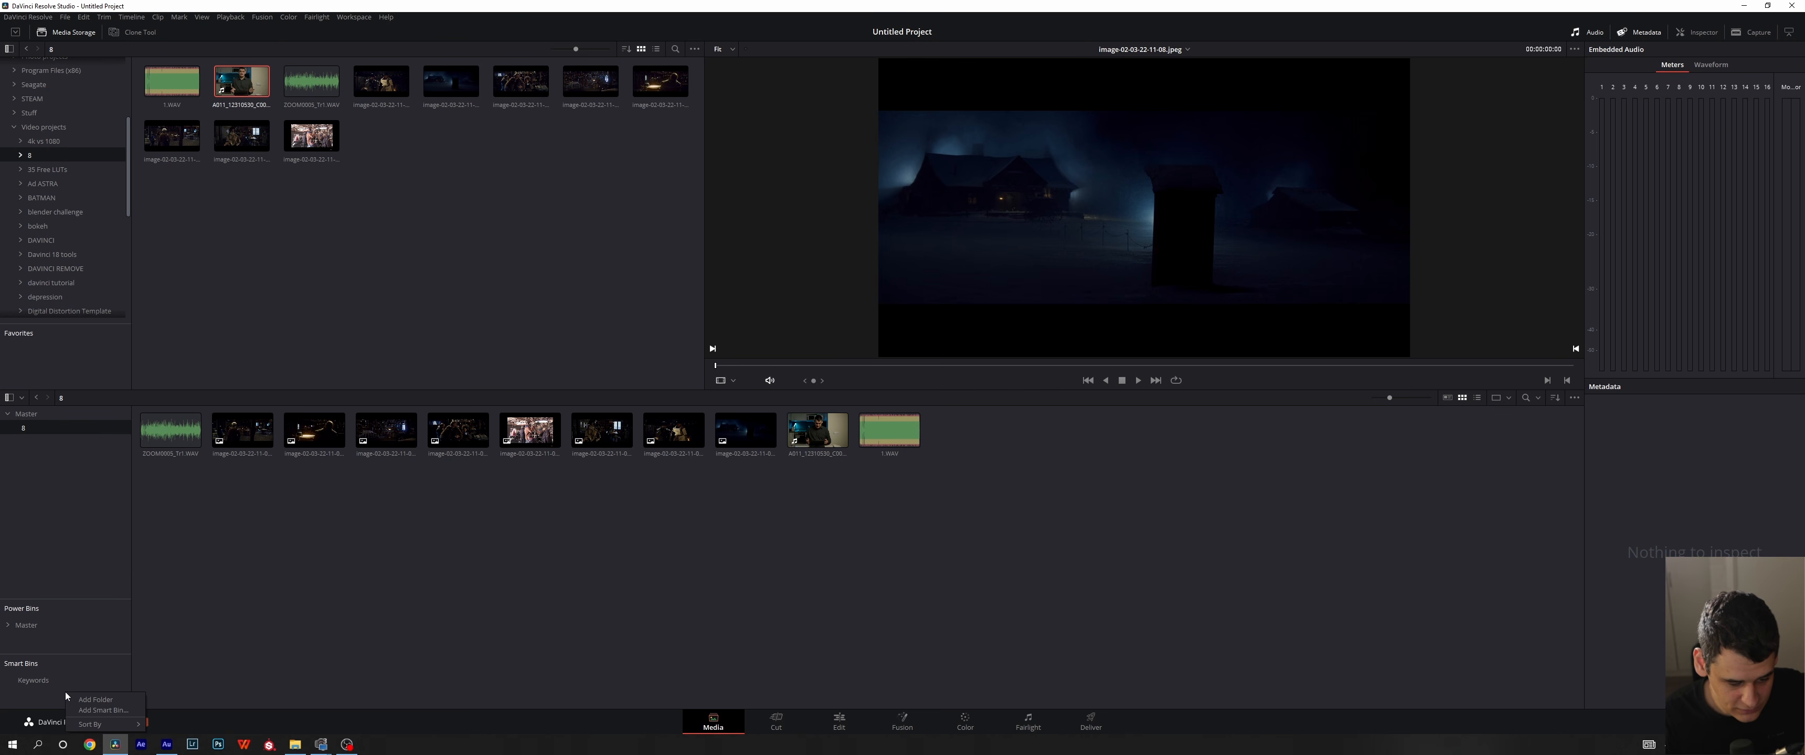
left_click(100, 711)
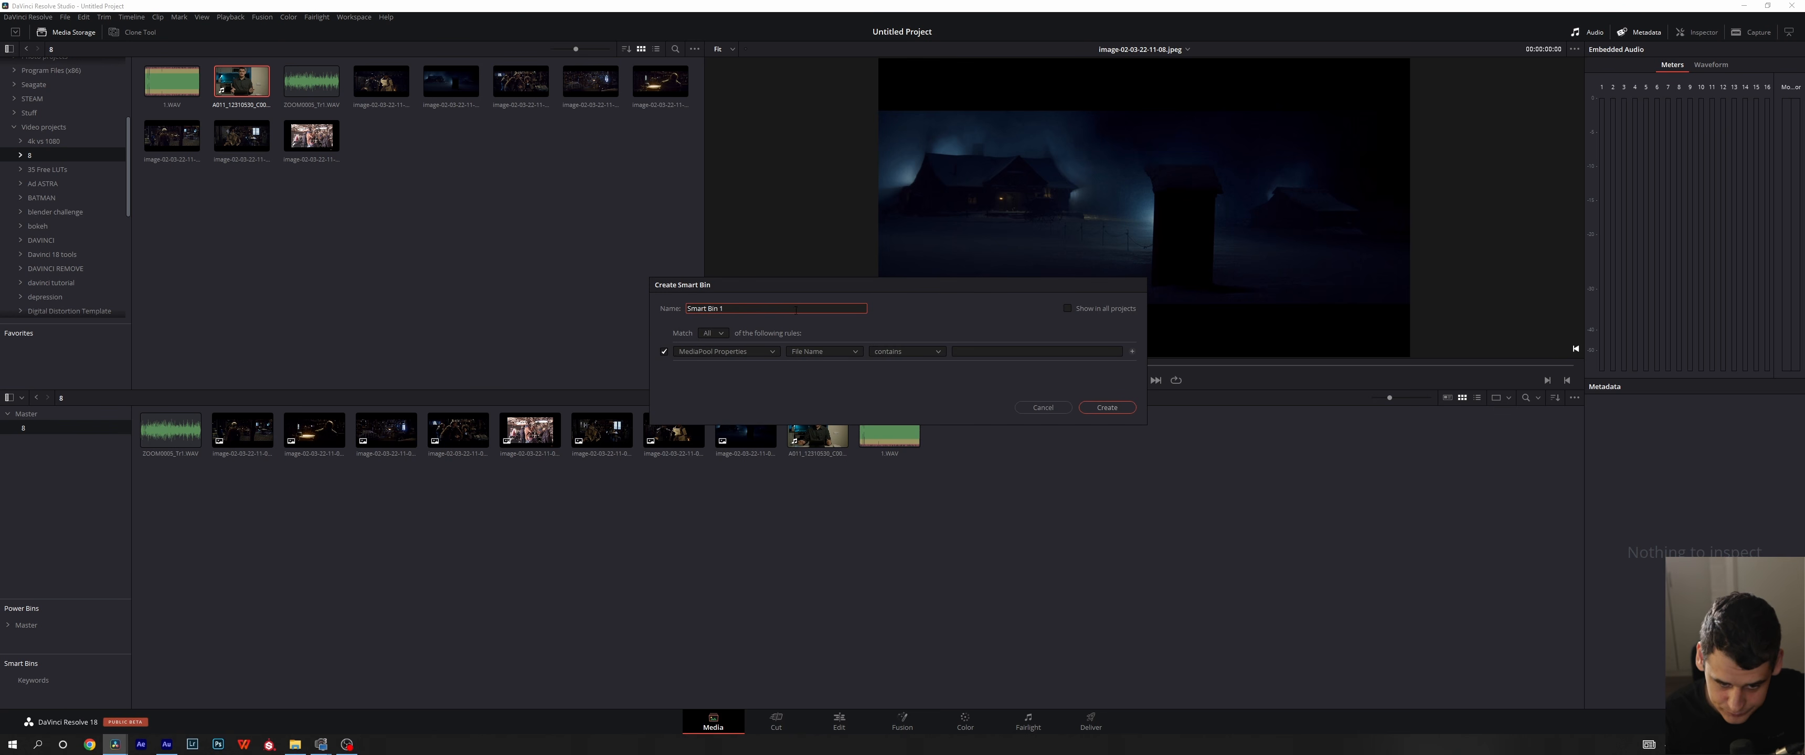
key("ctrl+a")
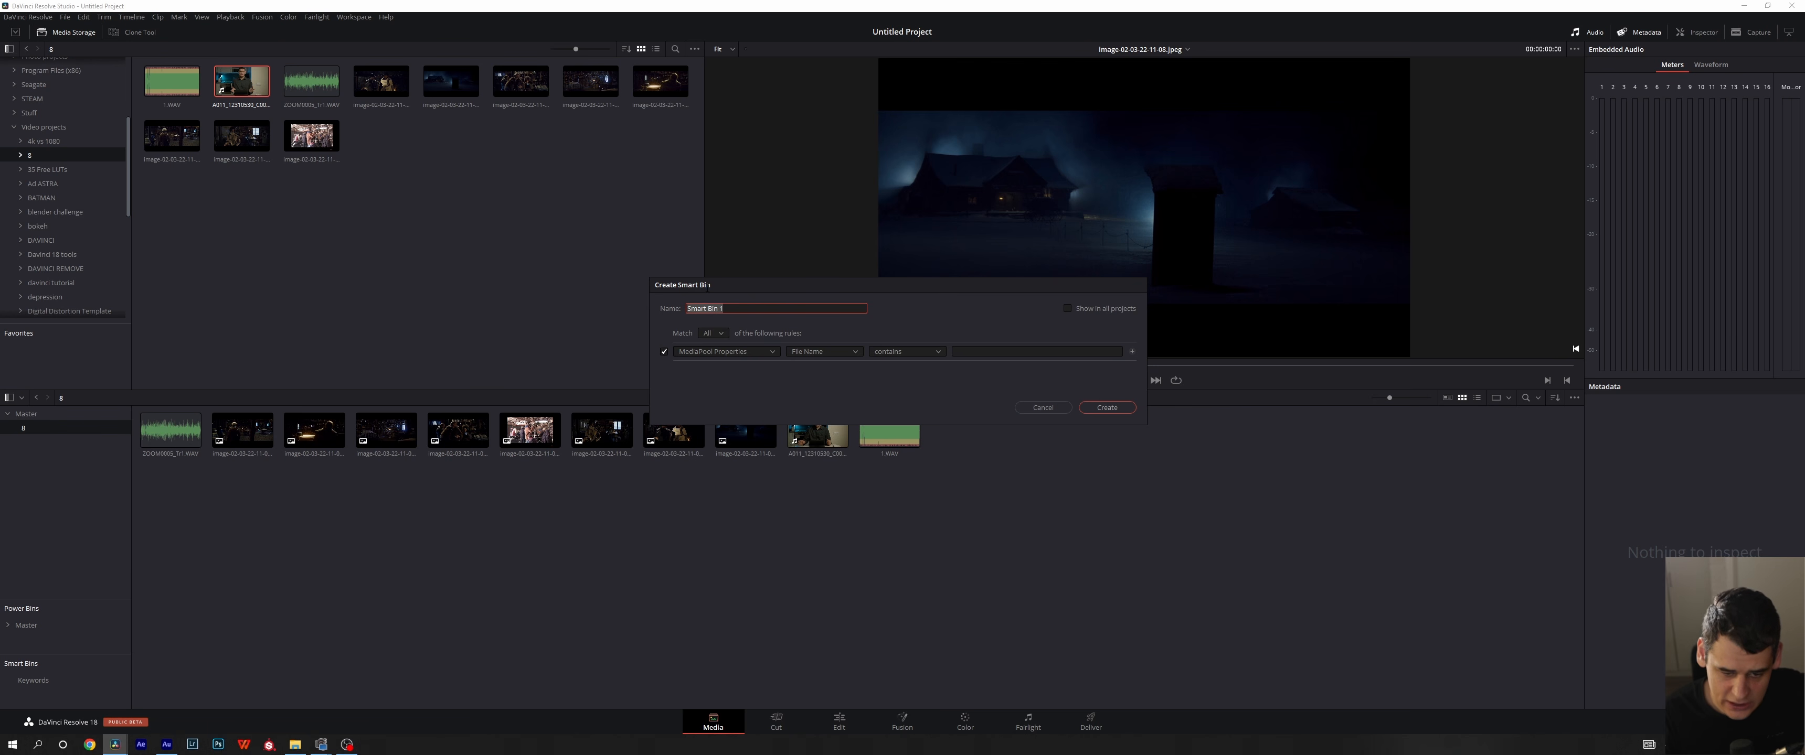
type("interview")
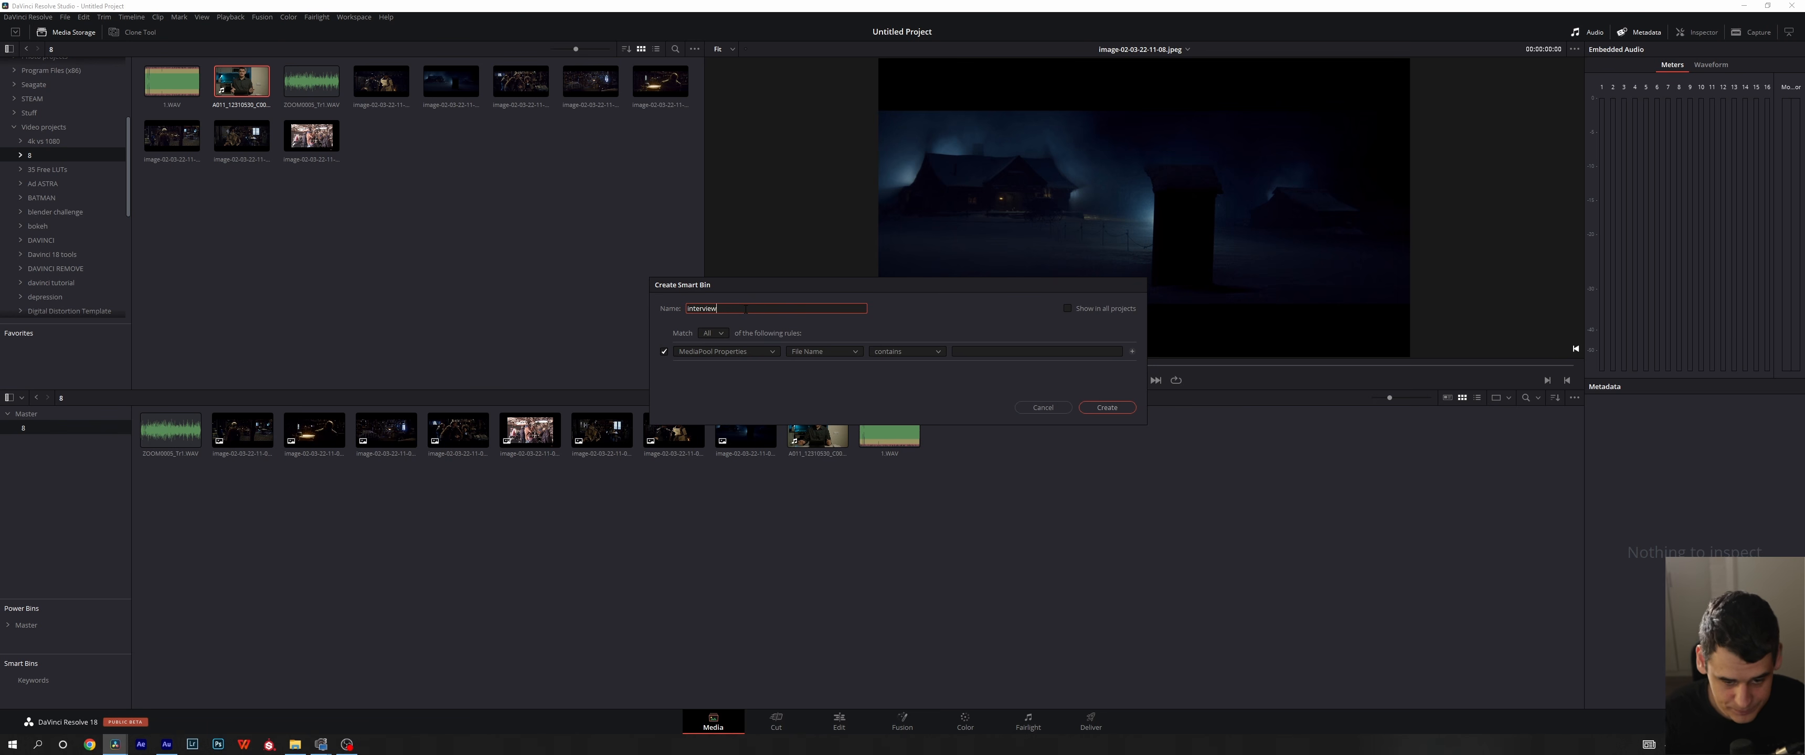
left_click(713, 334)
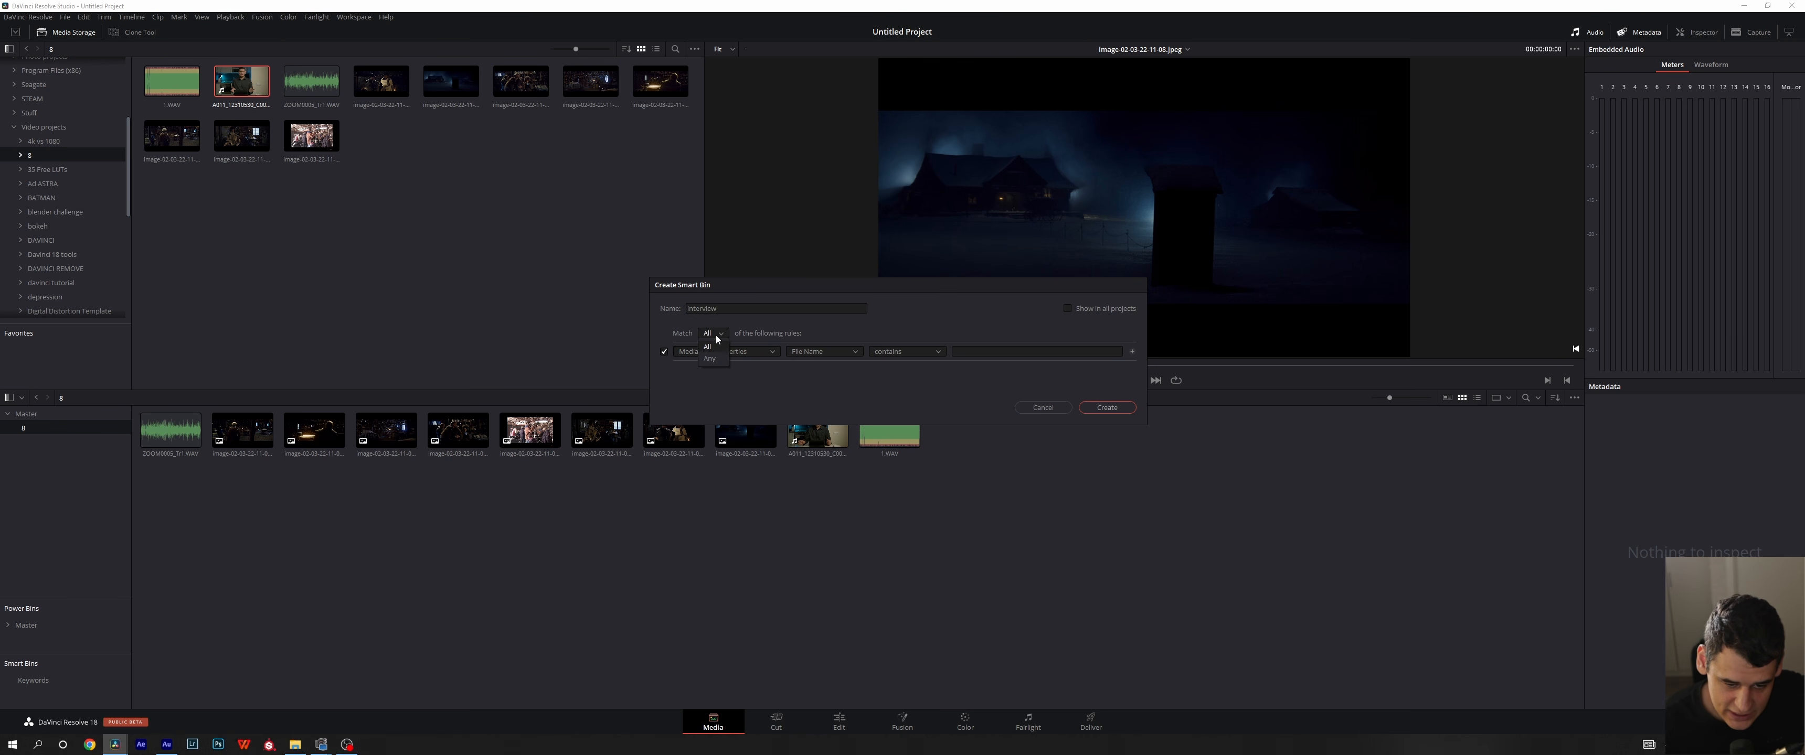
left_click(801, 334)
left_click(768, 351)
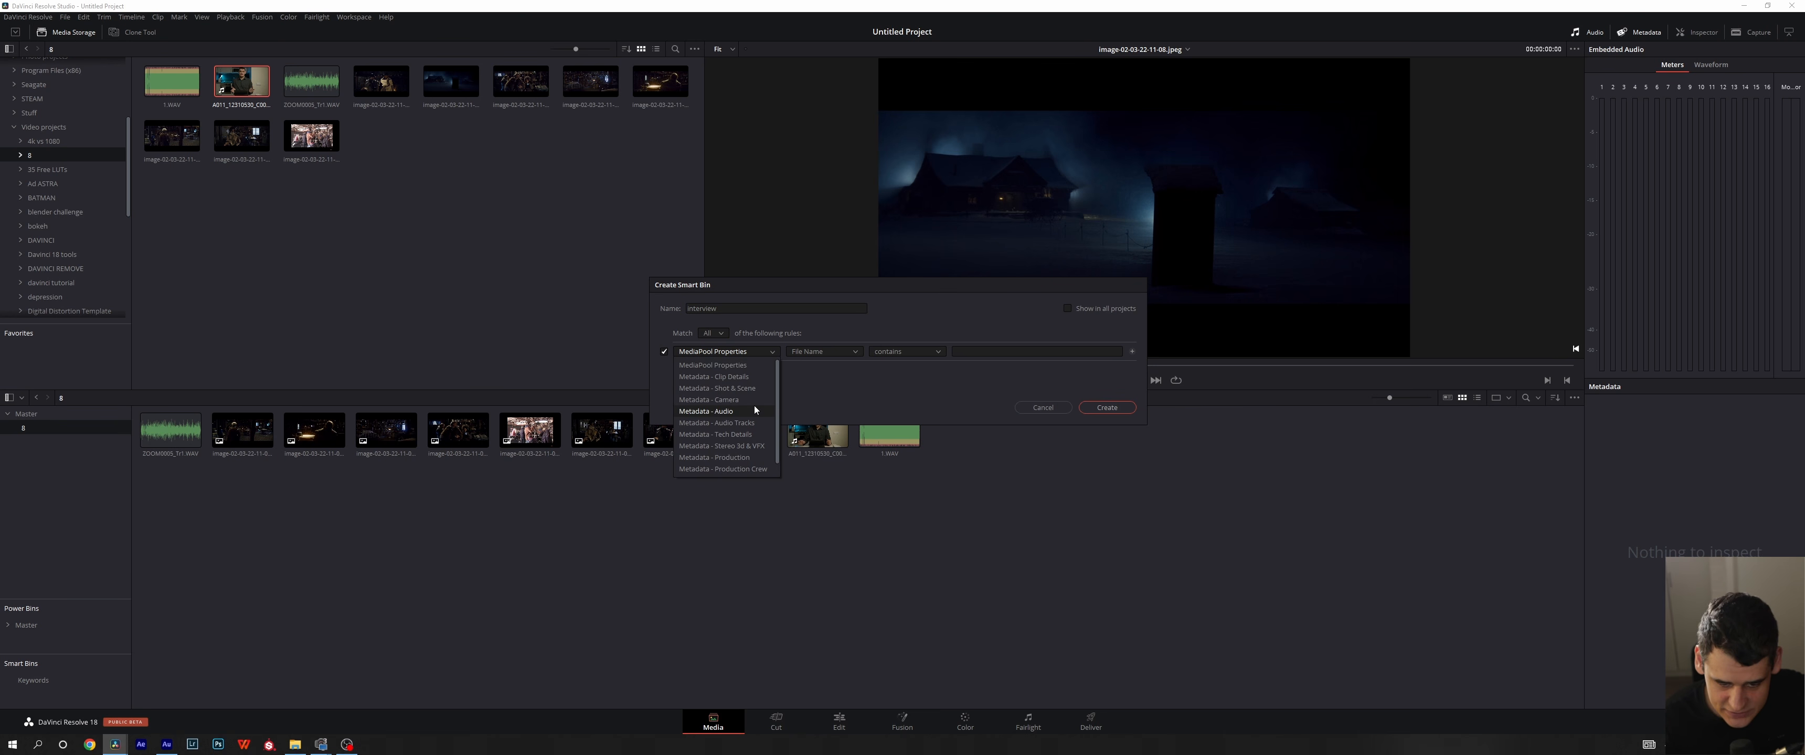
left_click(825, 391)
- Set the smart bin rule to Clip Name contains "interview", check the other comparison options, and cancel the smart bin
left_click(832, 351)
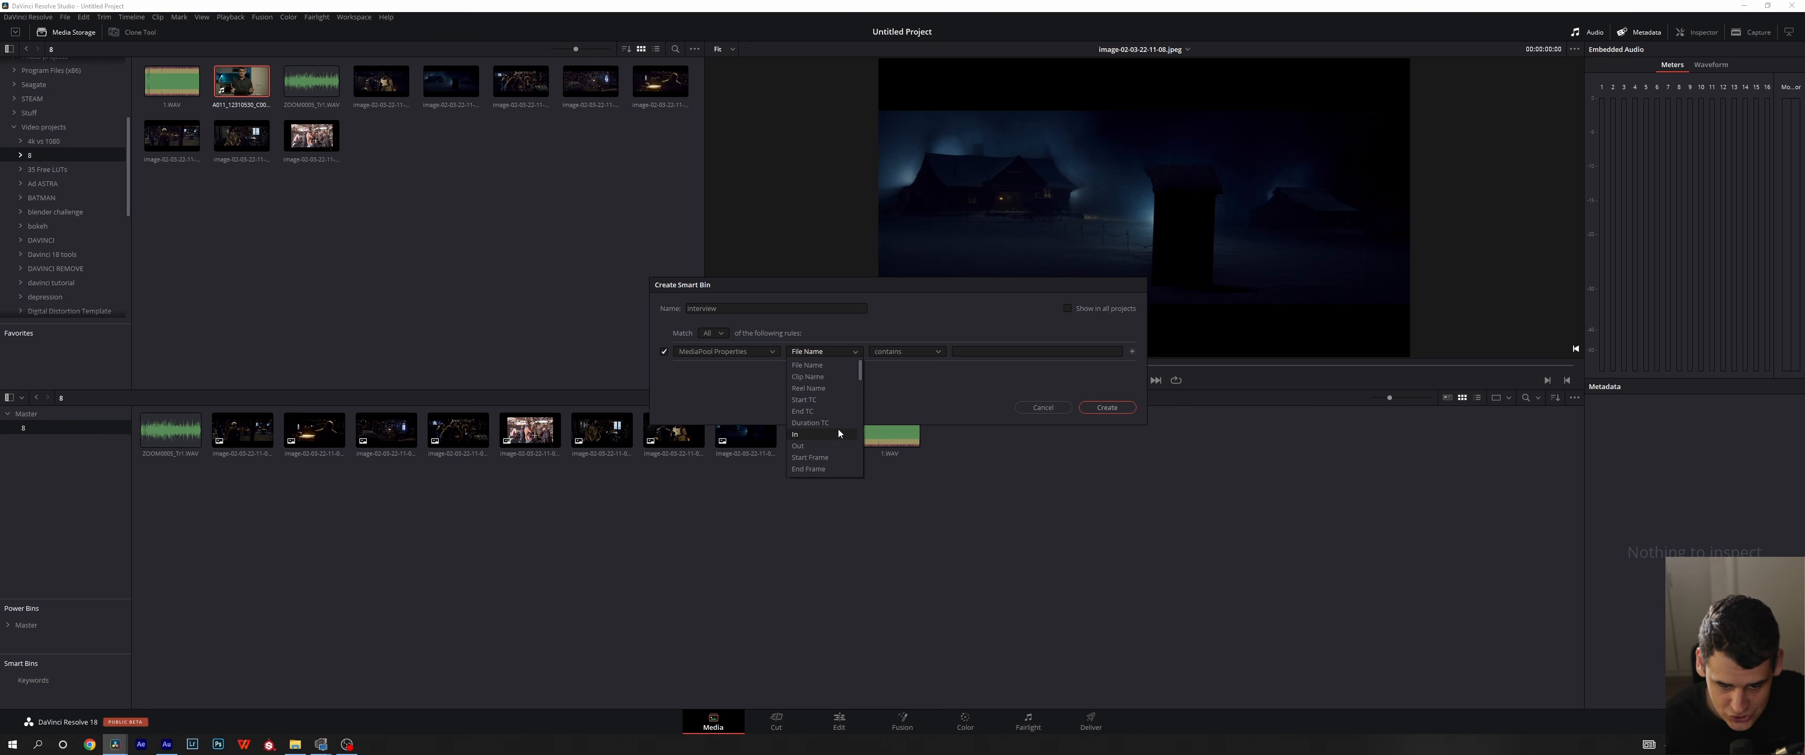
left_click(821, 380)
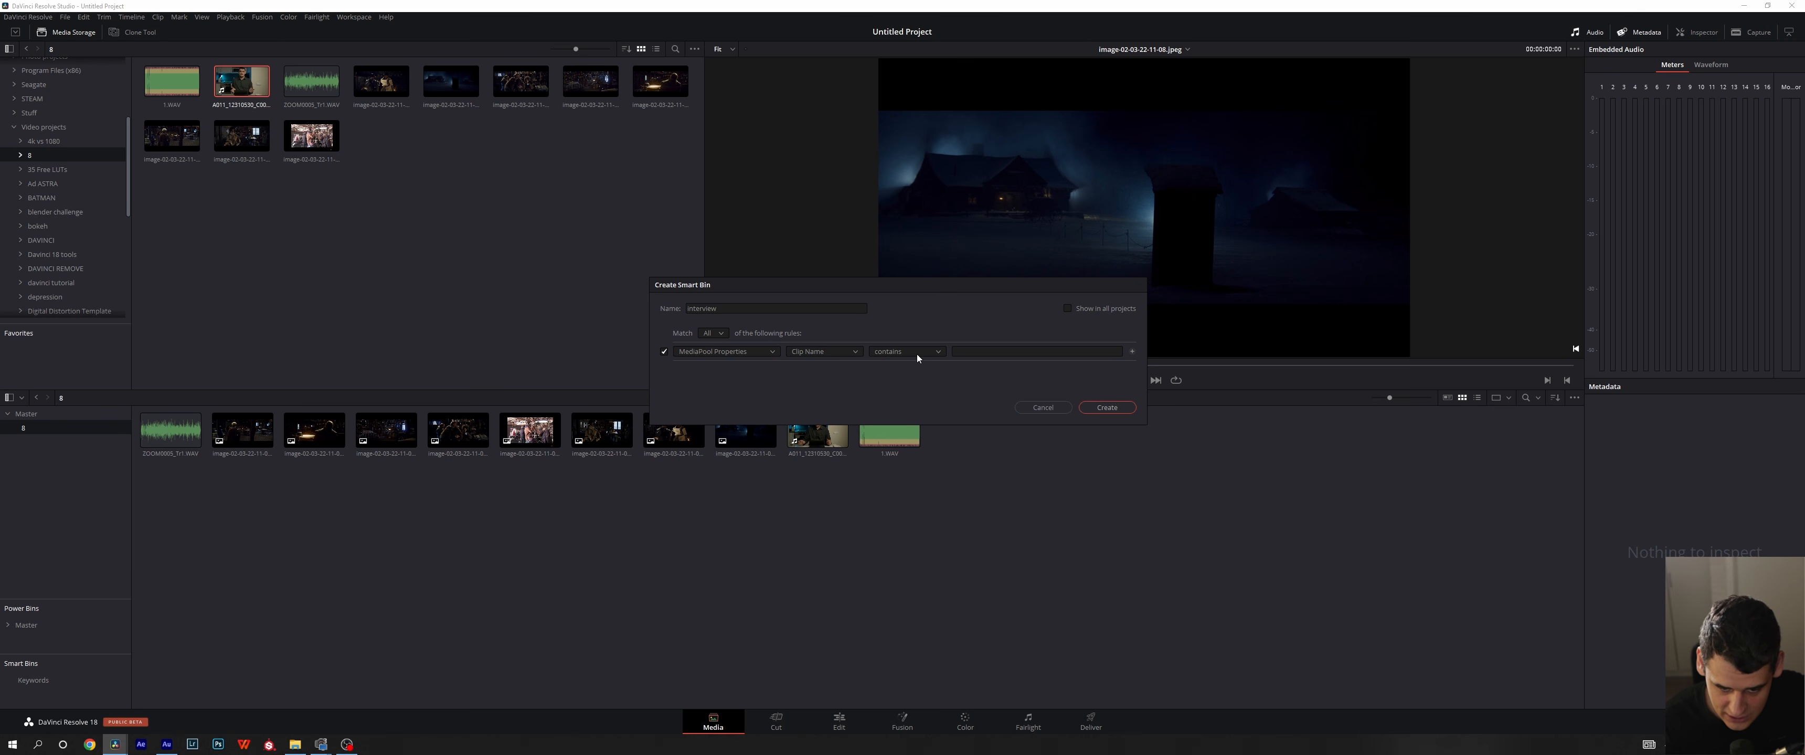
left_click(916, 354)
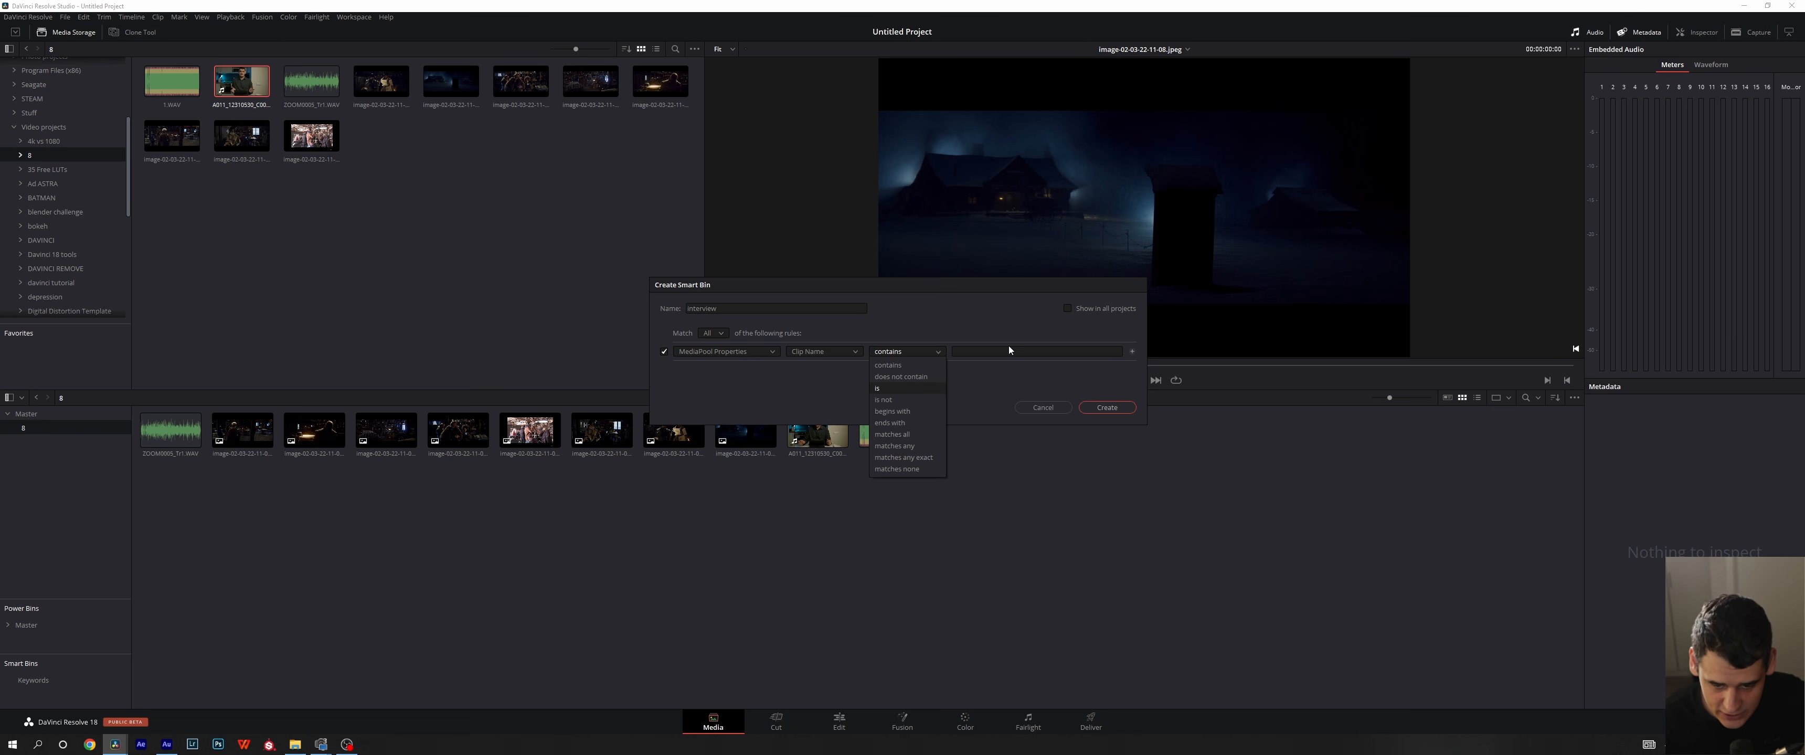
left_click(930, 305)
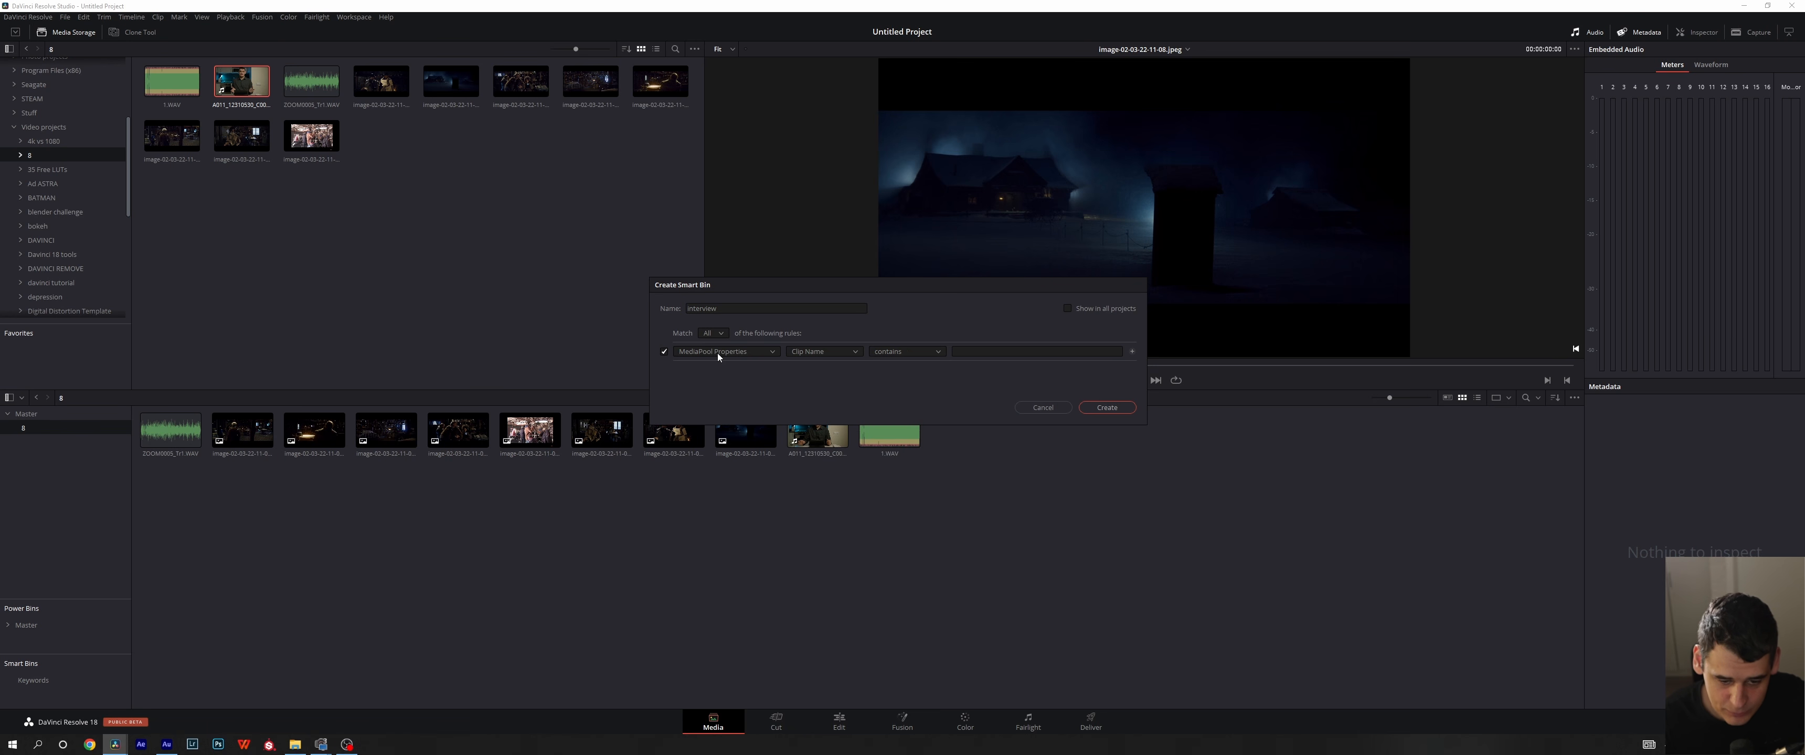
left_click(1005, 350)
type("interview")
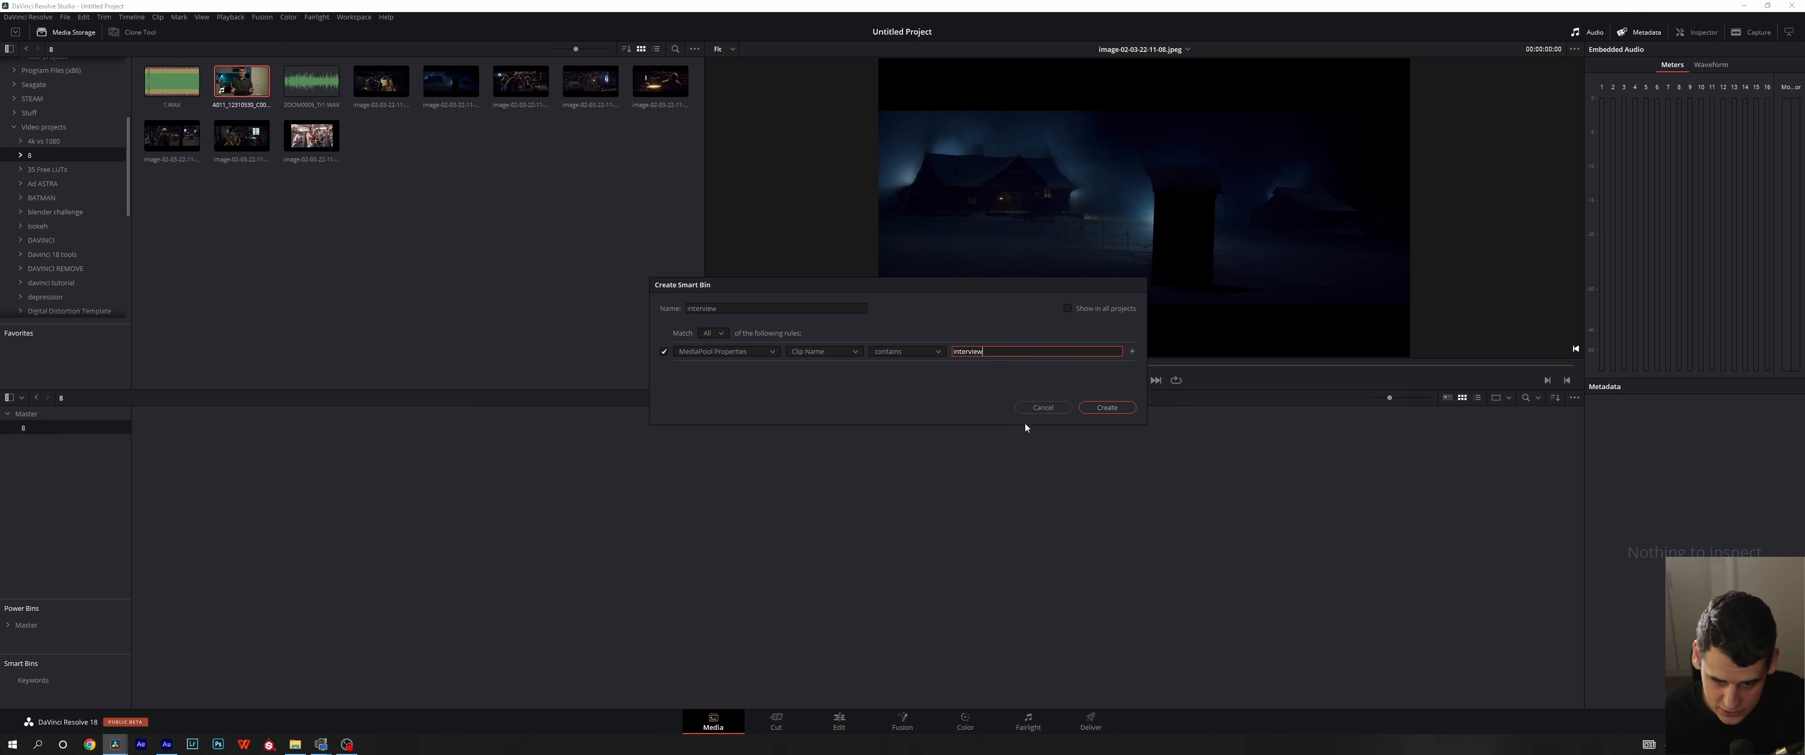
left_click(1043, 408)
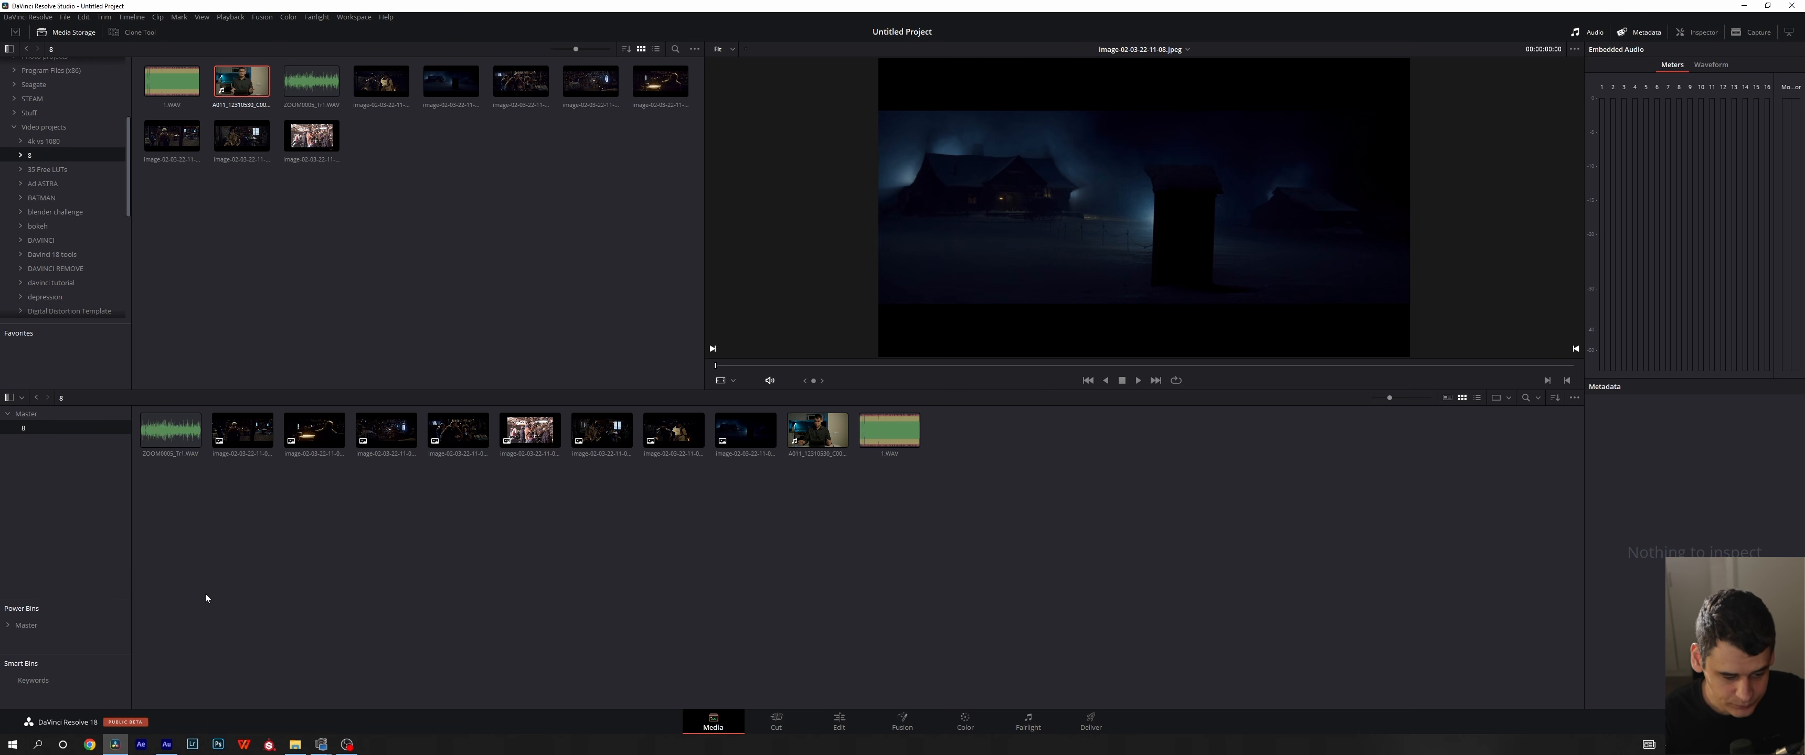
- View the Master bin under Power Bins and return to the project bin holding the imported clips
right_click(69, 638)
left_click(47, 638)
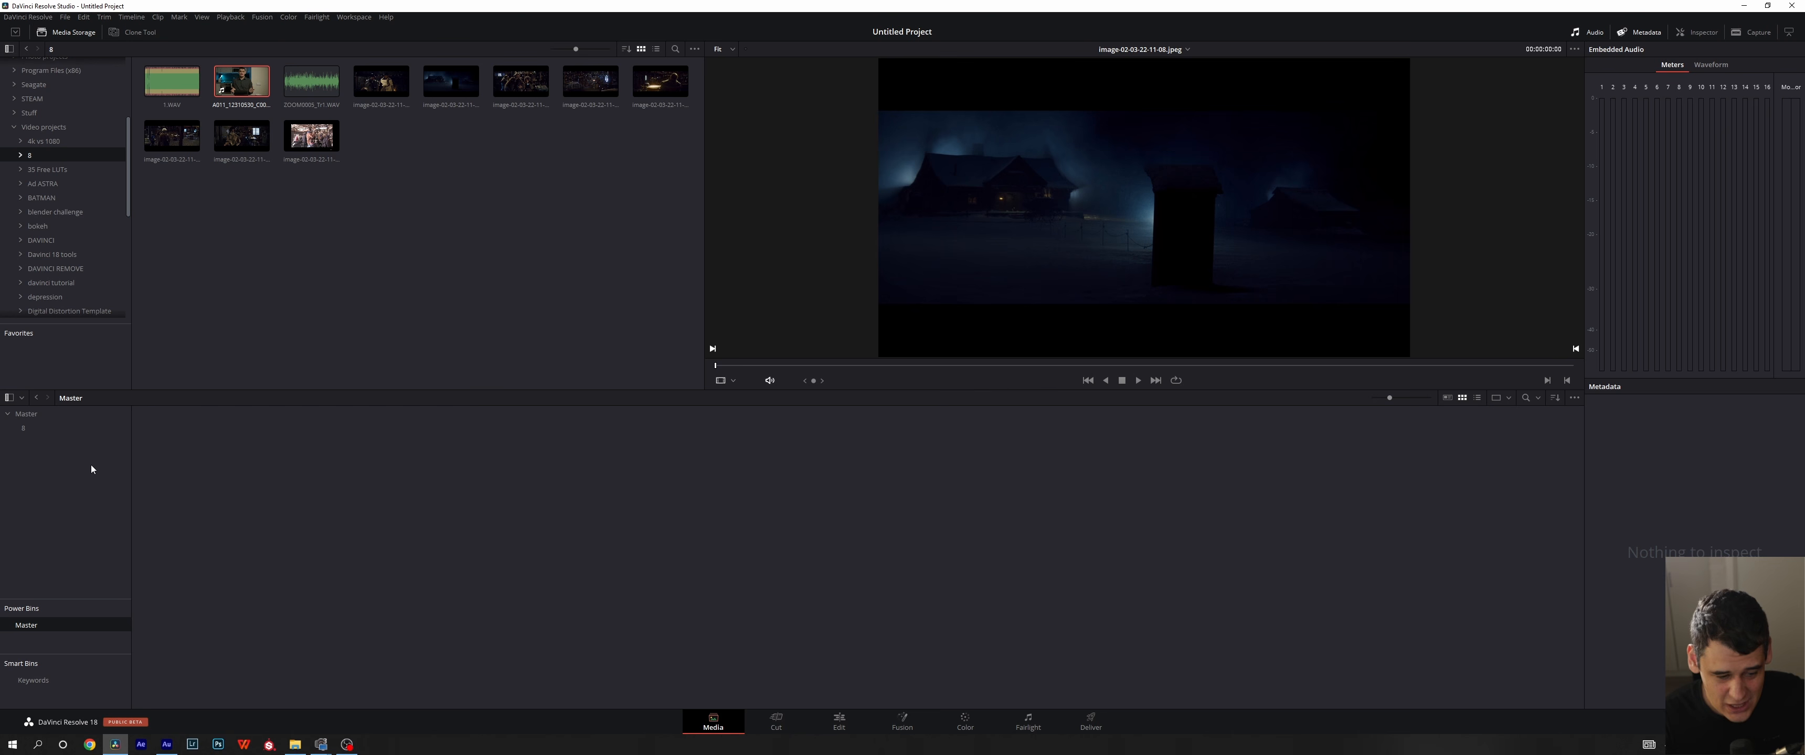
left_click(30, 429)
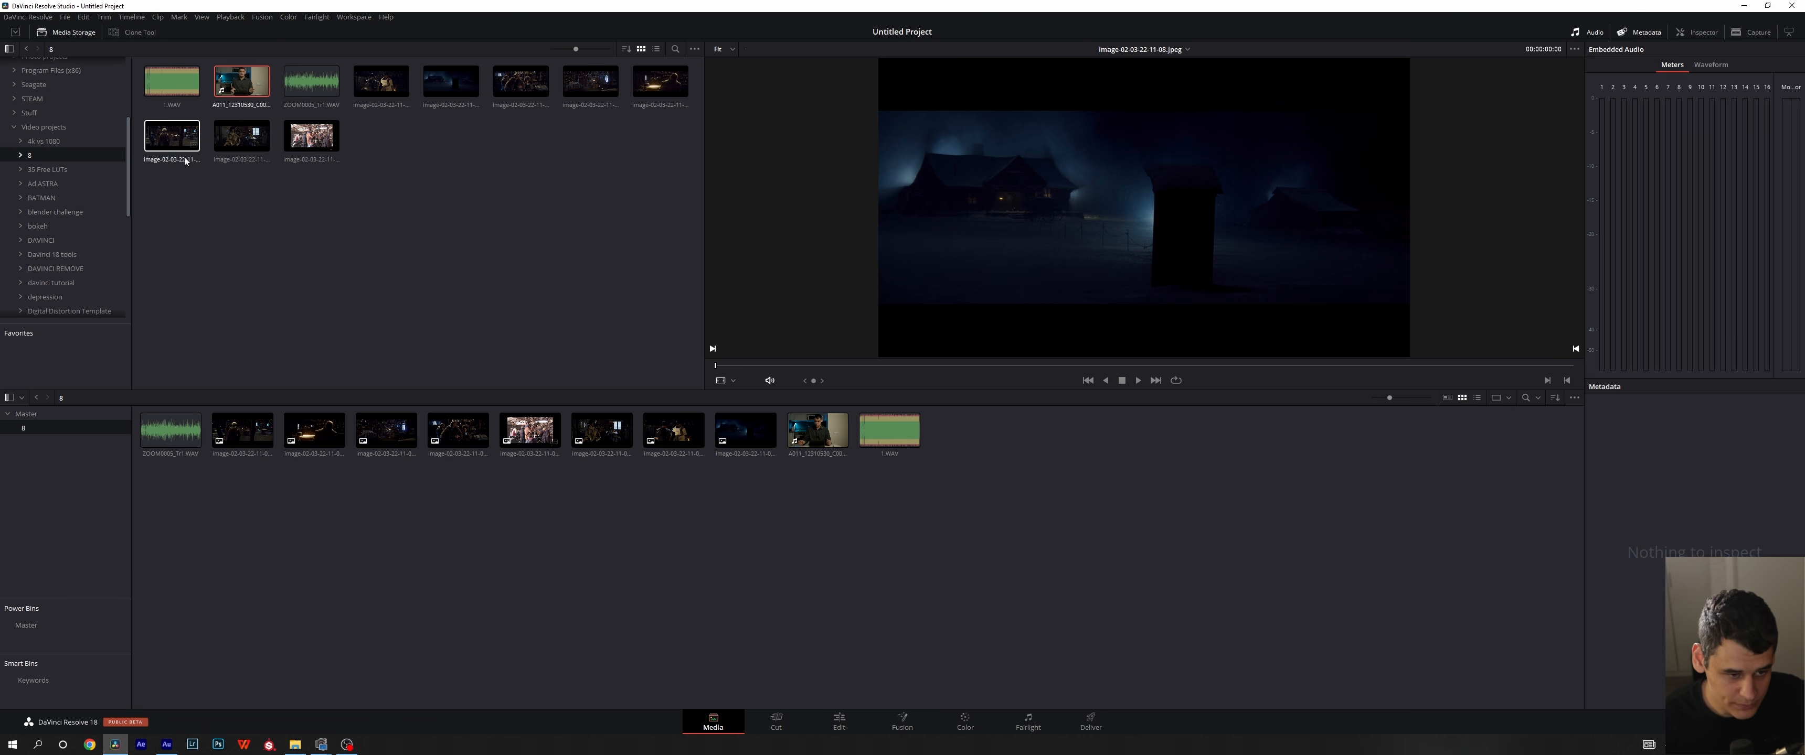
- Hide both the Smart Bins and the Power Bins sections from the media pool's bin list
left_click(199, 17)
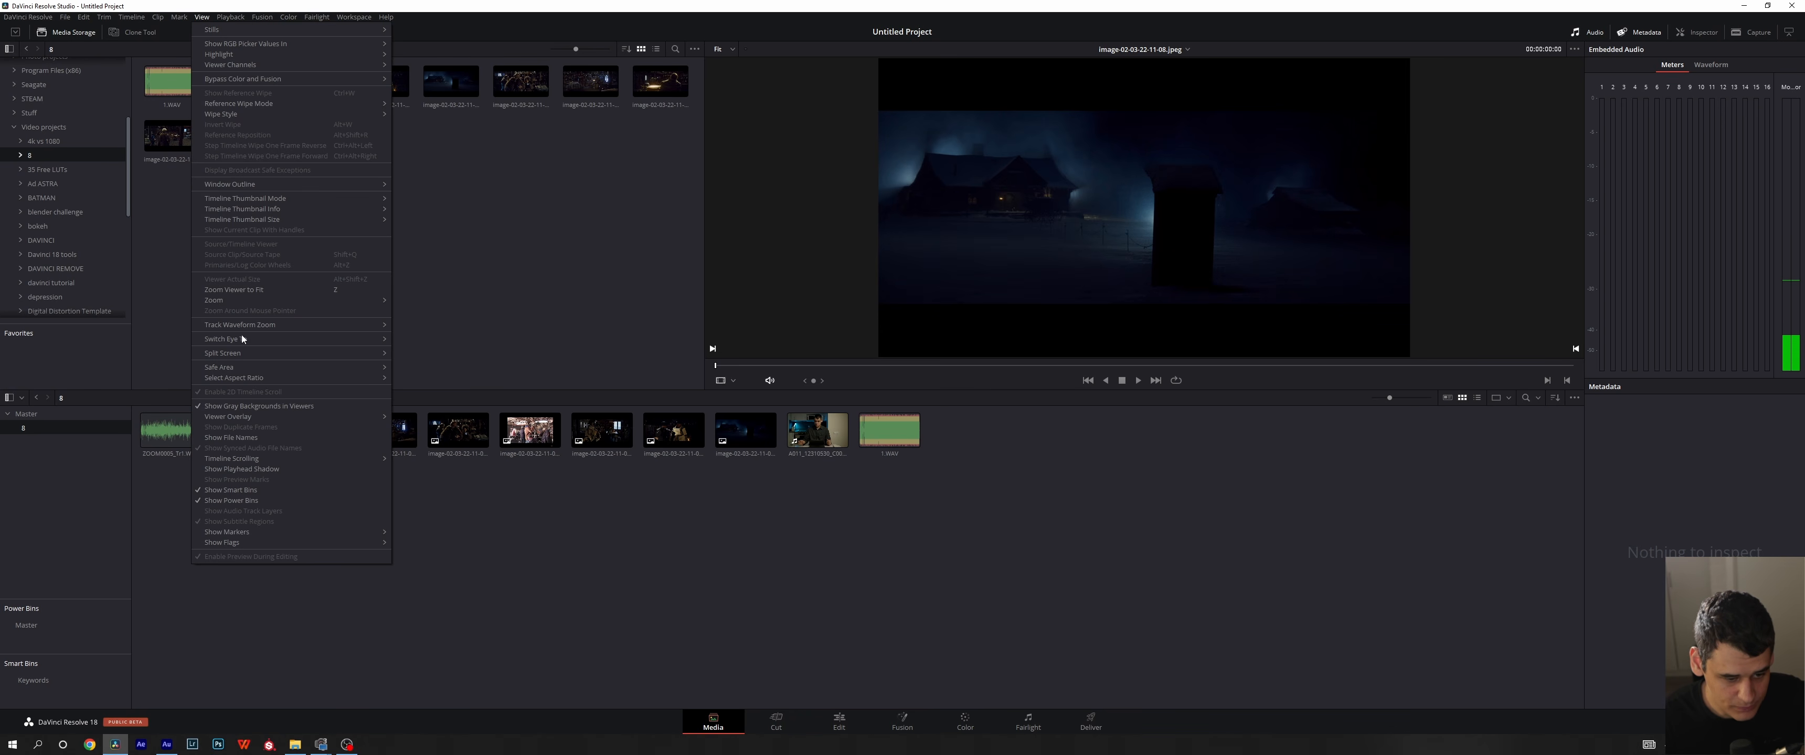
left_click(231, 490)
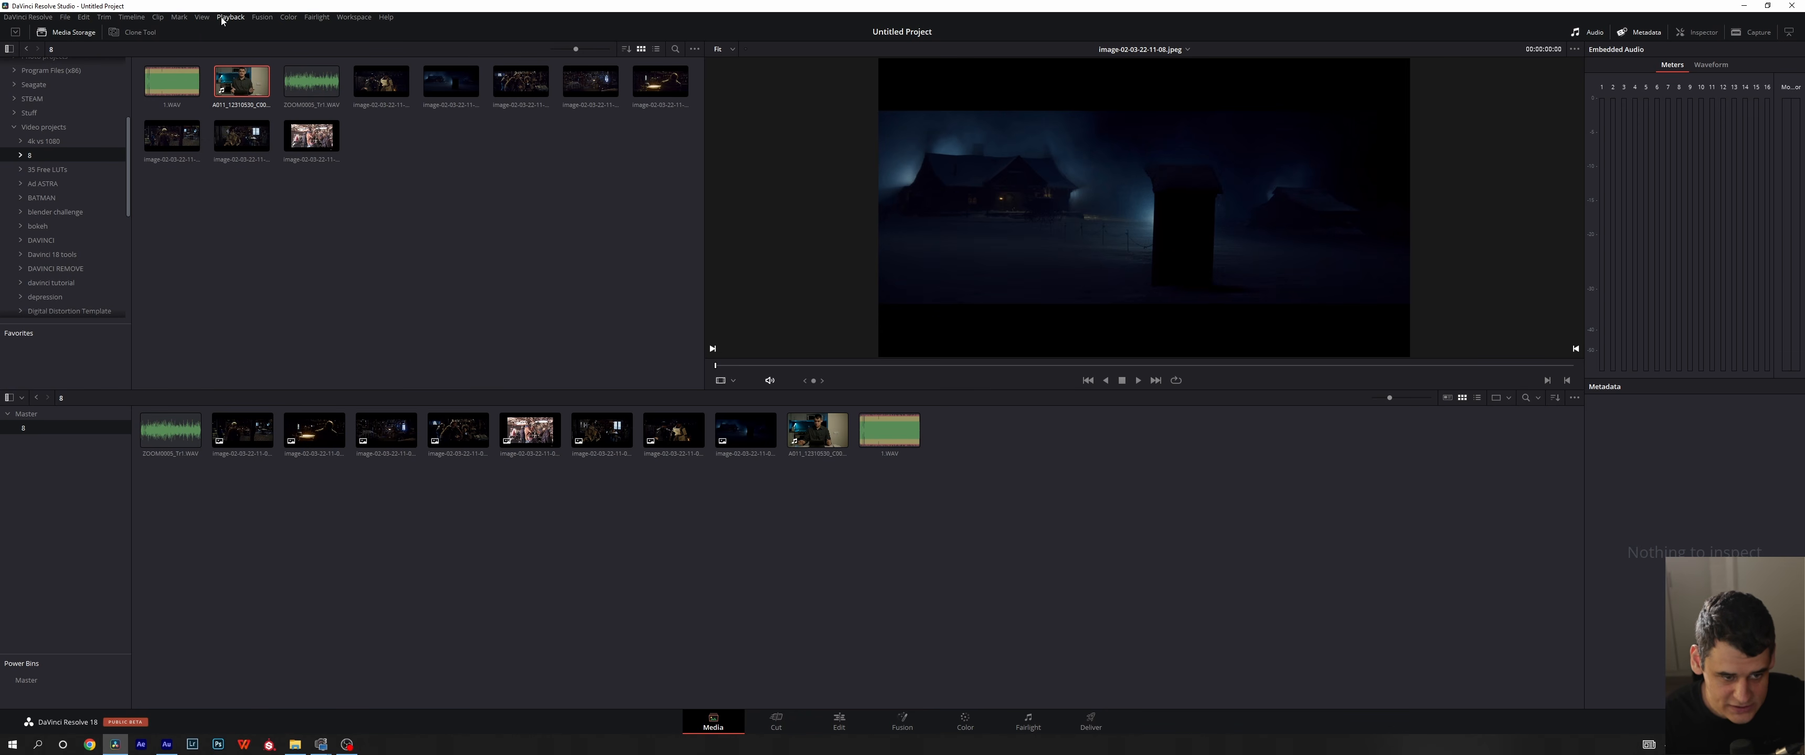
left_click(202, 16)
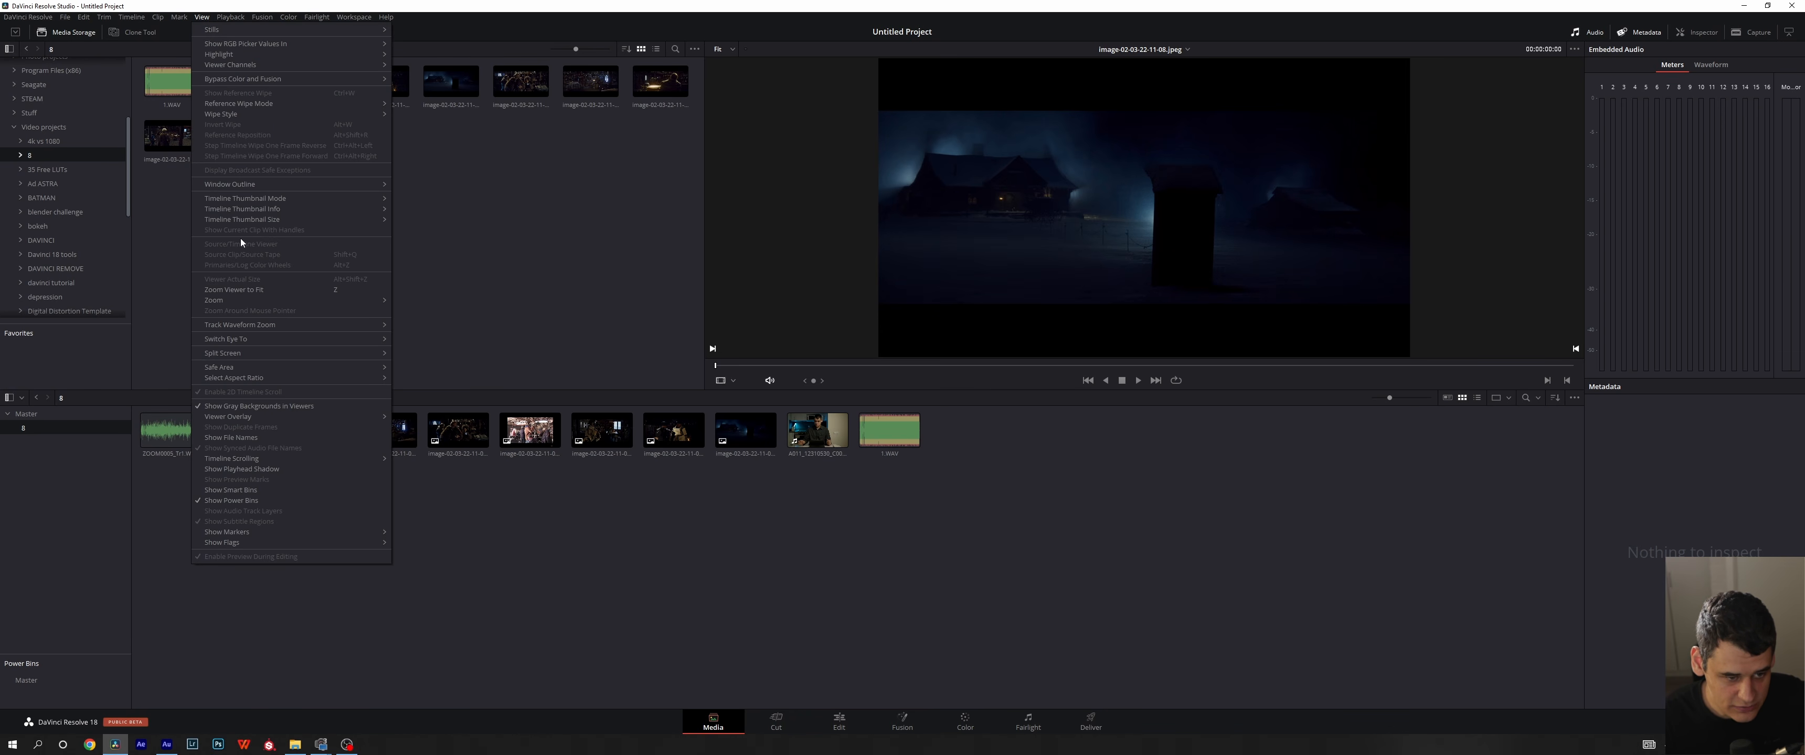
left_click(246, 501)
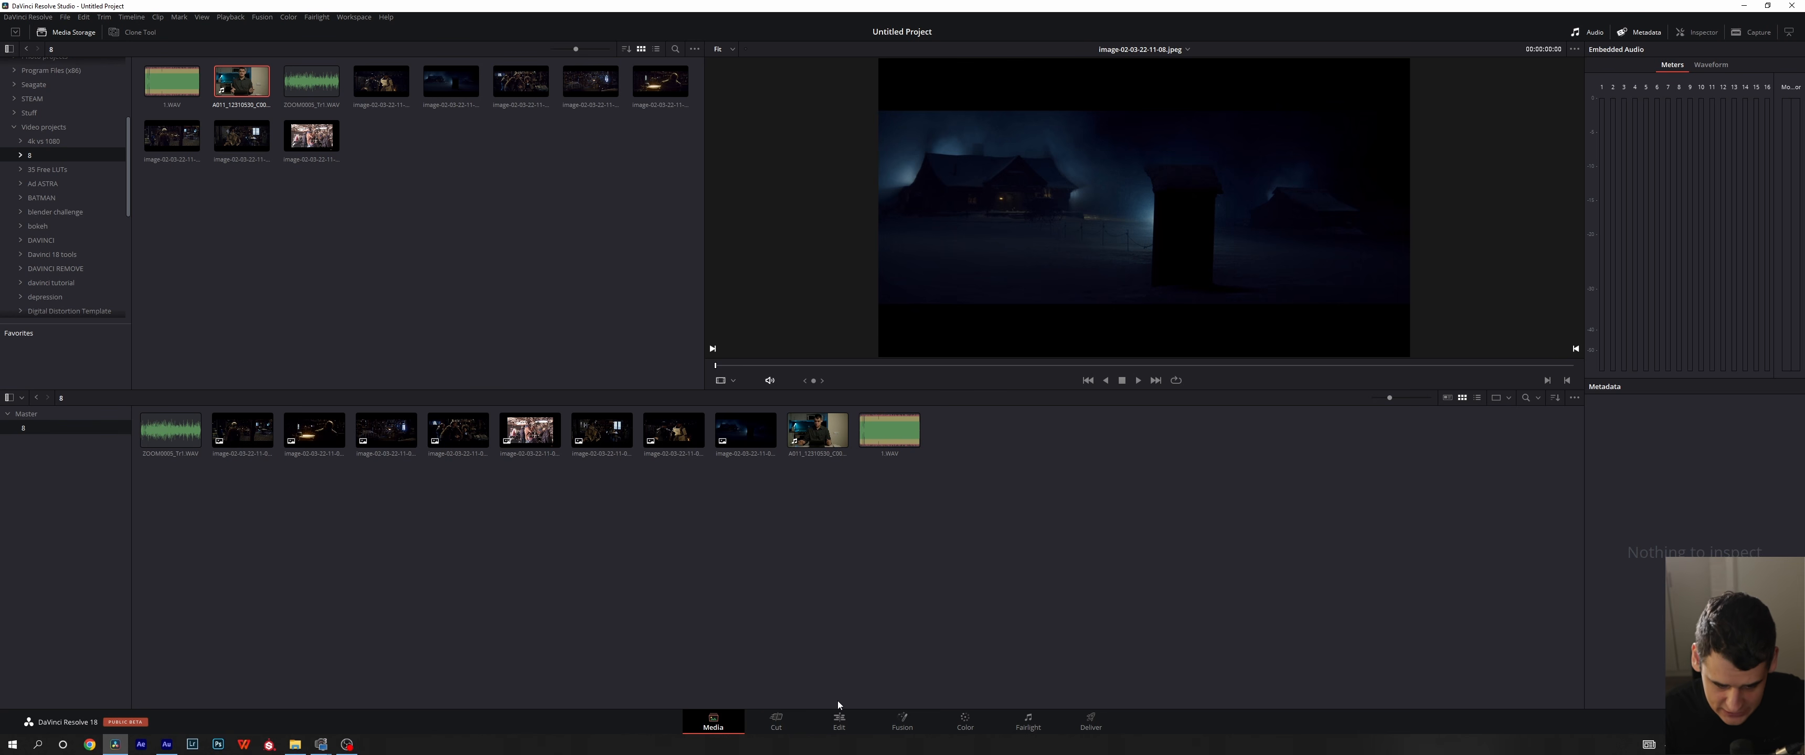
- Create Timeline 1 from the selected bin's clips, keeping the audio track type based on selected media and the project settings
right_click(403, 542)
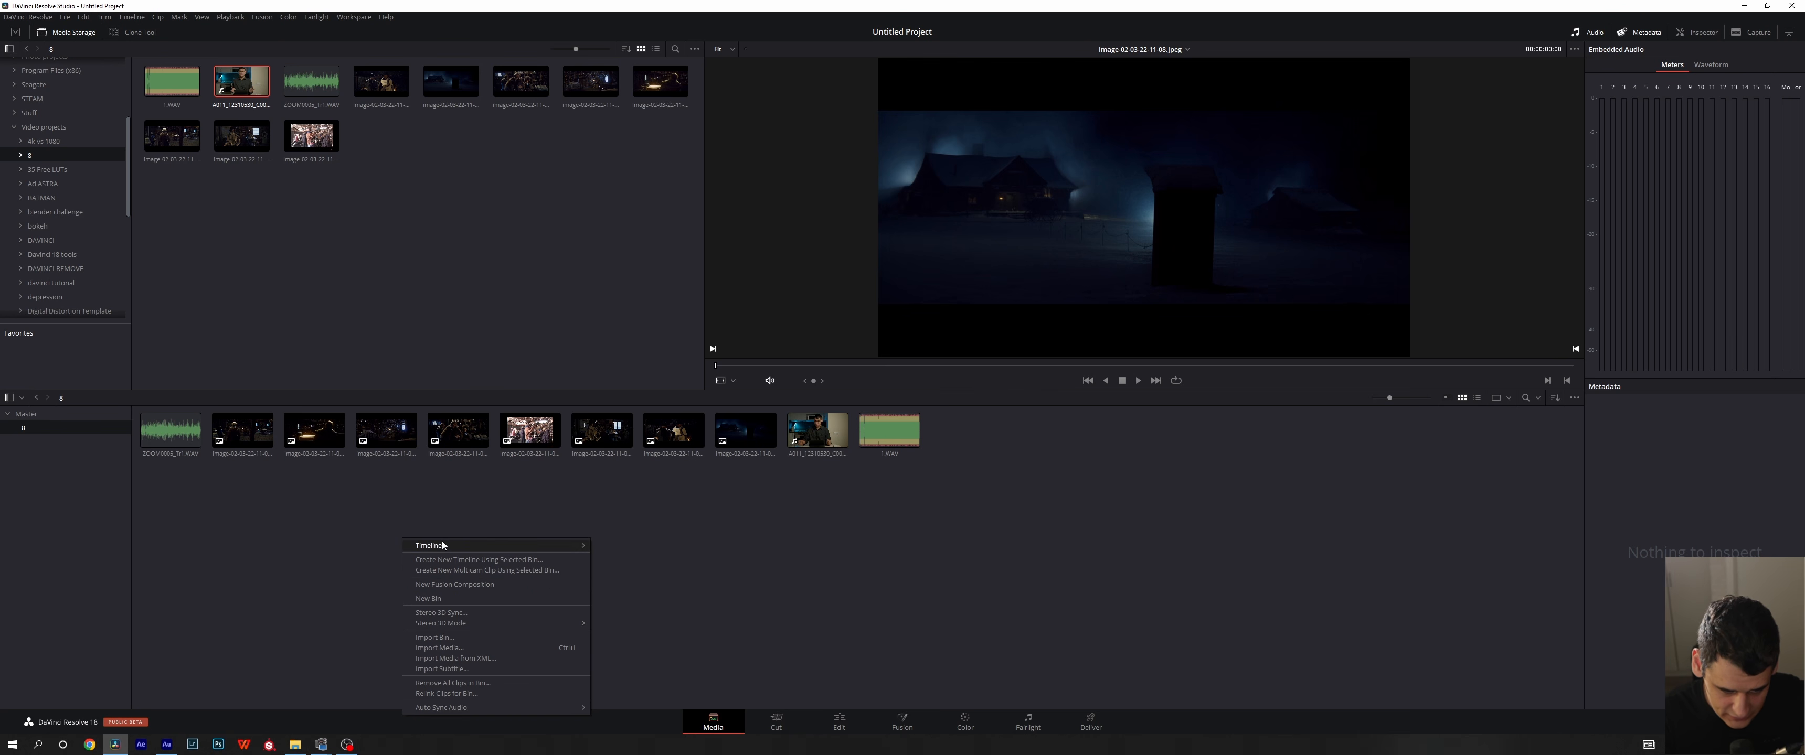
mouse_move(442, 544)
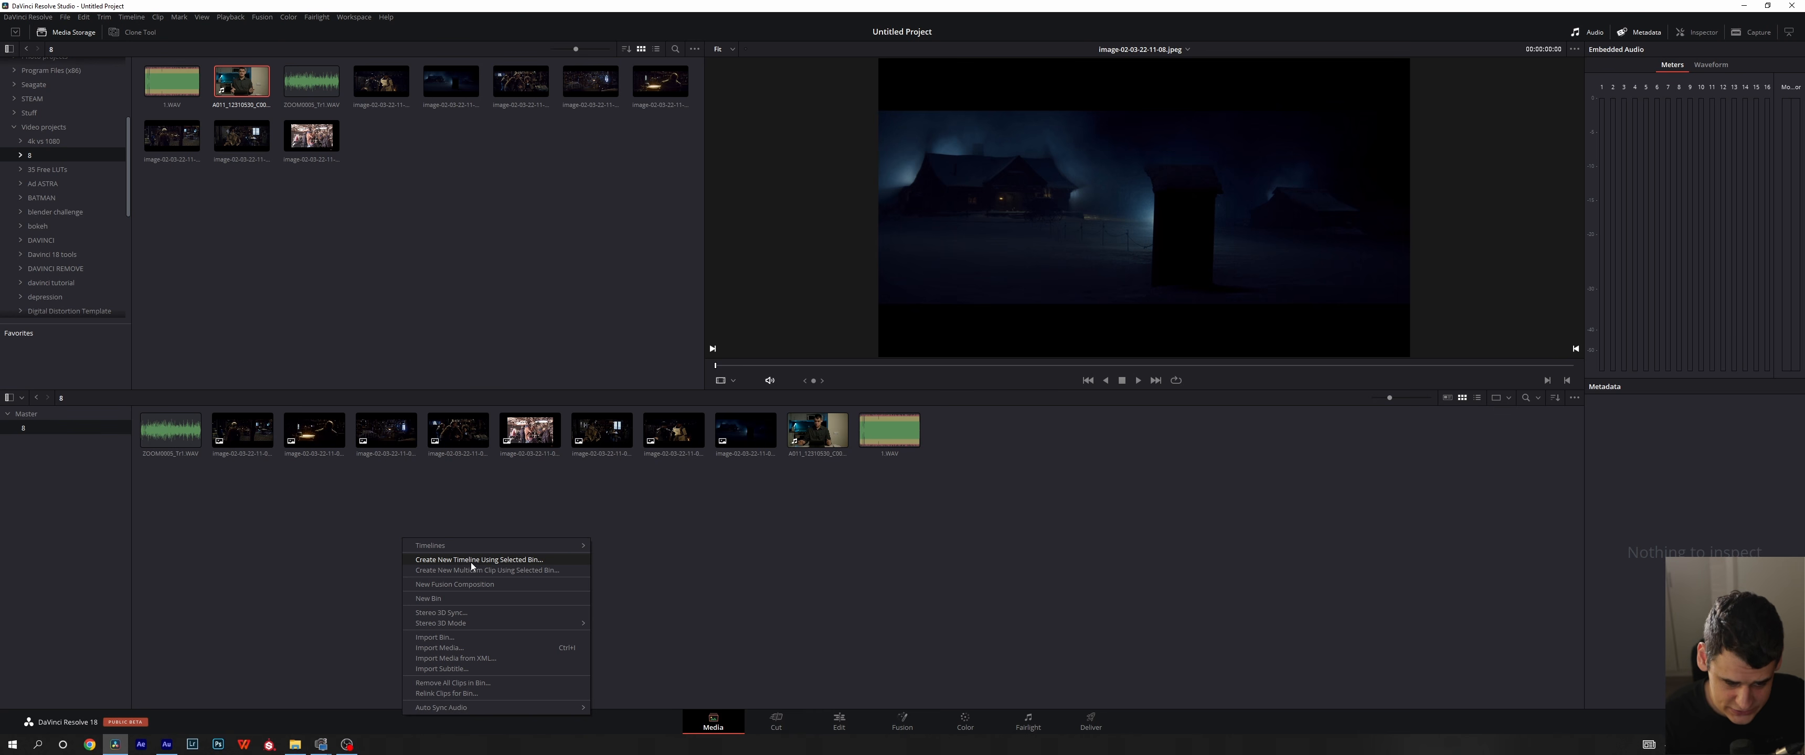
left_click(471, 561)
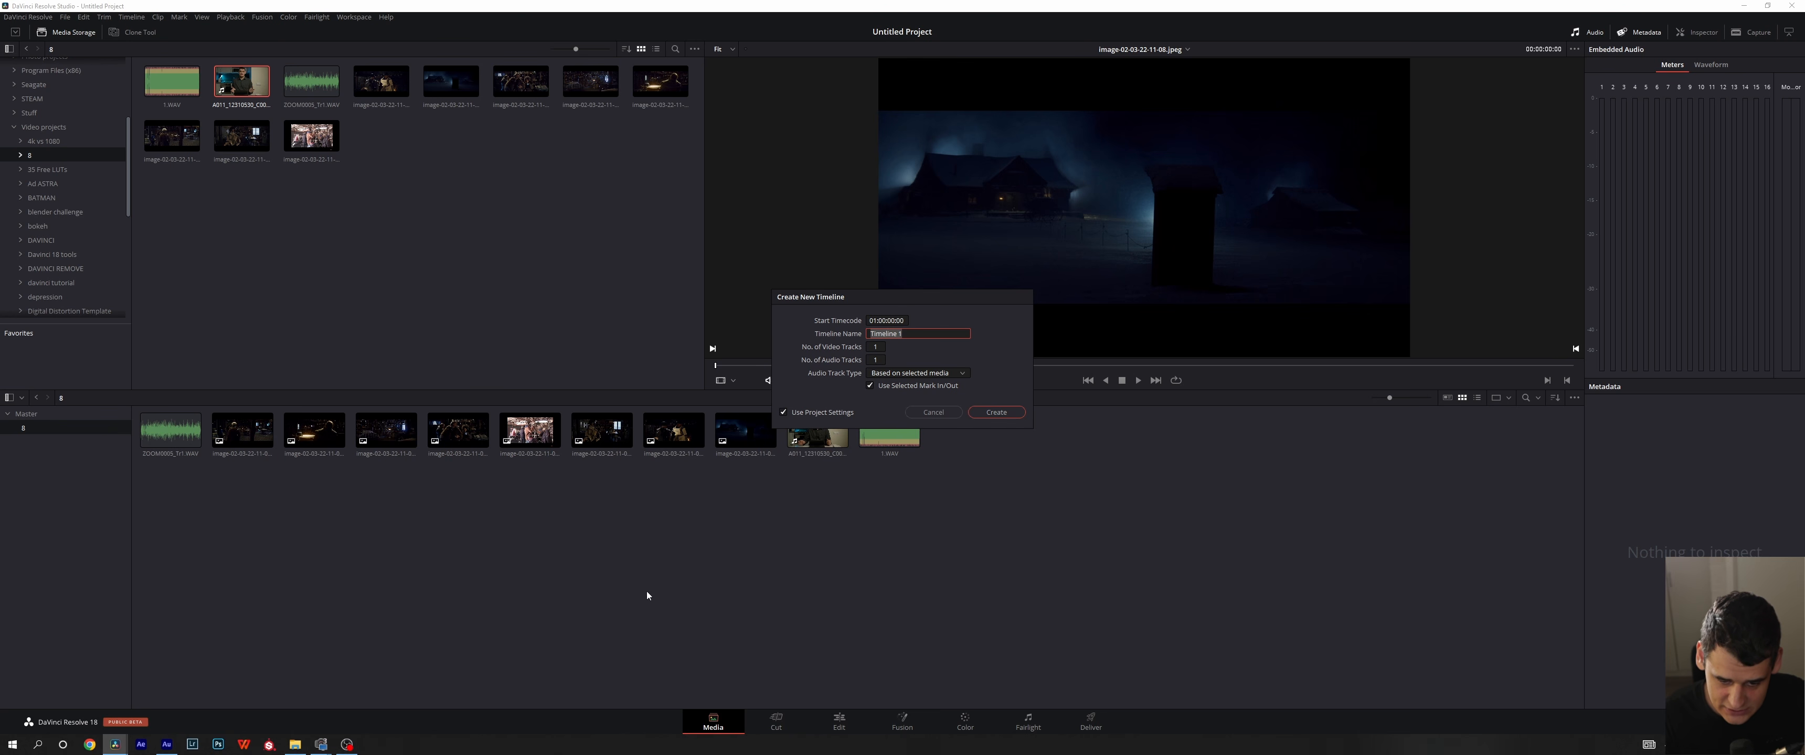
left_click(944, 374)
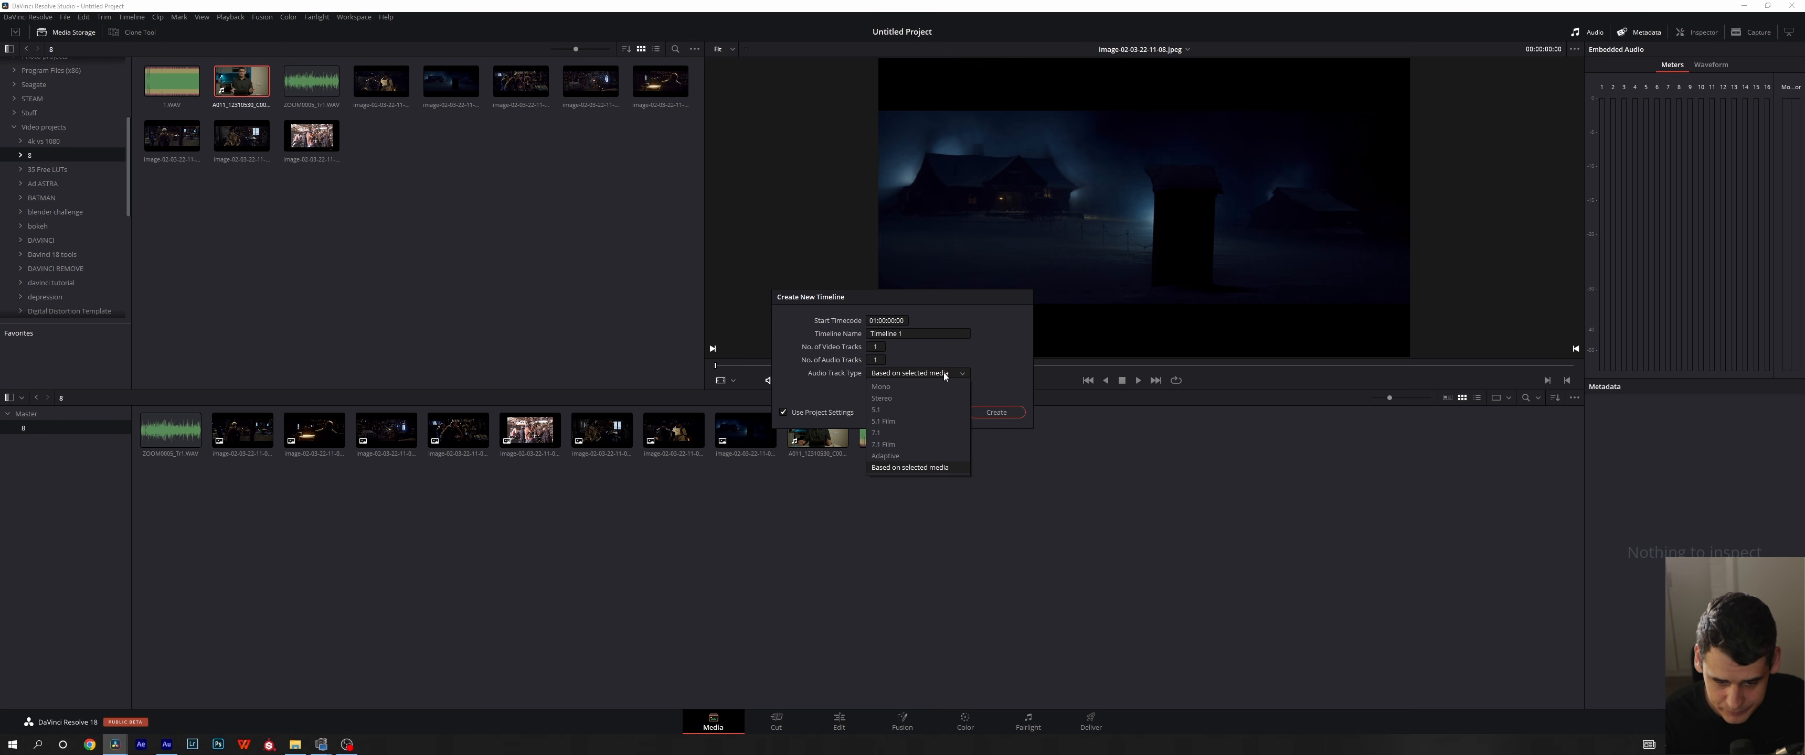
left_click(944, 374)
left_click(996, 412)
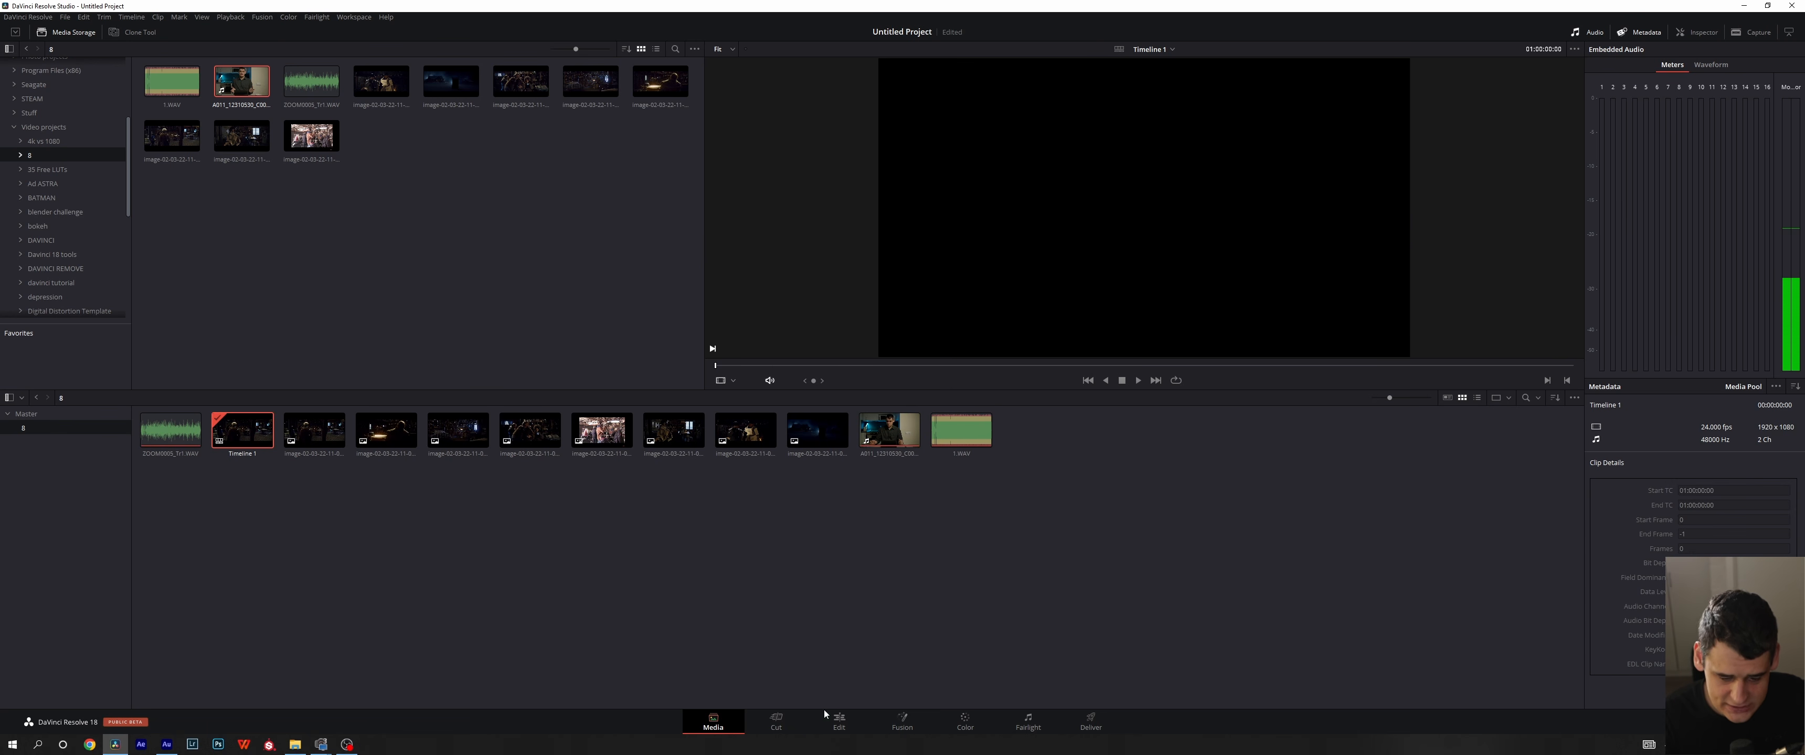
- Show Timeline 1 on the Edit page, hide the media pool there, and look over the clips along the tracks
left_click(839, 722)
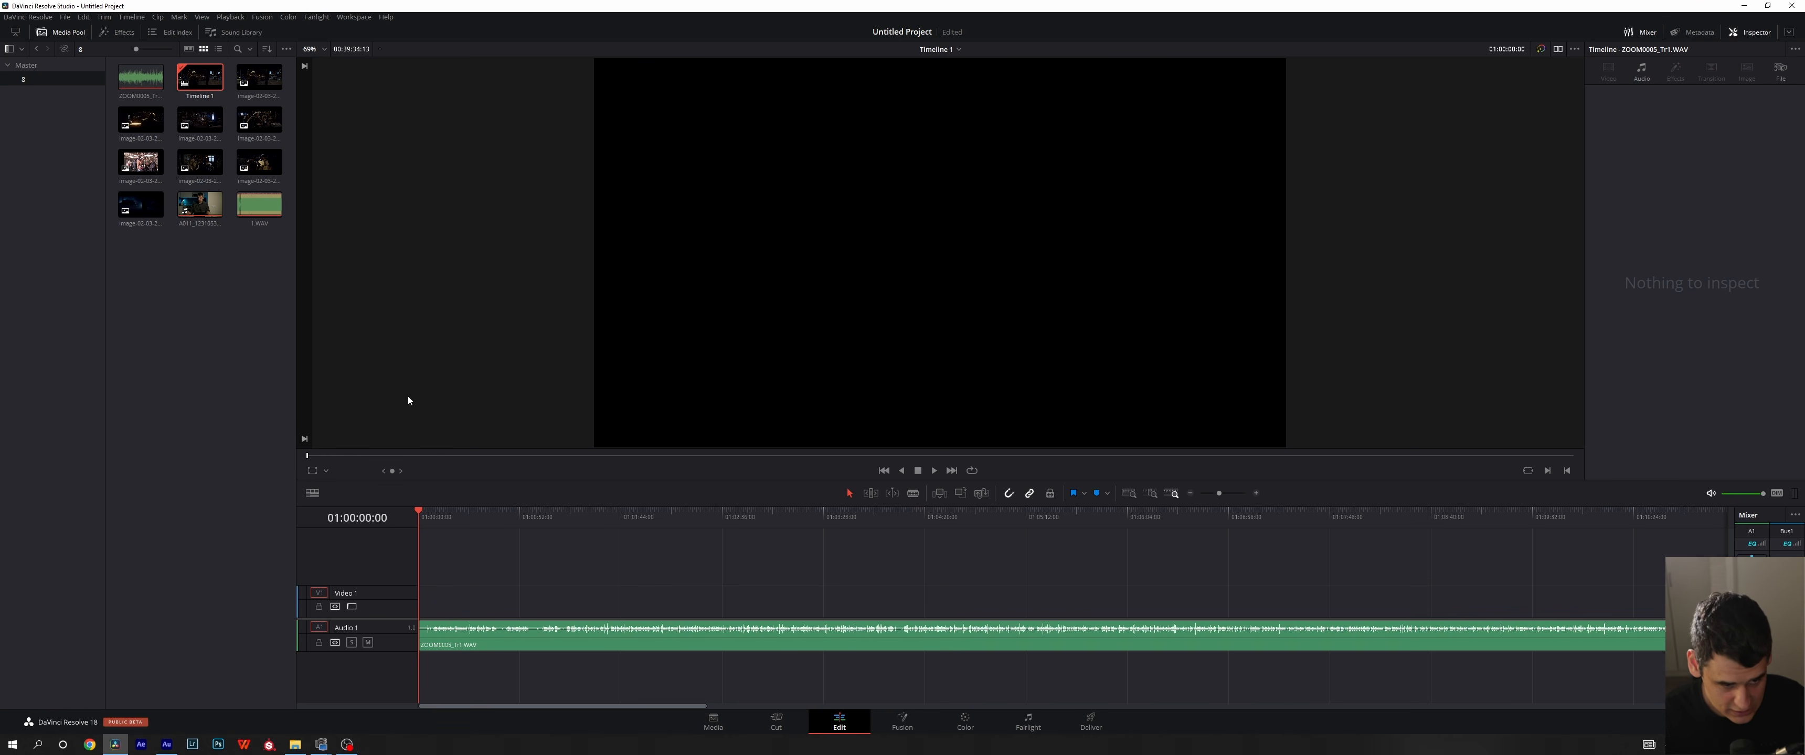
left_click(61, 32)
scroll(645, 617, "down", 10)
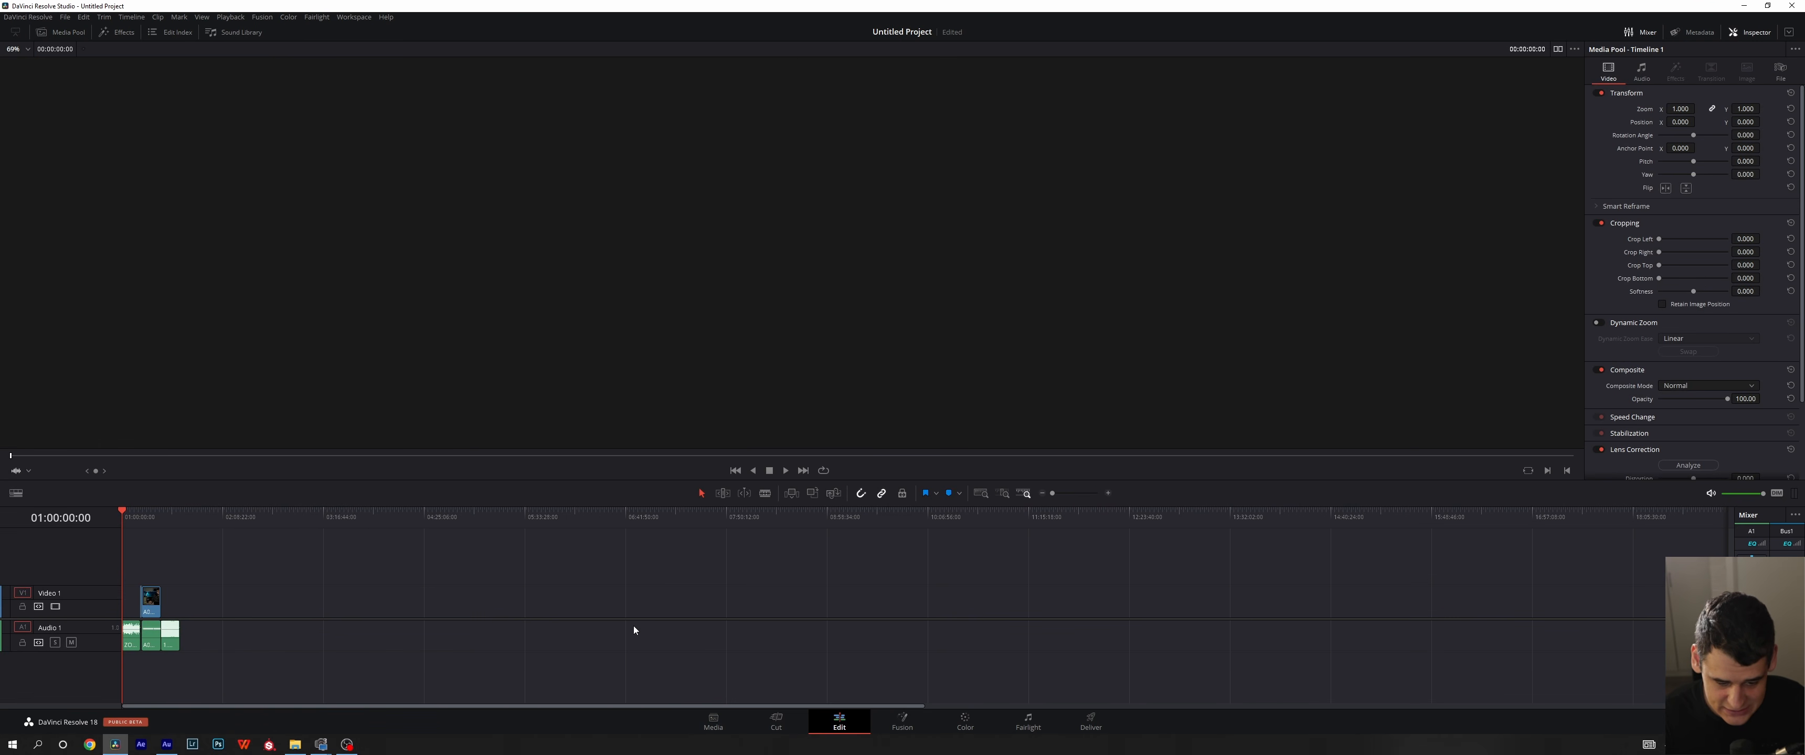
scroll(635, 627, "up", 5)
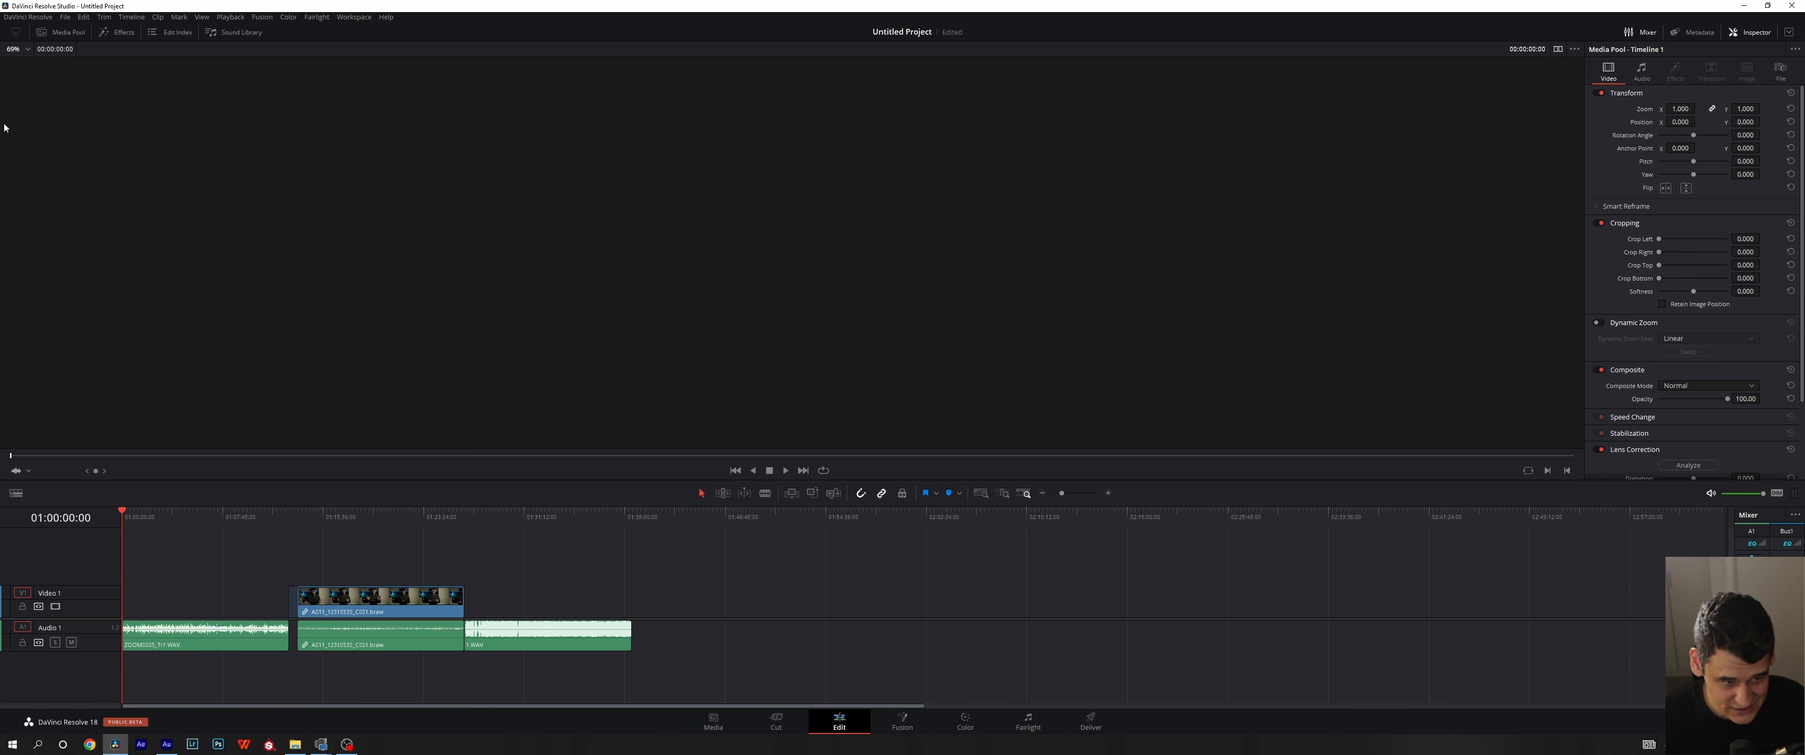
- Return to the Media page and delete Timeline 1 from the media pool
left_click(713, 722)
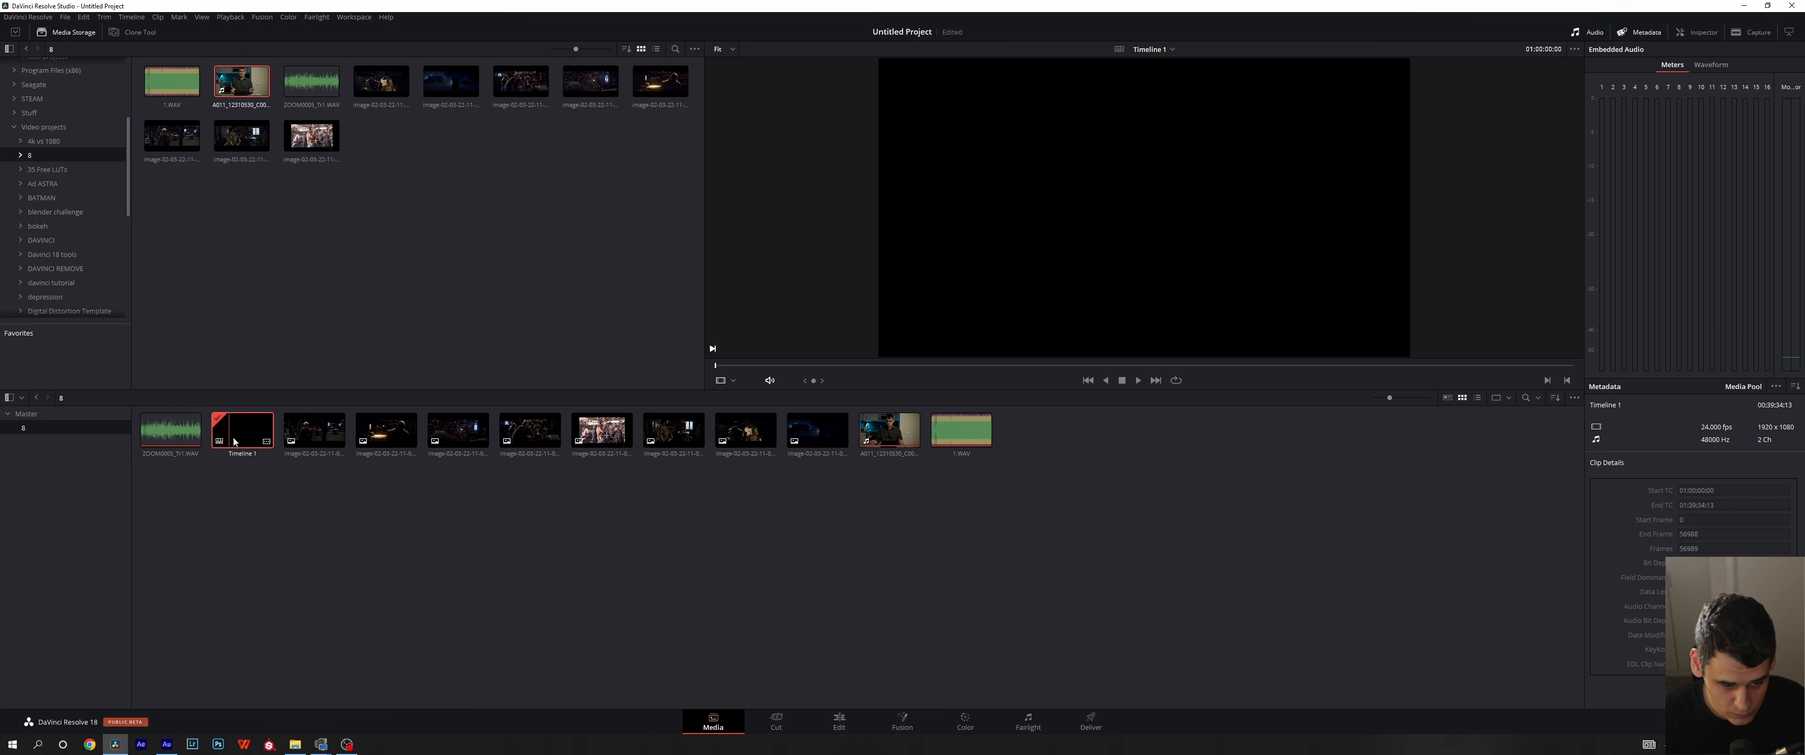
key("Delete")
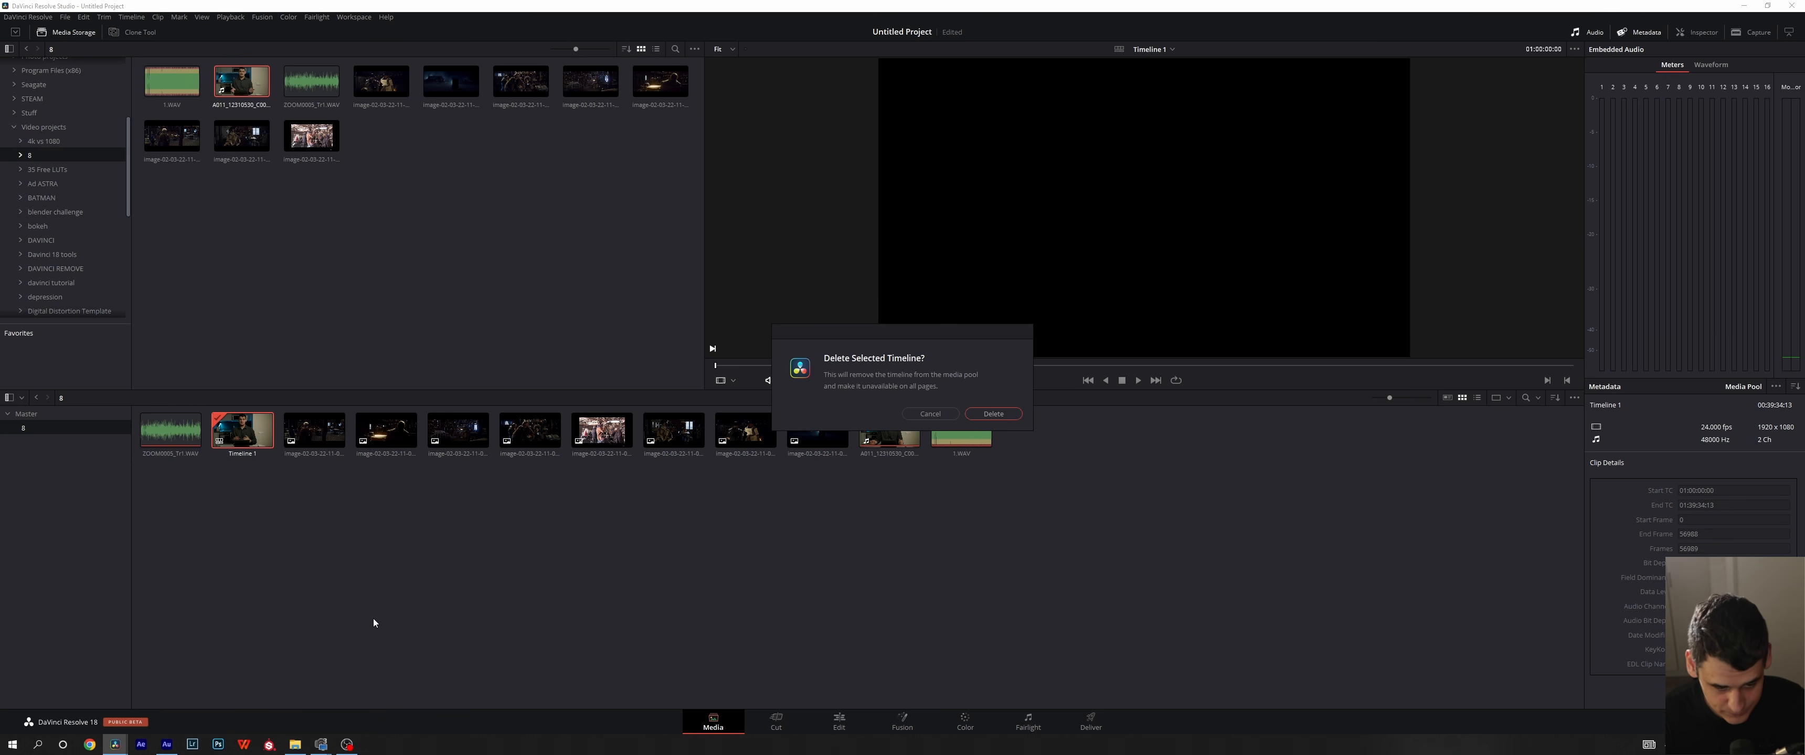
left_click(988, 416)
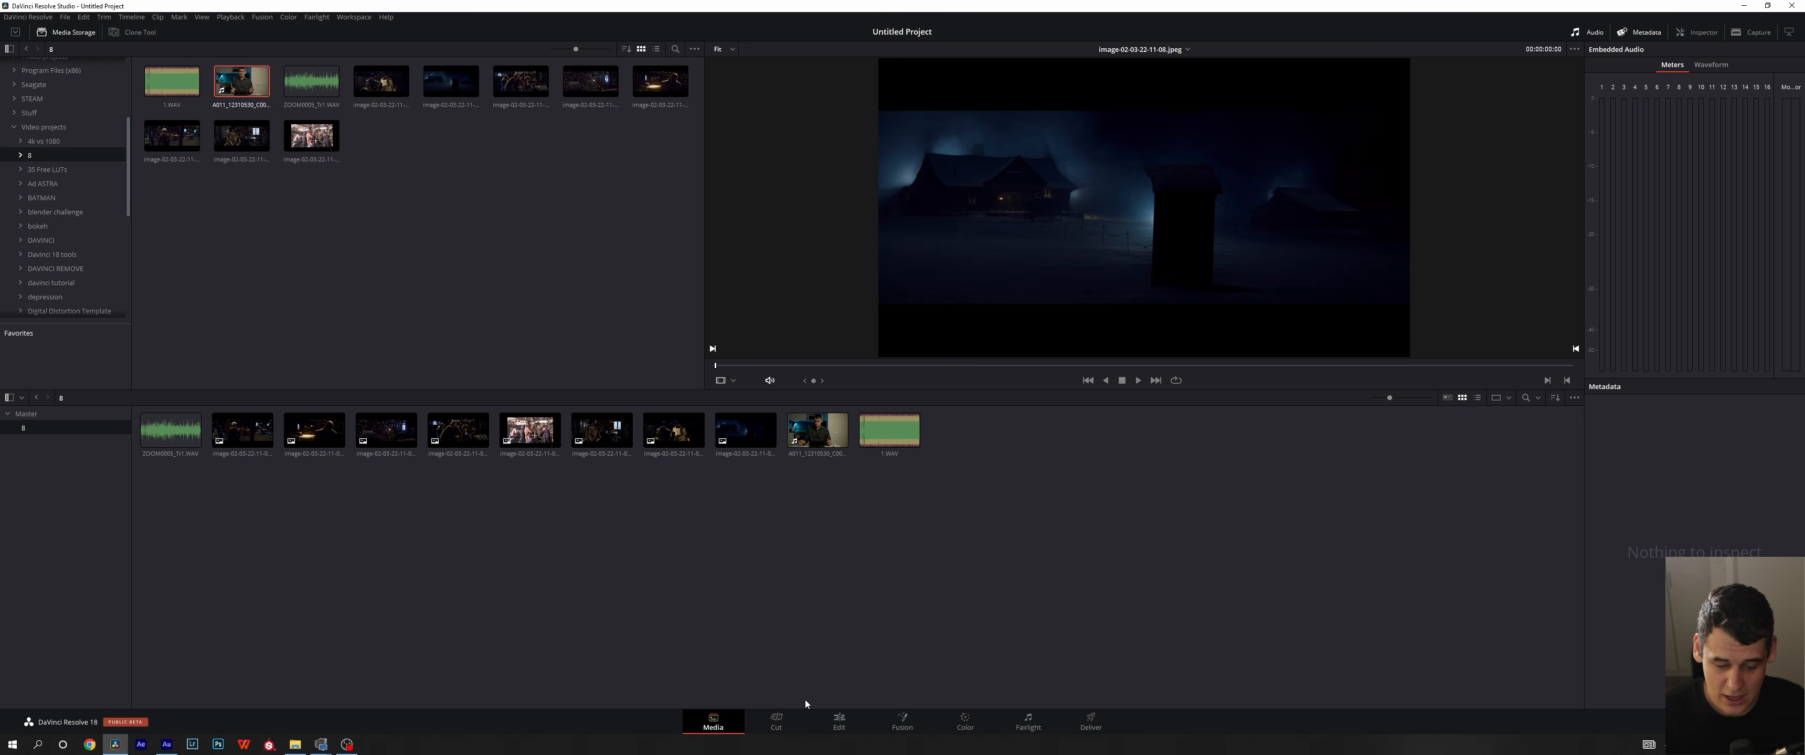
- Show the media pool on the Edit page and create a timeline from the A011_12310530_C001.braw clip
left_click(839, 722)
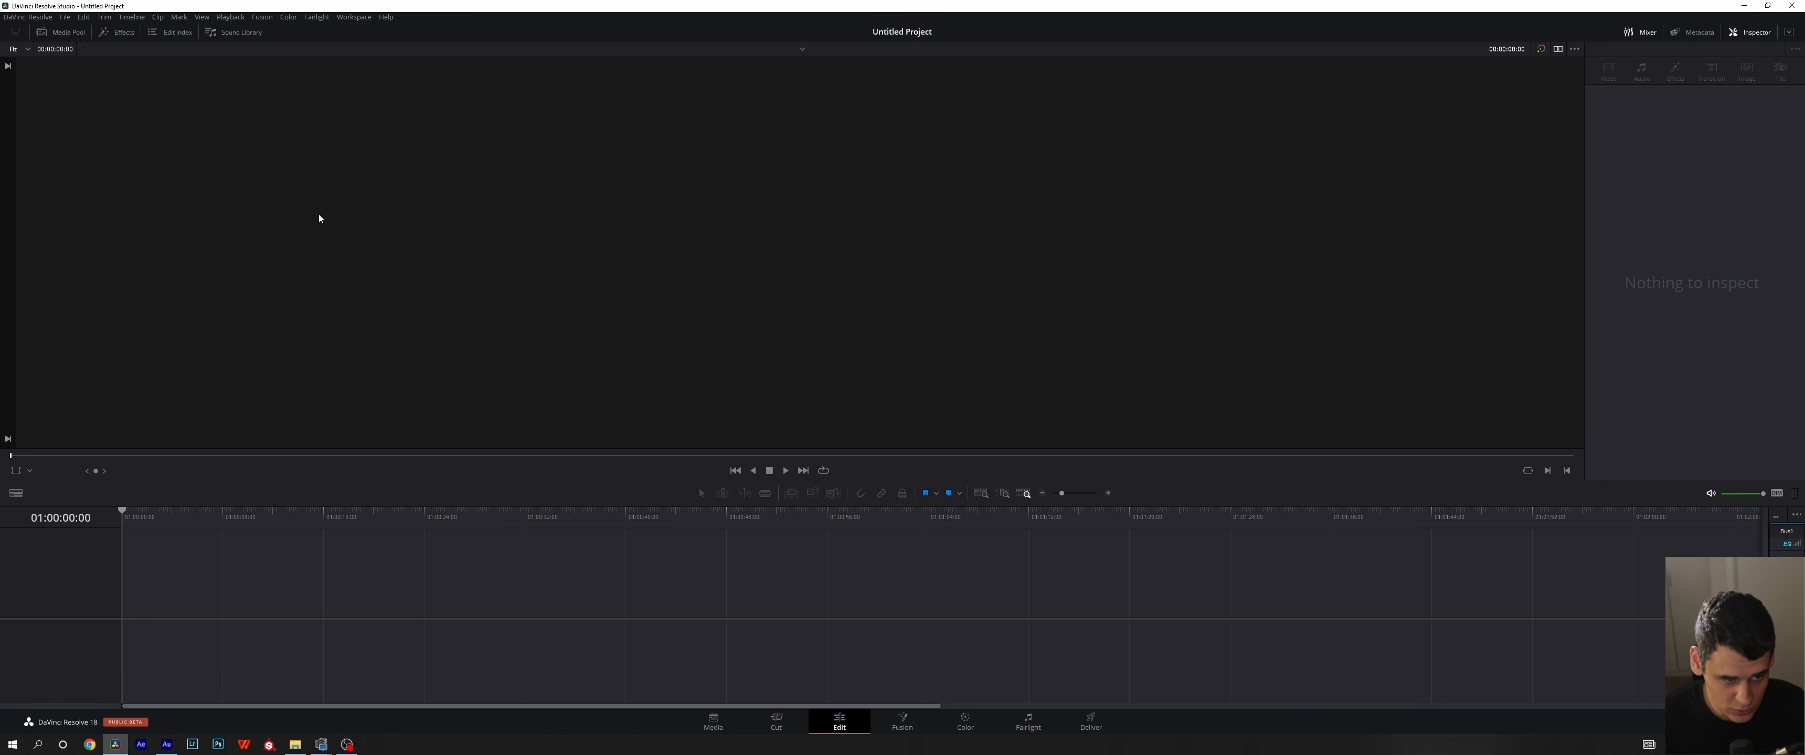
left_click(43, 32)
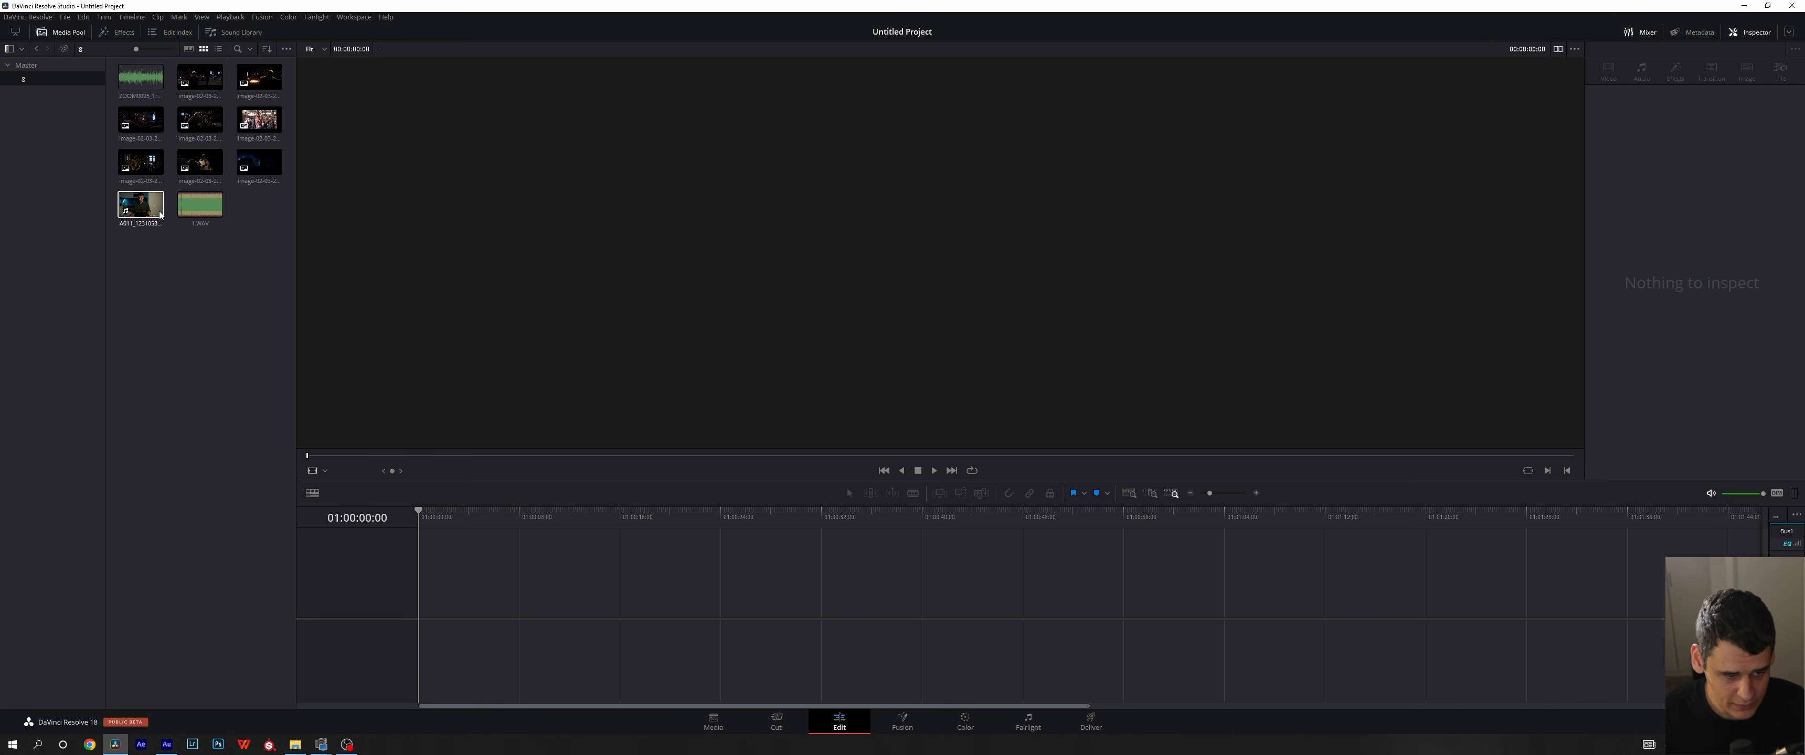
left_click(141, 211)
left_click_drag(440, 572, 441, 582)
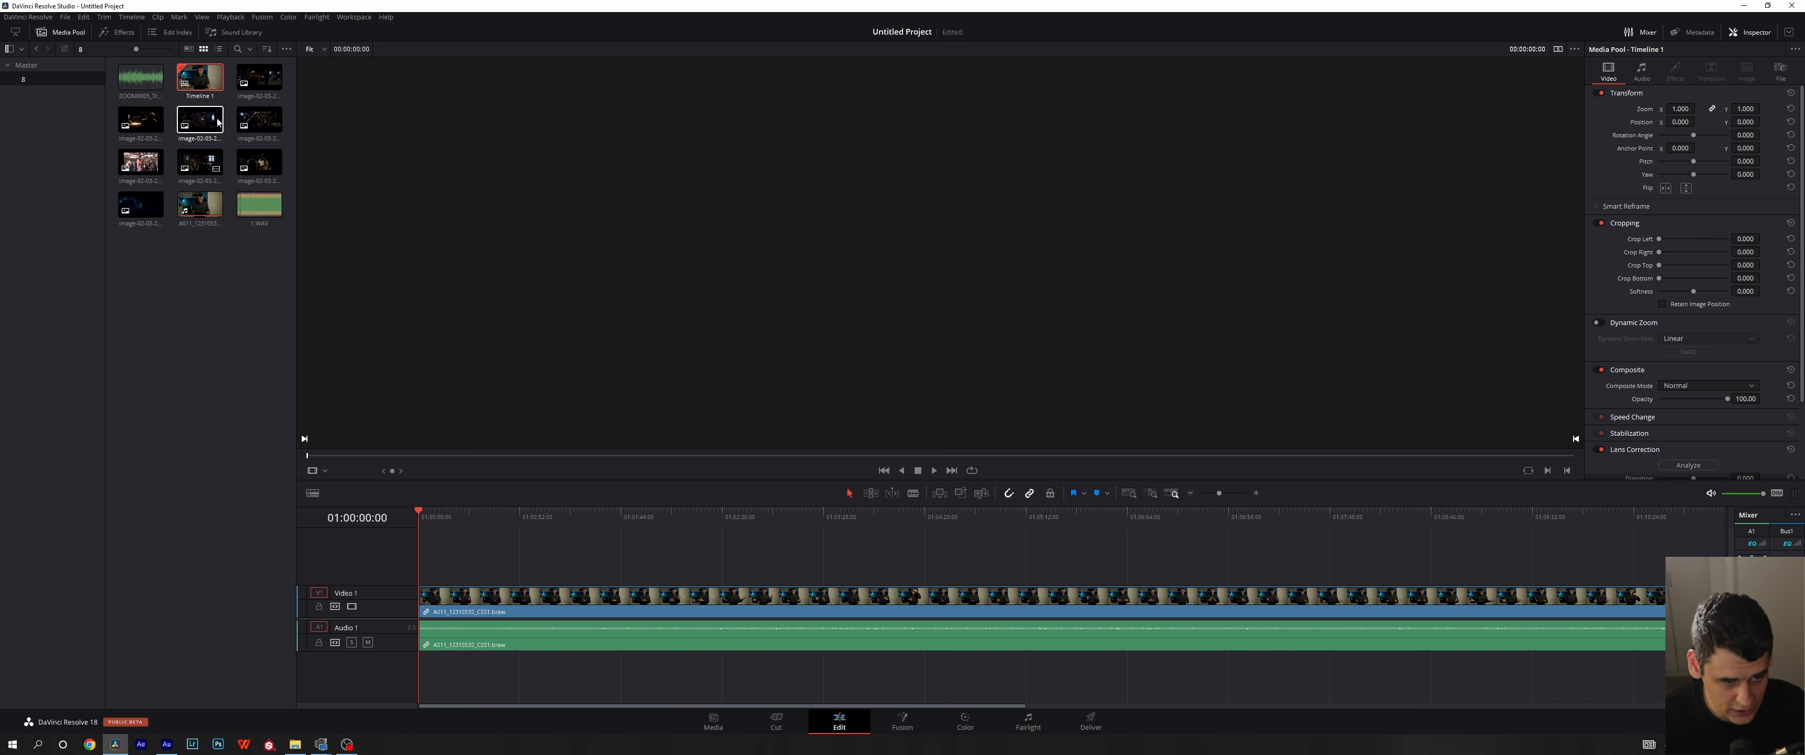
- Load the A011_12310530_C001.braw clip from the media pool into the source viewer in Source mode
double_click(195, 206)
left_click(194, 206)
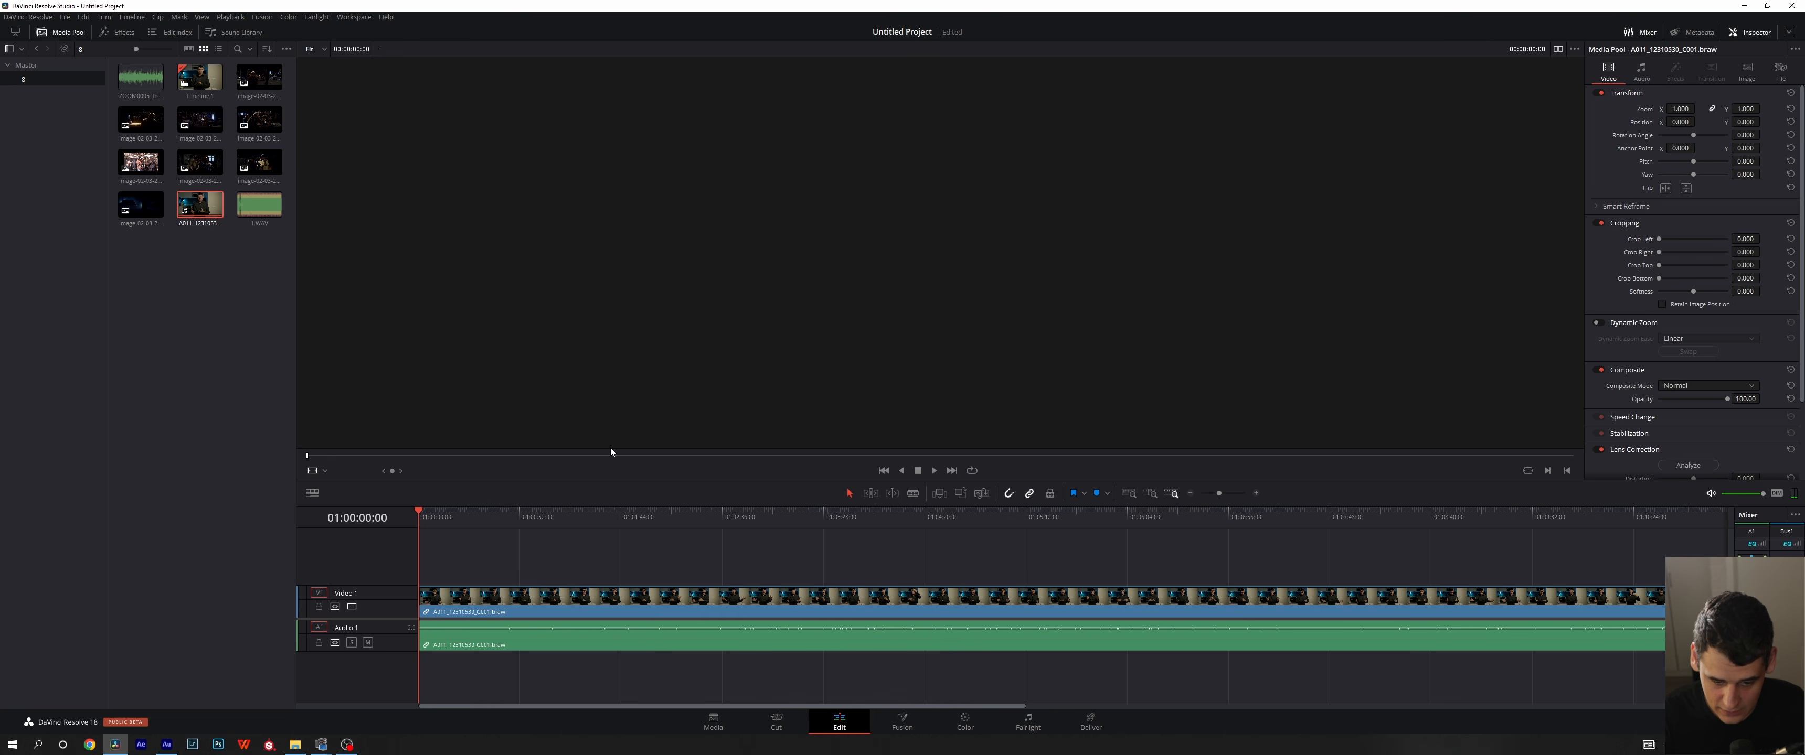
left_click(324, 468)
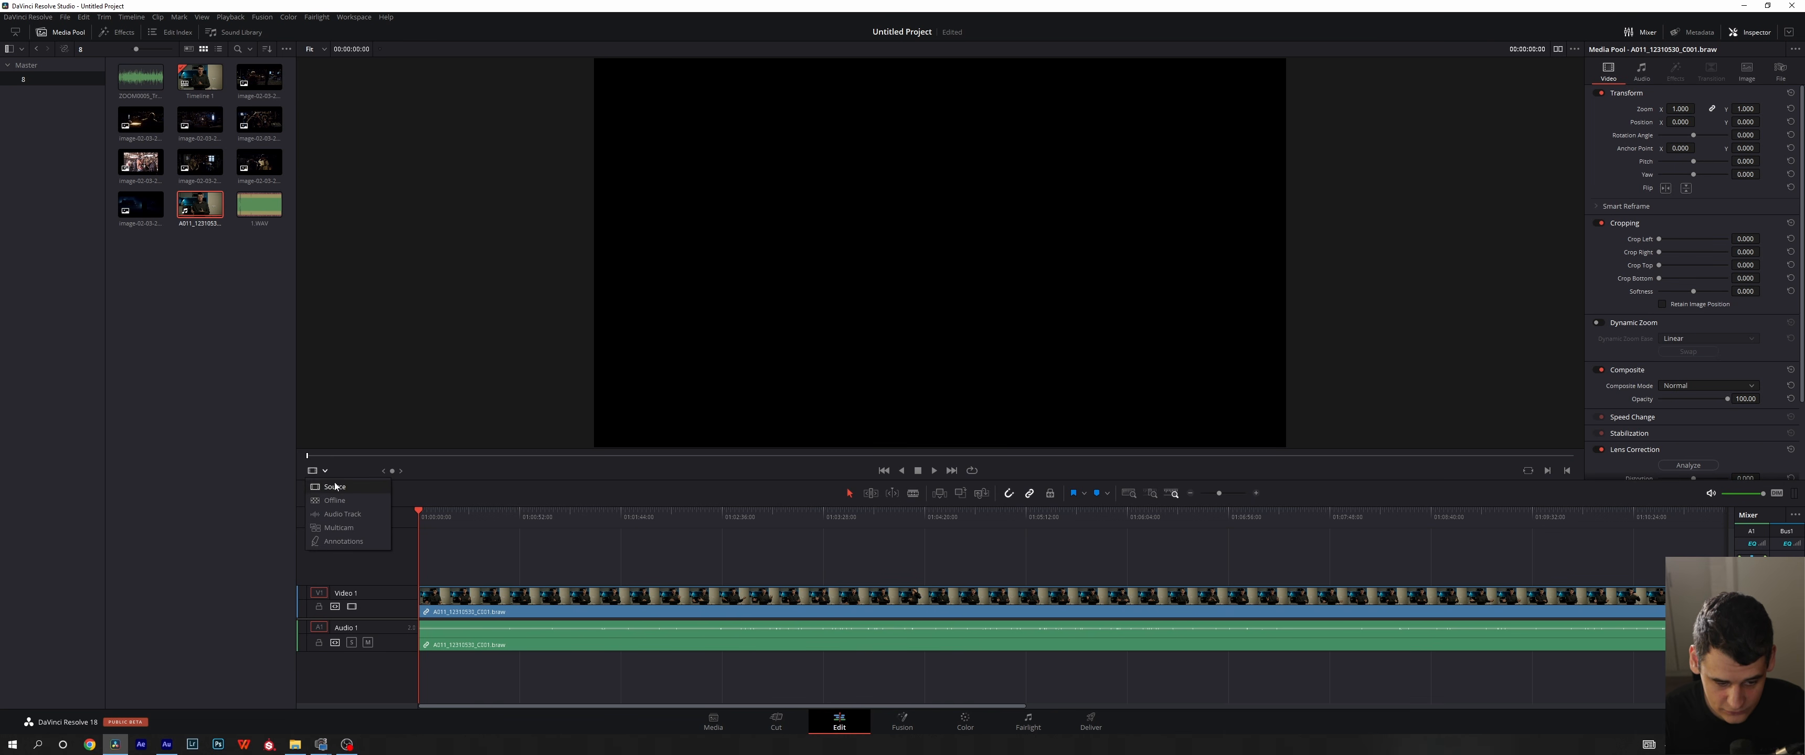
left_click(638, 505)
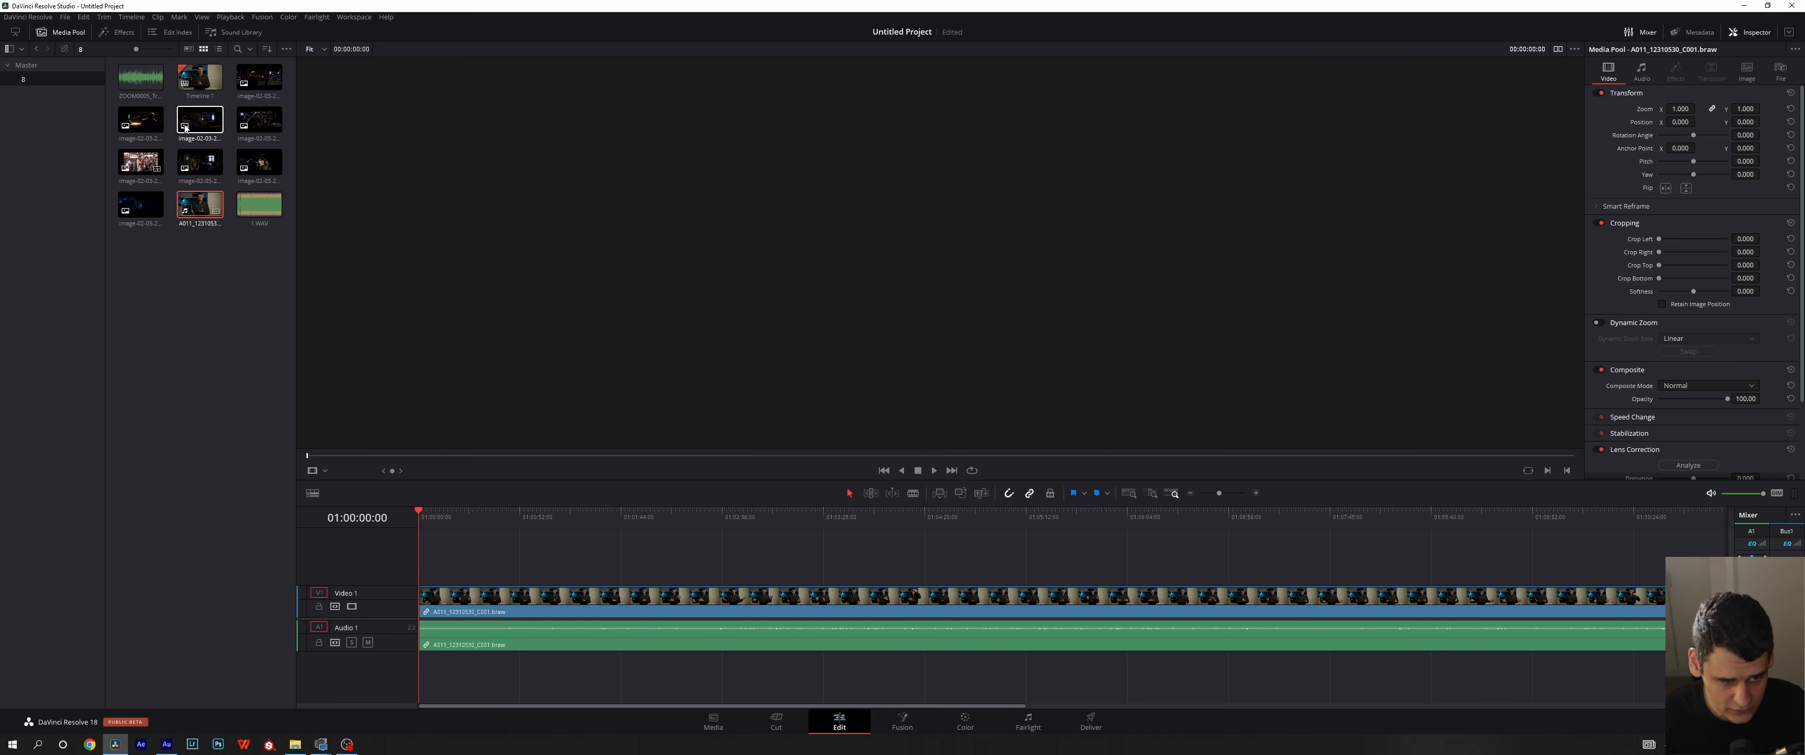
left_click(324, 471)
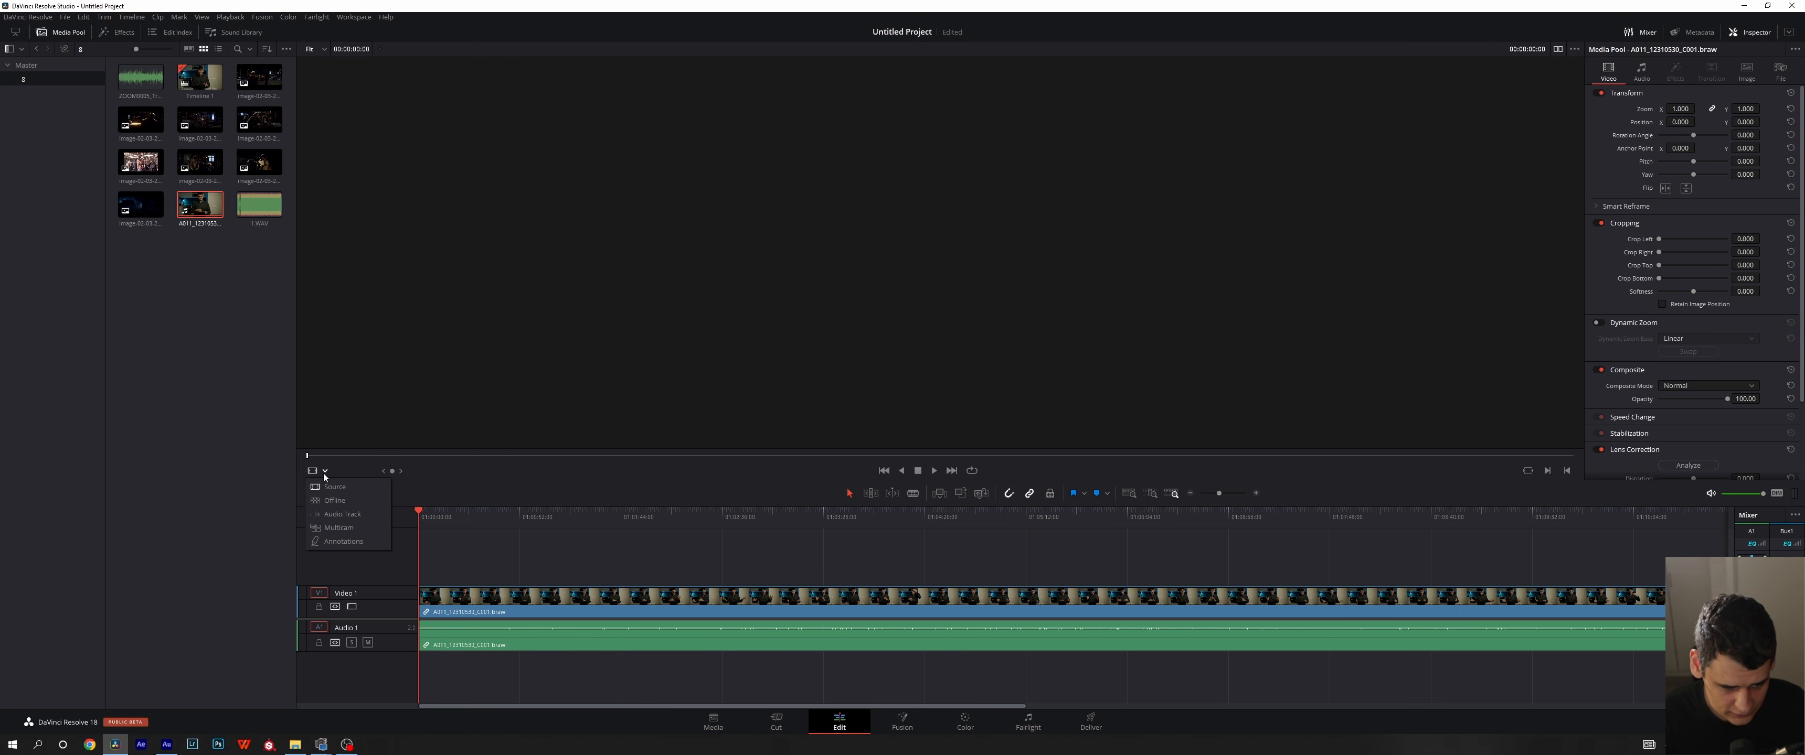
left_click(335, 487)
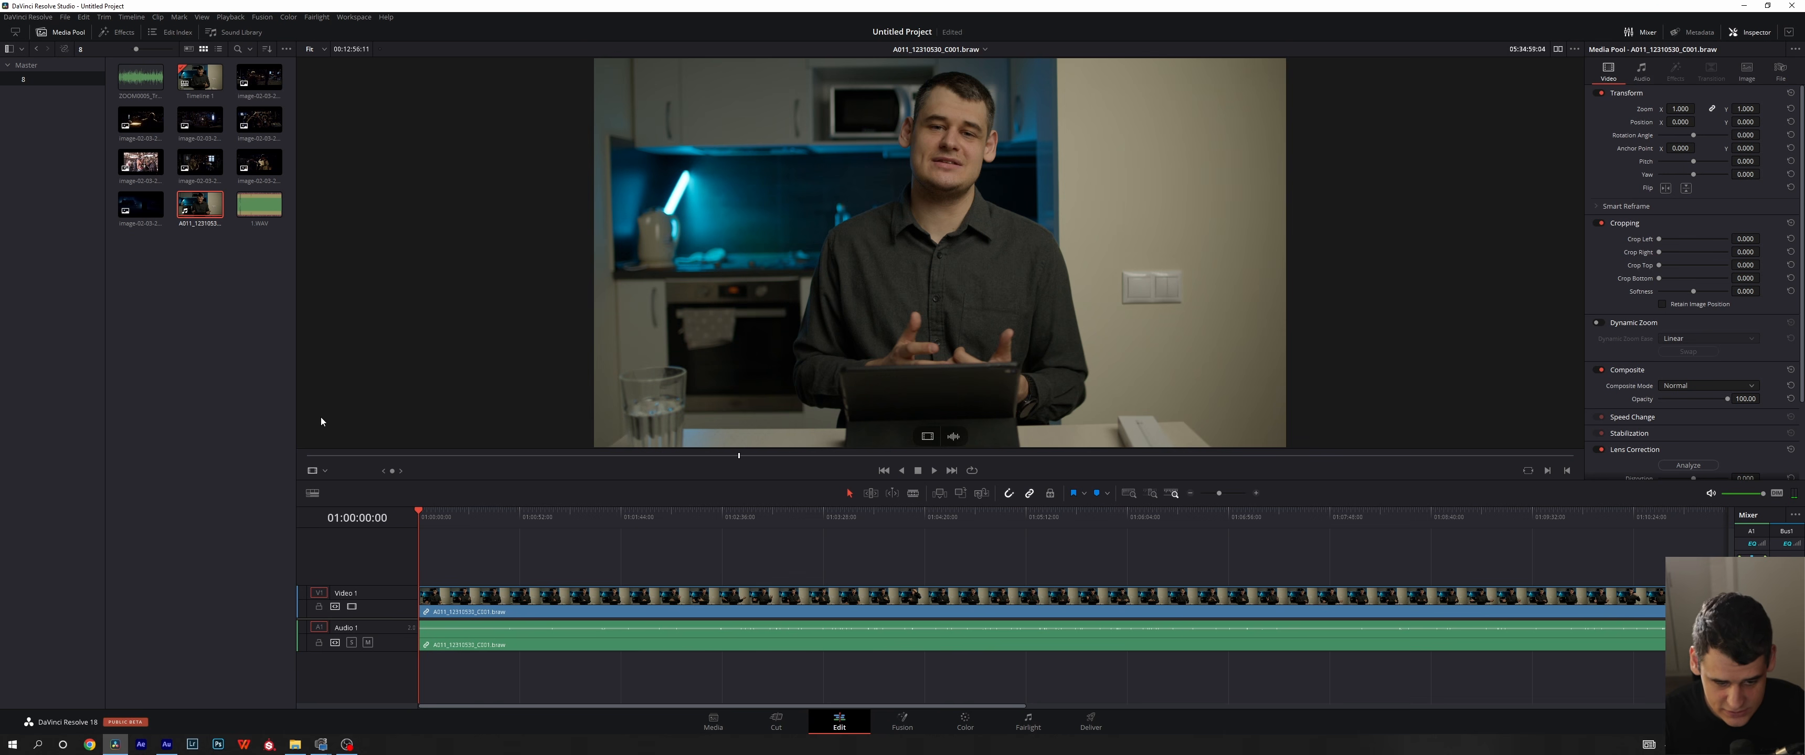
- Switch the source viewer to Audio Track mode to view the clip's waveform
left_click(317, 472)
left_click(261, 453)
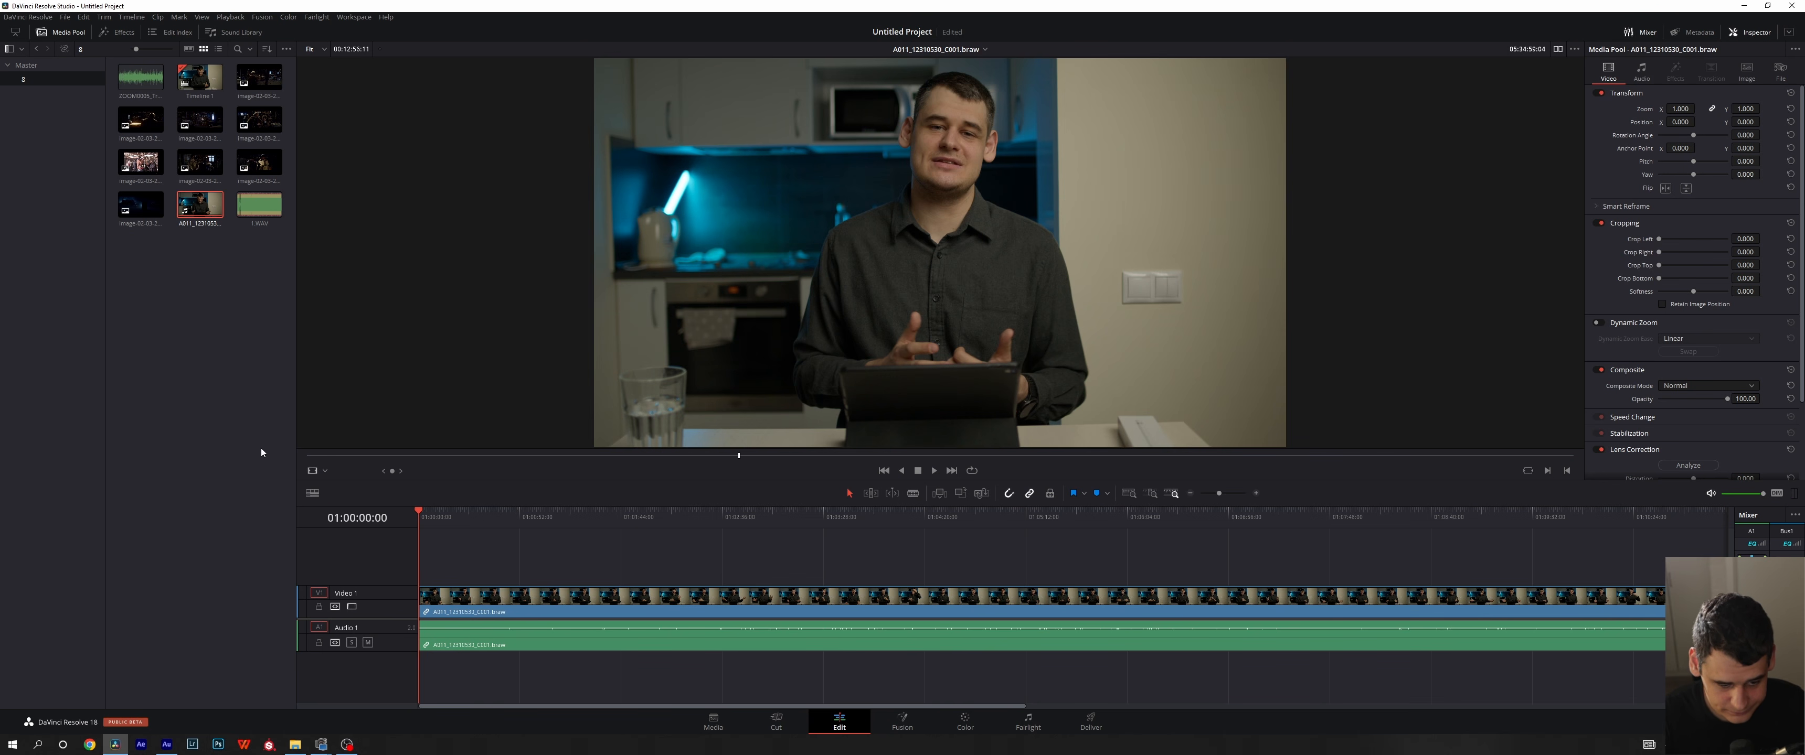
left_click(326, 471)
left_click(342, 514)
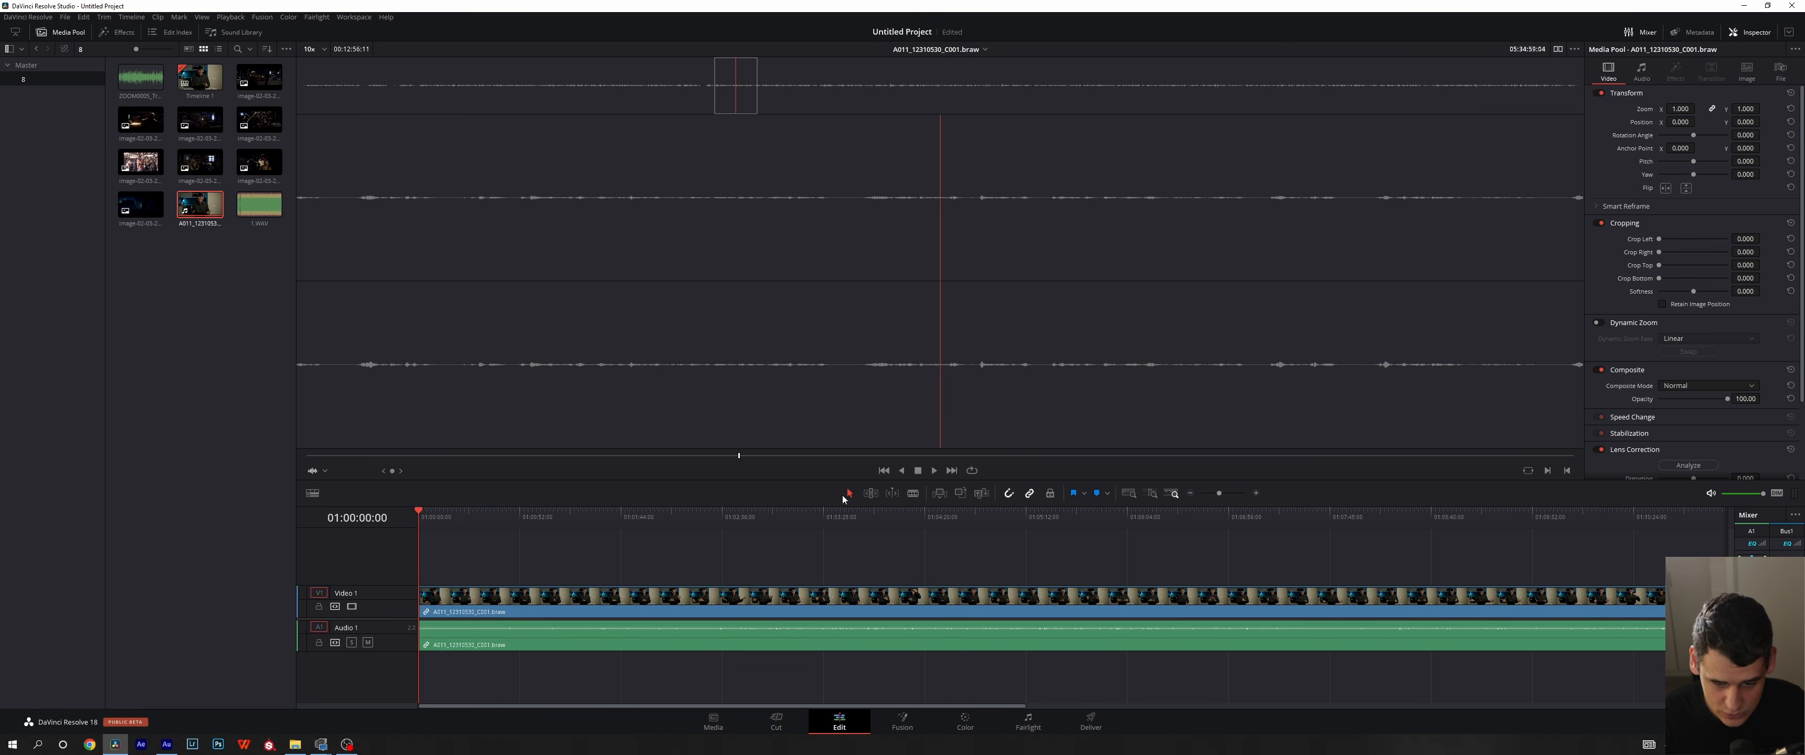
- Place the clip from the viewer on new second video and audio tracks partway along the timeline, and delete it again
left_click_drag(590, 335, 795, 569)
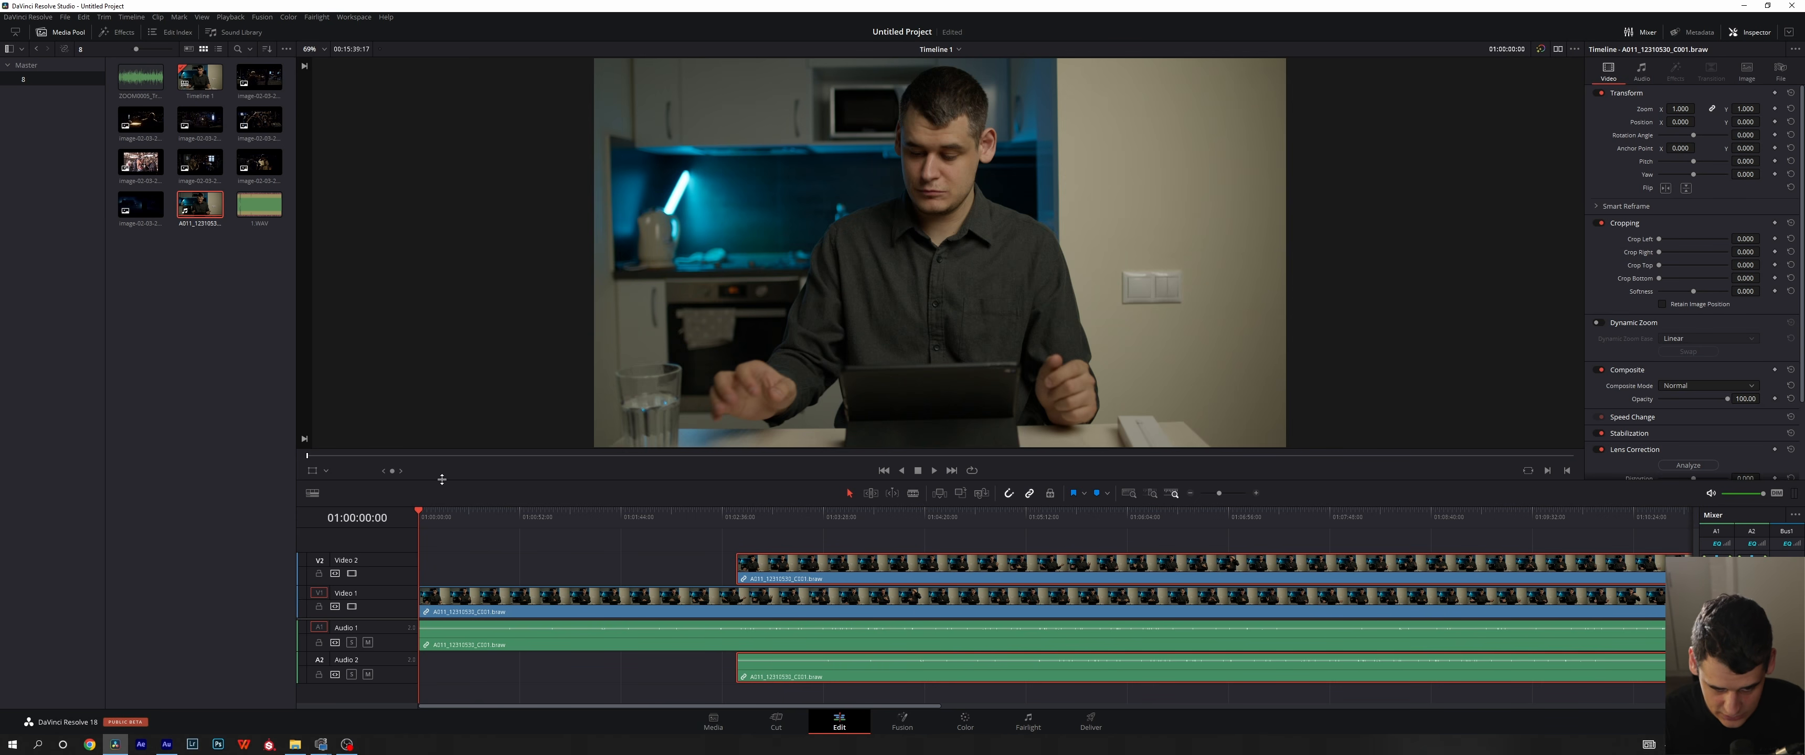
key("Delete")
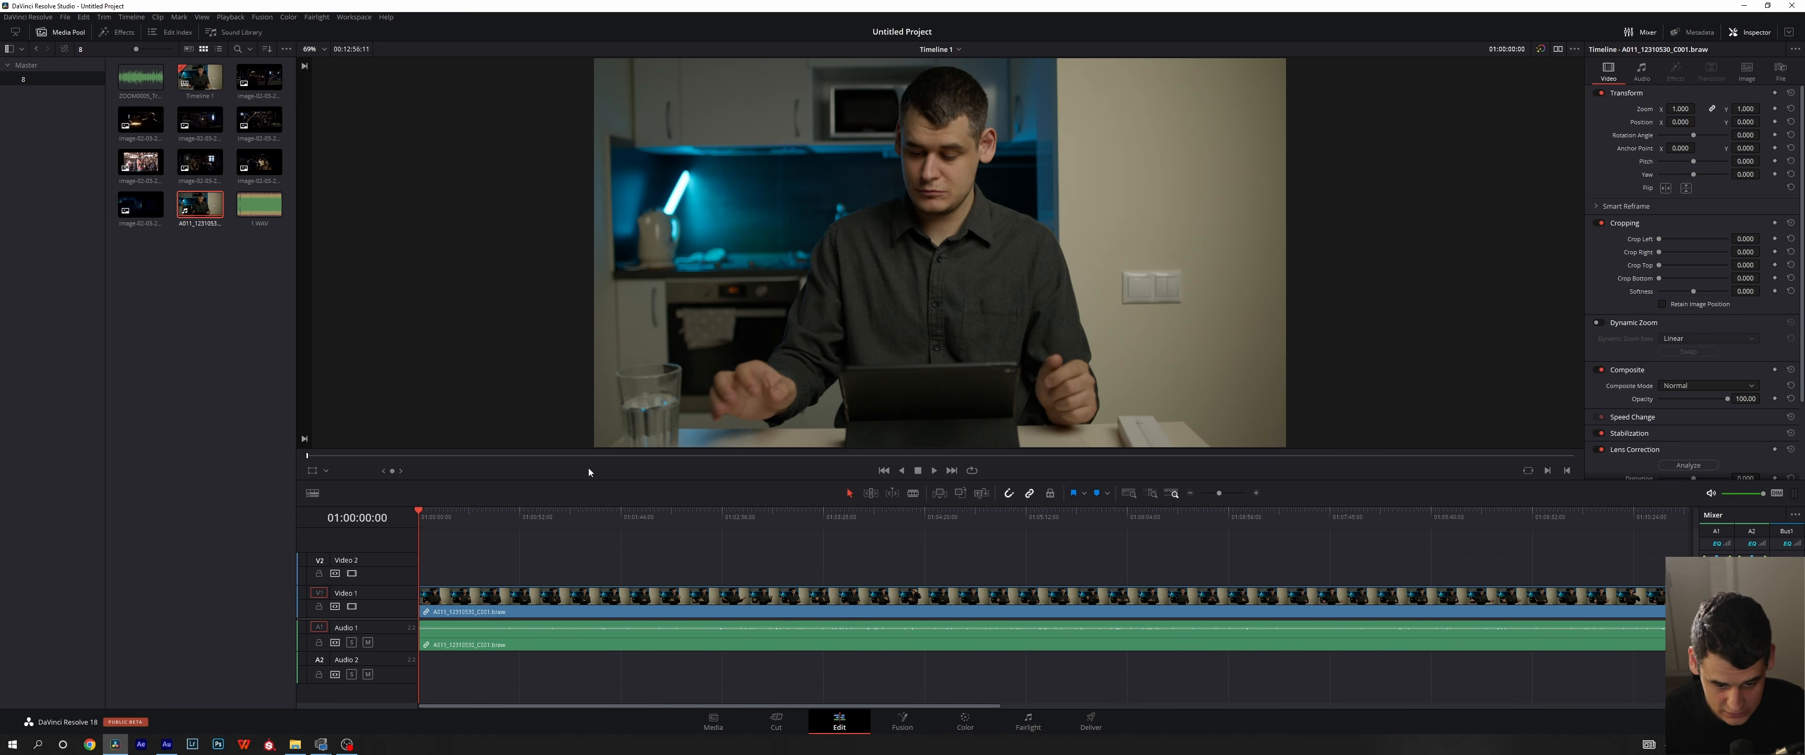
- Compare the source clip's Audio Track waveform with its picture, ending with the viewer in Source mode
left_click(325, 472)
left_click(343, 520)
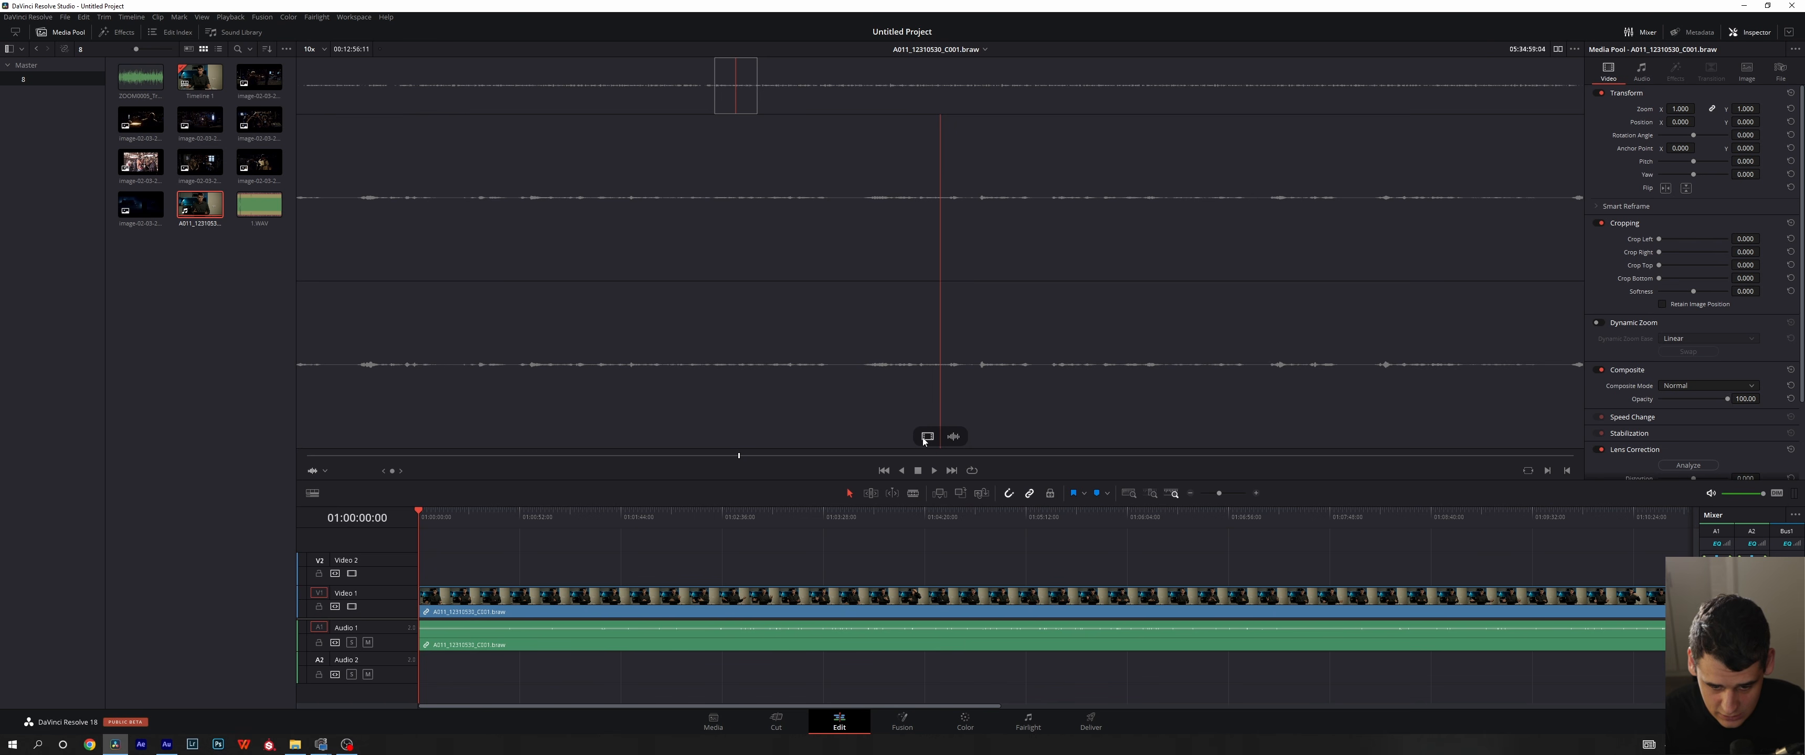
left_click(319, 474)
left_click(335, 486)
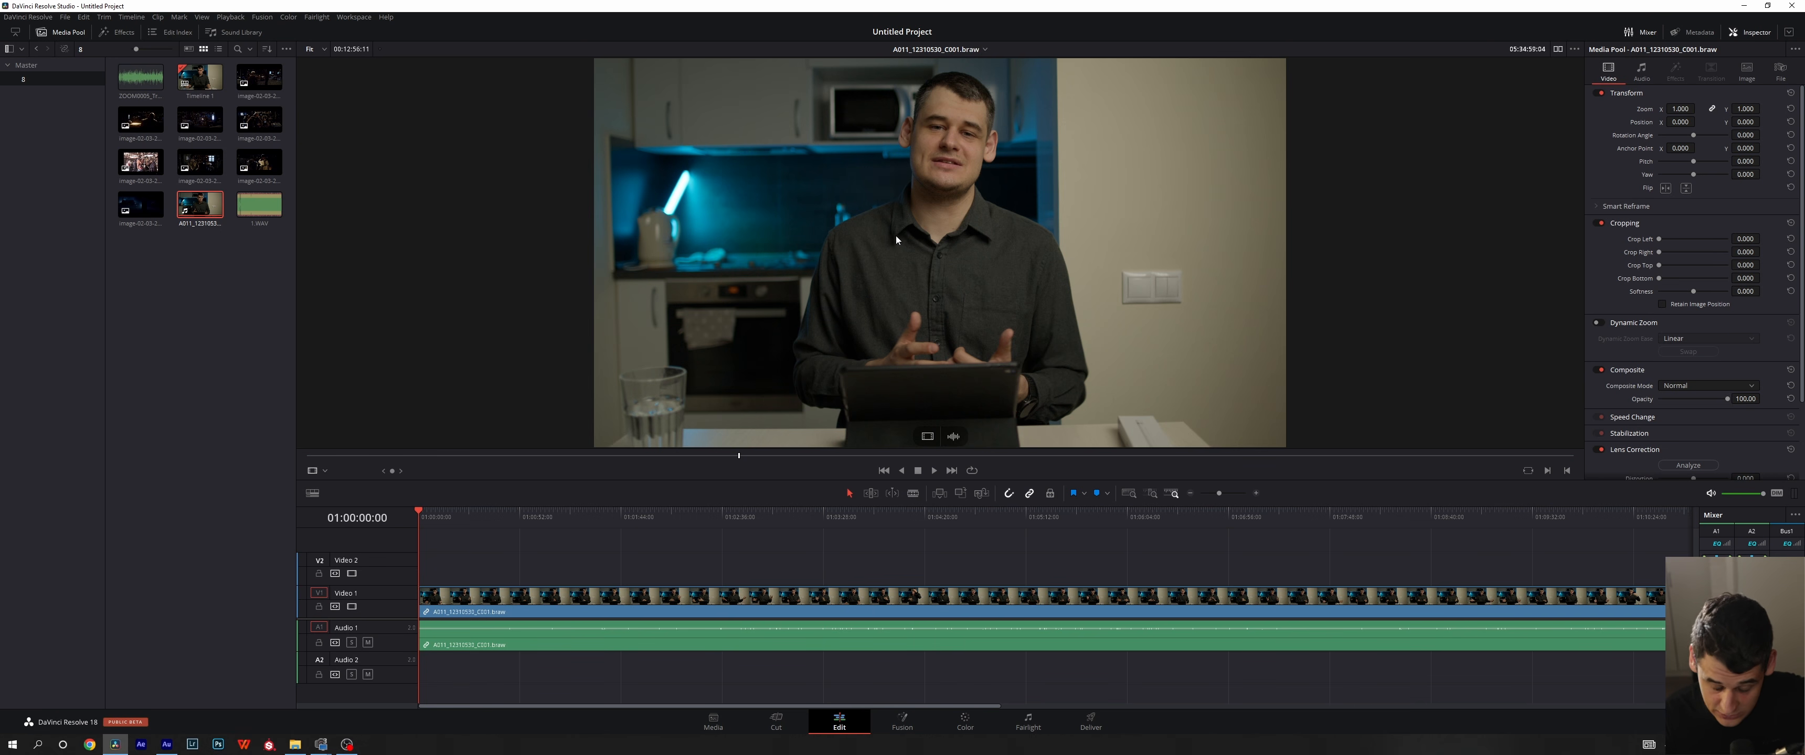
- Add the source viewer's clip to Video 1 and Audio 1 partway along the timeline, and delete all the timeline's clips
left_click_drag(896, 240, 683, 606)
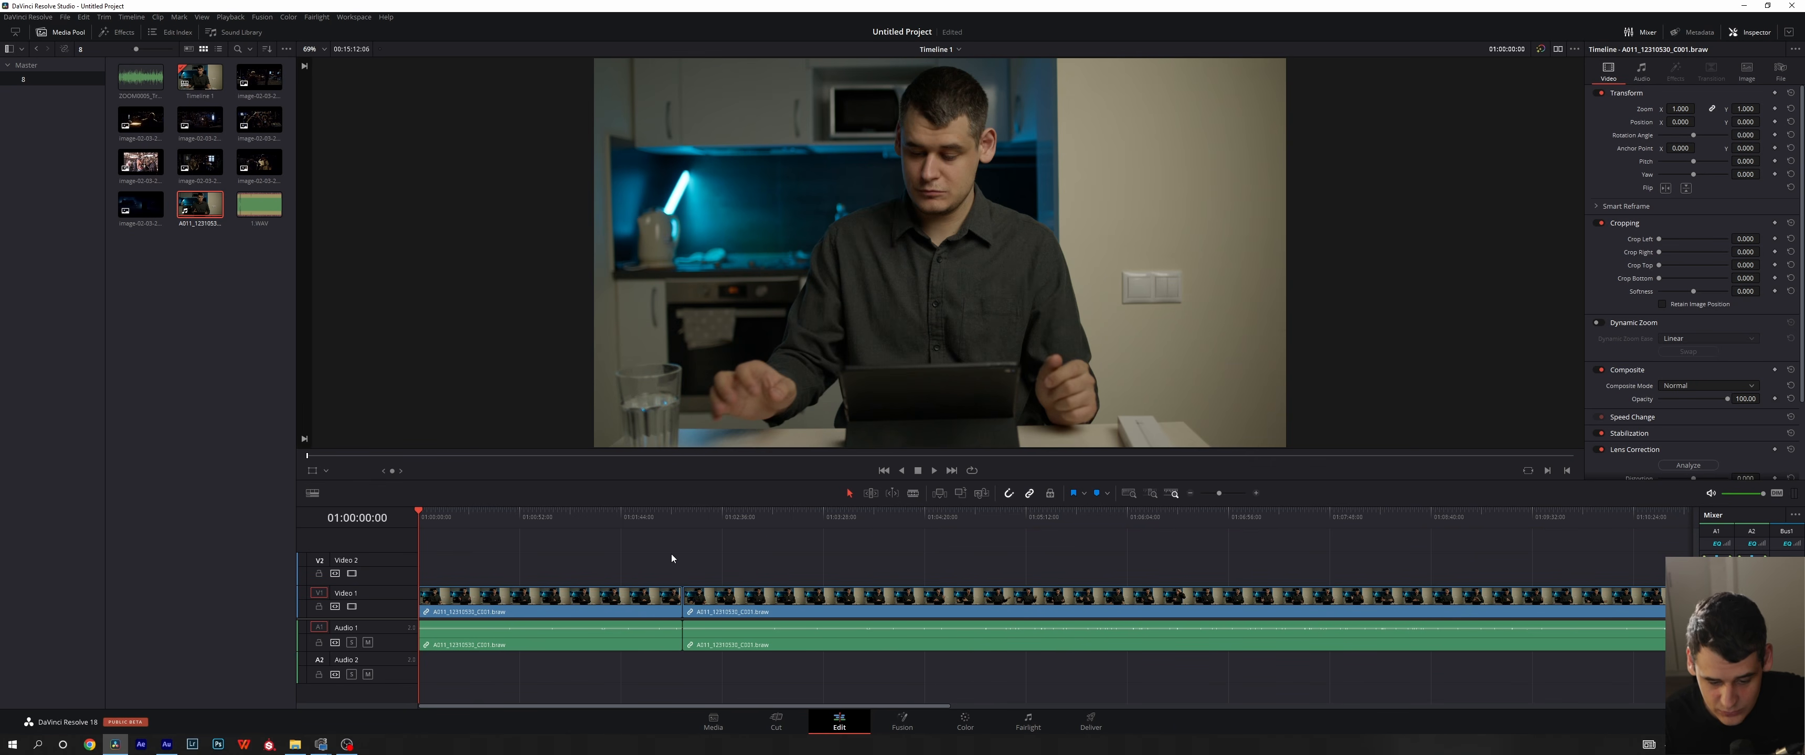
left_click_drag(670, 557, 758, 635)
key("Delete")
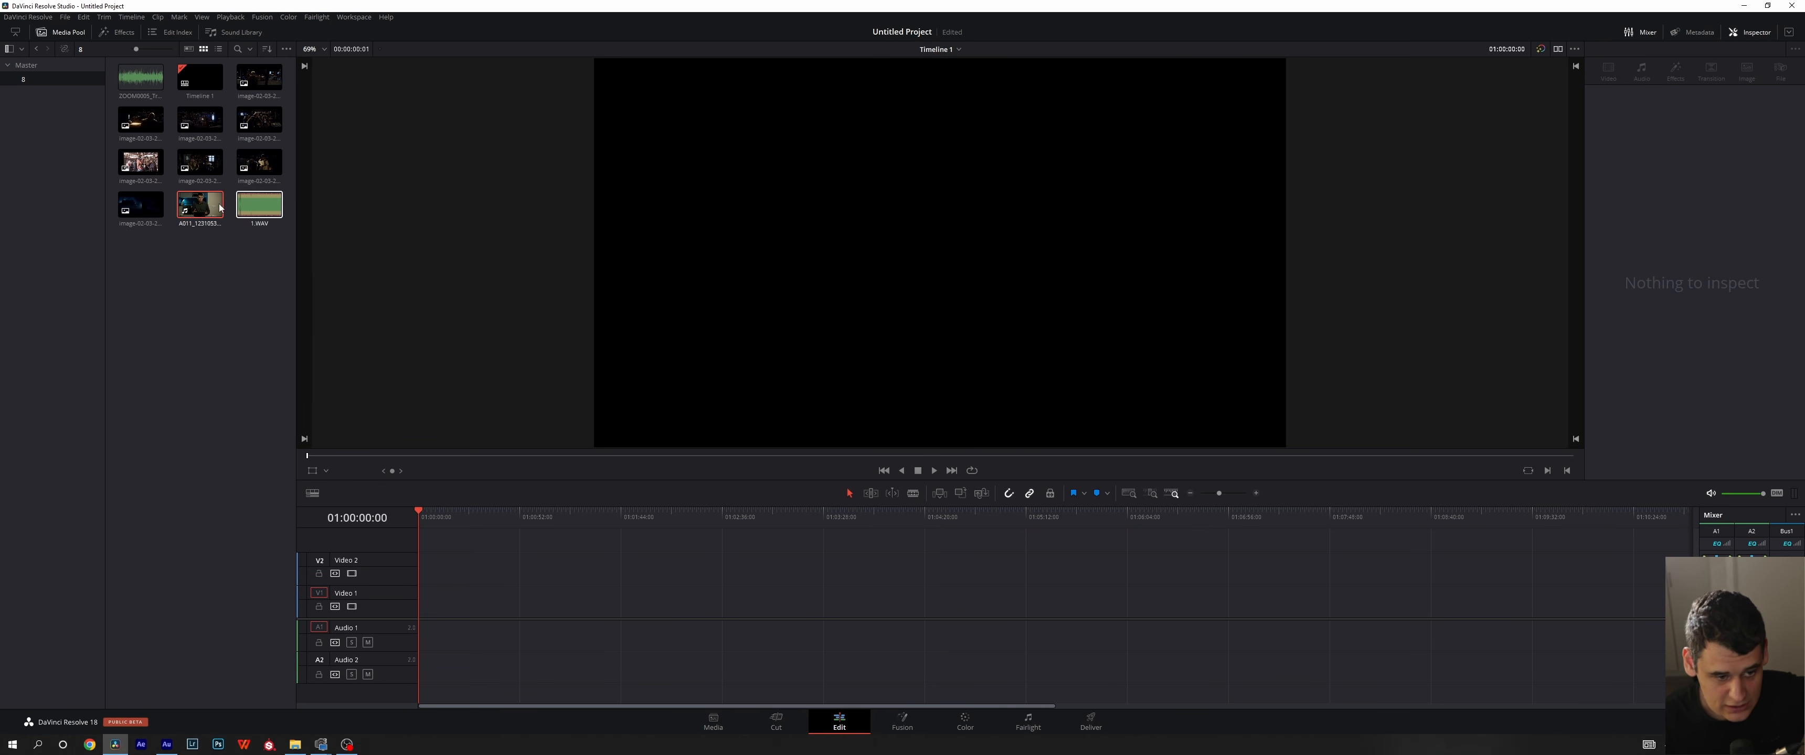
- Reload the A011_12310530_C001.braw clip in the source viewer, and delete the empty Timeline 1 on the Media page
double_click(194, 205)
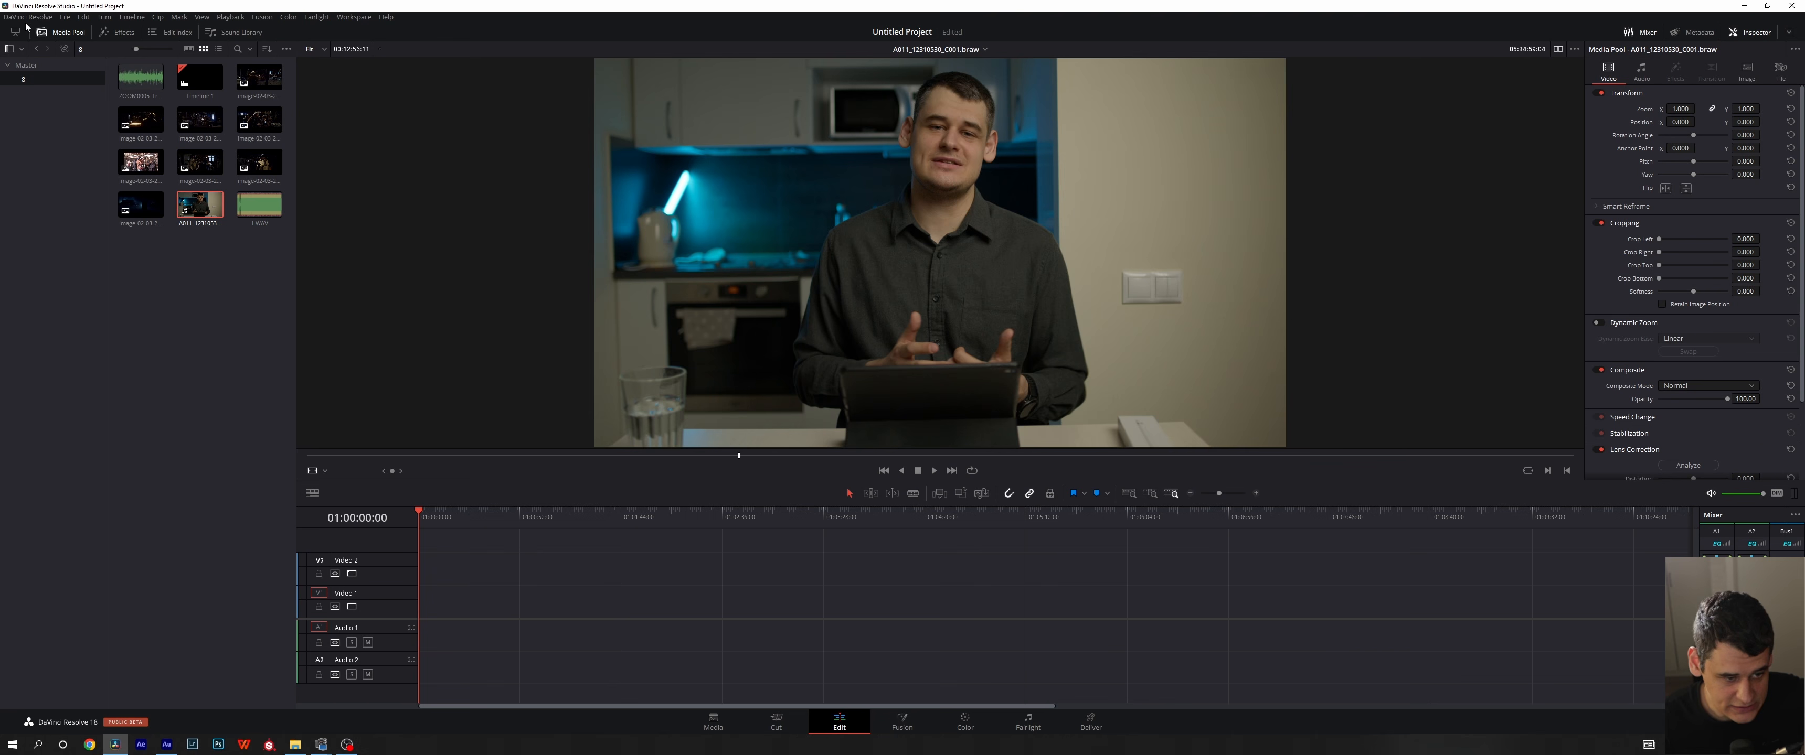
left_click(721, 720)
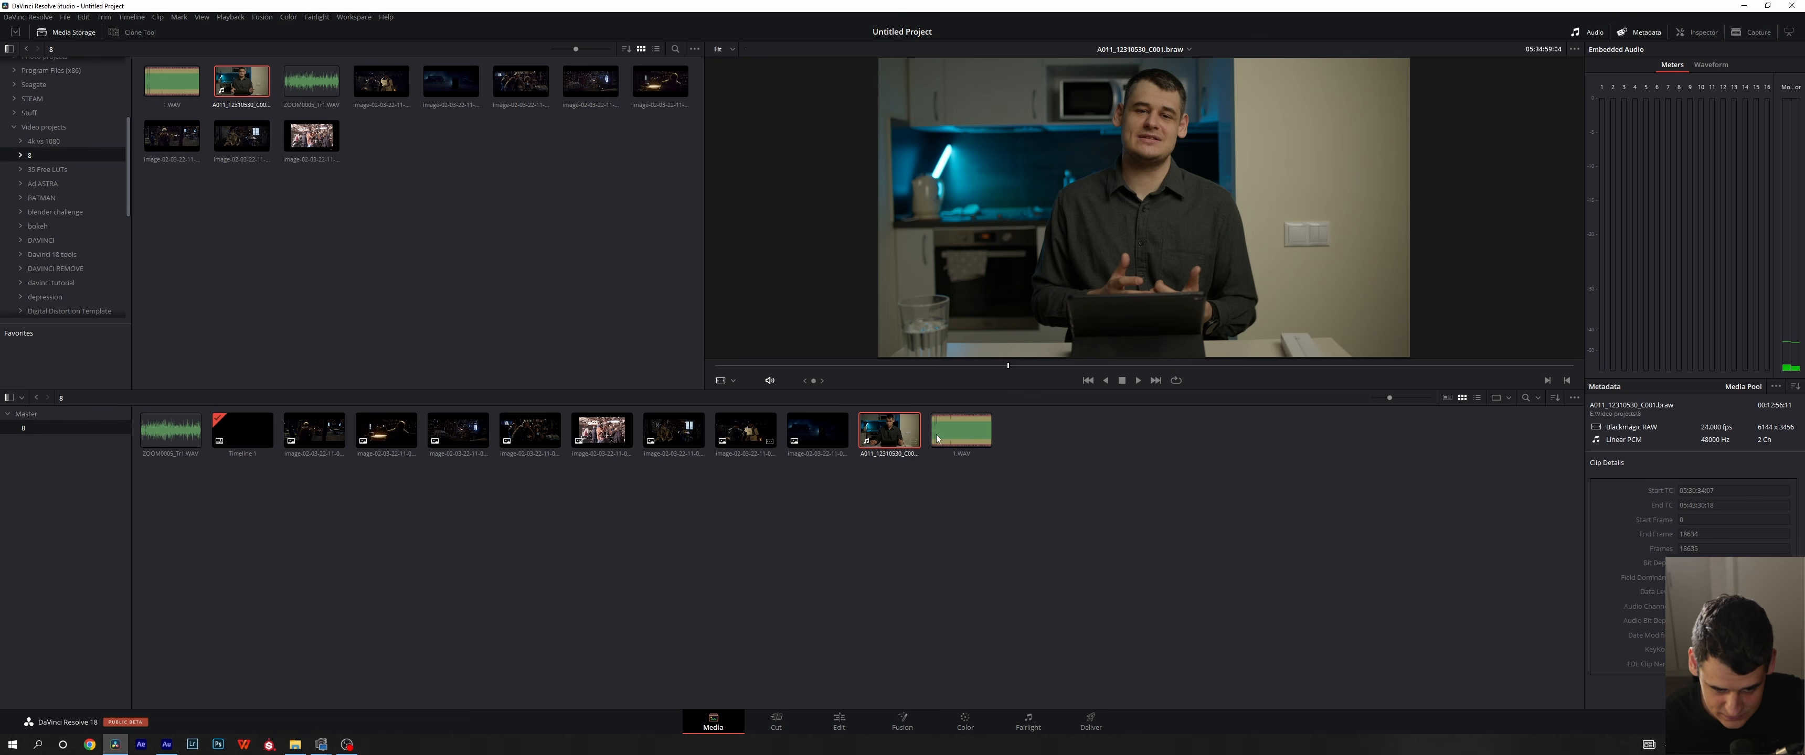
left_click(249, 432)
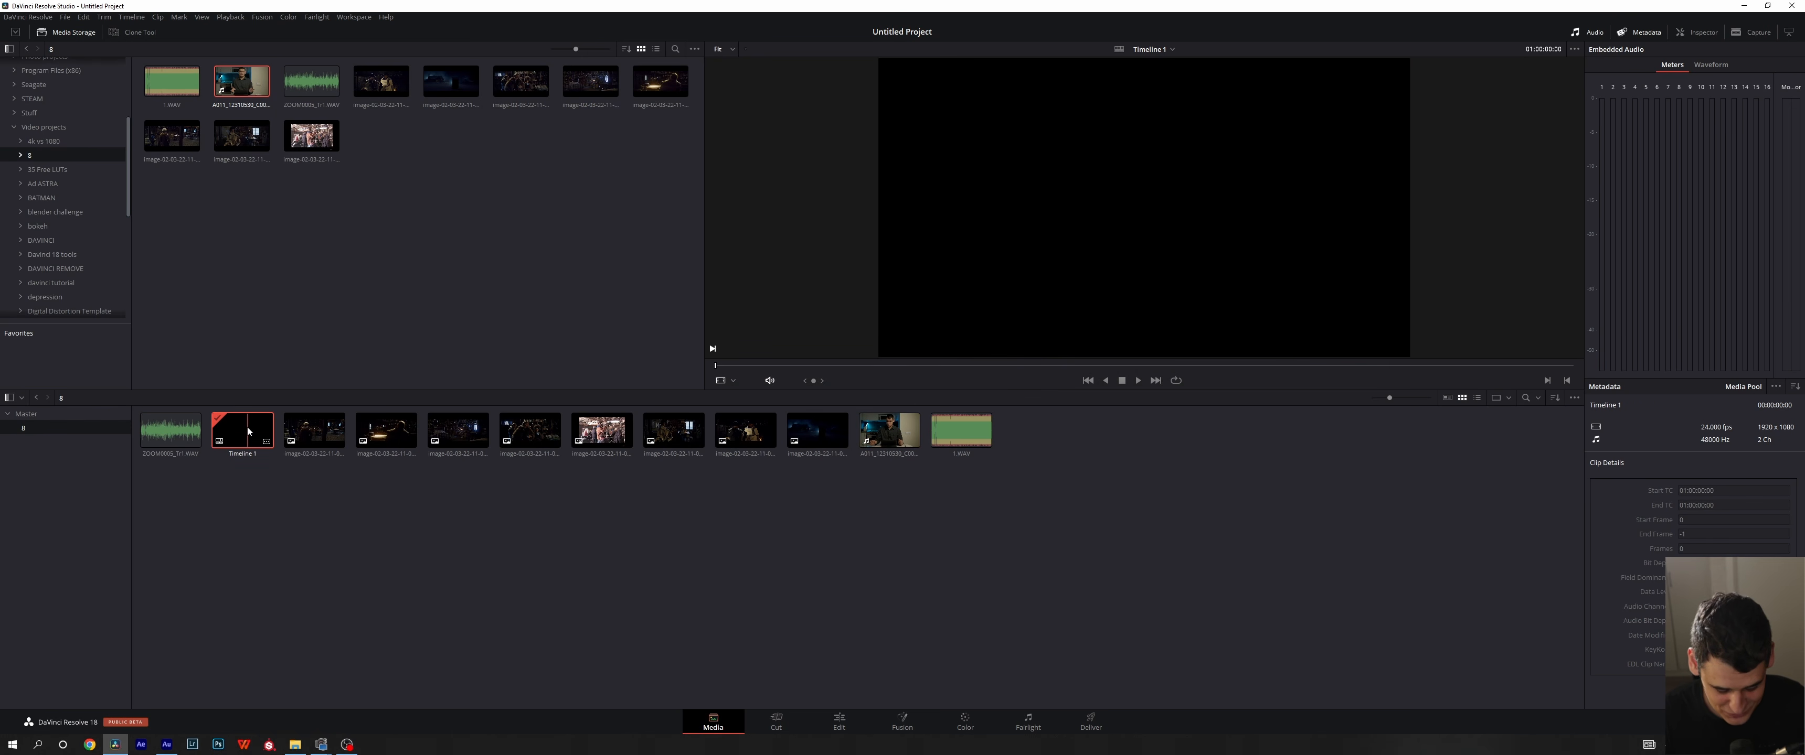
key("Delete")
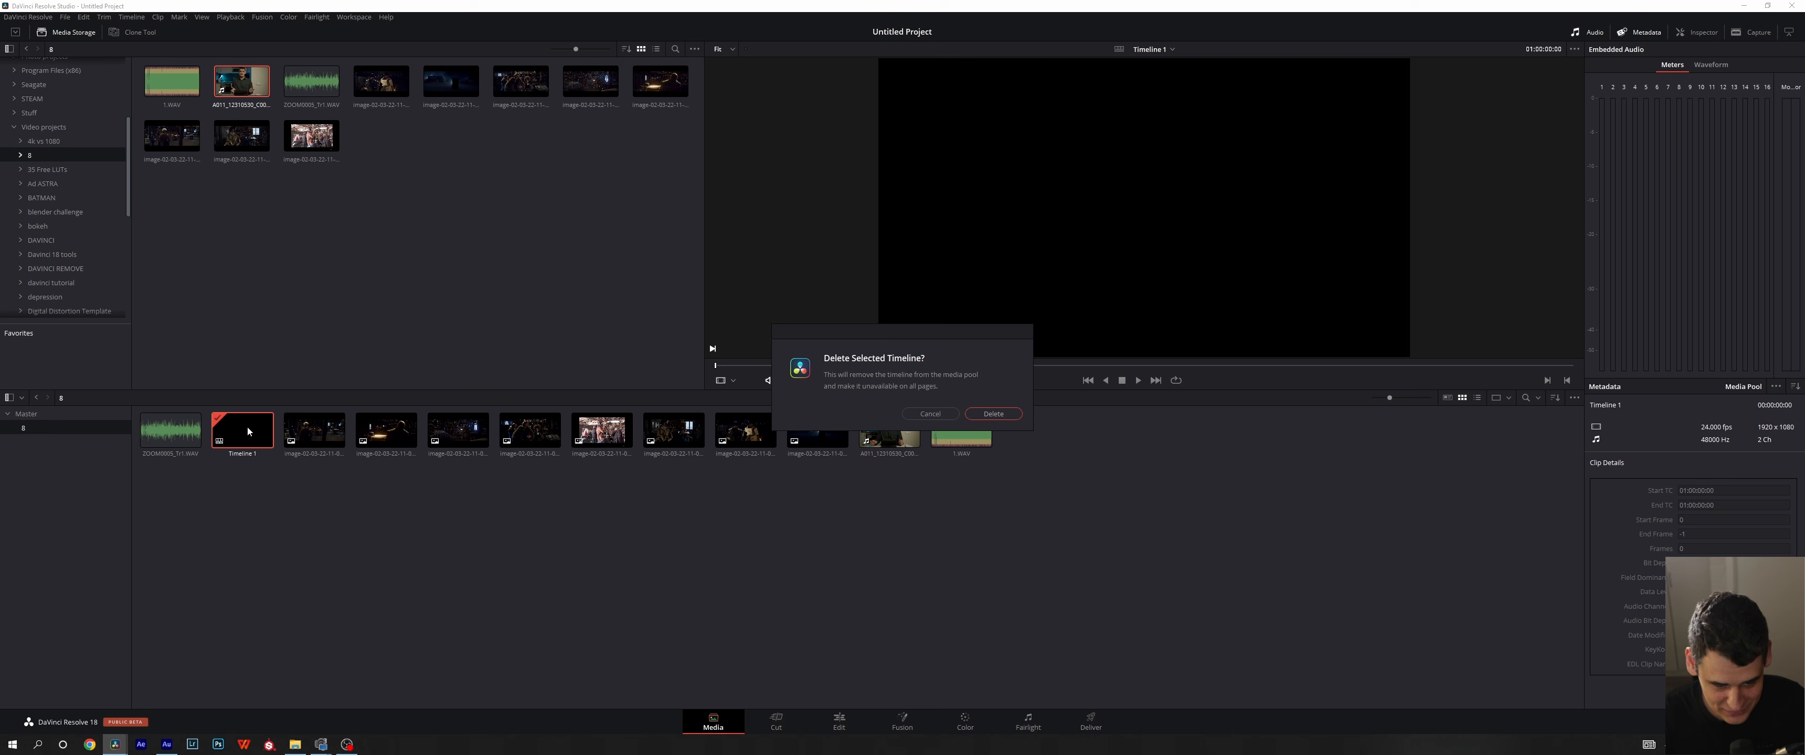
left_click(993, 415)
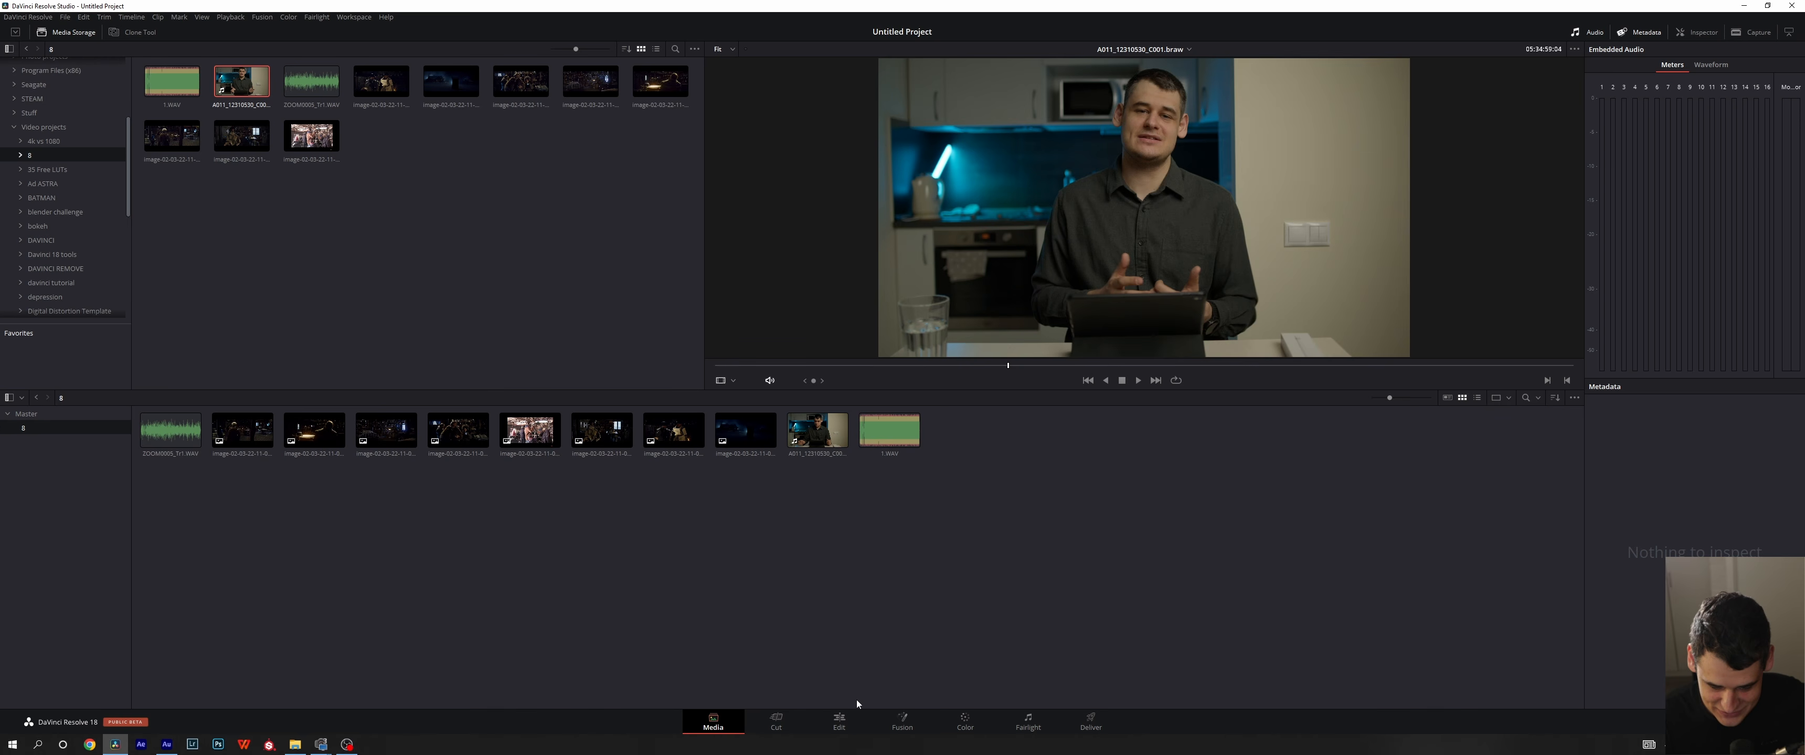
- Create a new timeline on the Edit page from the A011_12310530_C001.braw clip, and delete its video and audio clips separately
left_click(840, 721)
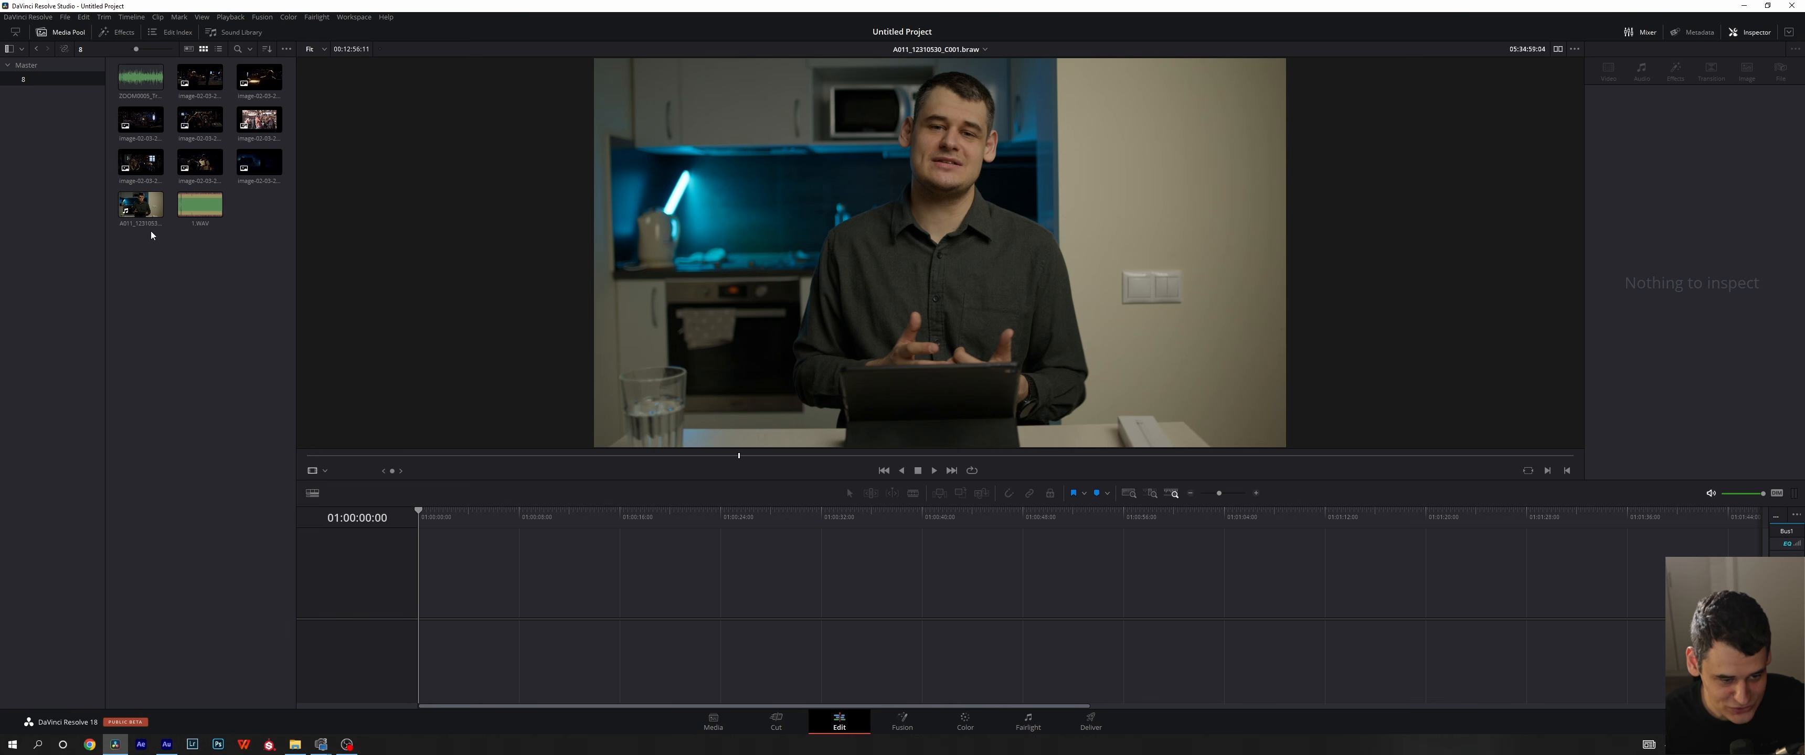
left_click_drag(140, 206, 434, 610)
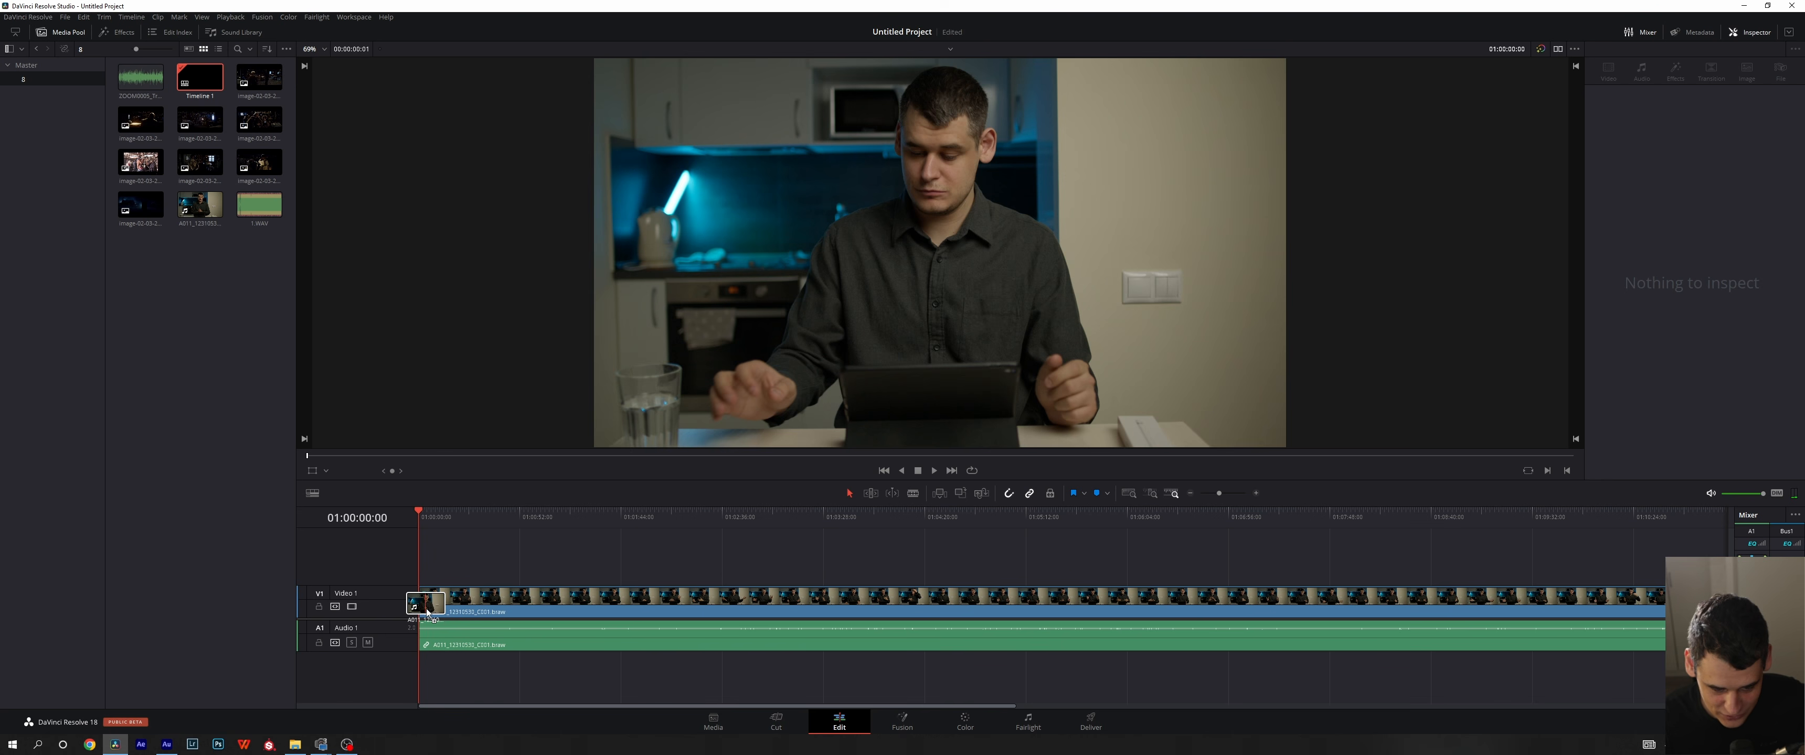
left_click(587, 594, "alt")
key("Delete")
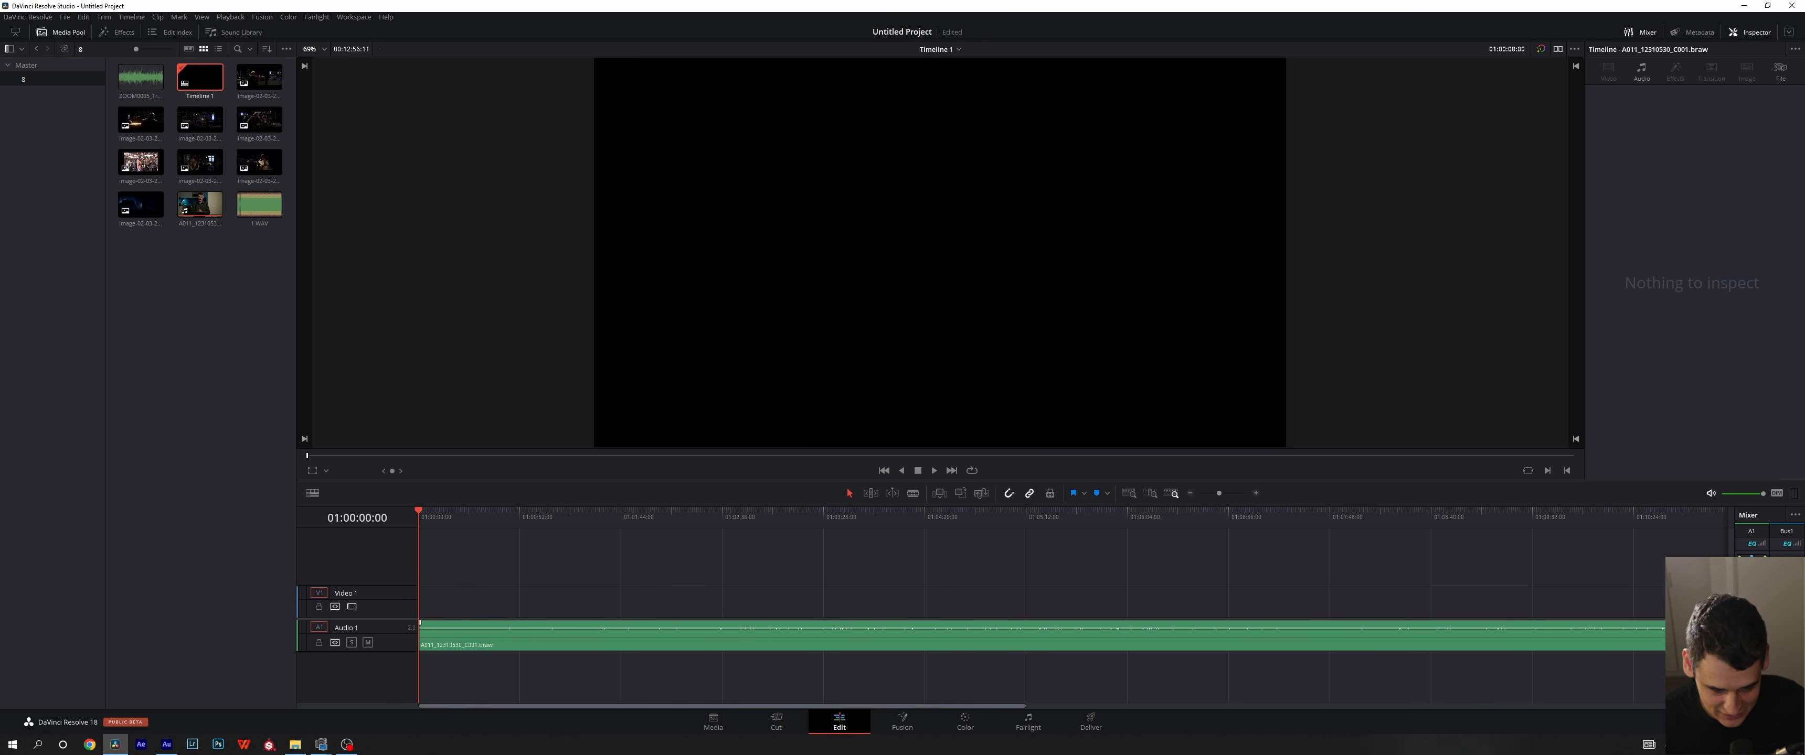
left_click(558, 643)
key("Delete")
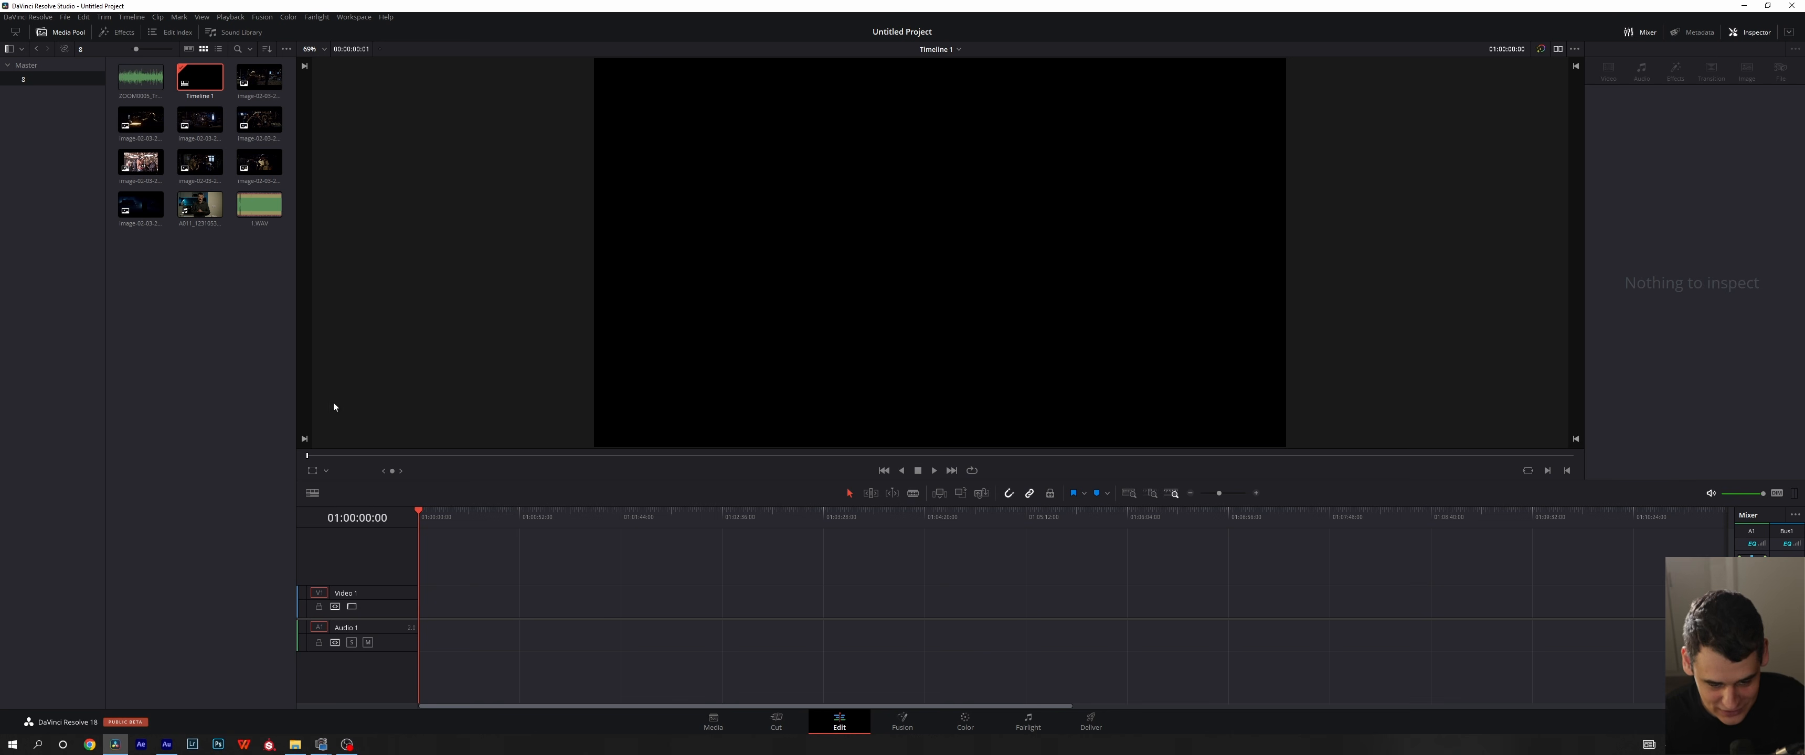
- Delete the emptied Timeline 1 from the media pool on the Media page
left_click(712, 727)
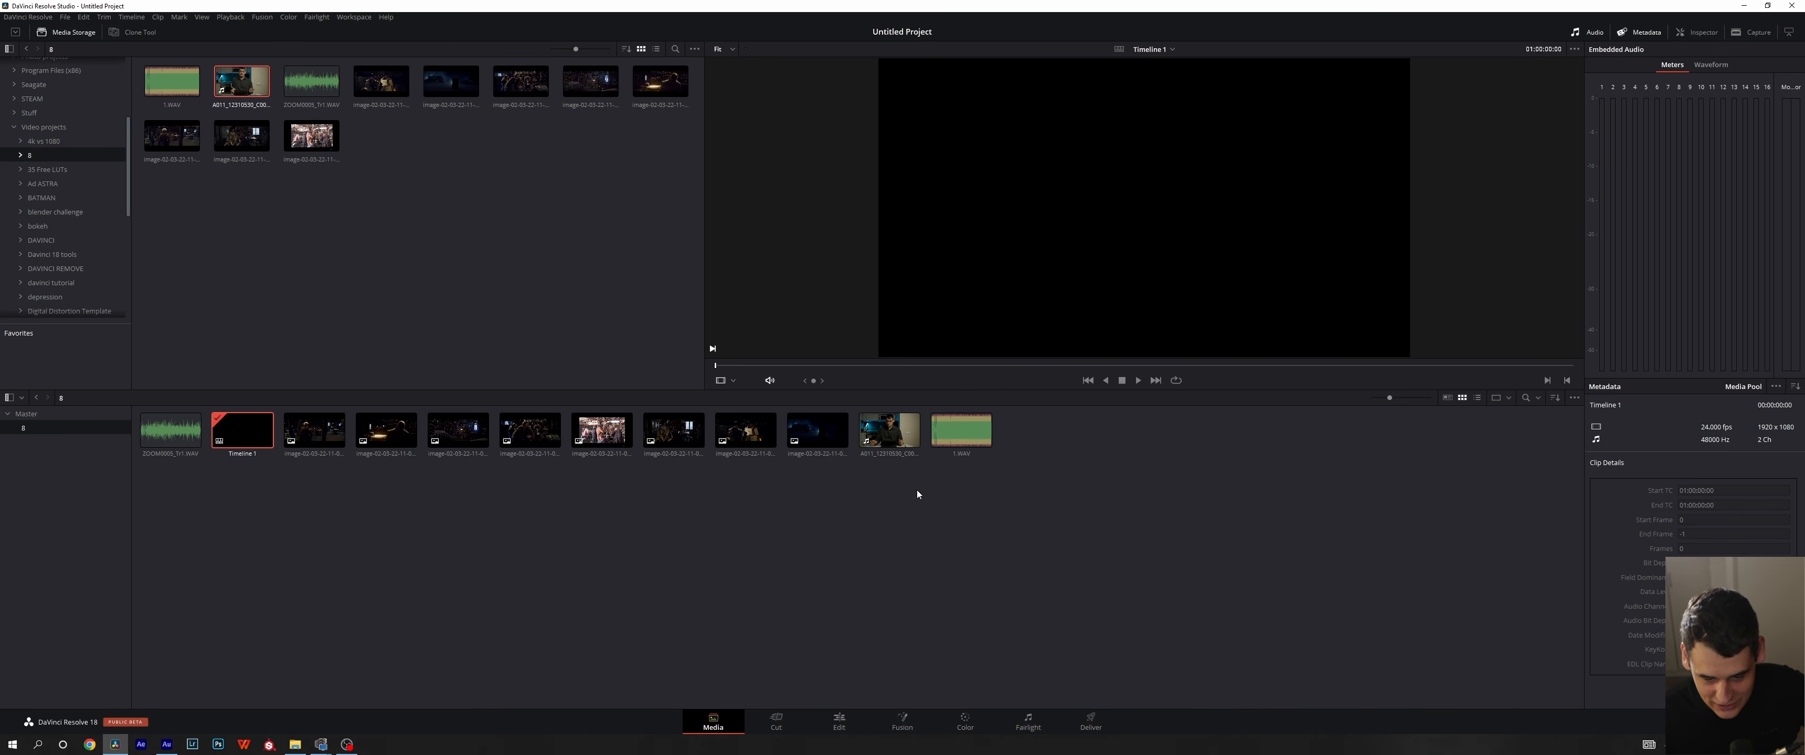
key("Delete")
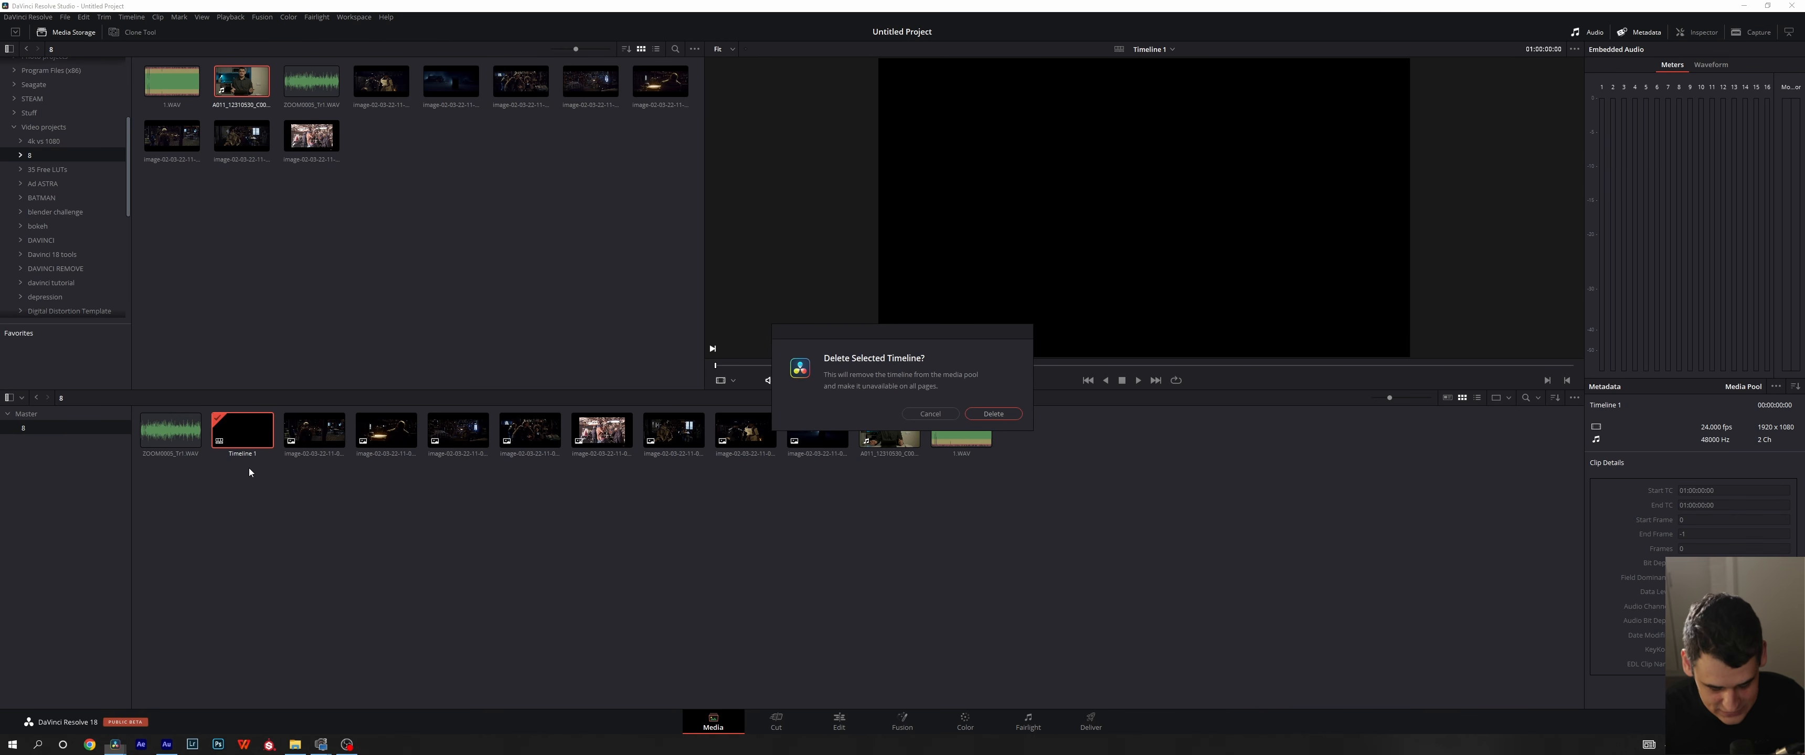
left_click(994, 414)
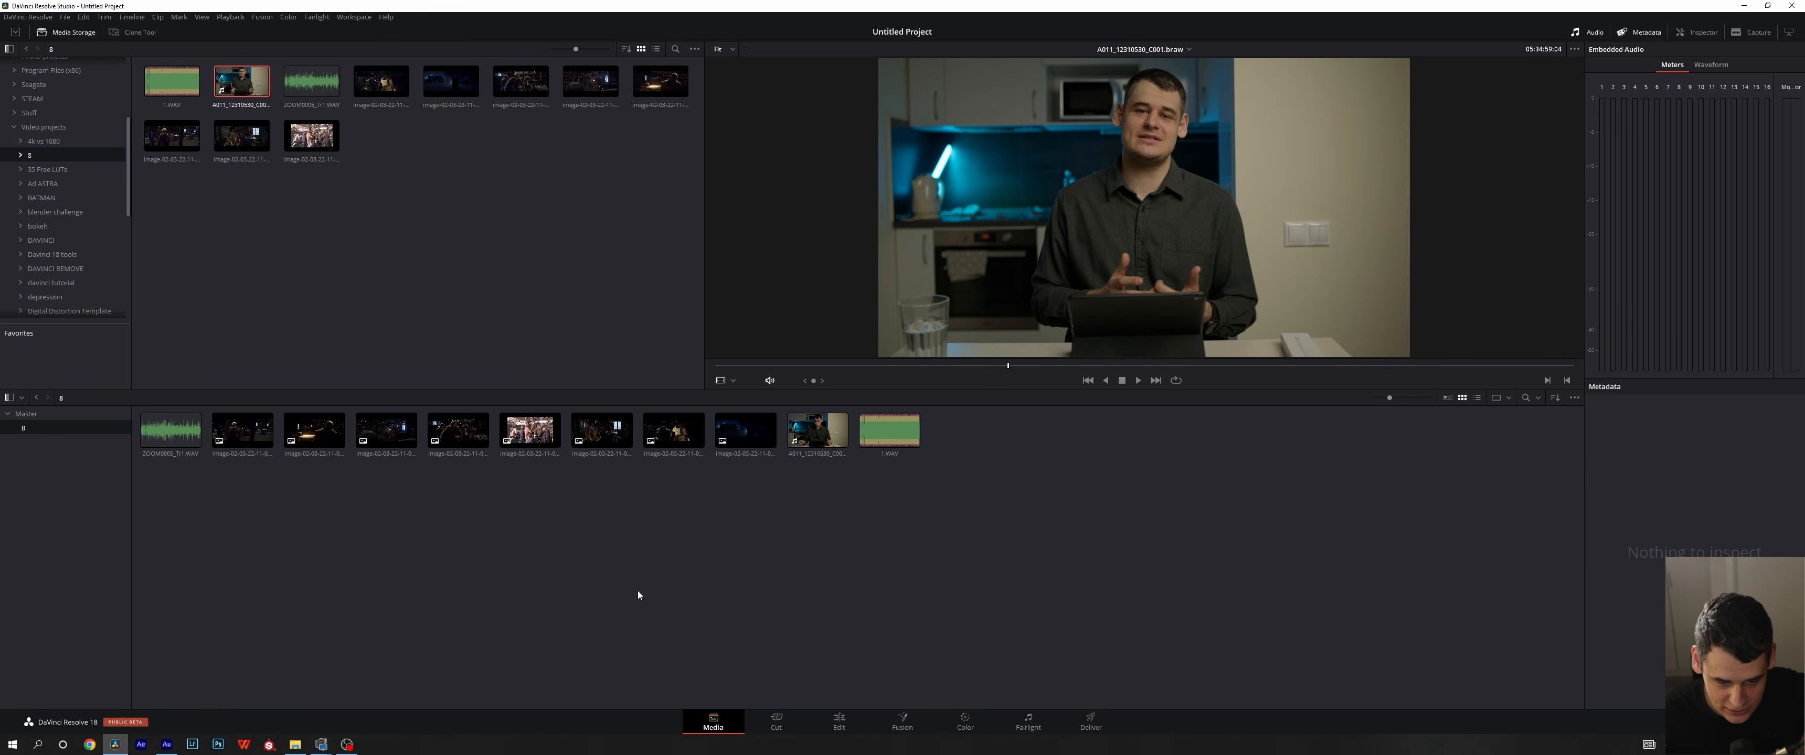
- Look over the media pool on the Cut, Edit and Fusion pages, toggling its display on the Fusion page
left_click(776, 722)
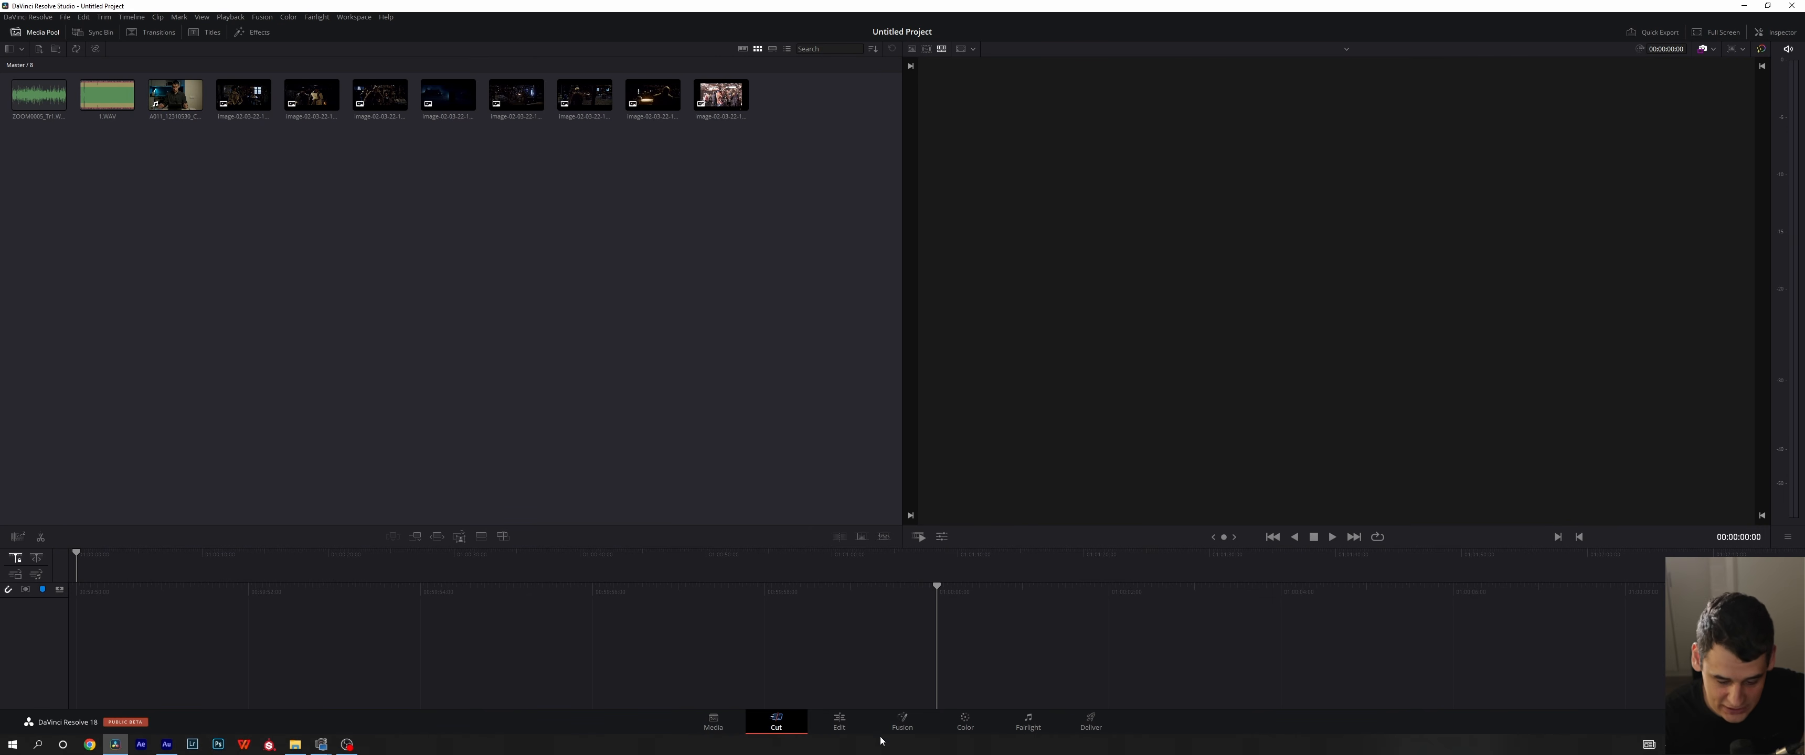
left_click(839, 723)
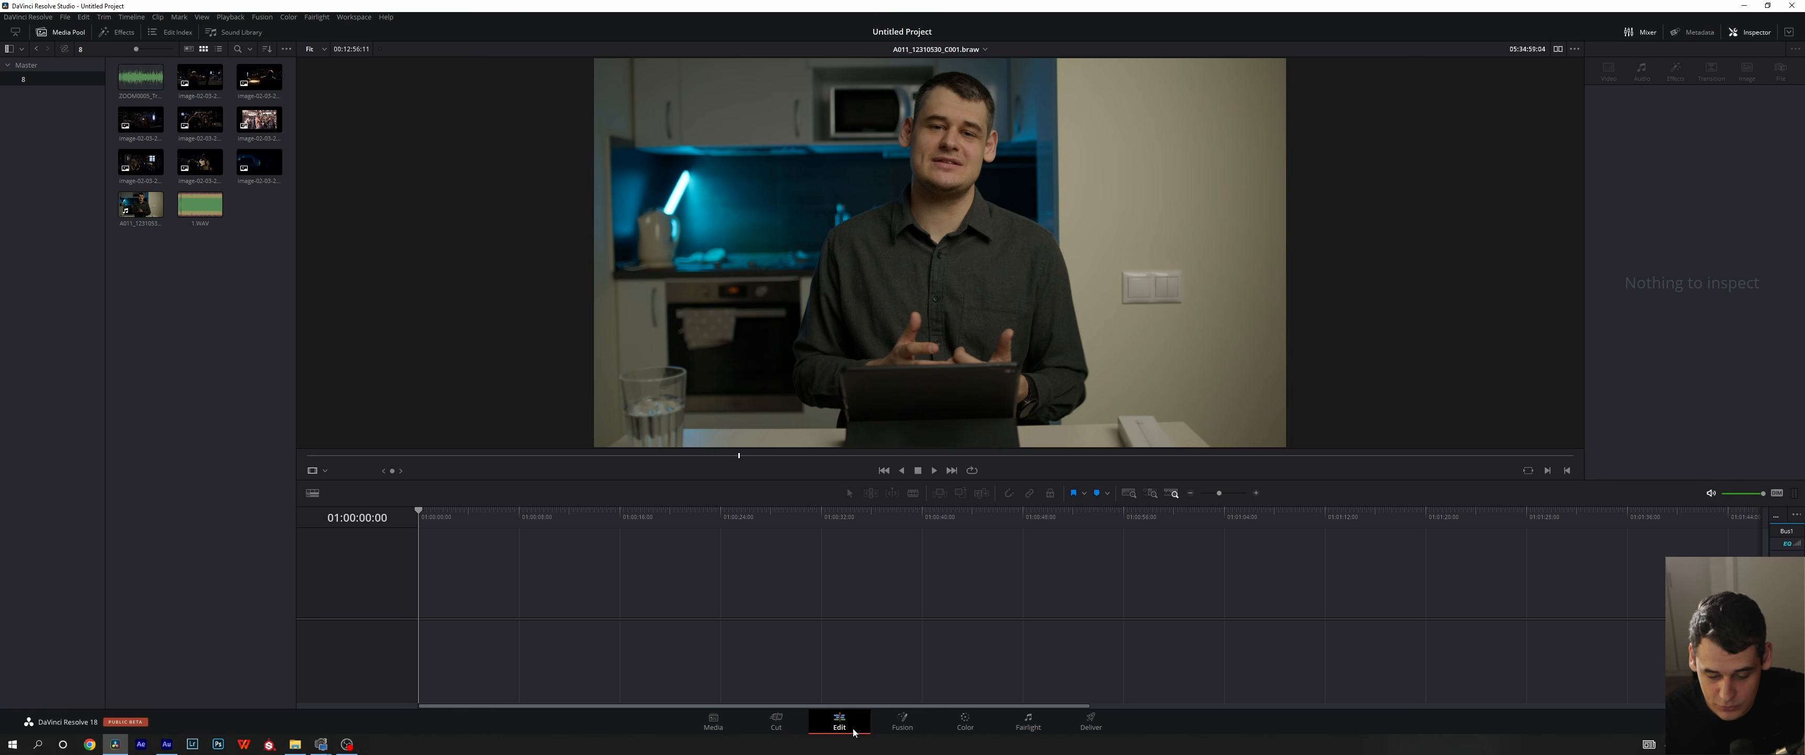
left_click(901, 723)
left_click(73, 31)
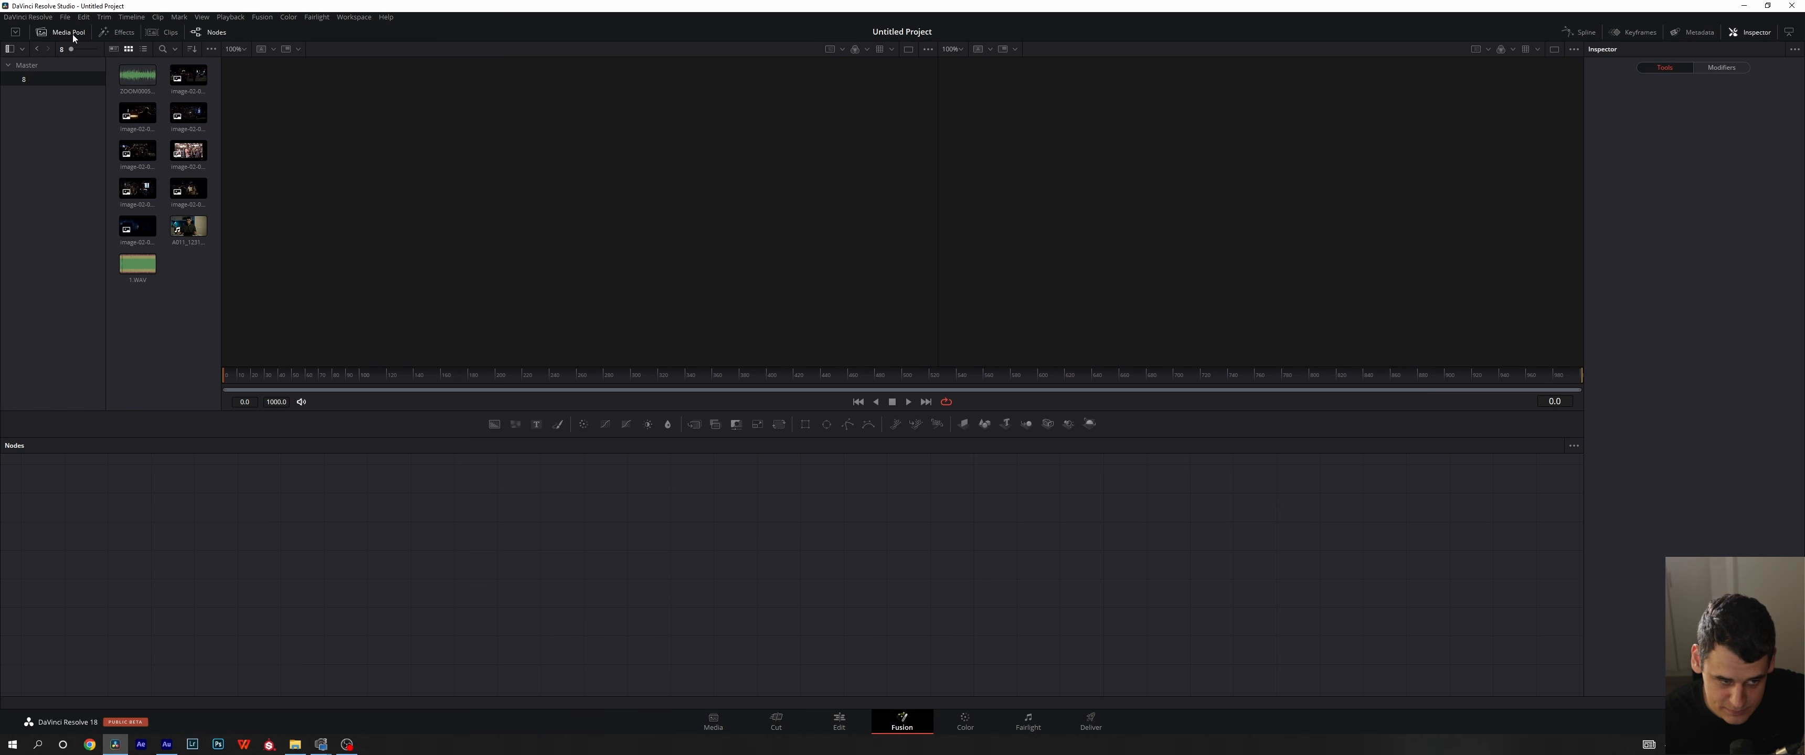
left_click(73, 33)
- Check the Gallery and media pool display on the Color page and the media pool on the Fairlight page
left_click(953, 726)
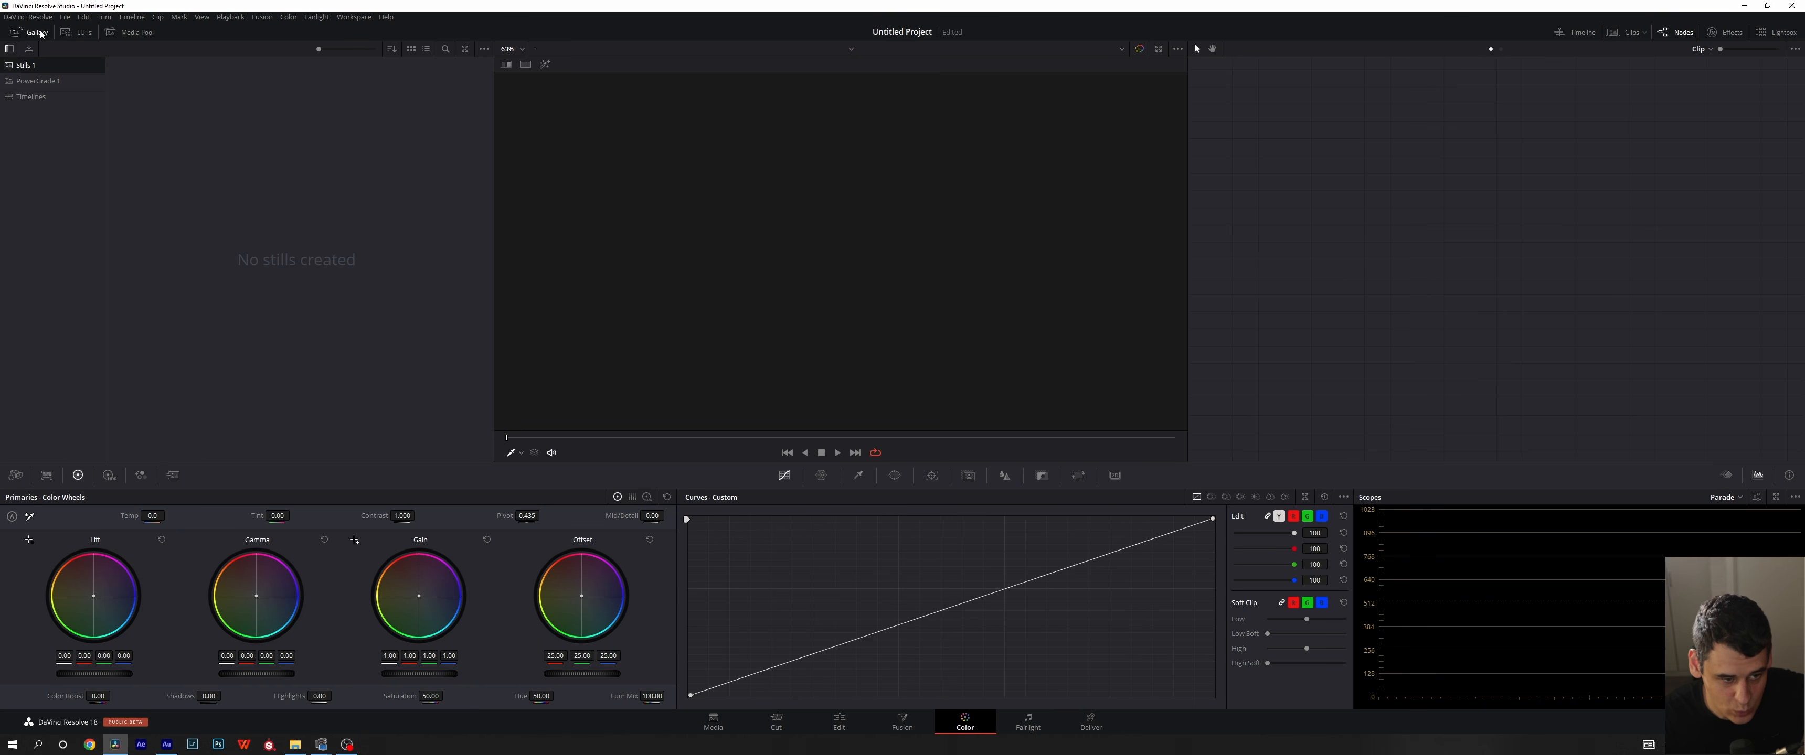
left_click(44, 35)
left_click(43, 34)
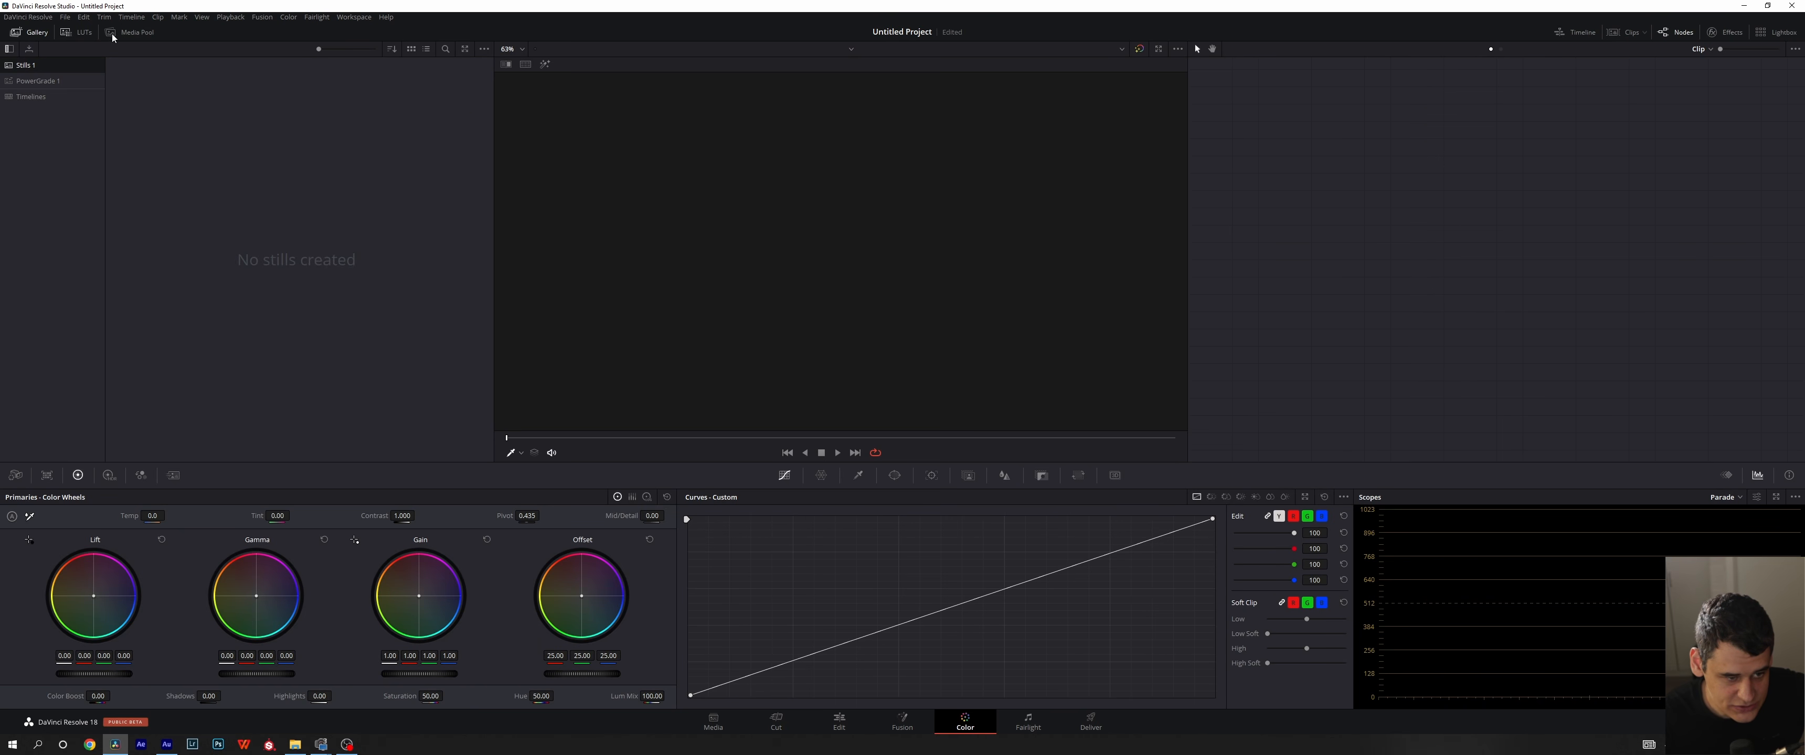
left_click(135, 35)
left_click(1027, 722)
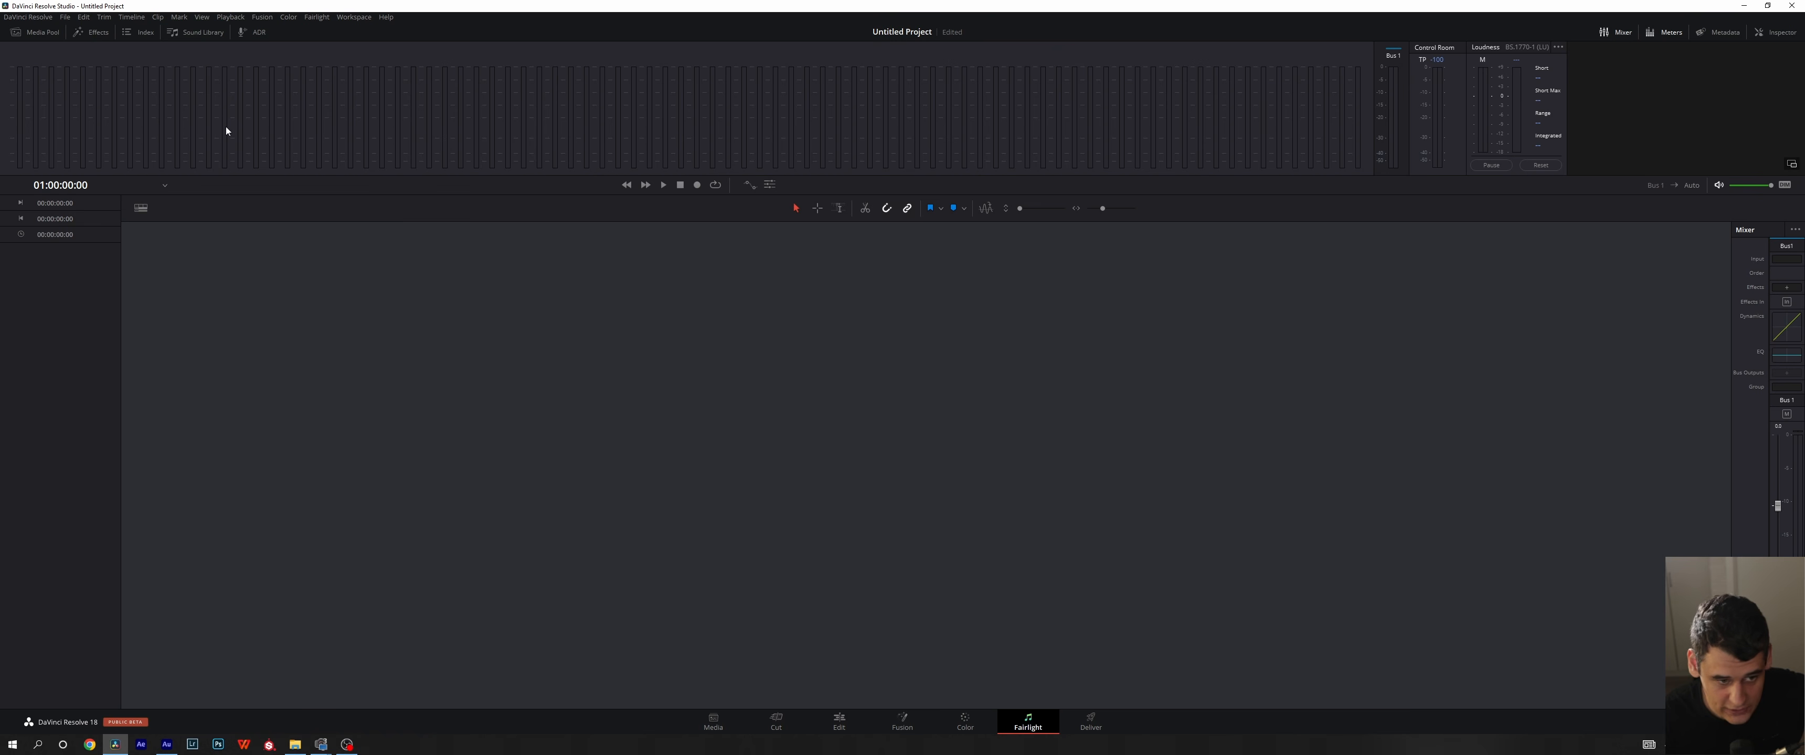
left_click(43, 34)
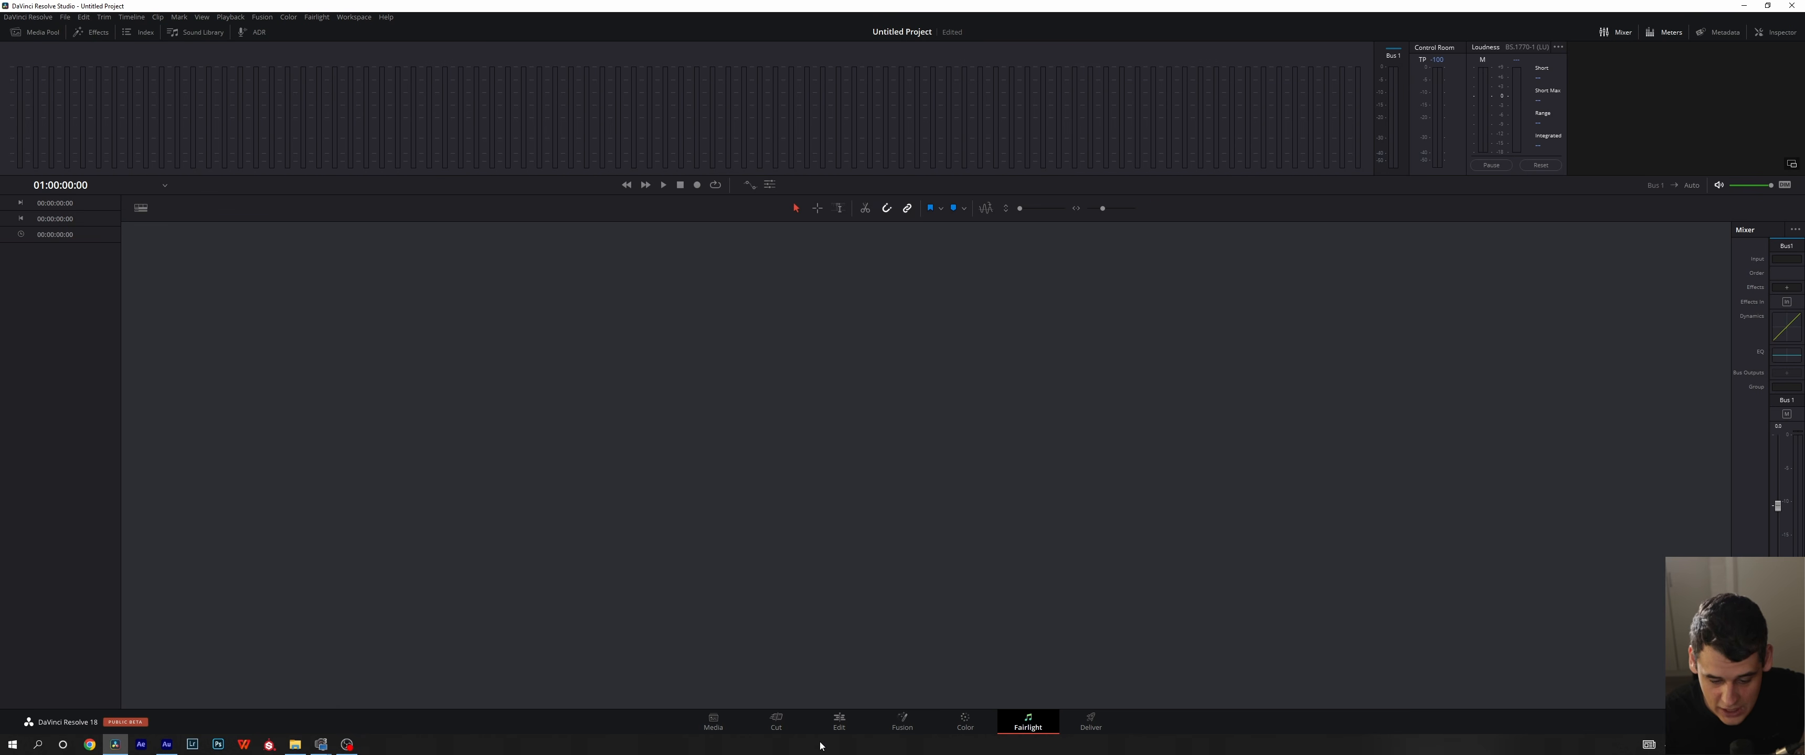
- Review the metadata of A011_12310530_C001.braw and 1.WAV on the Media page, including the list of metadata groups
left_click(838, 722)
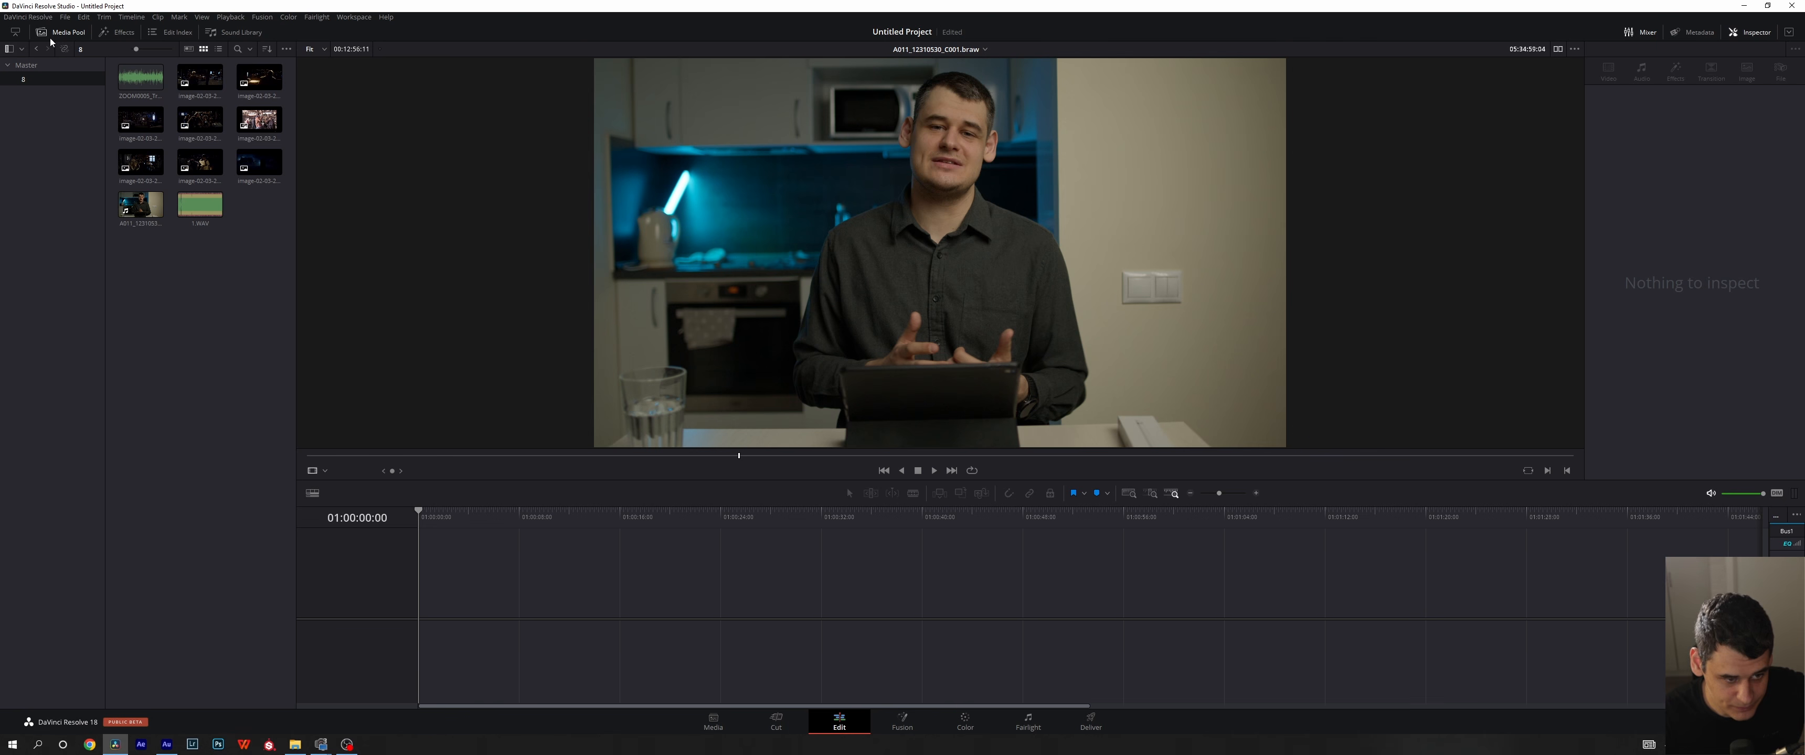
left_click(713, 722)
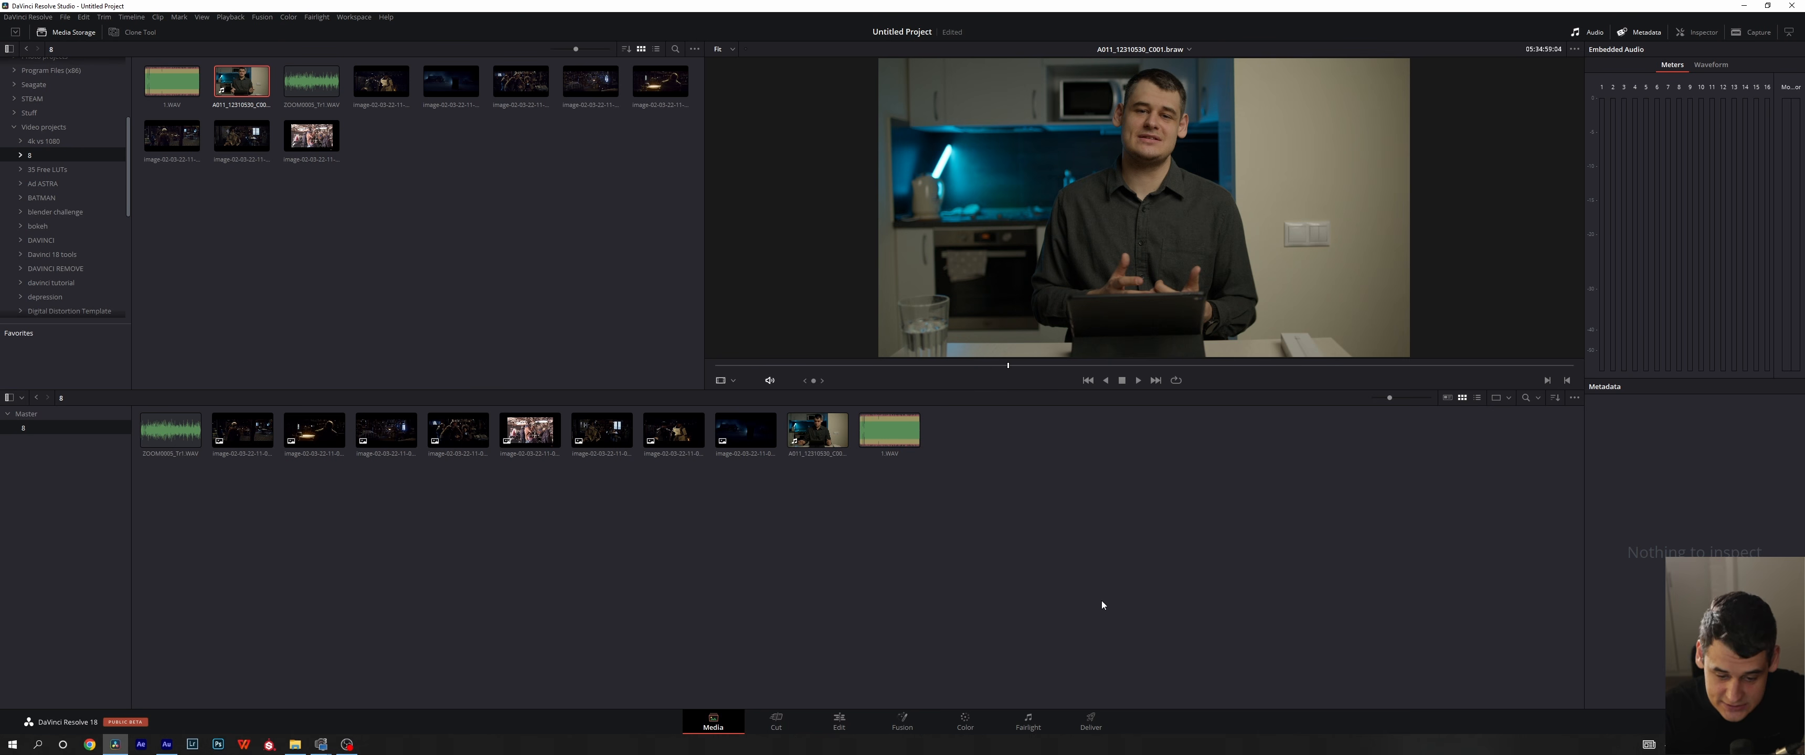
left_click(818, 445)
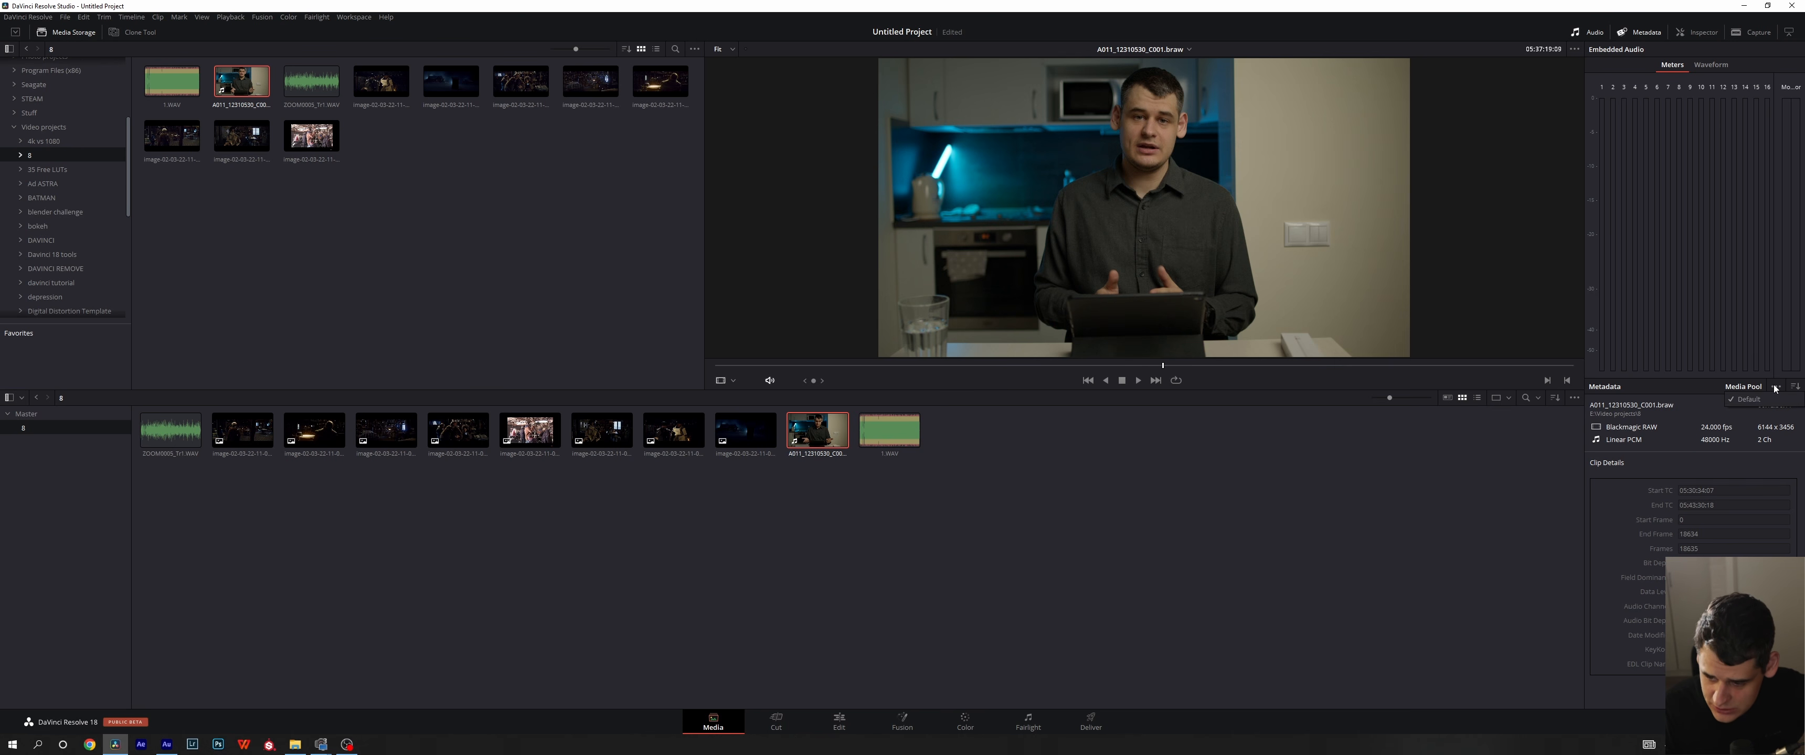
left_click(1795, 387)
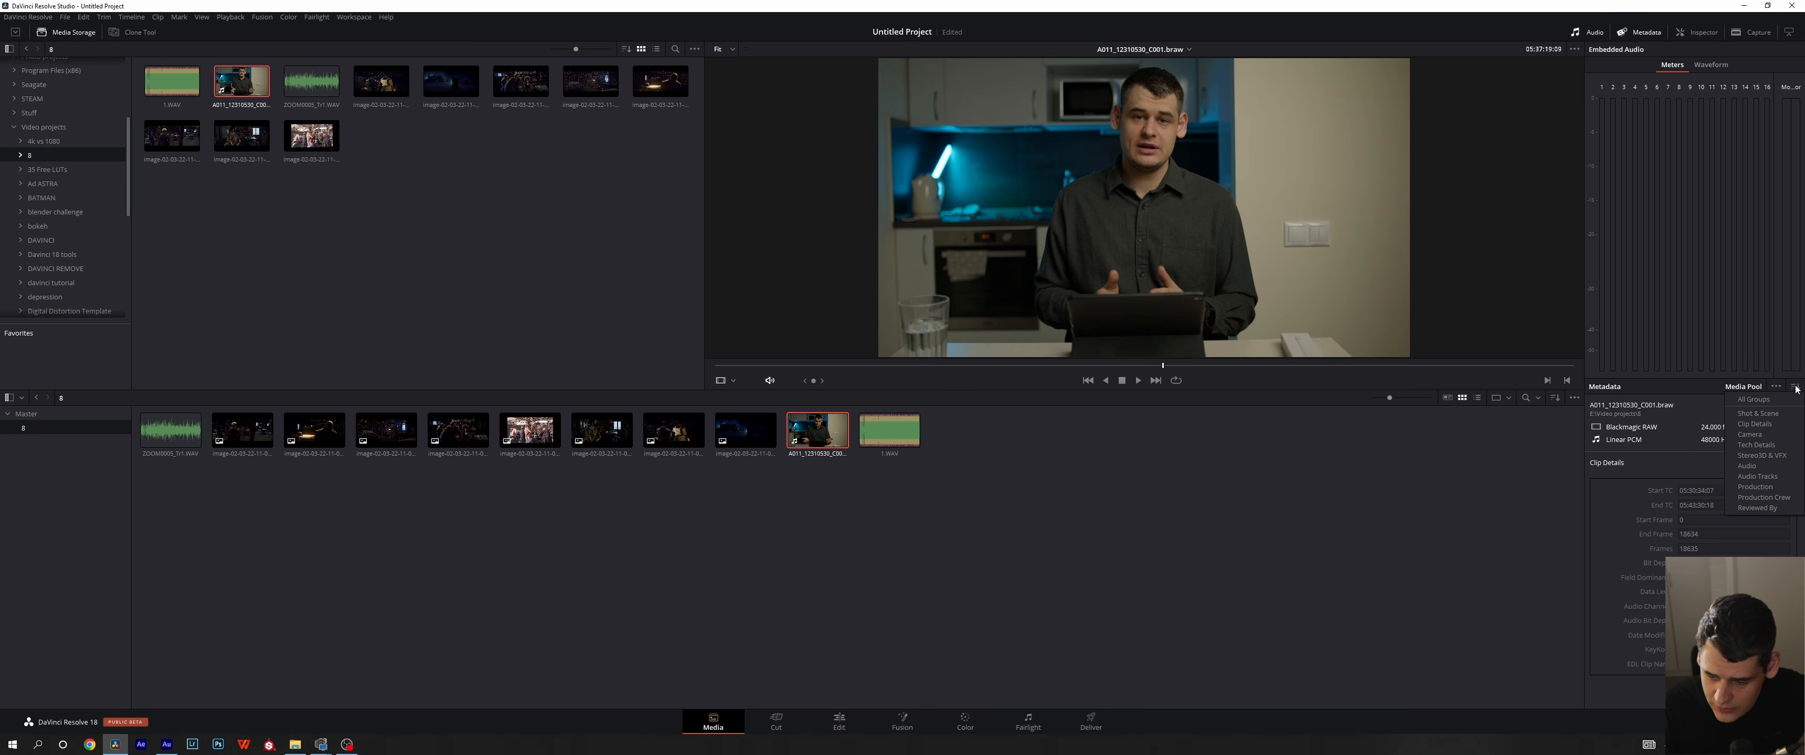
left_click(1765, 395)
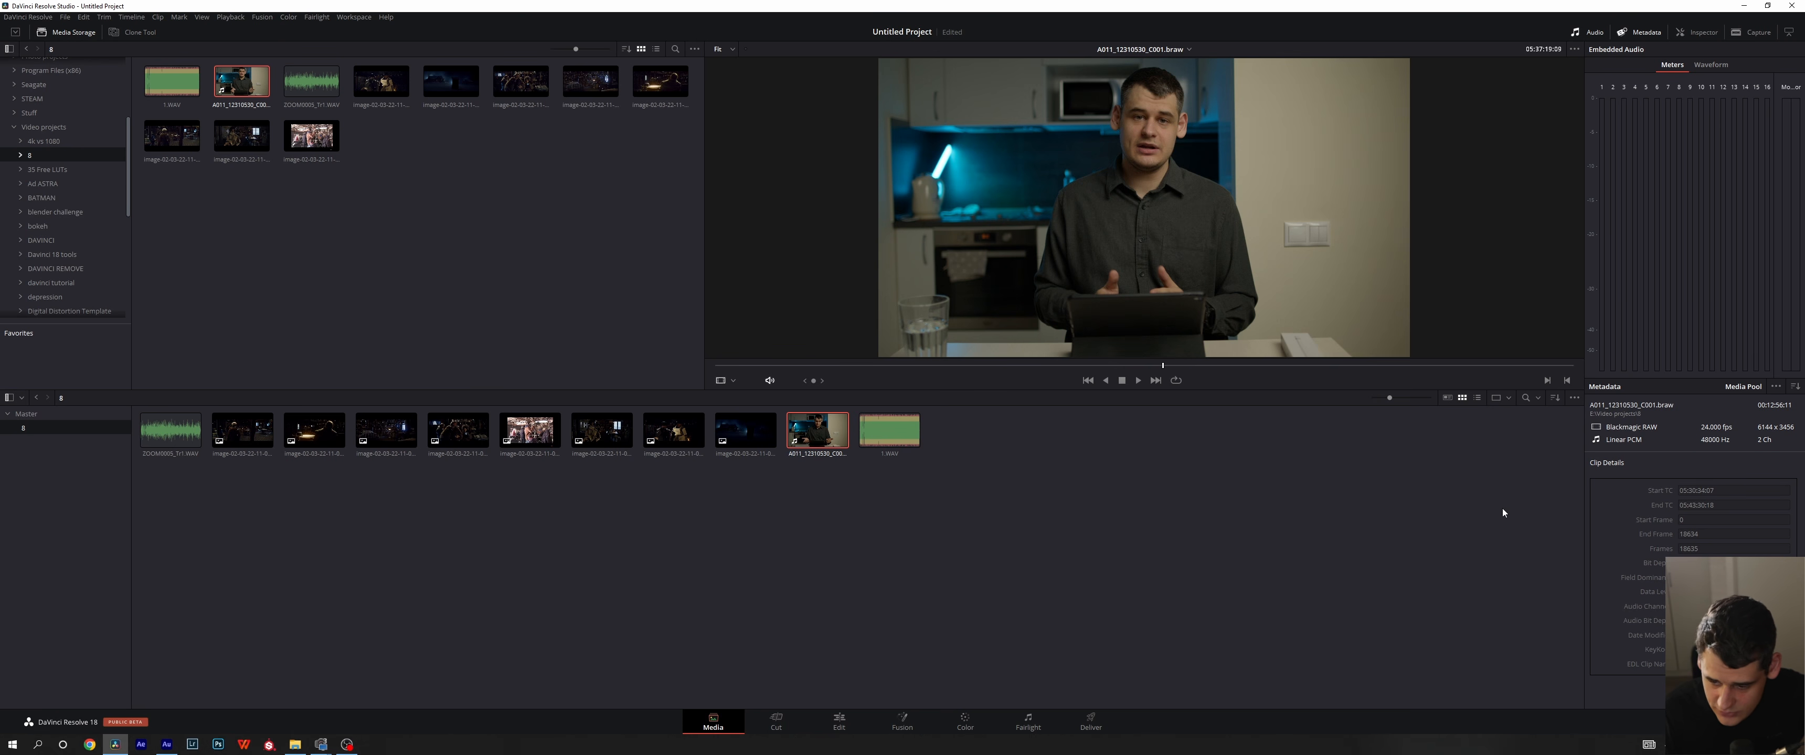
left_click(900, 424)
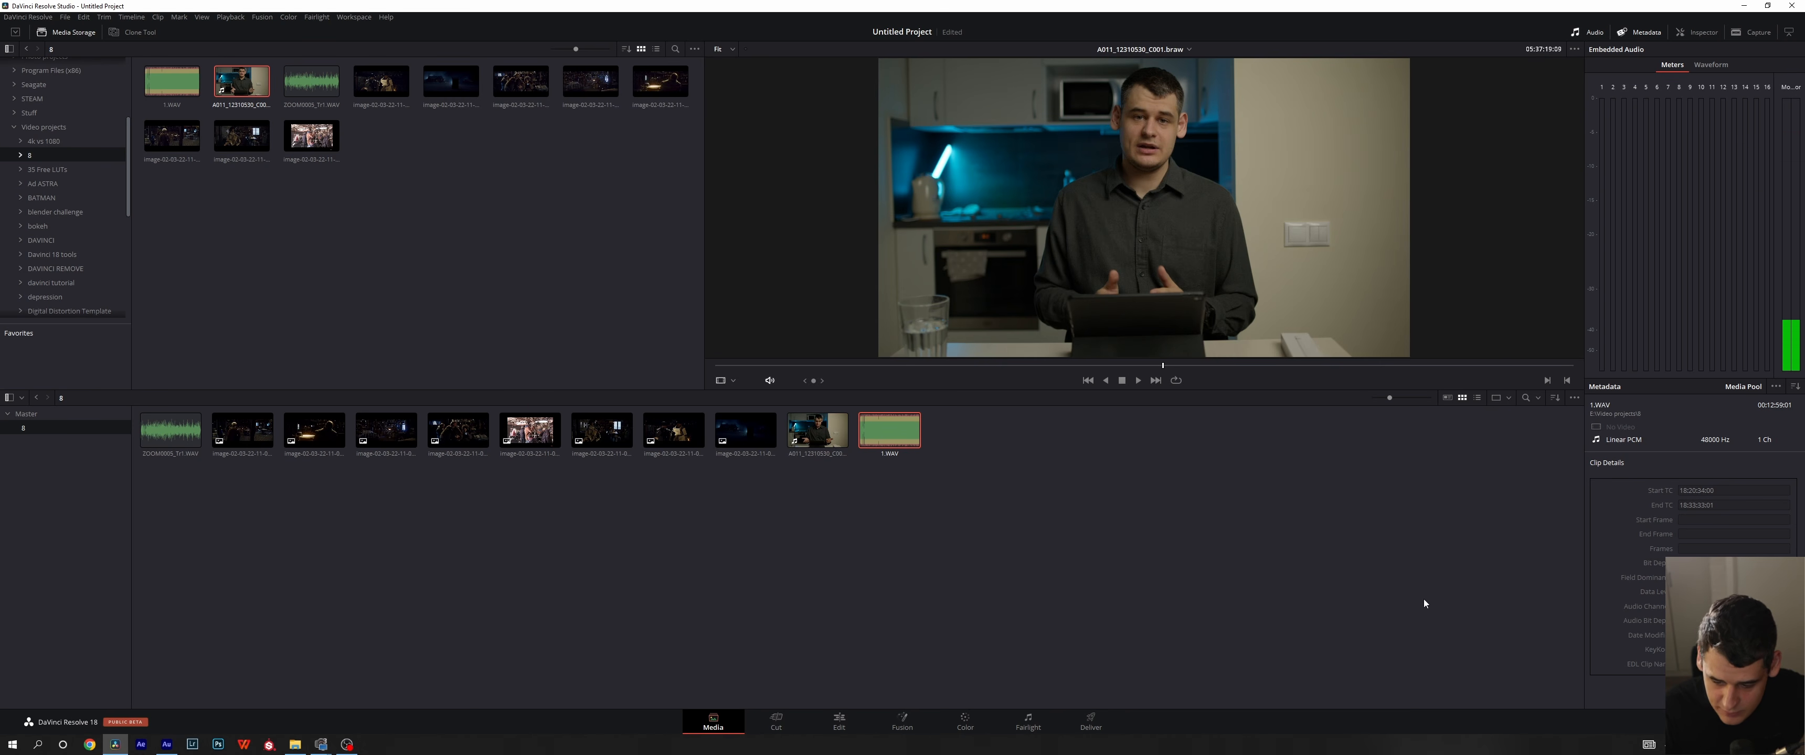
left_click(817, 430)
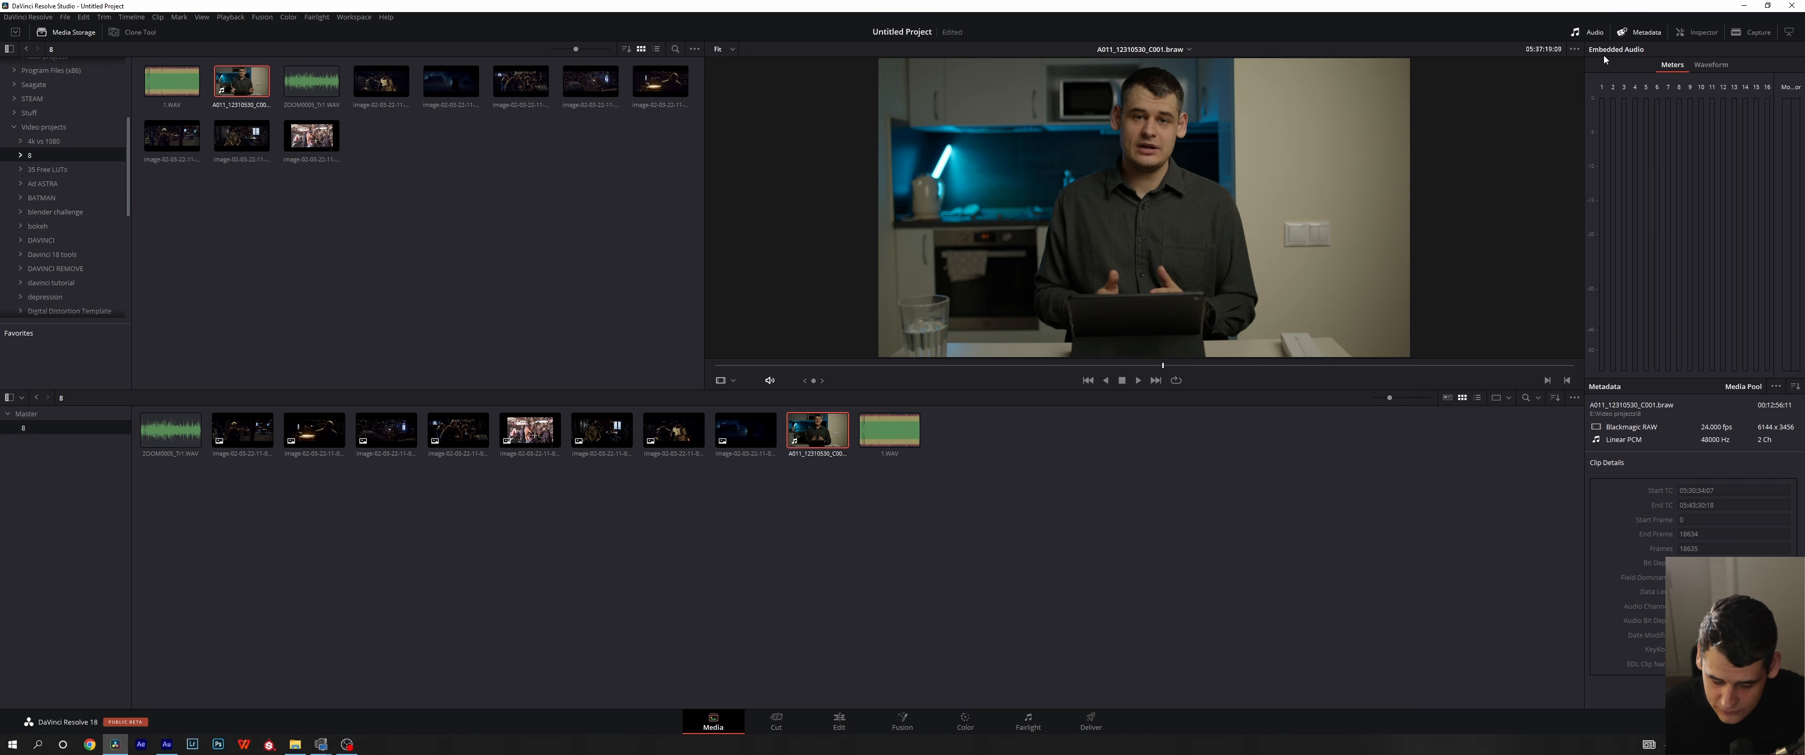
- Compare the Meters and Waveform views of the clip audio, and check the source viewer's display options
left_click(1711, 65)
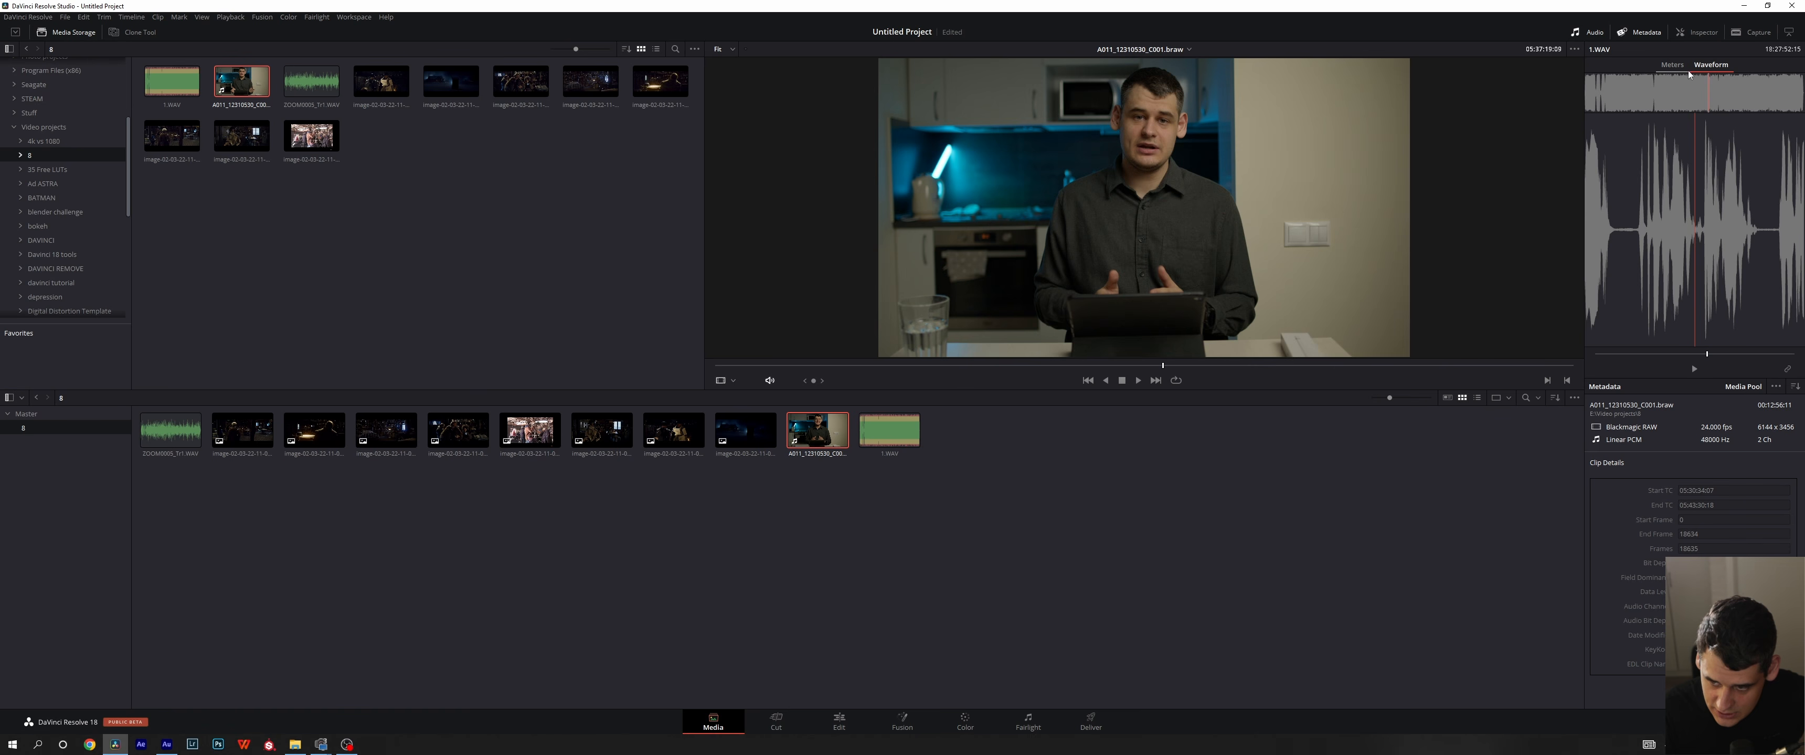
left_click(1671, 65)
left_click(1711, 65)
left_click(1673, 66)
left_click(1710, 67)
left_click(1672, 66)
left_click(1711, 66)
left_click(1672, 66)
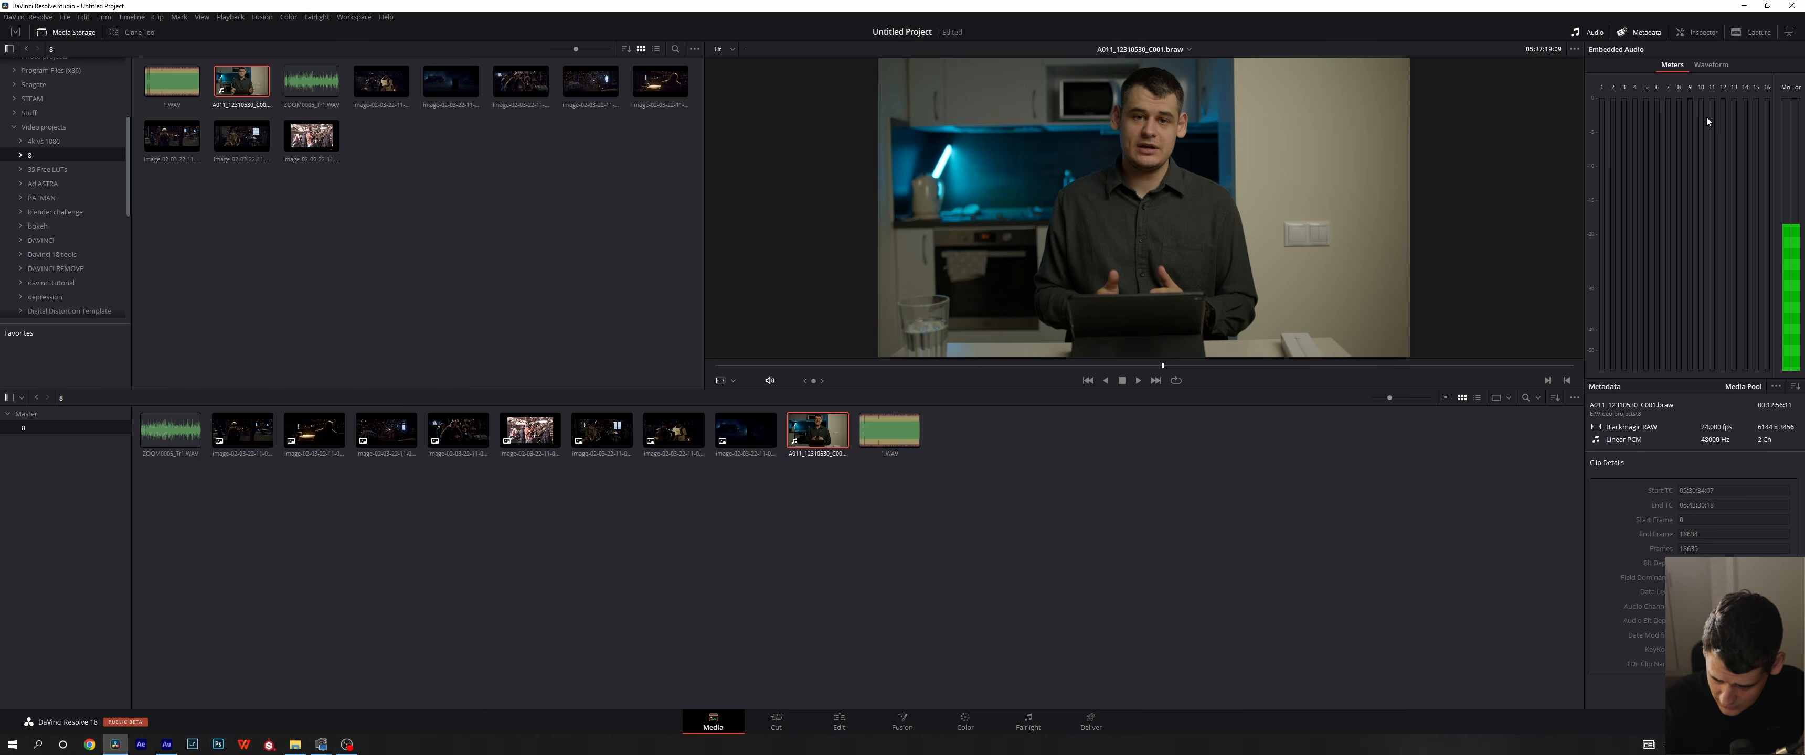
left_click(1729, 65)
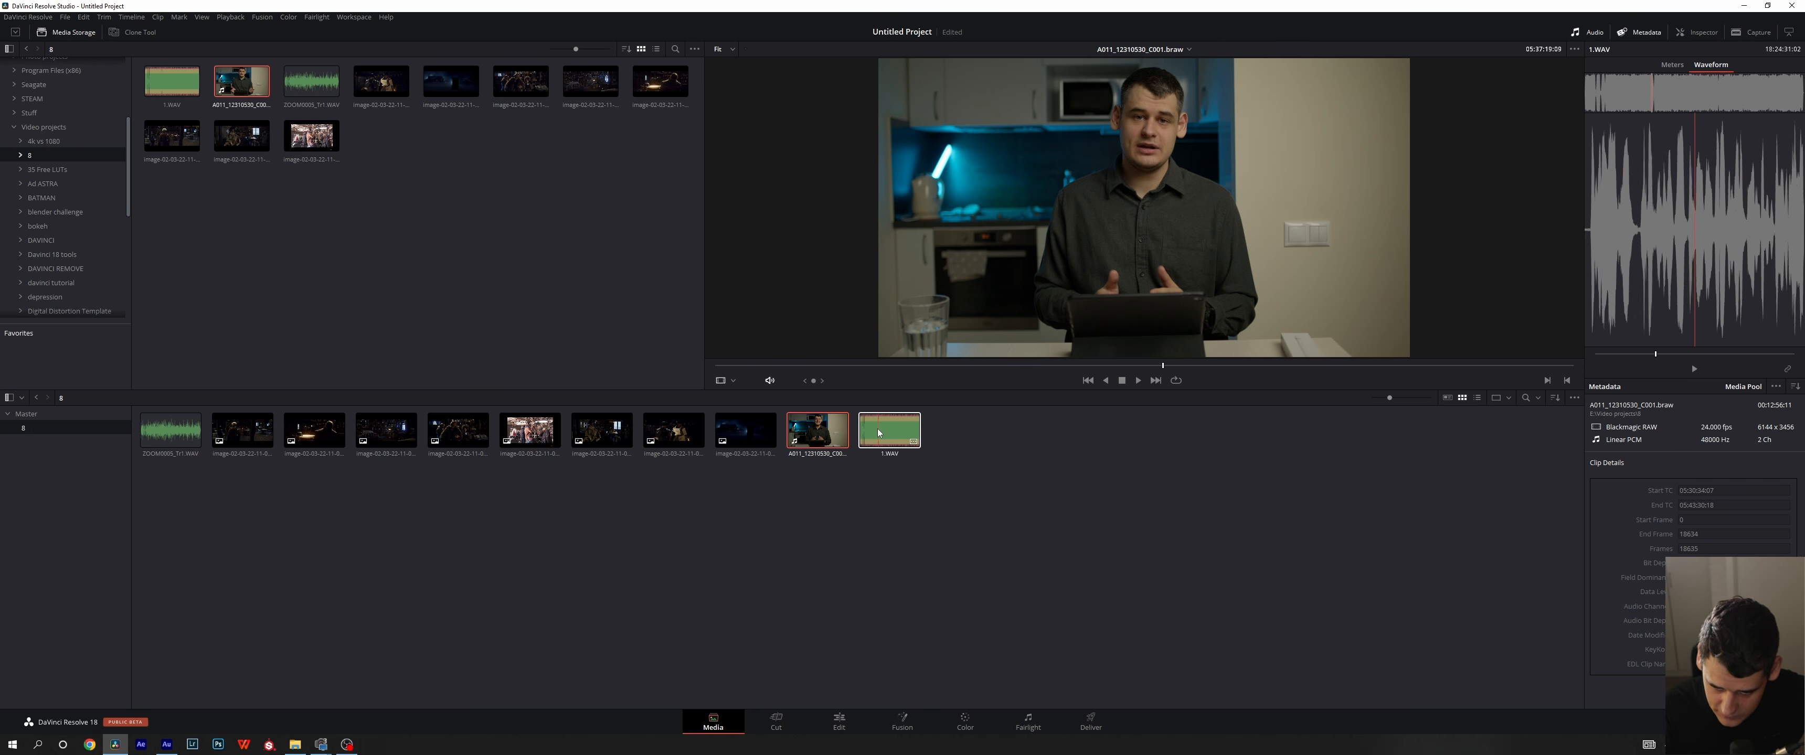
left_click(1575, 50)
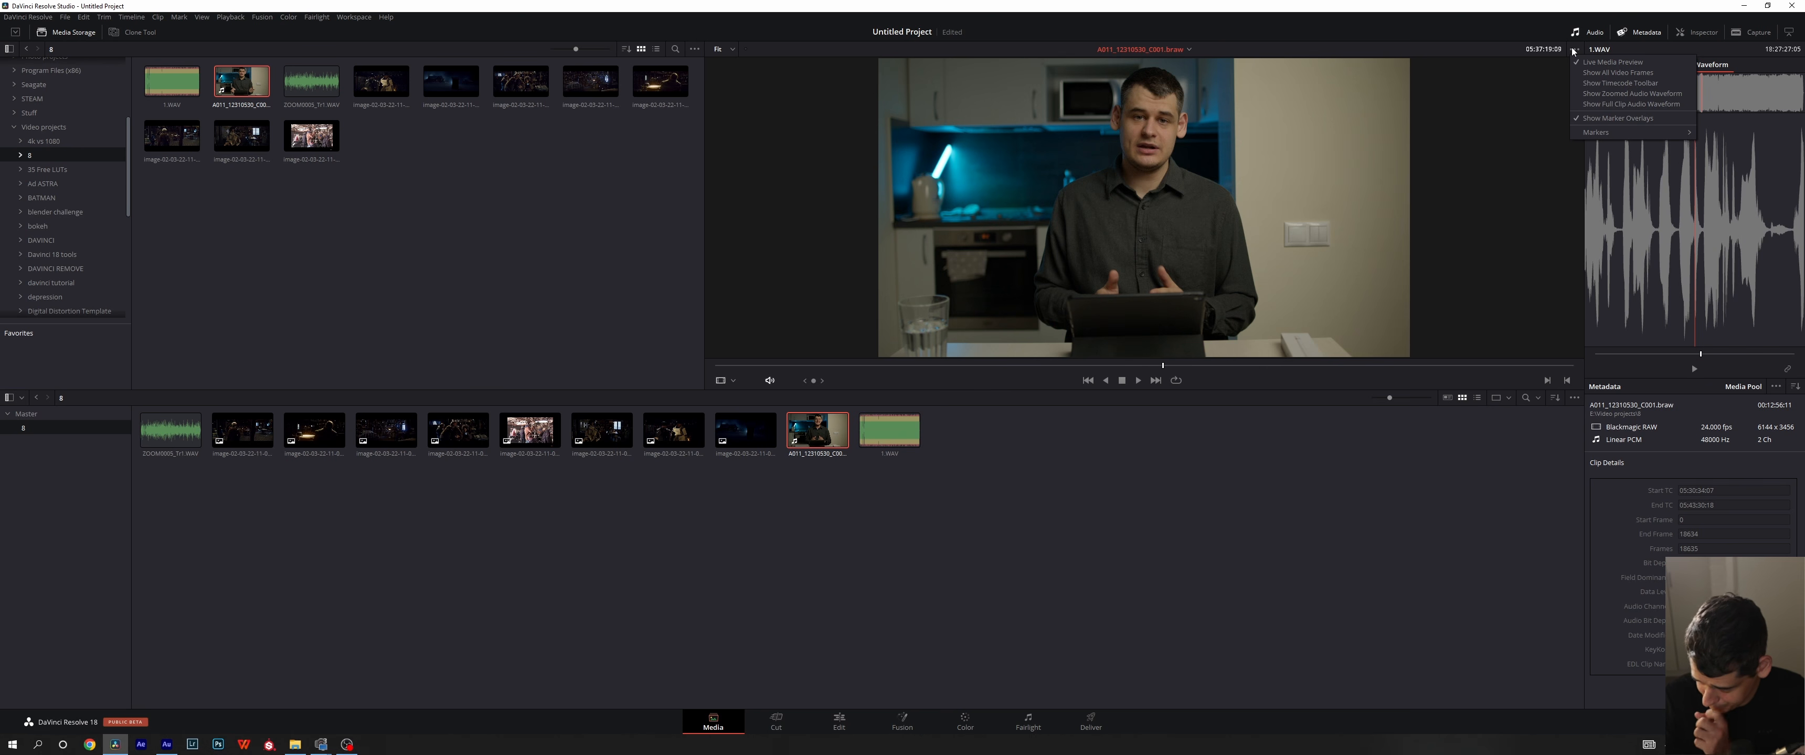
left_click(1186, 442)
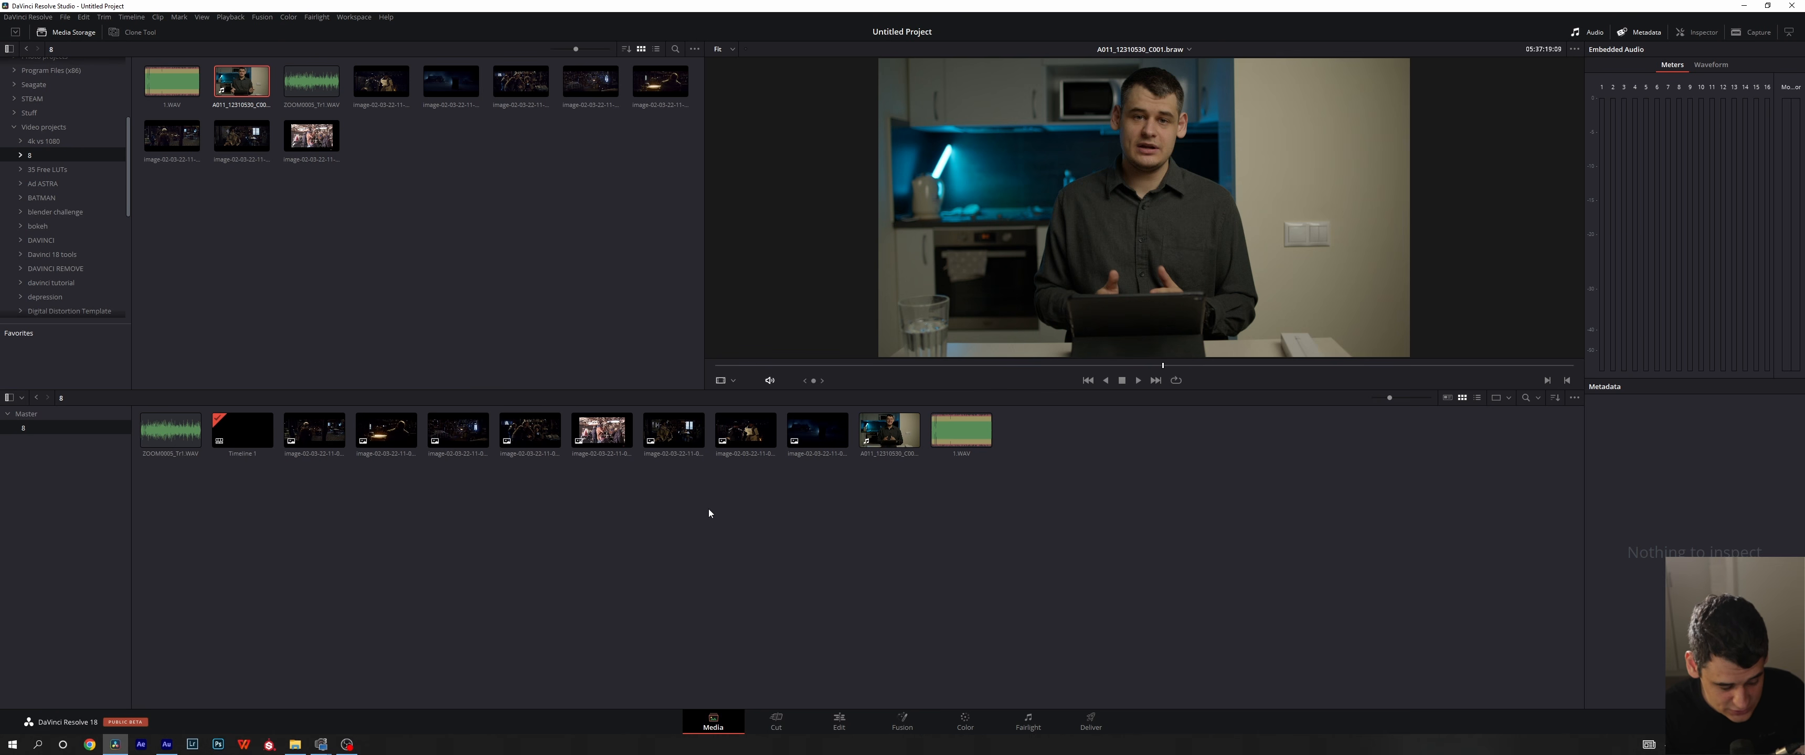
- Undo and redo the Timeline 1 deletion, and try stepping back to an earlier state in the edit history
key("ctrl+z")
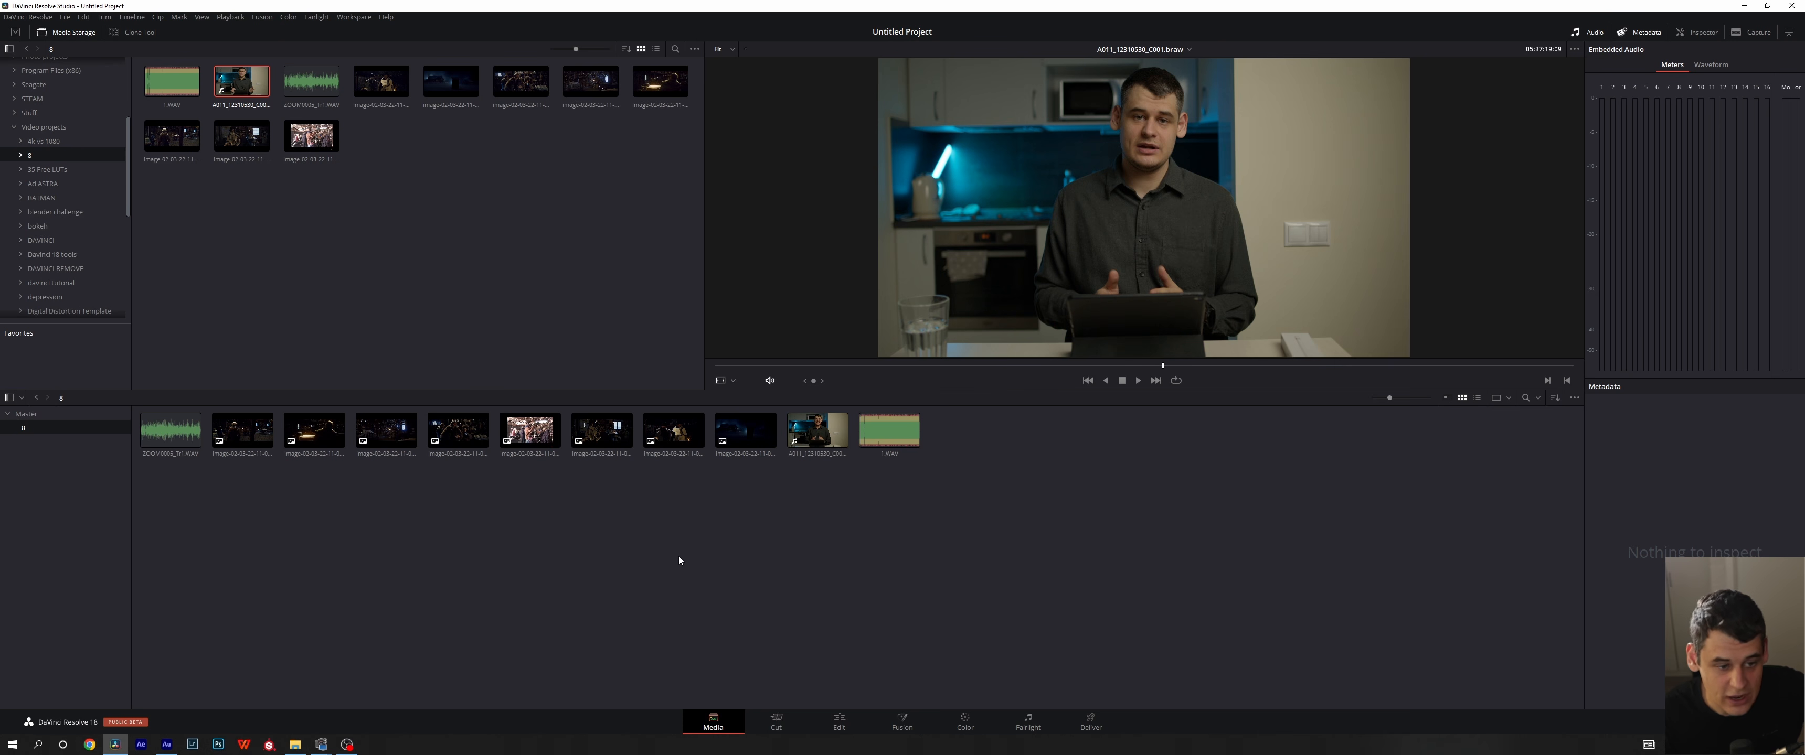
left_click(83, 17)
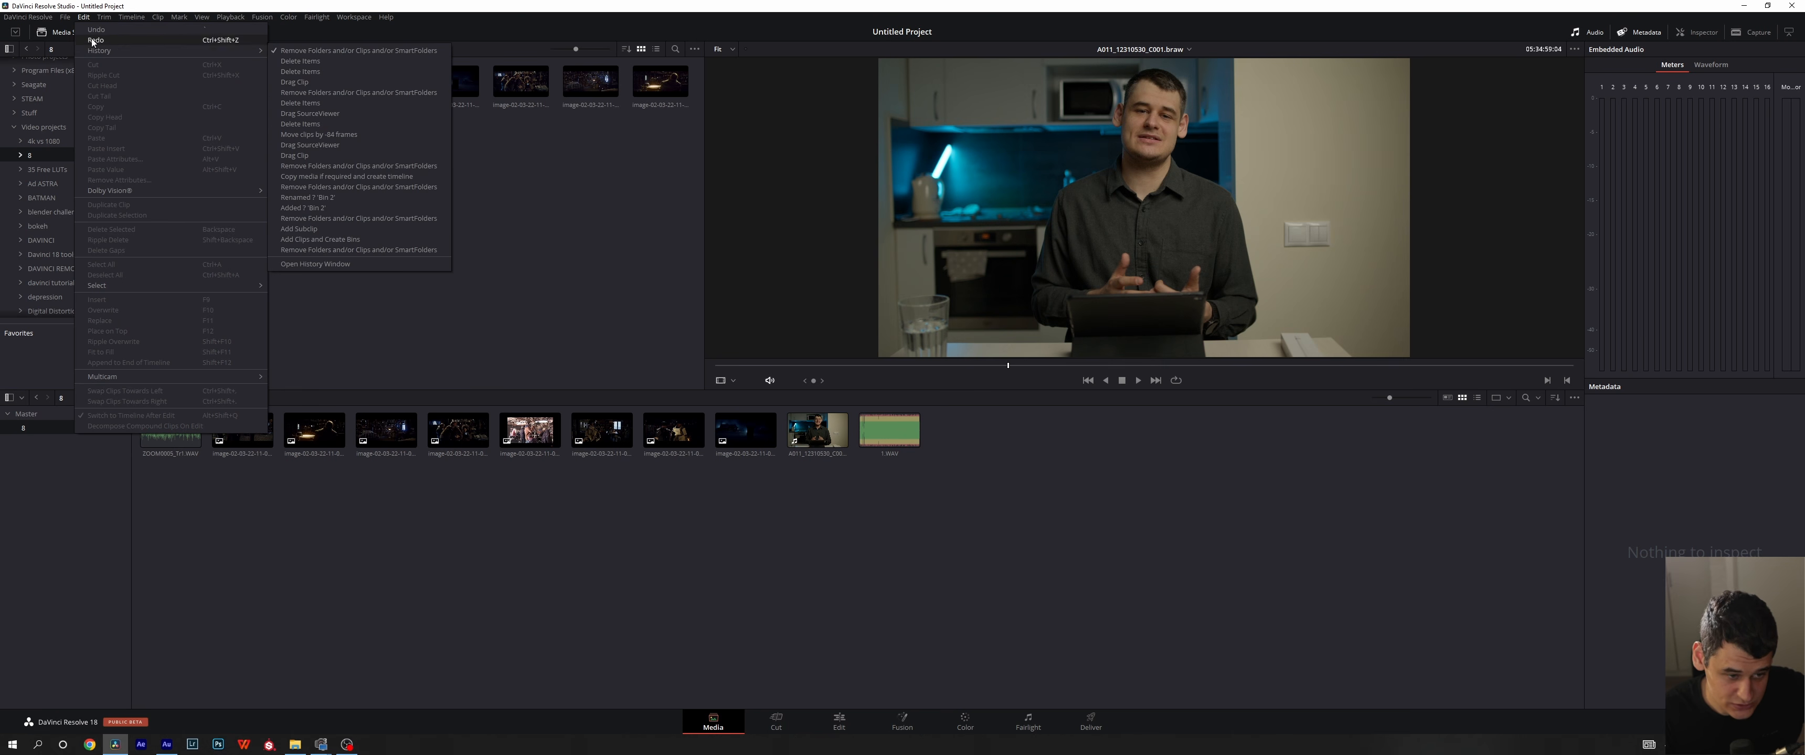
mouse_move(107, 50)
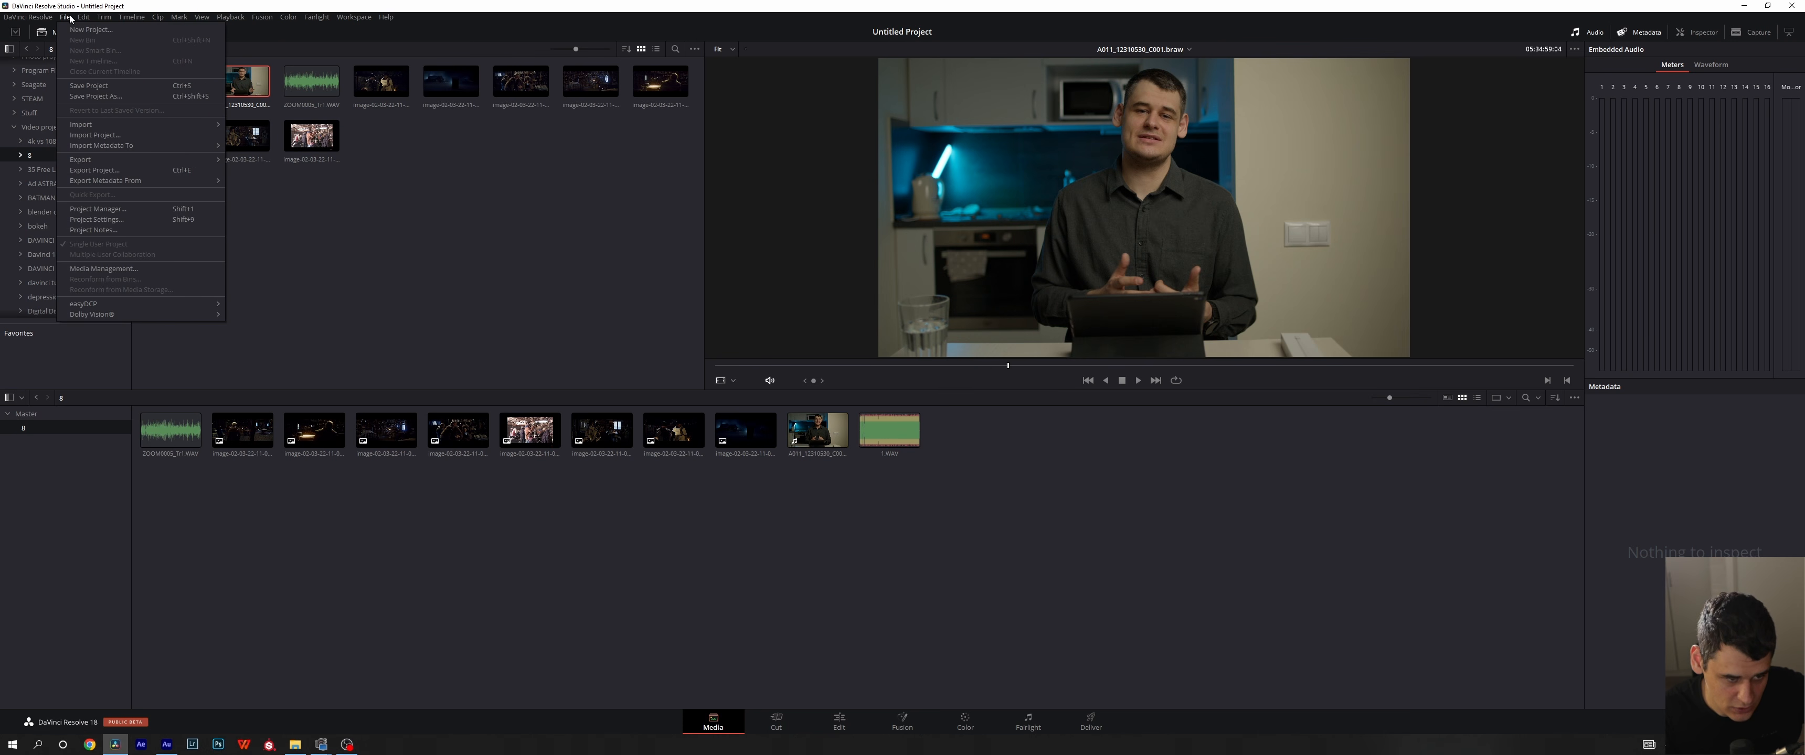
mouse_move(83, 17)
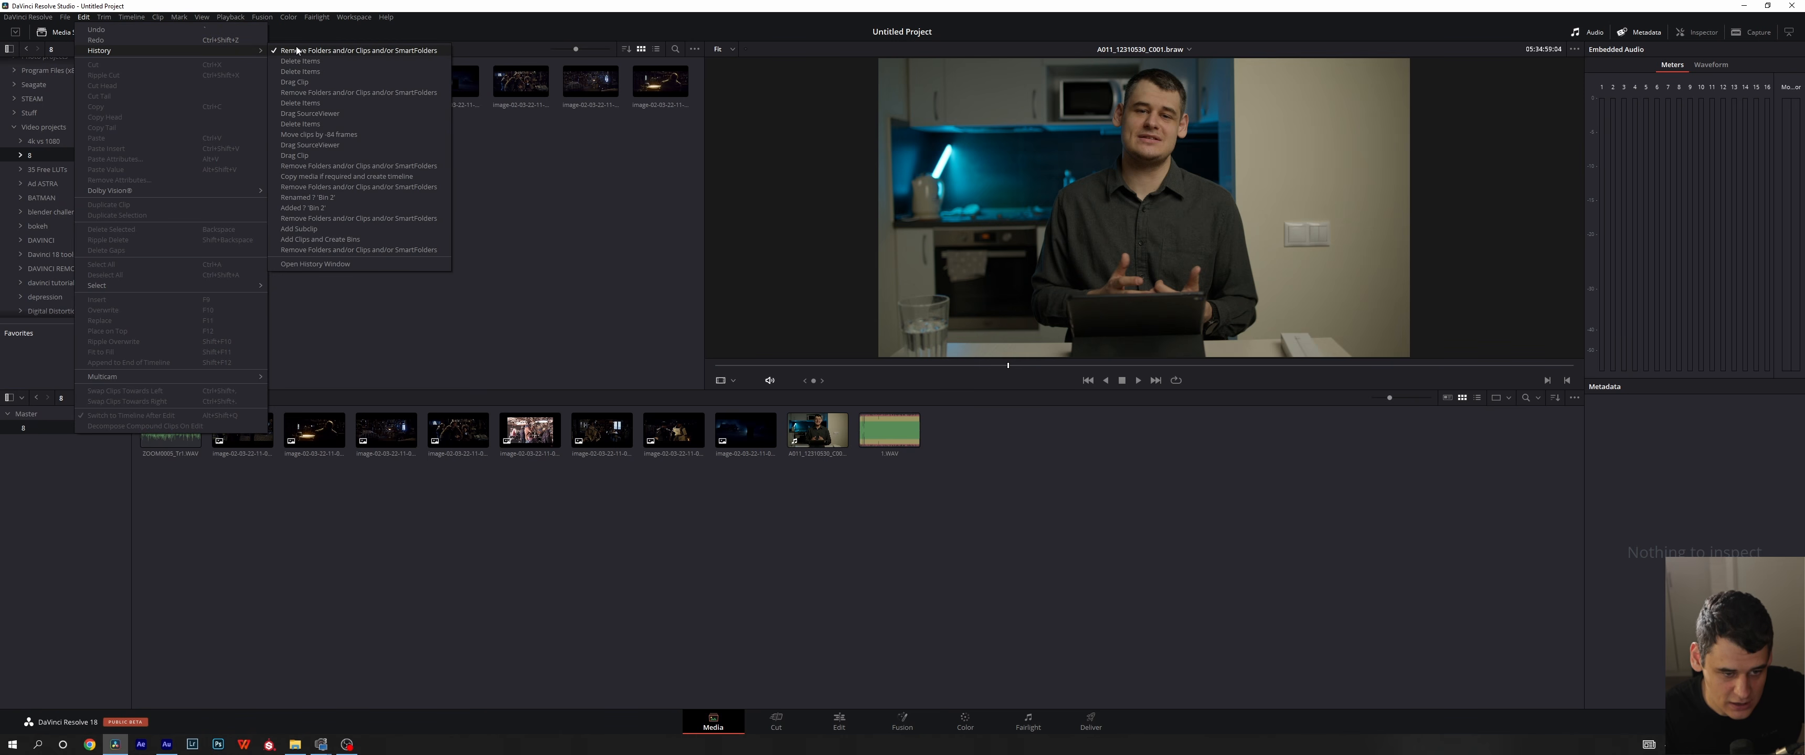
left_click(439, 234)
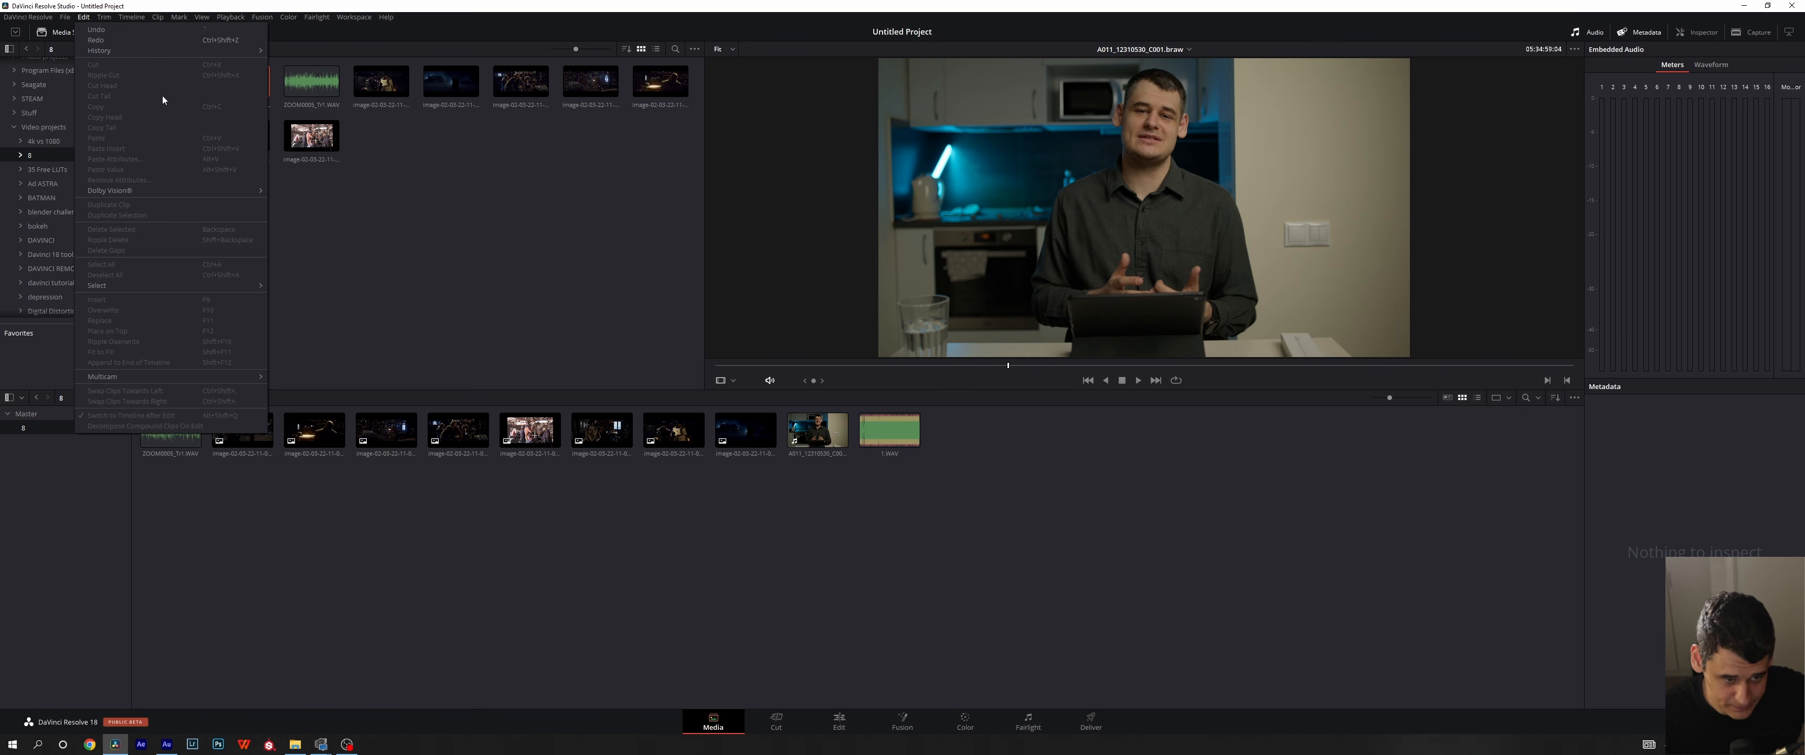
mouse_move(176, 51)
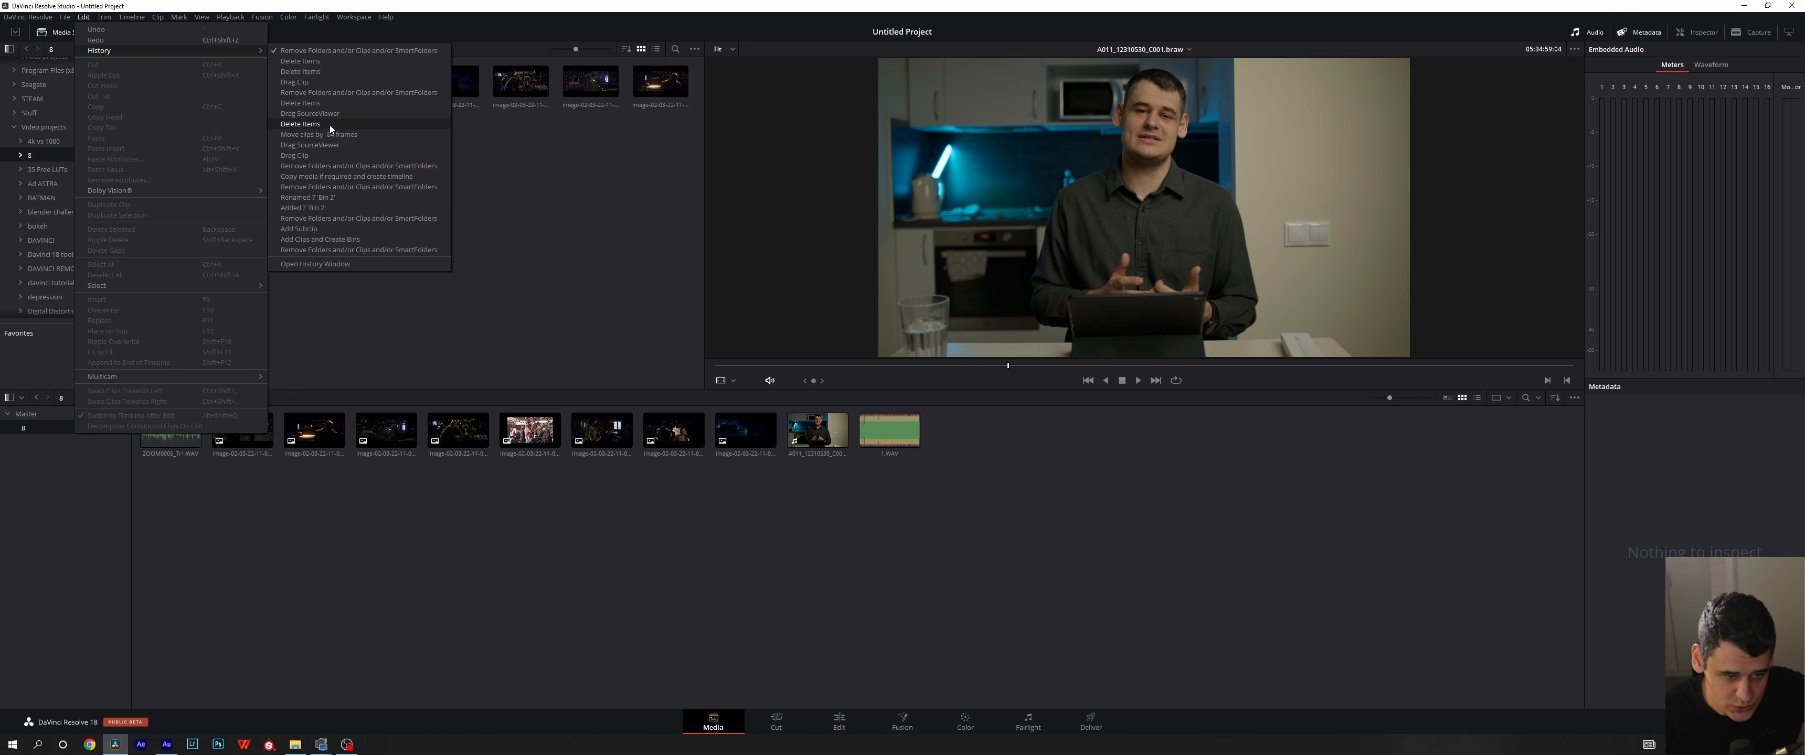
left_click(320, 84)
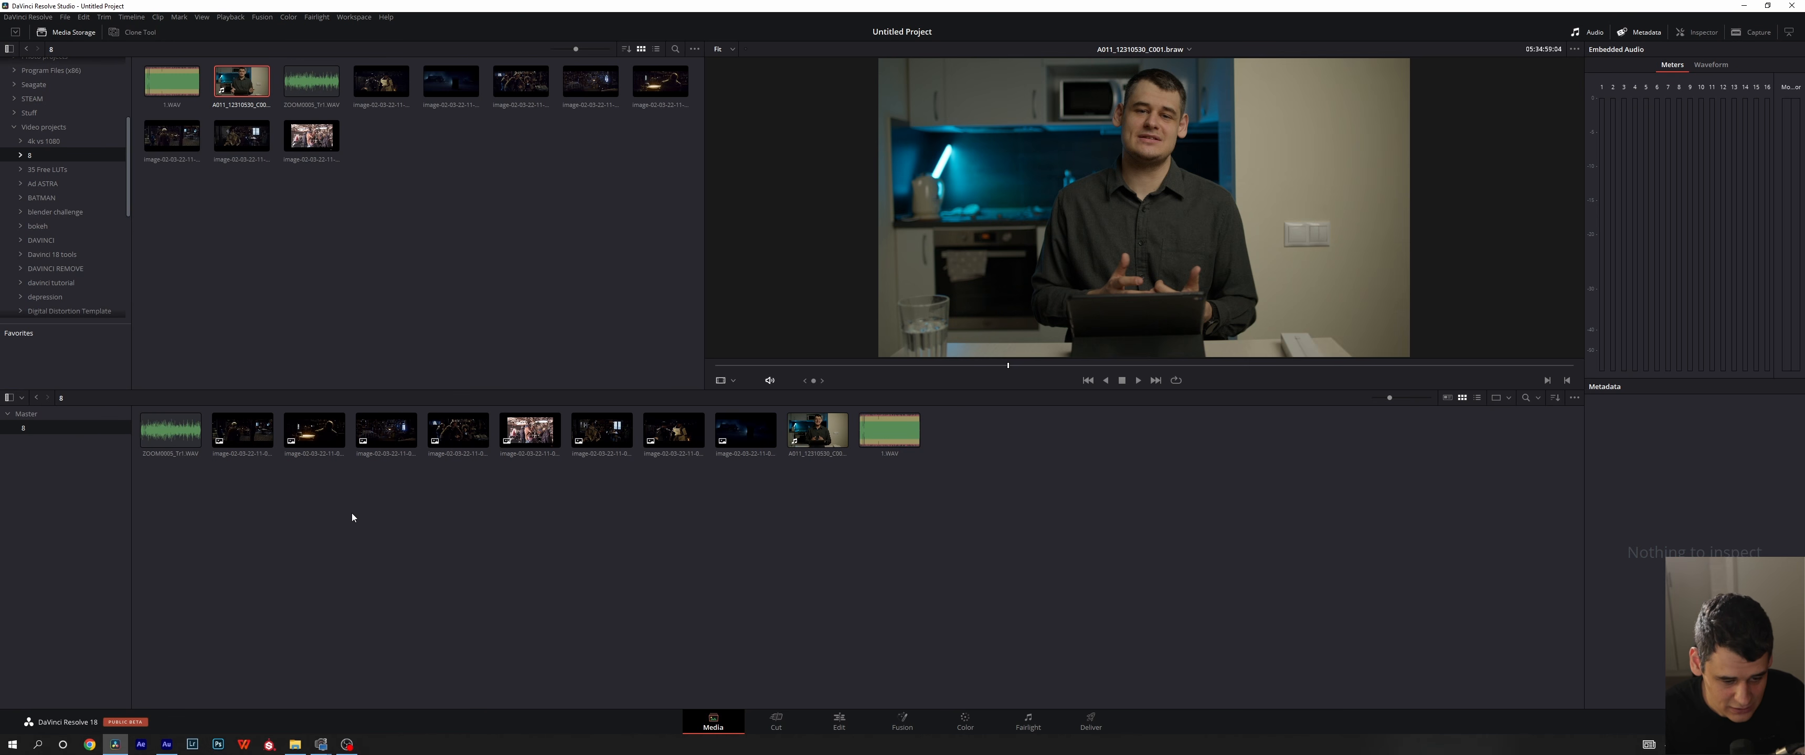
- Return to the latest Remove Folders and/or Clips and/or SmartFolders entry in the edit history
left_click(84, 17)
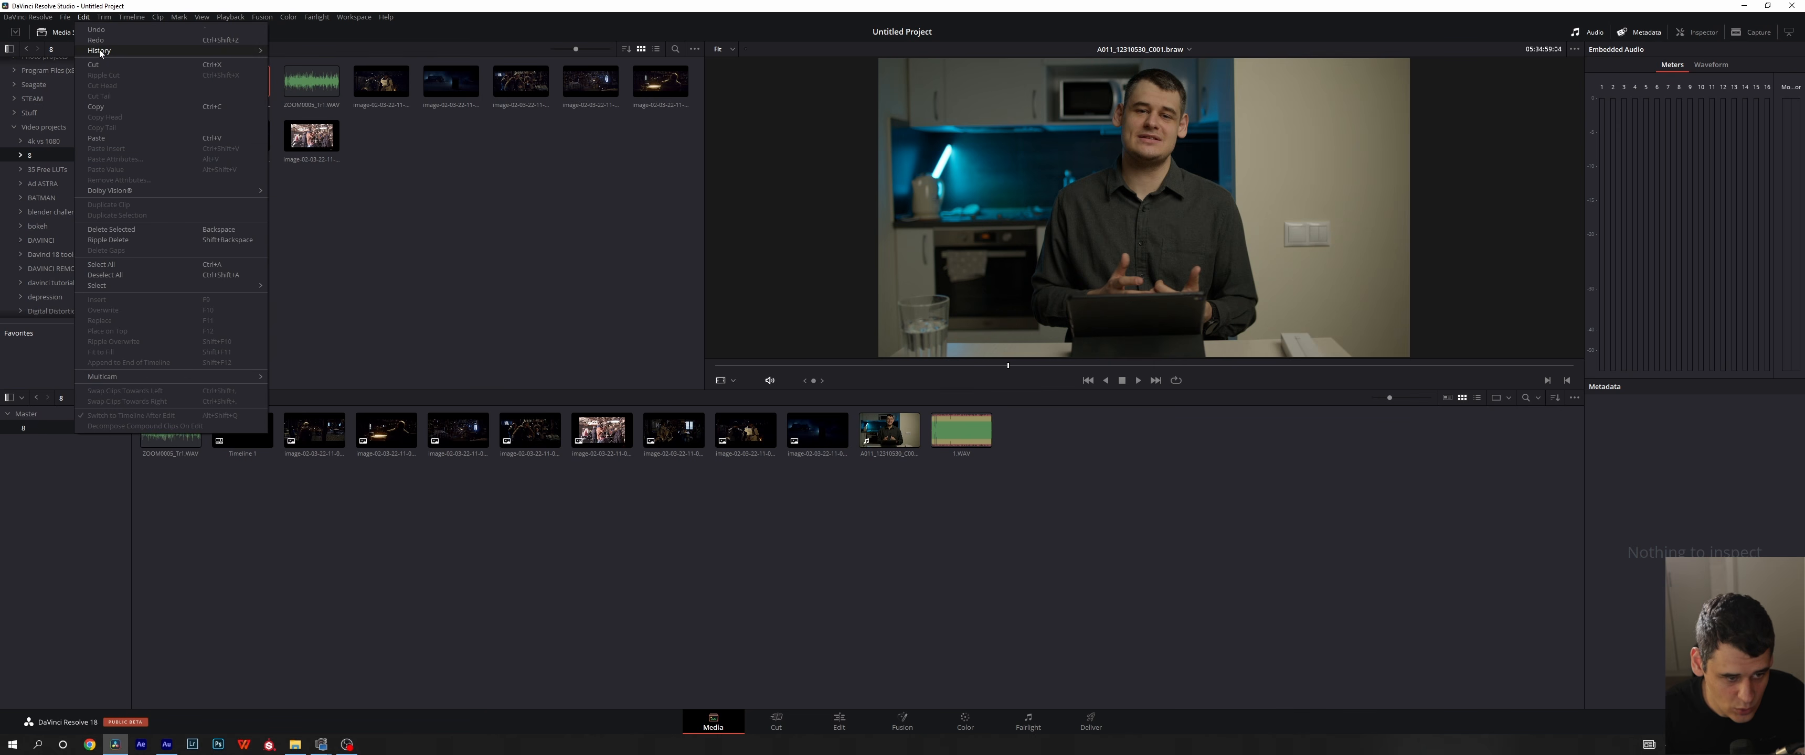
mouse_move(211, 50)
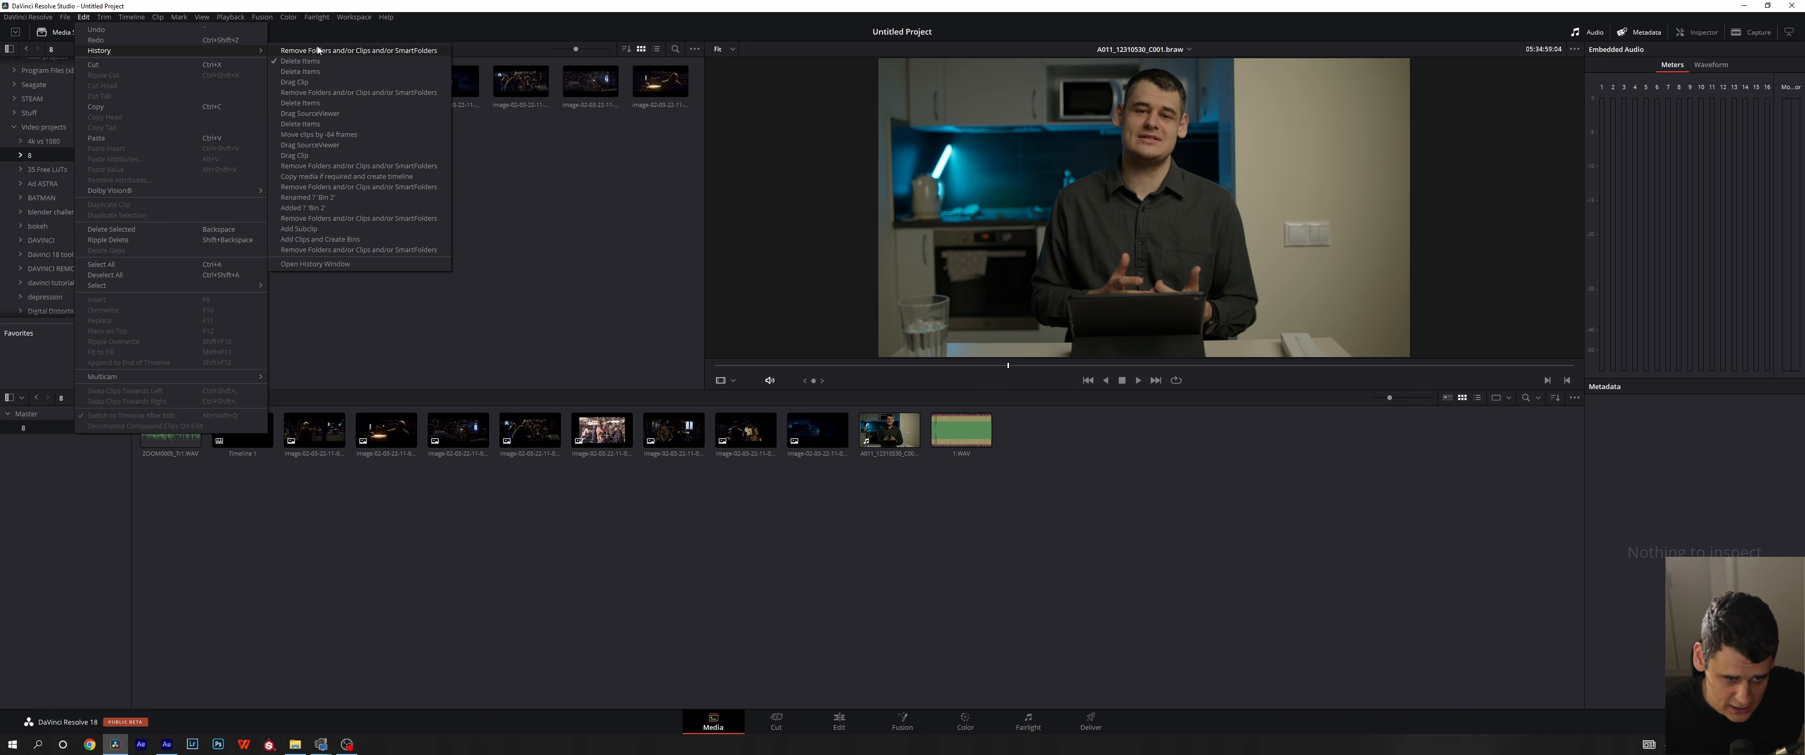
left_click(292, 50)
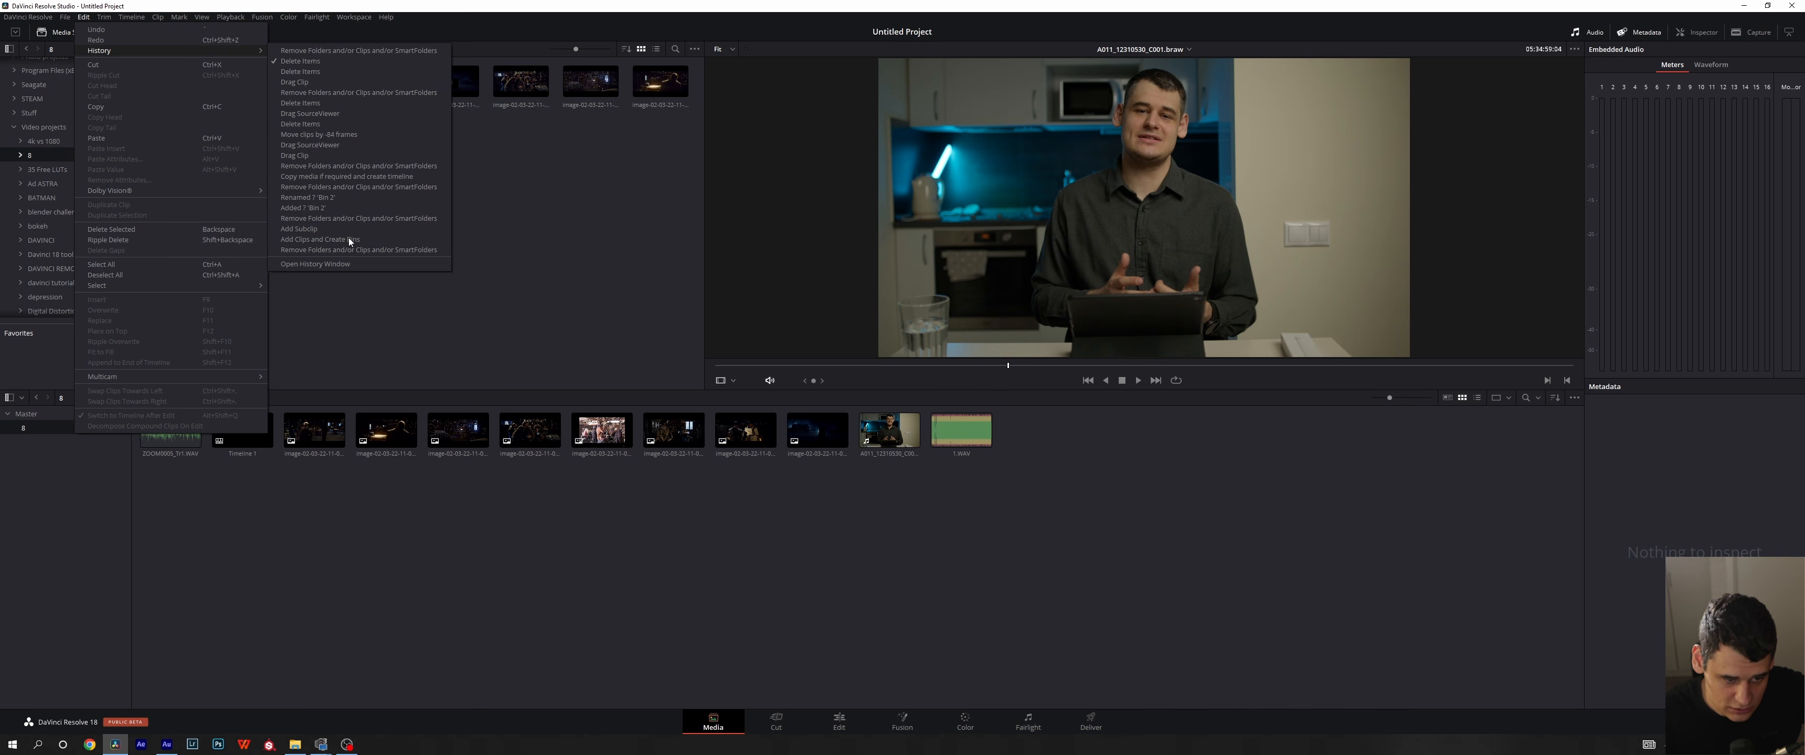
left_click(325, 54)
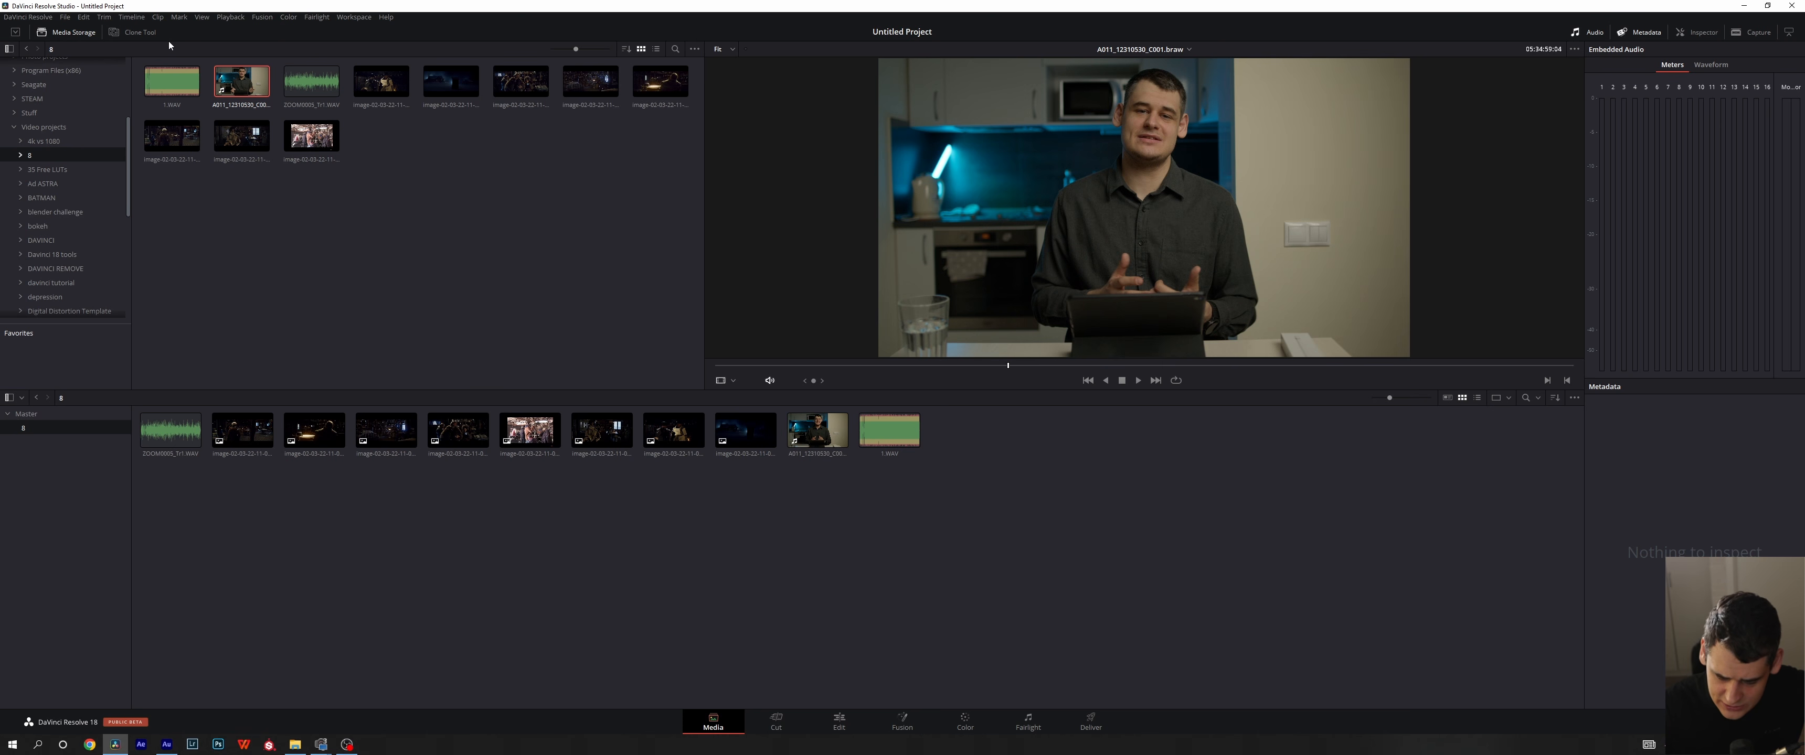
left_click(430, 267)
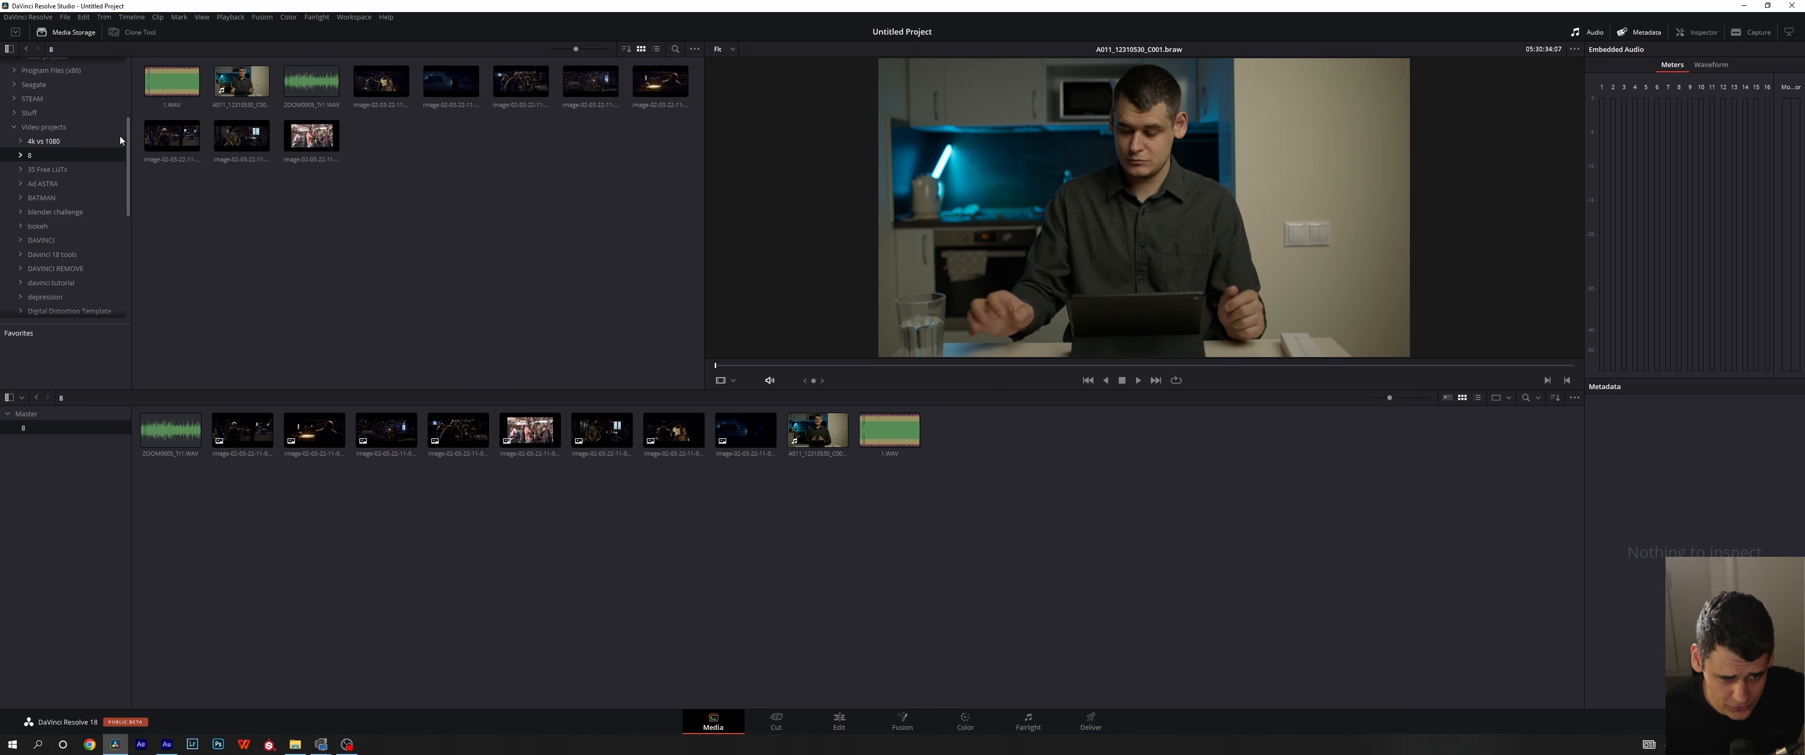
- Hide and show the Media Storage browser, and switch it between full and half height
left_click(69, 32)
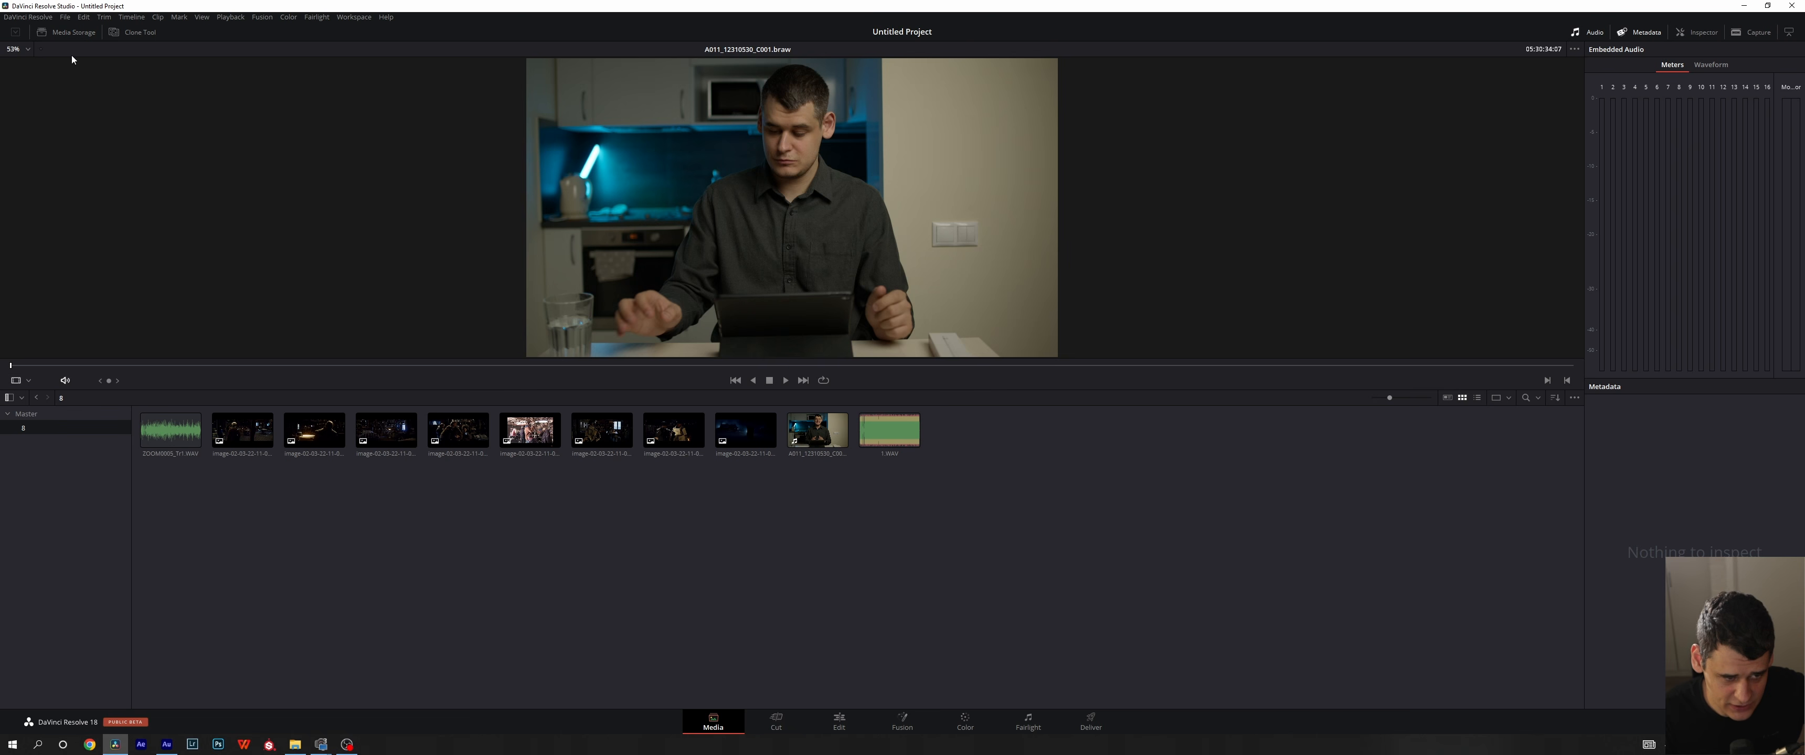
left_click(69, 32)
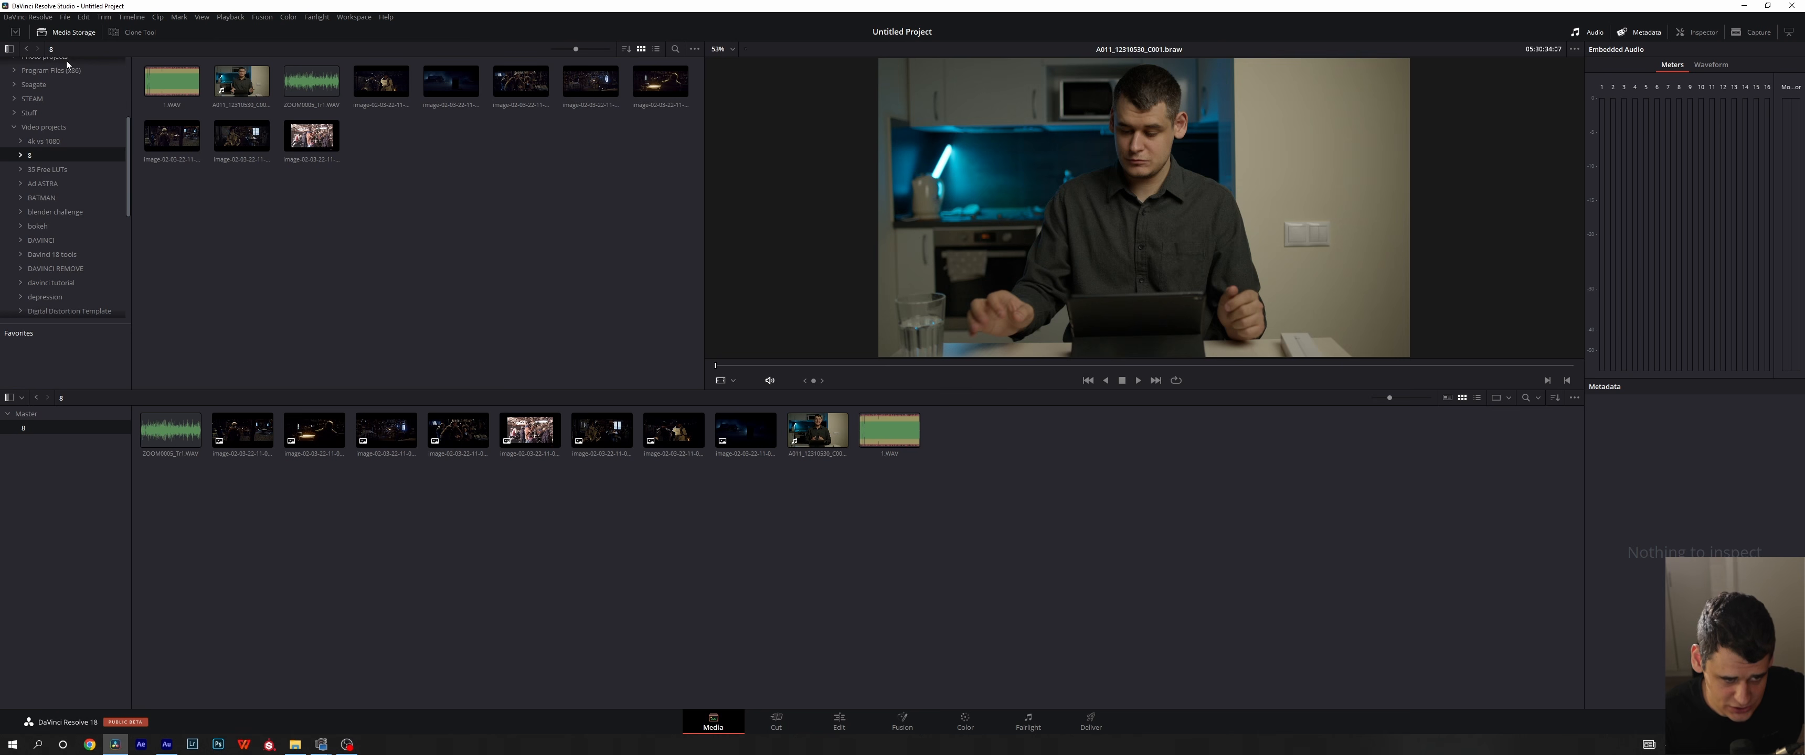
left_click(16, 33)
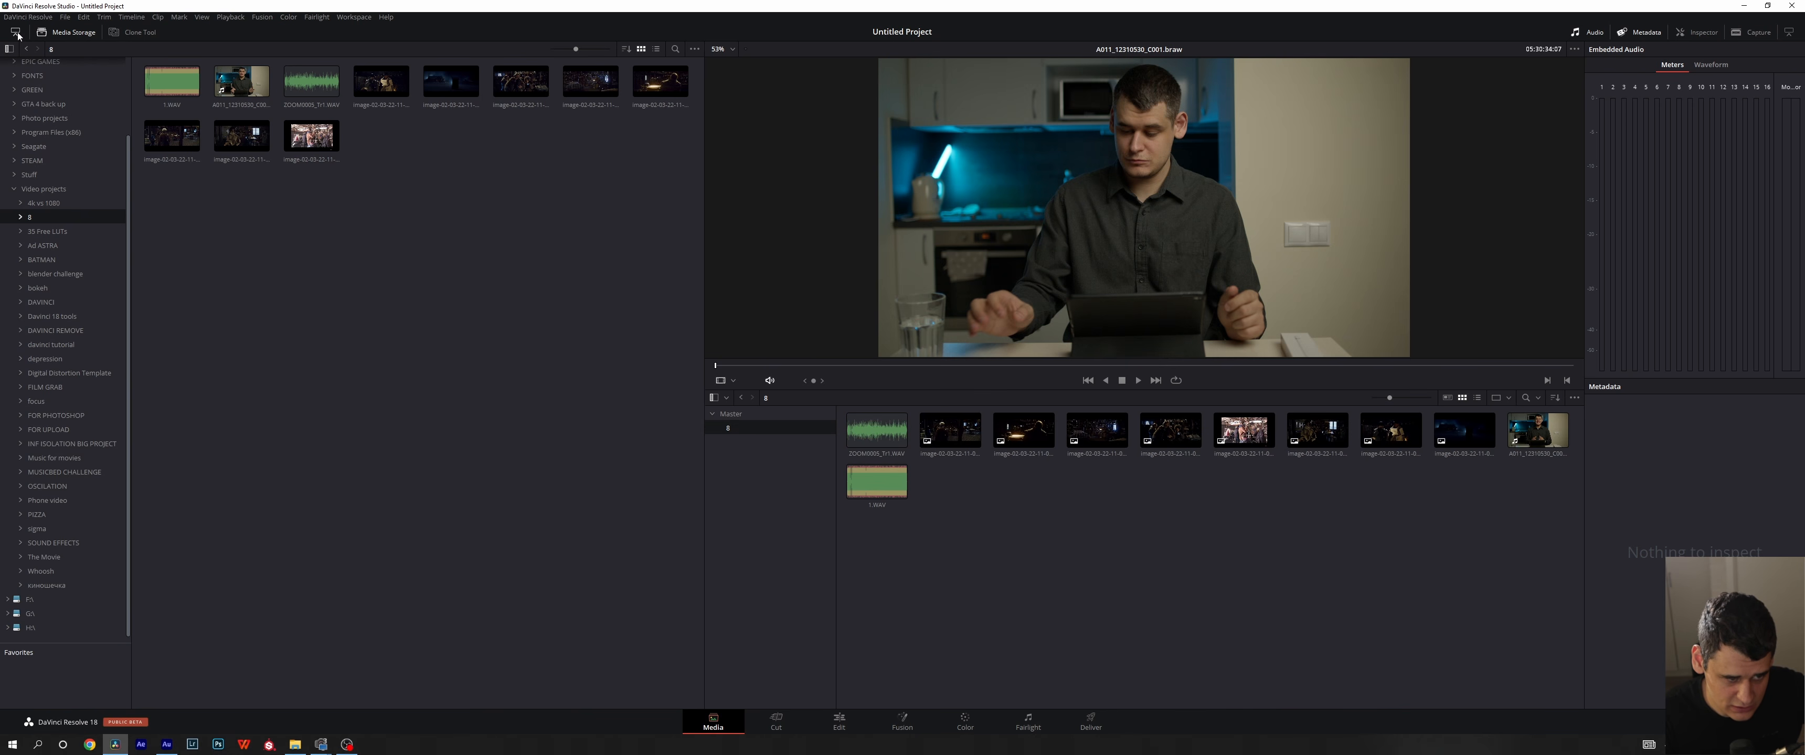
left_click(16, 33)
left_click(16, 33)
left_click(16, 34)
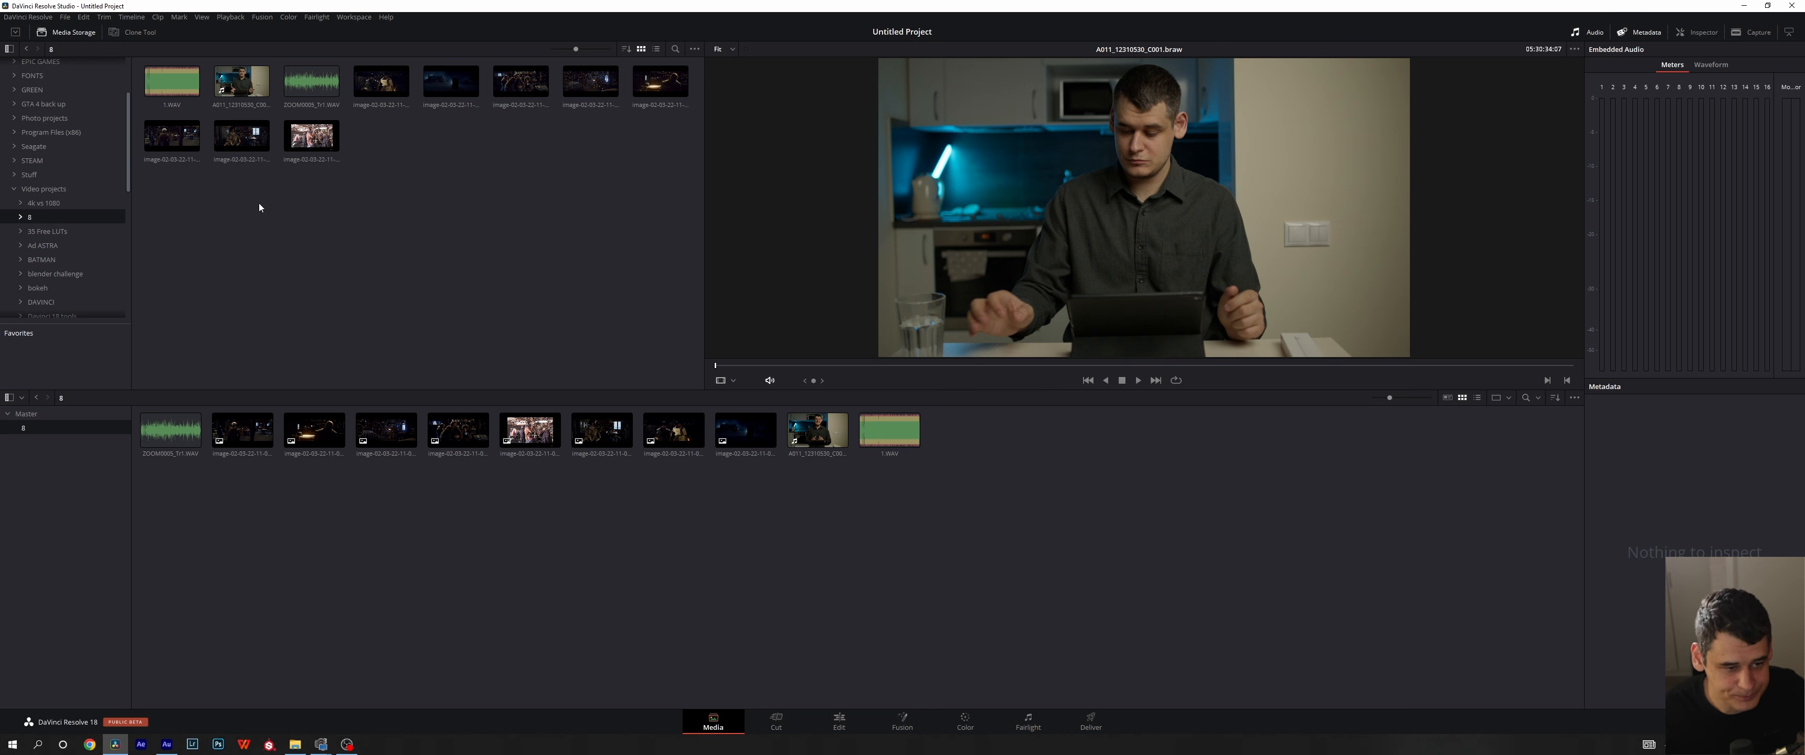
- Show the Clone Tool on the Media page and add a new clone job
left_click(142, 32)
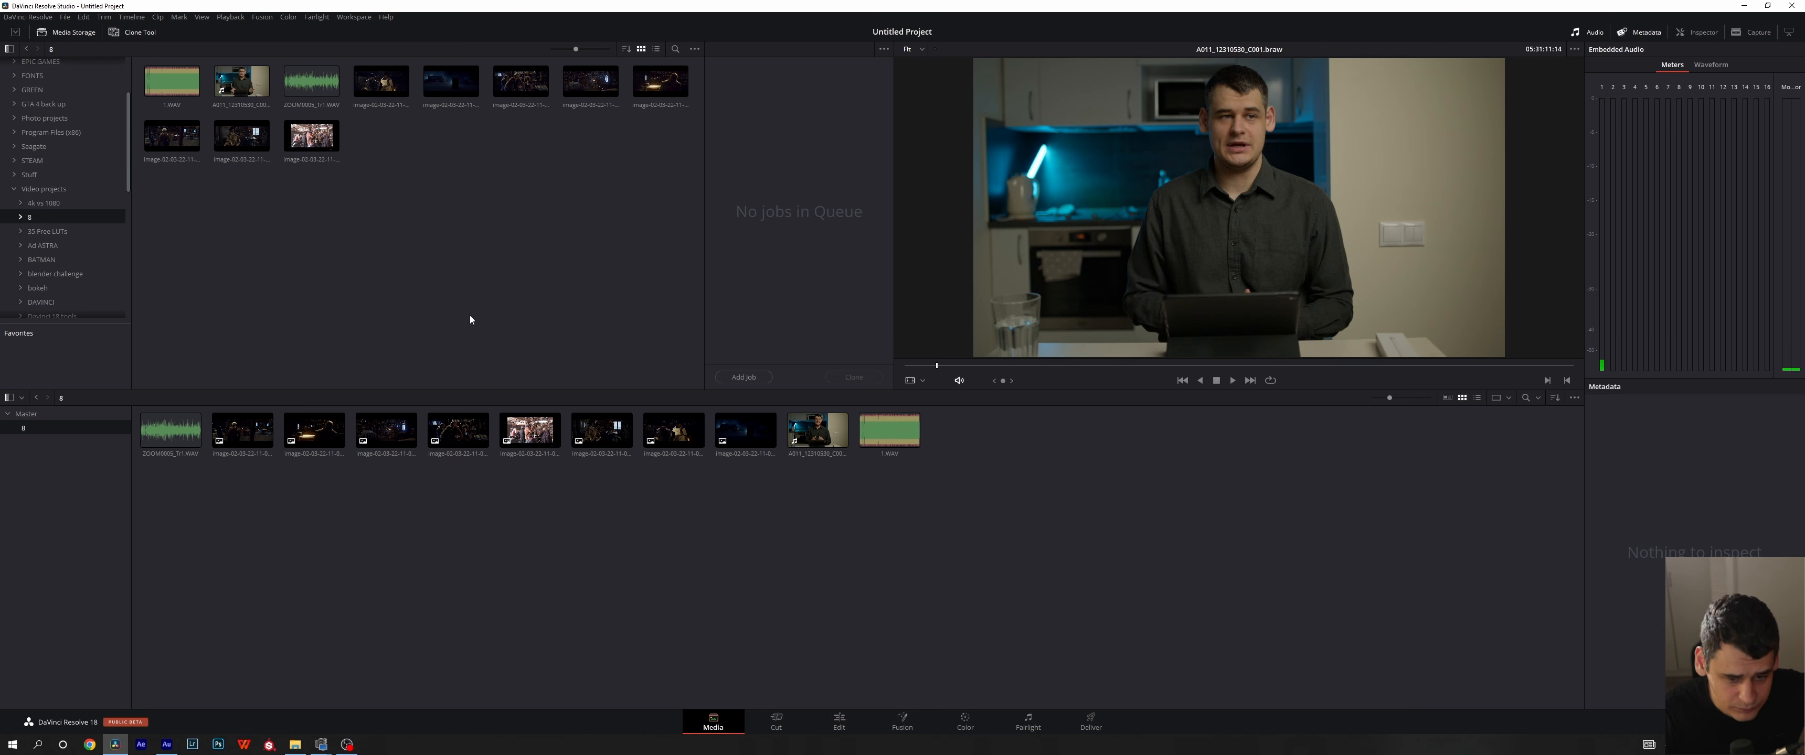
left_click(120, 32)
left_click(119, 32)
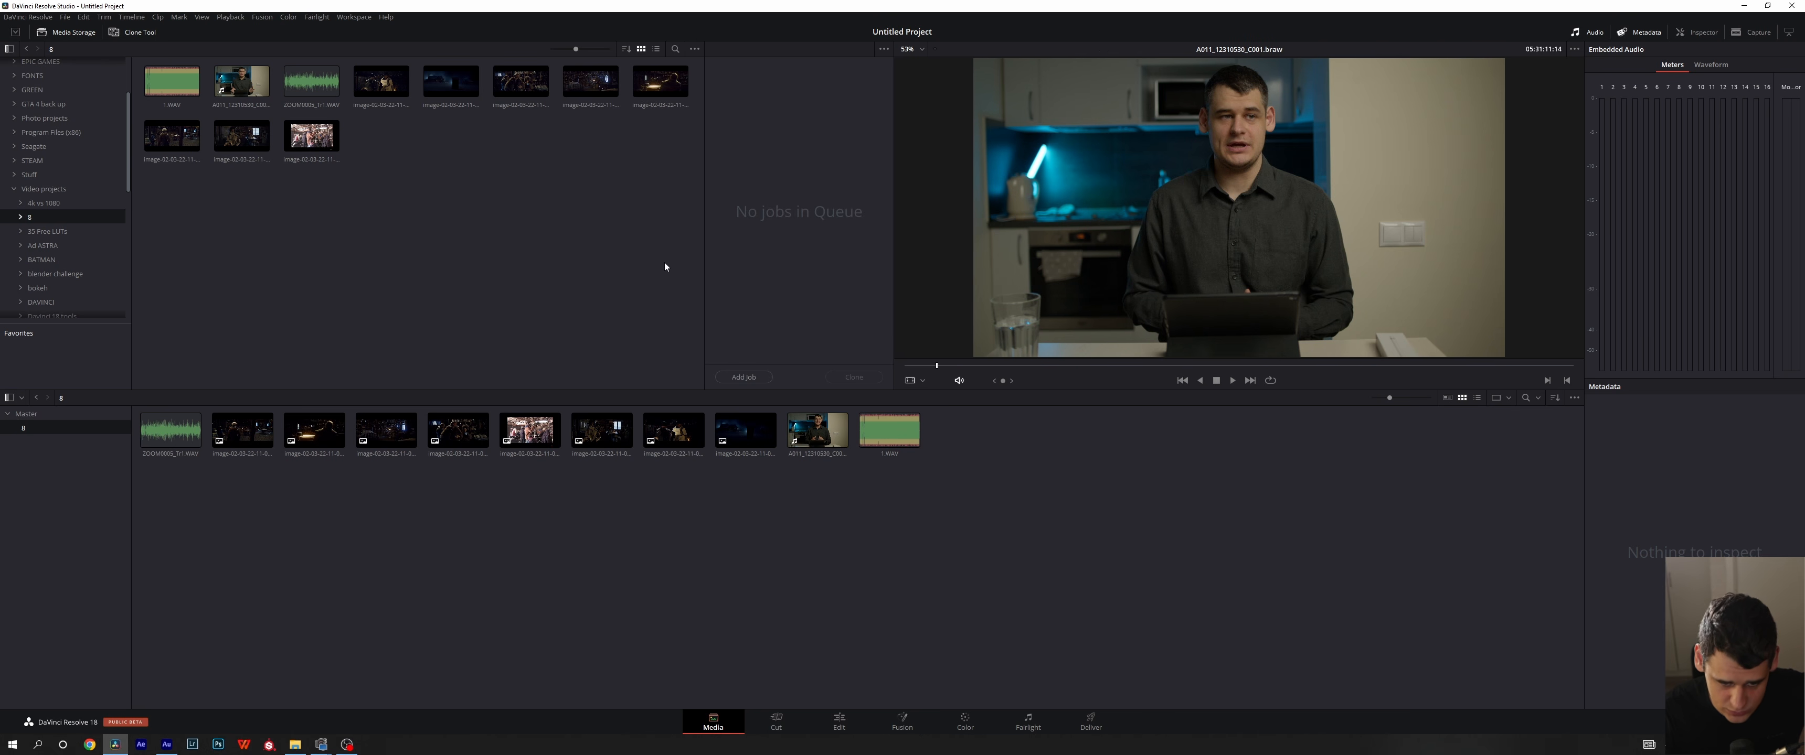
left_click(738, 378)
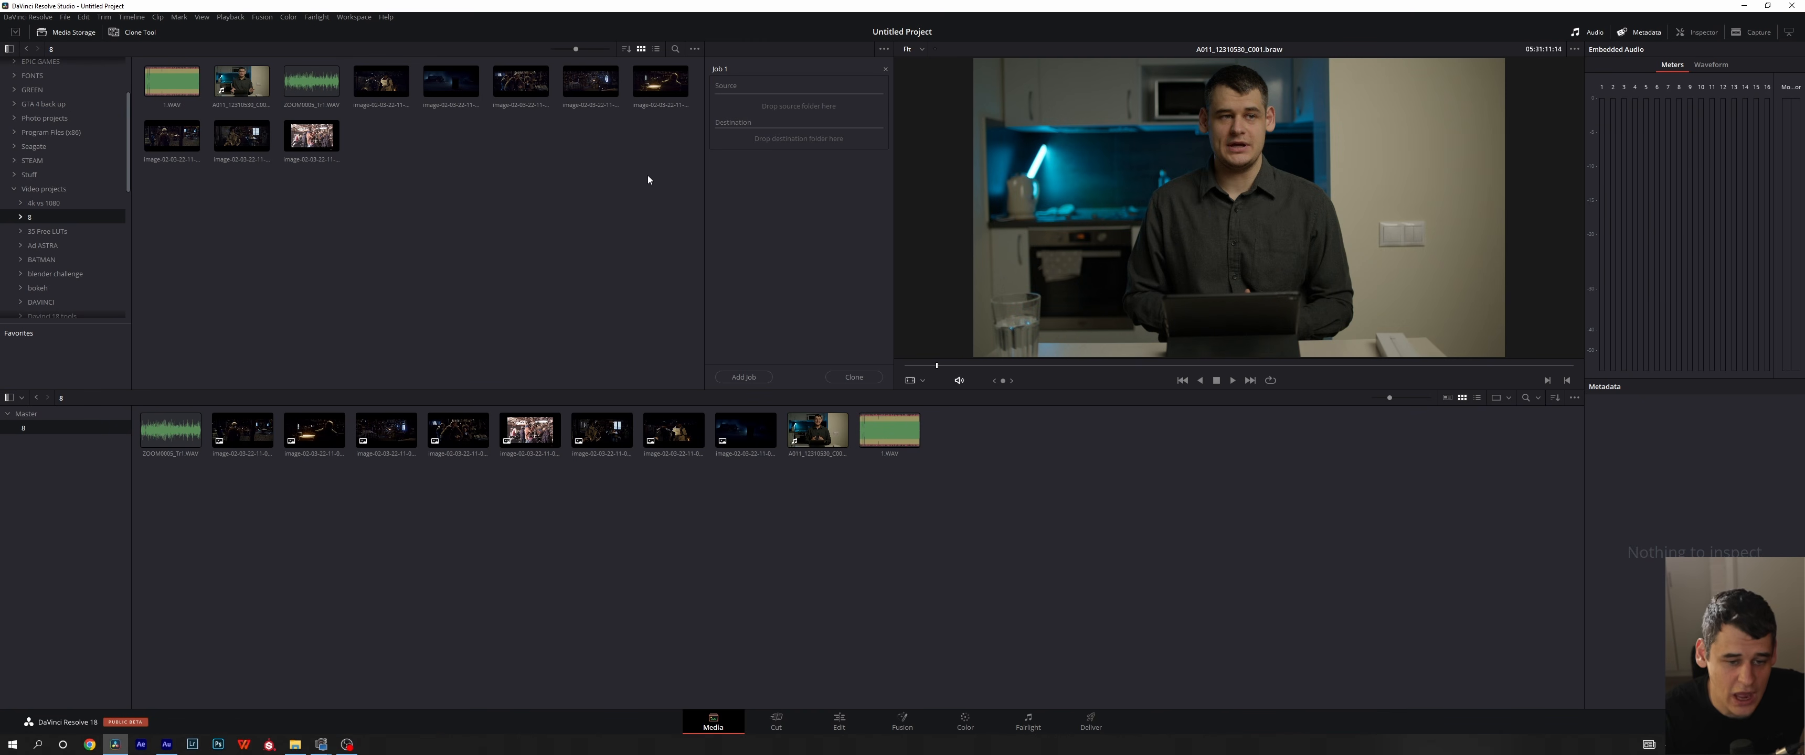
- Set the currently open subfolder of Video projects as the clone job's source
left_click_drag(669, 239, 117, 90)
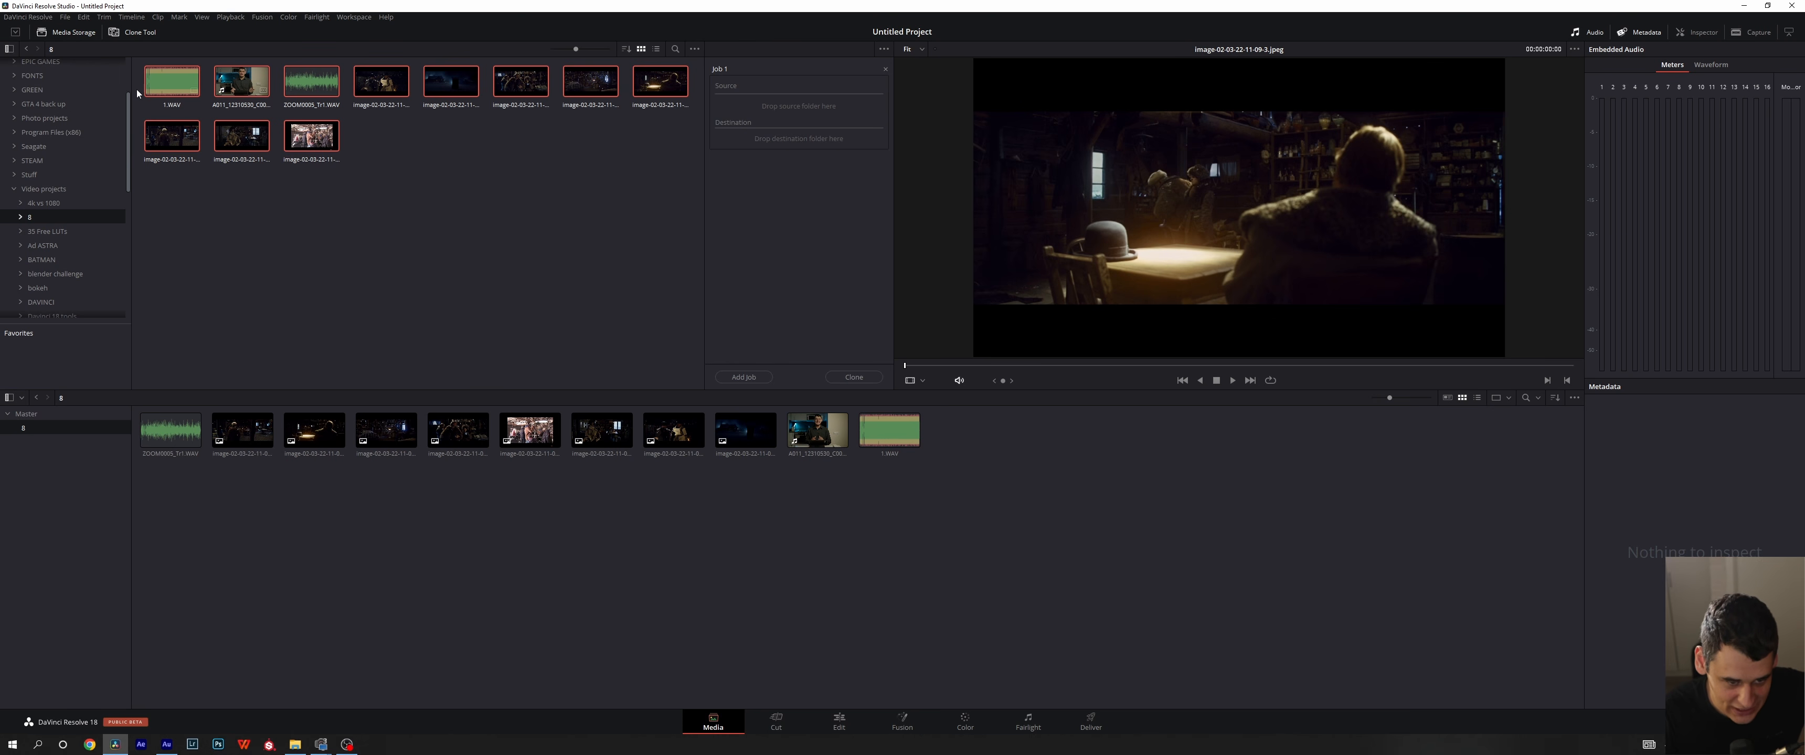
left_click(483, 244)
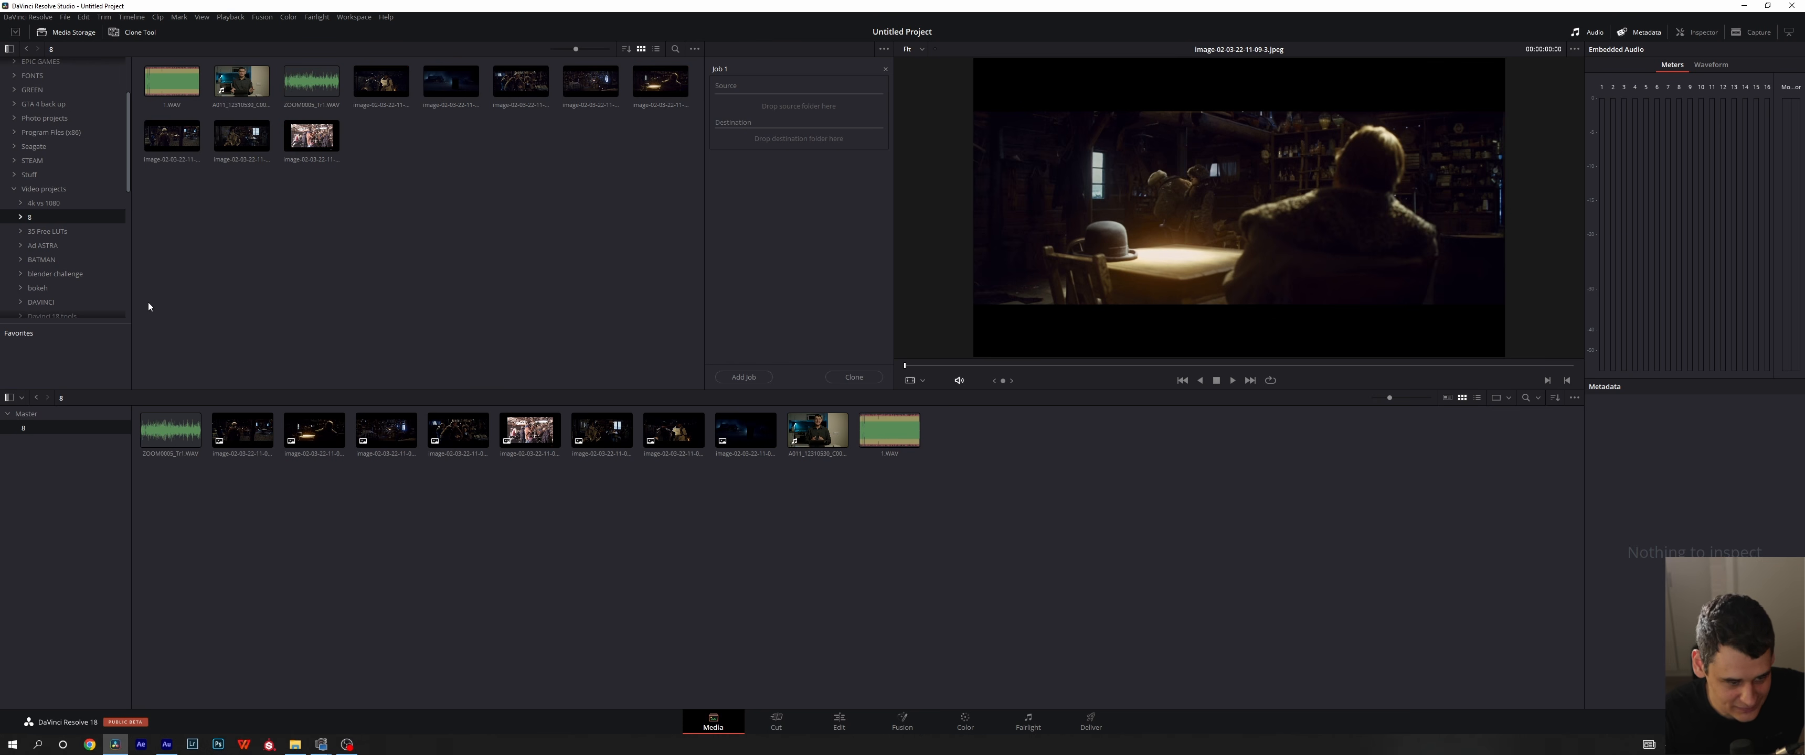
right_click(38, 222)
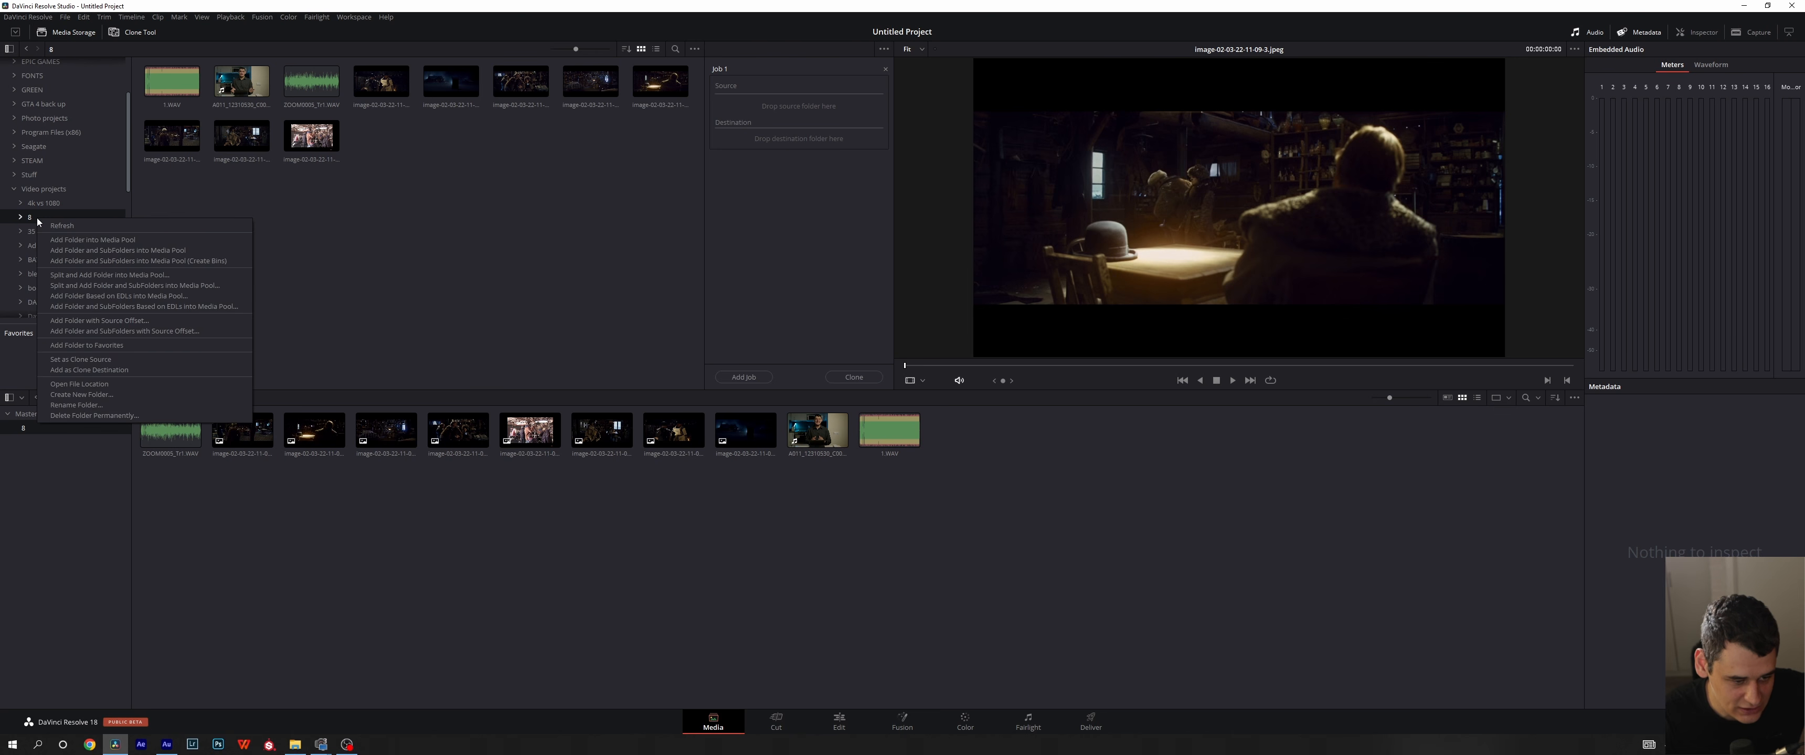
left_click(117, 359)
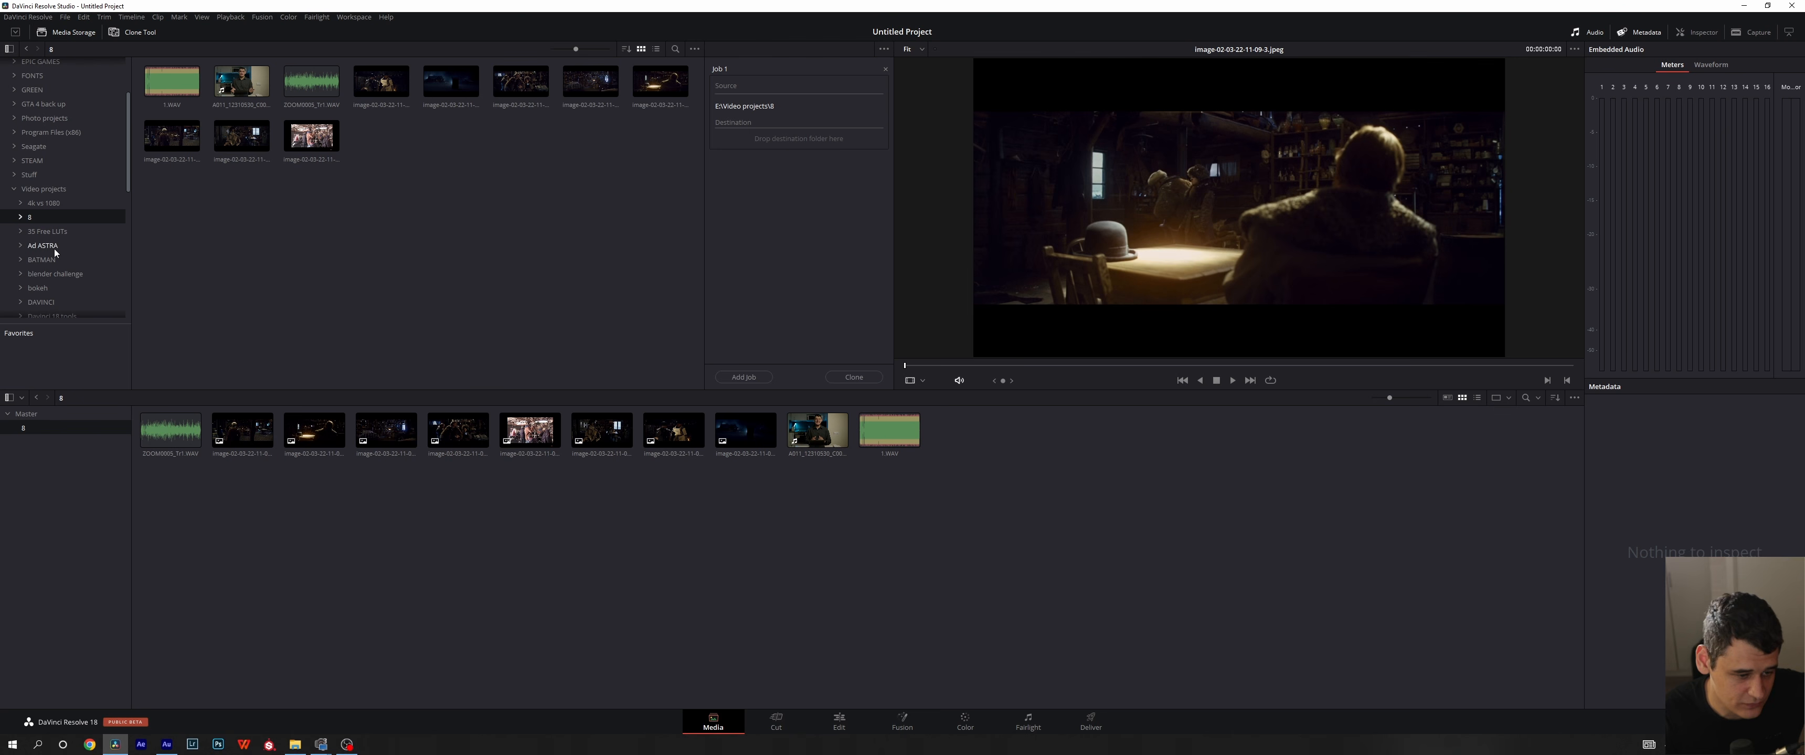
- Add the 35 Free LUTs folder in Video projects as the clone job's destination
left_click(53, 231)
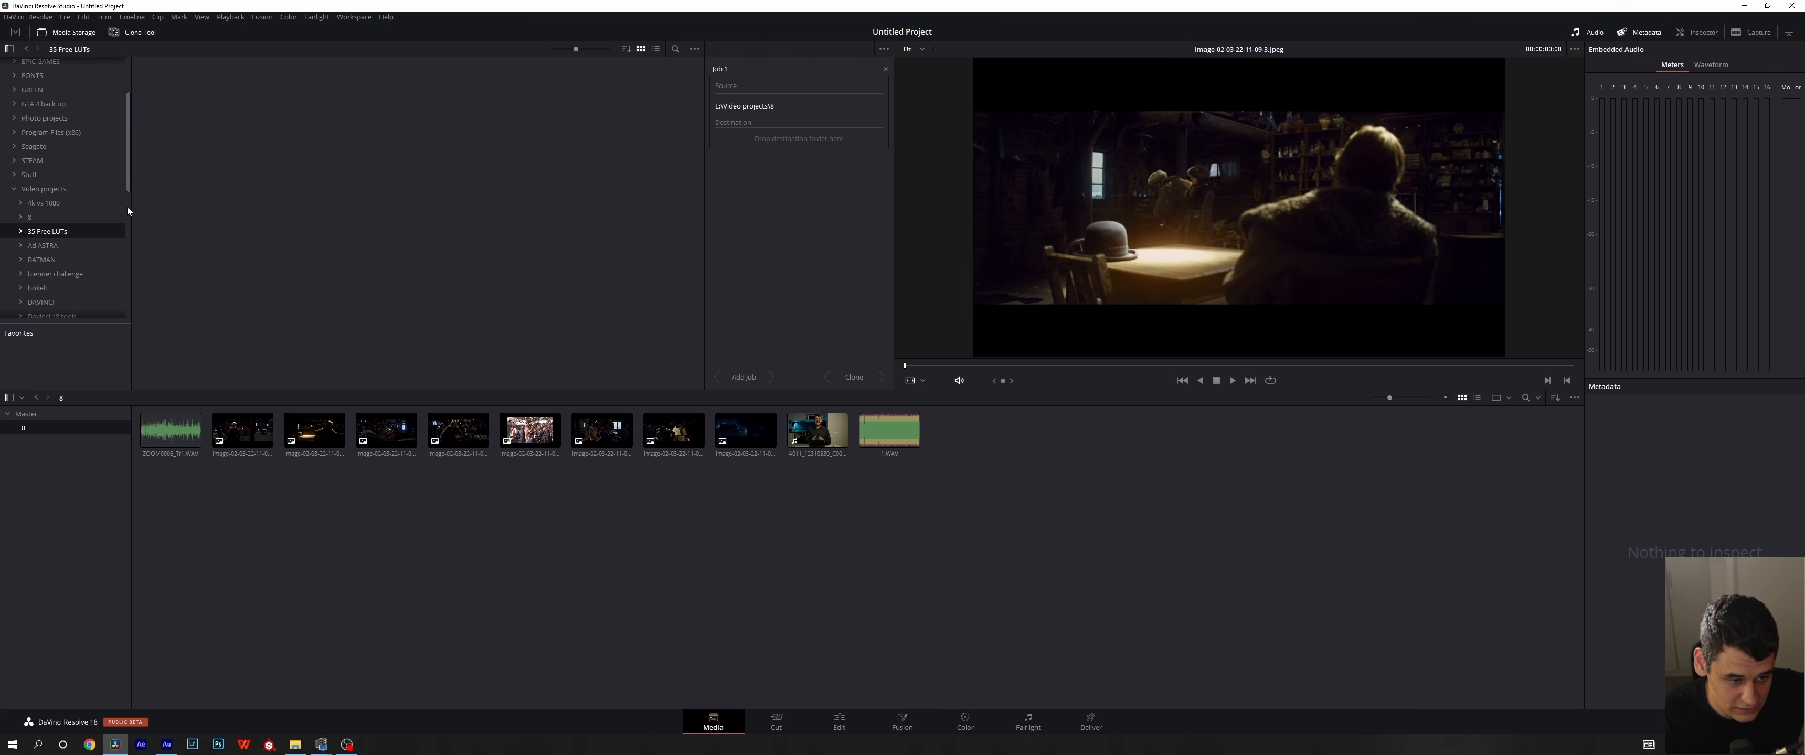
right_click(58, 233)
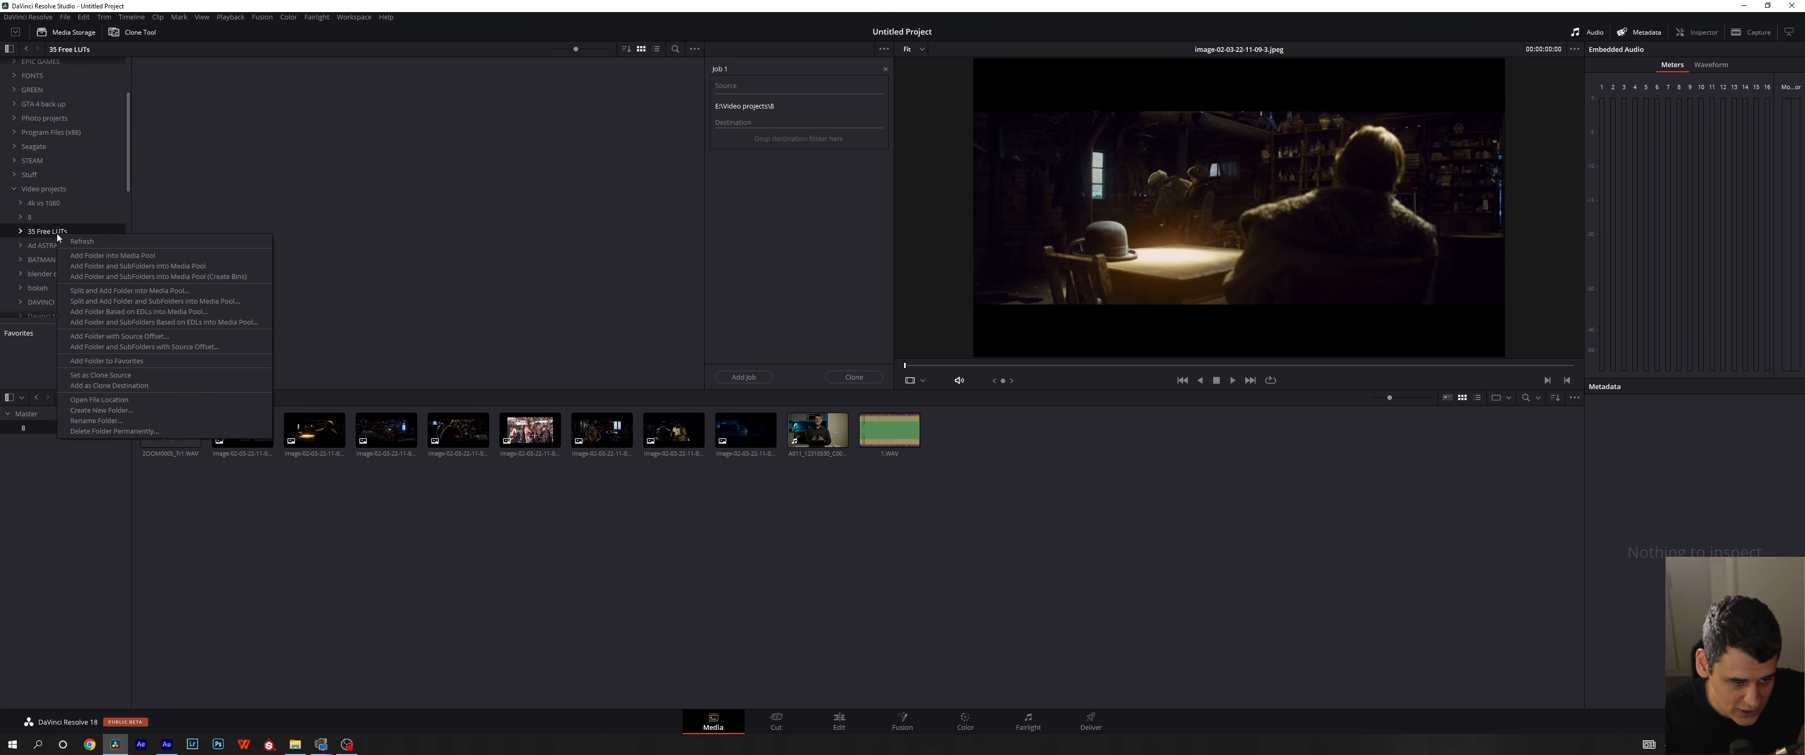
left_click(113, 385)
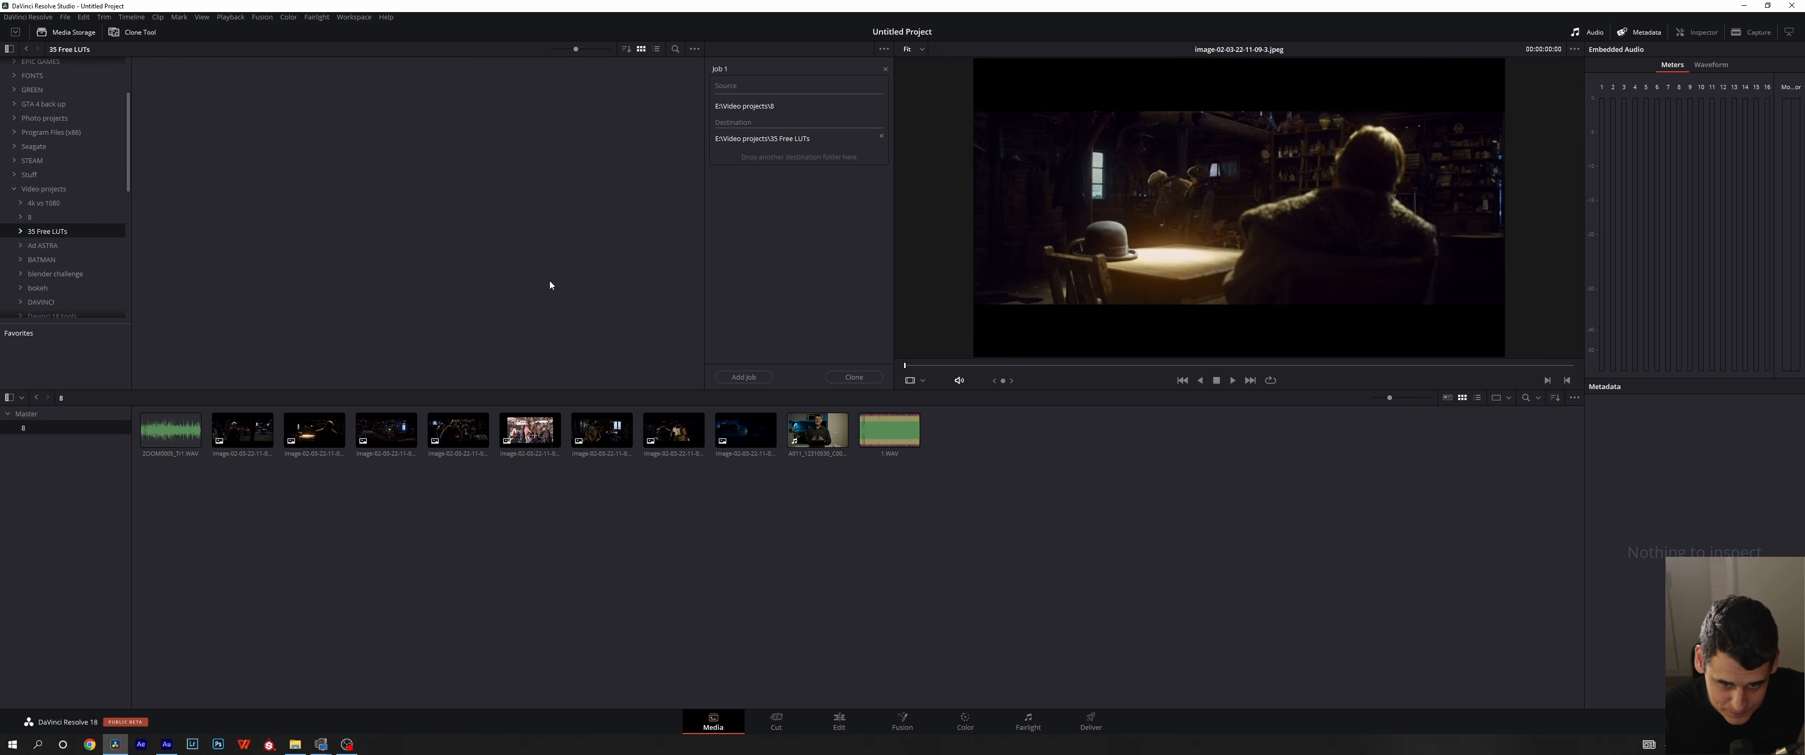
- Examine the Clone Tool's checksum type options and view the contents of the job's source folder and the 35 Free LUTs destination folder
left_click(884, 48)
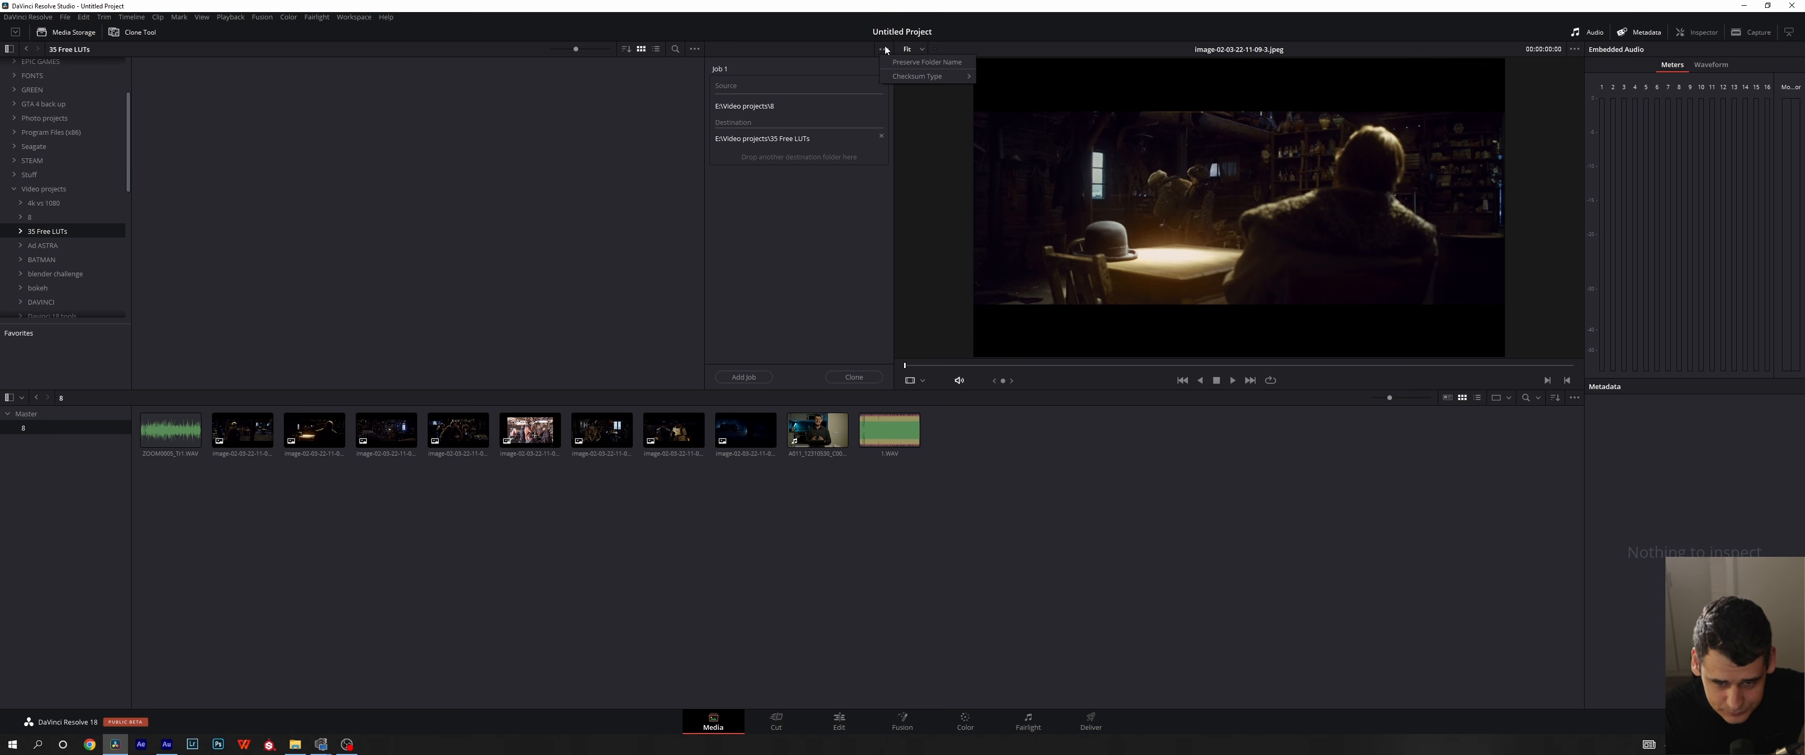
mouse_move(897, 77)
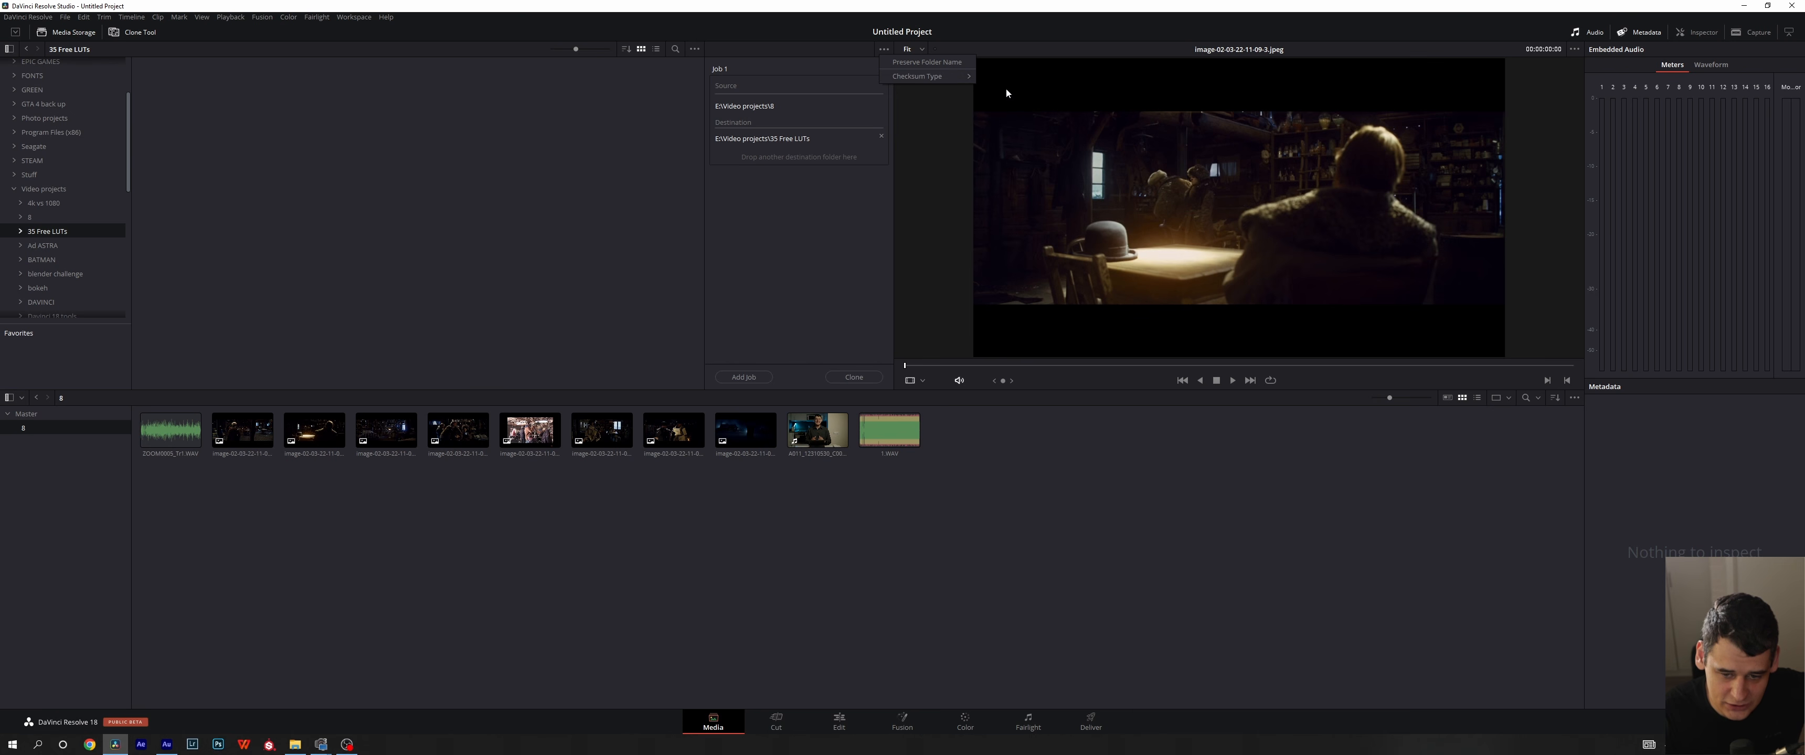
mouse_move(964, 77)
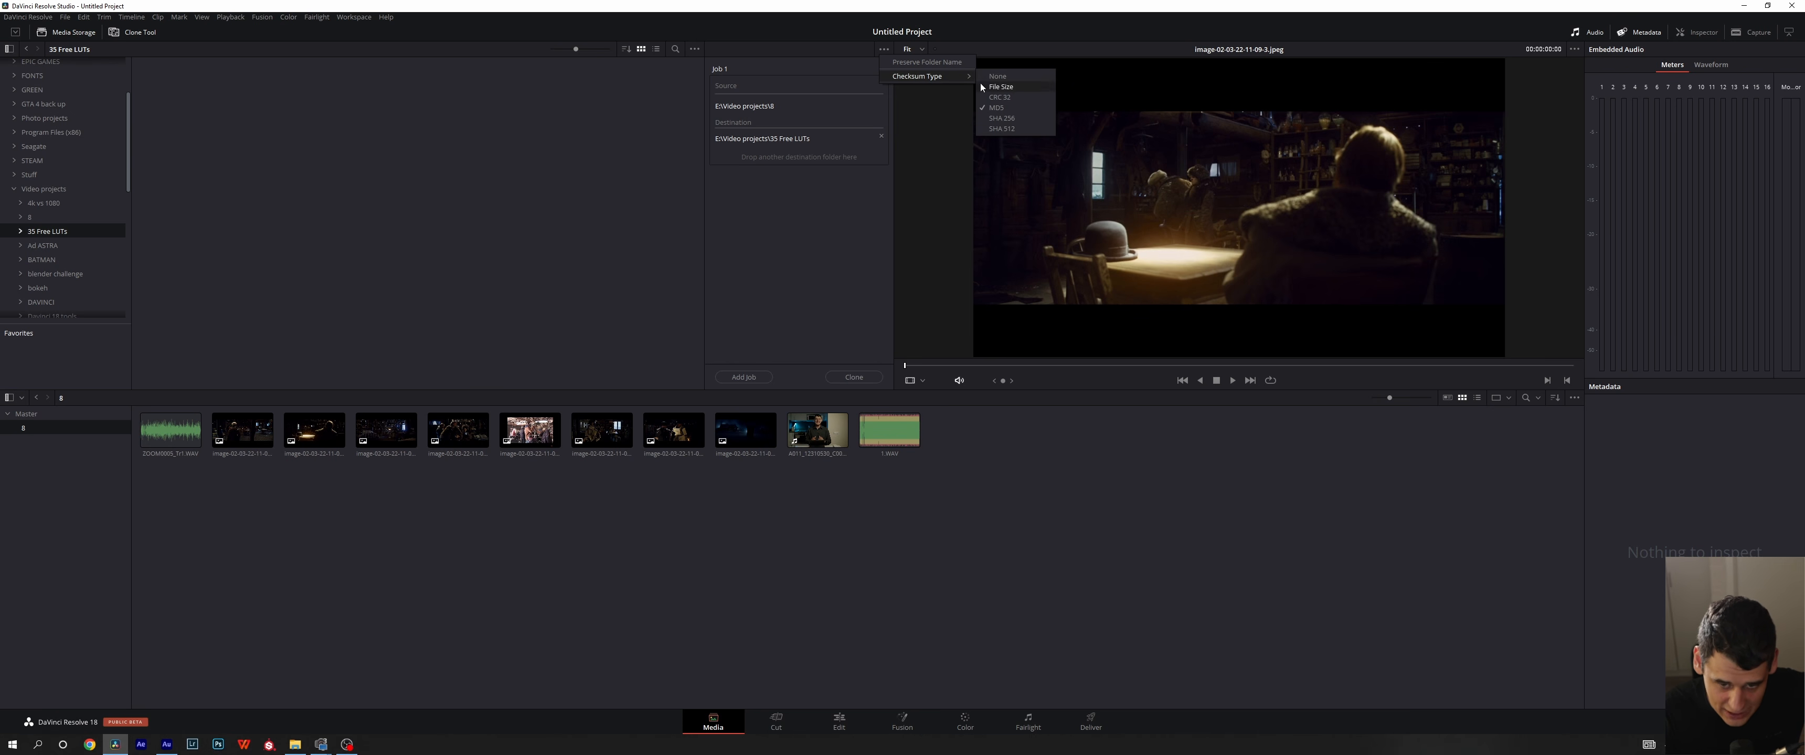
left_click(731, 275)
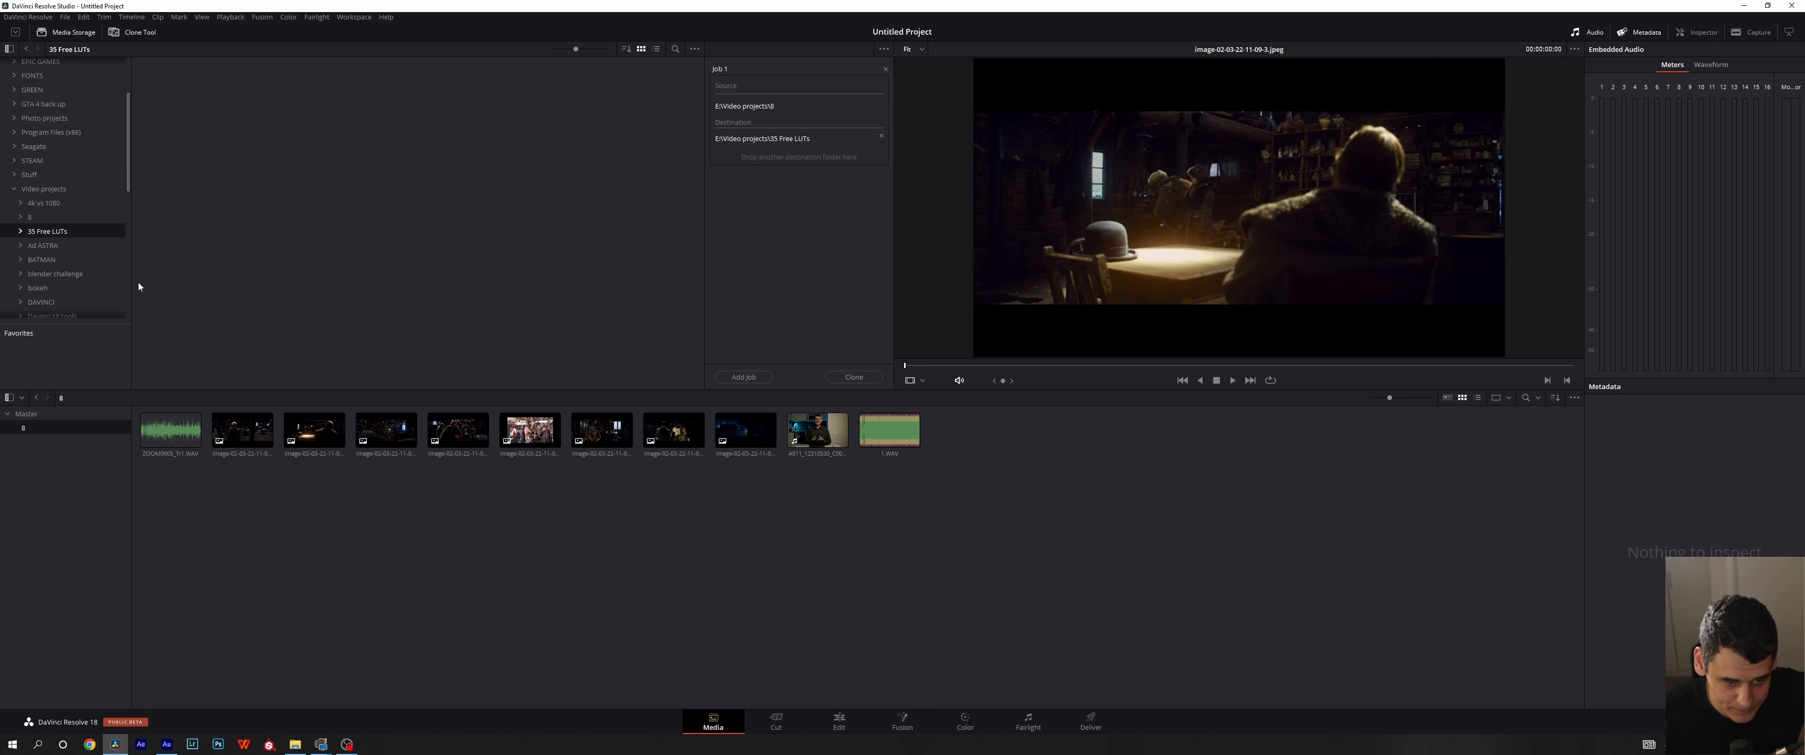
left_click(42, 220)
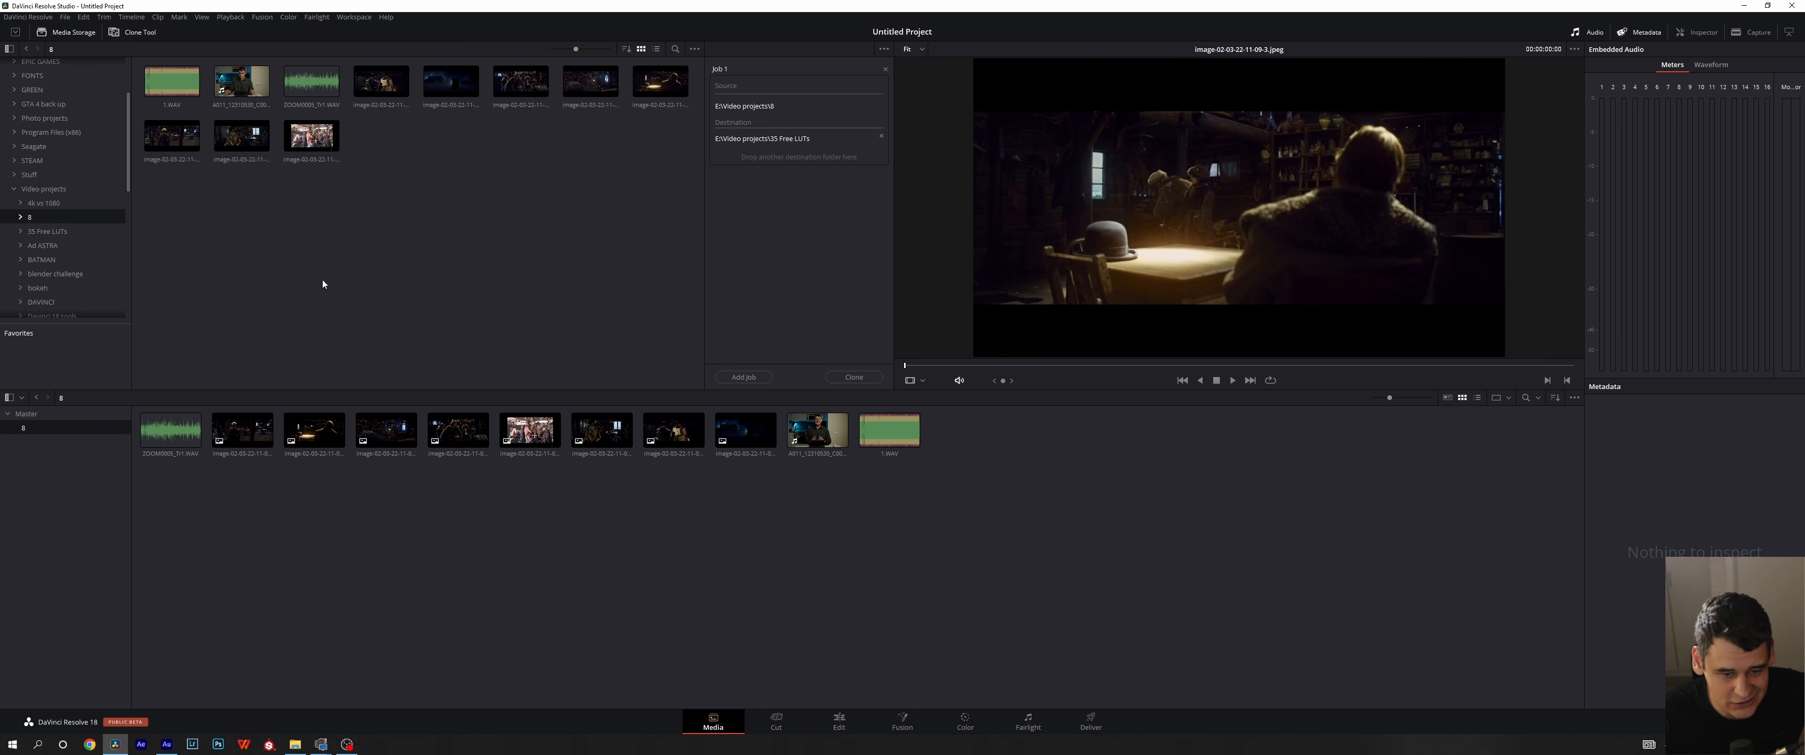
left_click(64, 234)
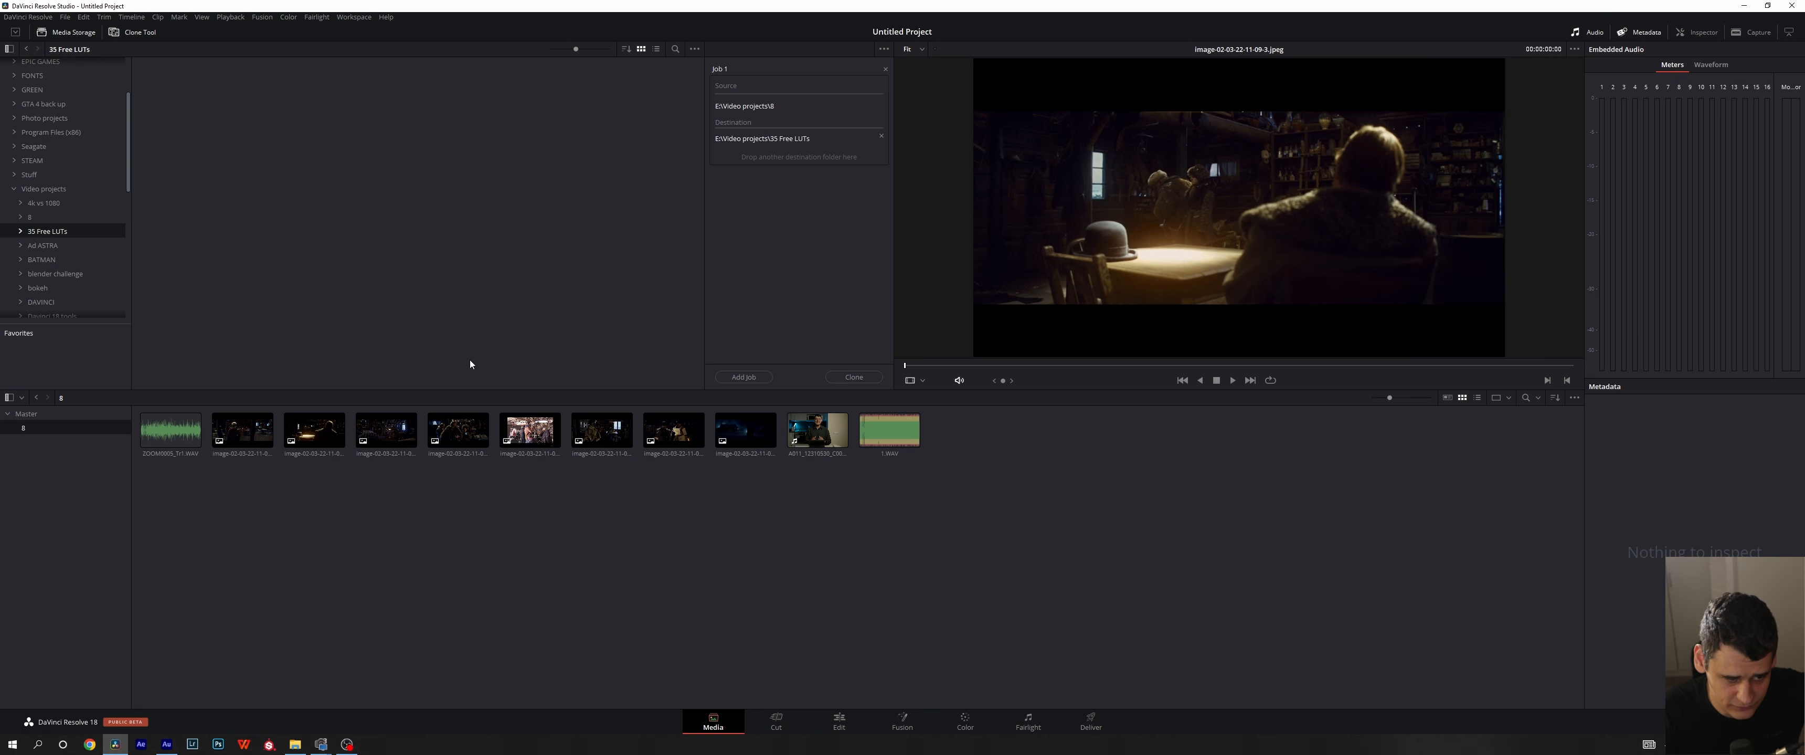
- Remove the clone job from the queue and hide both the Clone Tool and the Media Storage browser
left_click(884, 69)
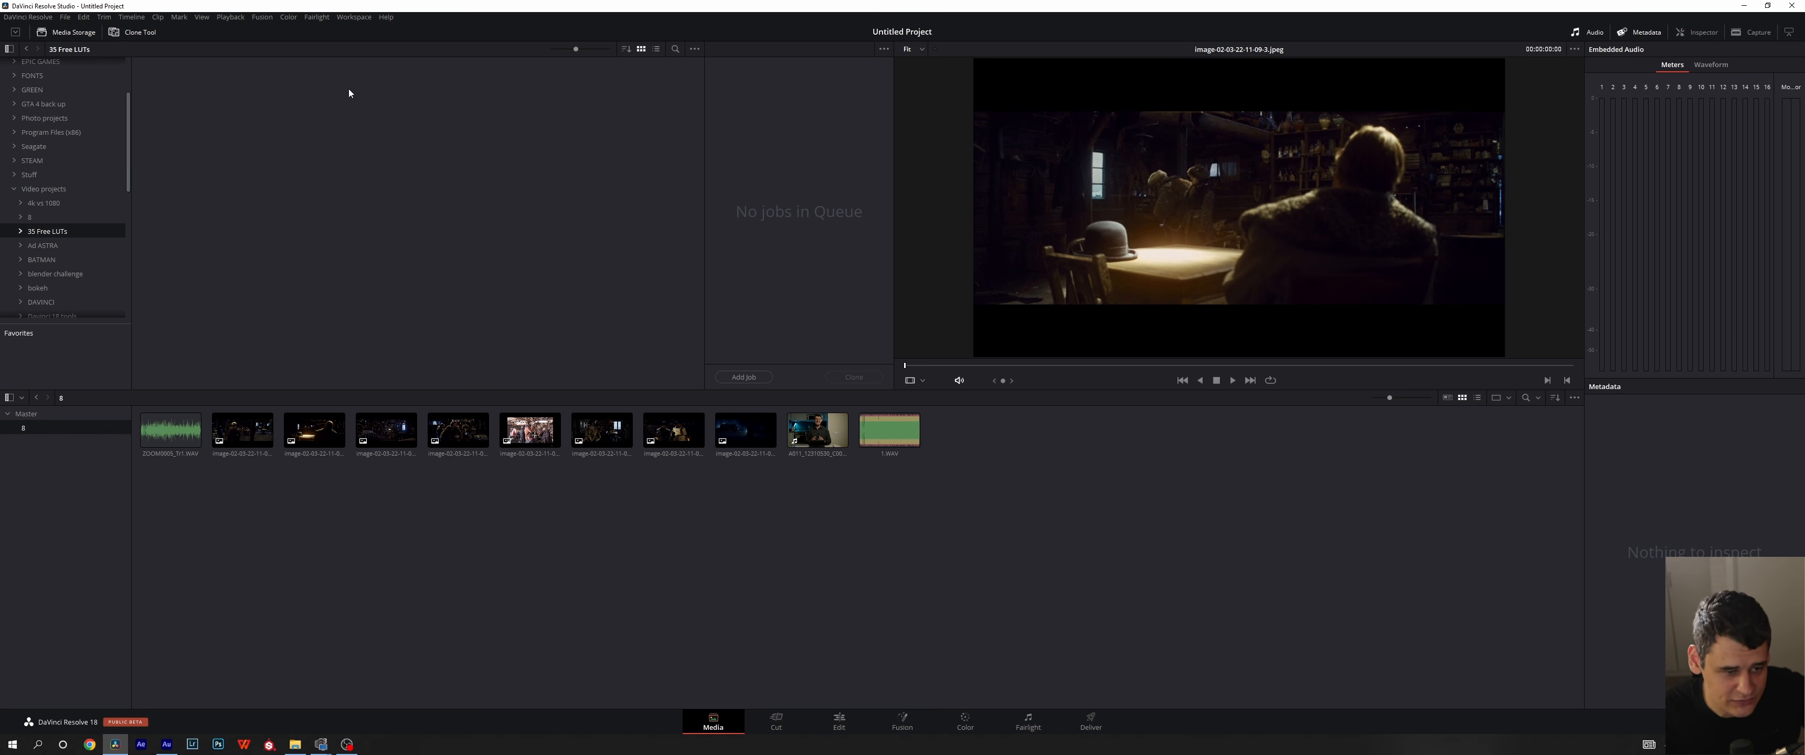
left_click(135, 39)
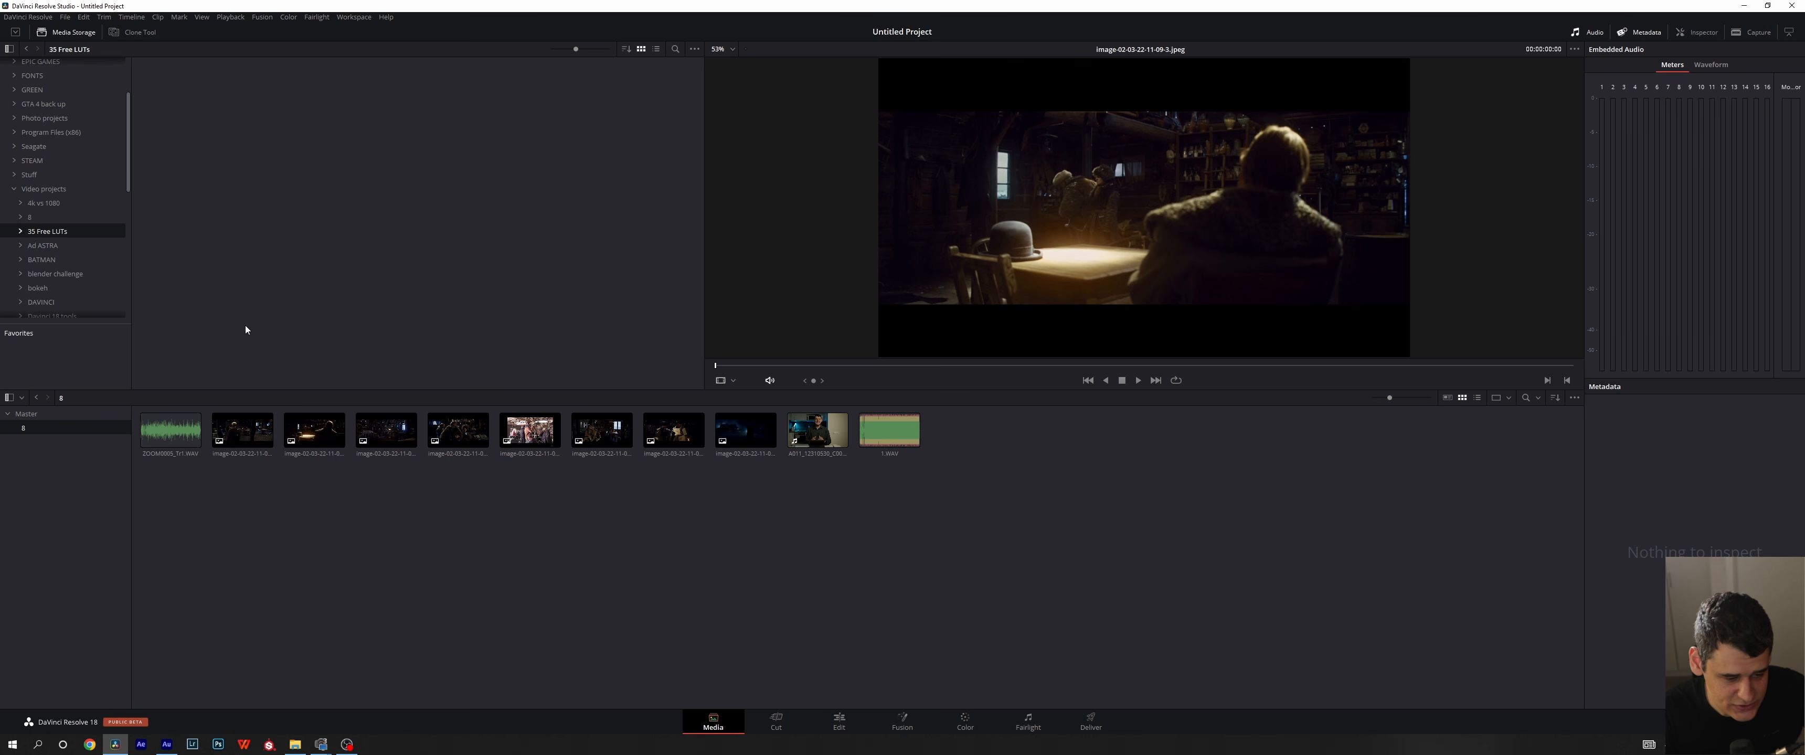
left_click(74, 32)
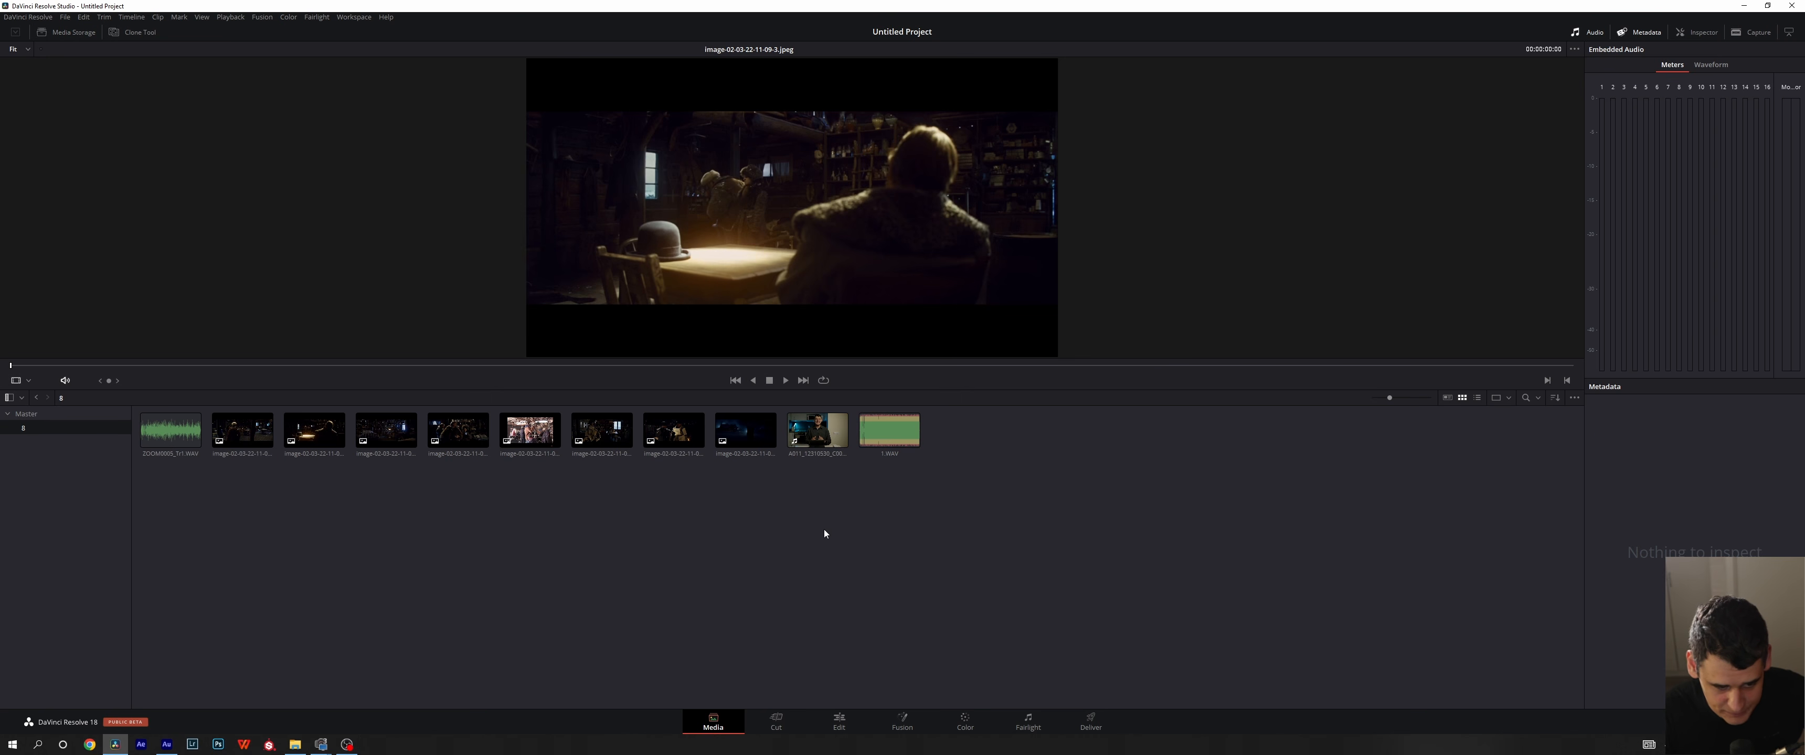
- Load the A011_12310530_C001.braw clip in the viewer and switch the viewer to its audio waveform
left_click(807, 442)
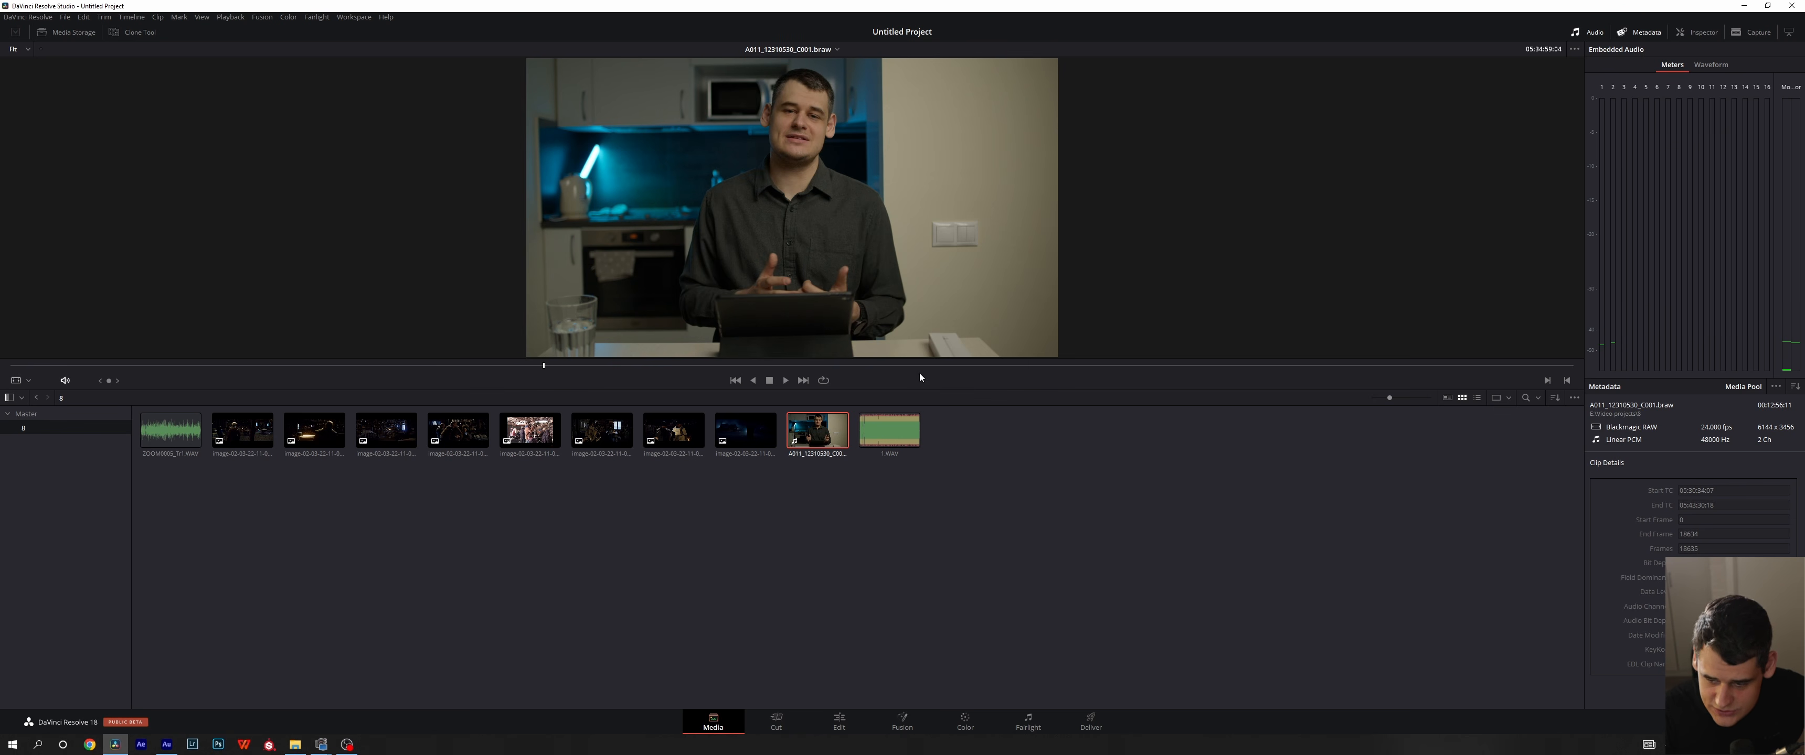
left_click(70, 32)
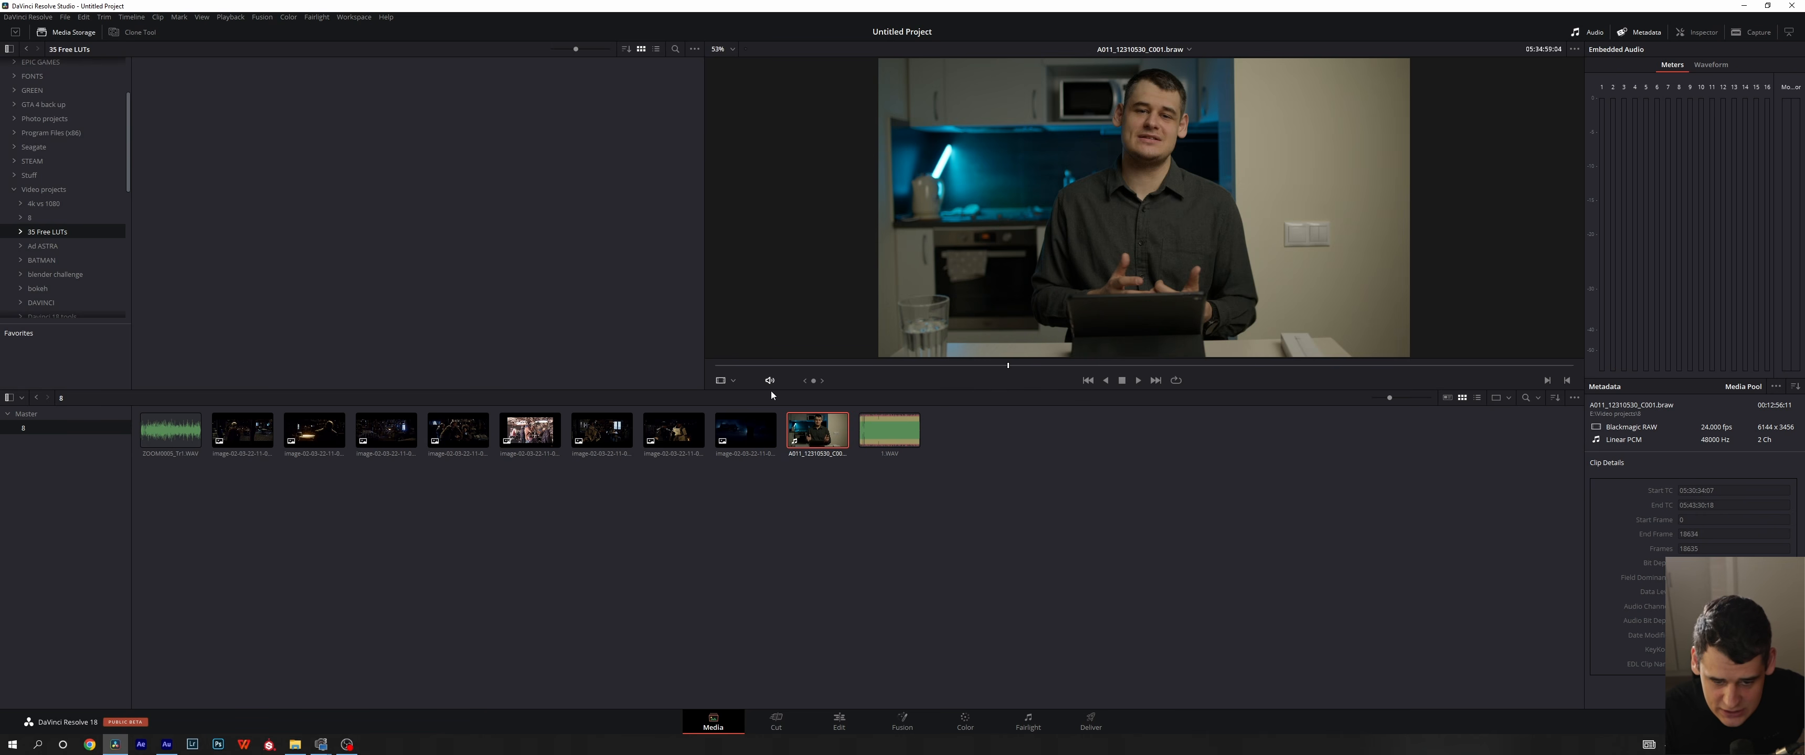
left_click(723, 382)
left_click(737, 412)
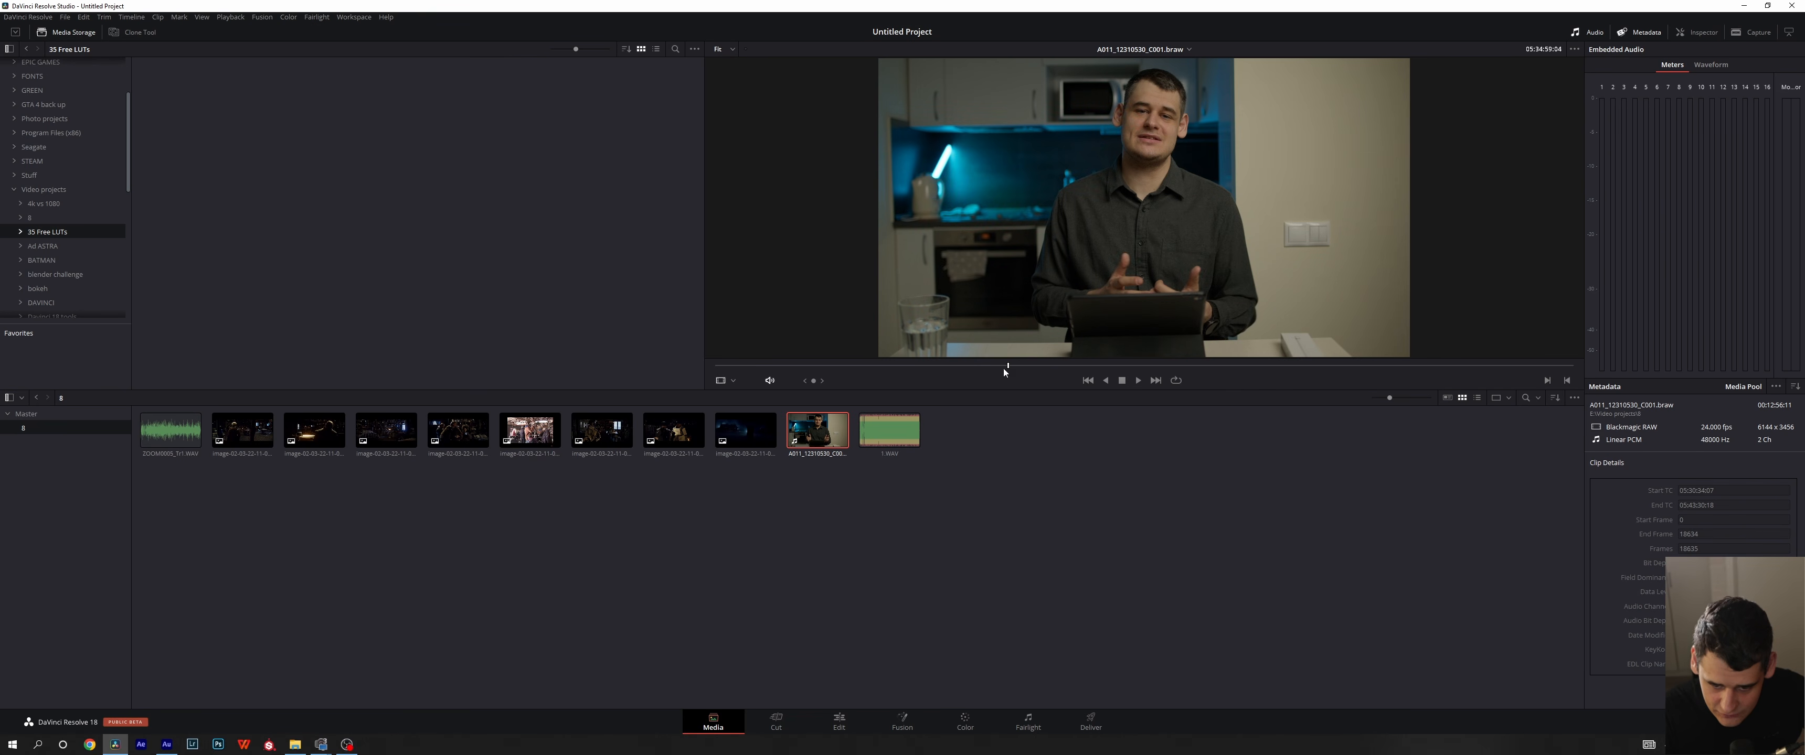
left_click(723, 382)
left_click(754, 425)
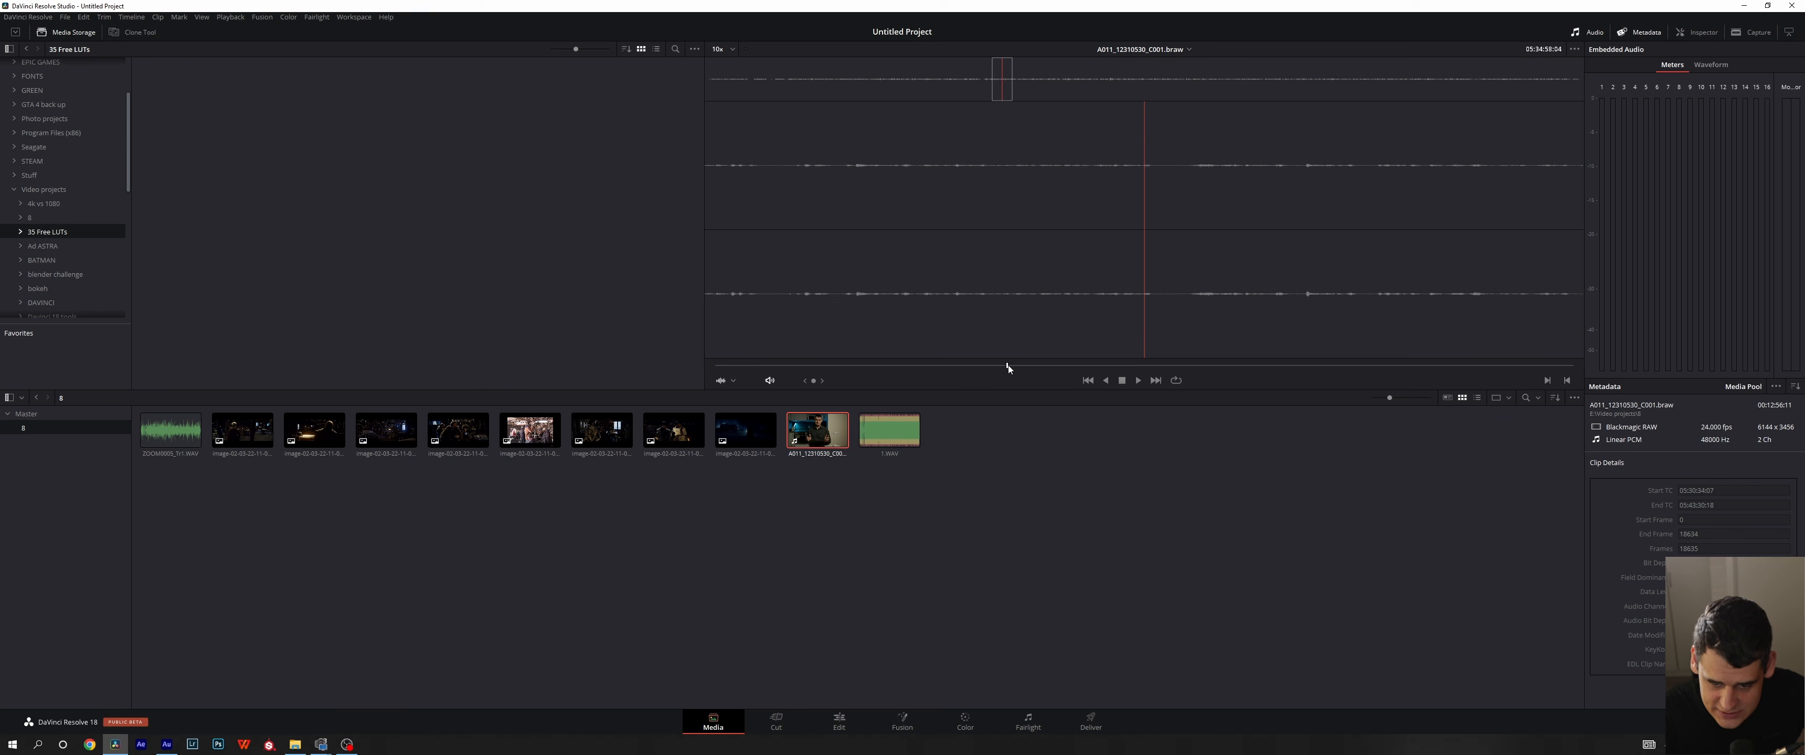
- Scrub the A011_12310530_C001.braw waveform to an earlier point and return the viewer to the video image at full width
left_click_drag(1009, 365, 957, 360)
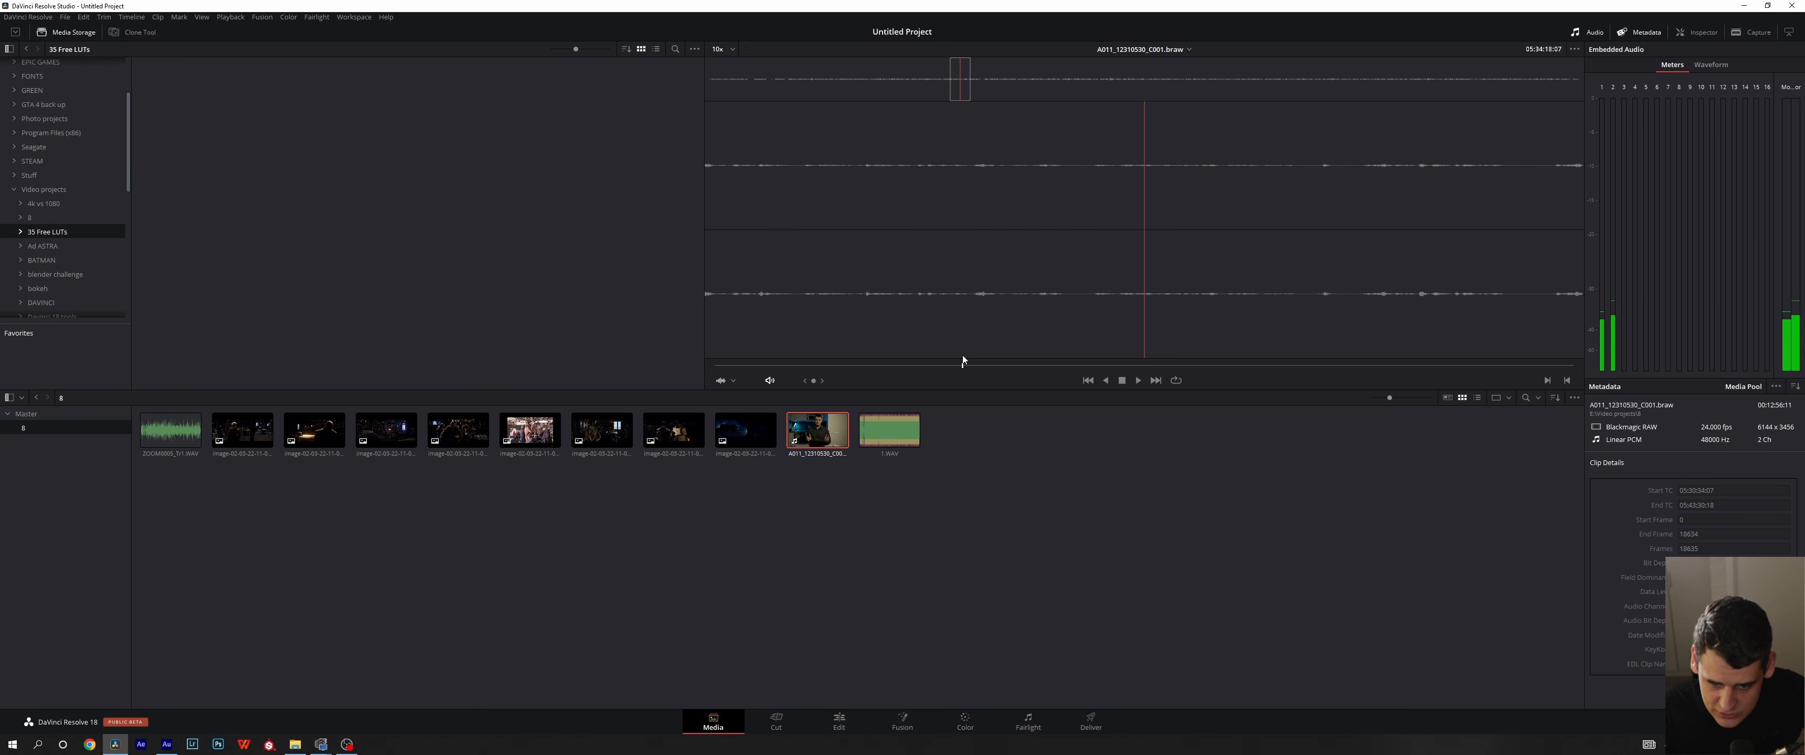
left_click(733, 382)
left_click(731, 401)
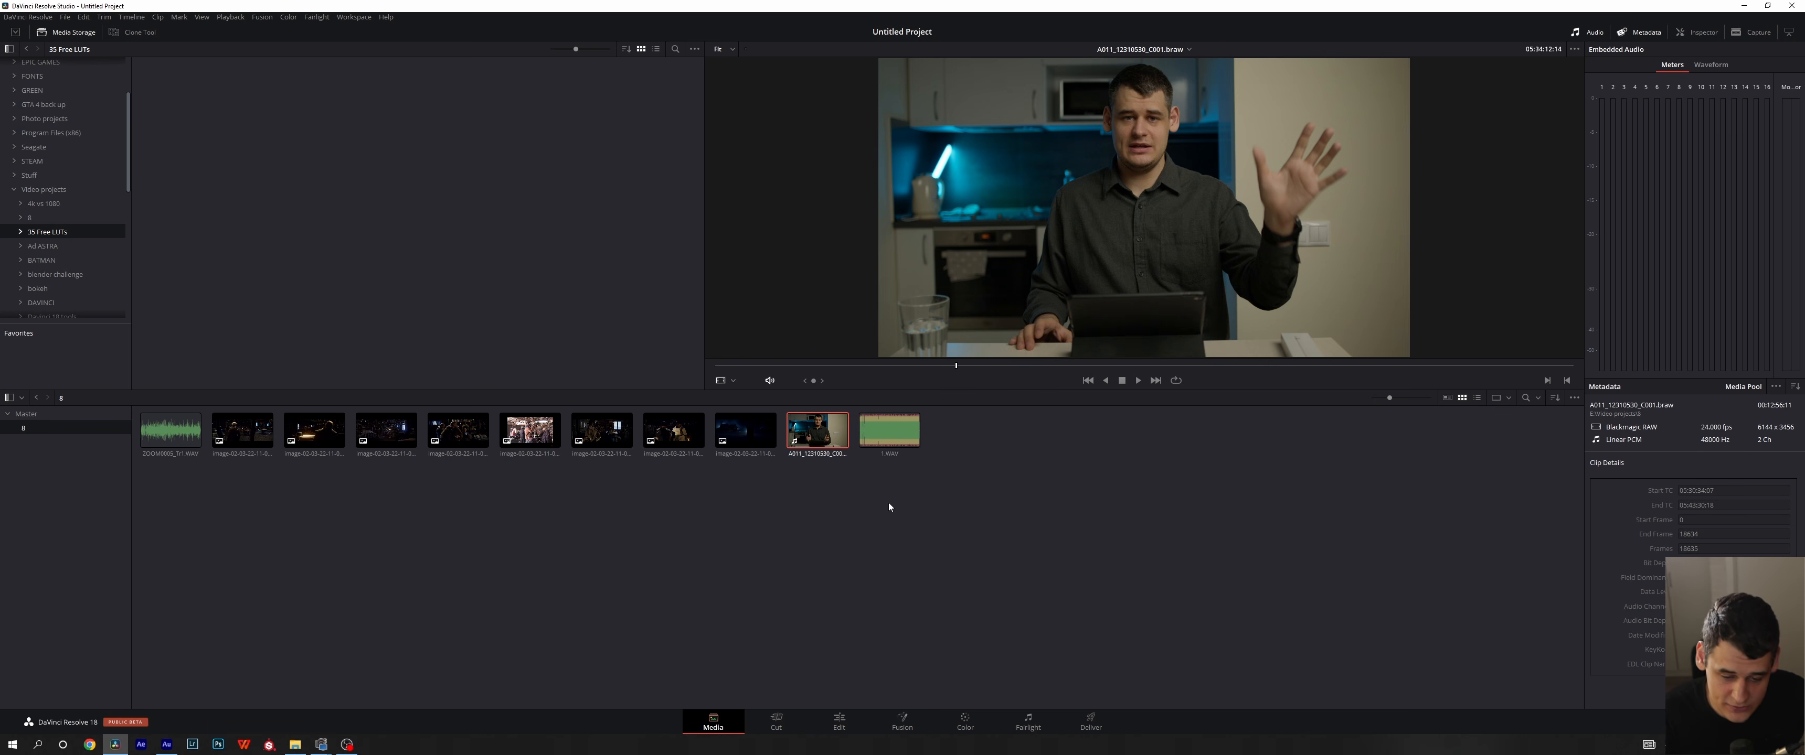
left_click(72, 36)
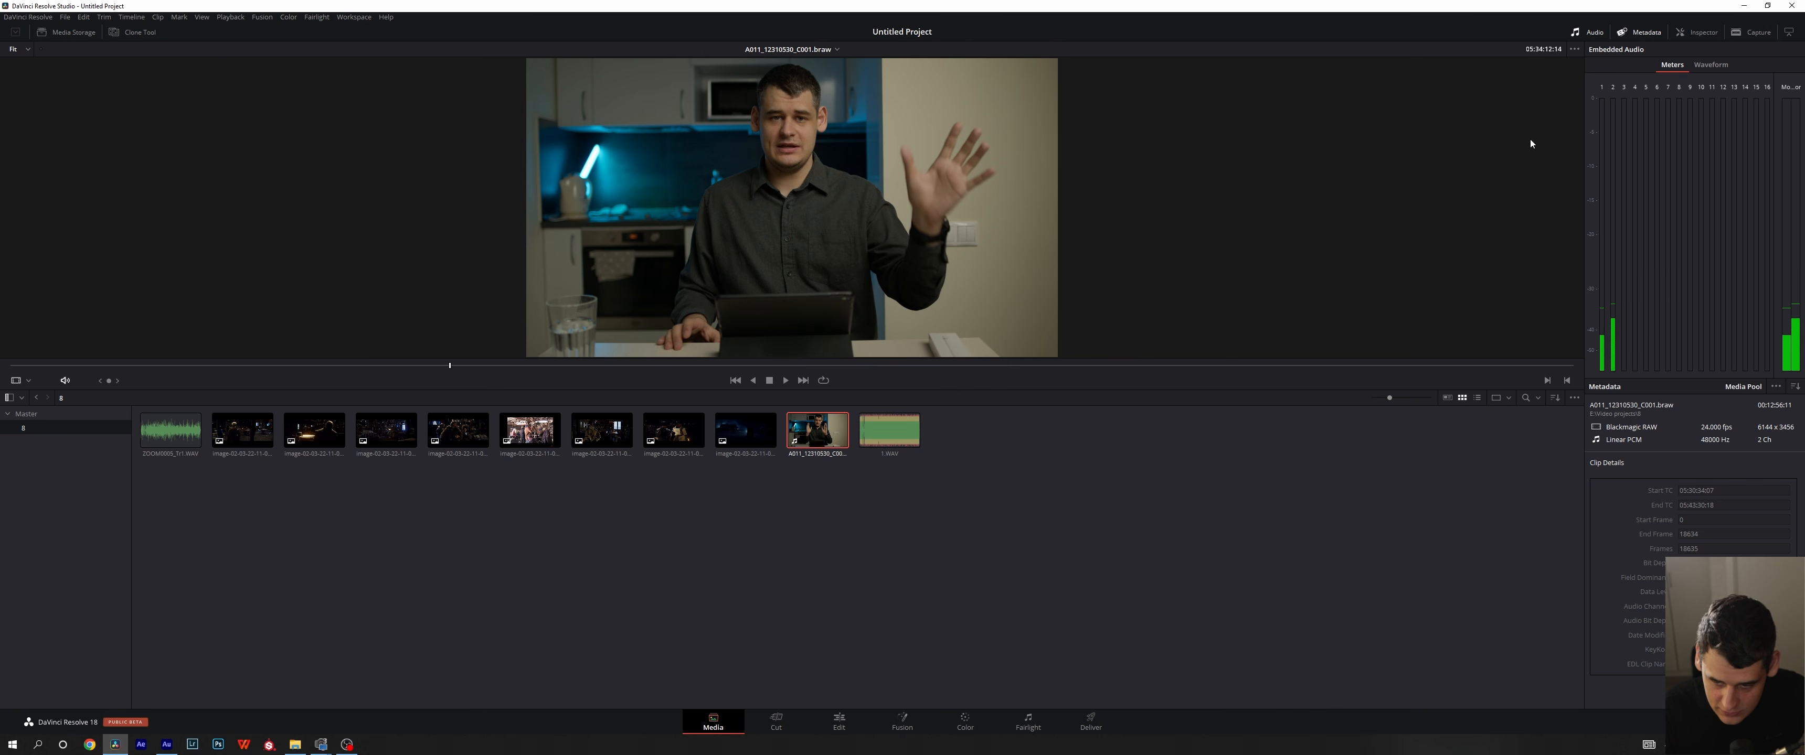
- Park the braw clip and the 1.WAV audio waveform near their starts for comparison, and return the audio panel to Meters
left_click(1709, 67)
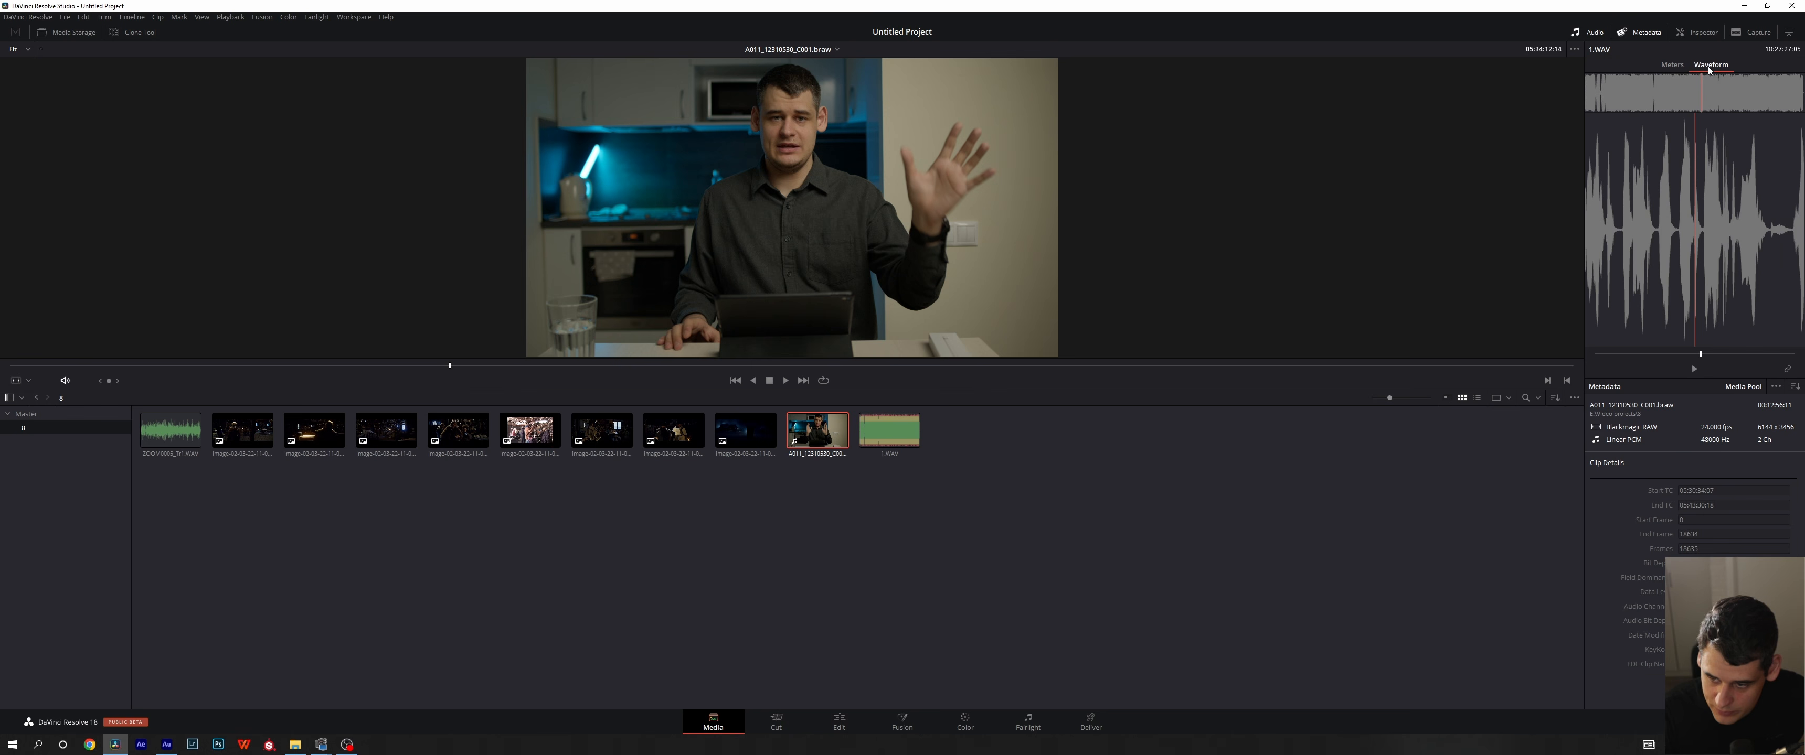
left_click(892, 457)
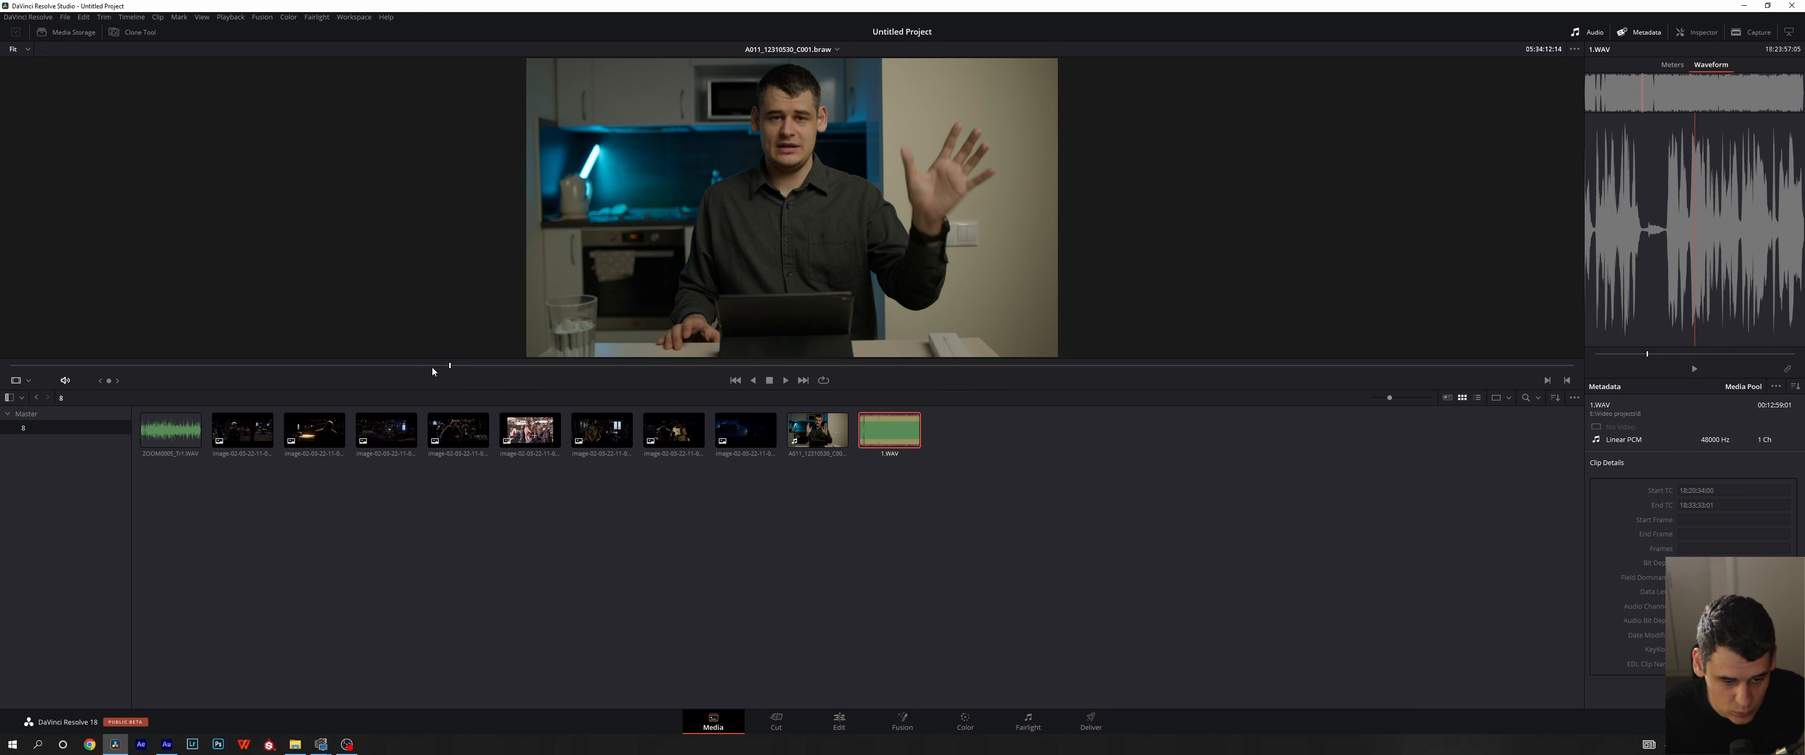
left_click_drag(432, 371, 24, 364)
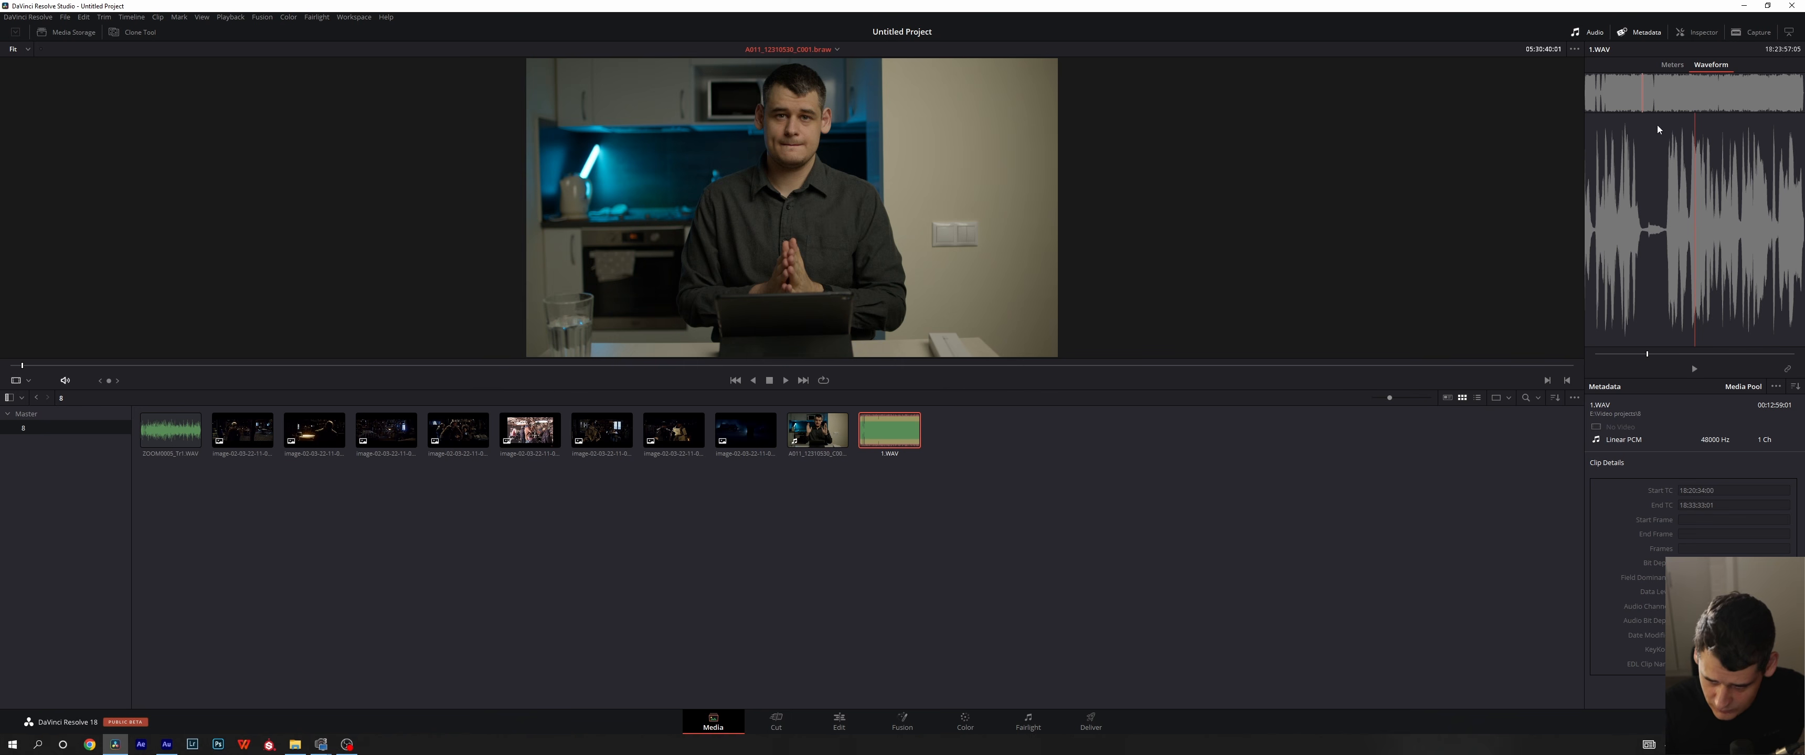
left_click_drag(1647, 356, 1601, 358)
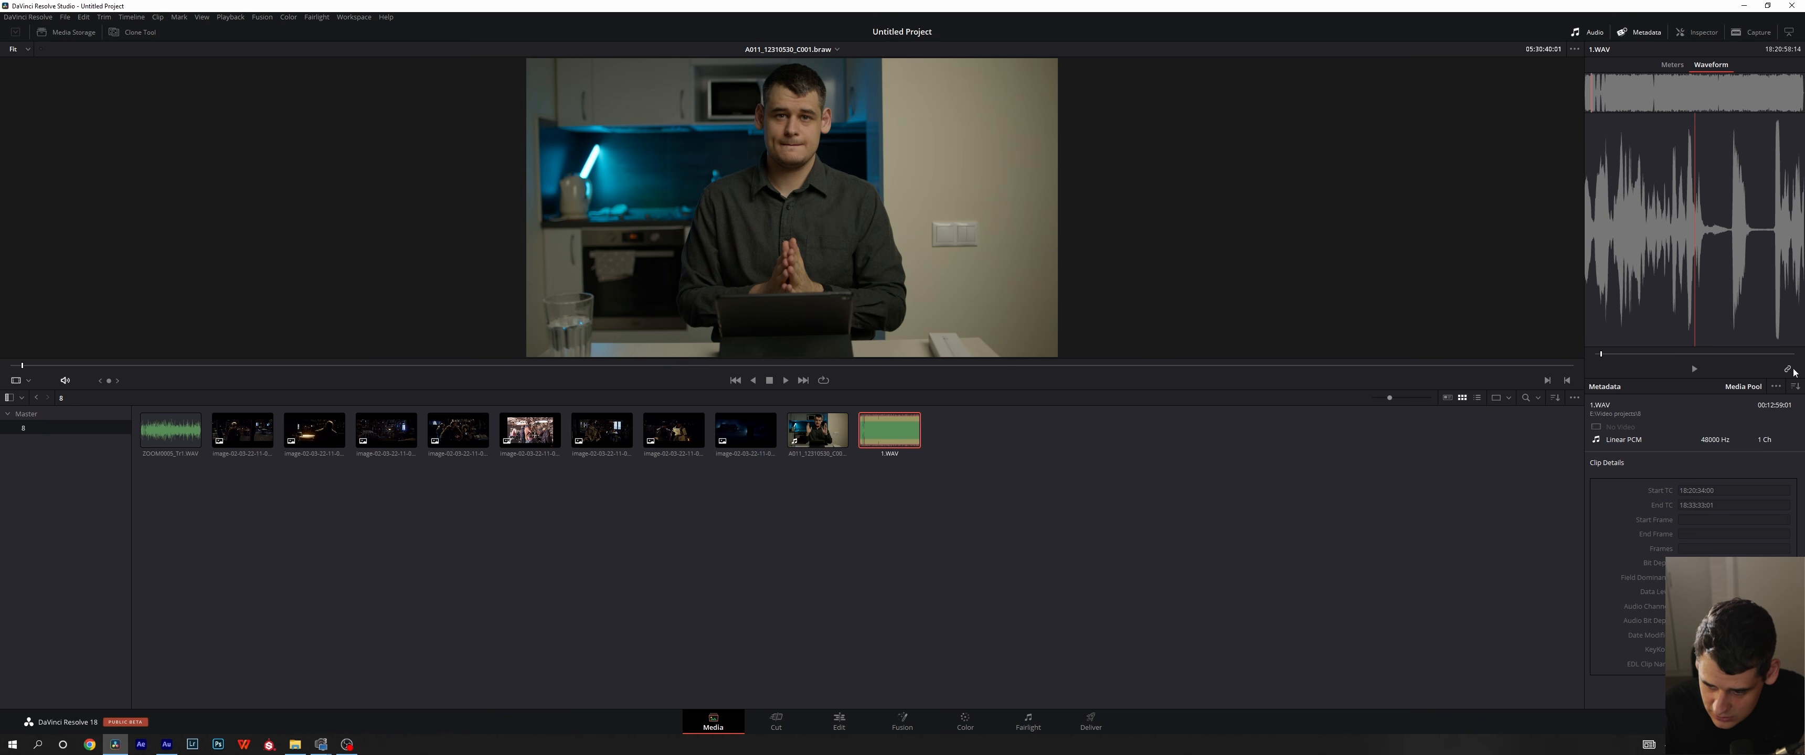
left_click_drag(1601, 356, 1598, 358)
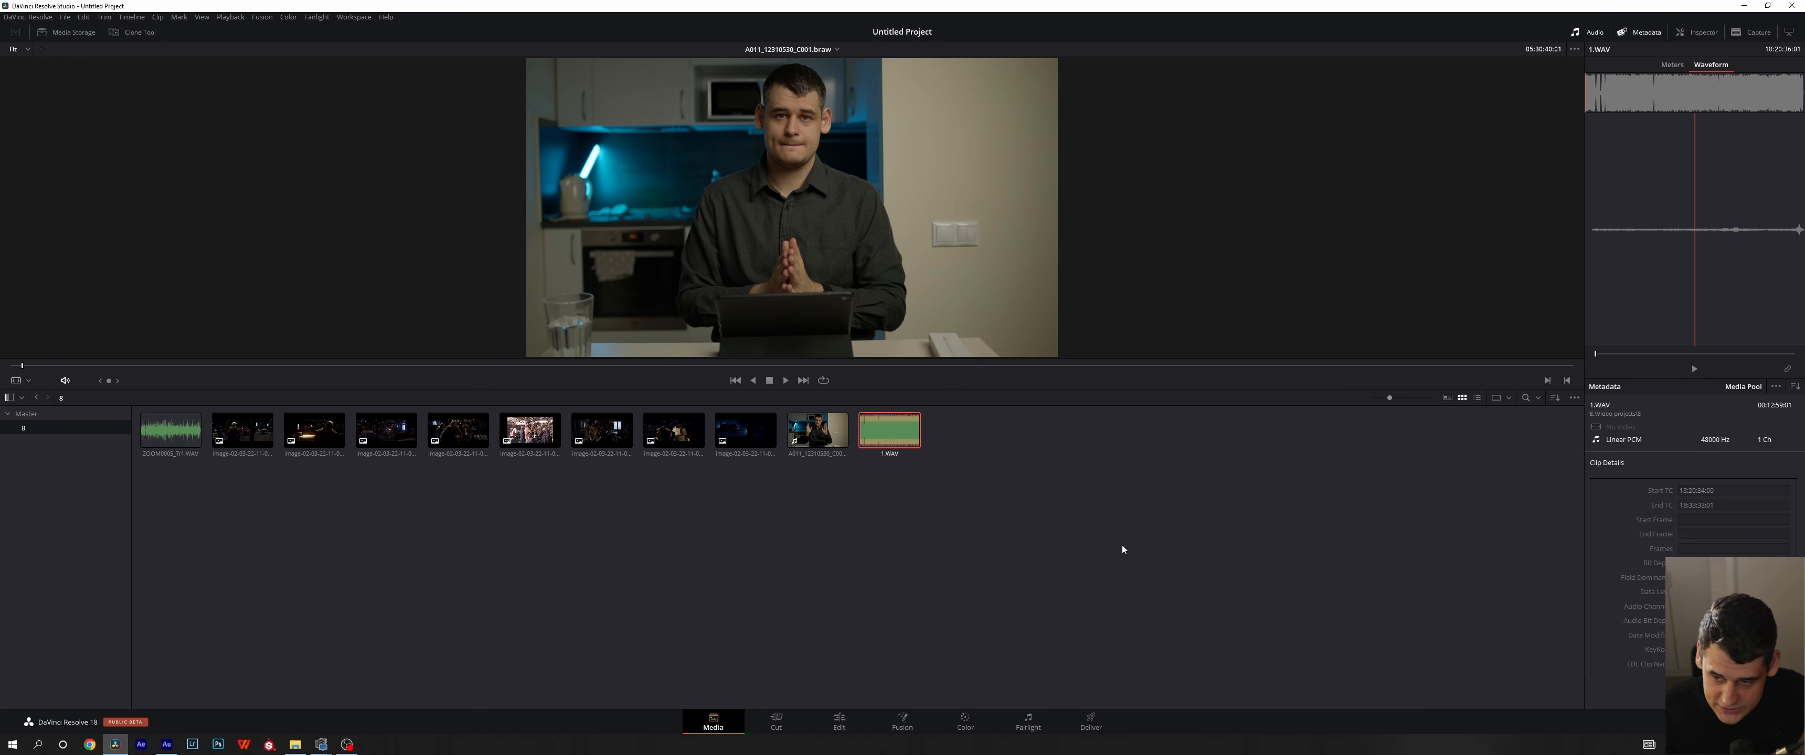
left_click(1671, 65)
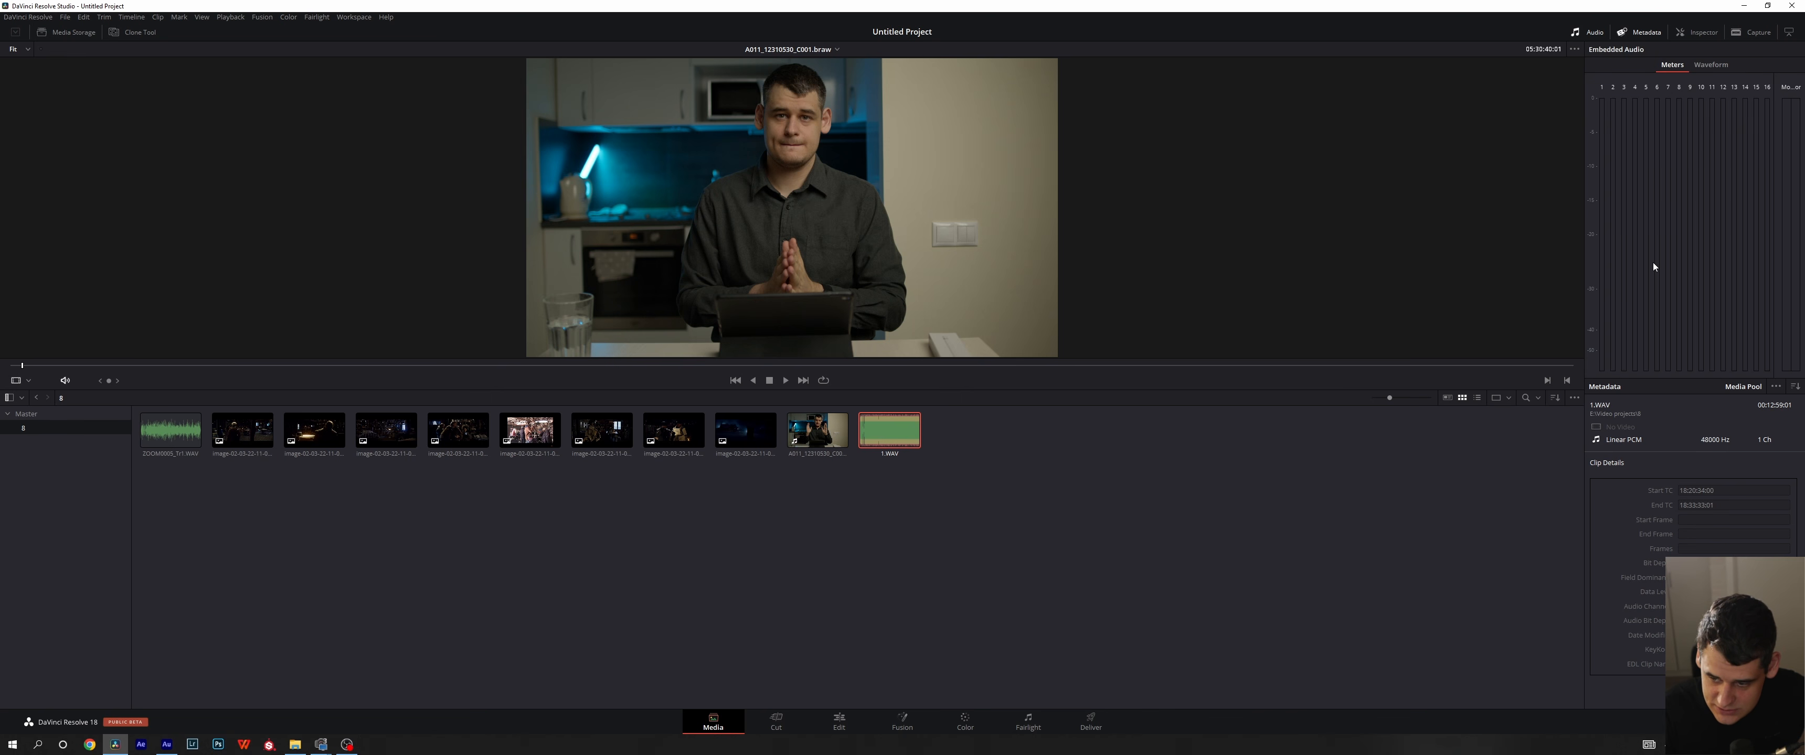
- Create a timeline on the Edit page from the A011_12310530_C001.braw clip and 1.WAV
left_click(839, 722)
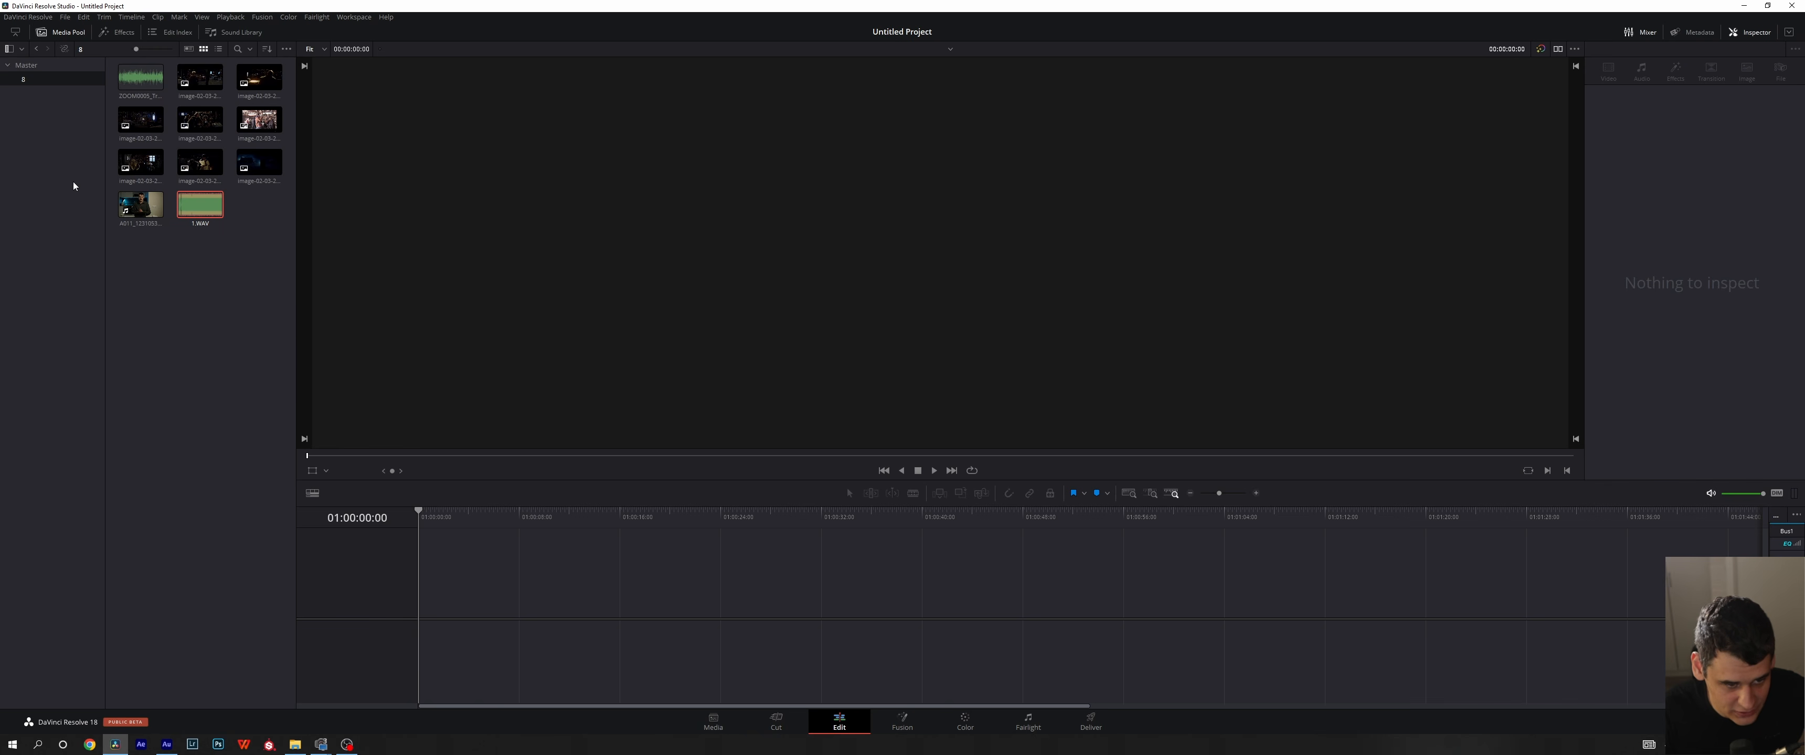
left_click(255, 336)
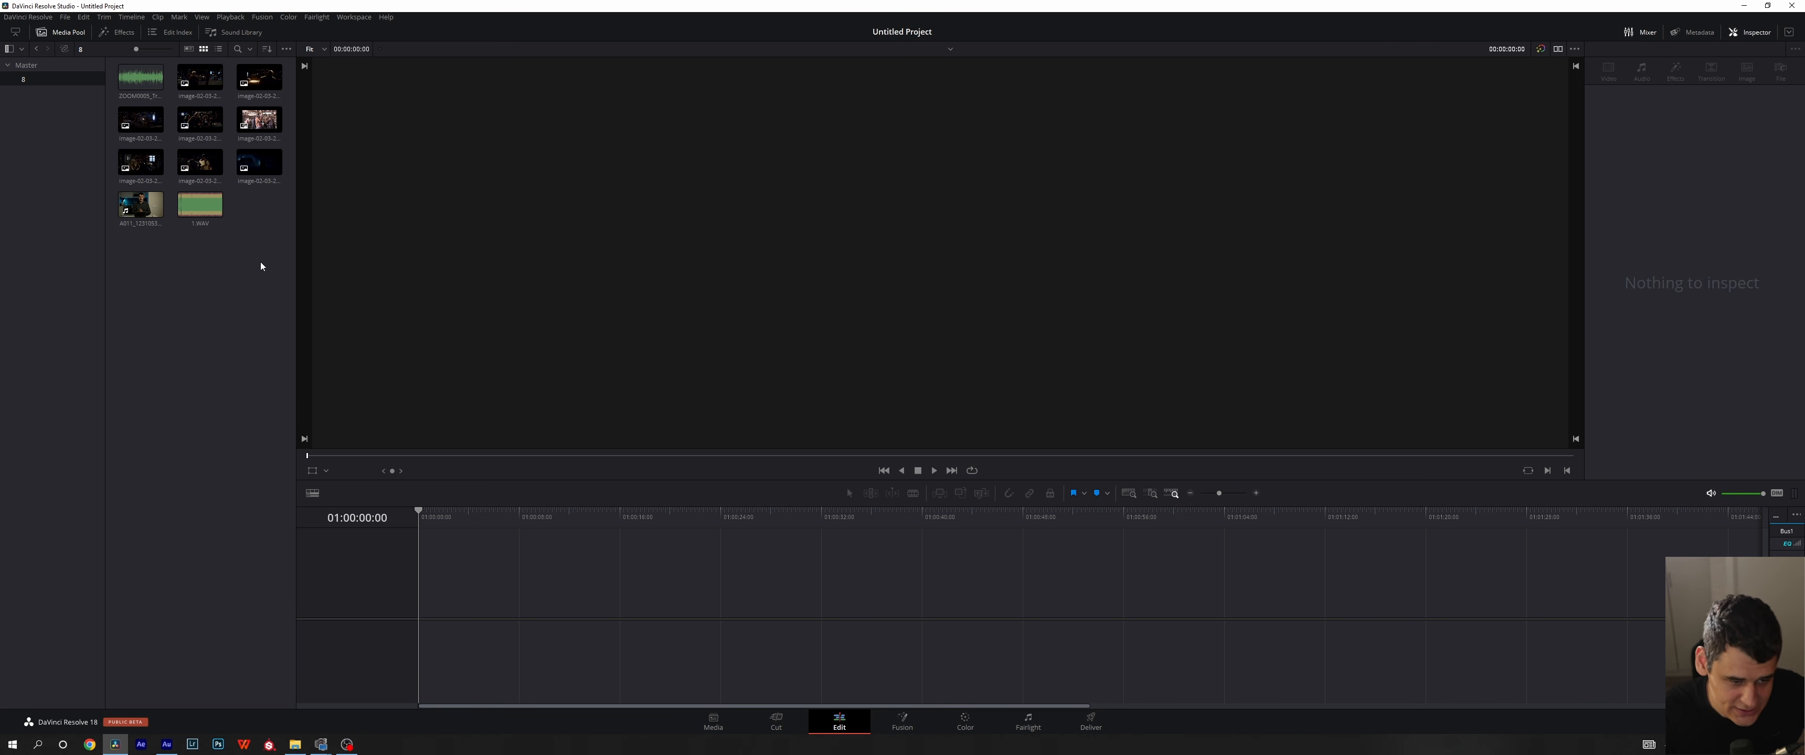
left_click_drag(261, 265, 423, 626)
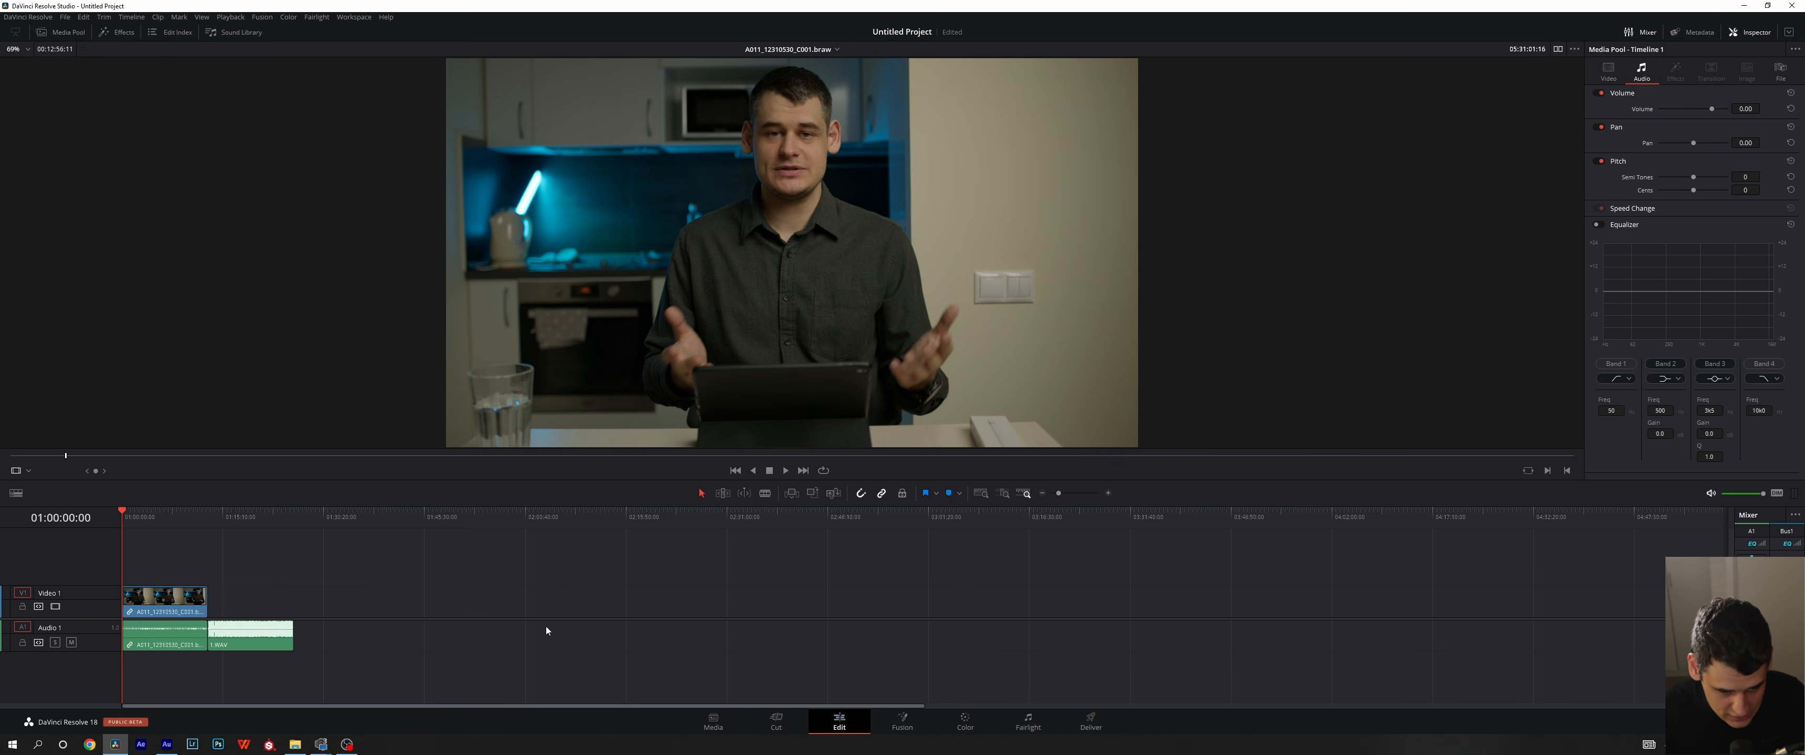
scroll(547, 632, "up", 4)
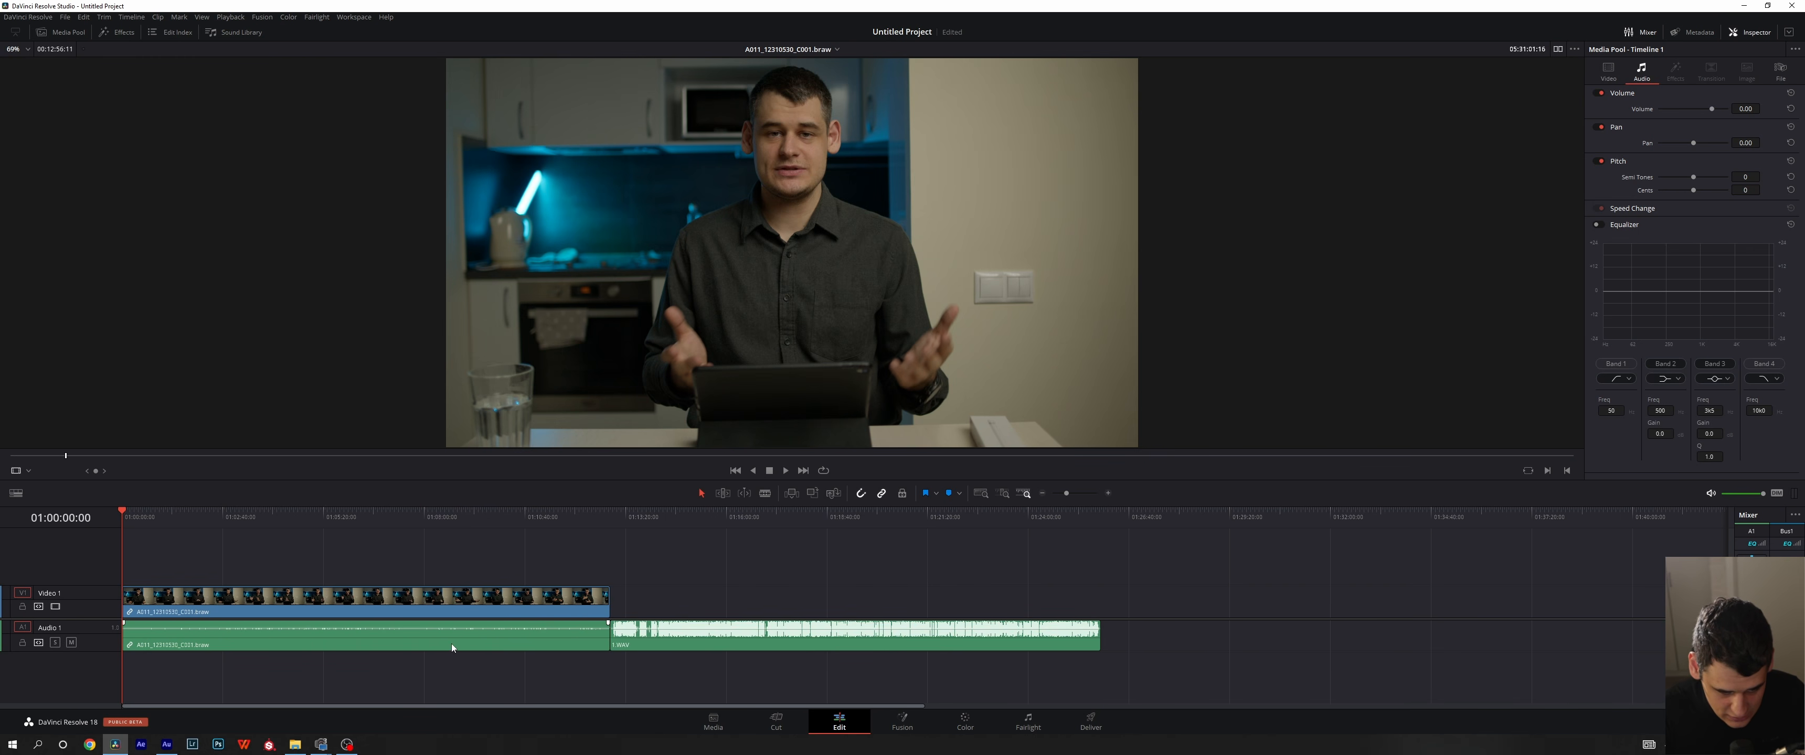
- Set the braw clip's volume to 25.60 and align it by waveform with 1.WAV moved beneath it onto Audio 2
left_click(452, 644)
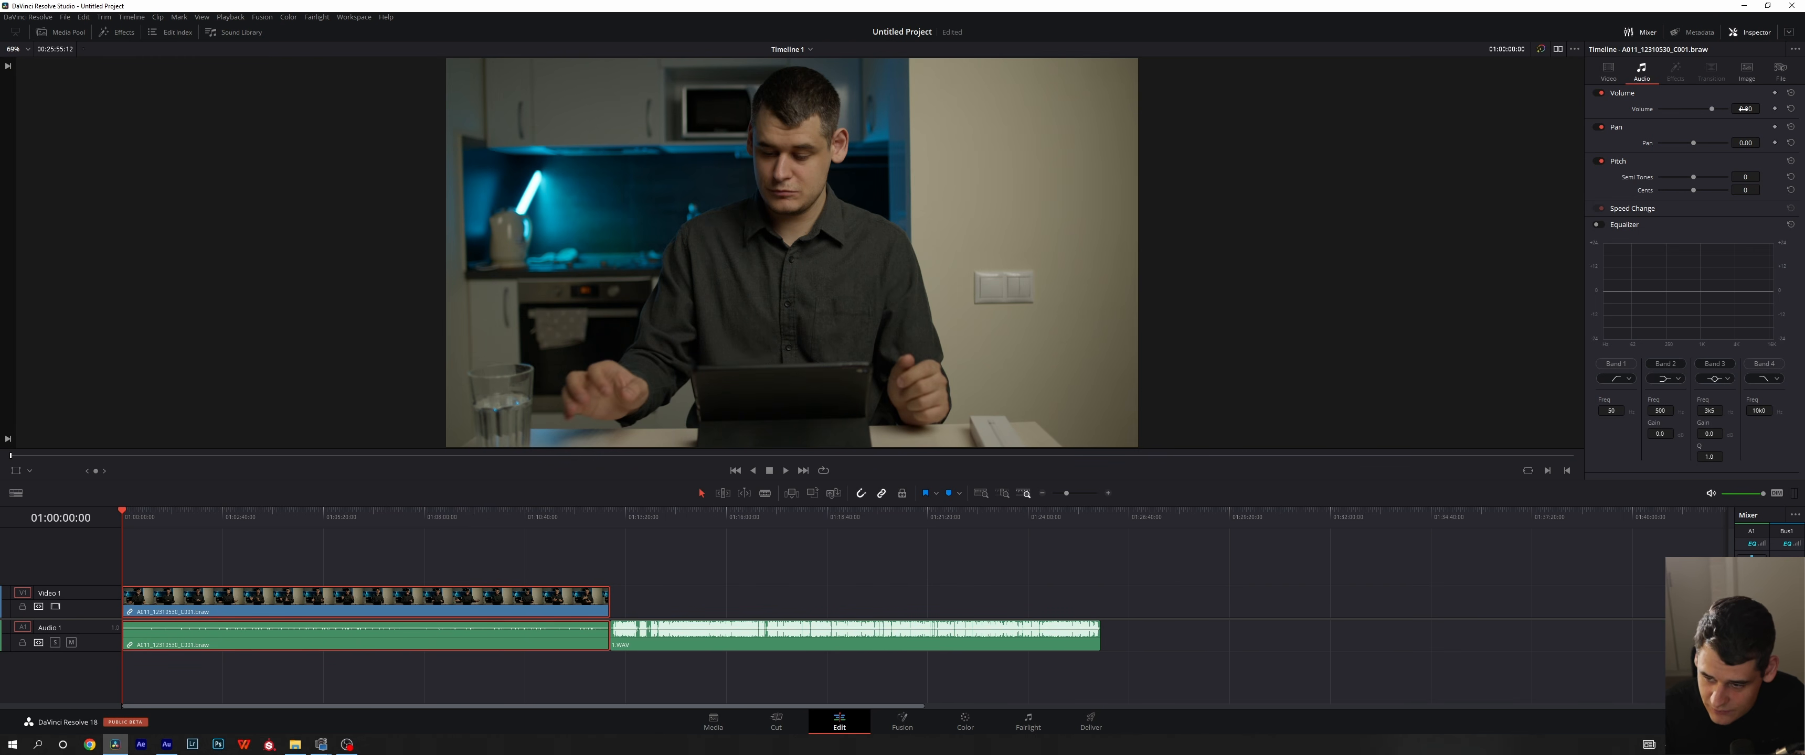
left_click_drag(1745, 108, 1765, 108)
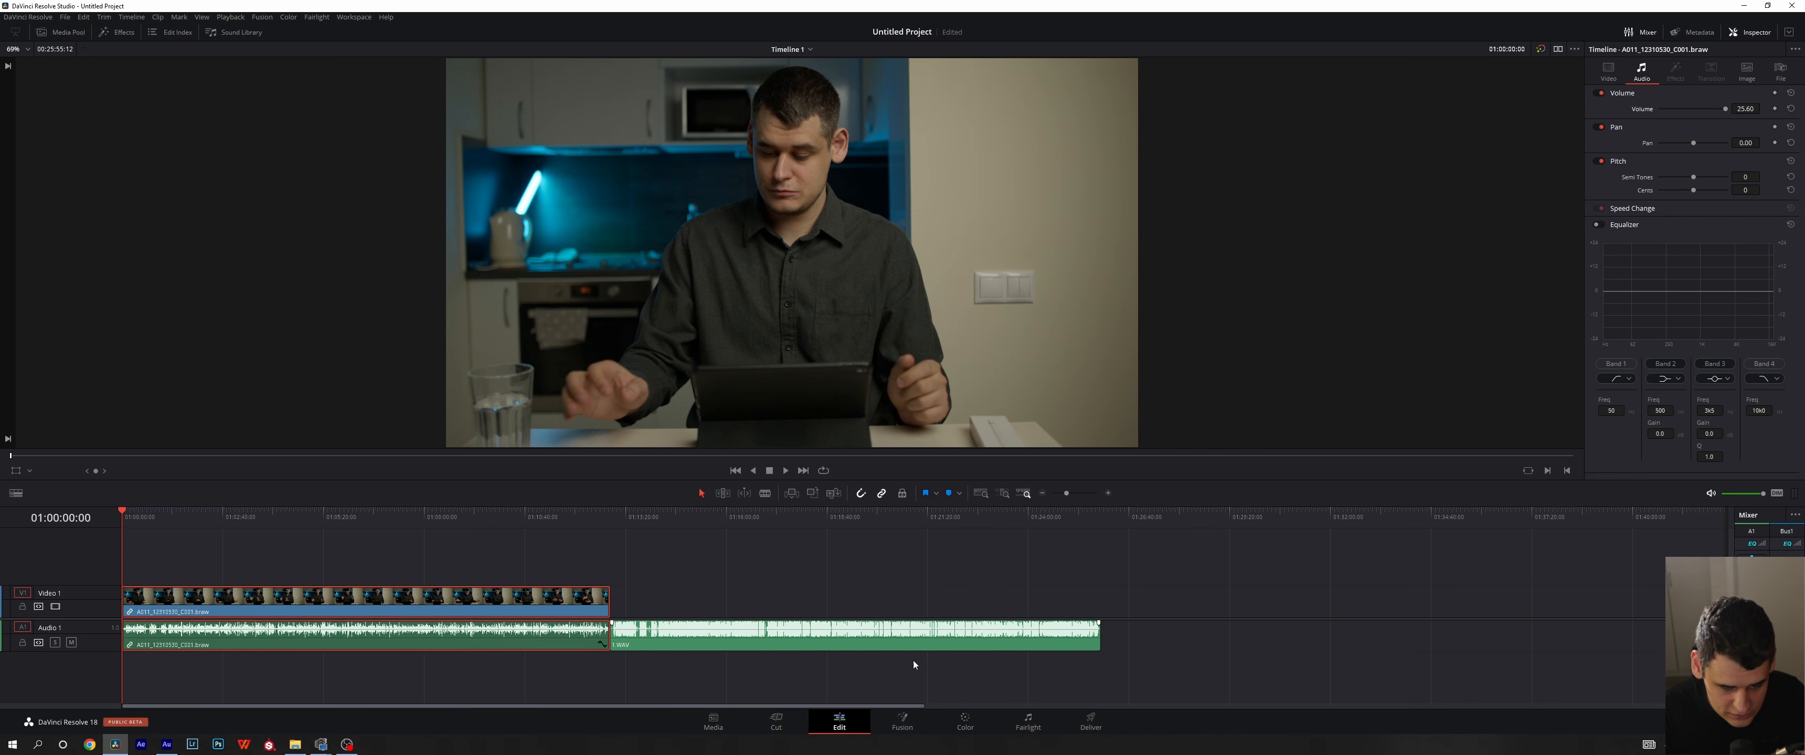
left_click_drag(735, 634, 236, 669)
scroll(351, 670, "up", 8)
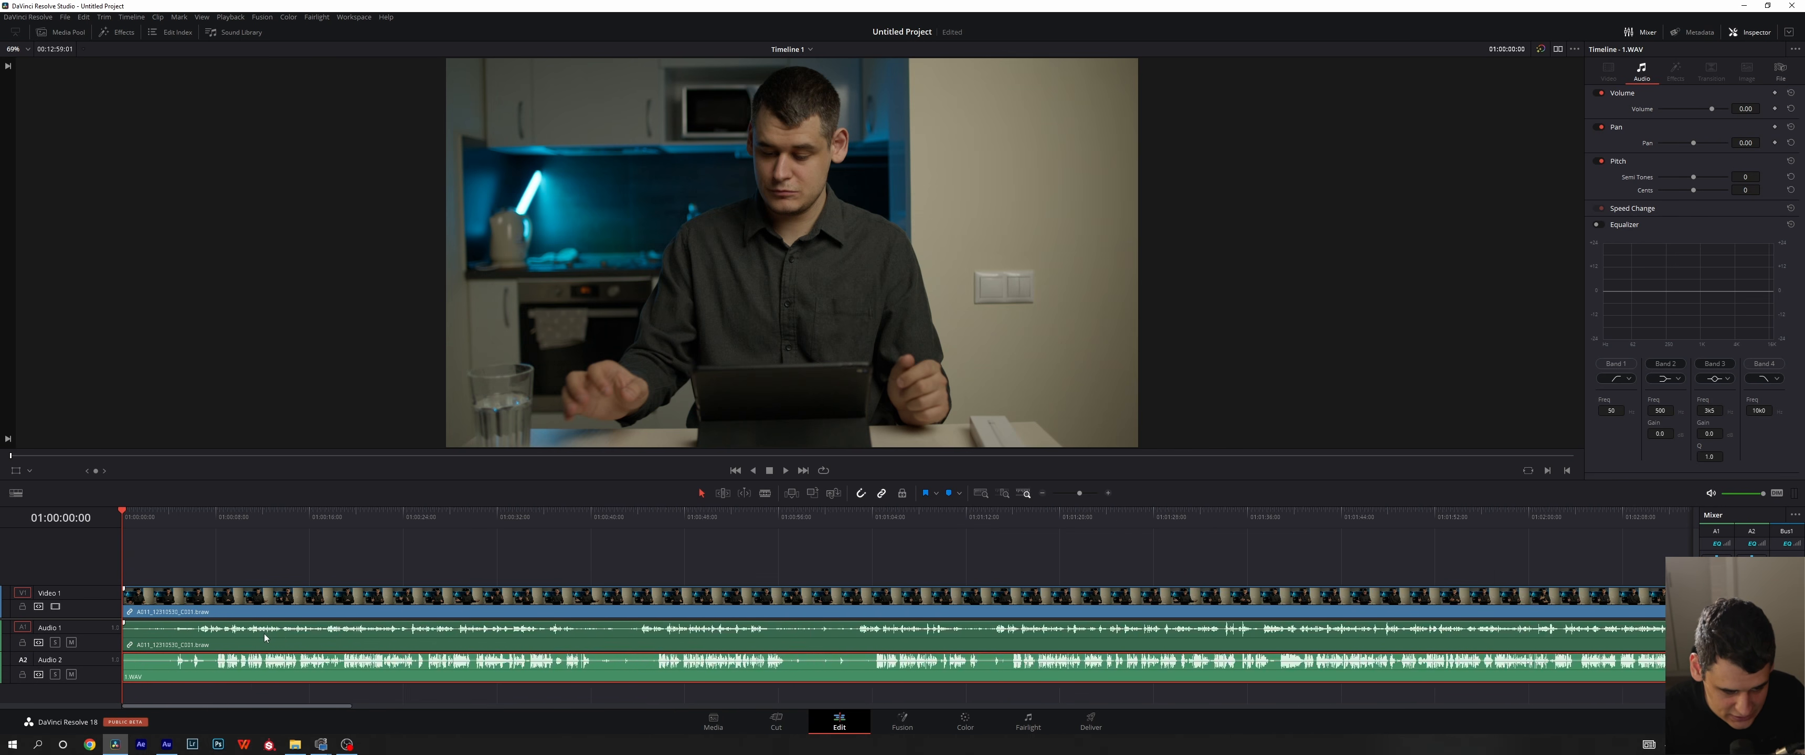
left_click_drag(462, 673, 367, 664)
left_click_drag(474, 638, 536, 638)
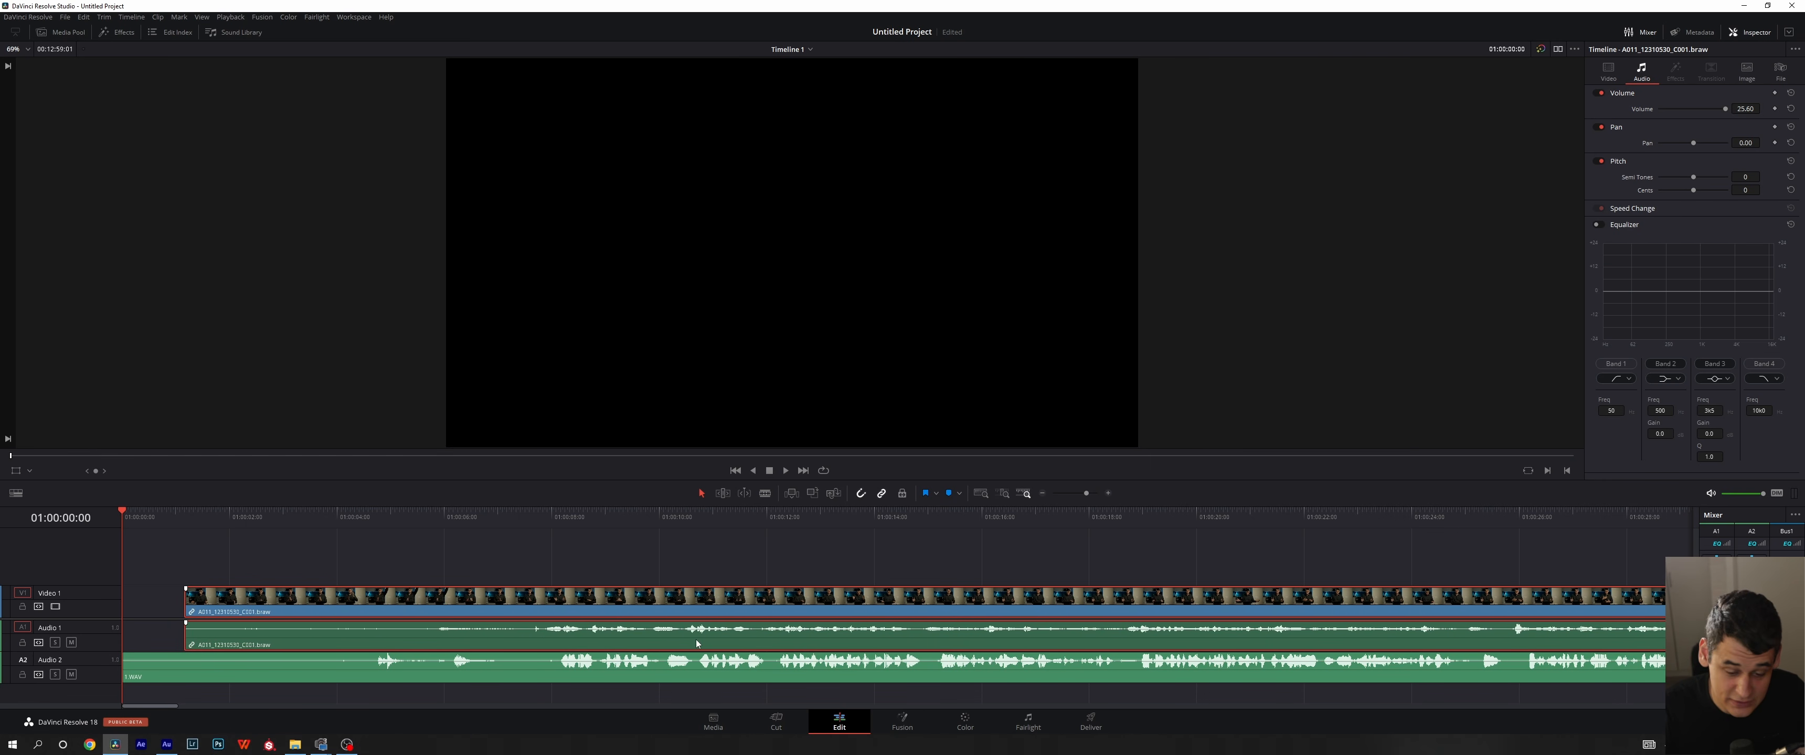
- Return to the Media page, delete Timeline 1 from the media pool and show 1.WAV in the viewer
left_click(712, 722)
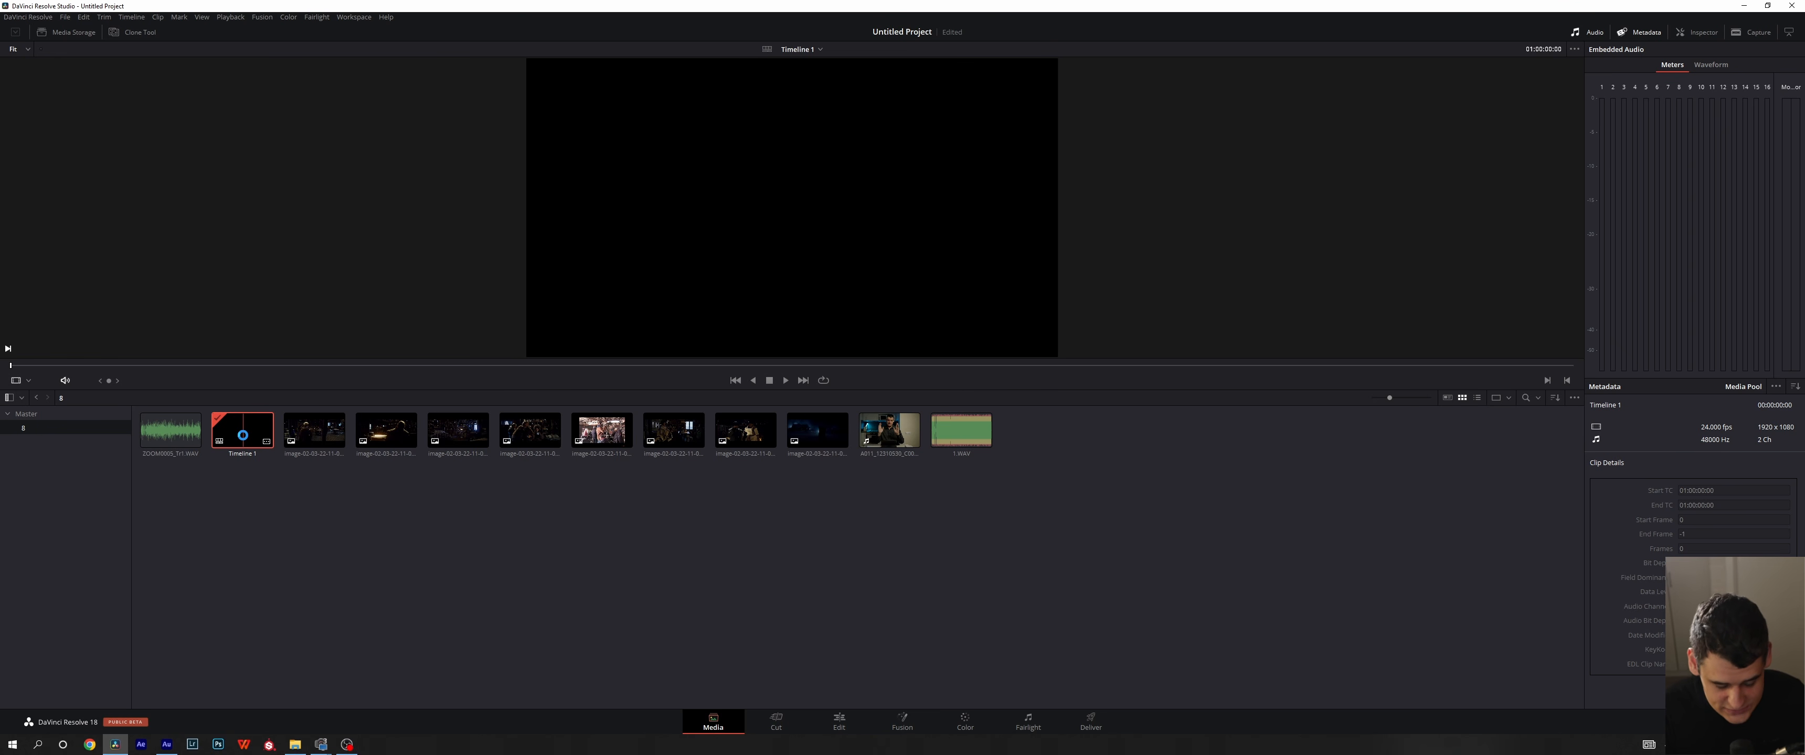
key("Delete")
left_click(985, 414)
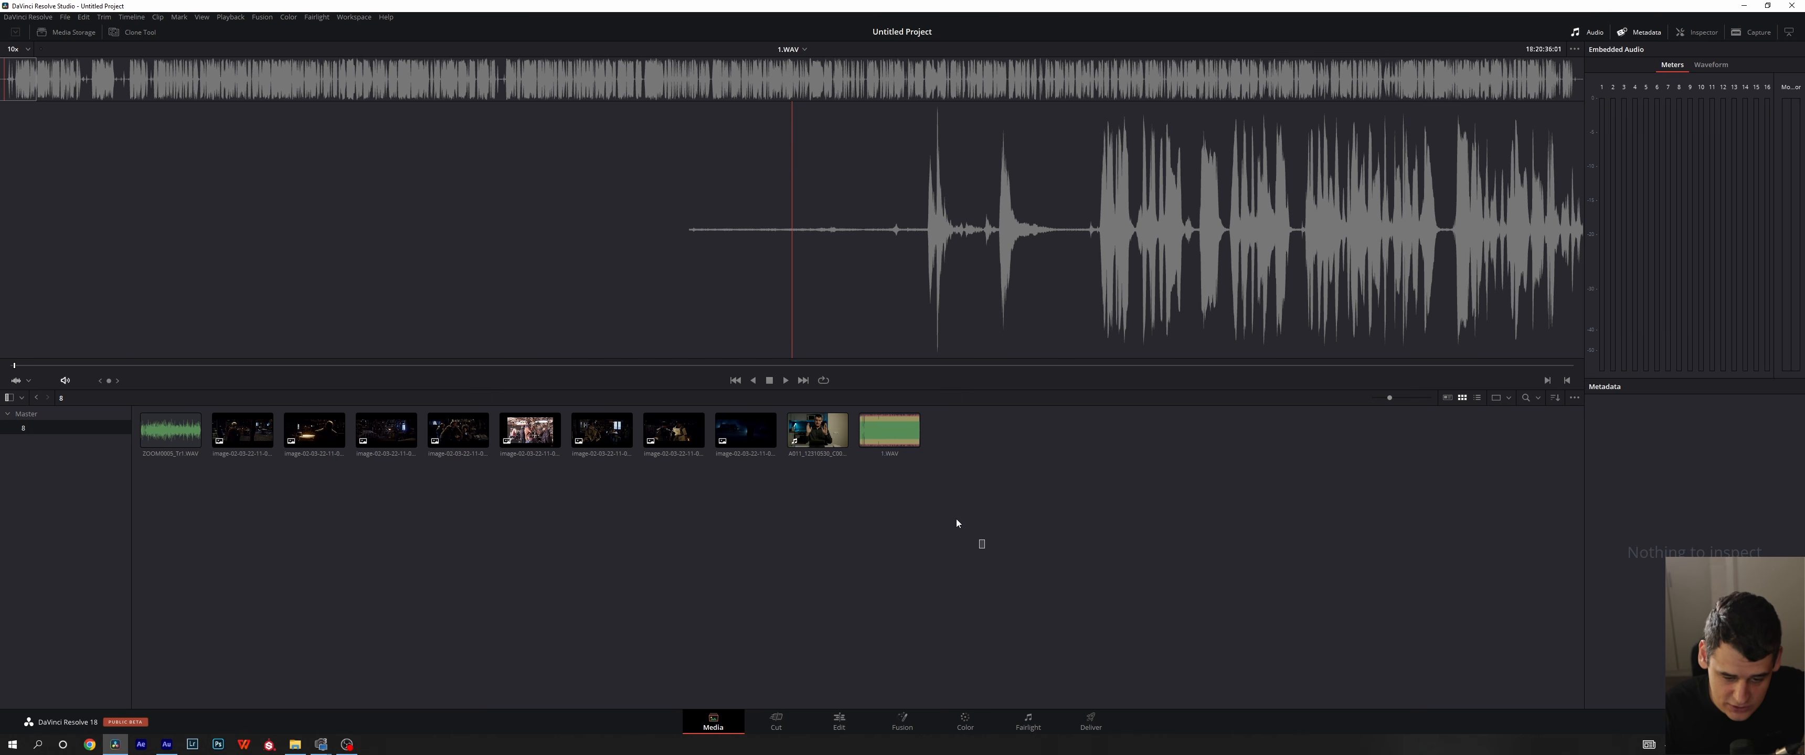
- Select the A011_12310530_C001.braw clip together with 1.WAV and open their Auto Sync Audio options
left_click_drag(986, 549, 777, 388)
left_click_drag(973, 536, 803, 429)
right_click(807, 438)
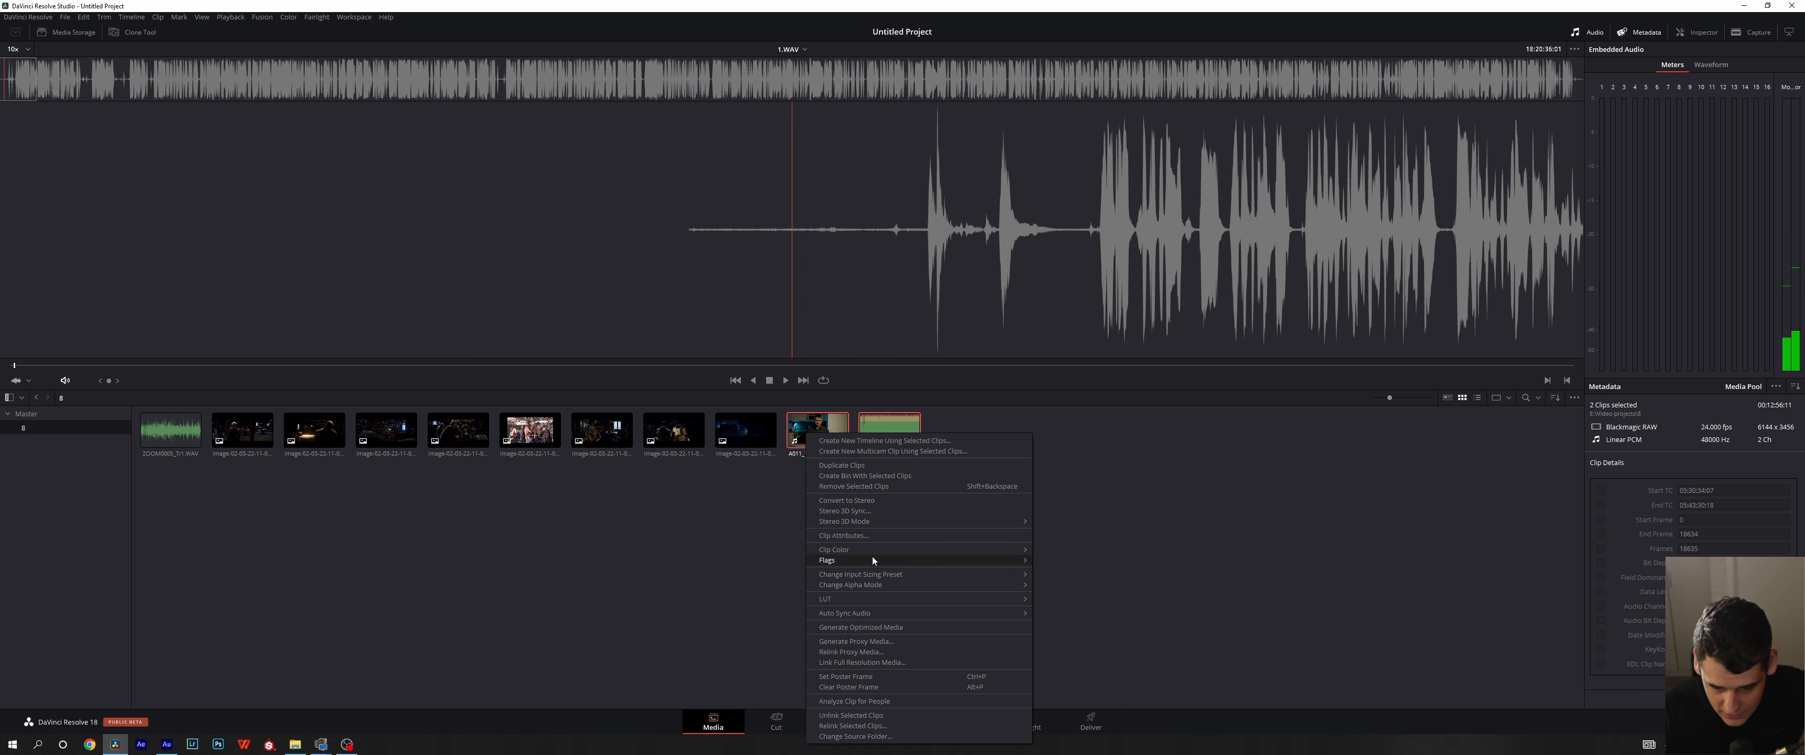
mouse_move(874, 616)
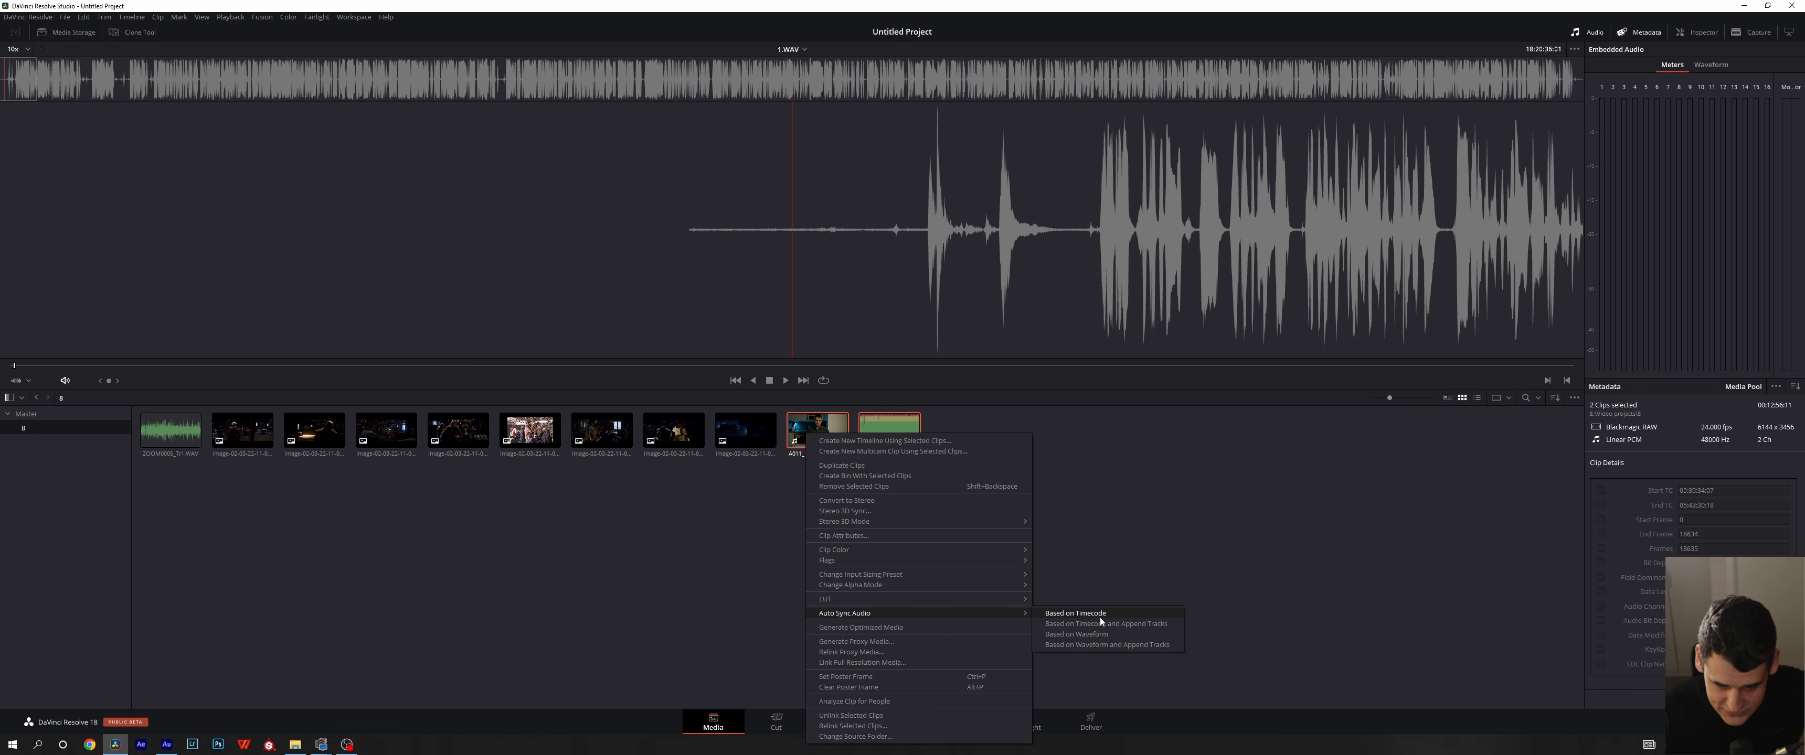
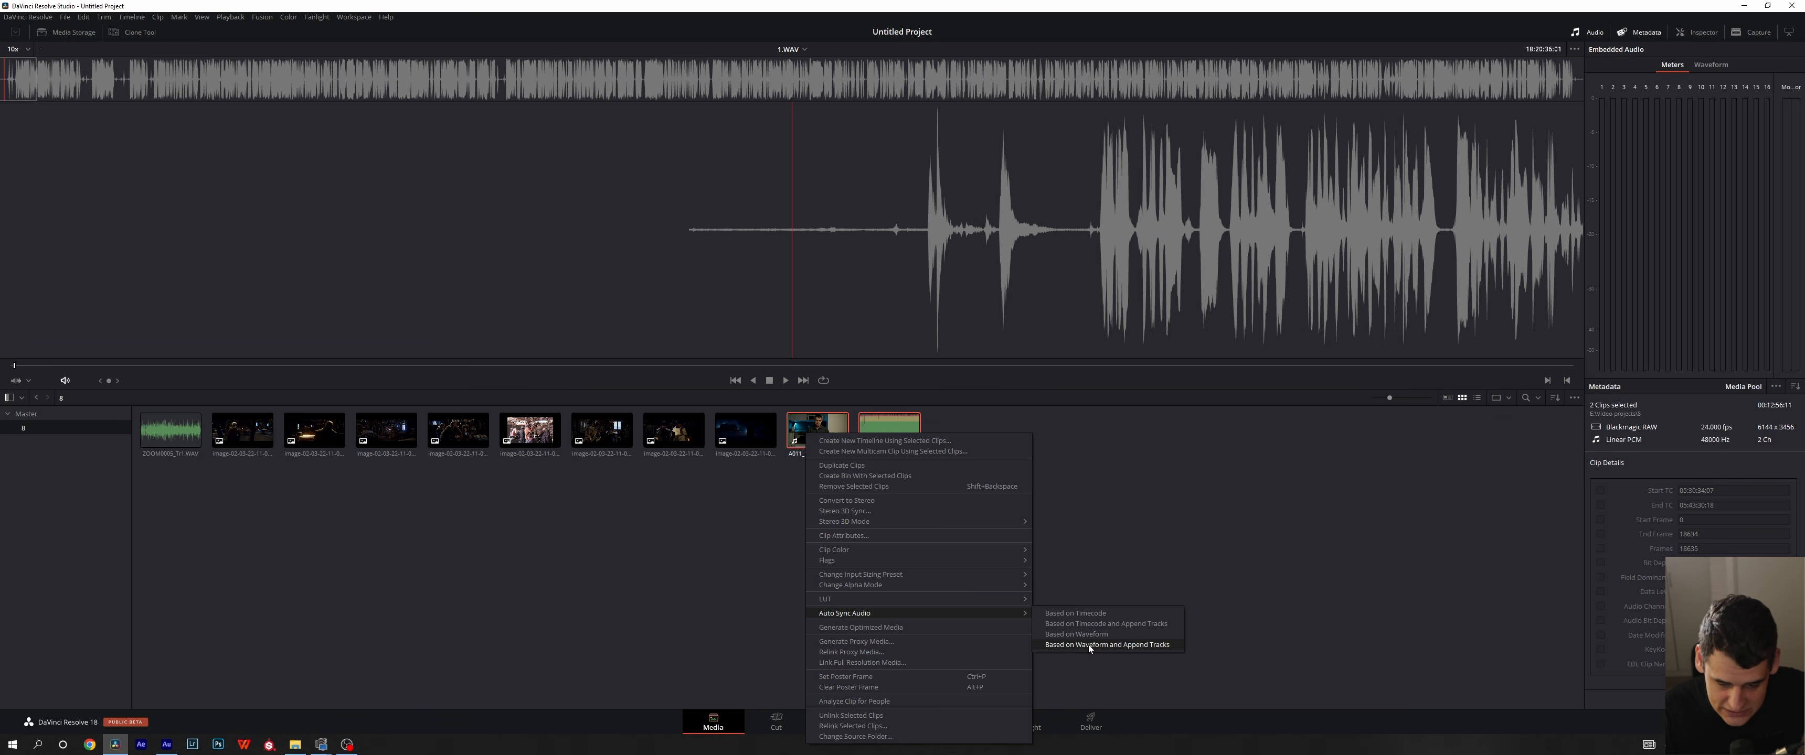
- Sync the selected clips based on waveform with appended tracks, place the braw clip on a new Edit page timeline and hide the media pool
left_click(1089, 644)
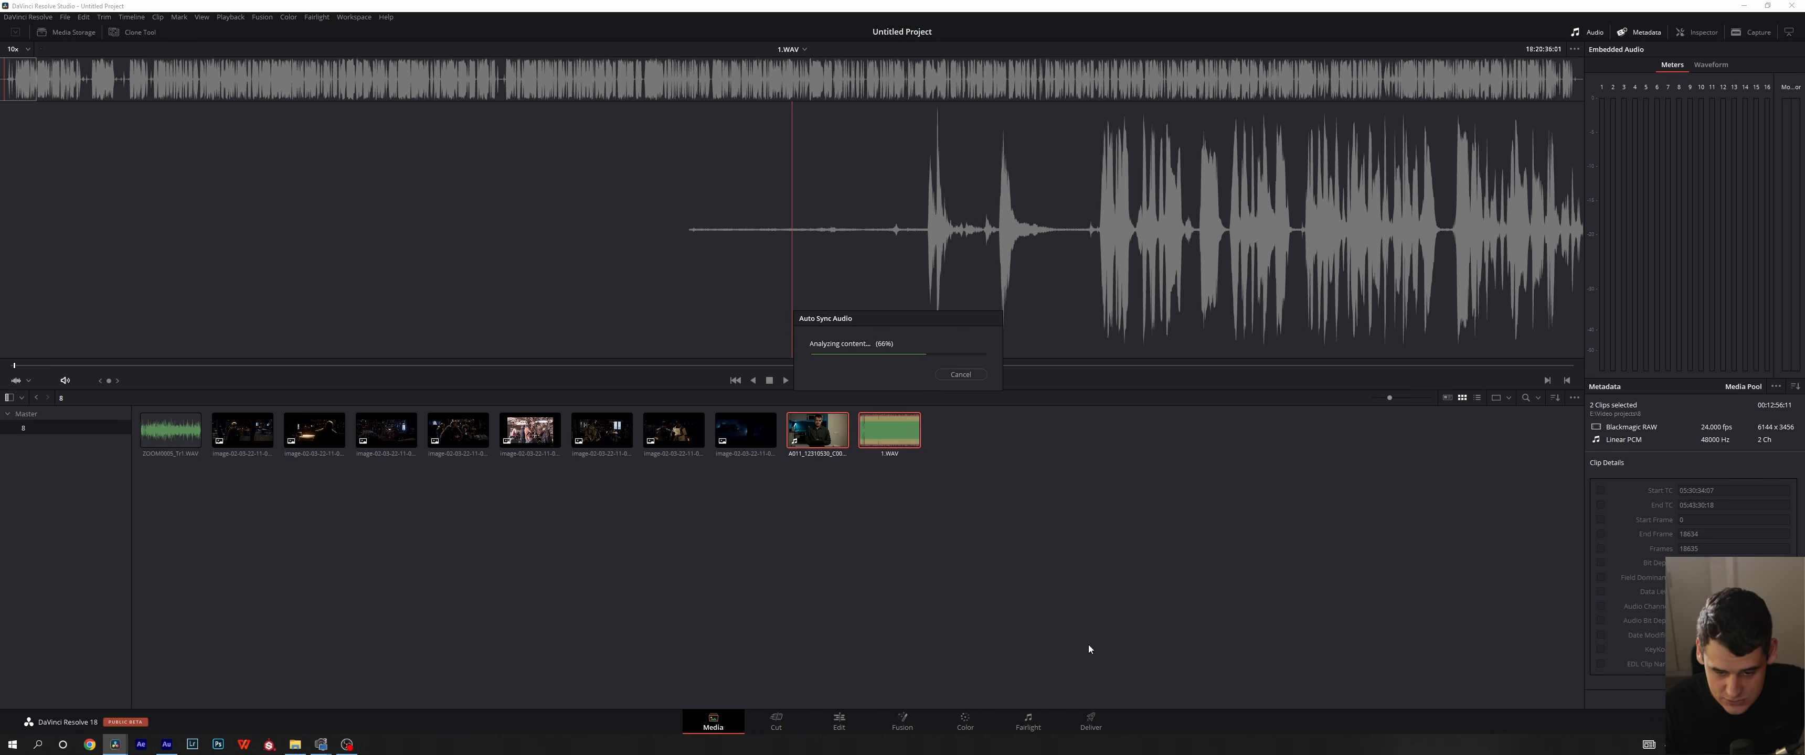
left_click(838, 722)
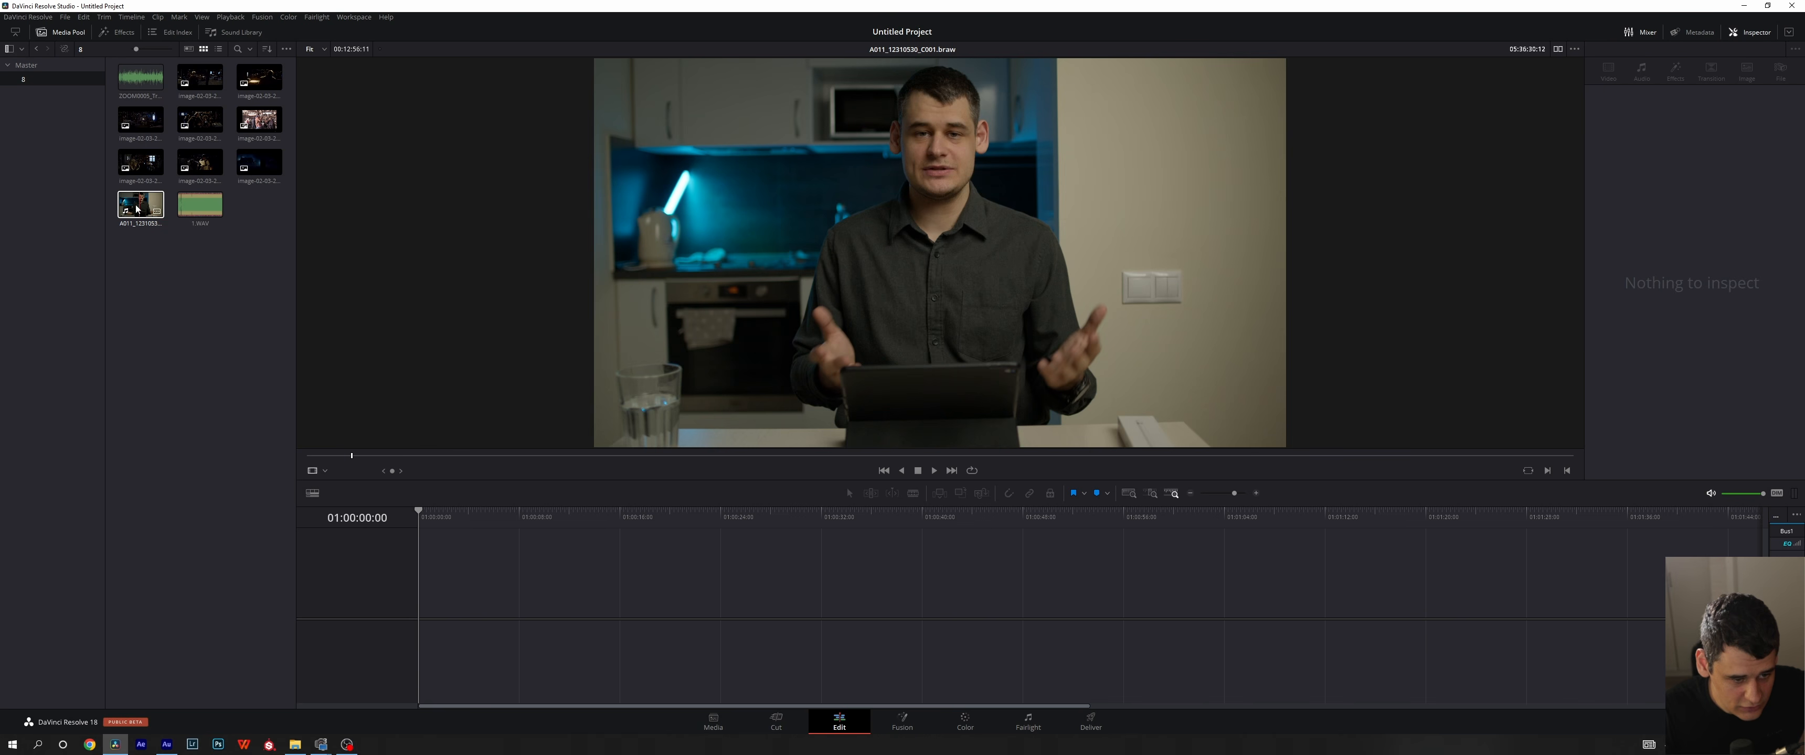
left_click_drag(138, 209, 493, 581)
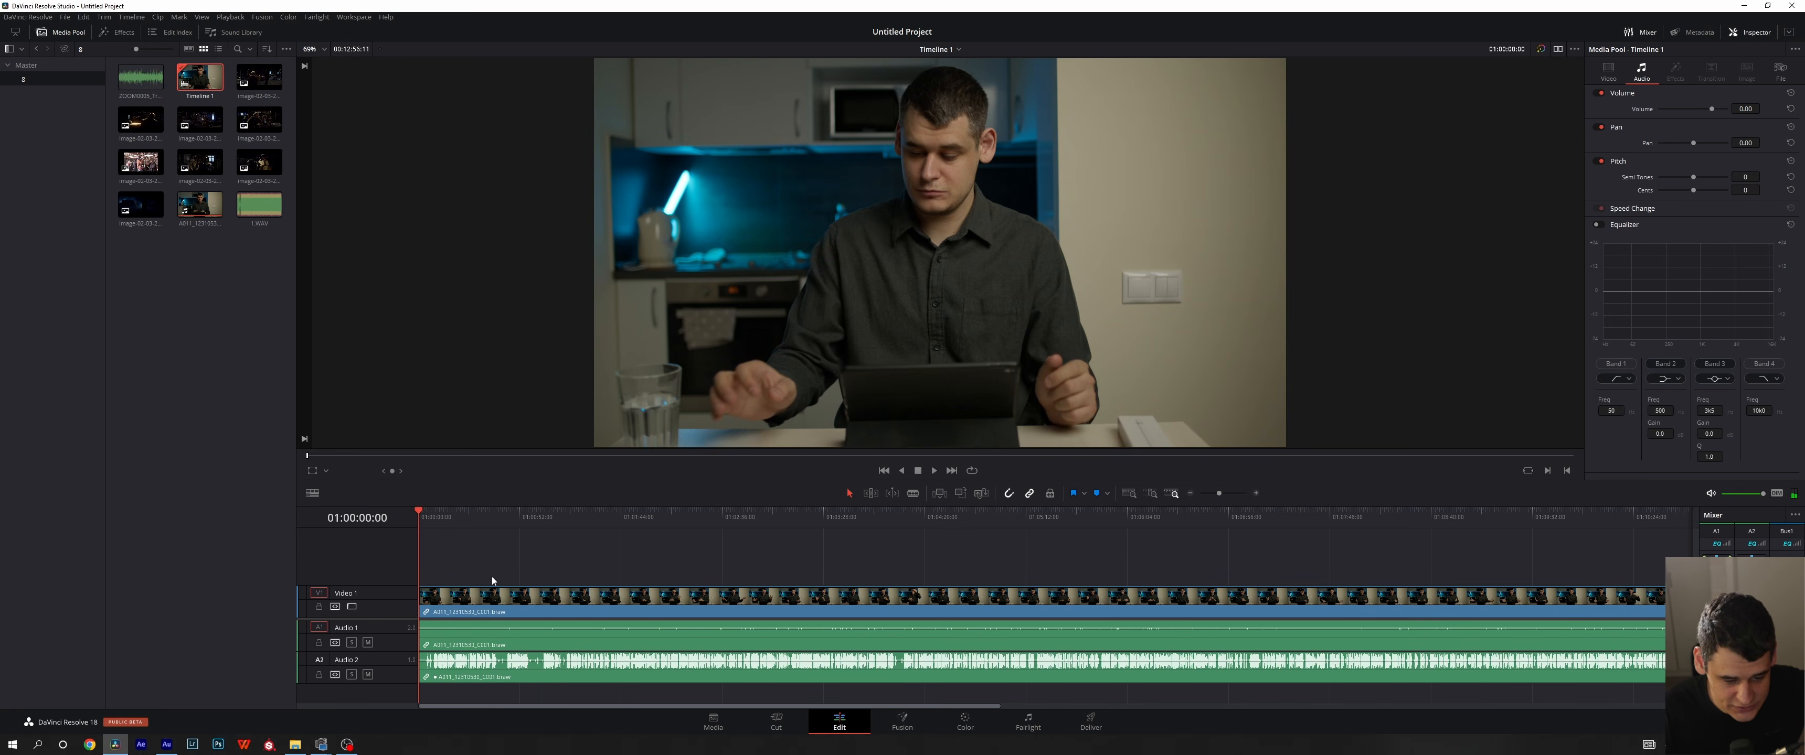
left_click(42, 32)
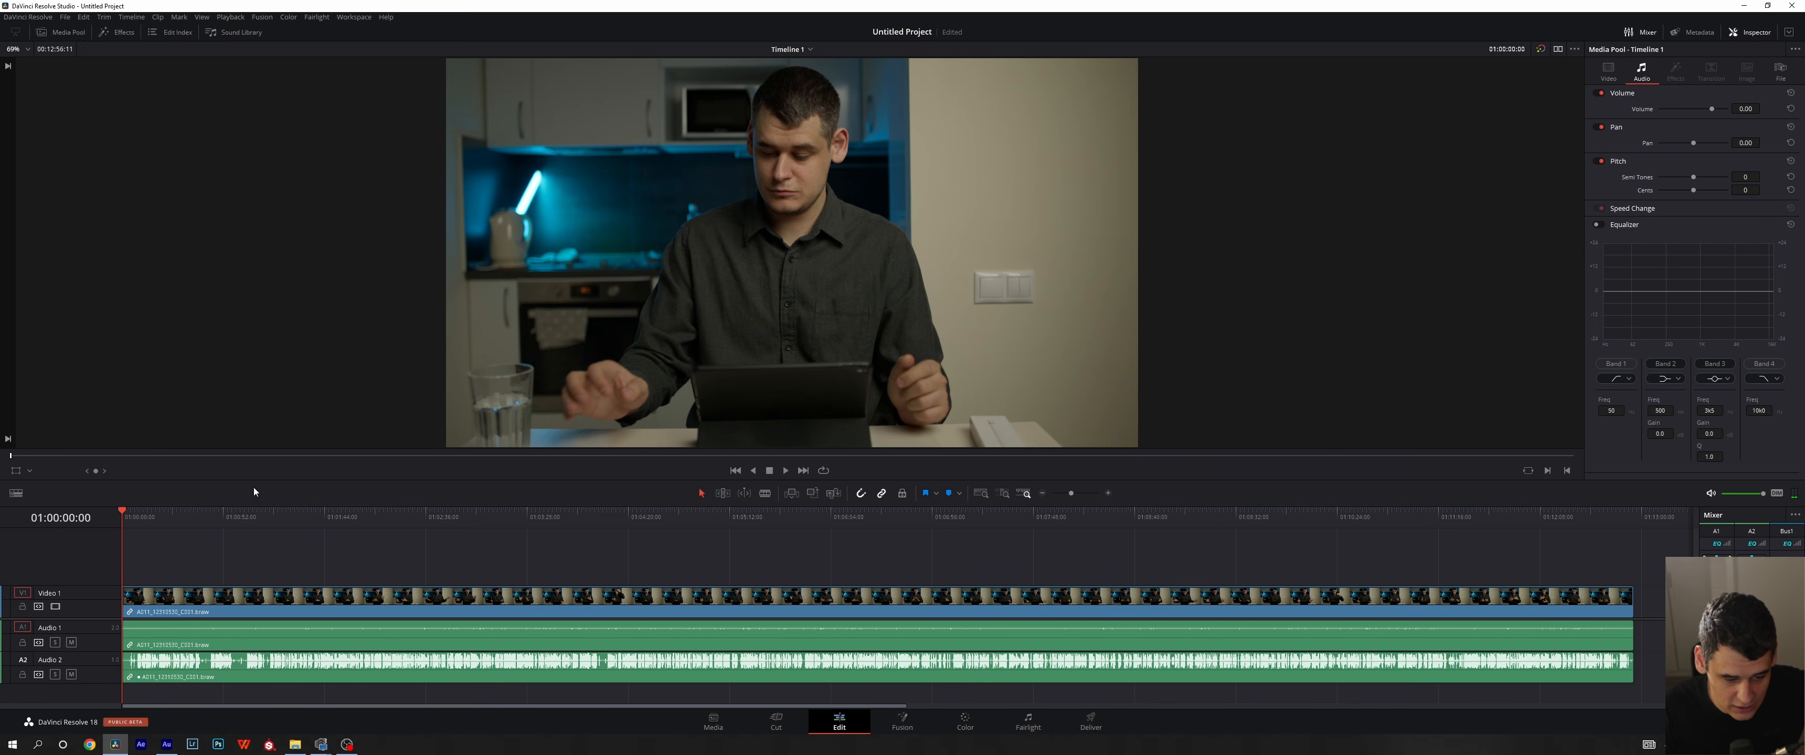
- Examine the synced braw clip on the timeline, checking how its video links to the camera and appended external audio tracks
left_click_drag(243, 564, 339, 647)
left_click(339, 561)
left_click(375, 589)
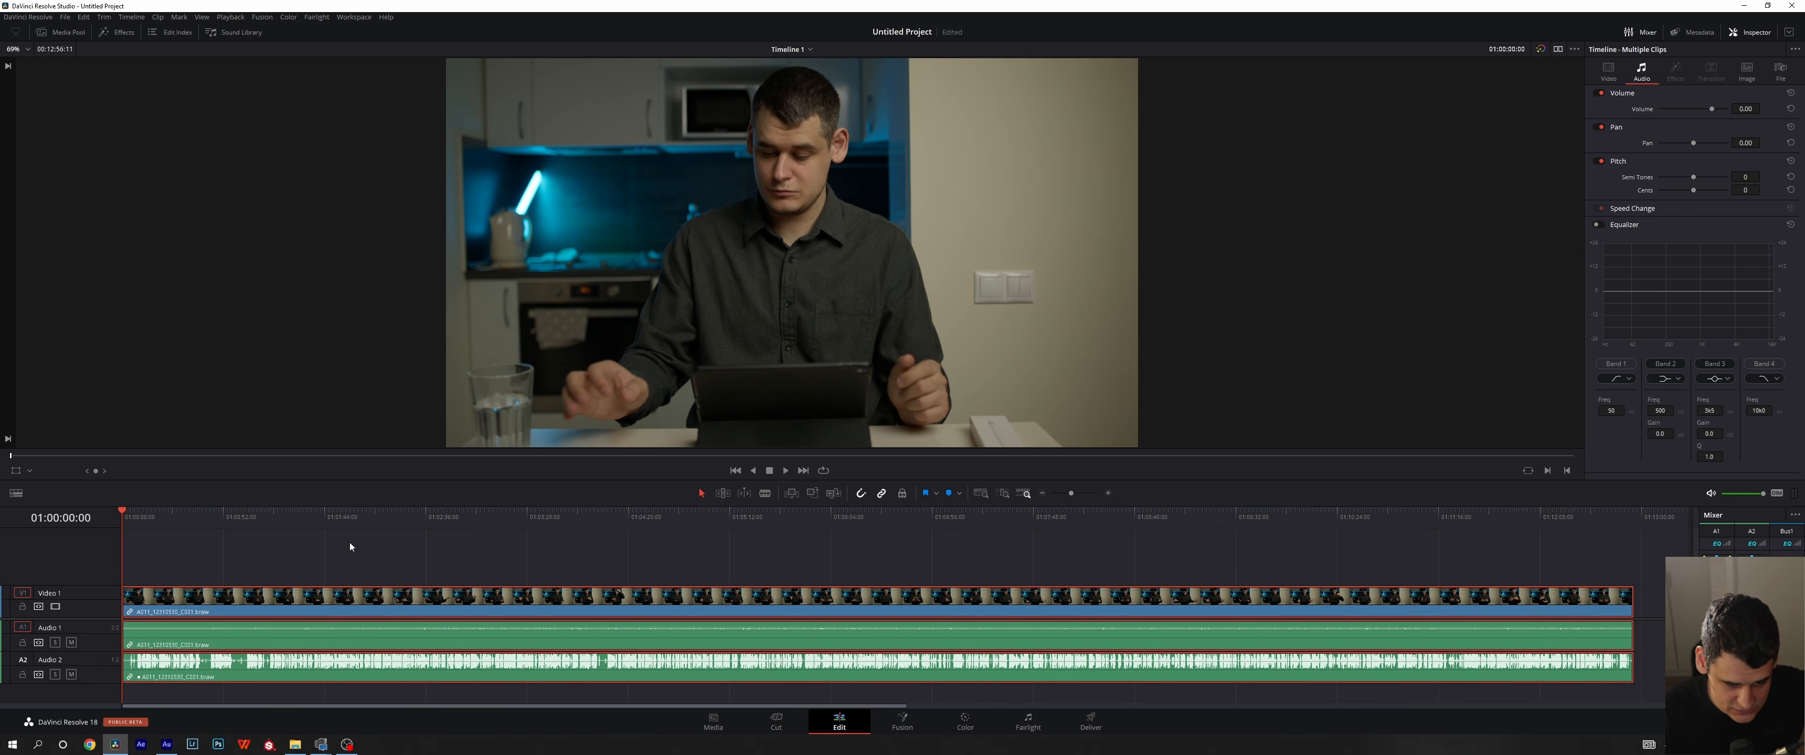
left_click(351, 547)
left_click(354, 599)
left_click(264, 566)
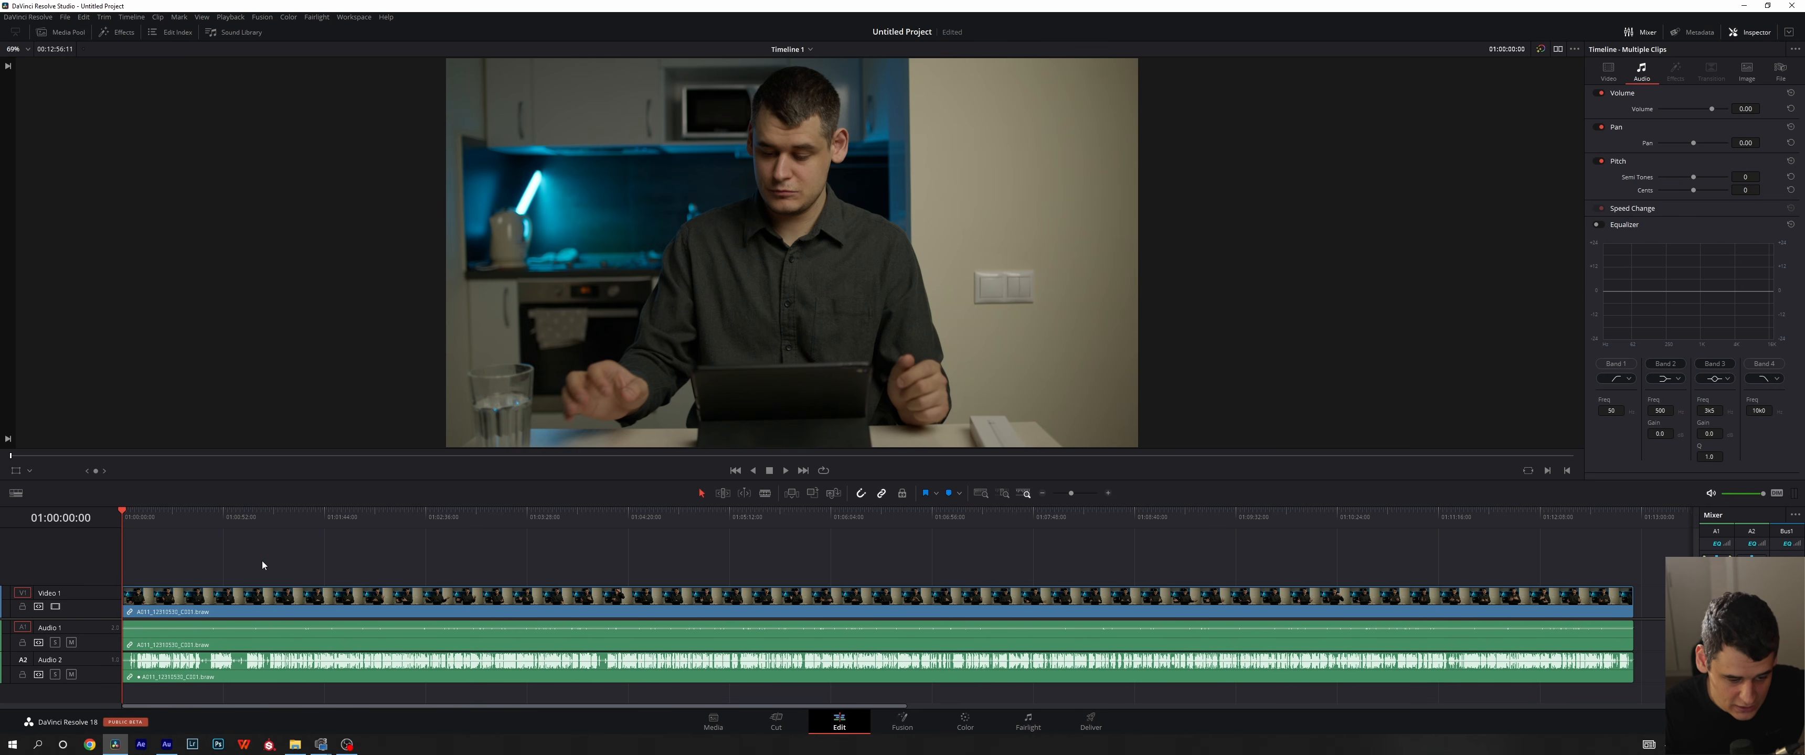
left_click(306, 605)
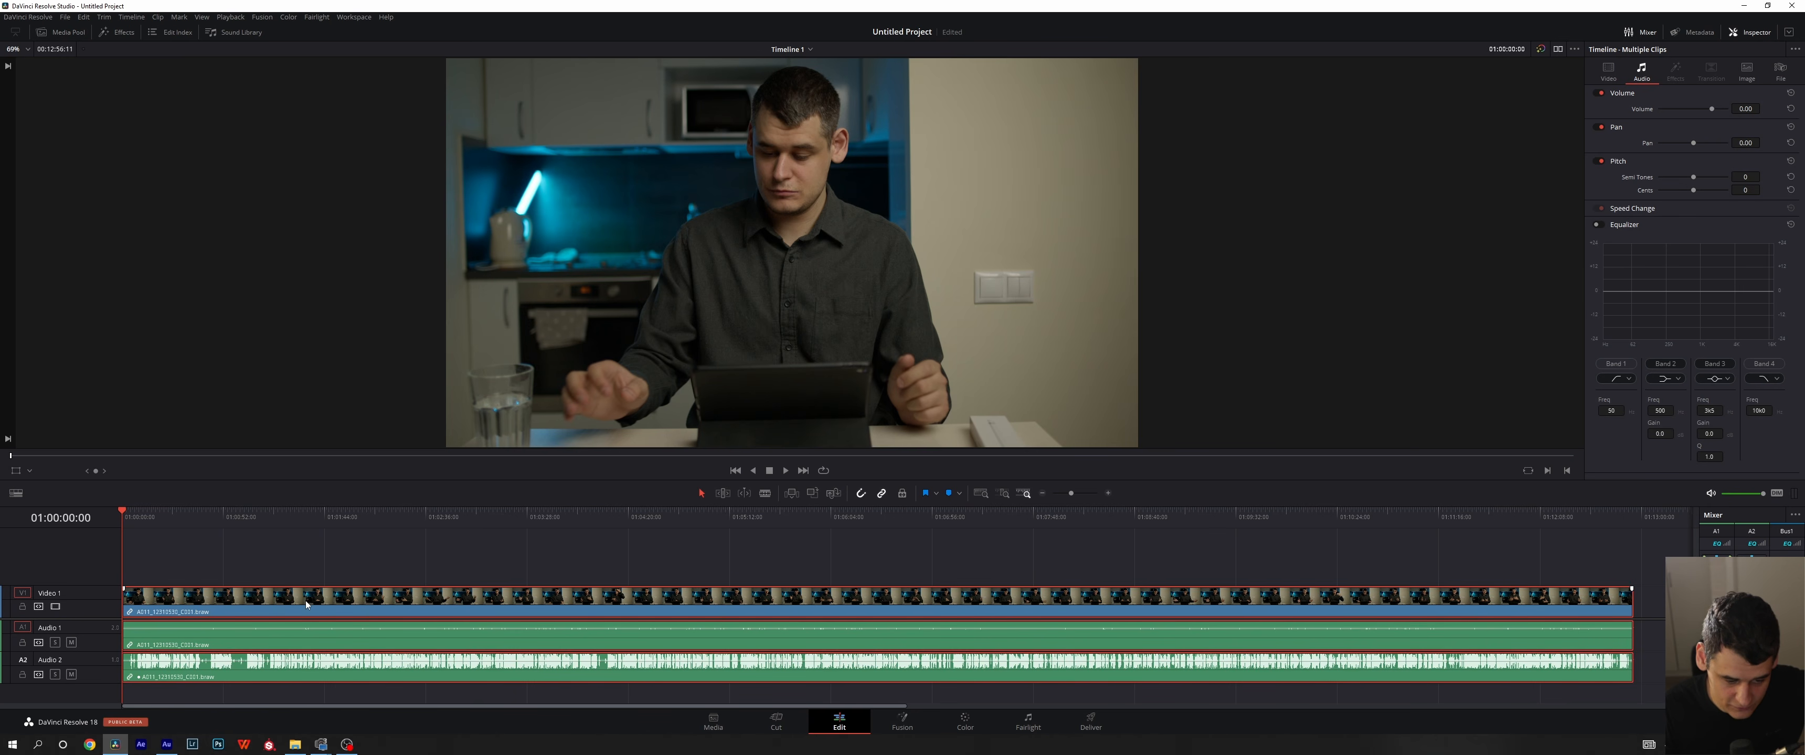
left_click(347, 546)
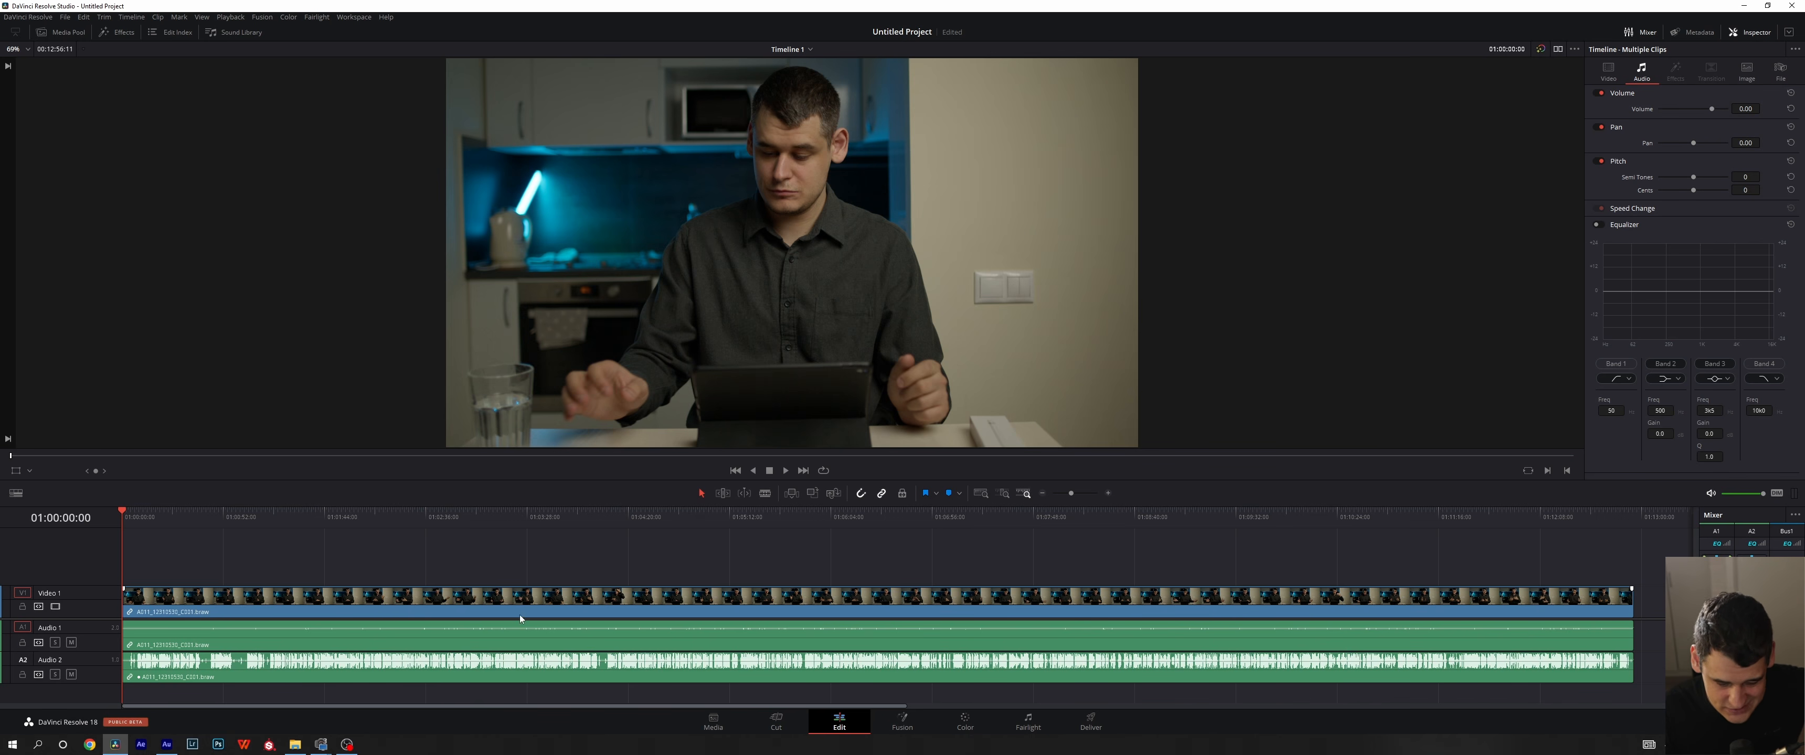
- Delete the clip from the timeline and roll the edit history back to the latest Remove Folders and/or Clips and/or SmartFolders entry on the Media page
key("Delete")
key("shift+2")
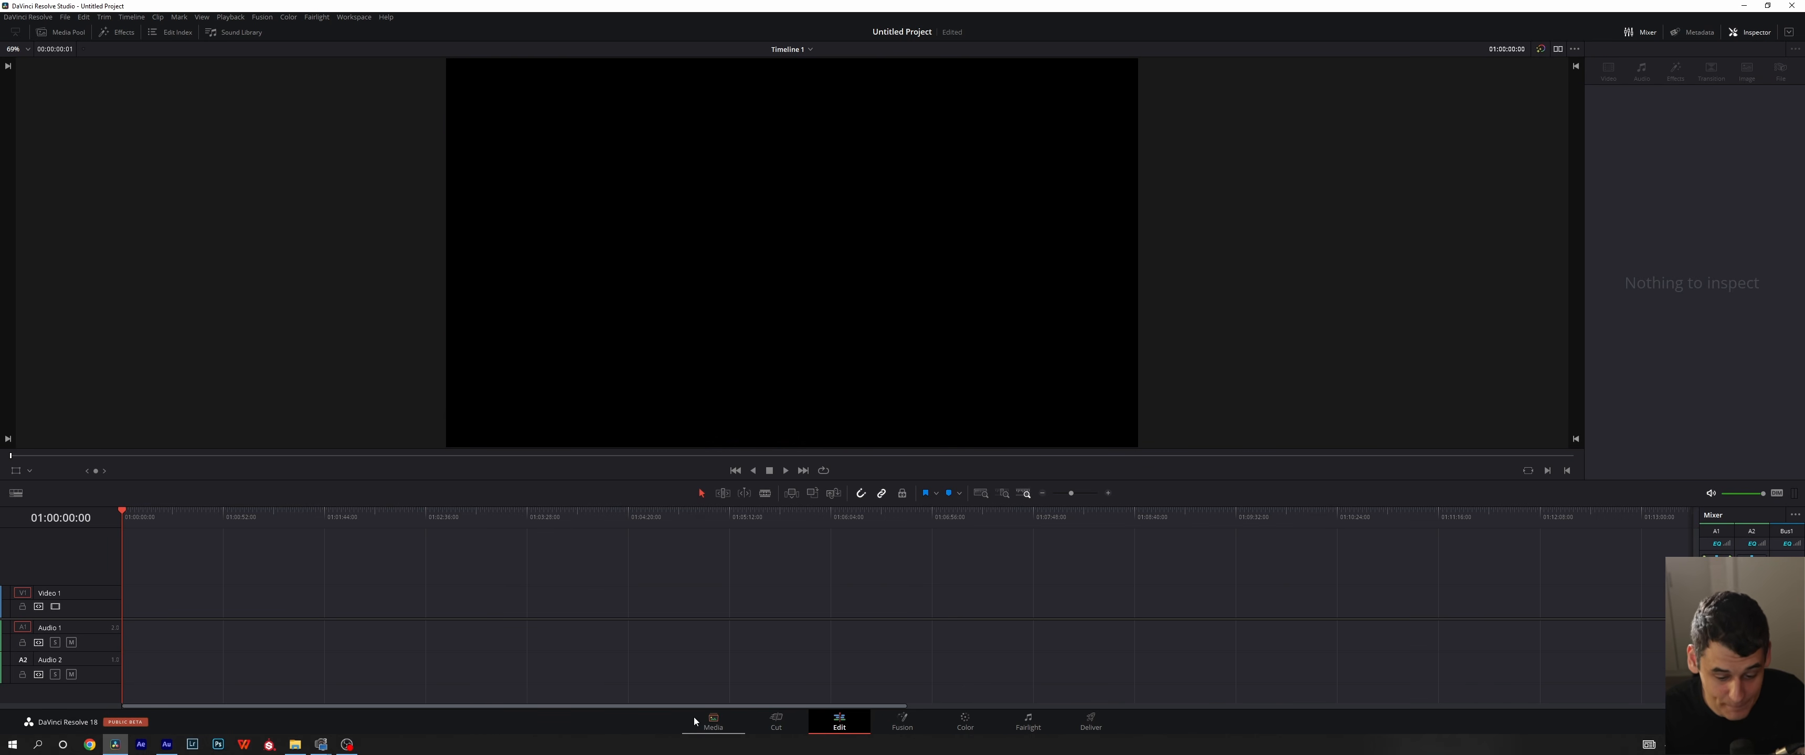
left_click(83, 17)
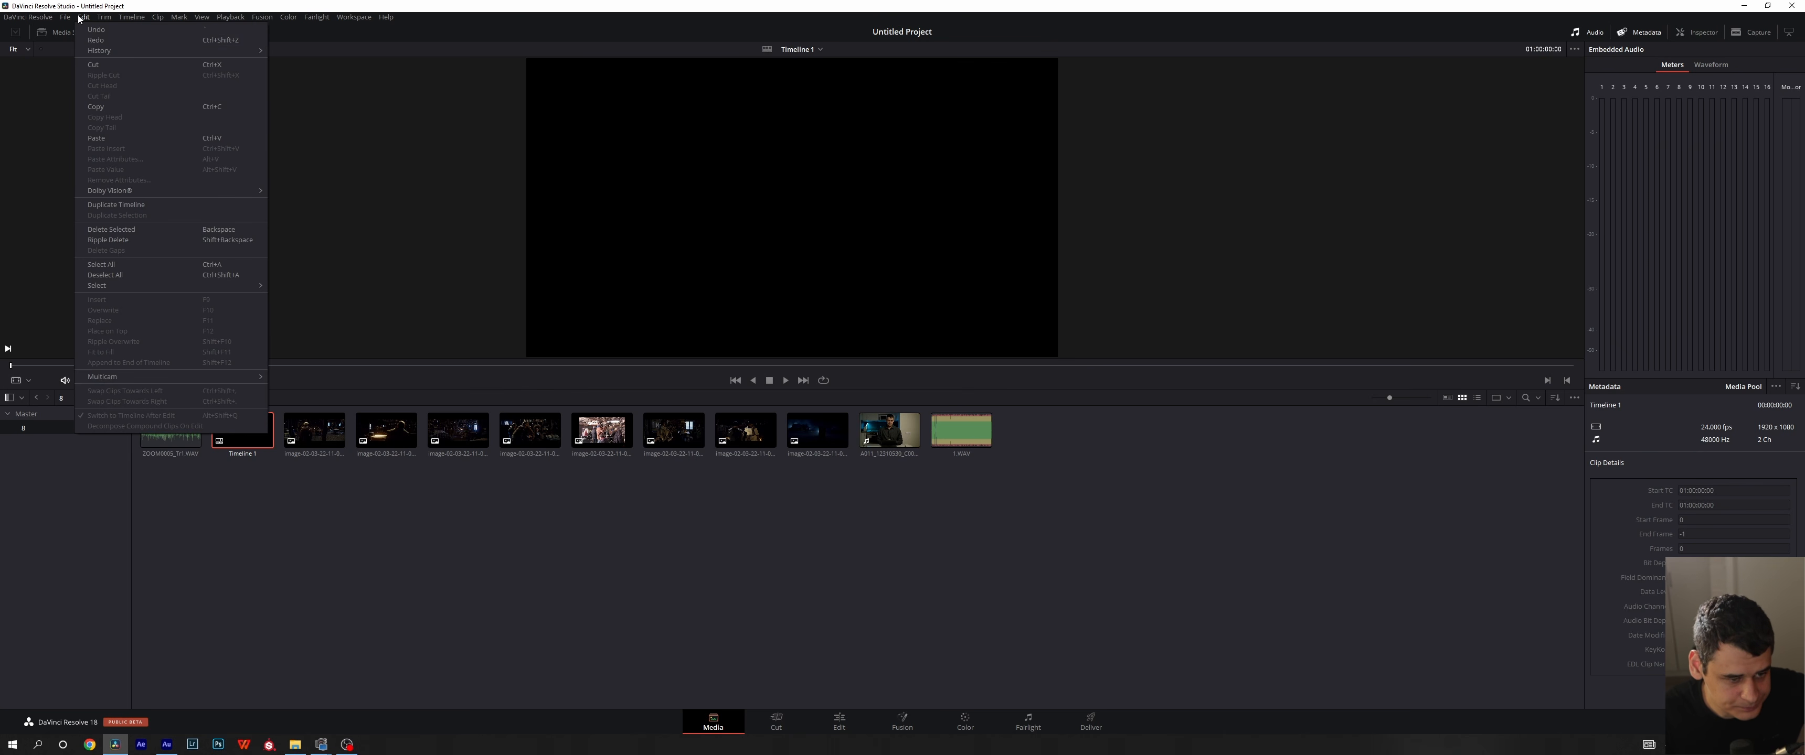
mouse_move(111, 53)
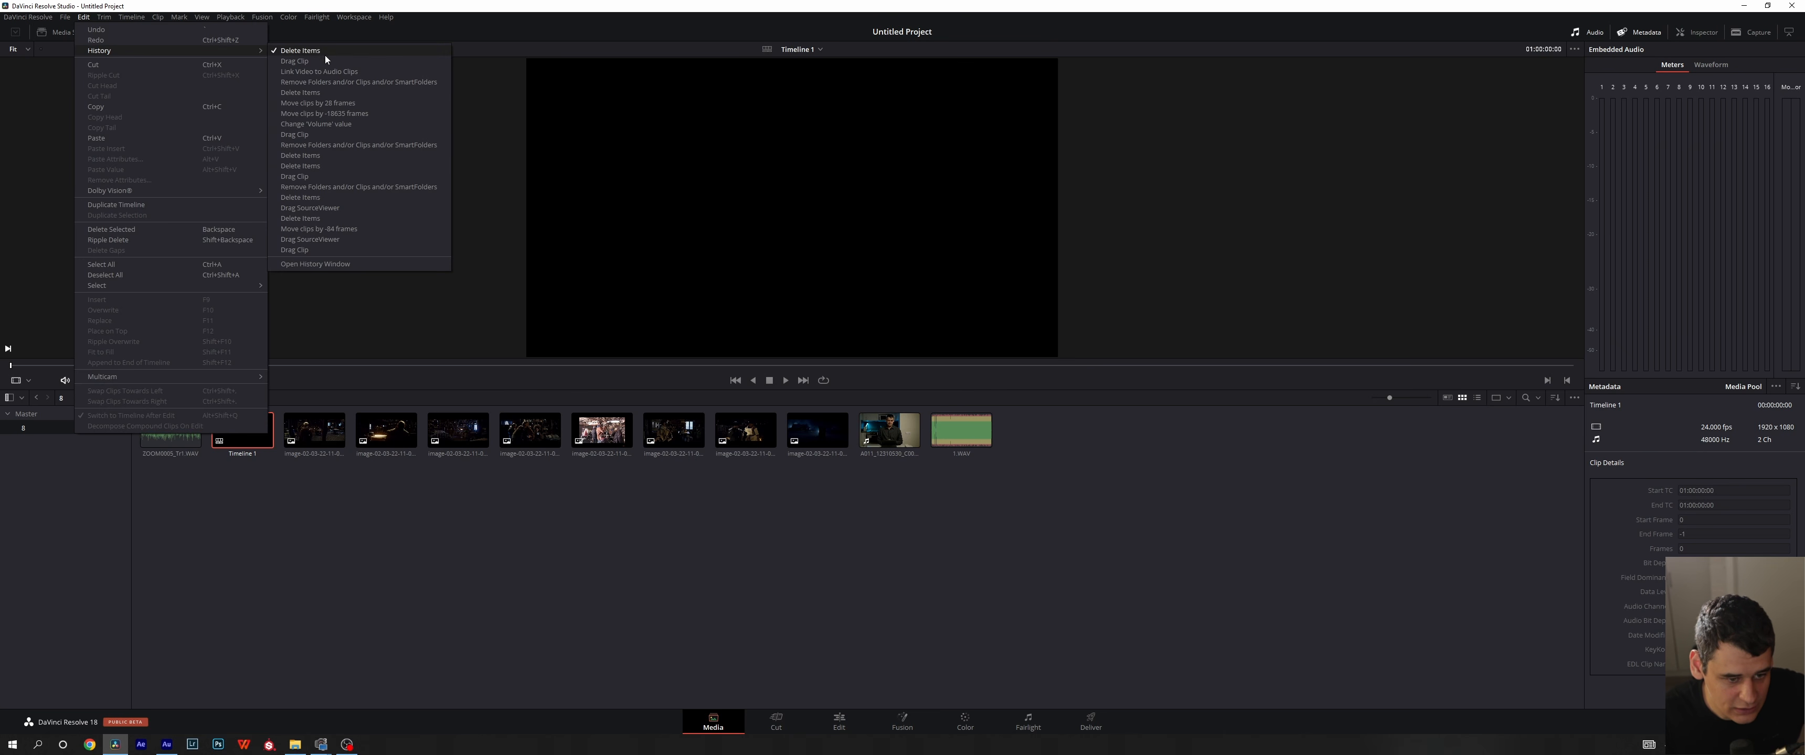
left_click(345, 80)
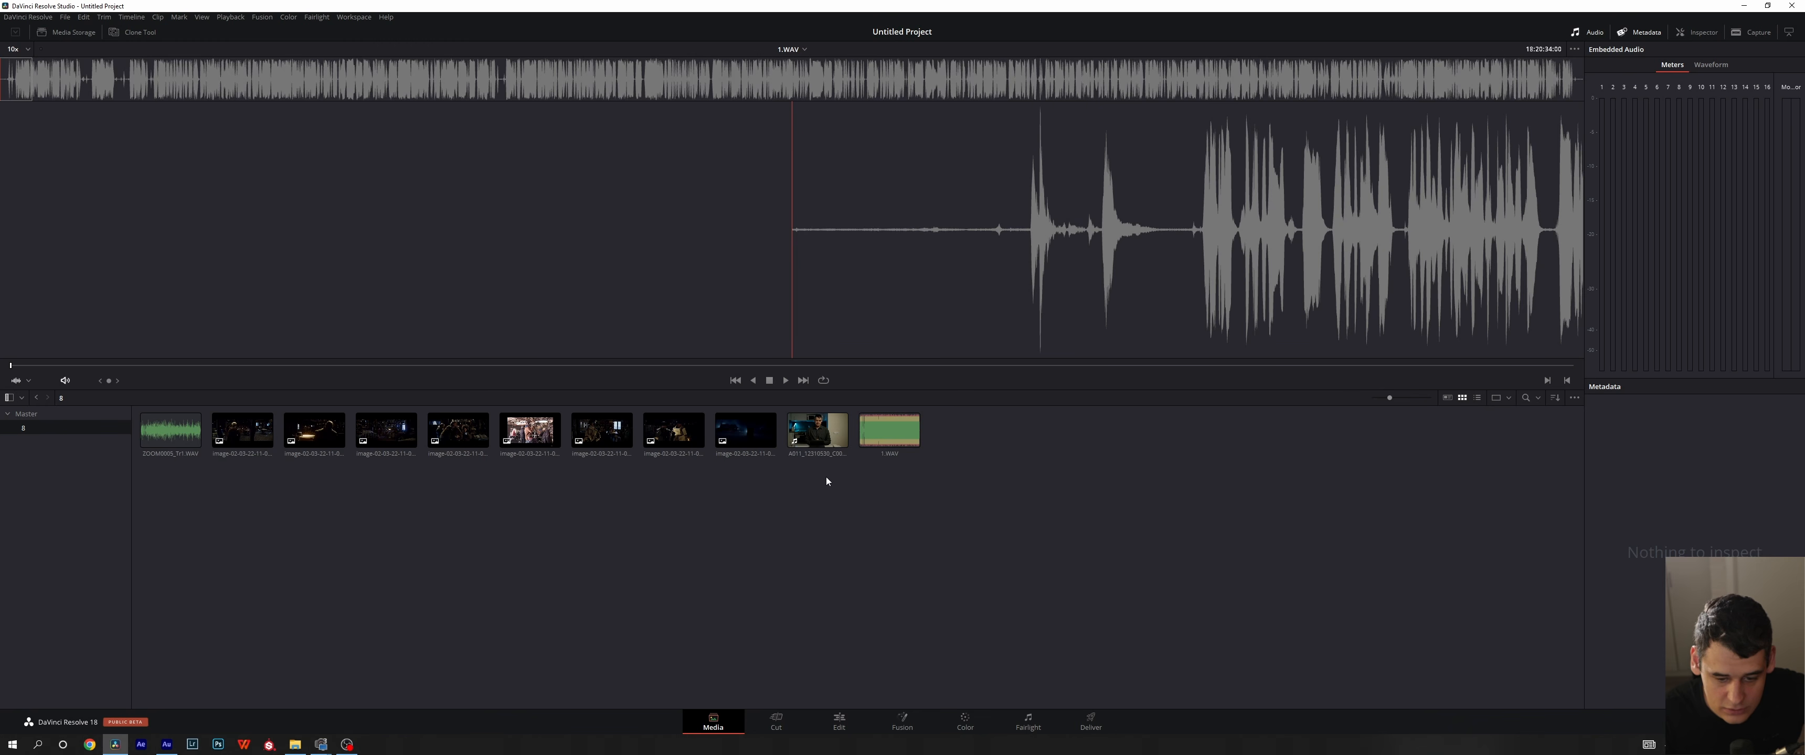
left_click(83, 17)
mouse_move(106, 55)
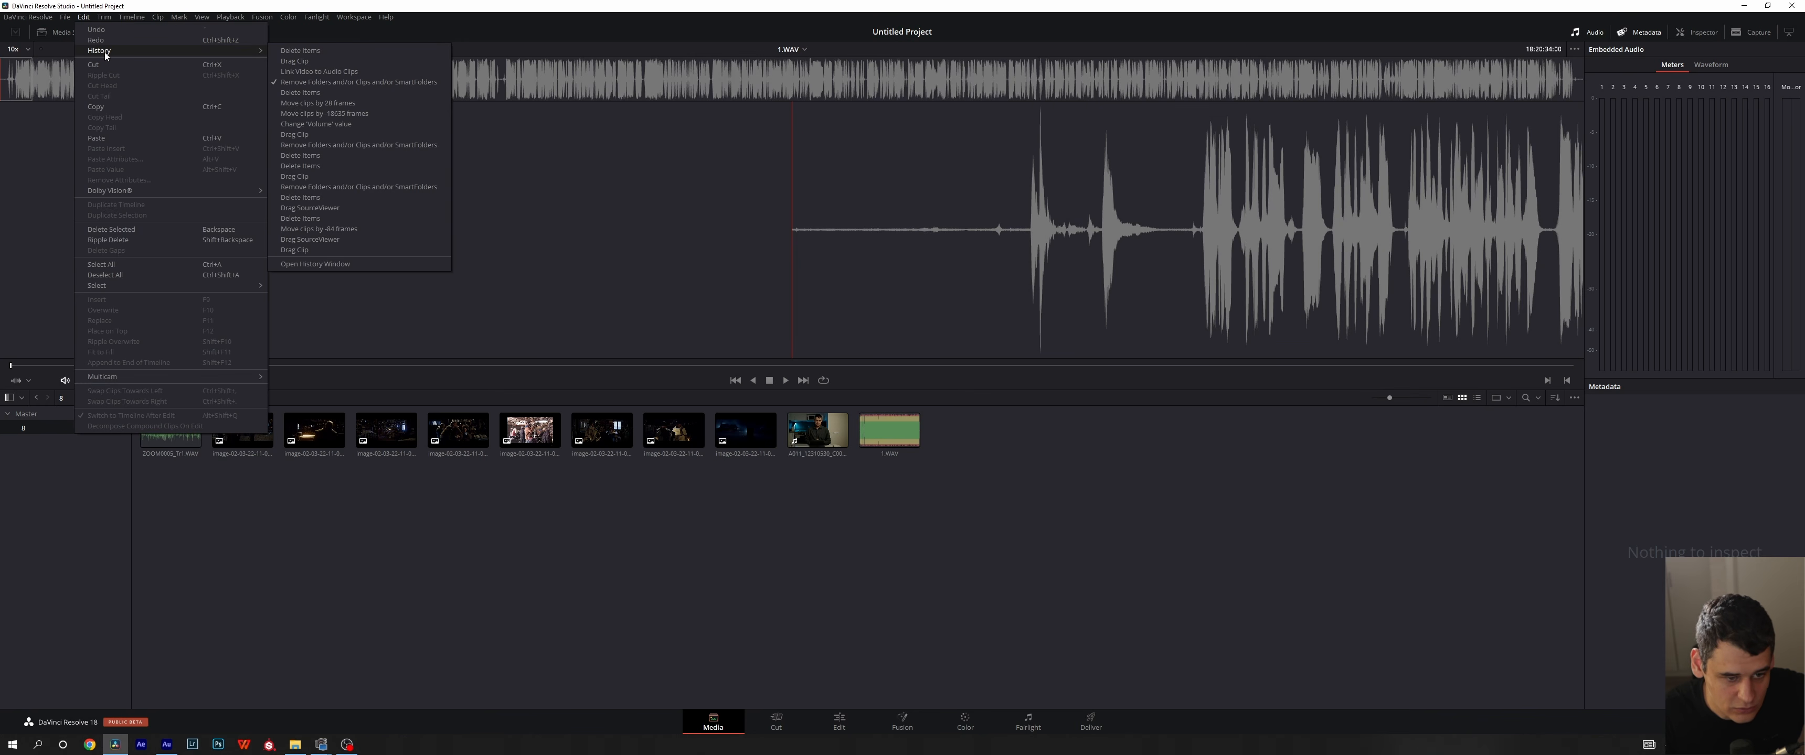
left_click(902, 722)
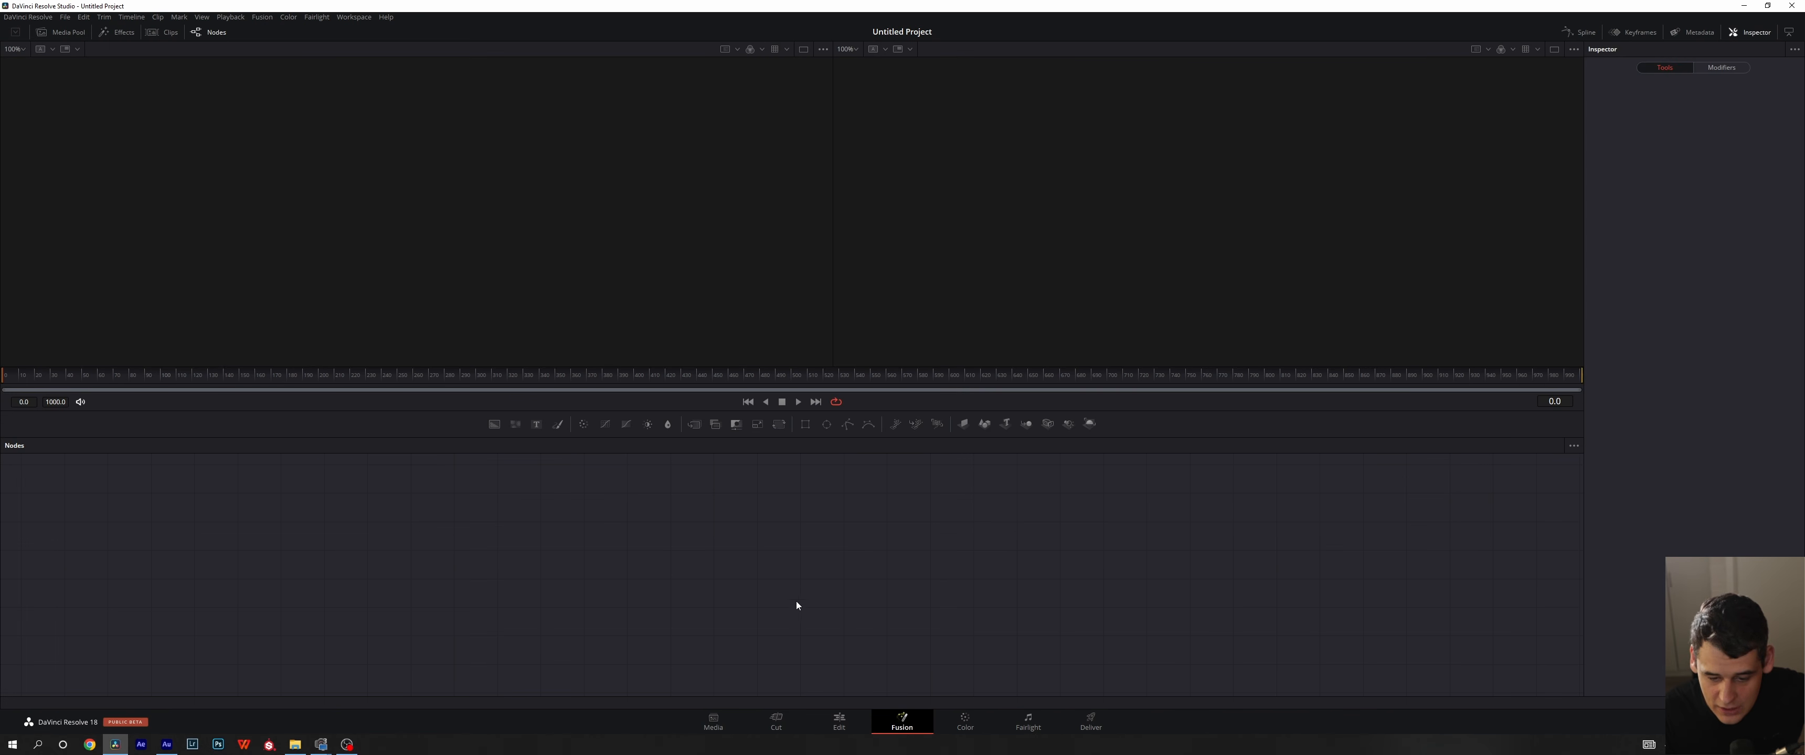
left_click(713, 722)
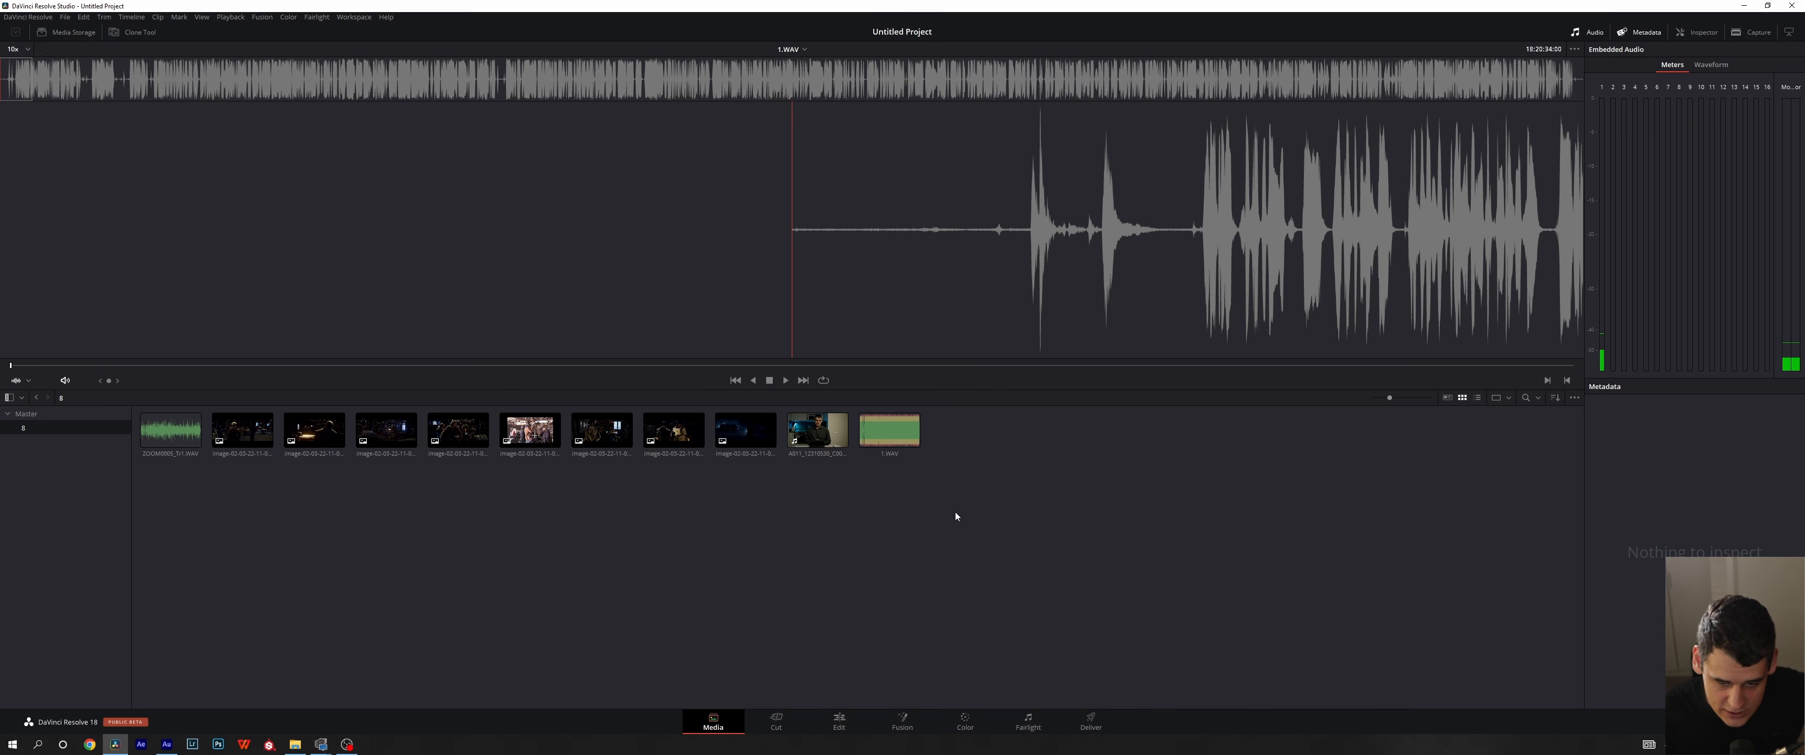
- Auto-sync the A011_12310530_C001.braw clip with 1.WAV based on waveform only and create a timeline from the synced clip on the Edit page
left_click_drag(955, 512, 824, 429)
right_click(829, 432)
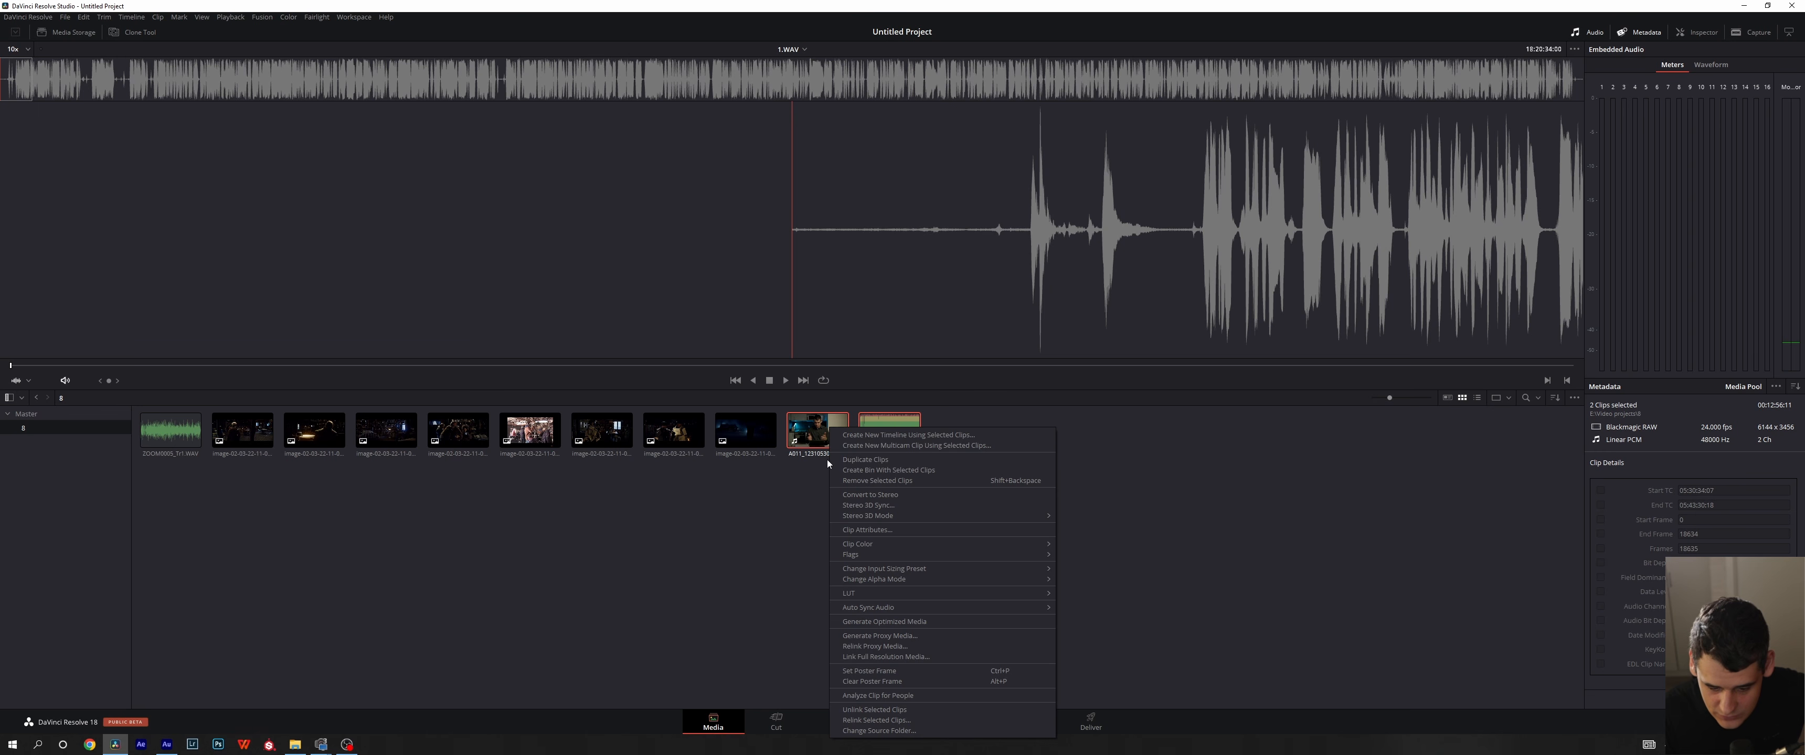
mouse_move(895, 608)
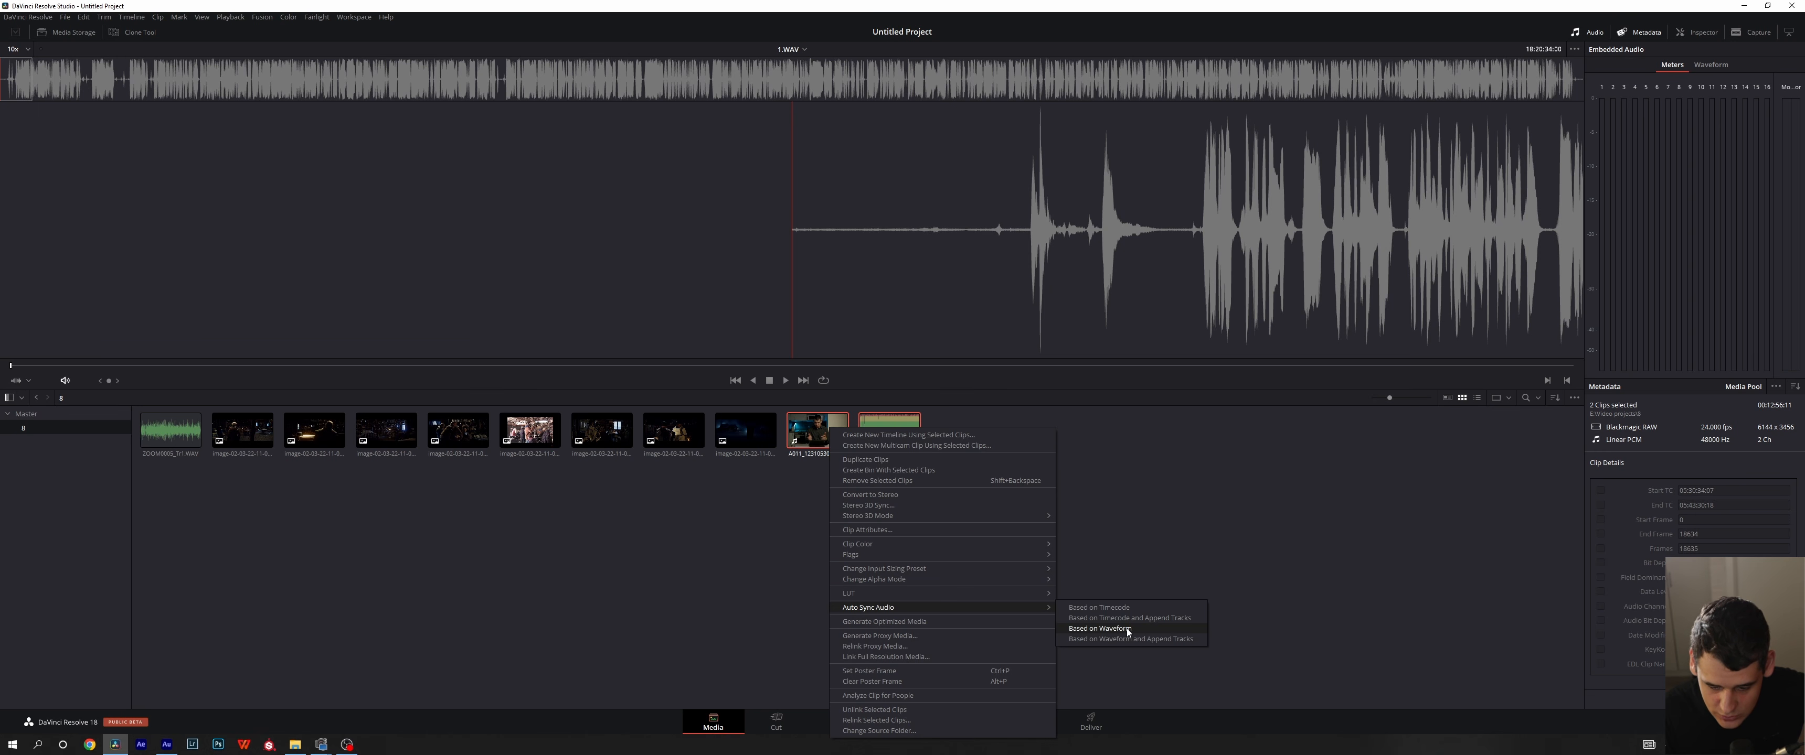
left_click(1100, 628)
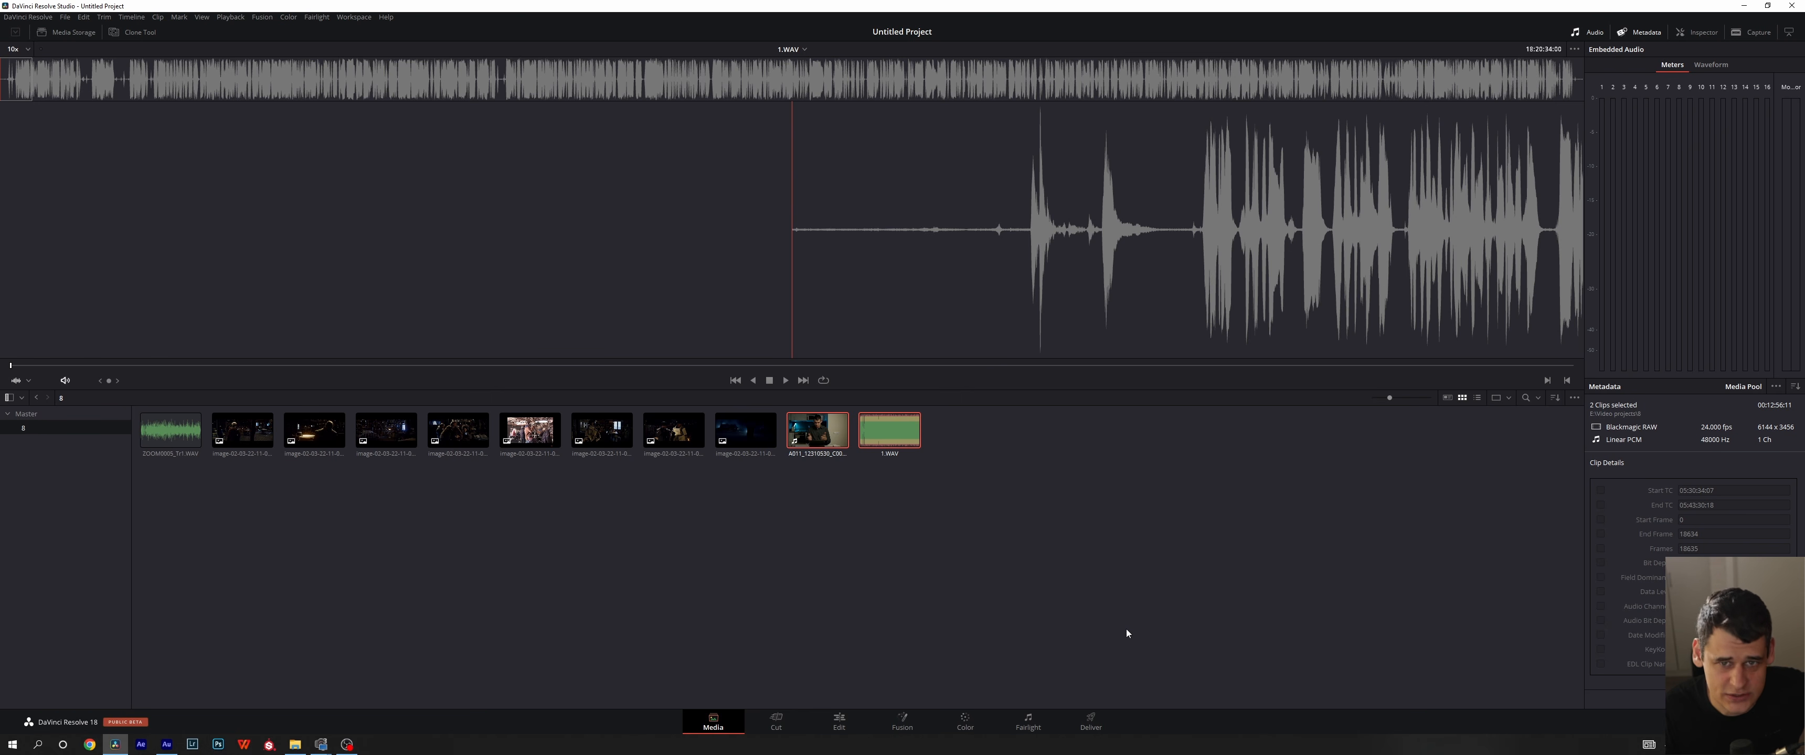
left_click(854, 722)
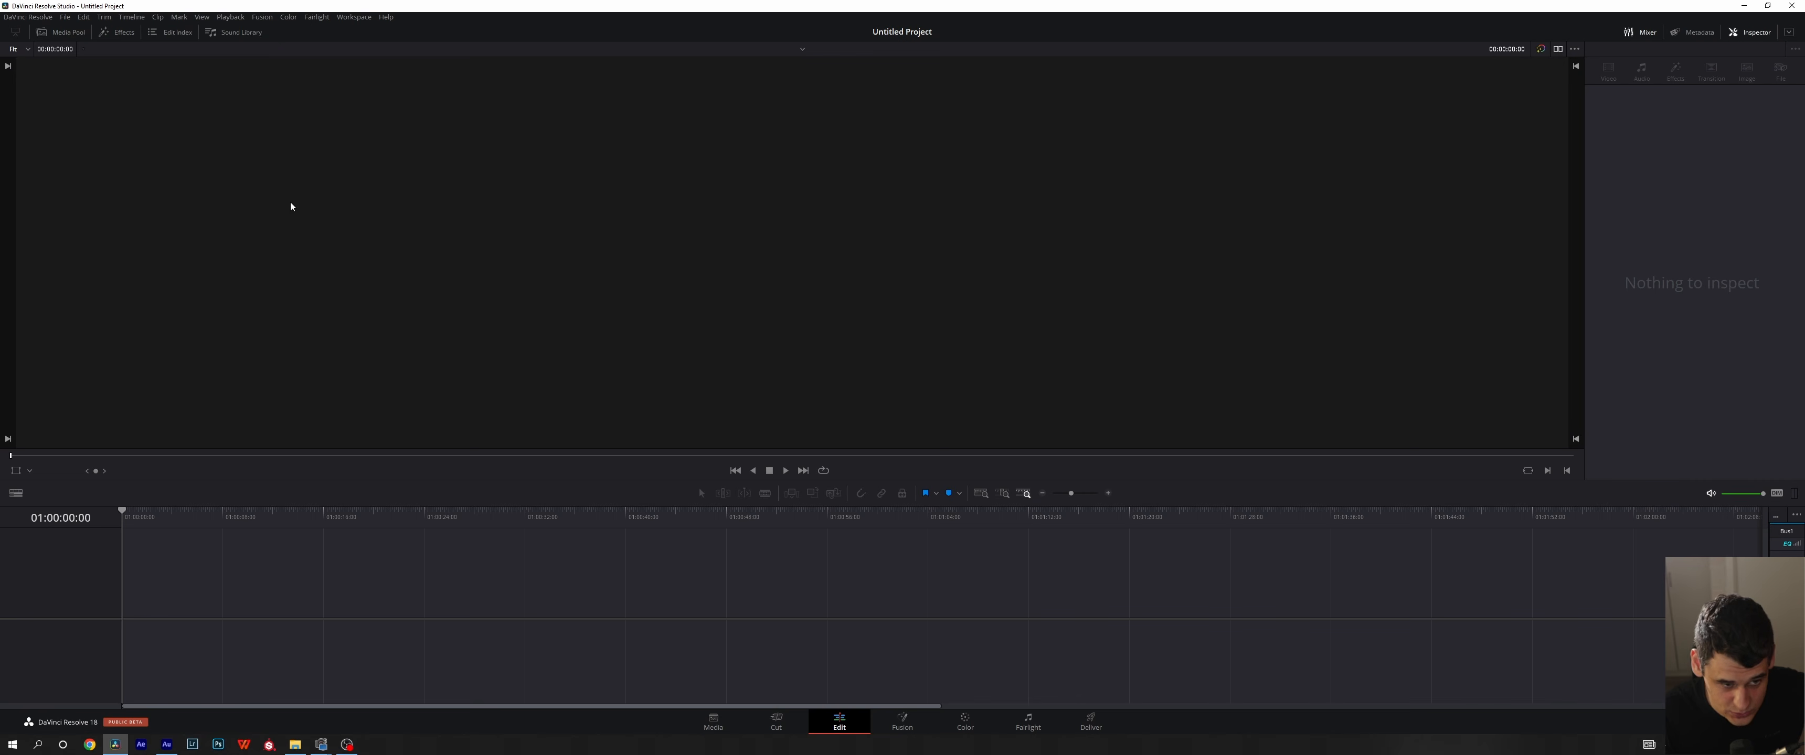
left_click_drag(148, 223, 429, 593)
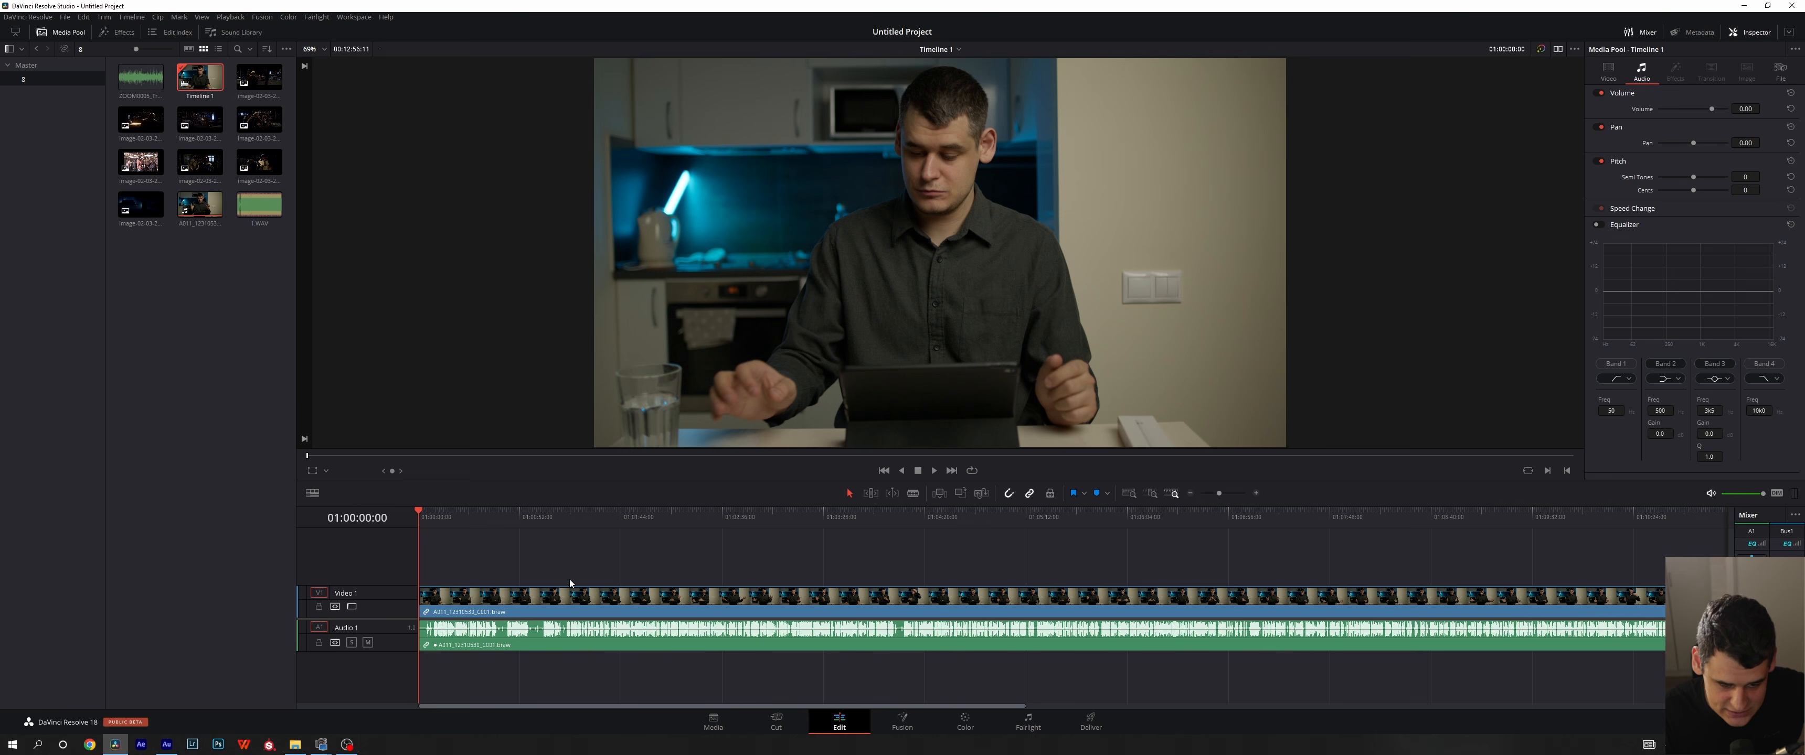
- Select the synced clip and scrub the timeline to 01:00:50:08 to inspect its replaced audio track
left_click(571, 597)
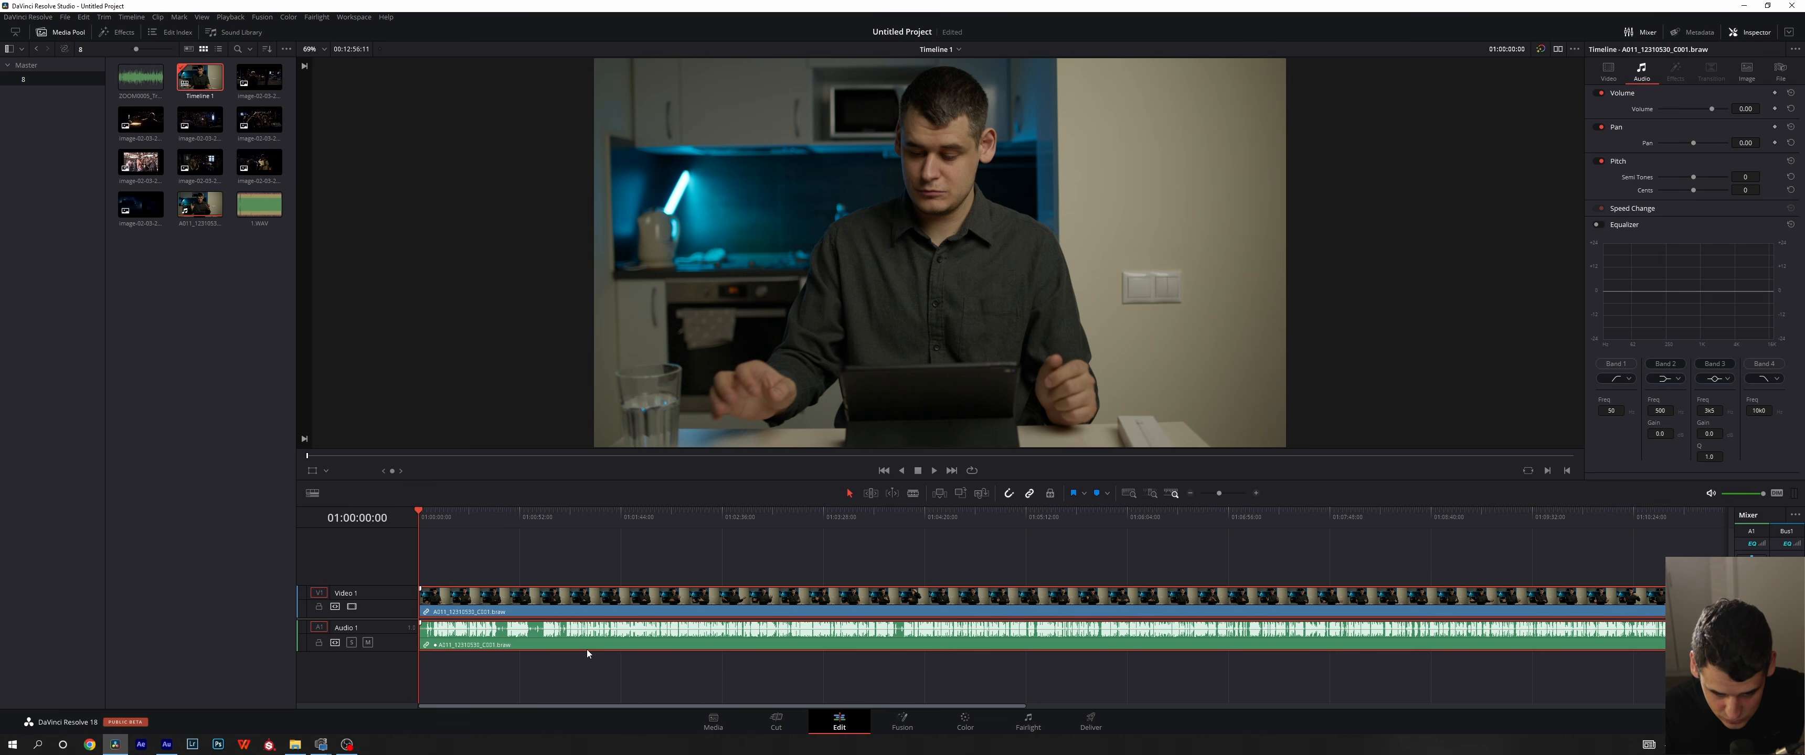
left_click_drag(481, 517, 614, 546)
mouse_move(507, 568)
left_mouse_down()
mouse_move(846, 543)
mouse_move(483, 553)
left_mouse_up()
left_click_drag(589, 591, 516, 592)
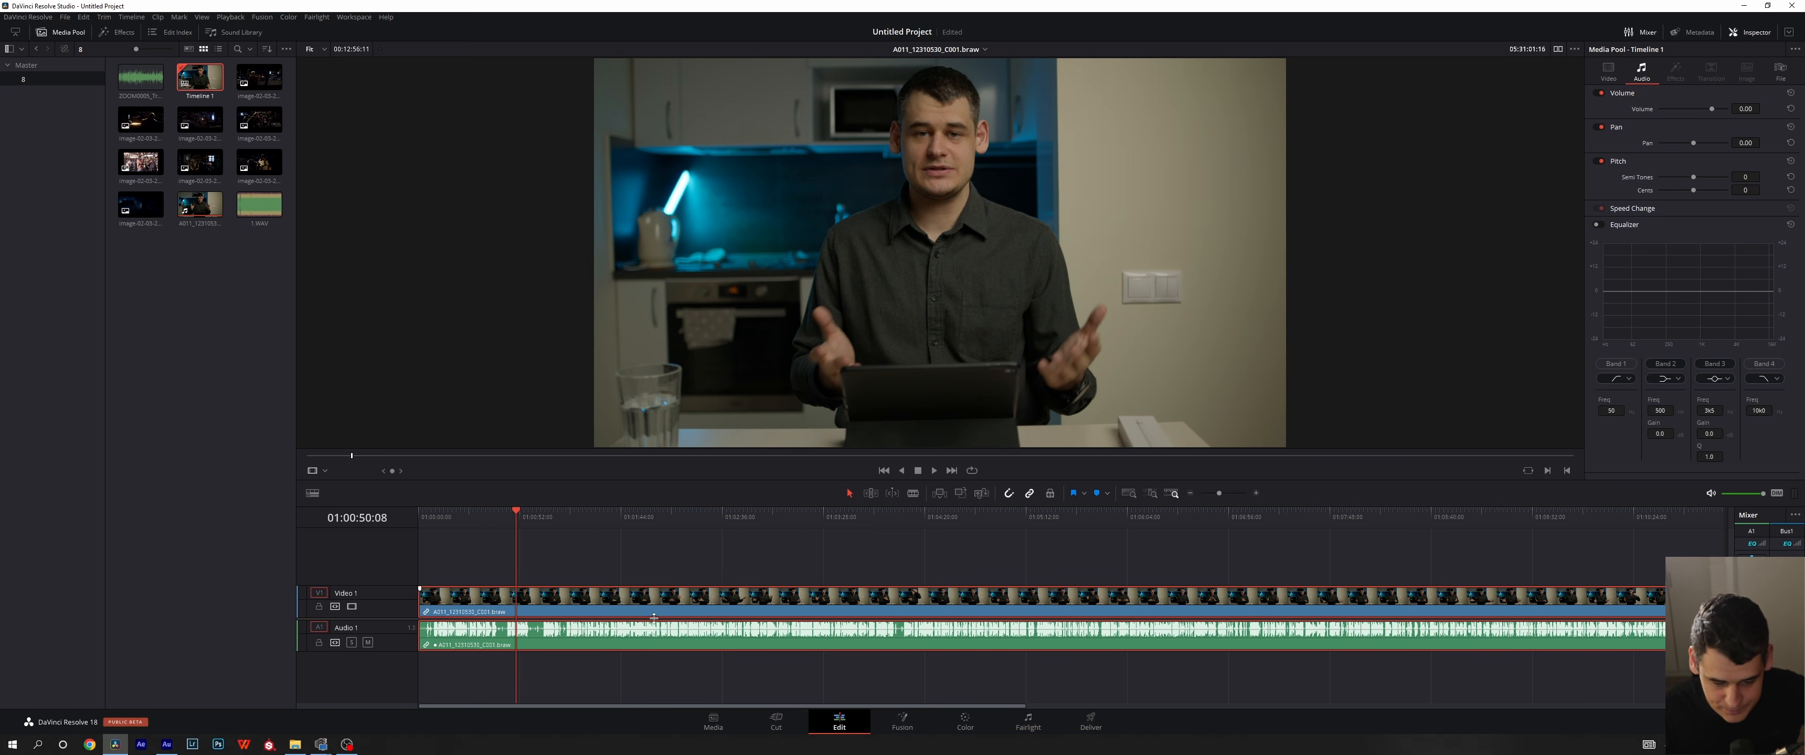
left_click(688, 620)
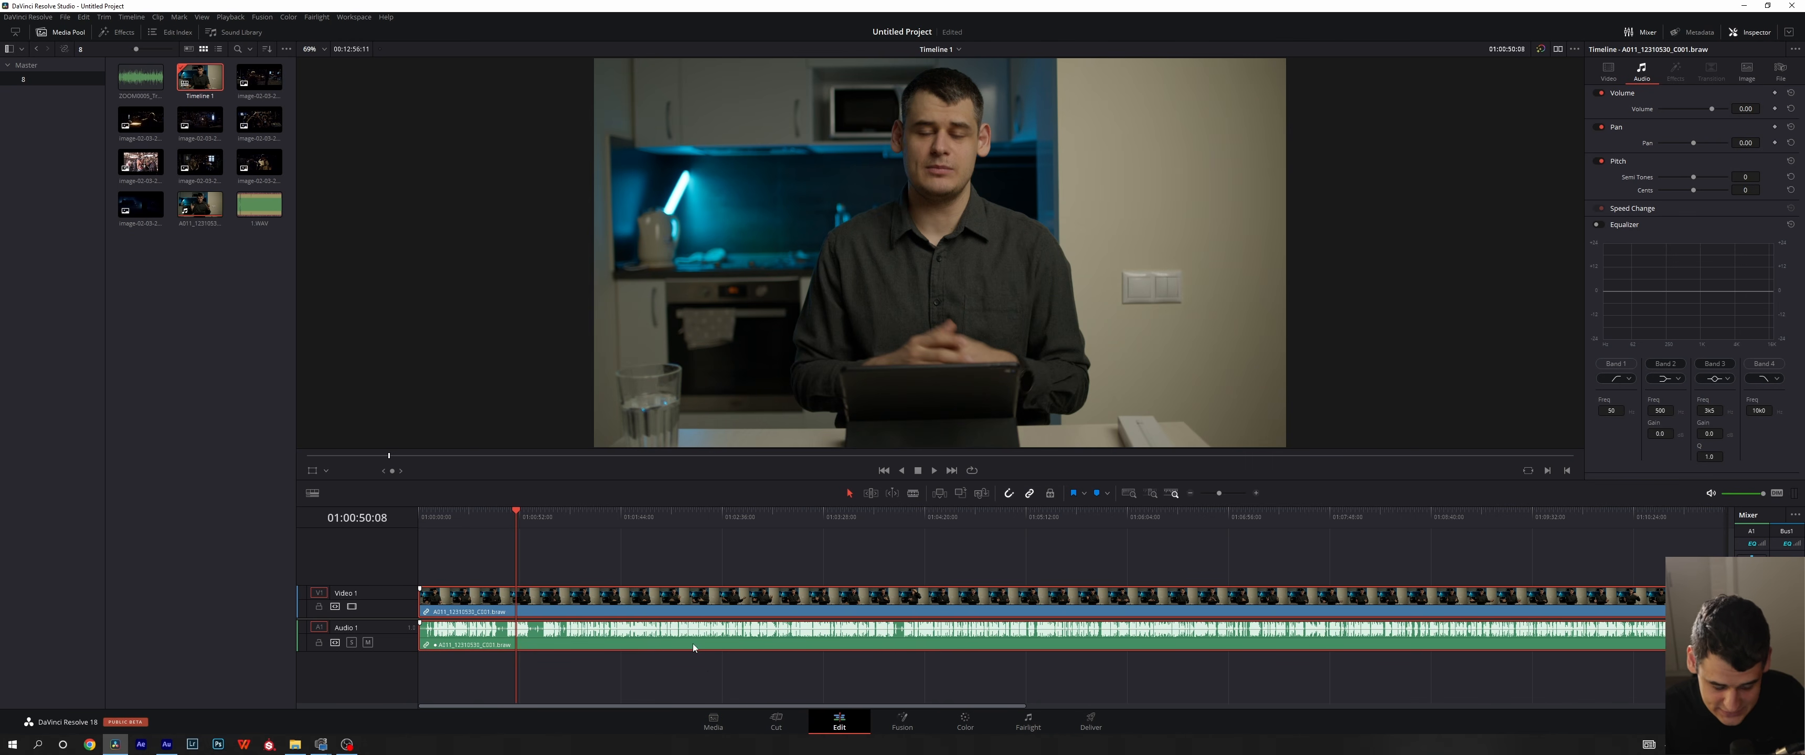
- Remove the synced clip from the timeline and revert the Media page's edit history to the state before the timeline was created
key("Delete")
left_click(713, 722)
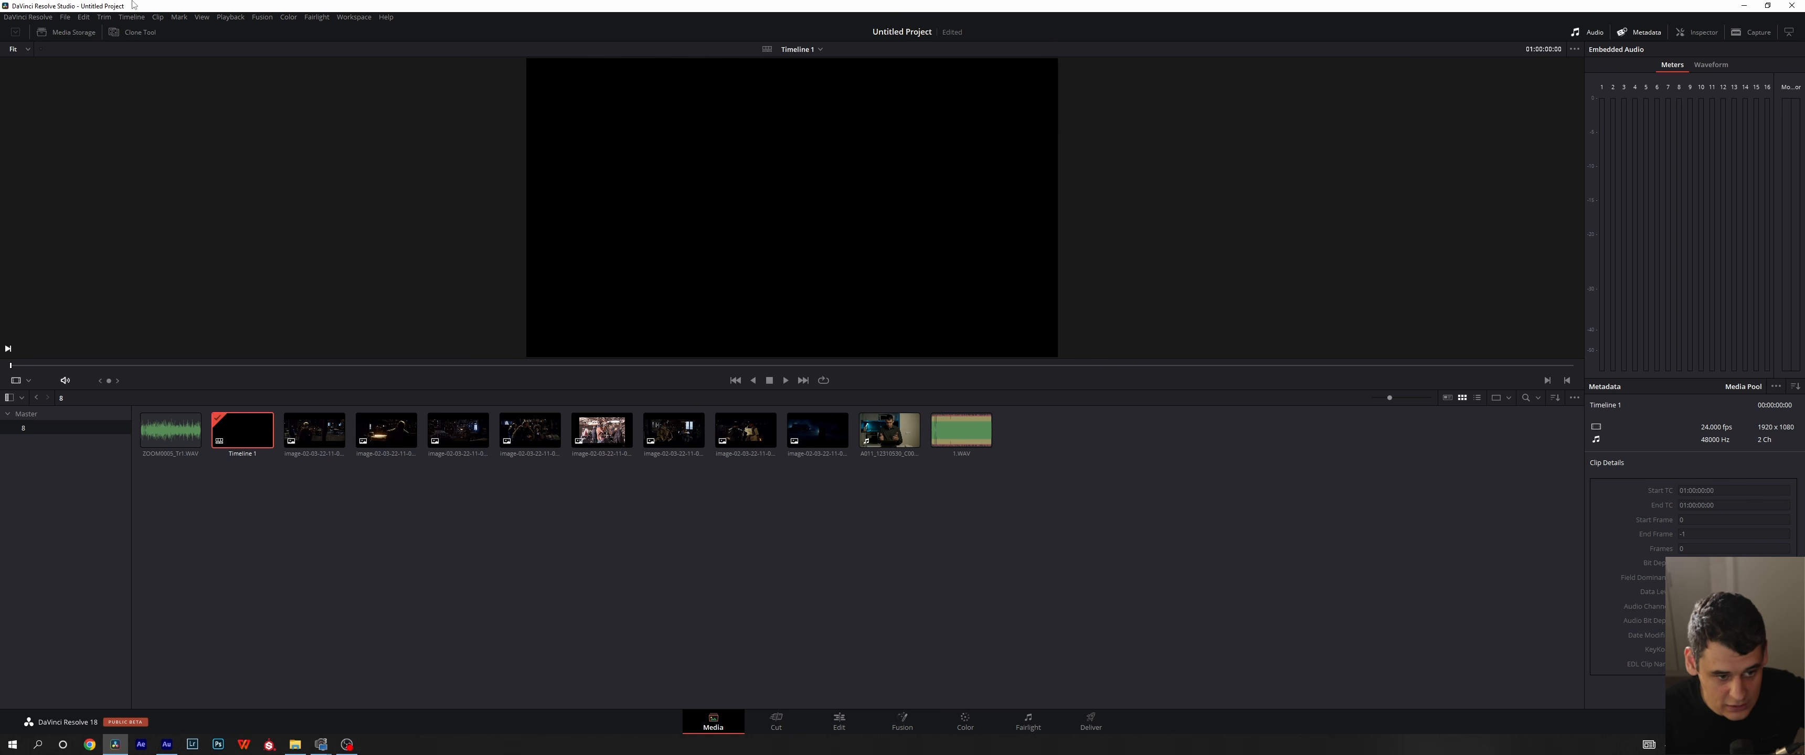
left_click(82, 18)
mouse_move(210, 50)
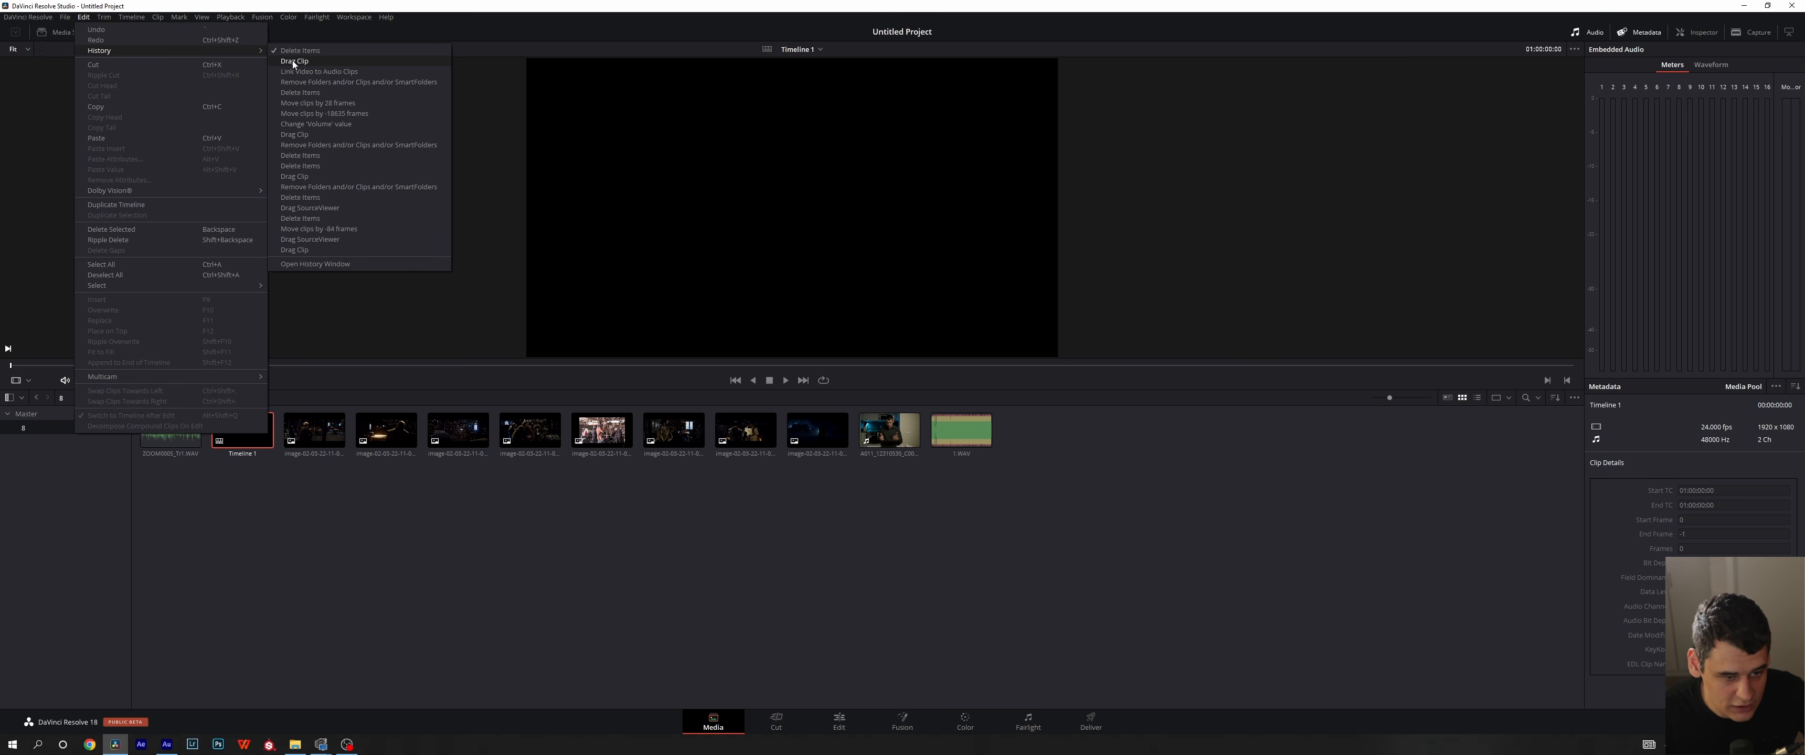
left_click(332, 81)
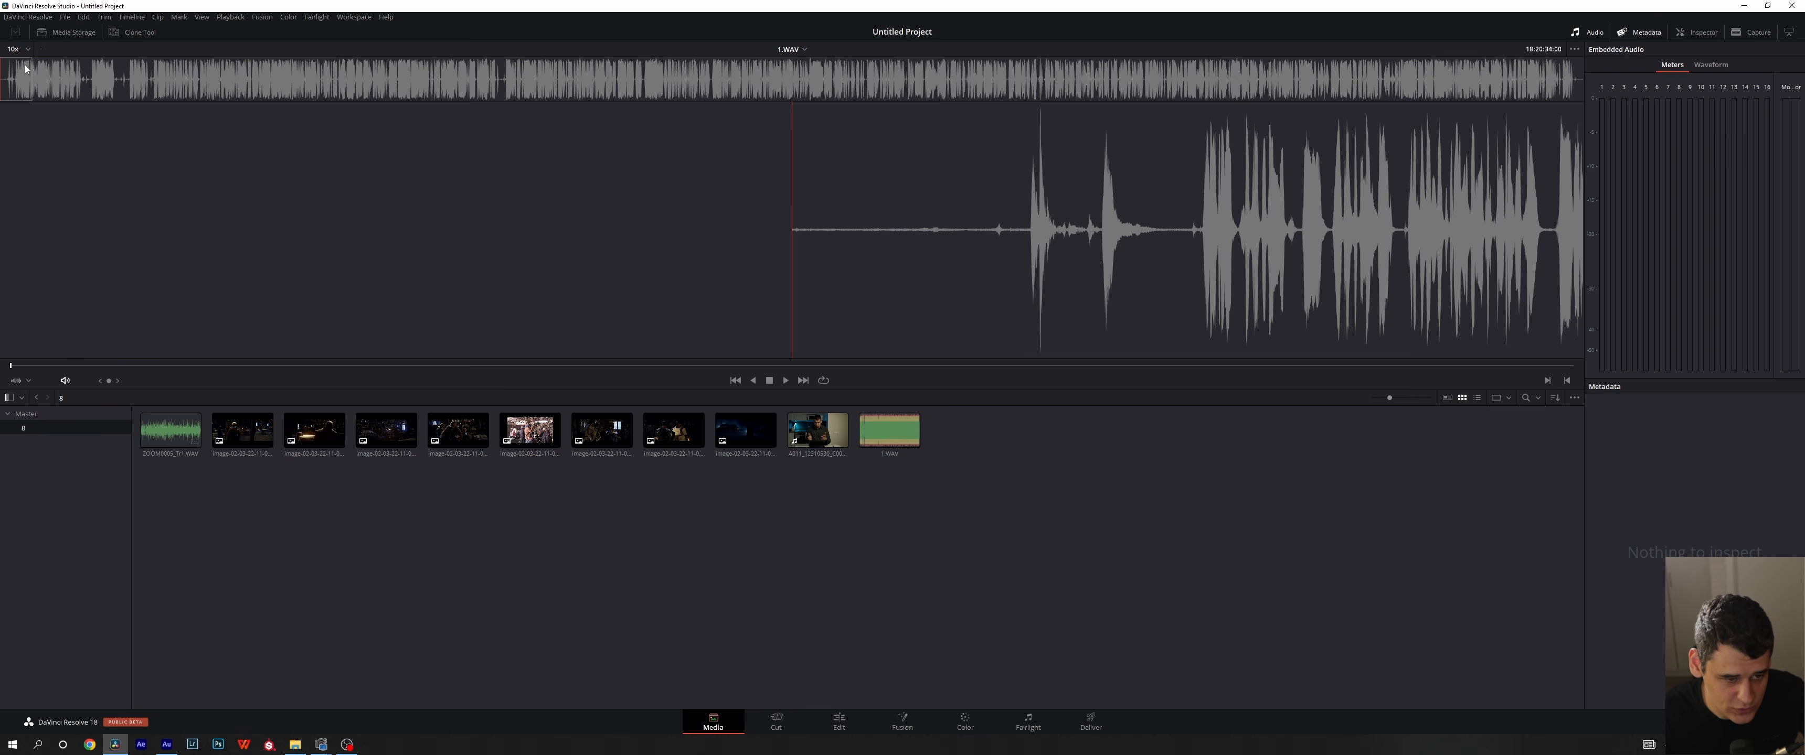
- Show the media storage browser, open the footage folder under Video projects and extract the audio from A011_12310530_C001.braw
left_click(42, 32)
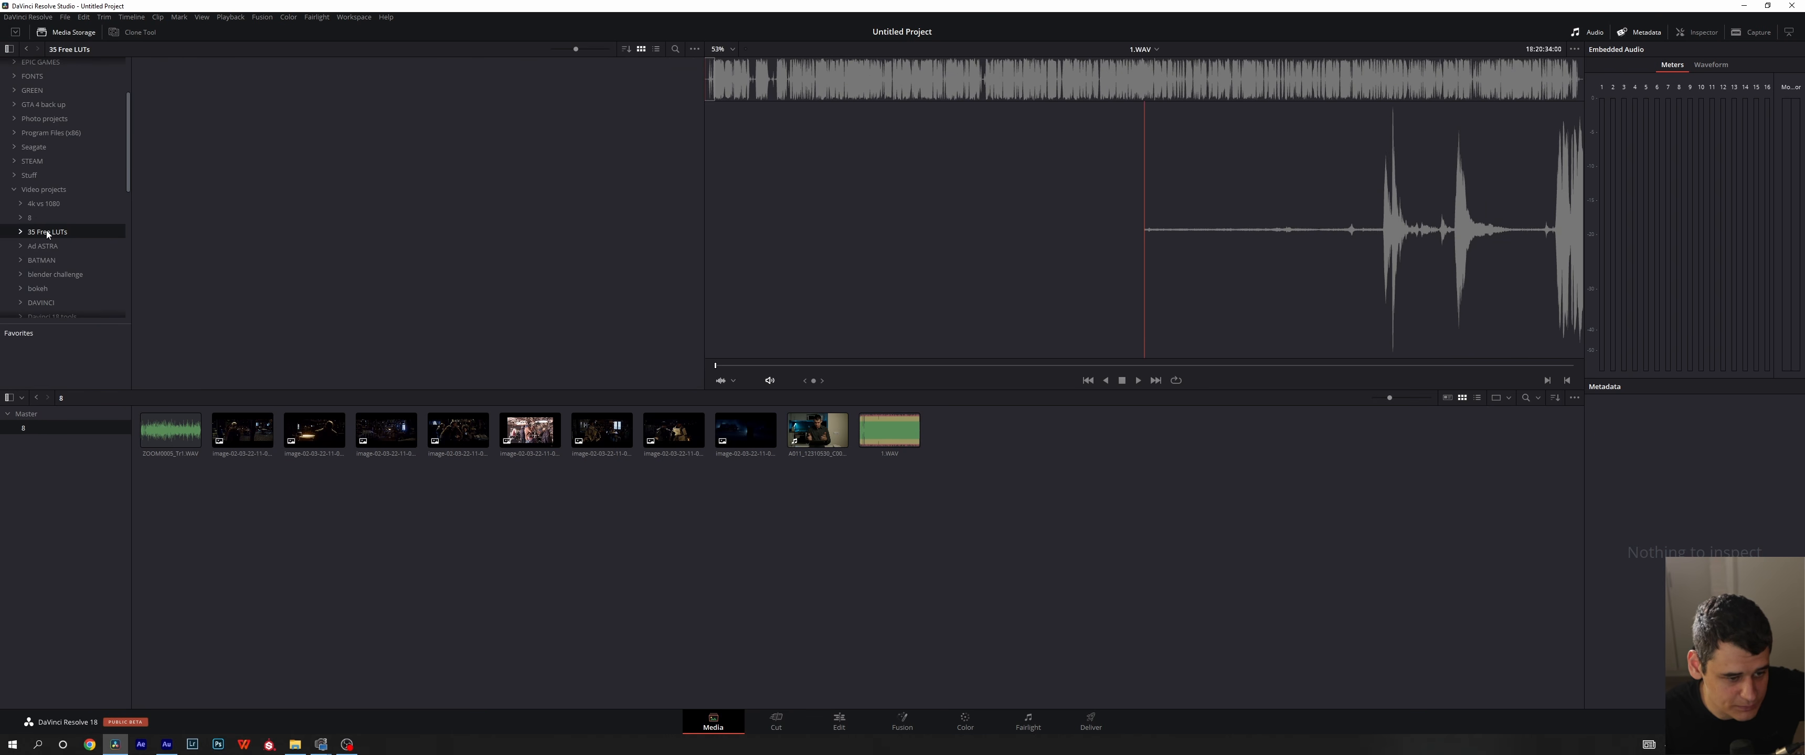
left_click(31, 218)
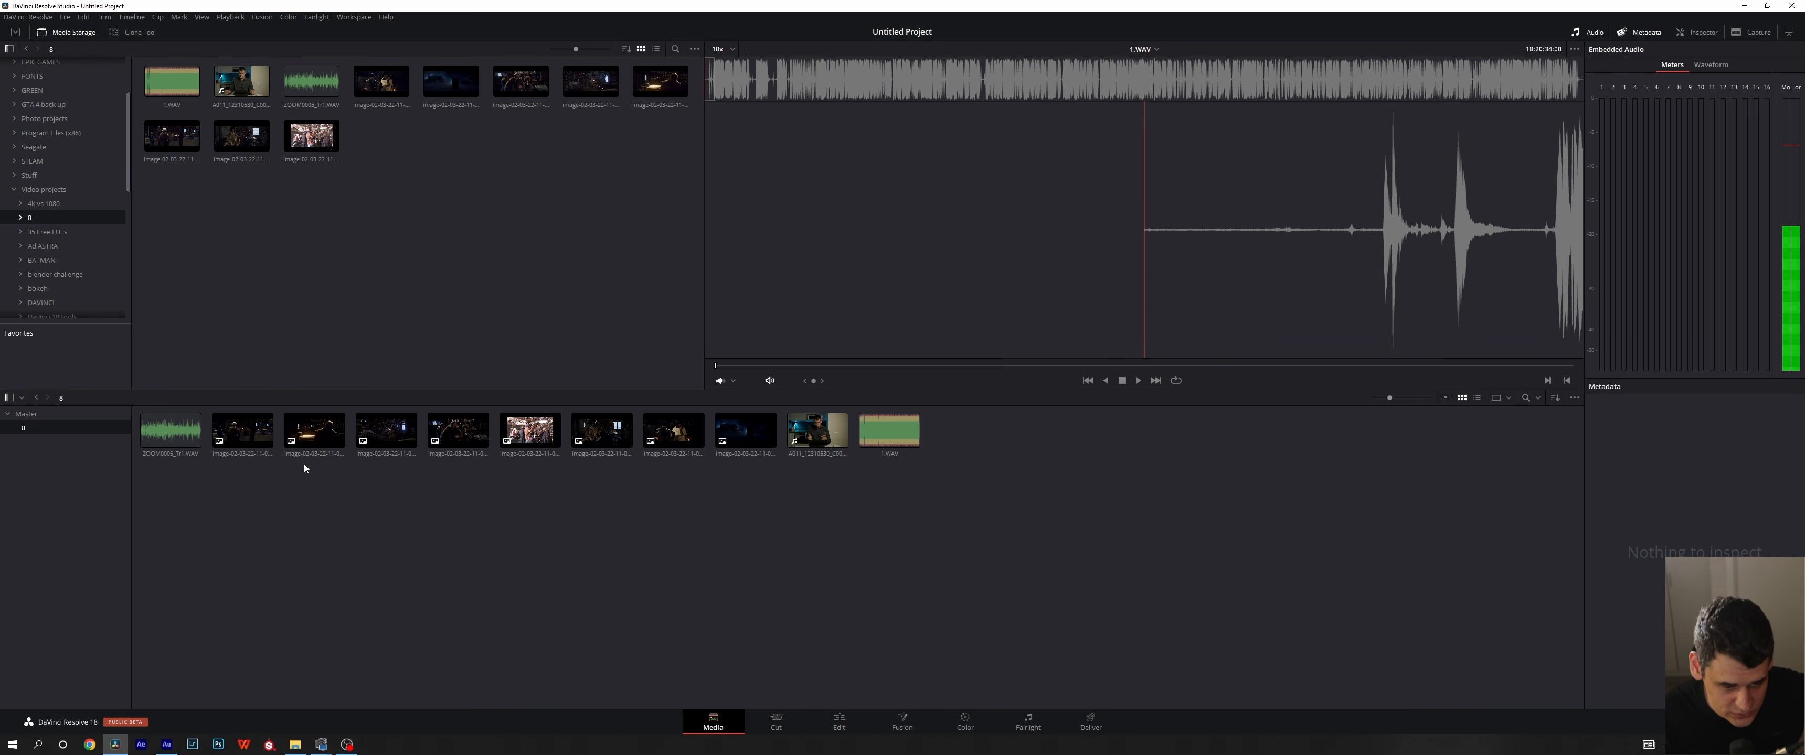
left_click(238, 79)
right_click(234, 75)
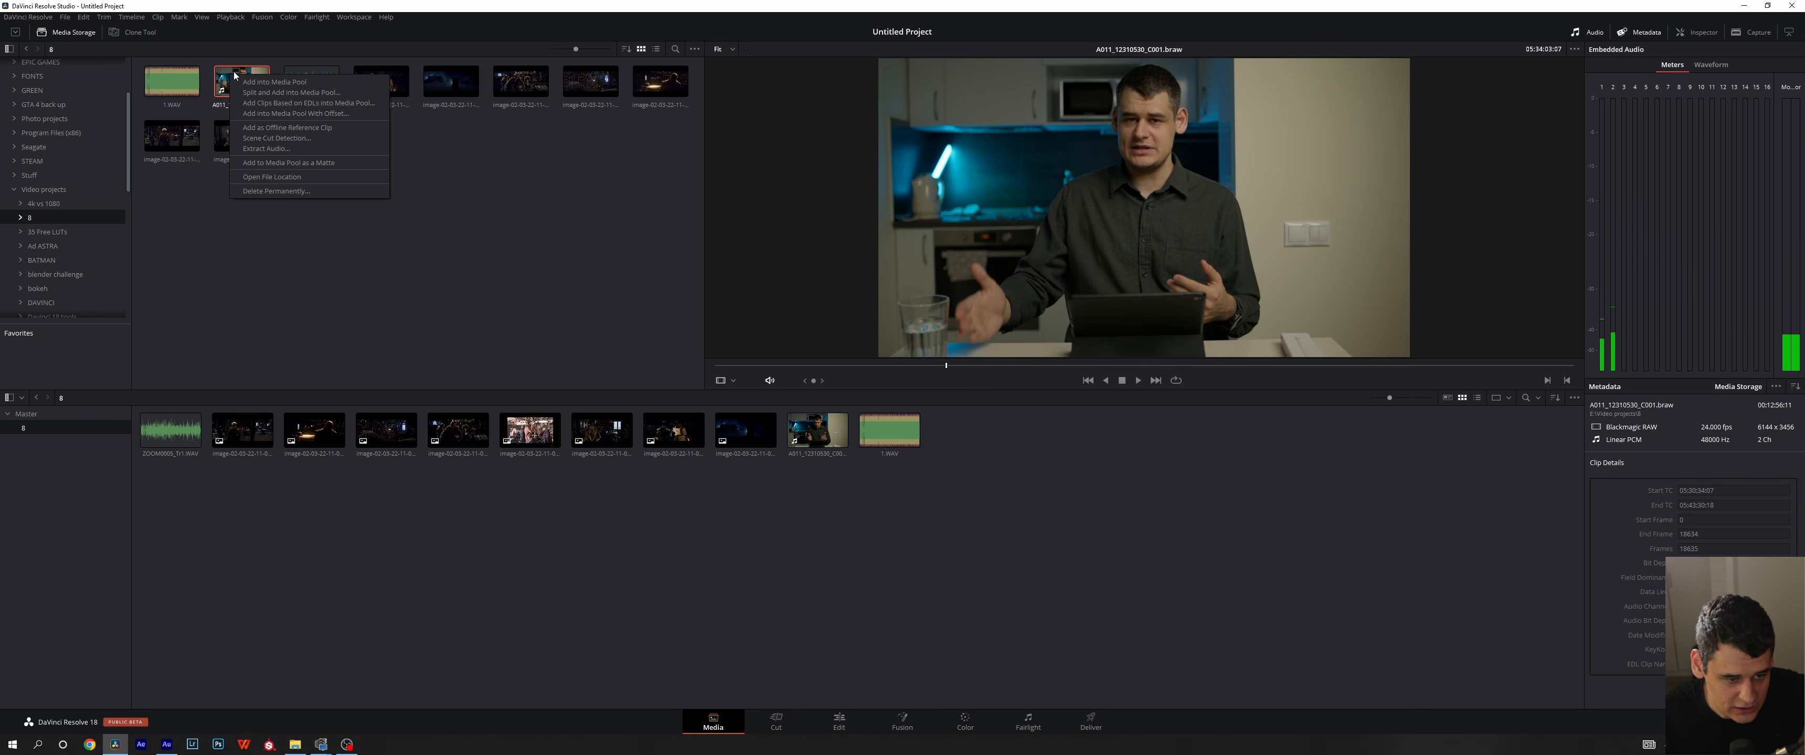
left_click(266, 148)
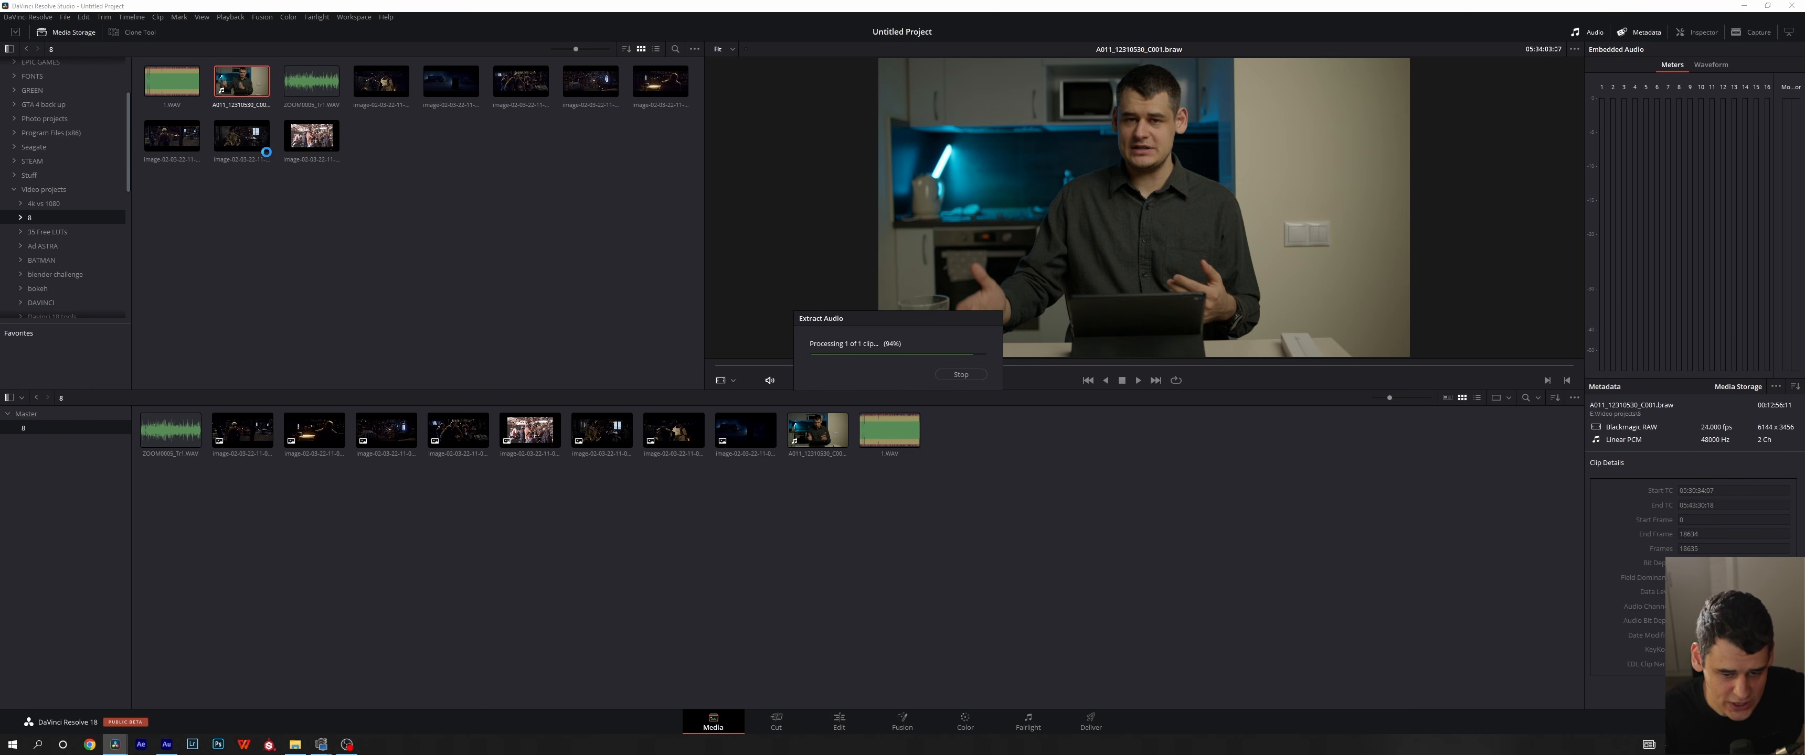
- Preview the extracted A011_12310530_C001.wav in the media storage folder and permanently delete it from disk
left_click(310, 82)
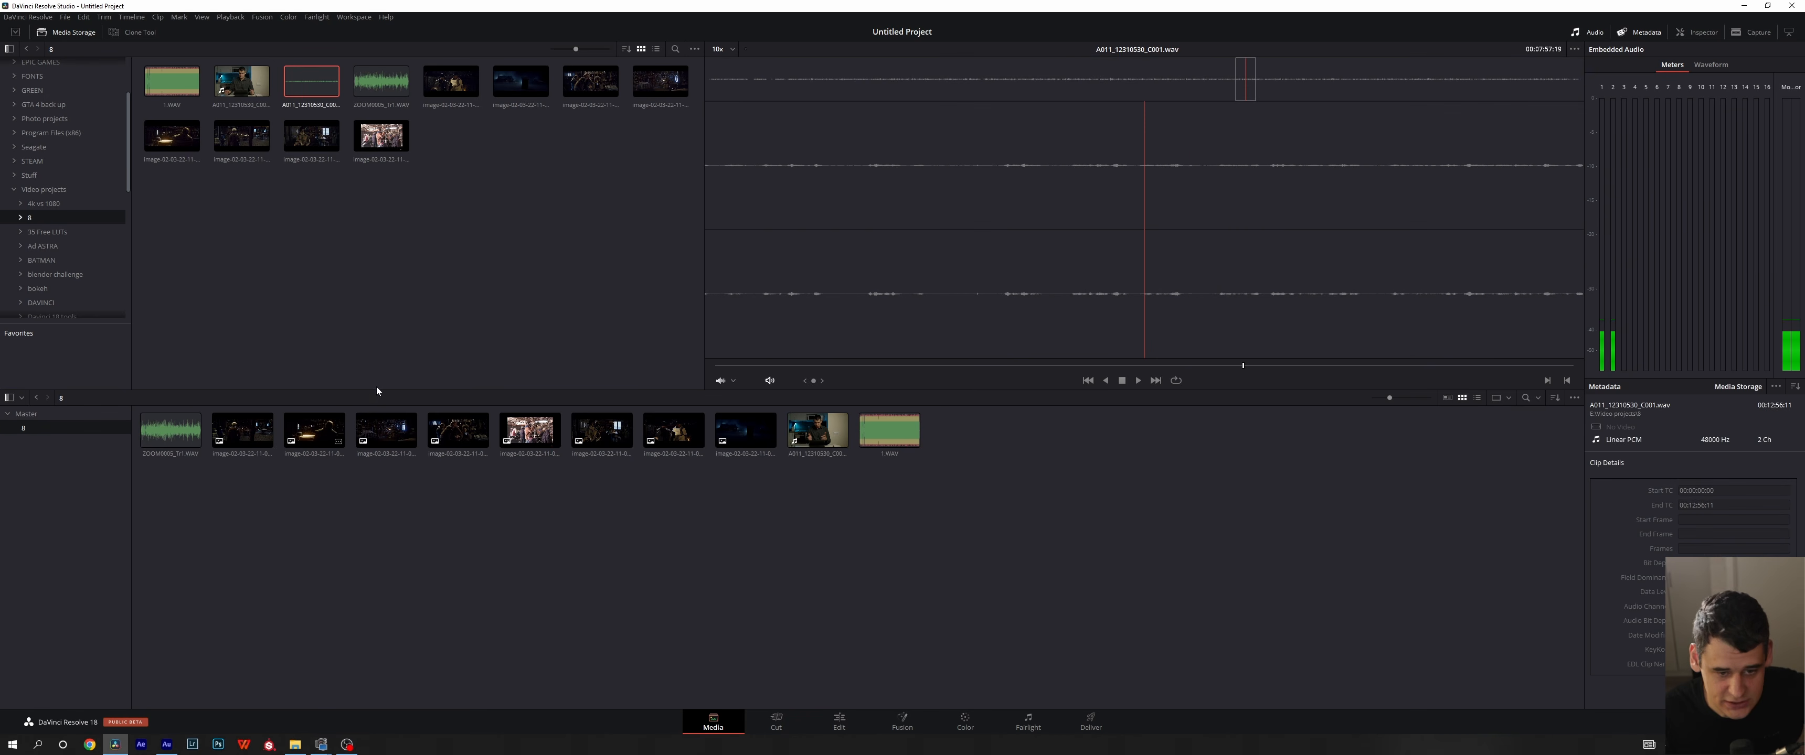
right_click(299, 83)
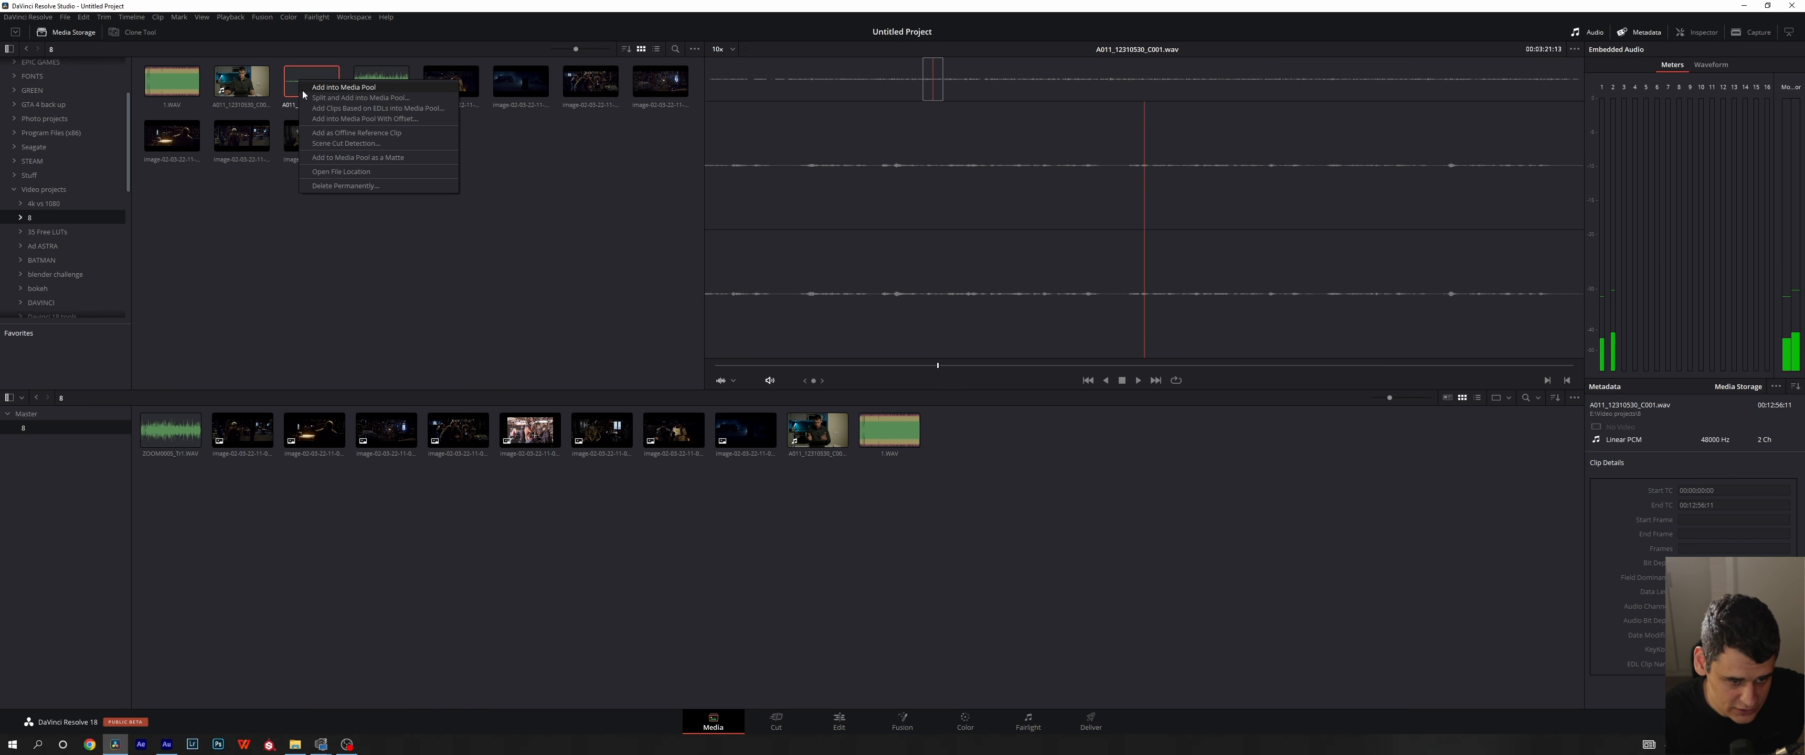
left_click(324, 186)
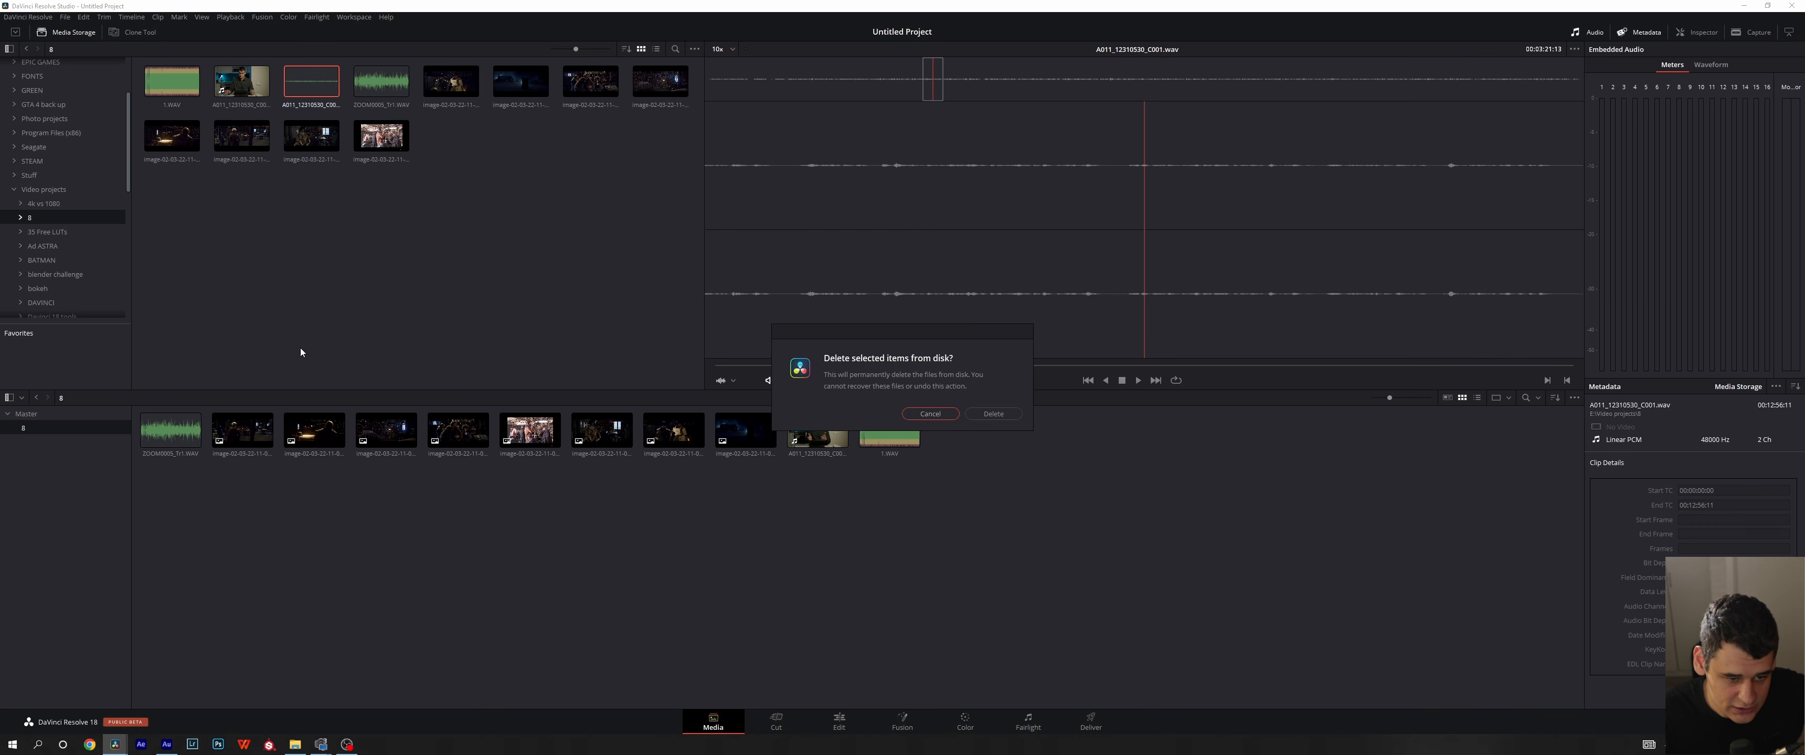
left_click(992, 413)
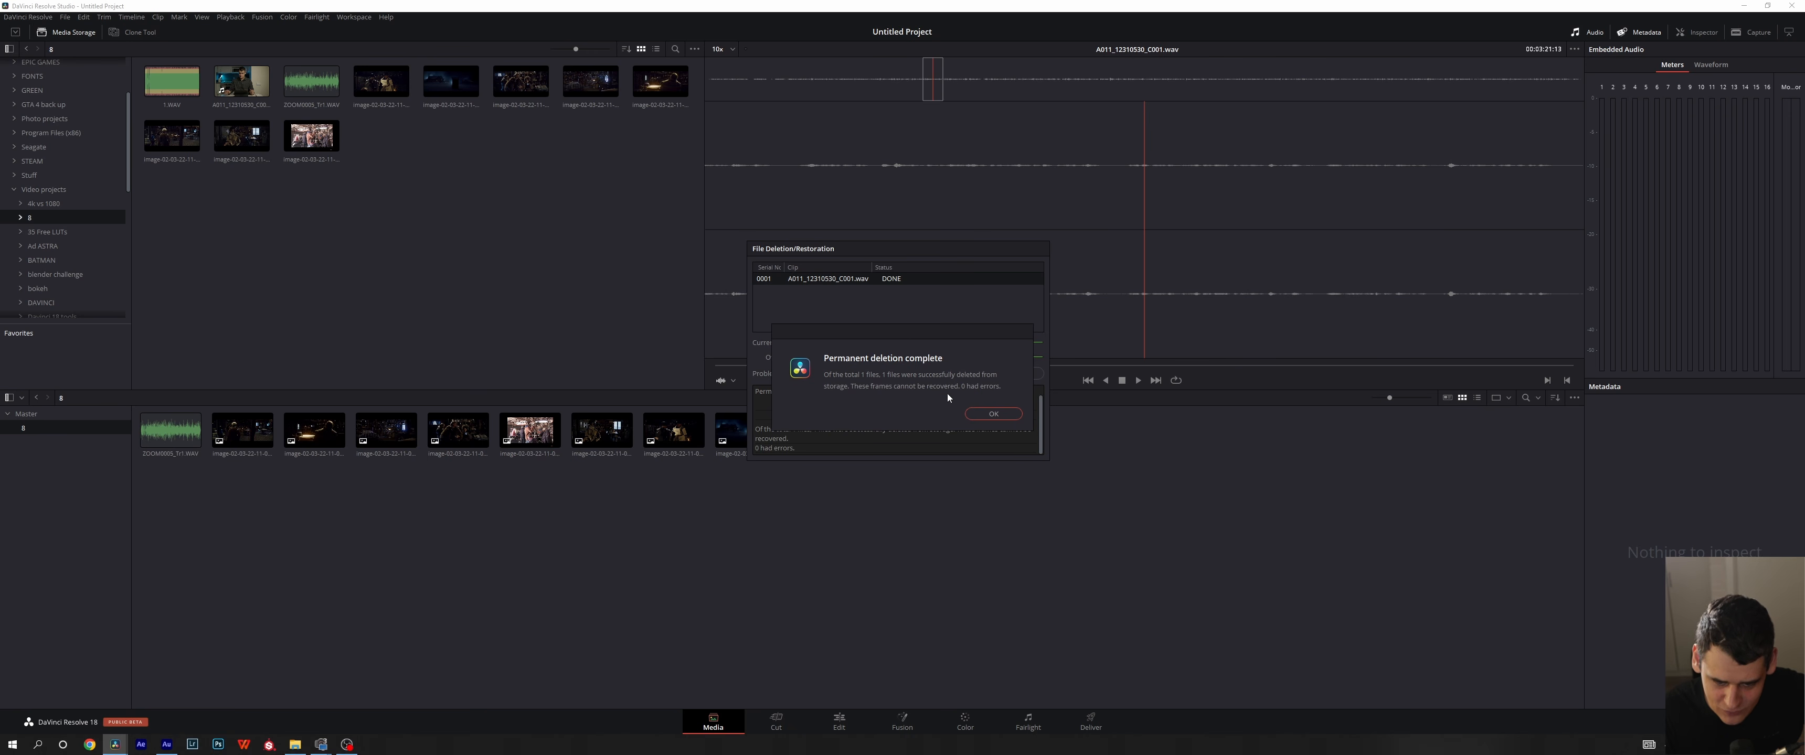
key("Return")
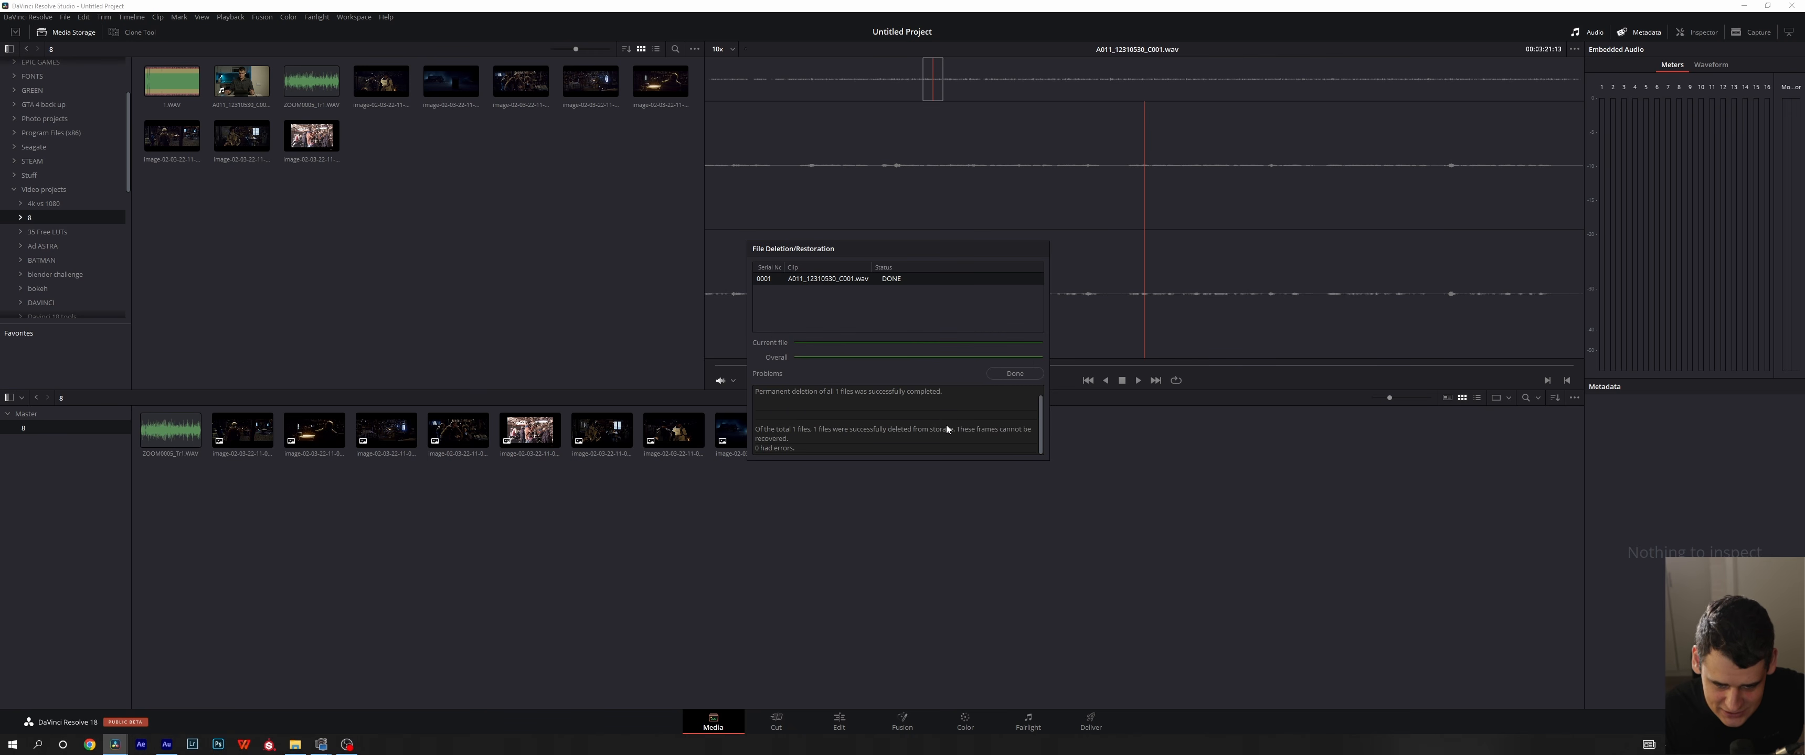
- Close the file deletion report and try to auto-sync the audio of all clips in the bin based on waveform
left_click(1001, 373)
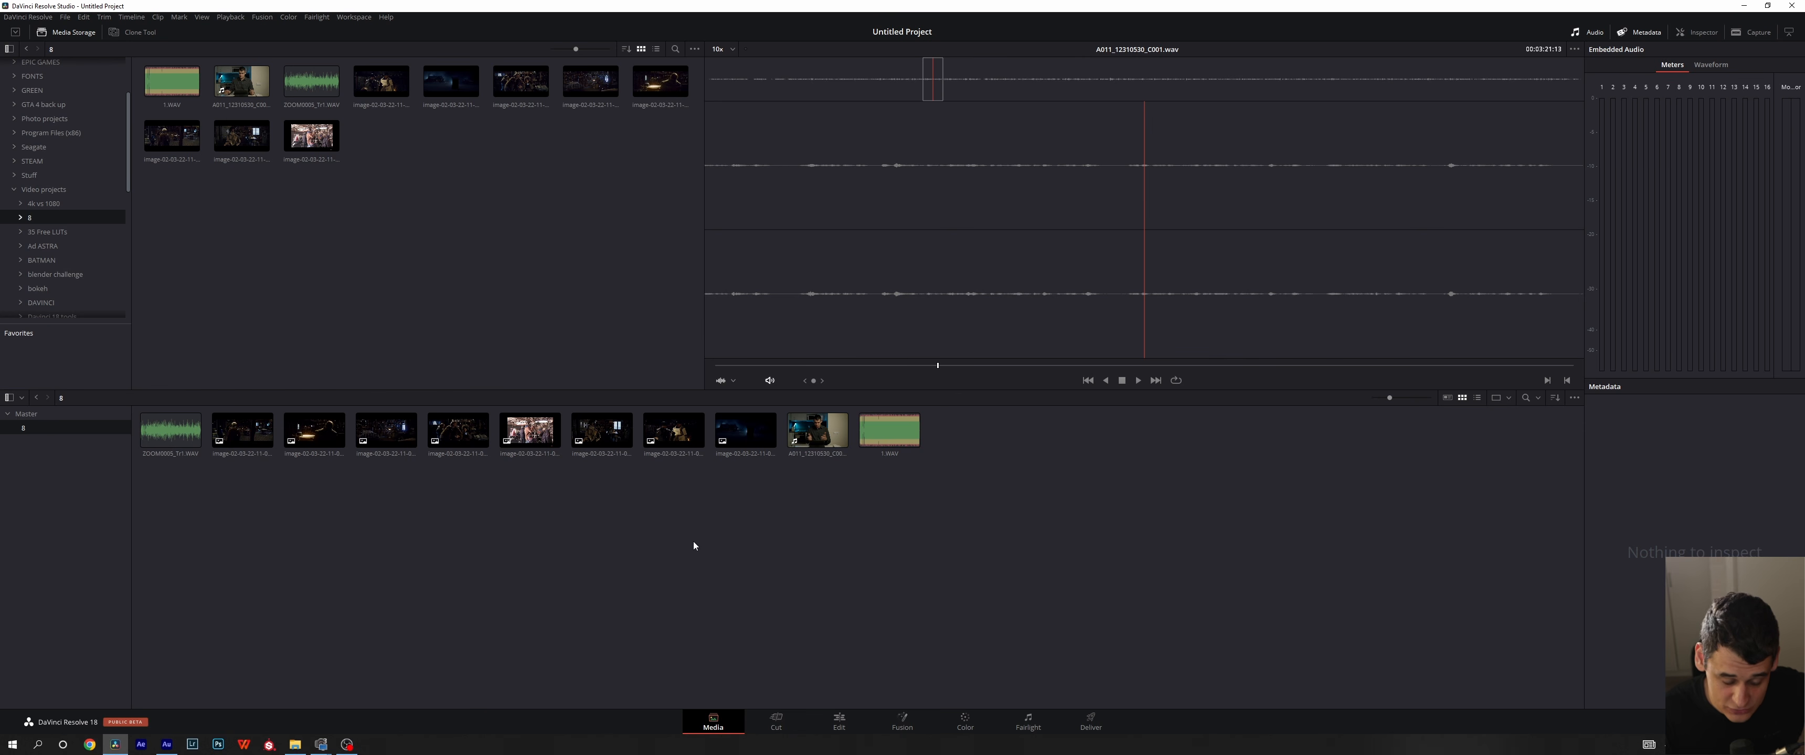
right_click(678, 546)
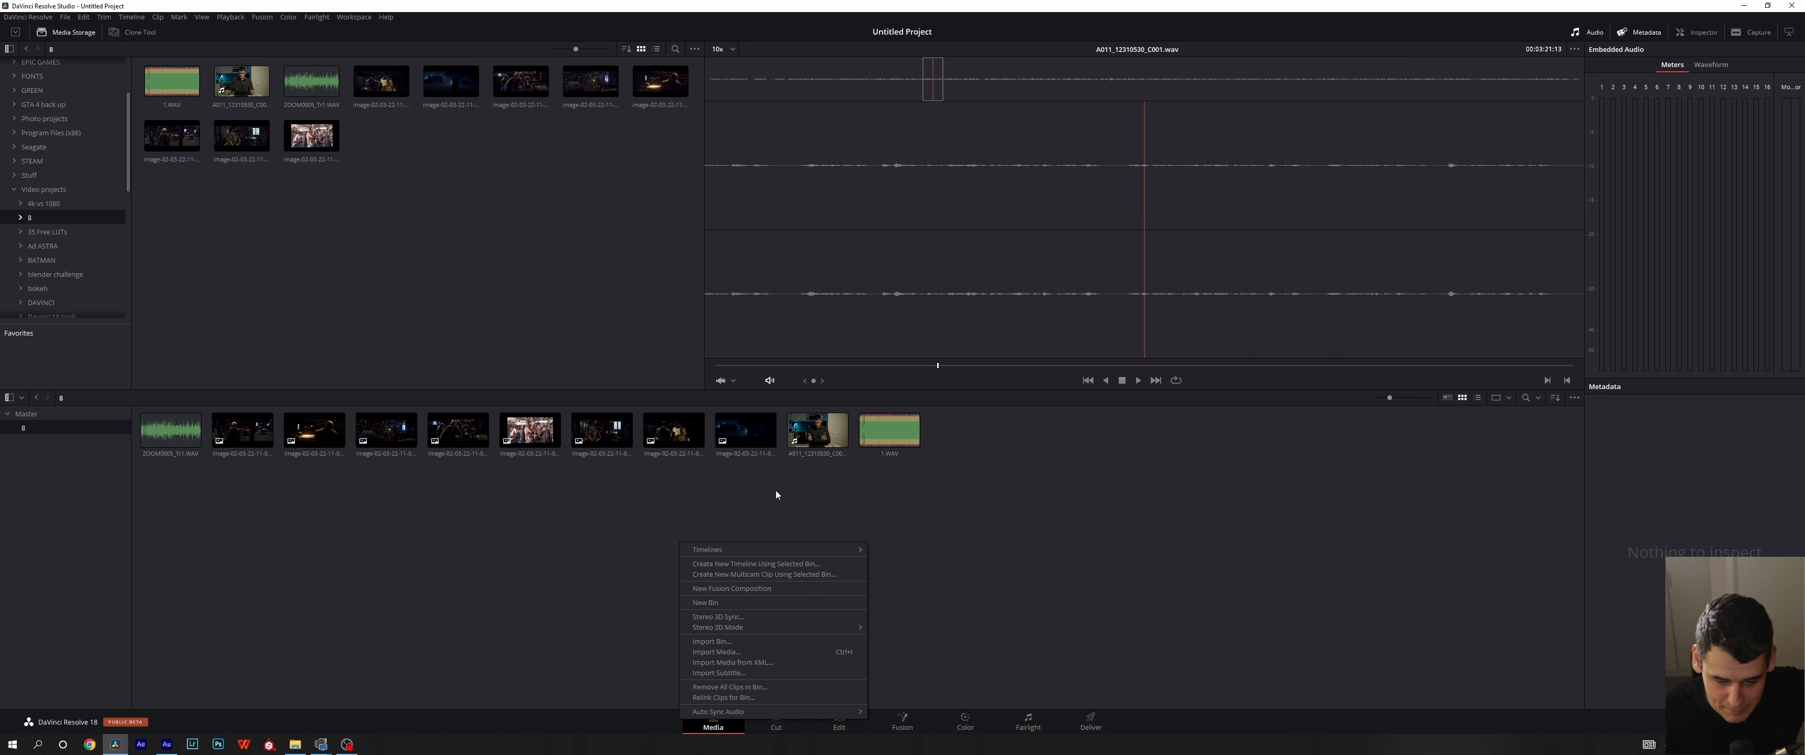
right_click(464, 569)
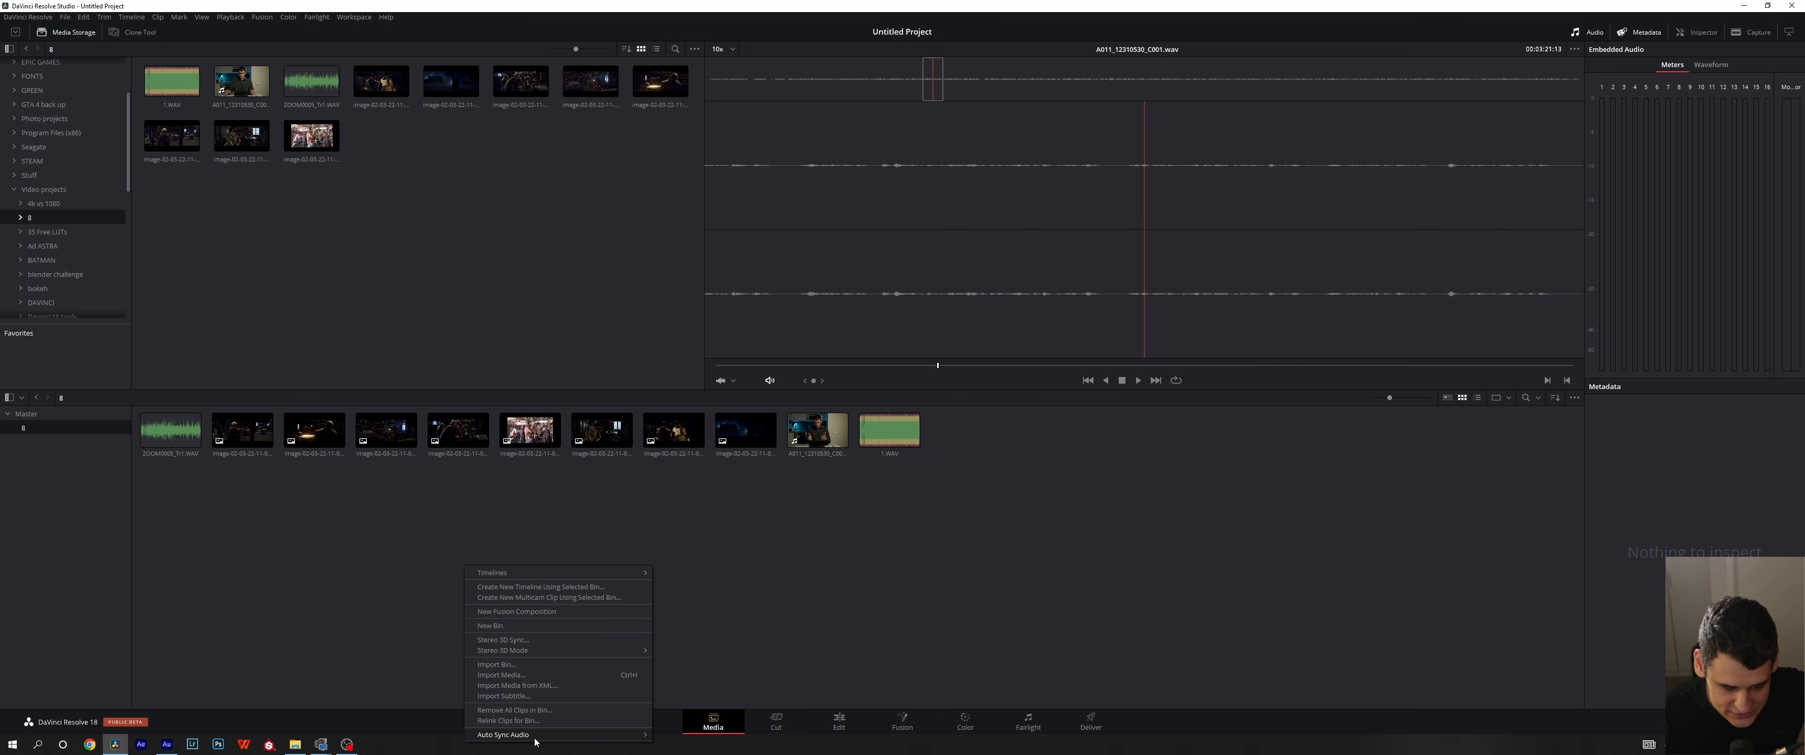
mouse_move(533, 734)
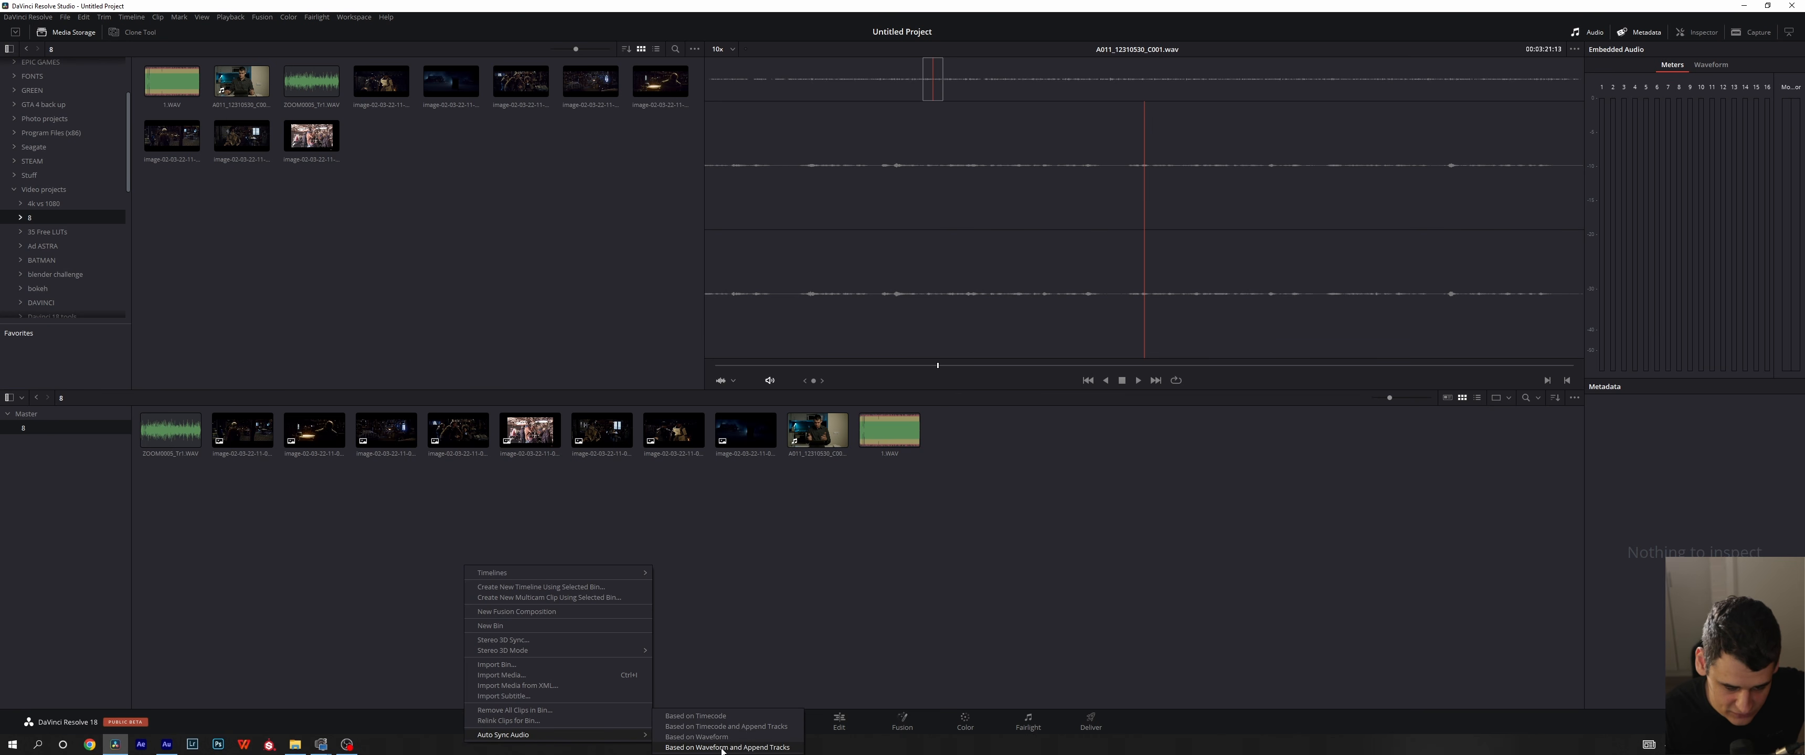
left_click(699, 742)
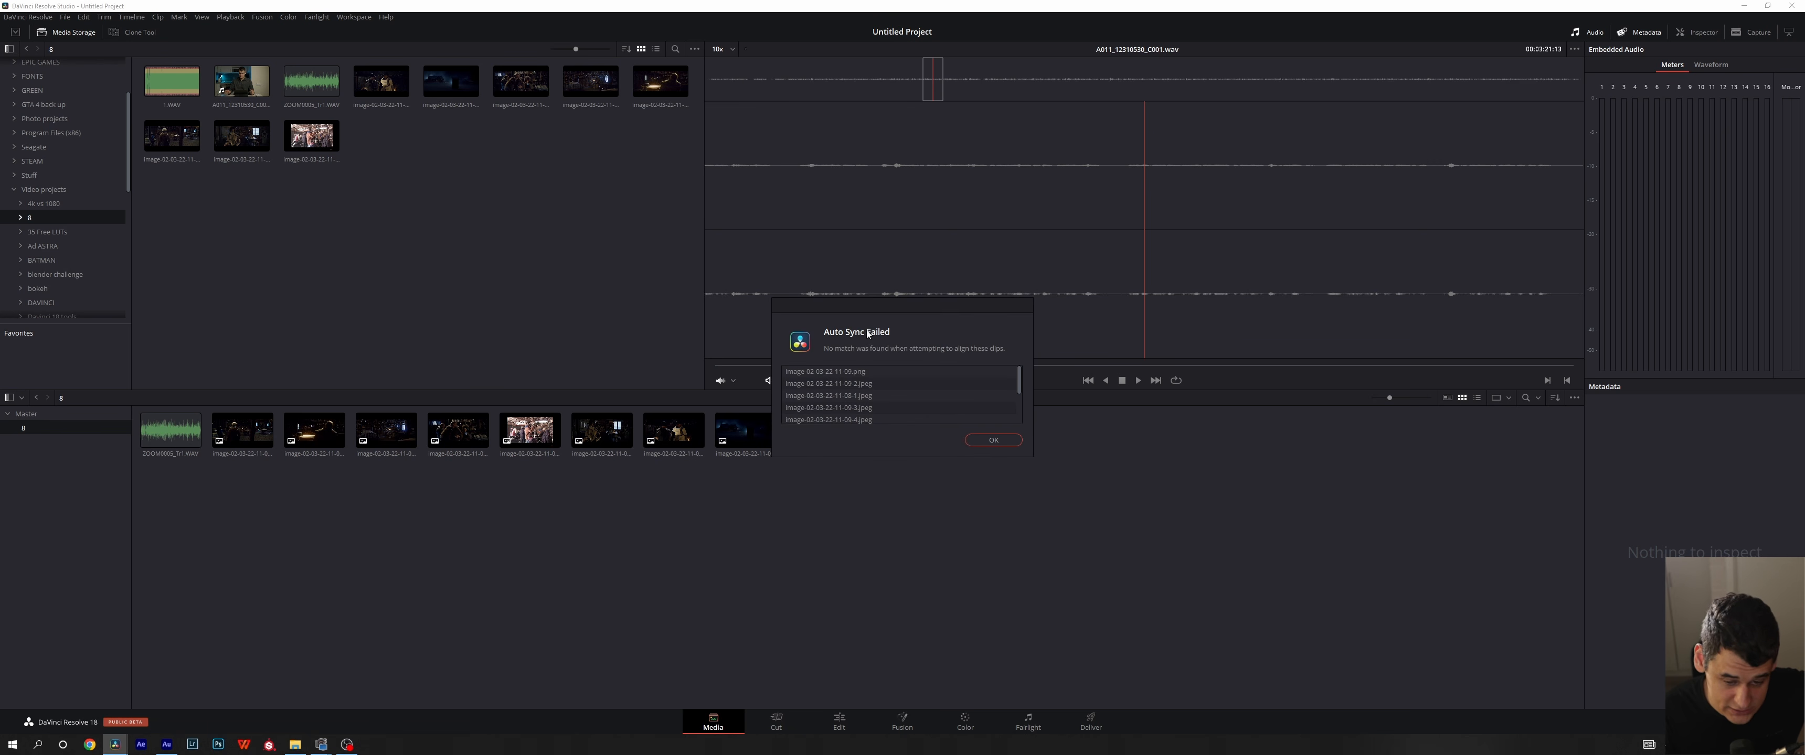
- Look through the list of clips in the Auto Sync report and dismiss it
left_click_drag(907, 313, 1113, 338)
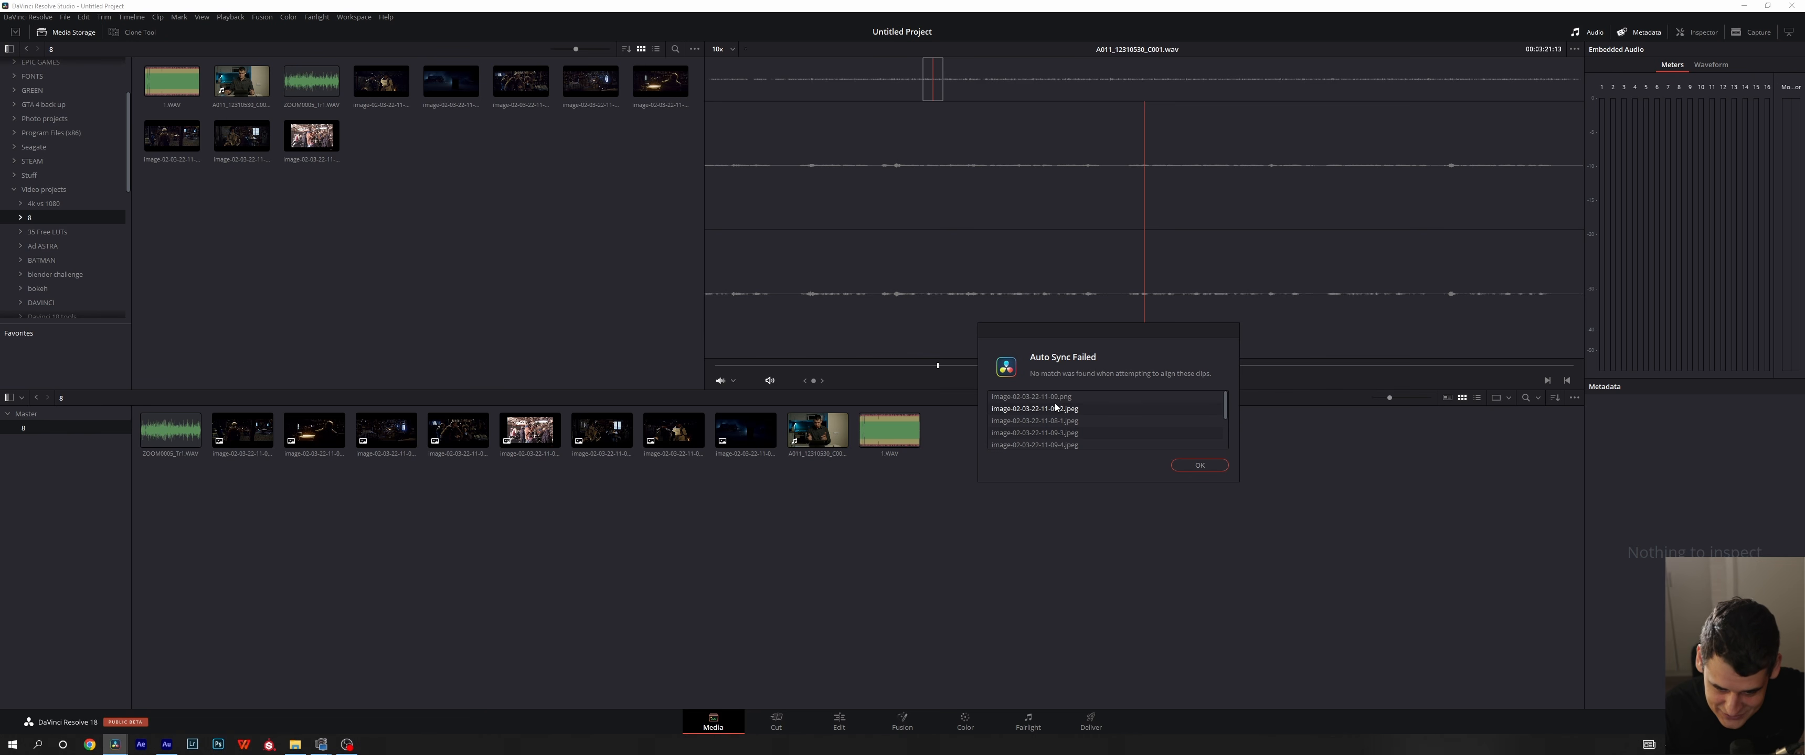
scroll(1080, 410, "down", 1)
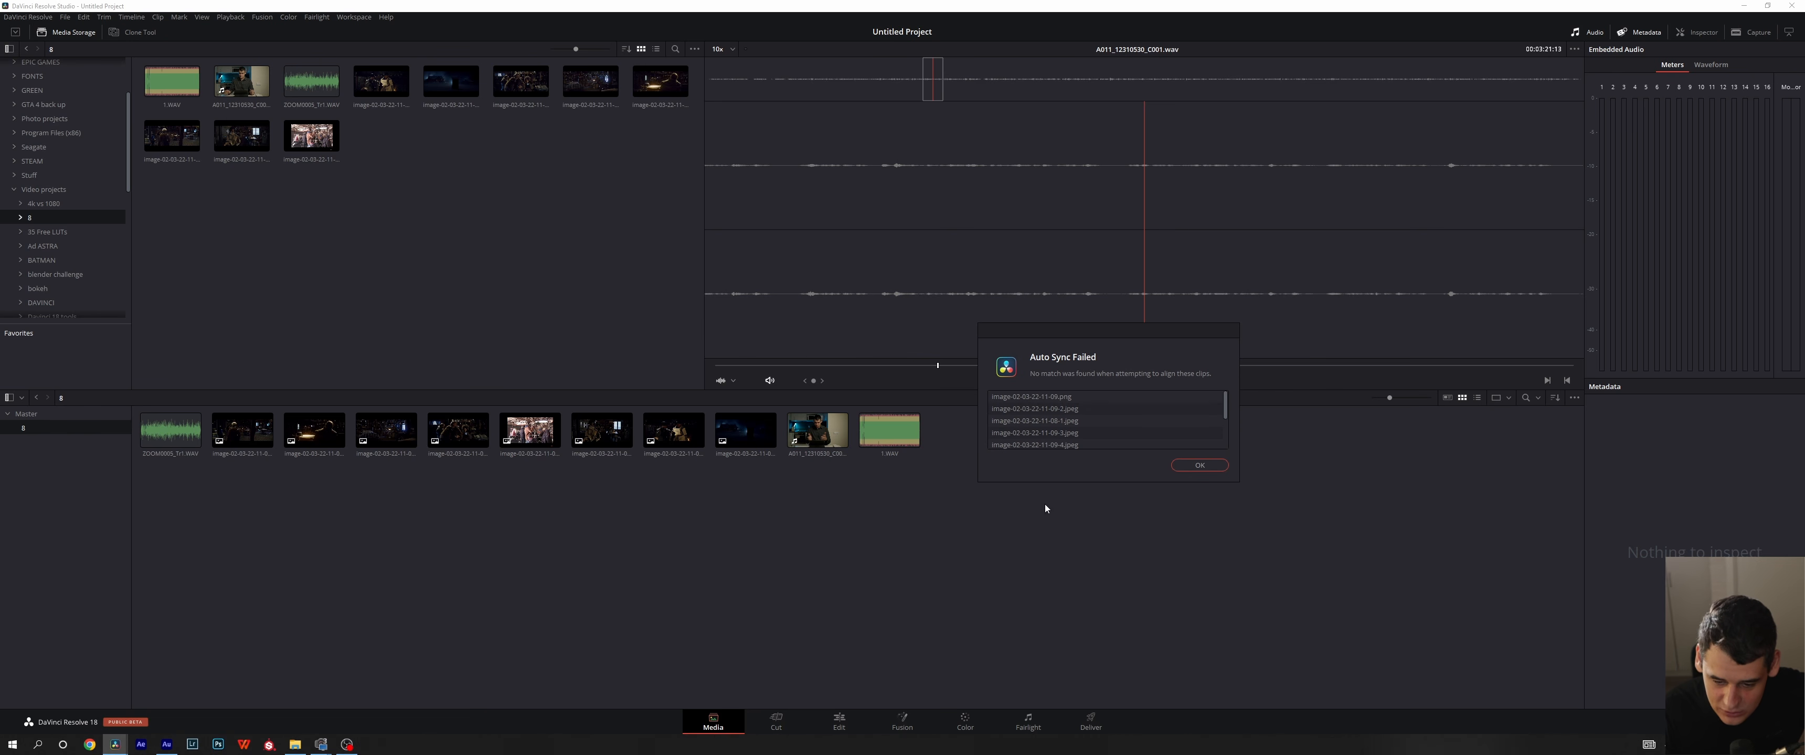
scroll(1077, 466, "down", 1)
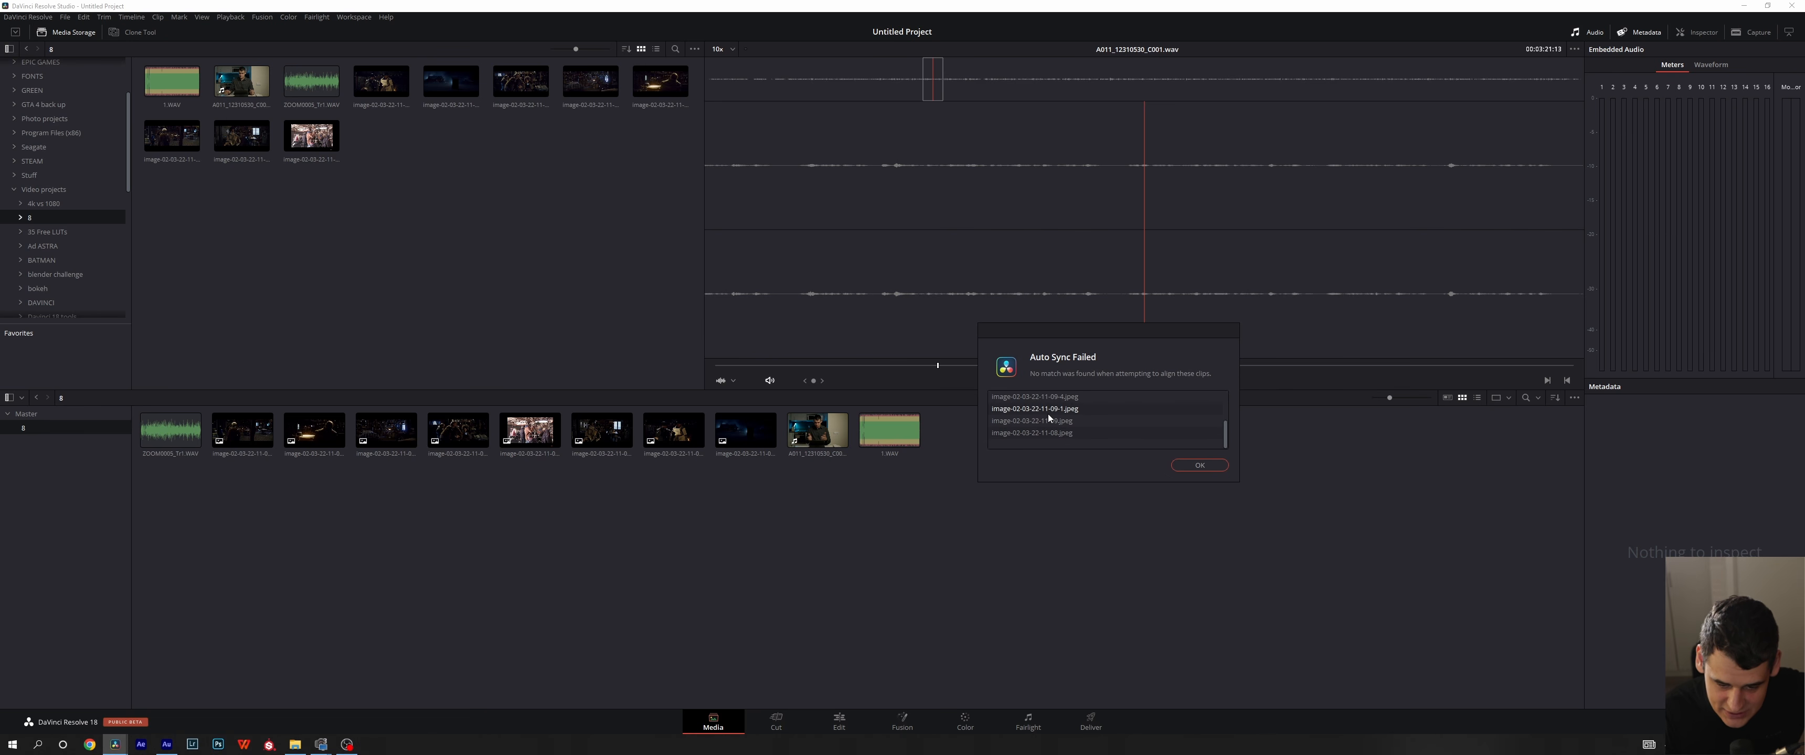
scroll(1049, 418, "up", 4)
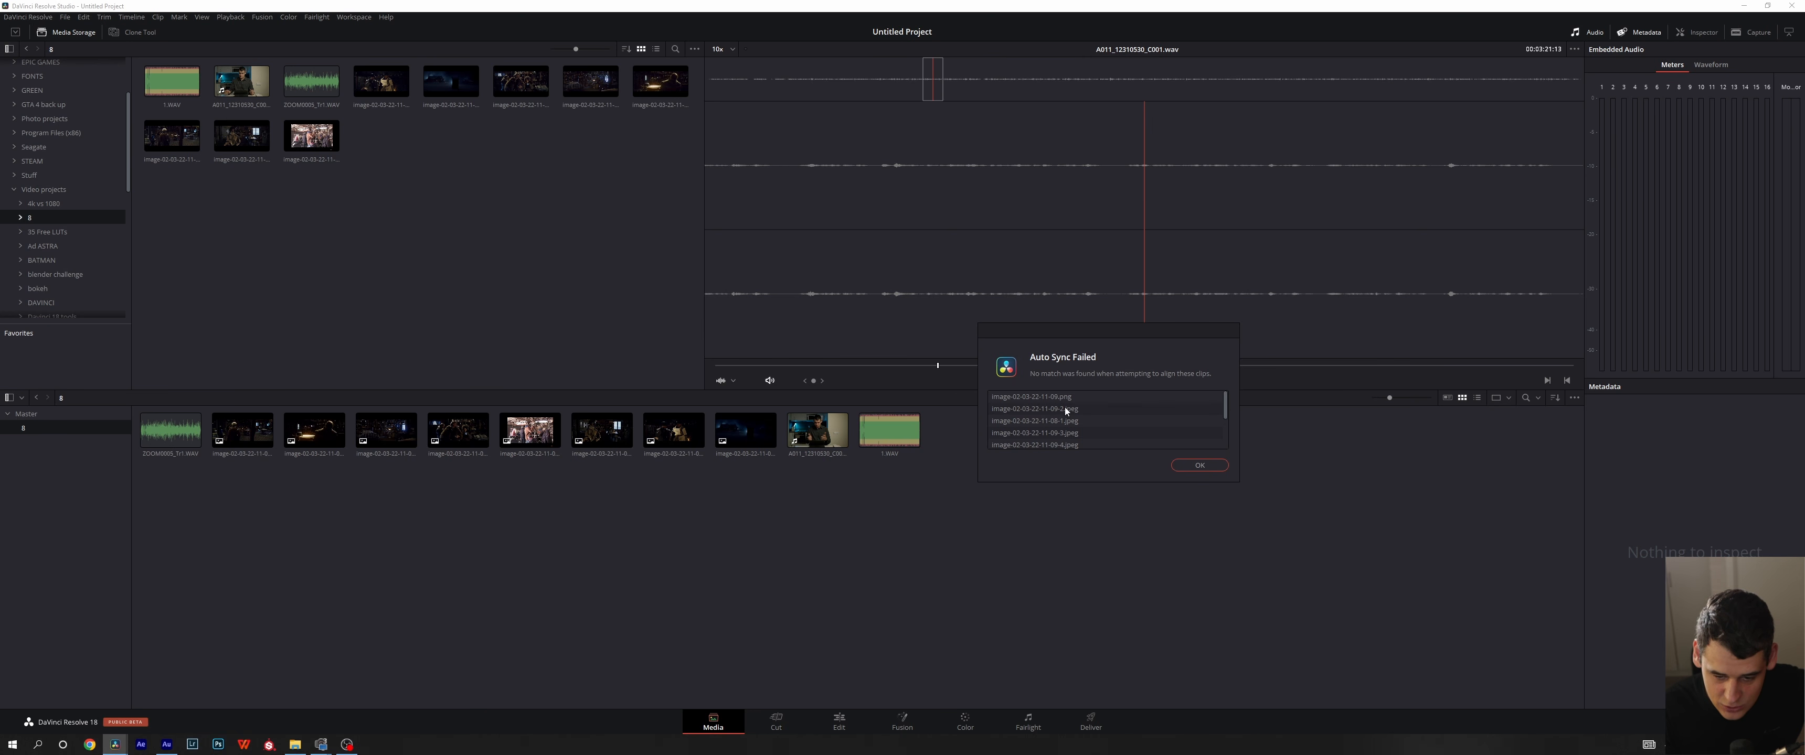
left_click(1175, 466)
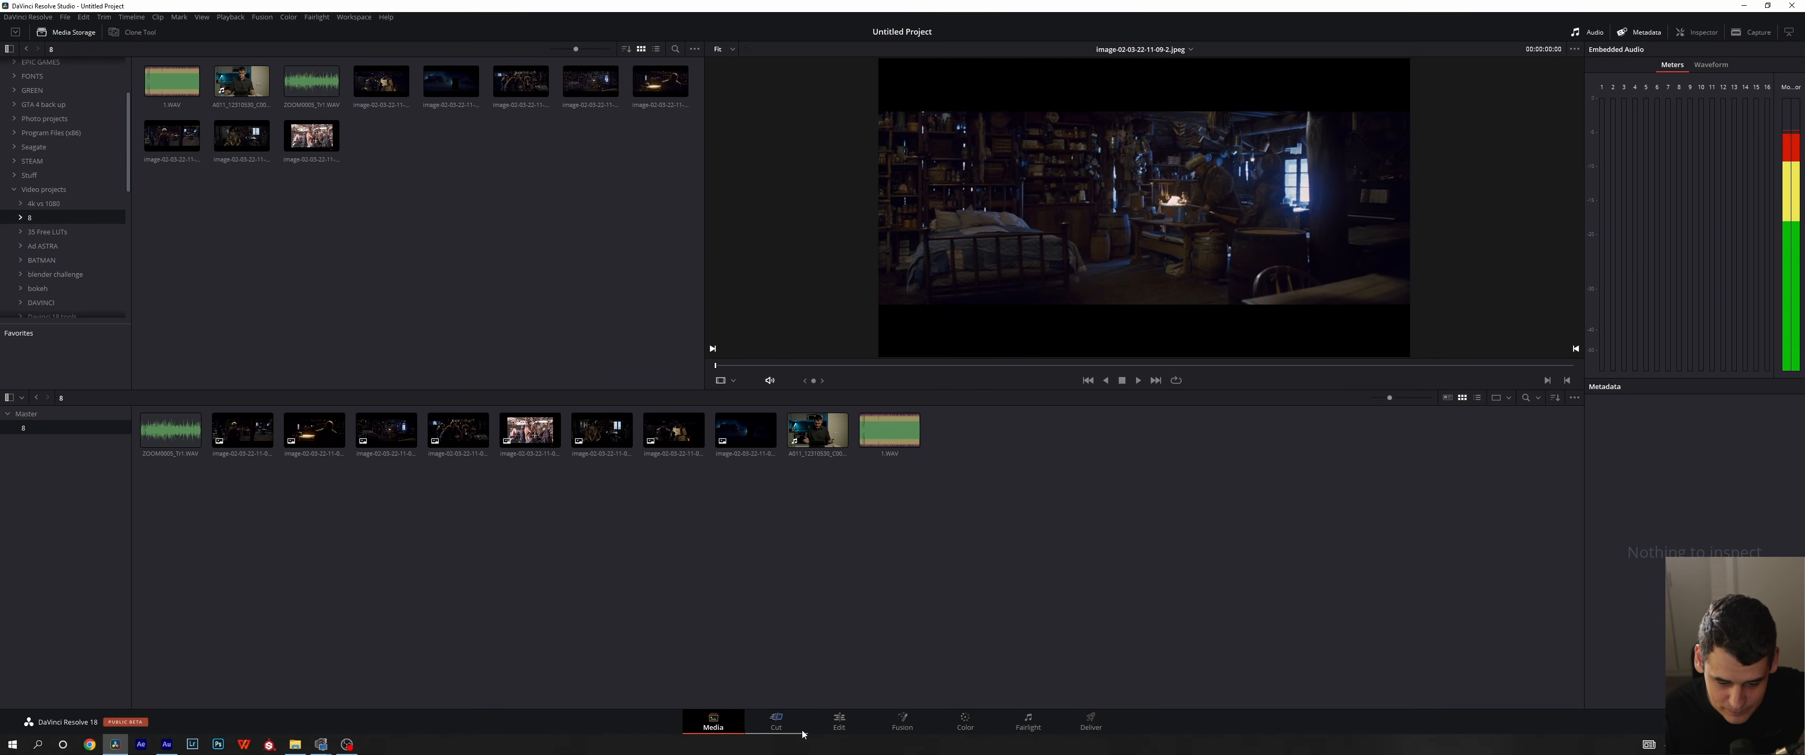
- On the Edit page, create a timeline from A011_12310530_C001.braw and add the same clip again on additional tracks
left_click(838, 726)
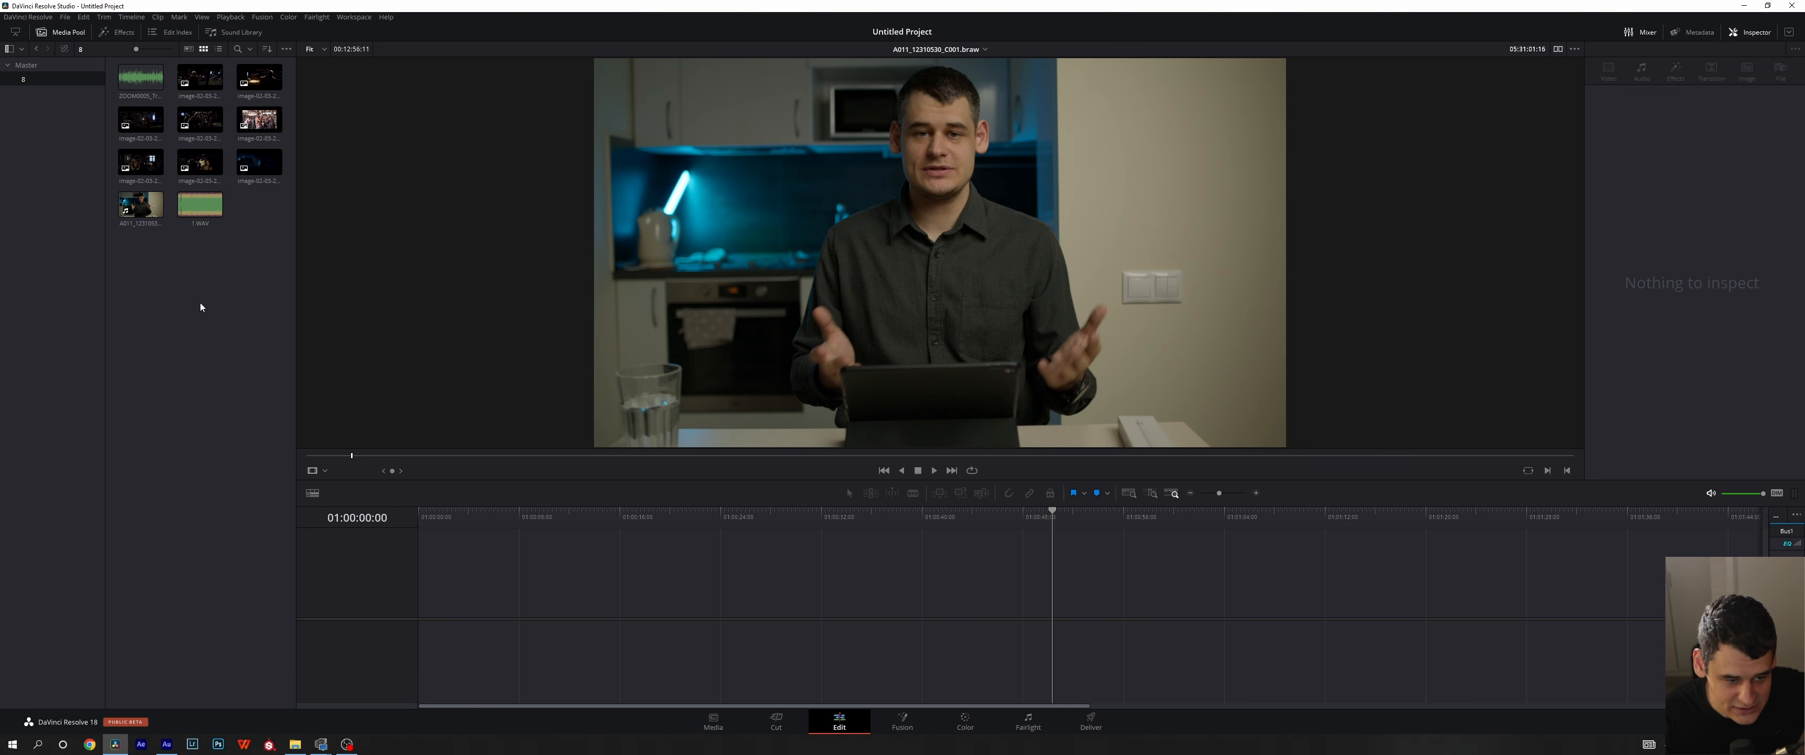
left_click_drag(140, 205, 454, 593)
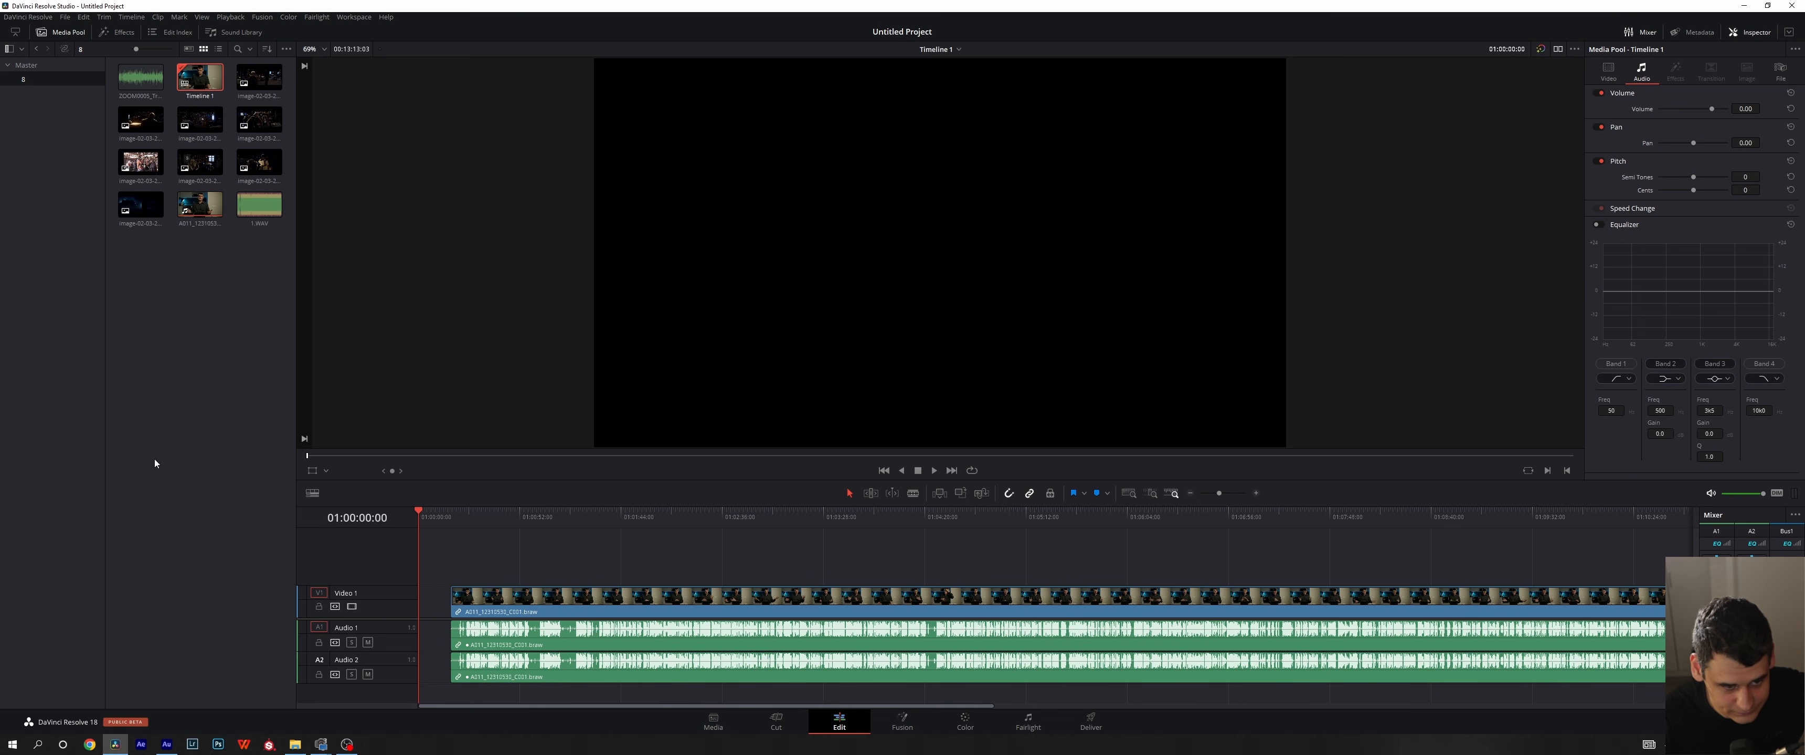
left_click_drag(201, 208, 697, 673)
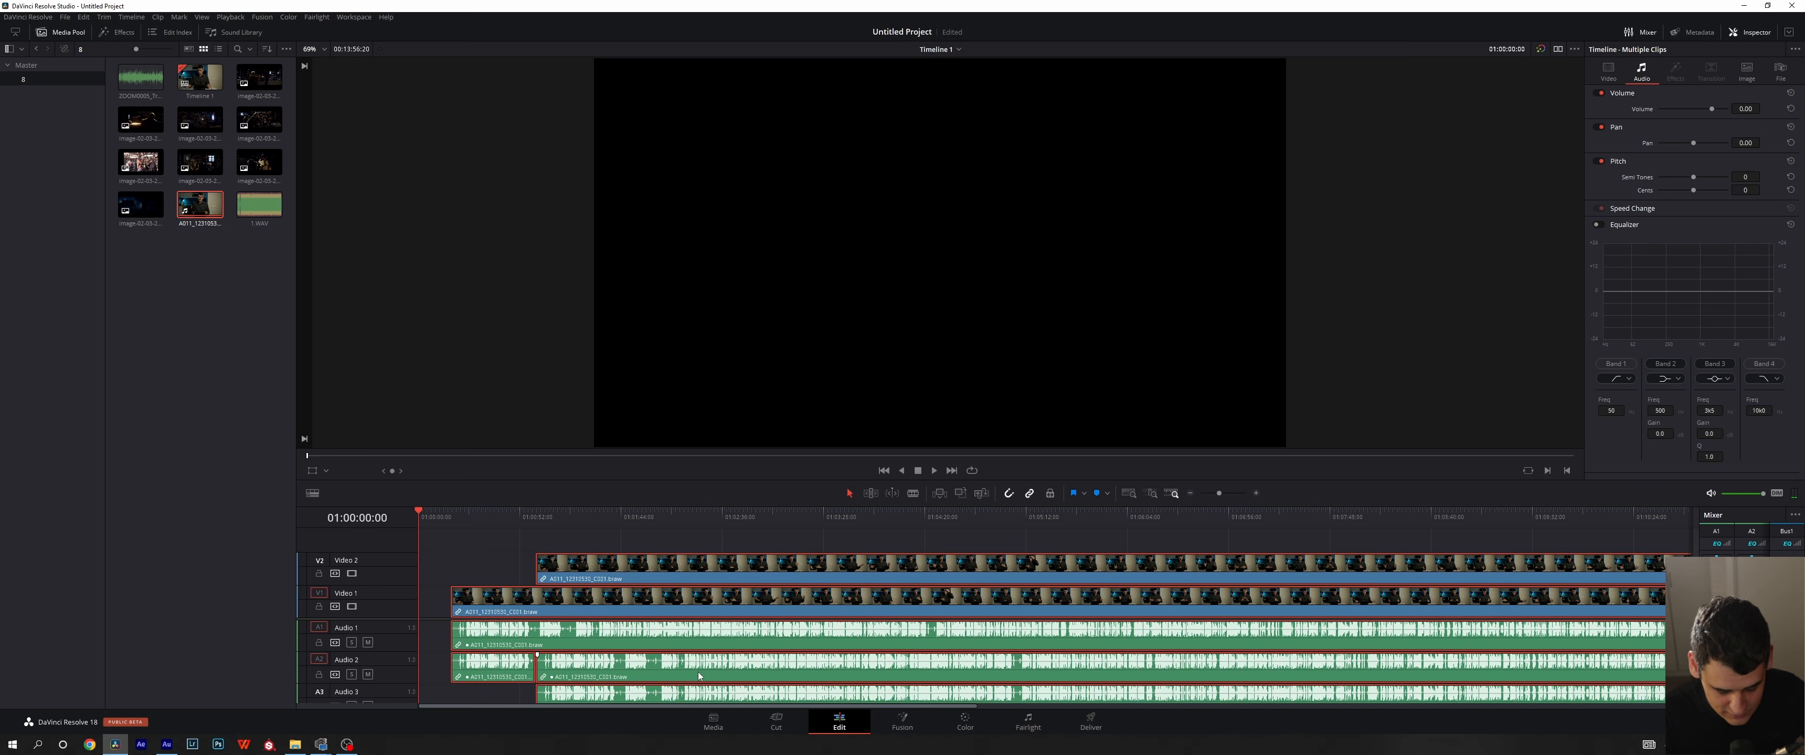
- Delete the clips from the timeline and remove Timeline 1 from the media pool on the Media page
key("Delete")
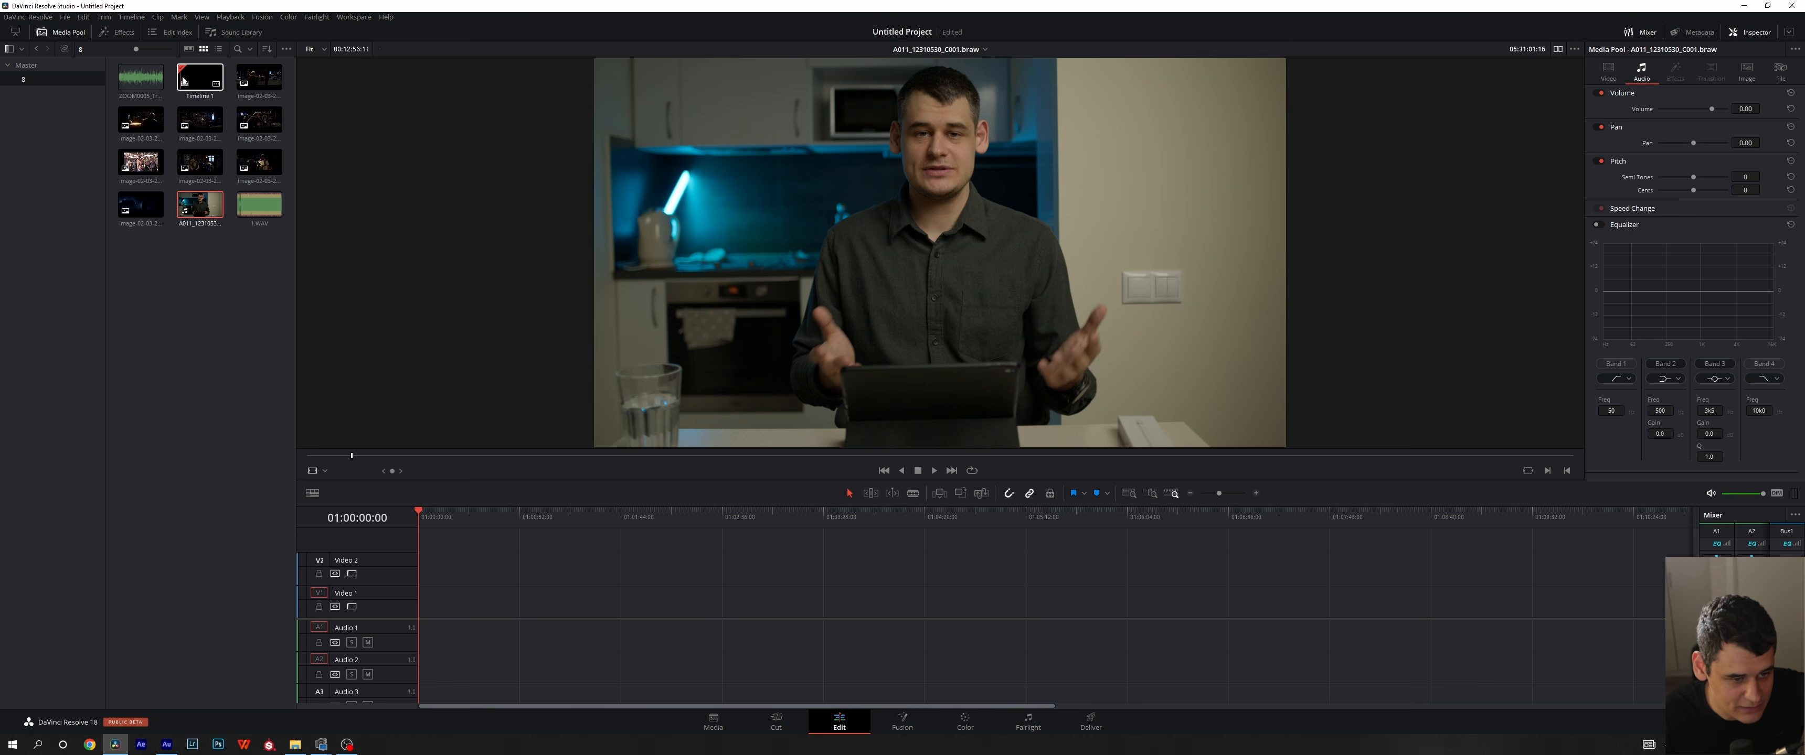
left_click(200, 77)
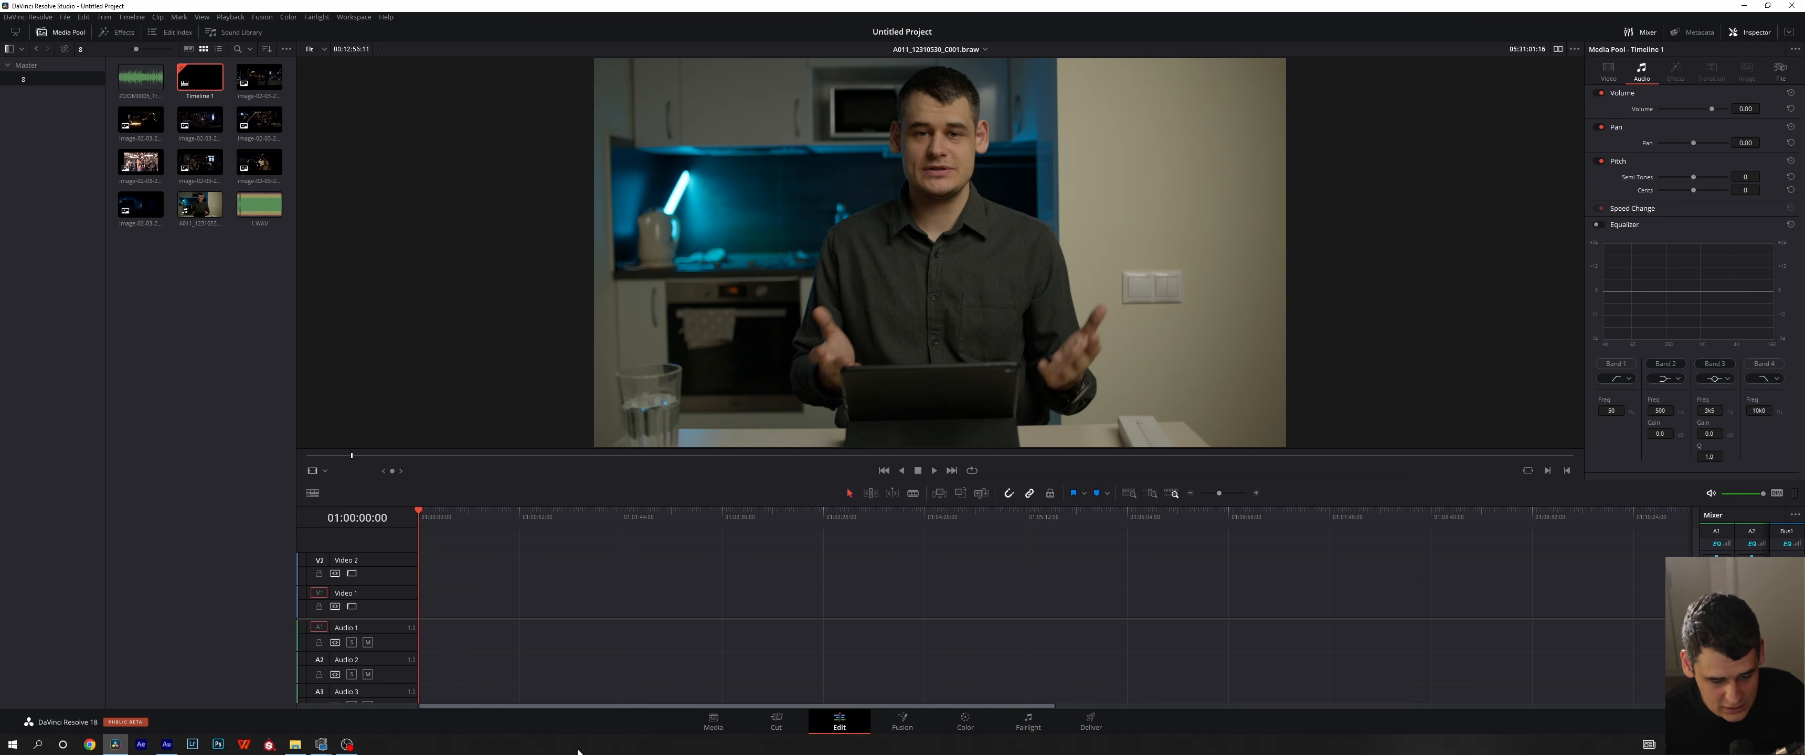
left_click(713, 722)
key("Delete")
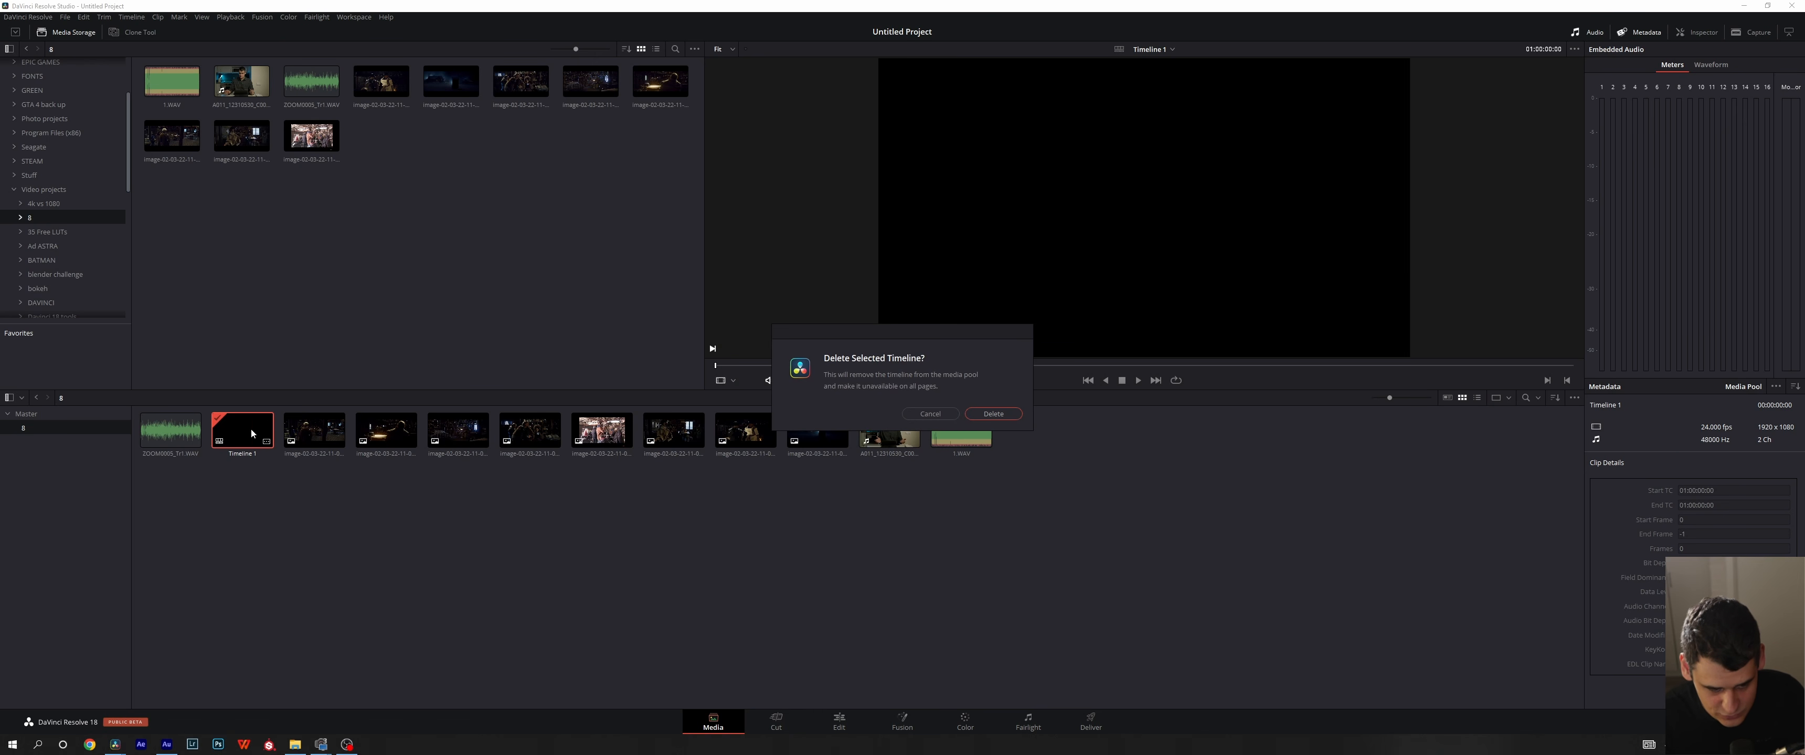
left_click(995, 414)
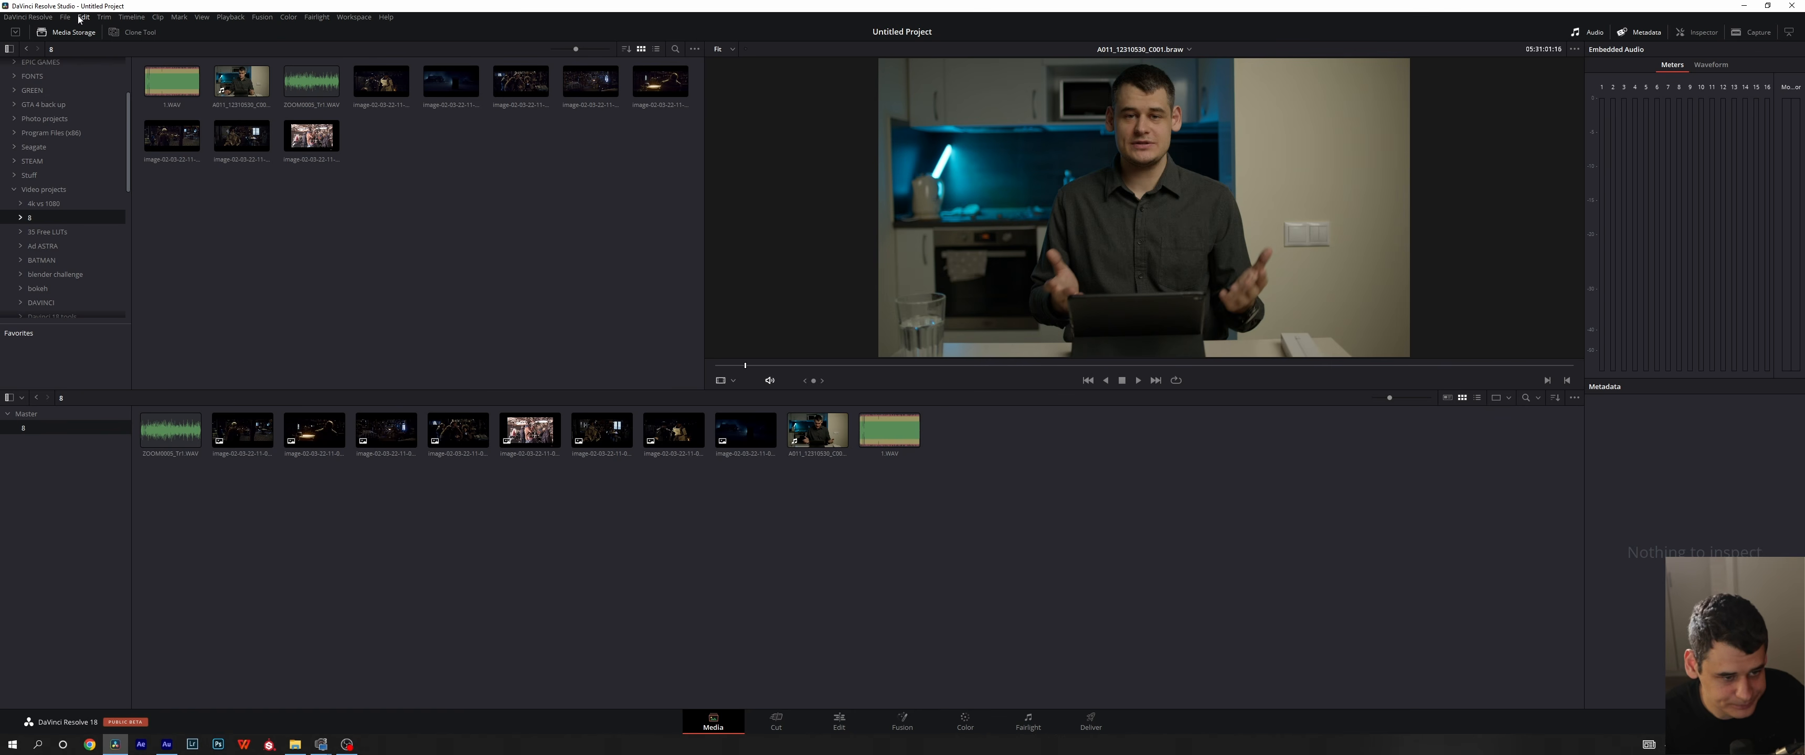
- Revert the edit history to the earlier Remove Folders and/or Clips and/or SmartFolders entry, before the latest test timeline
left_click(83, 17)
mouse_move(185, 53)
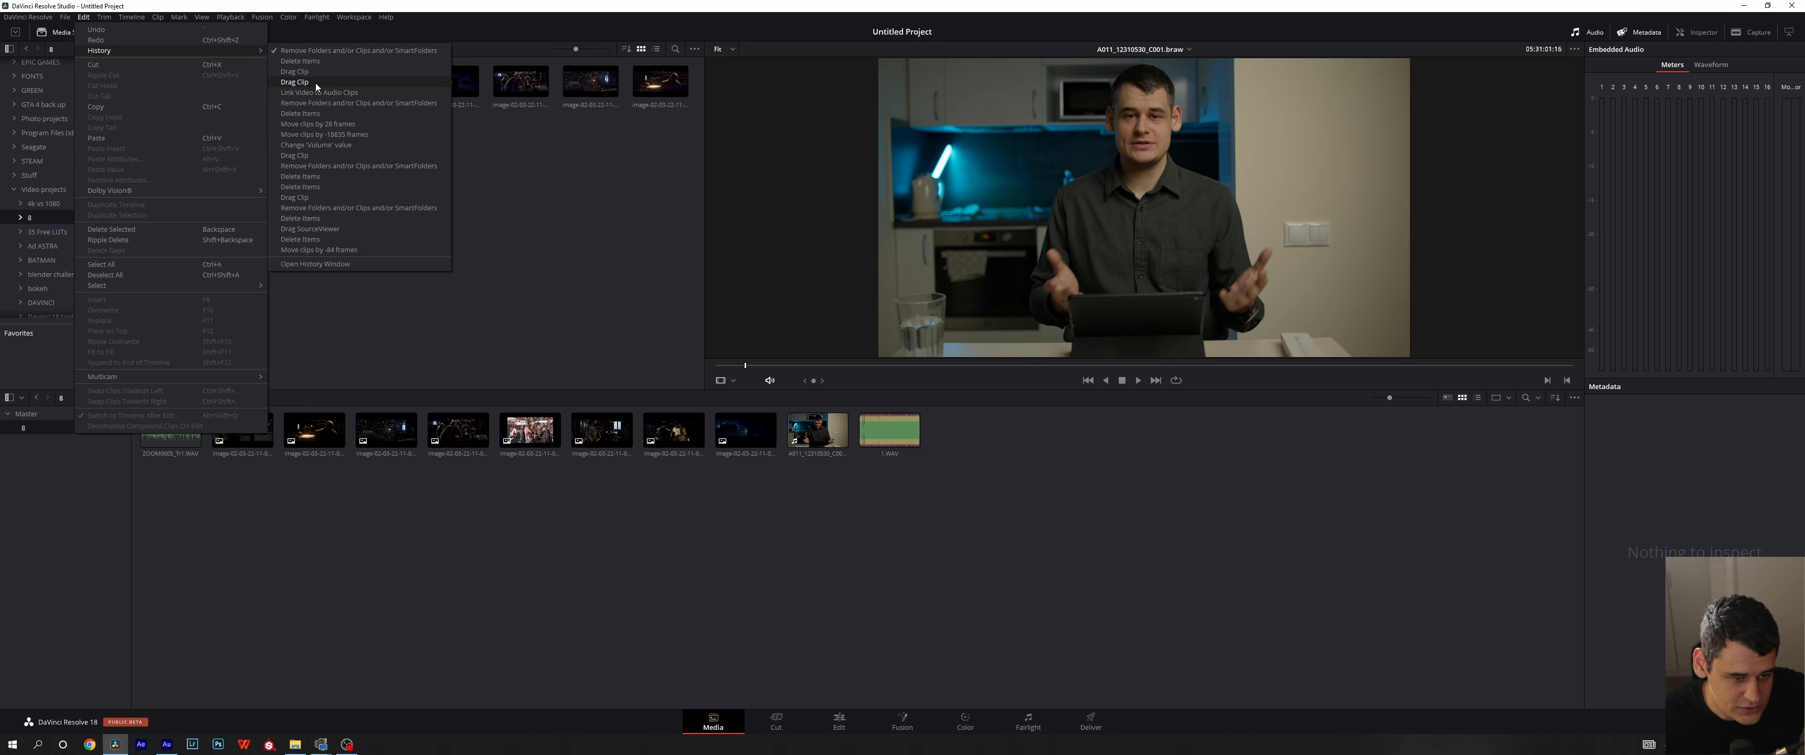
left_click(343, 103)
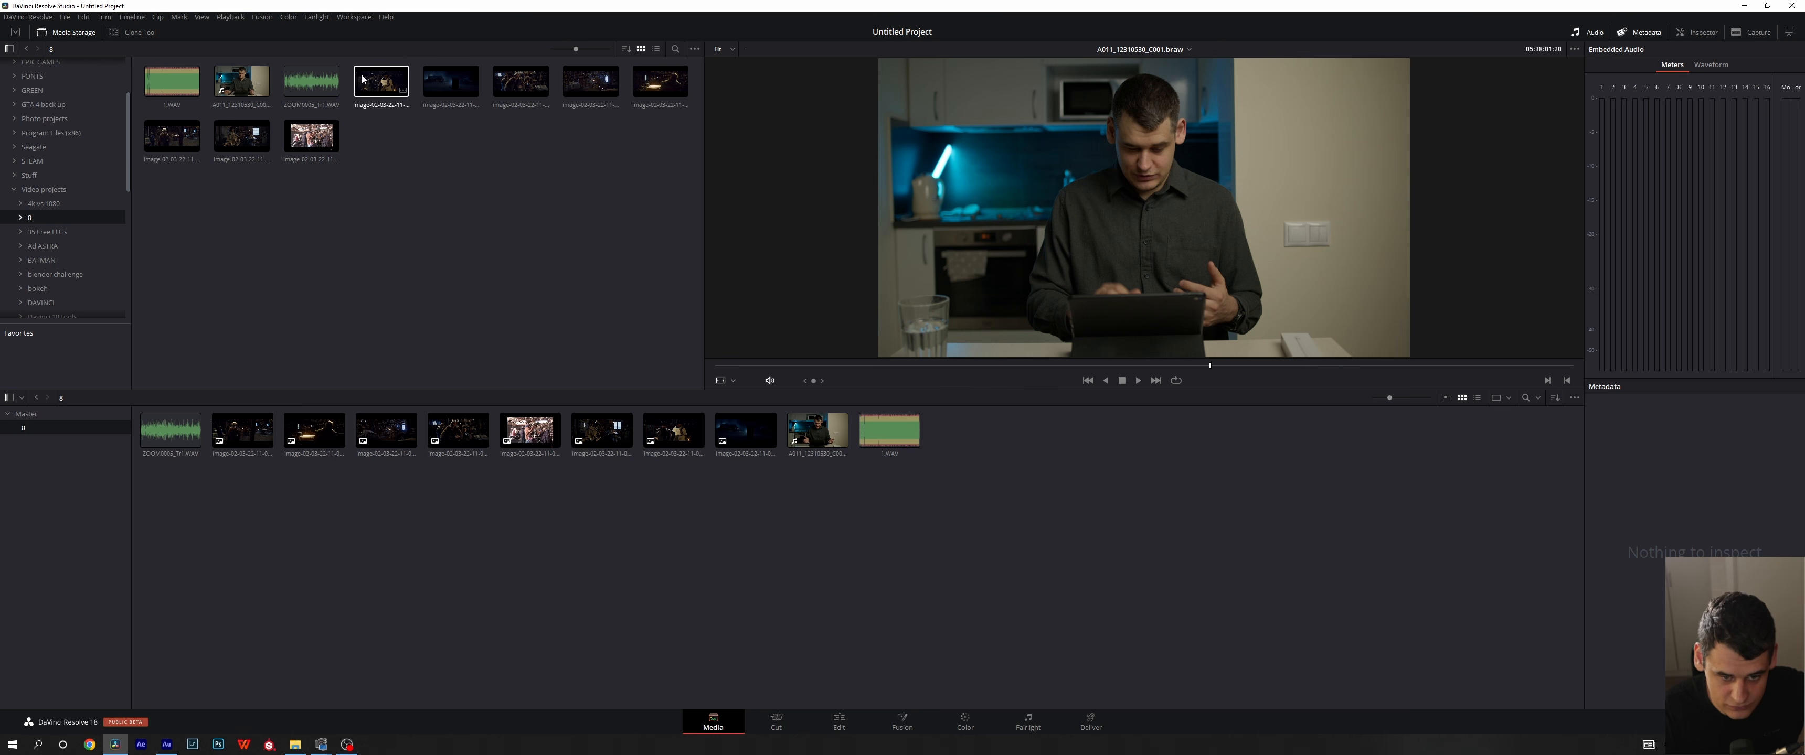
- Set the media storage browser's Frame Display Mode to Individual
left_click(695, 49)
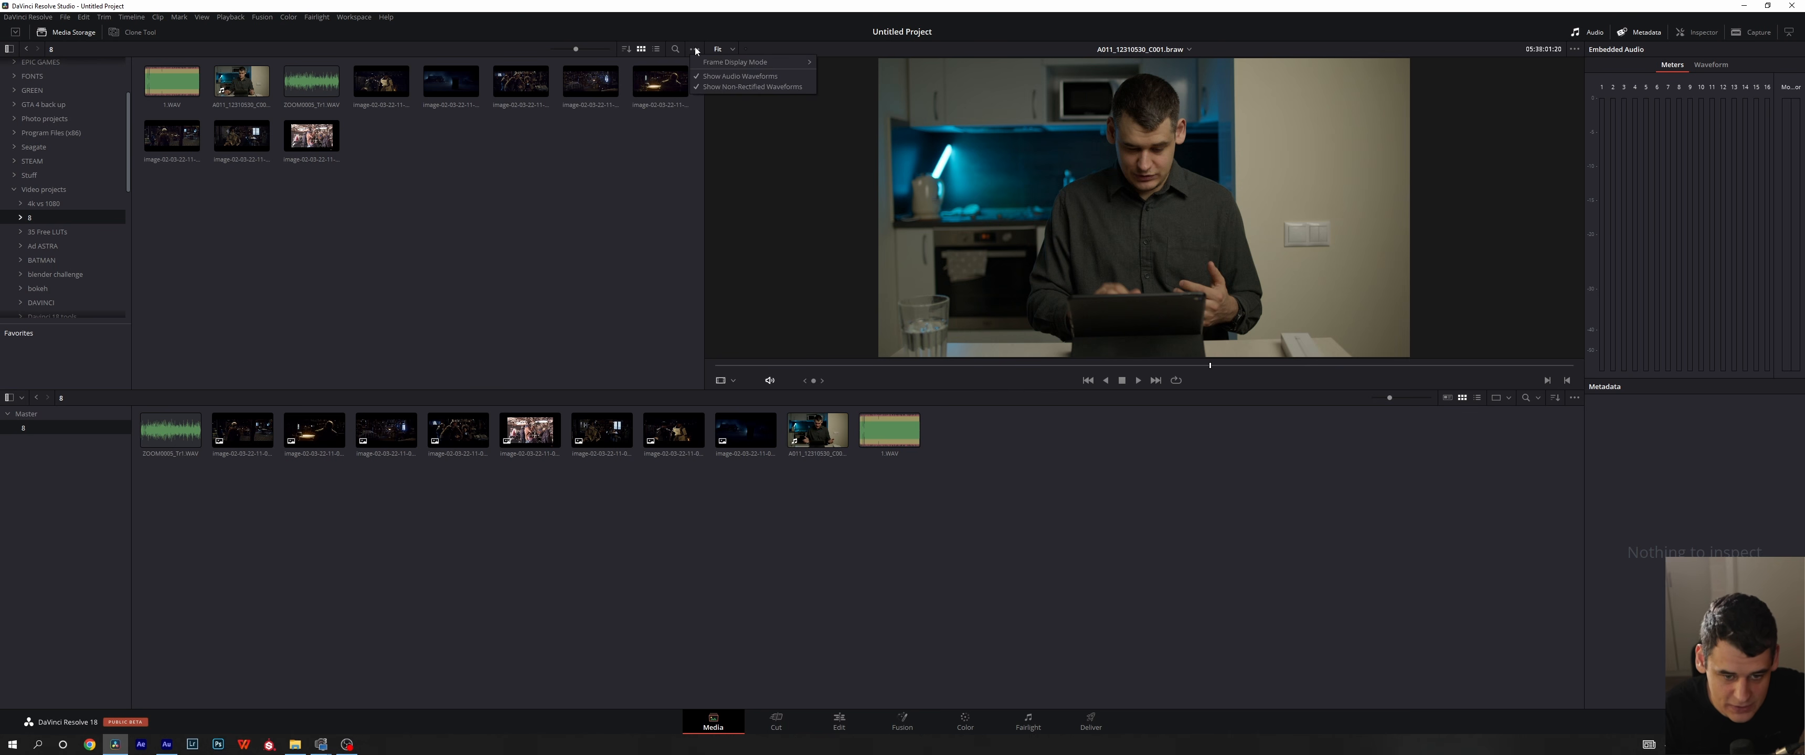
mouse_move(702, 63)
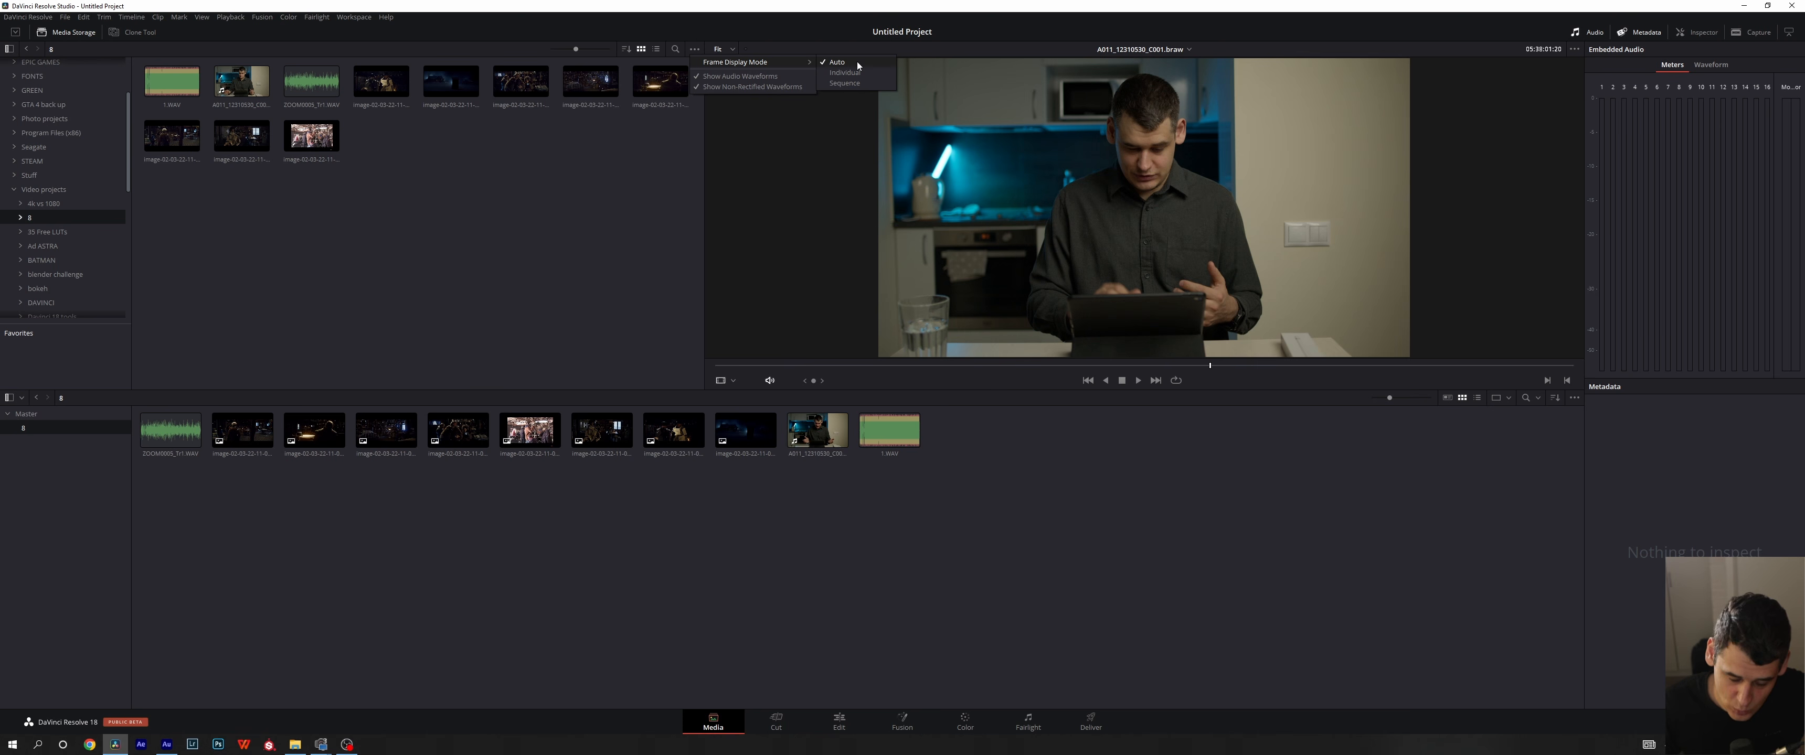
left_click(848, 73)
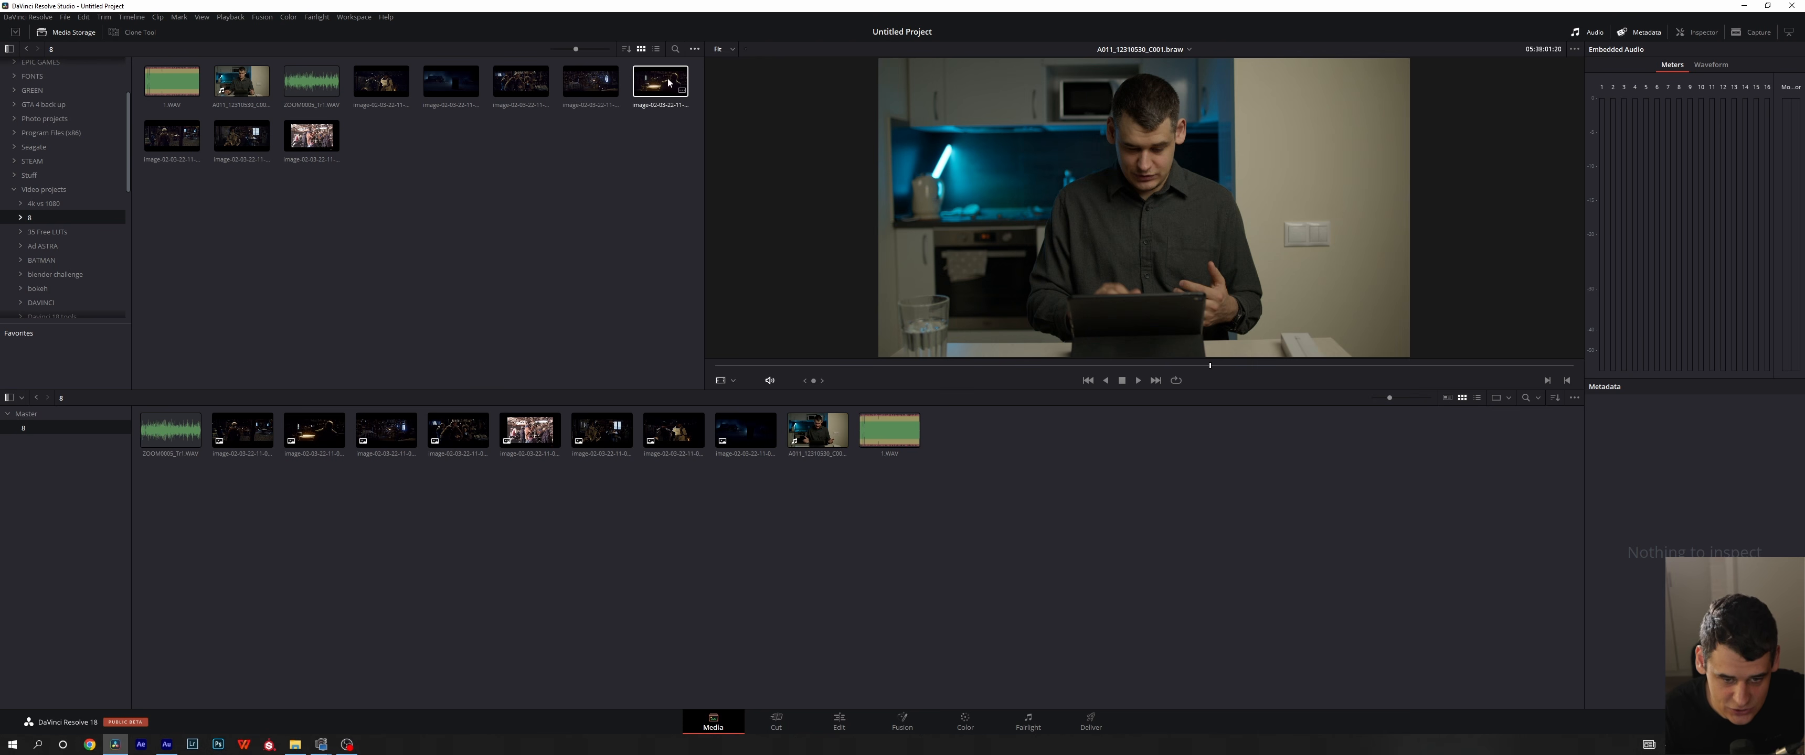
- Try the Sequence frame display mode for the stored images and switch back to Individual
left_click(695, 49)
mouse_move(794, 62)
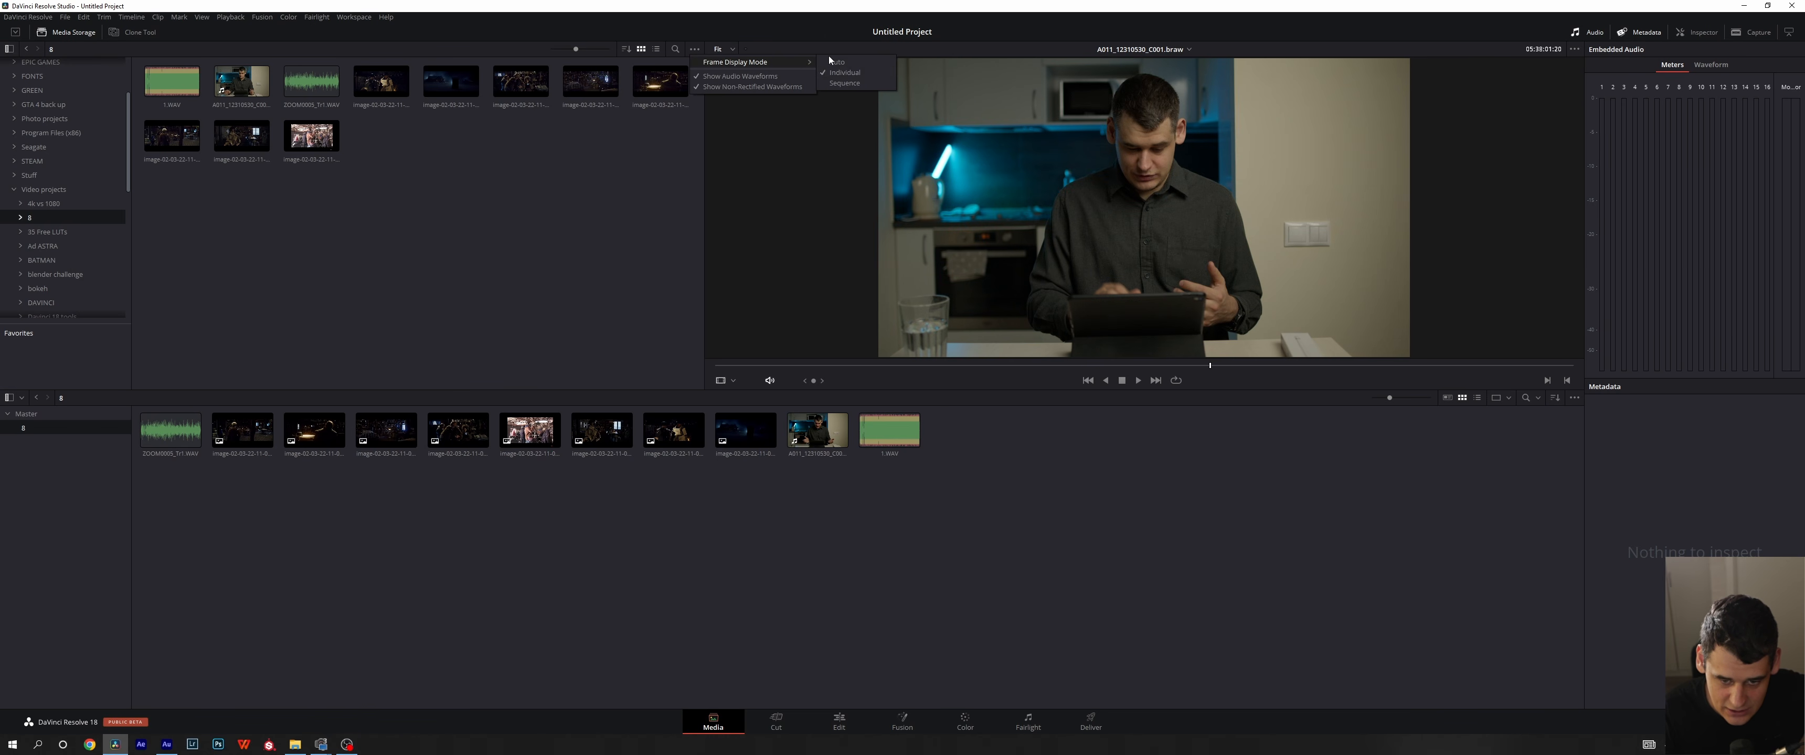
left_click(846, 83)
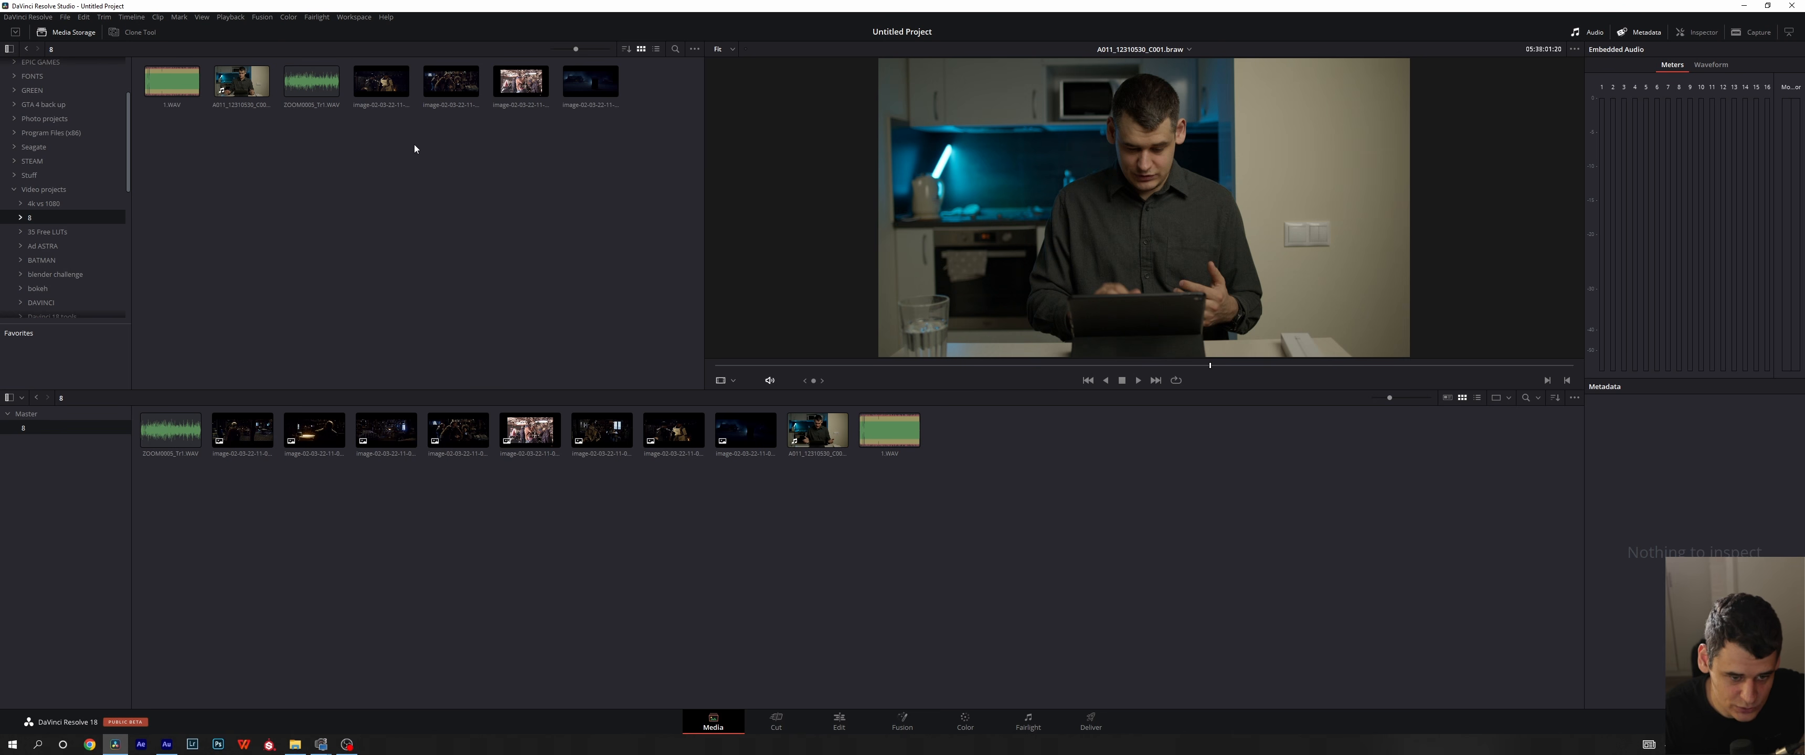
left_click(693, 49)
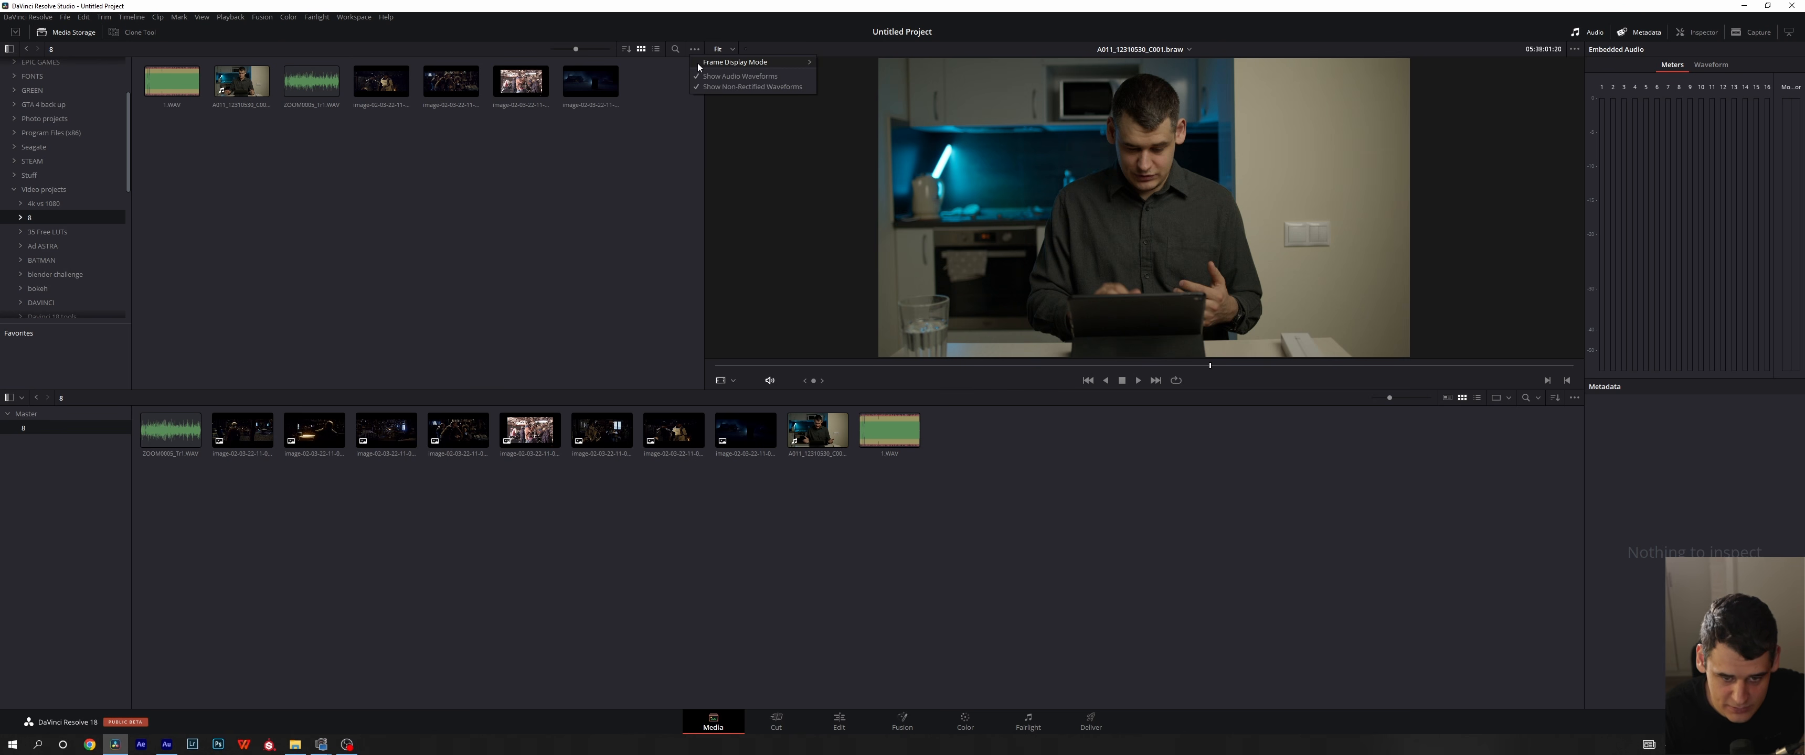
mouse_move(793, 62)
left_click(846, 73)
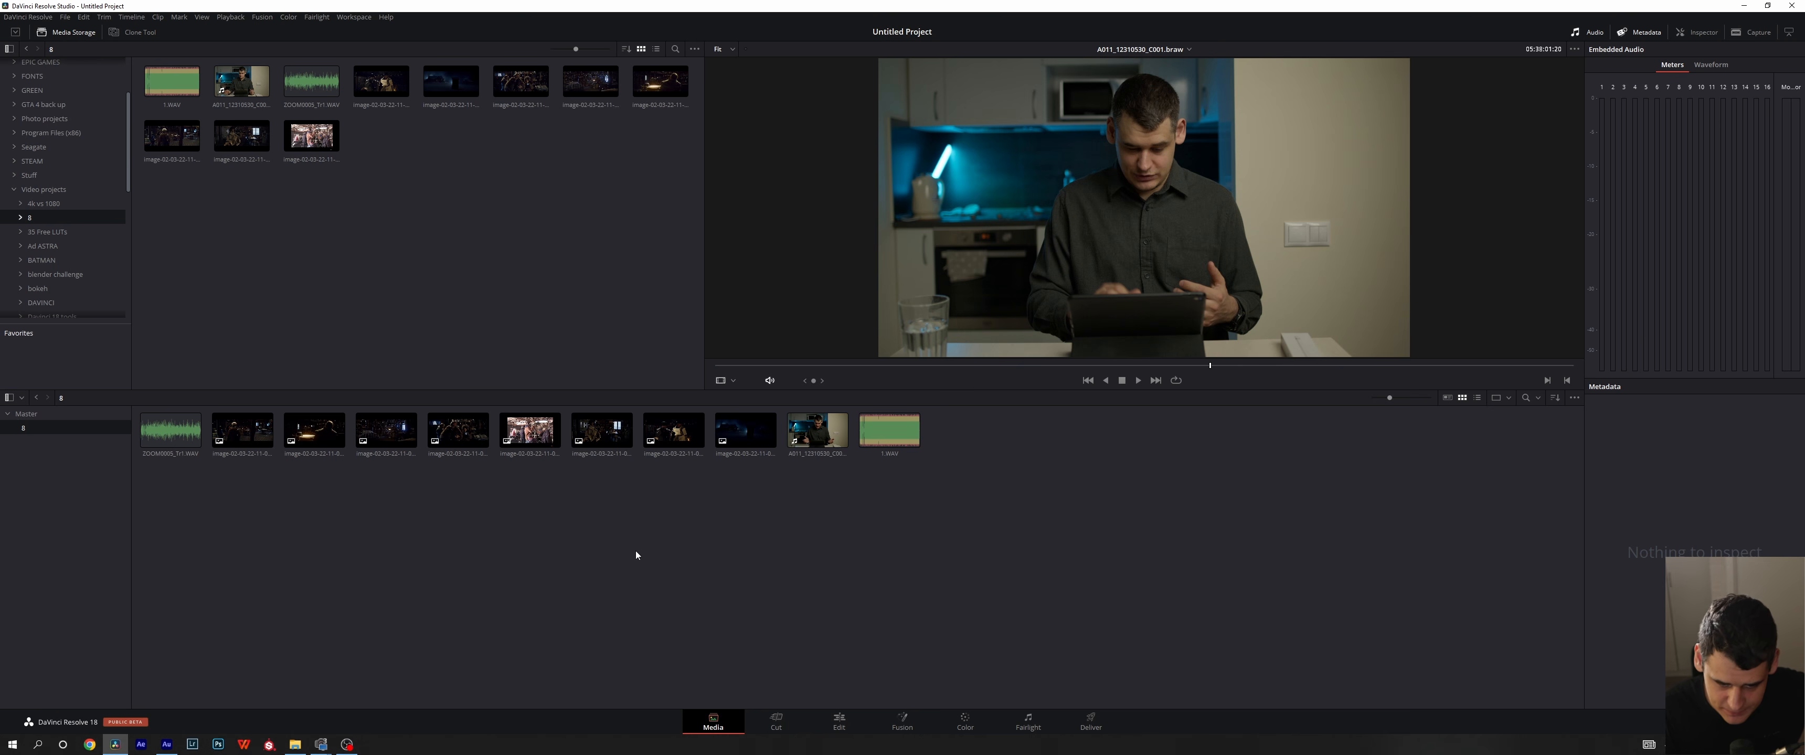
- View the source footage folder under Video projects in File Explorer, return to DaVinci Resolve and check the media pool's available actions
left_click(294, 744)
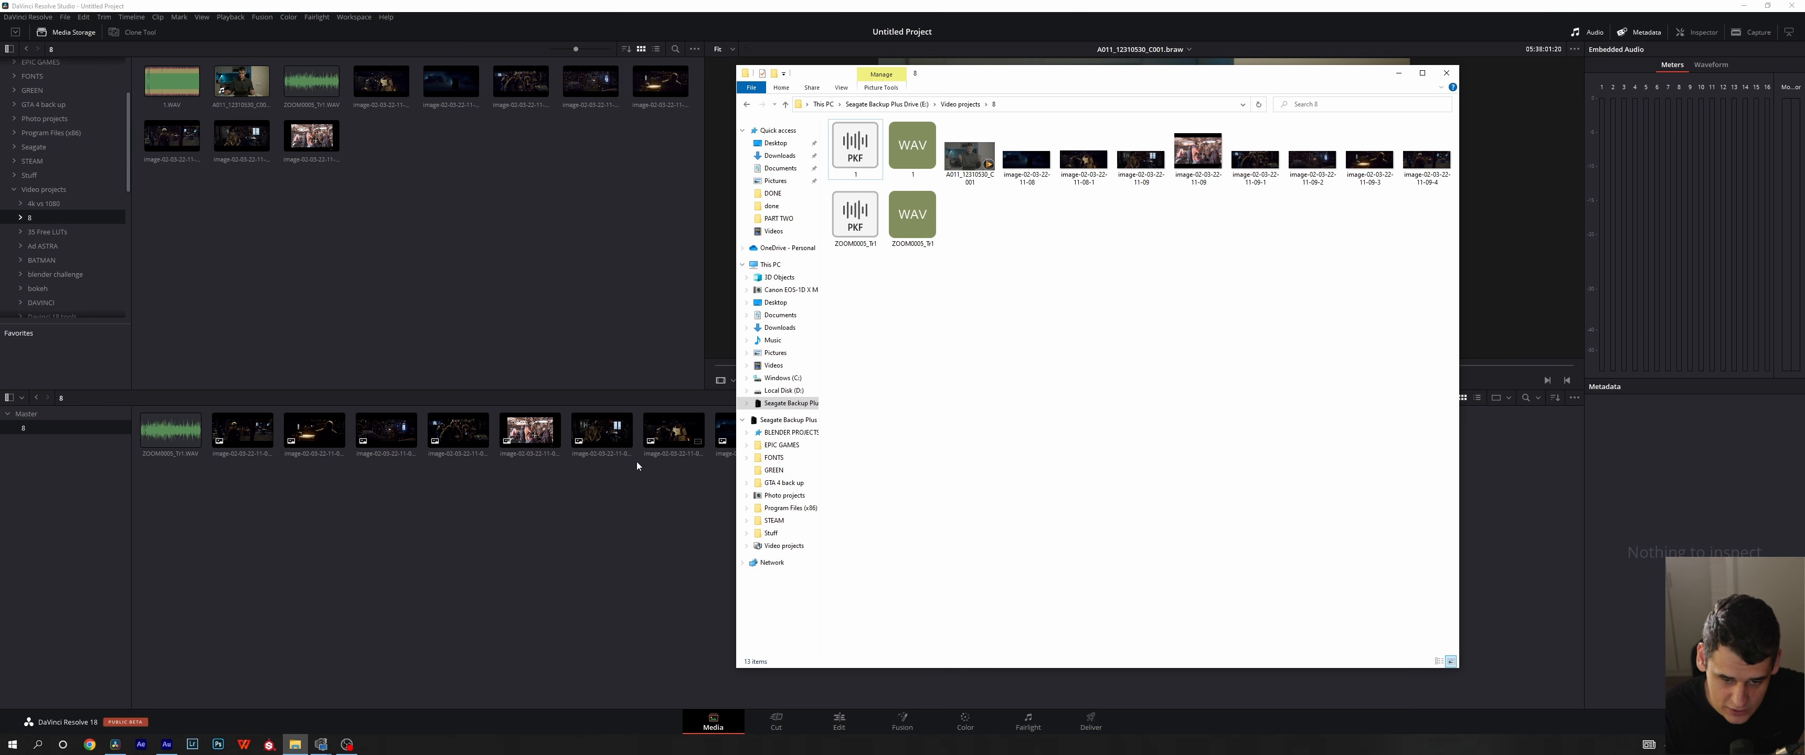
left_click(942, 5)
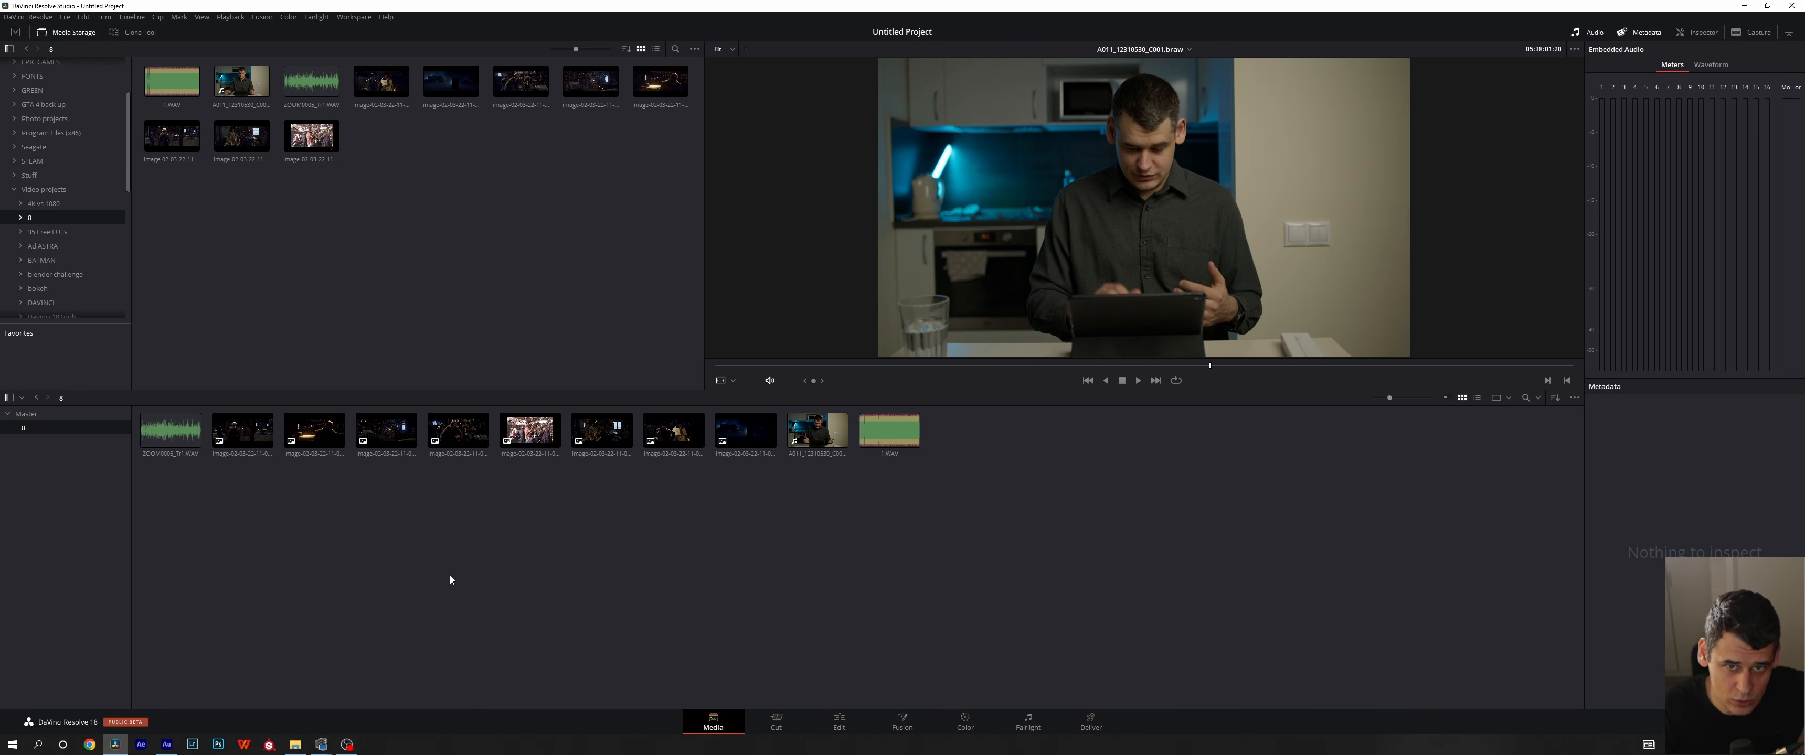
right_click(410, 533)
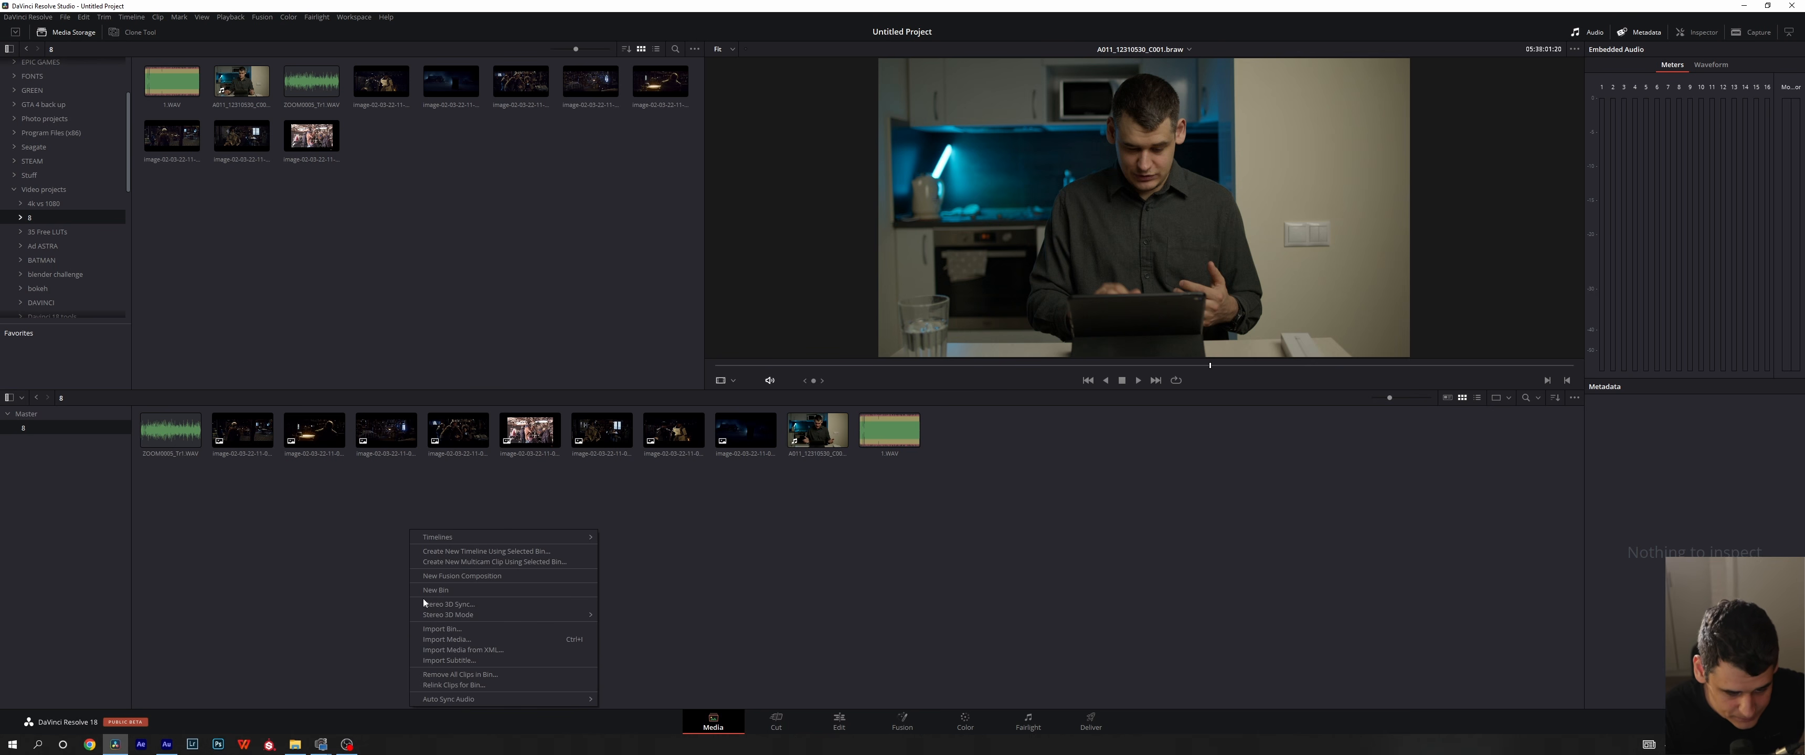
left_click(708, 595)
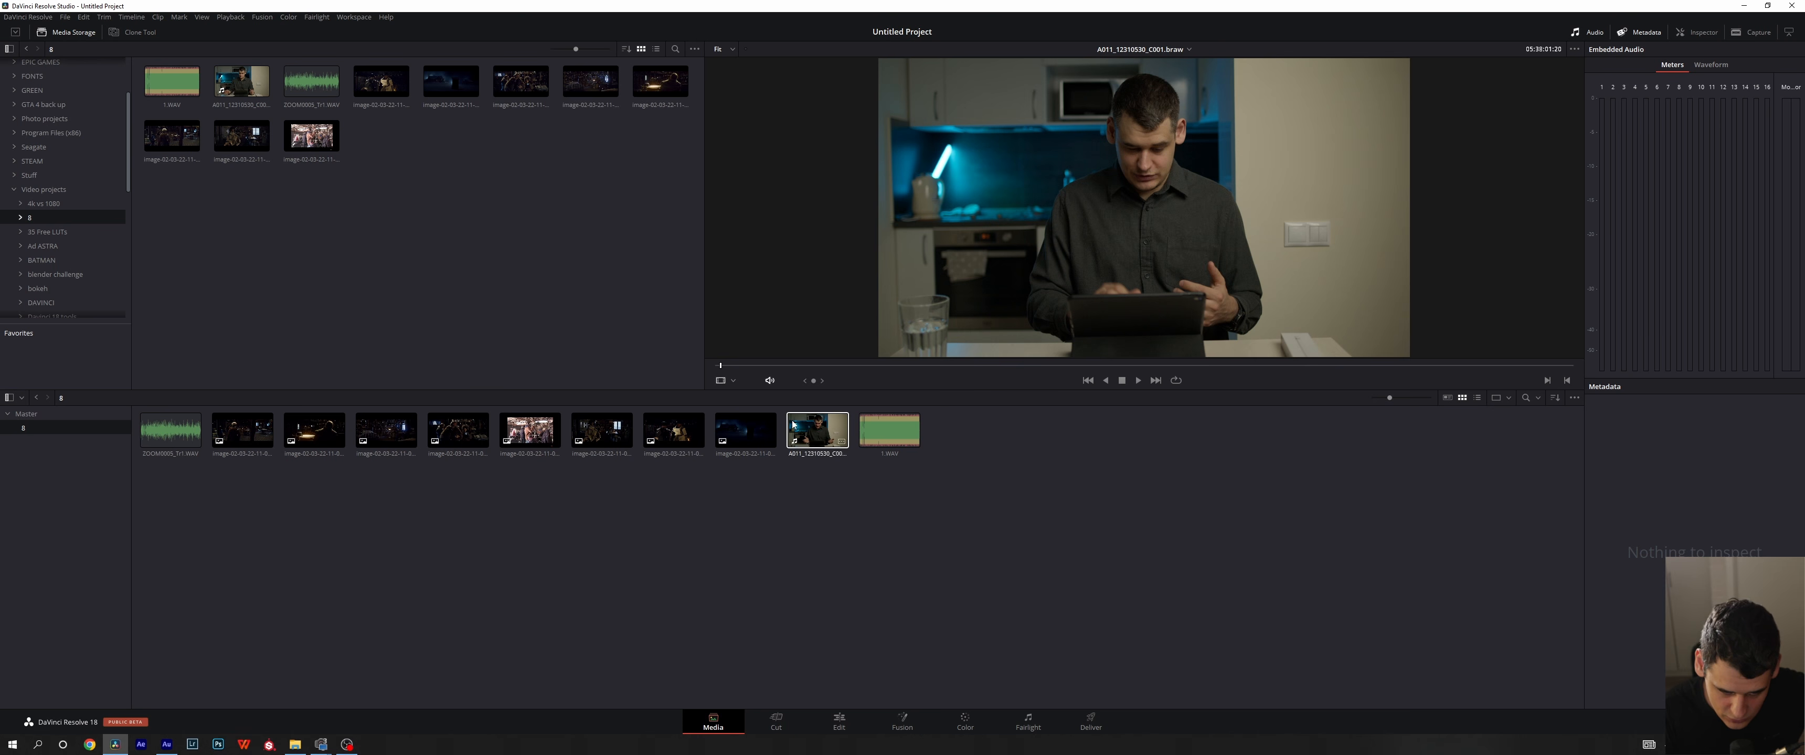
- Open Relink Selected Clips for A011_12310530_C001.braw, browse the source folders under Video projects and cancel the folder selection
left_click(876, 447)
left_click(811, 440)
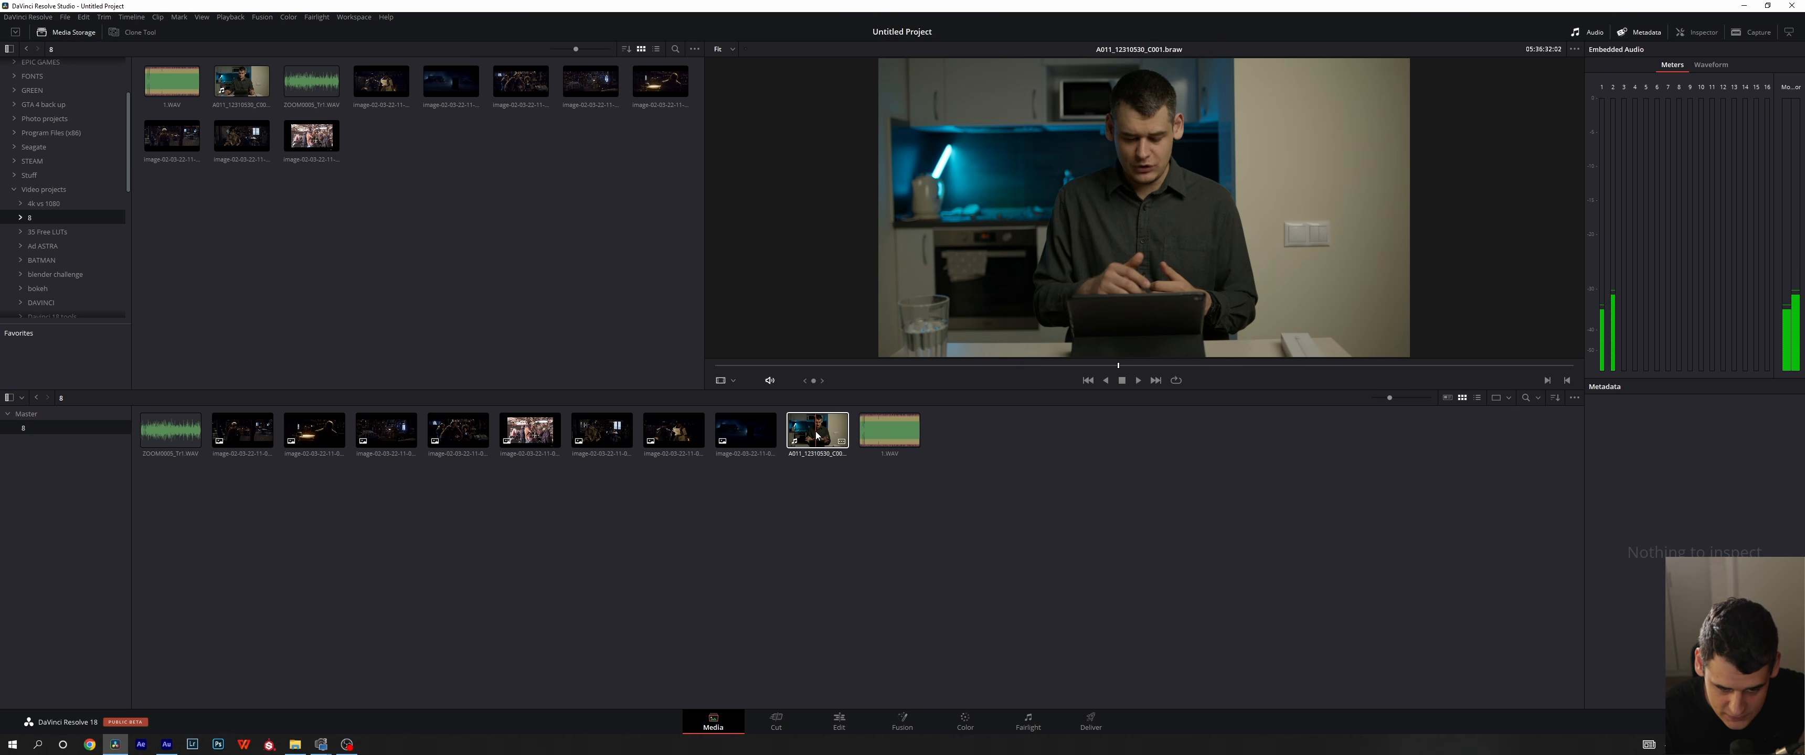
right_click(811, 440)
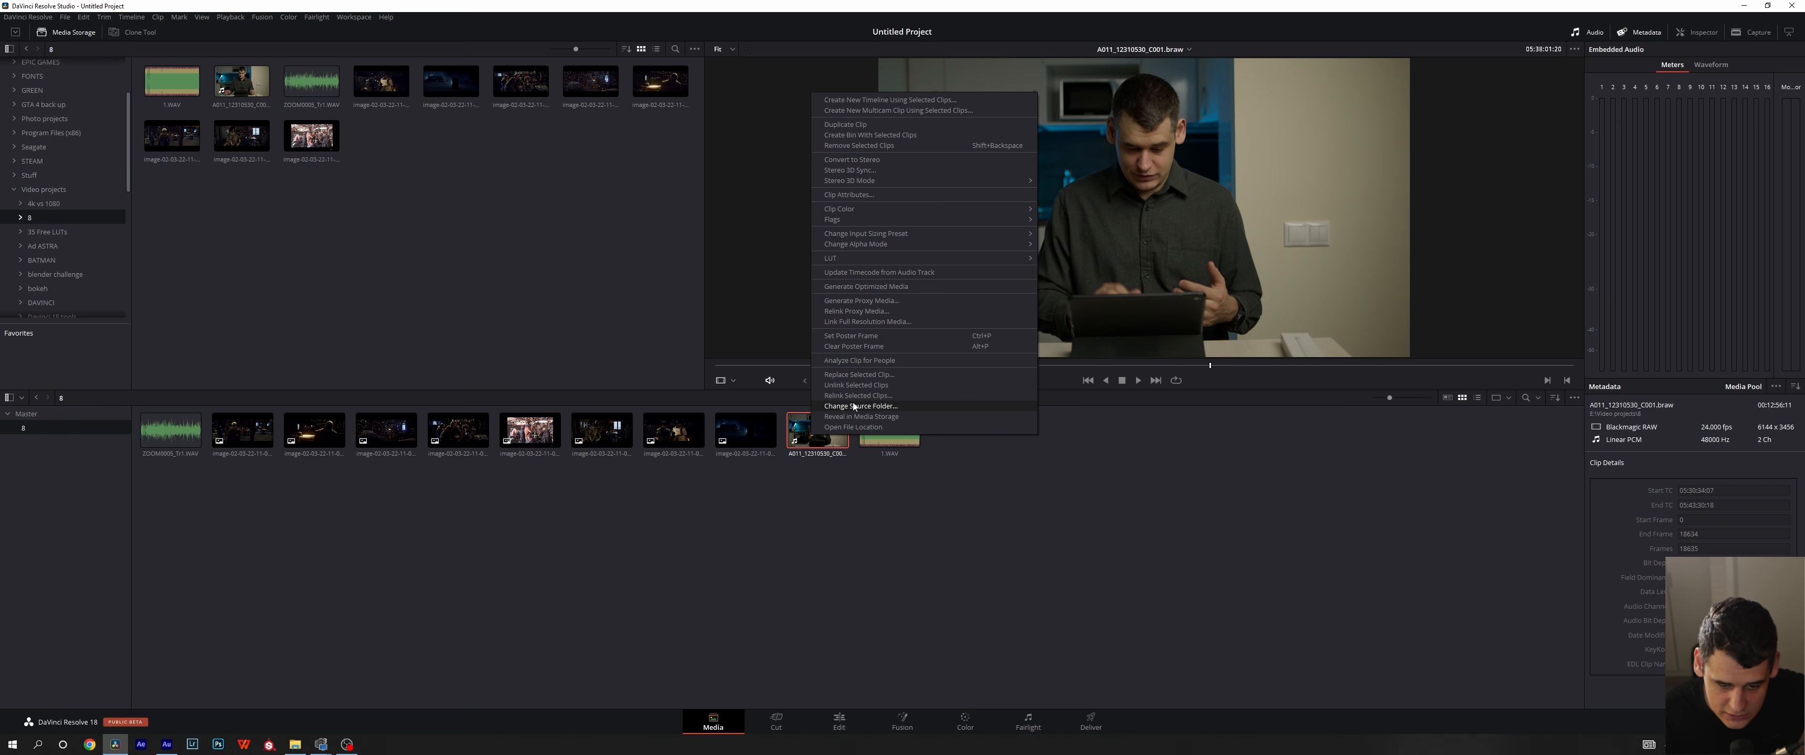
left_click(887, 399)
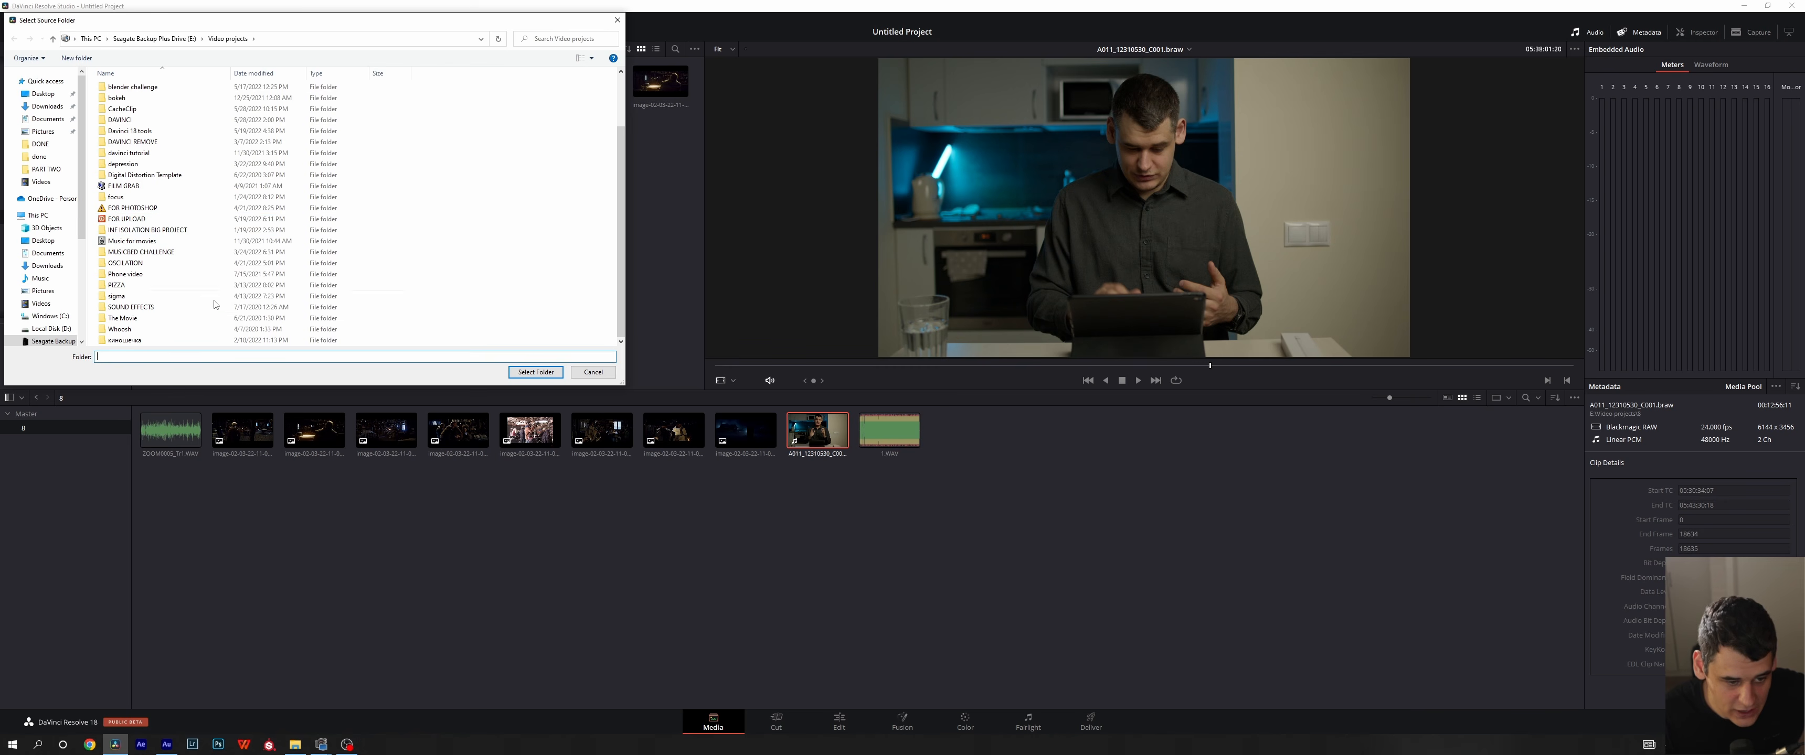
scroll(207, 280, "up", 2)
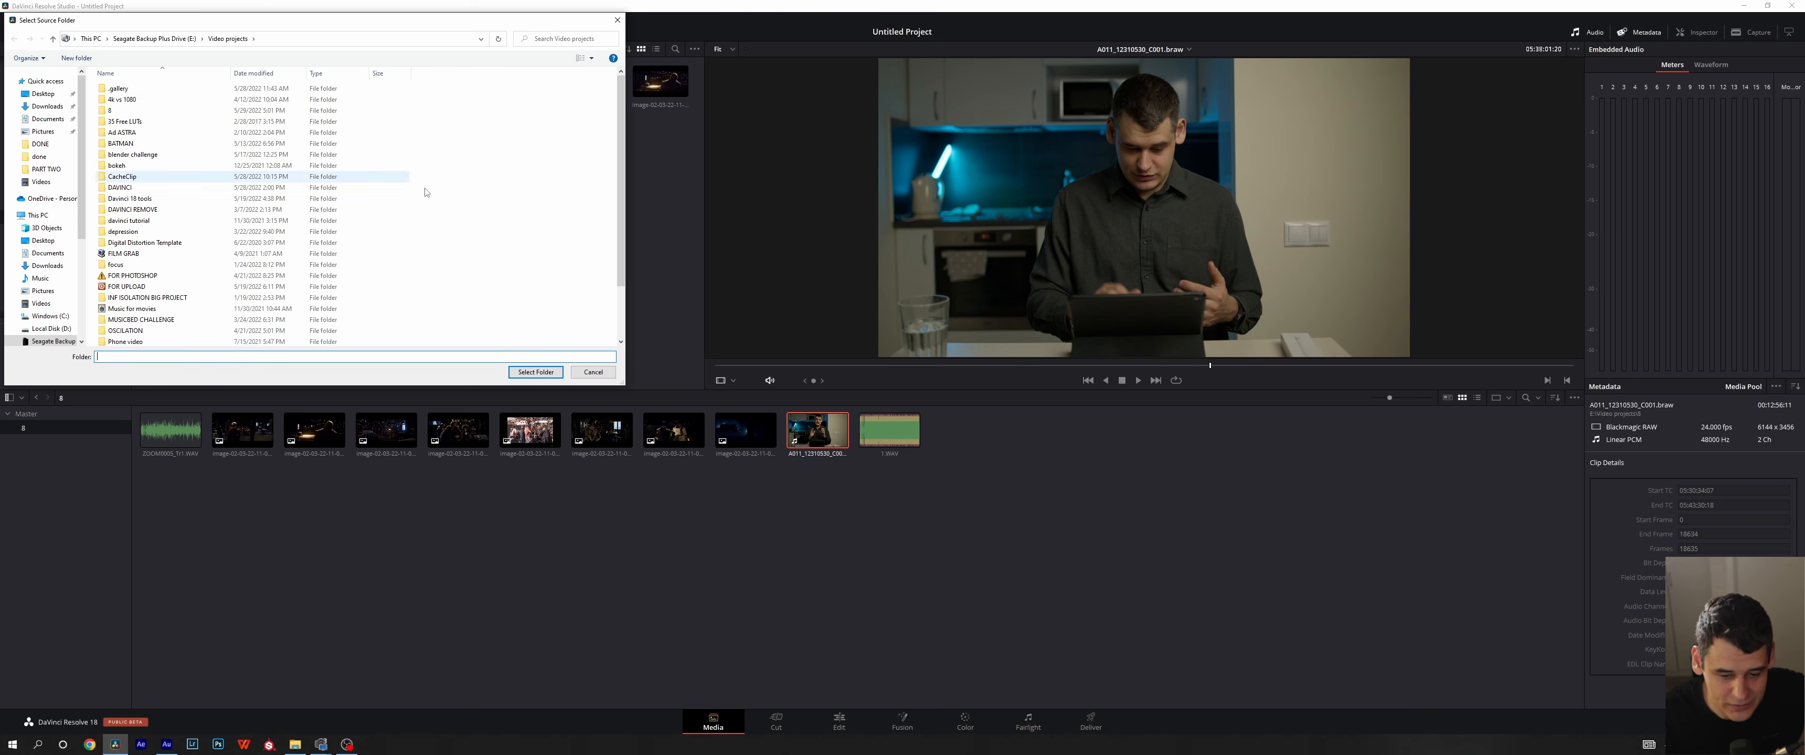
left_click(592, 372)
- Open Relink Clips for Selected Bin on the bin under Master, browse the source folders in Video projects and cancel the folder selection
right_click(76, 434)
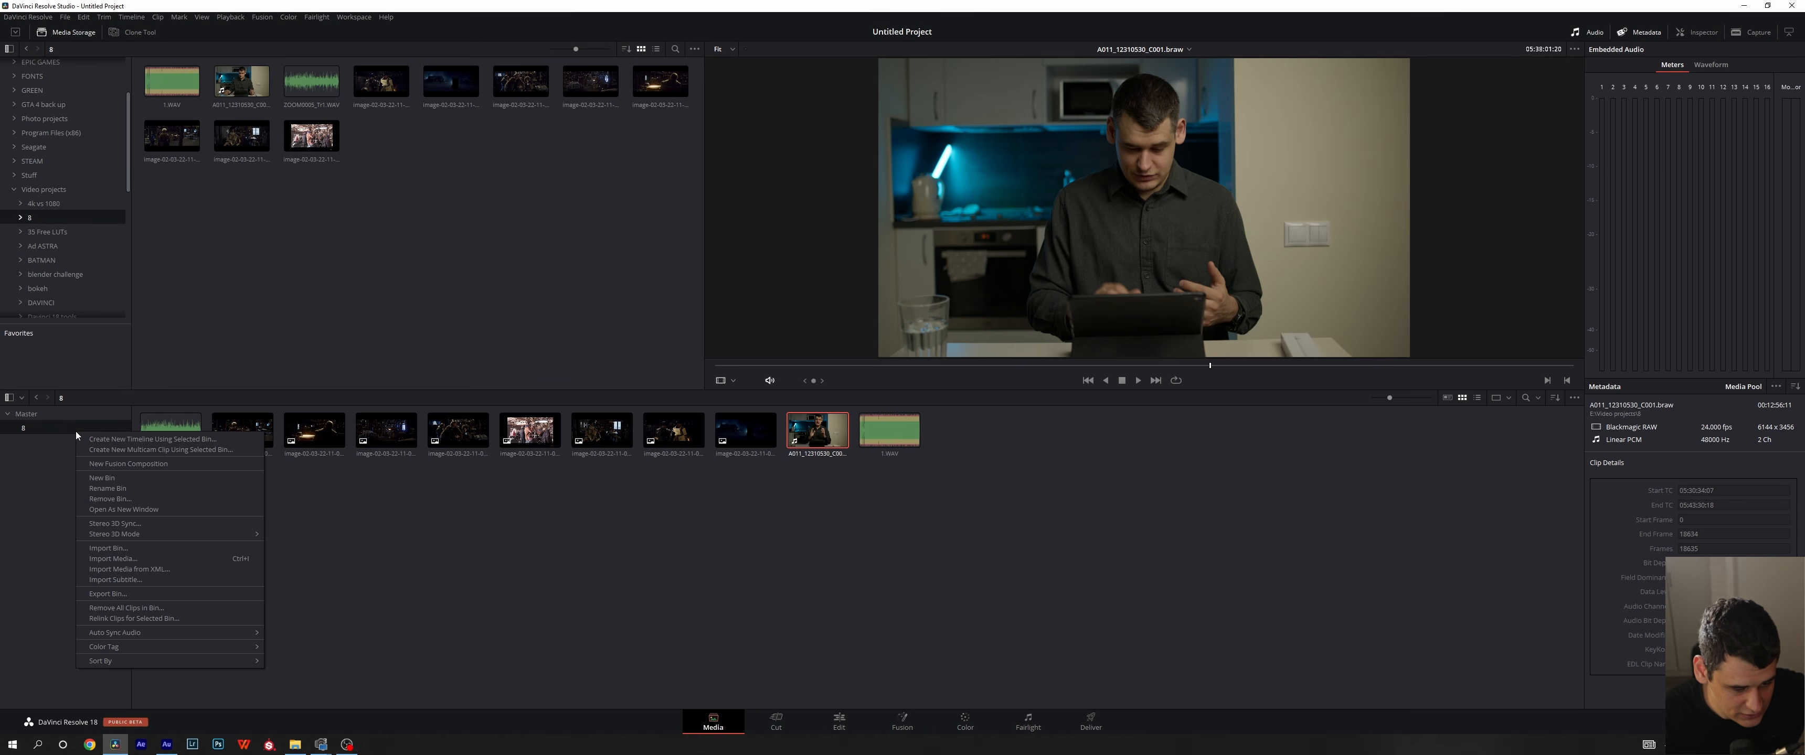
left_click(71, 446)
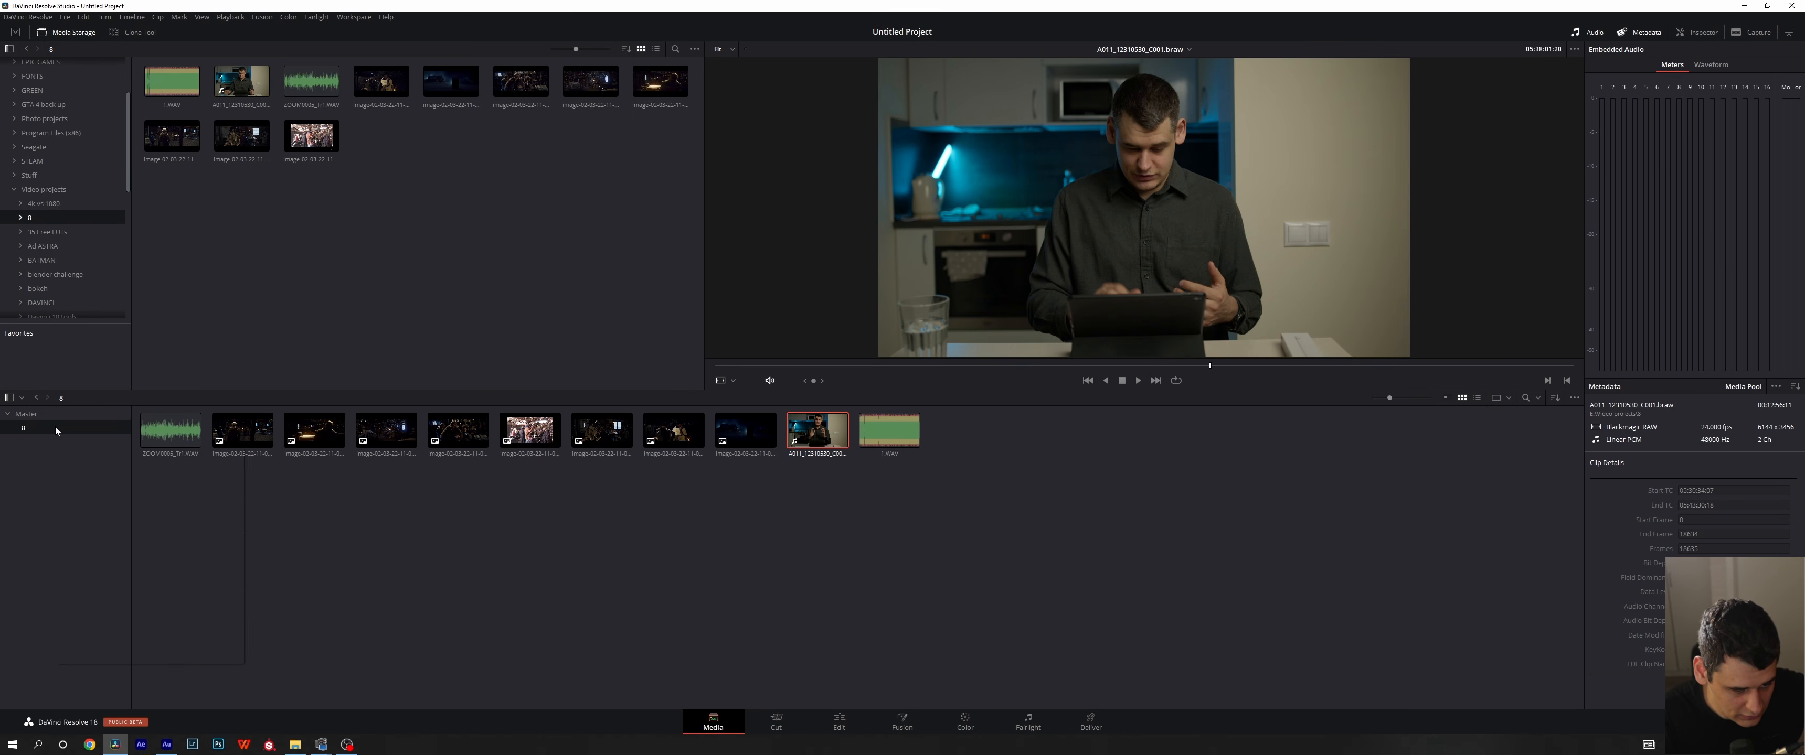
right_click(61, 435)
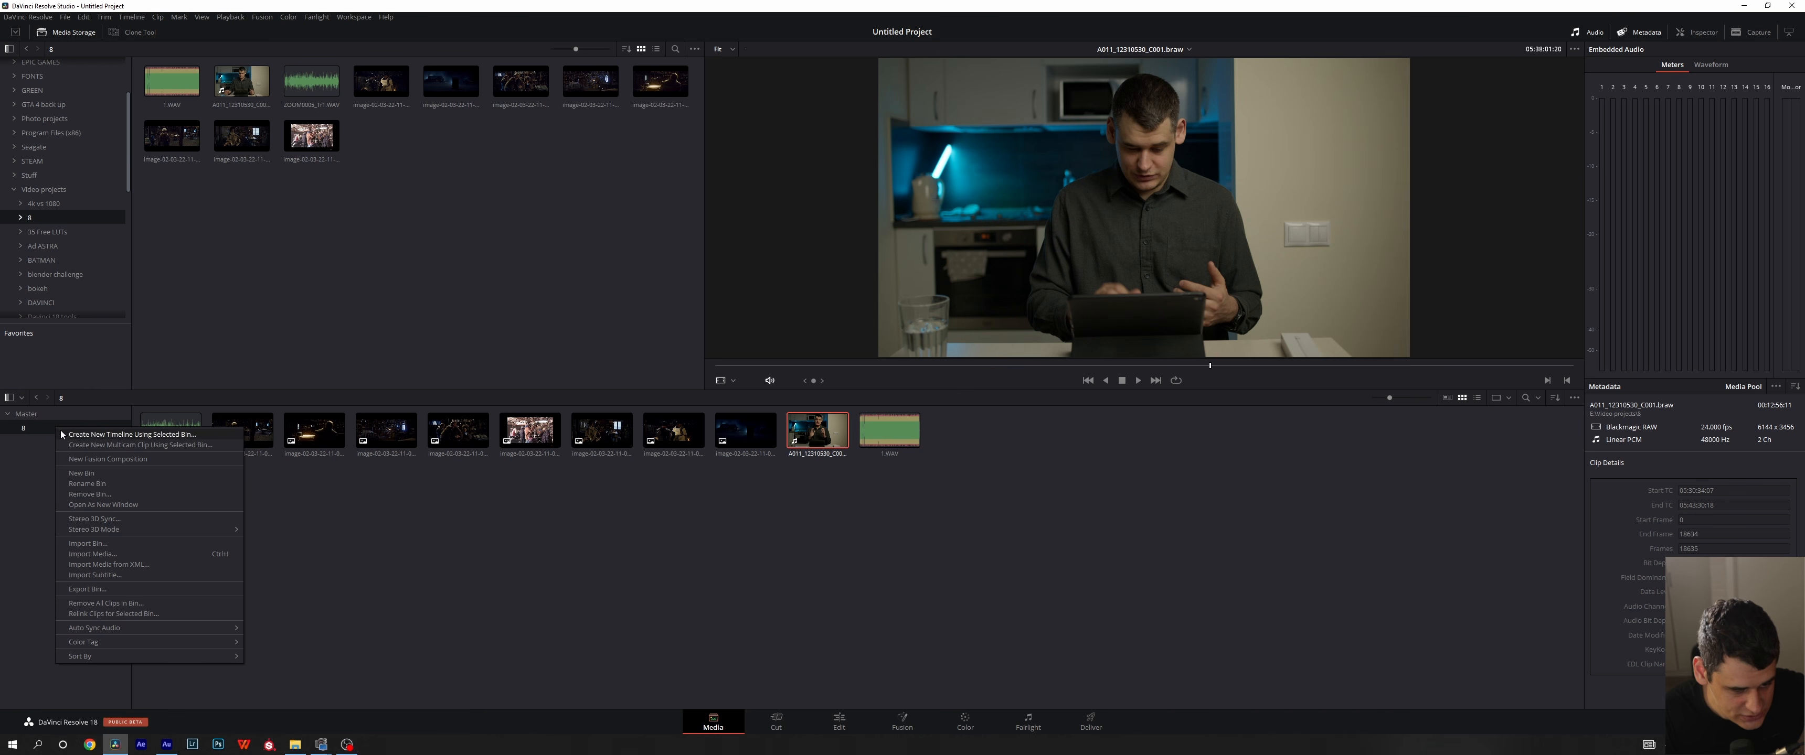
left_click(100, 617)
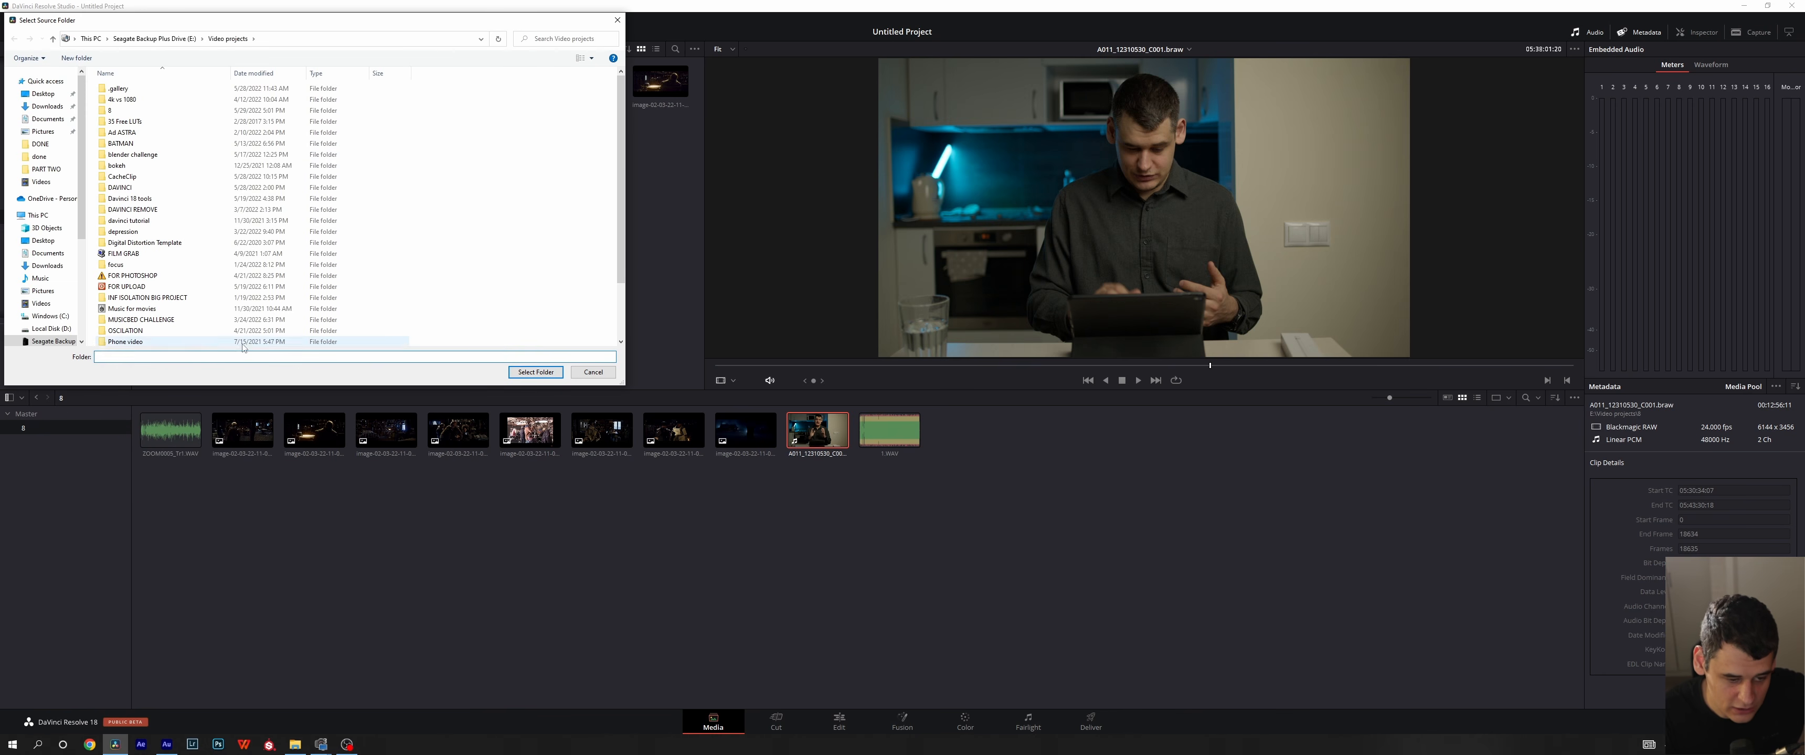
scroll(176, 315, "down", 2)
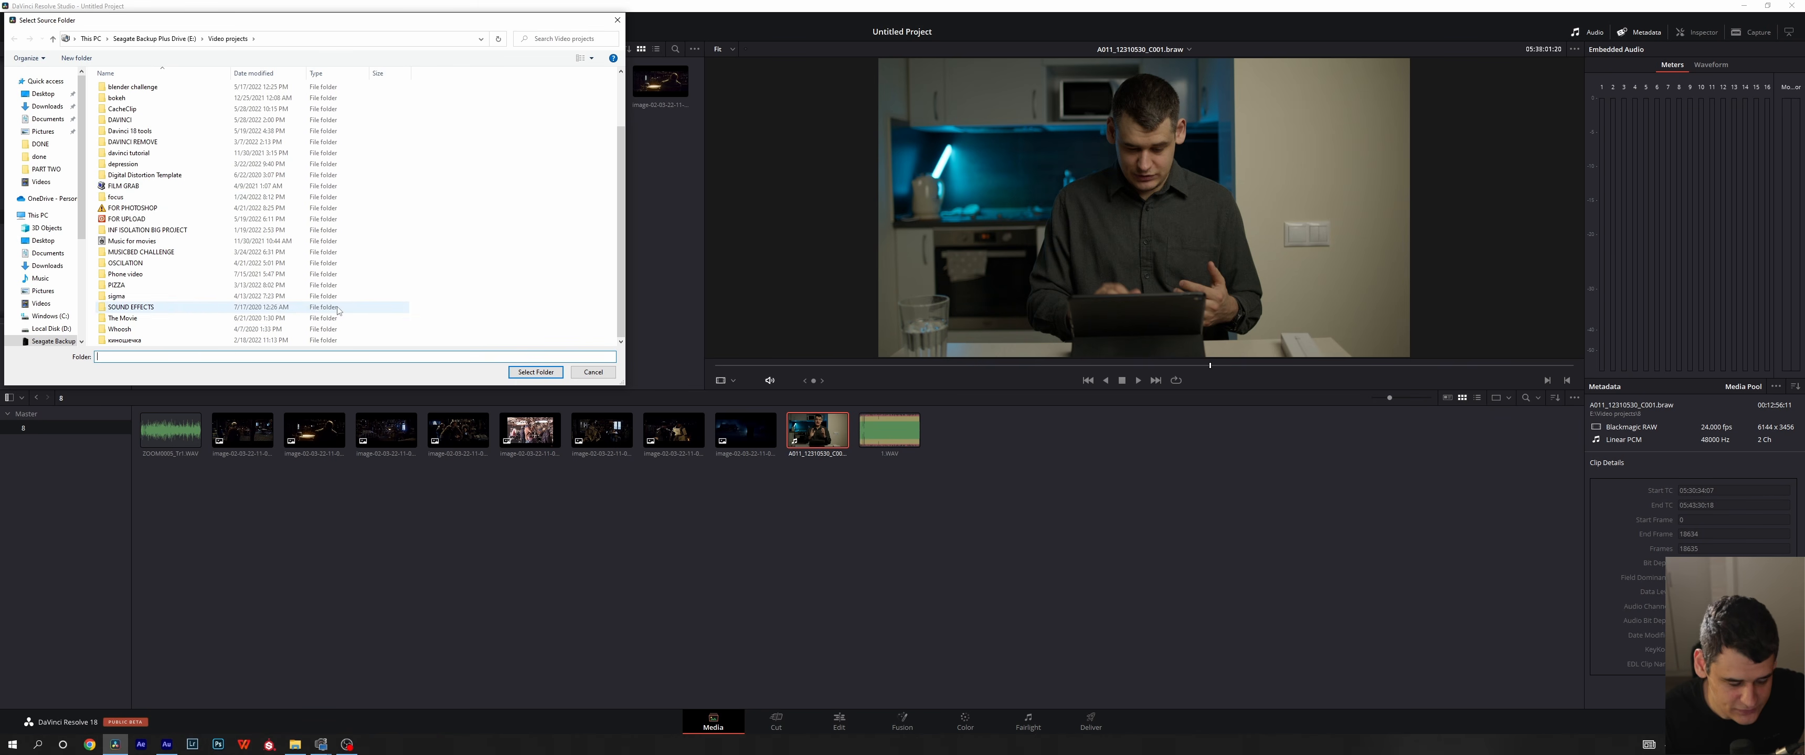
left_click(593, 372)
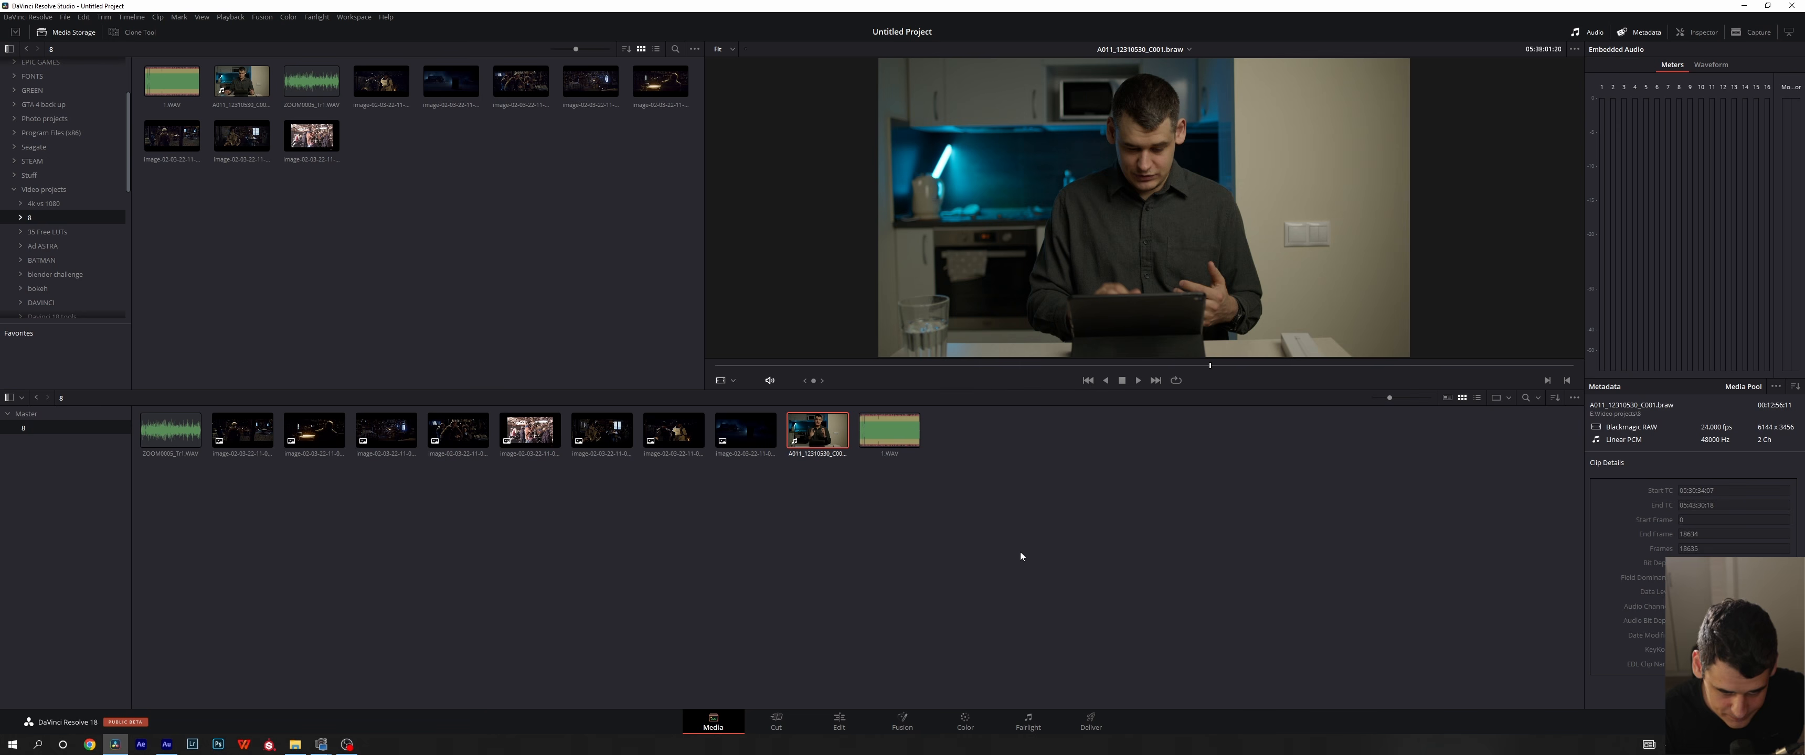
- Check the actions available for all media pool clips together, including Change Source Folder, and view the Edit page before returning to Media
left_click_drag(1019, 555, 131, 407)
right_click(243, 434)
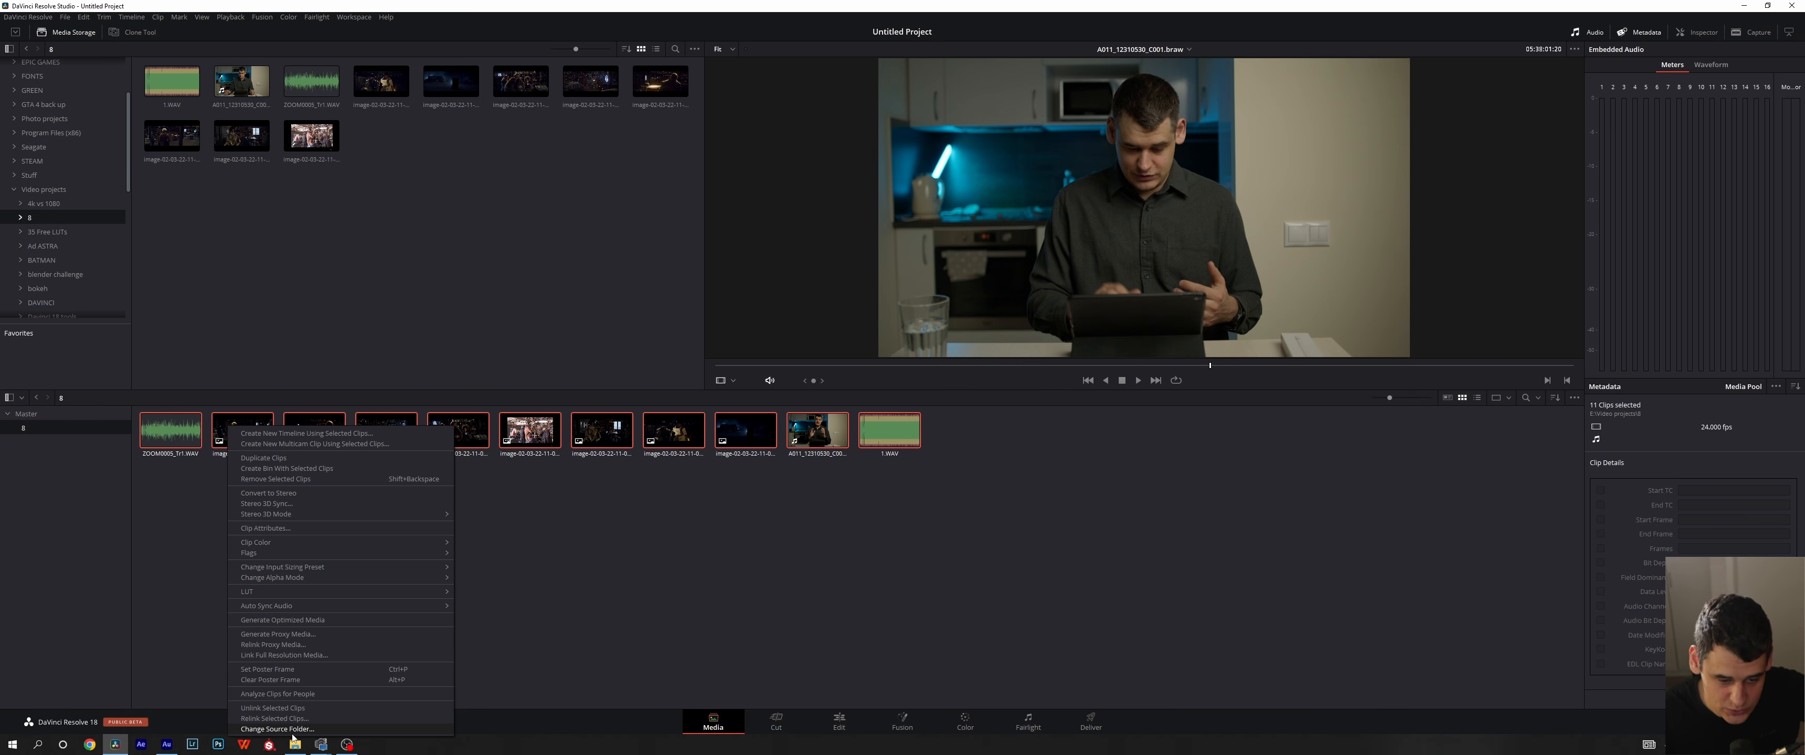
left_click(570, 621)
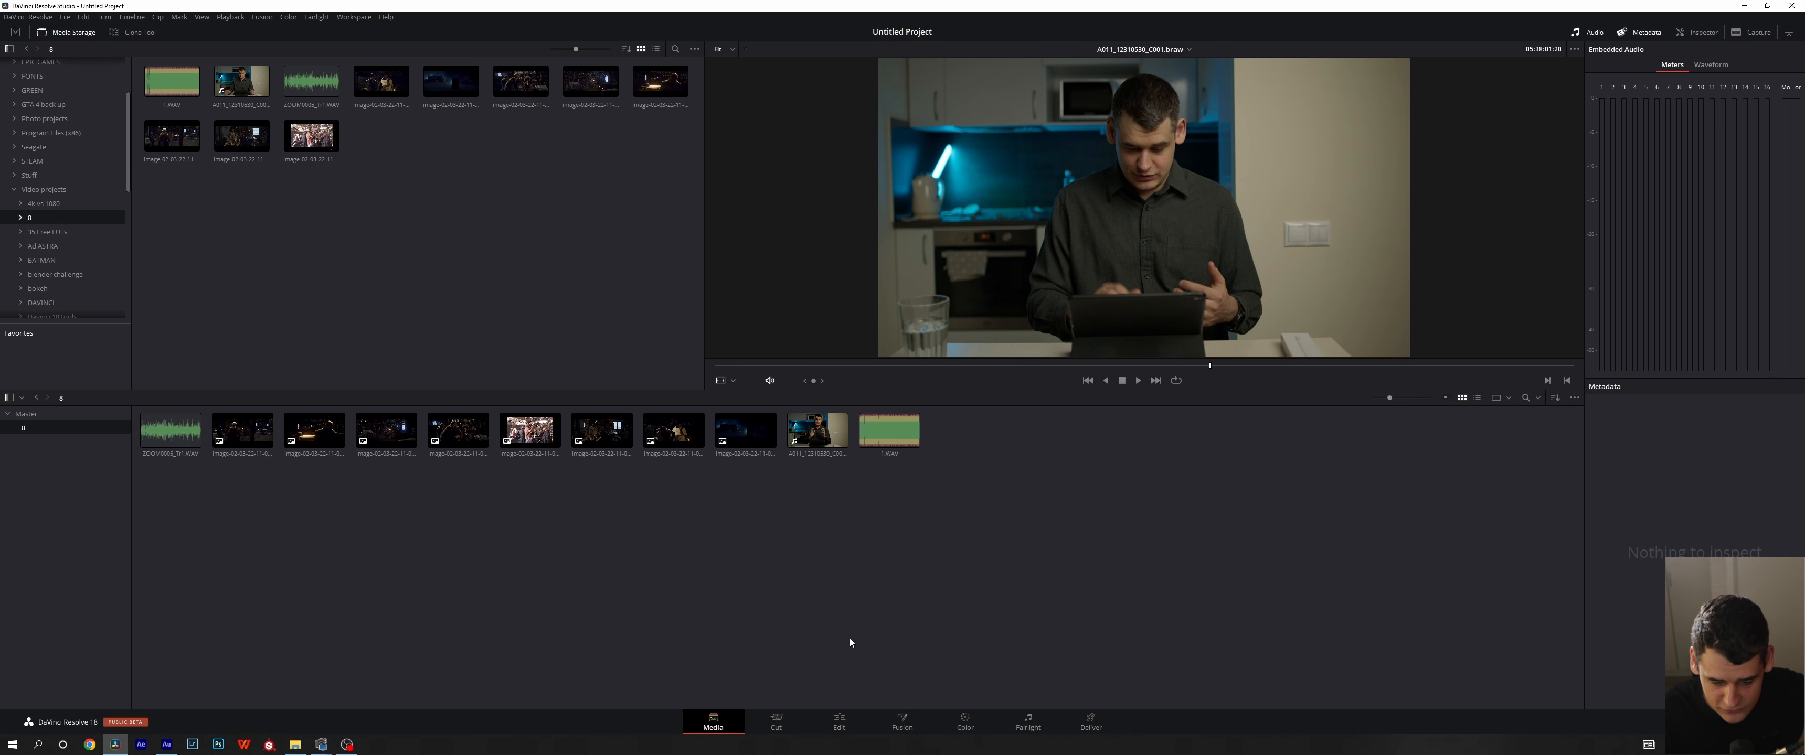
left_click(817, 732)
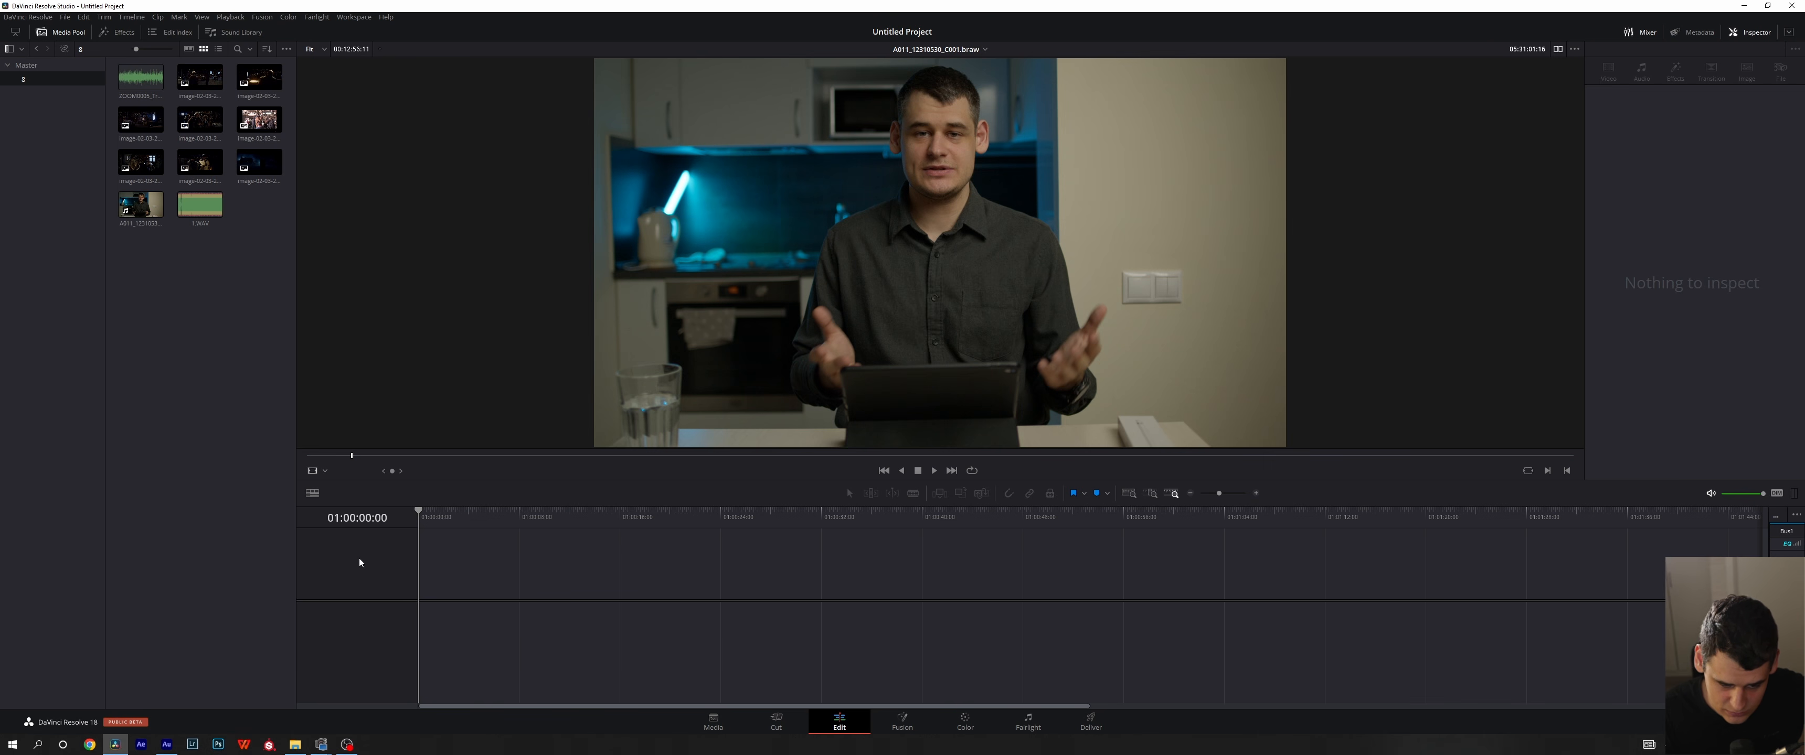
key("shift+2")
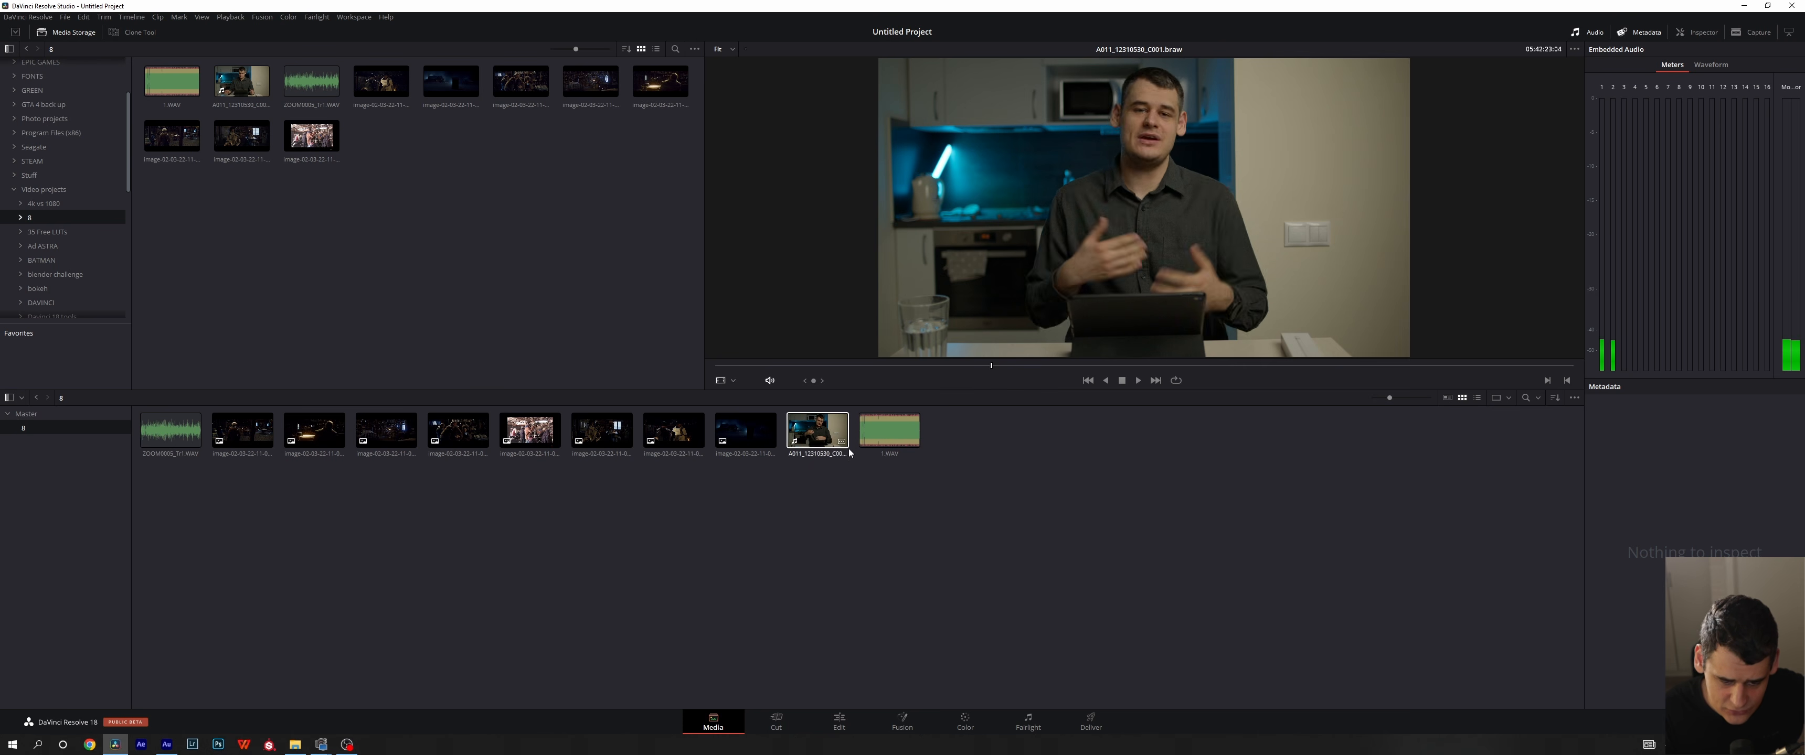
- Examine the Clip Attributes of 1.WAV, including its audio format options, and cancel without applying a change
right_click(810, 423)
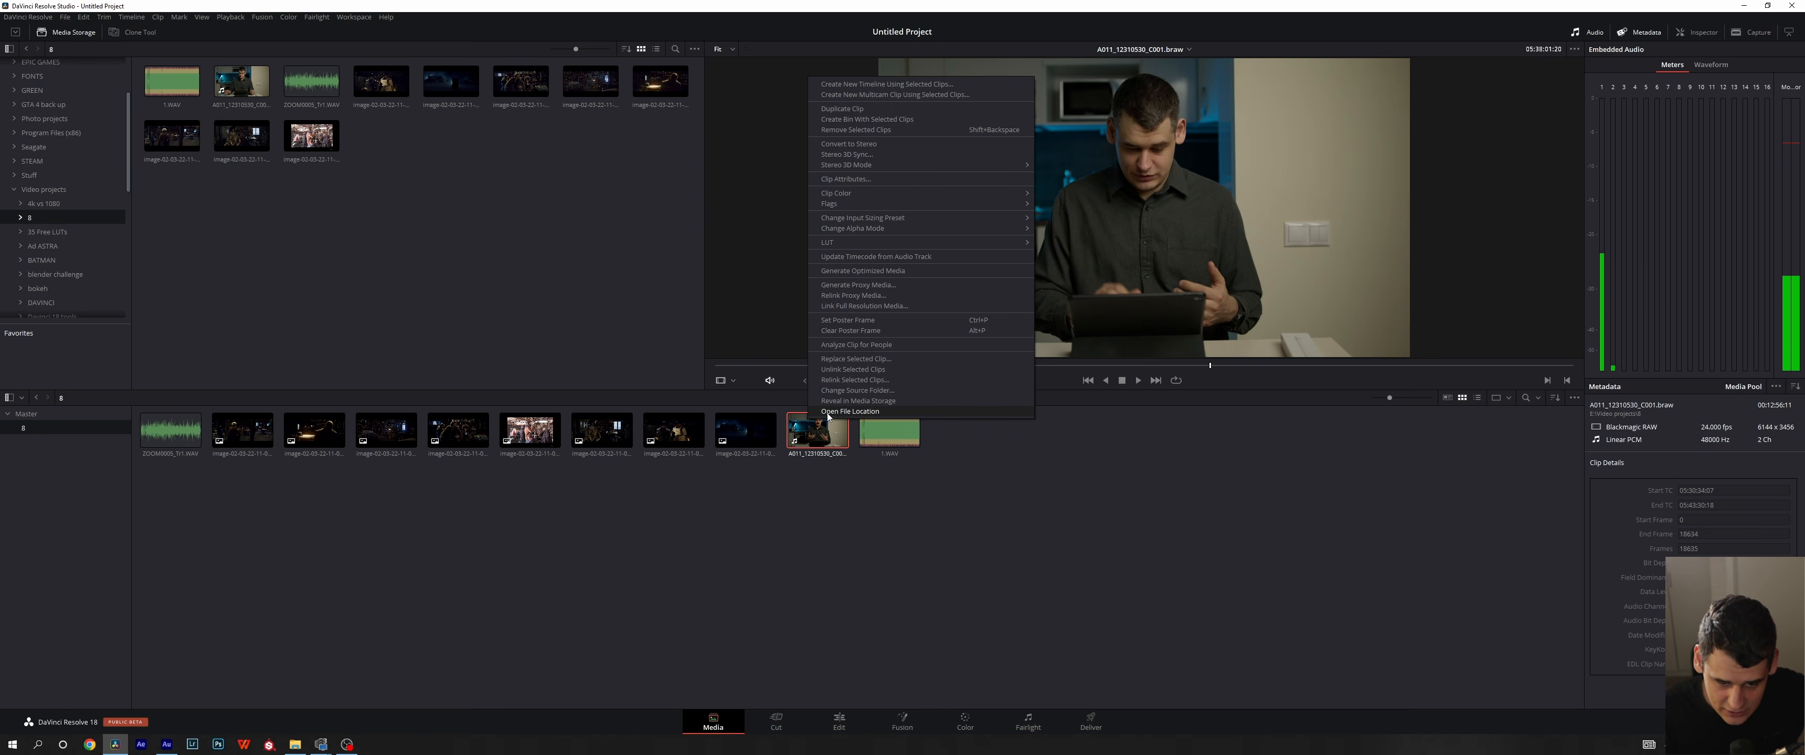
right_click(873, 434)
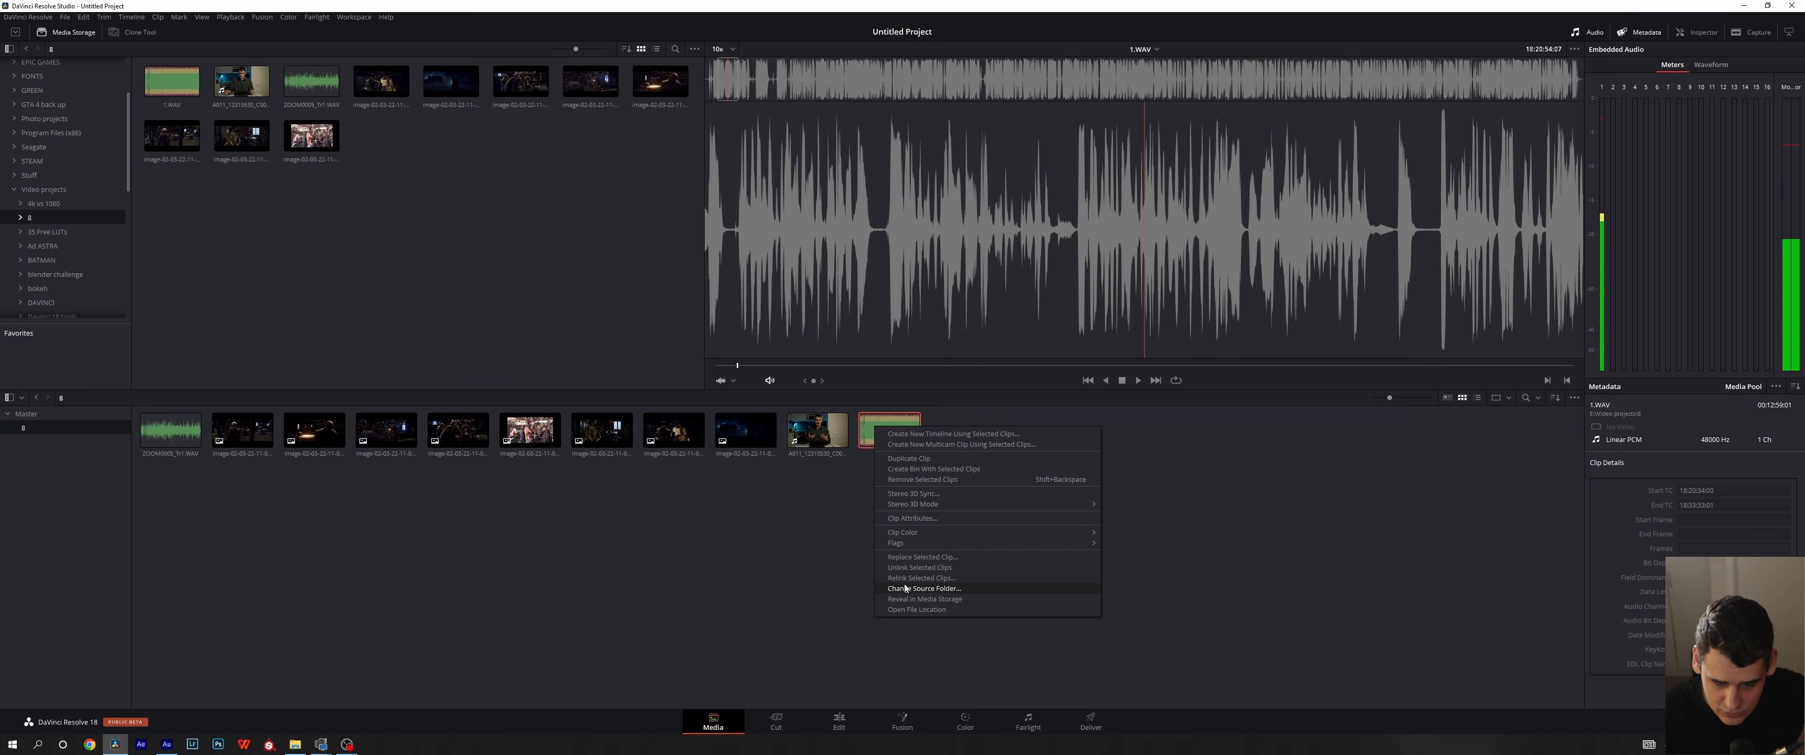
left_click(912, 518)
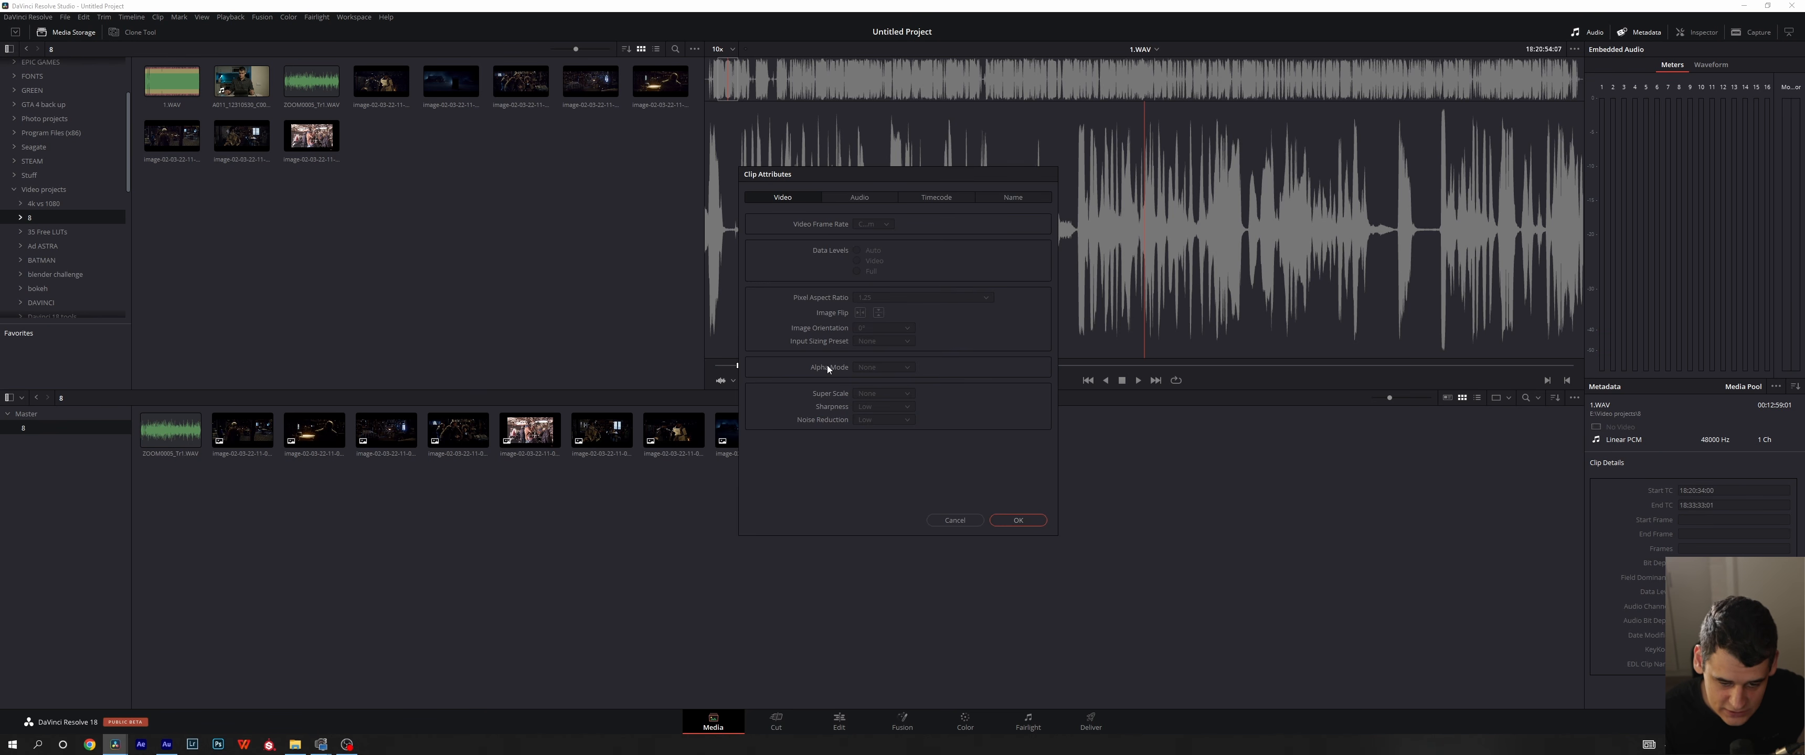
left_click(836, 200)
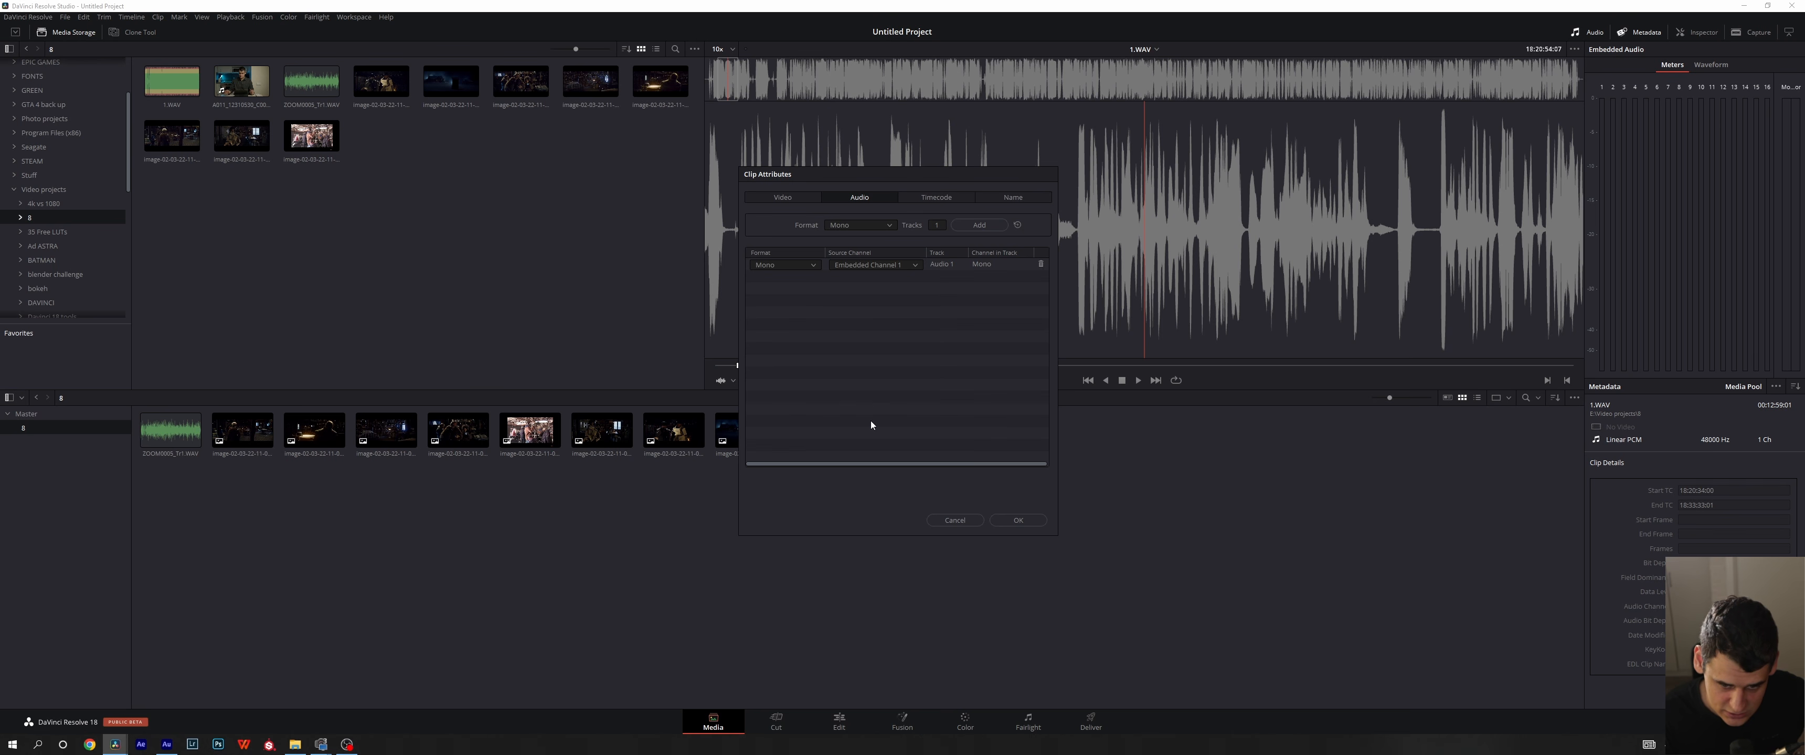
left_click(812, 266)
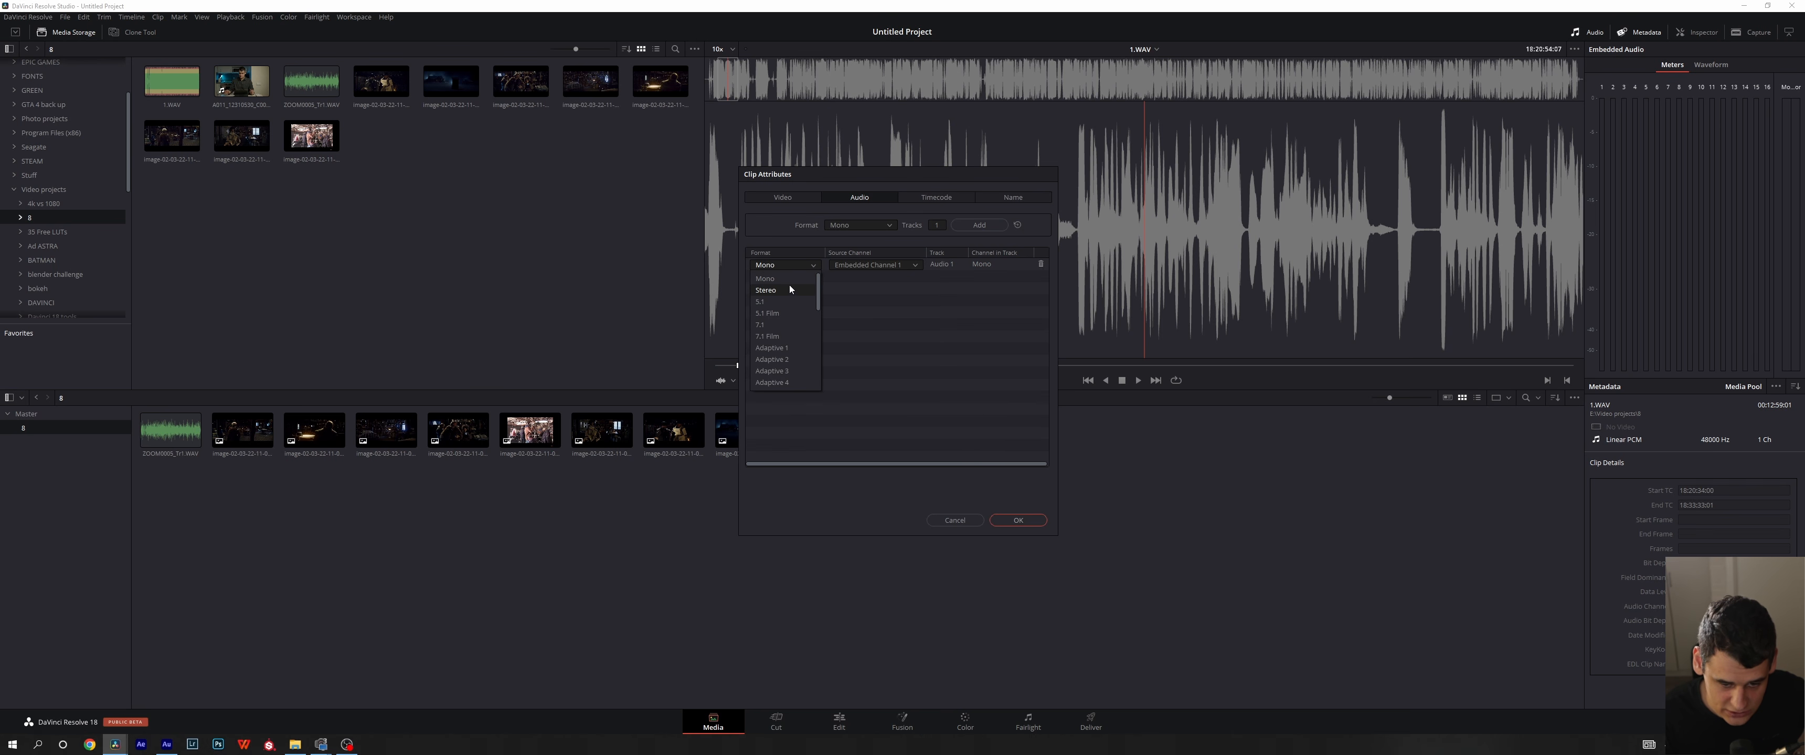
left_click(955, 520)
- Set the audio format of 1.WAV to Stereo in Clip Attributes, with Embedded Channel 1 as the source for the right channel
right_click(898, 429)
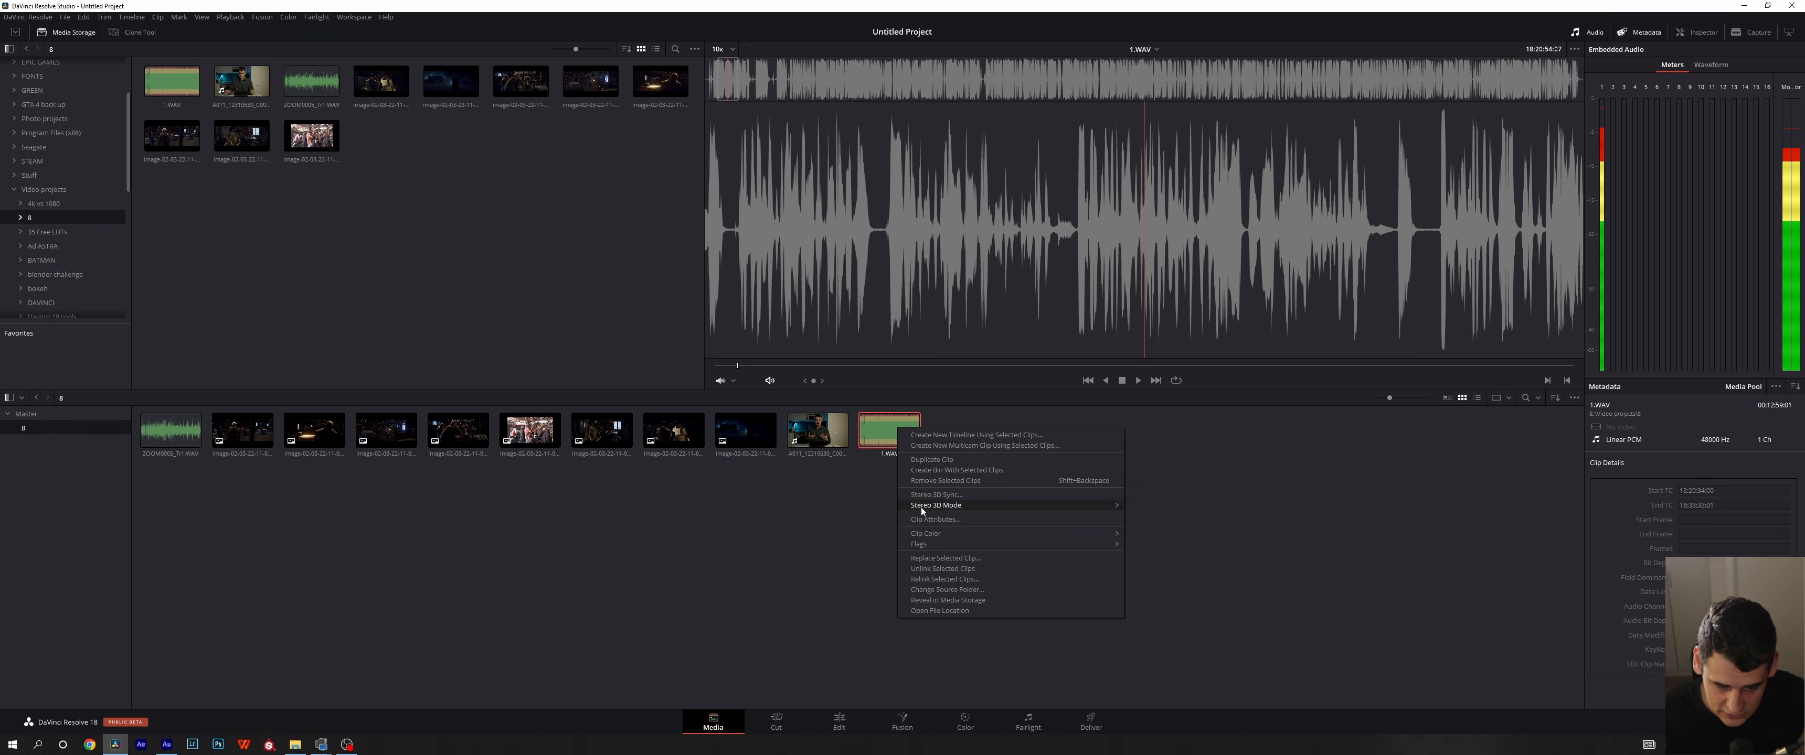
left_click(919, 521)
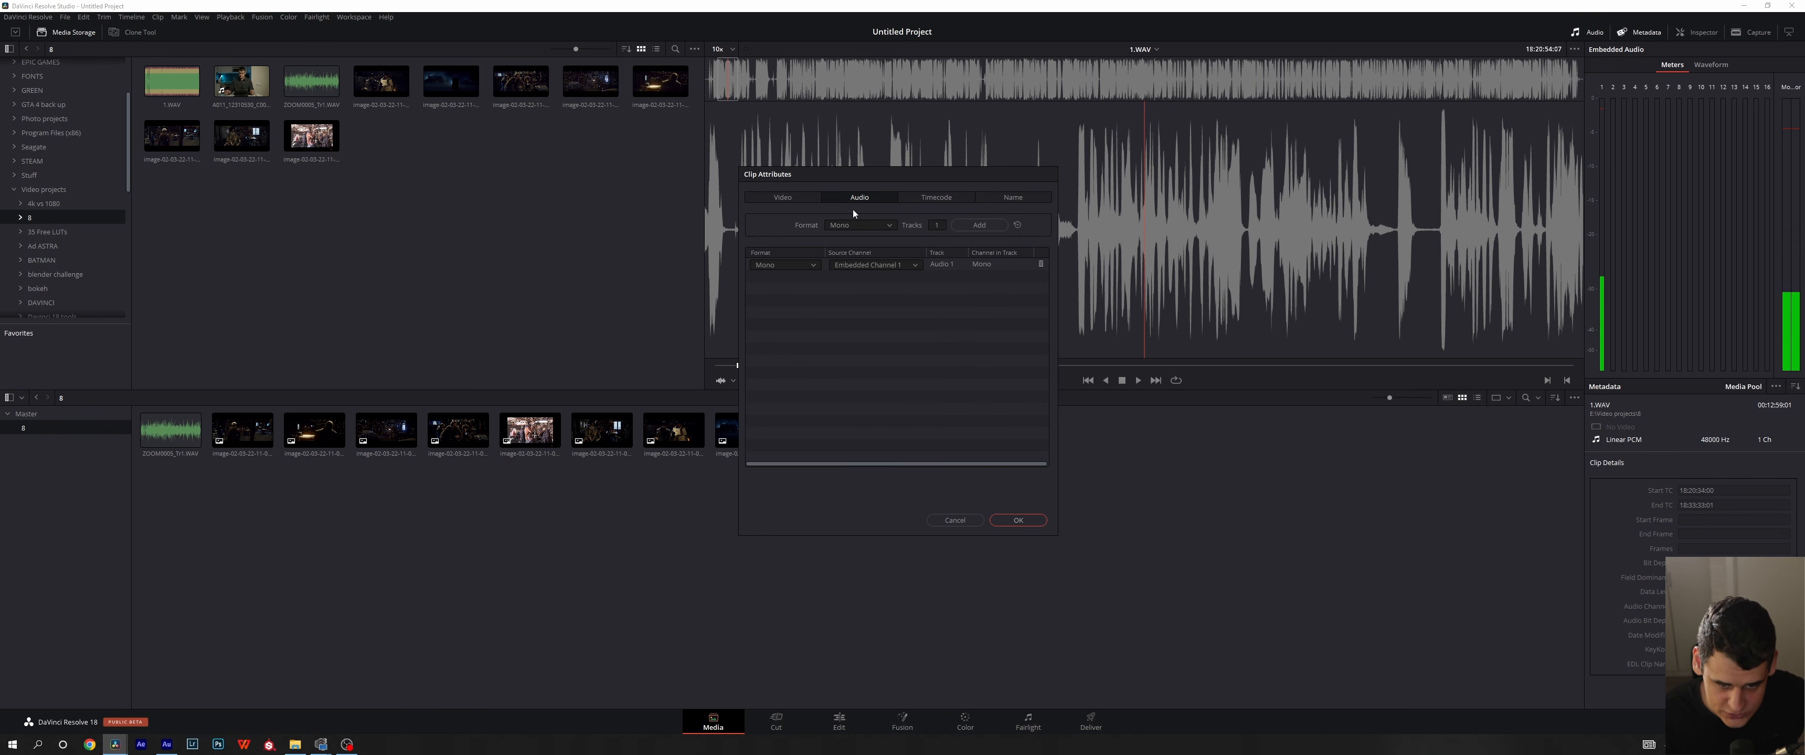
left_click(804, 263)
left_click(767, 290)
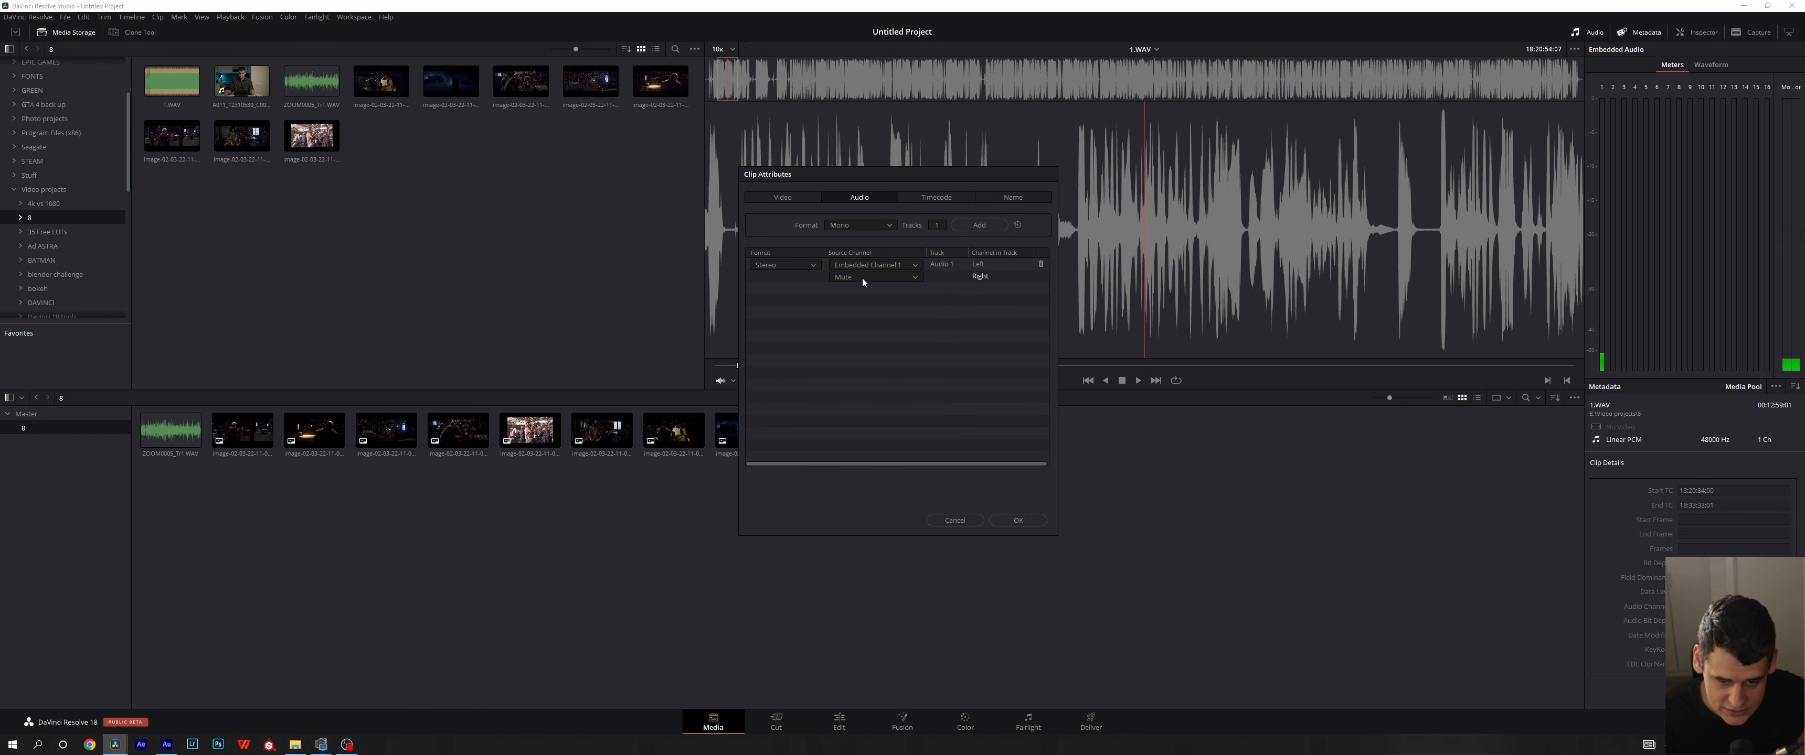
left_click(862, 277)
left_click(868, 303)
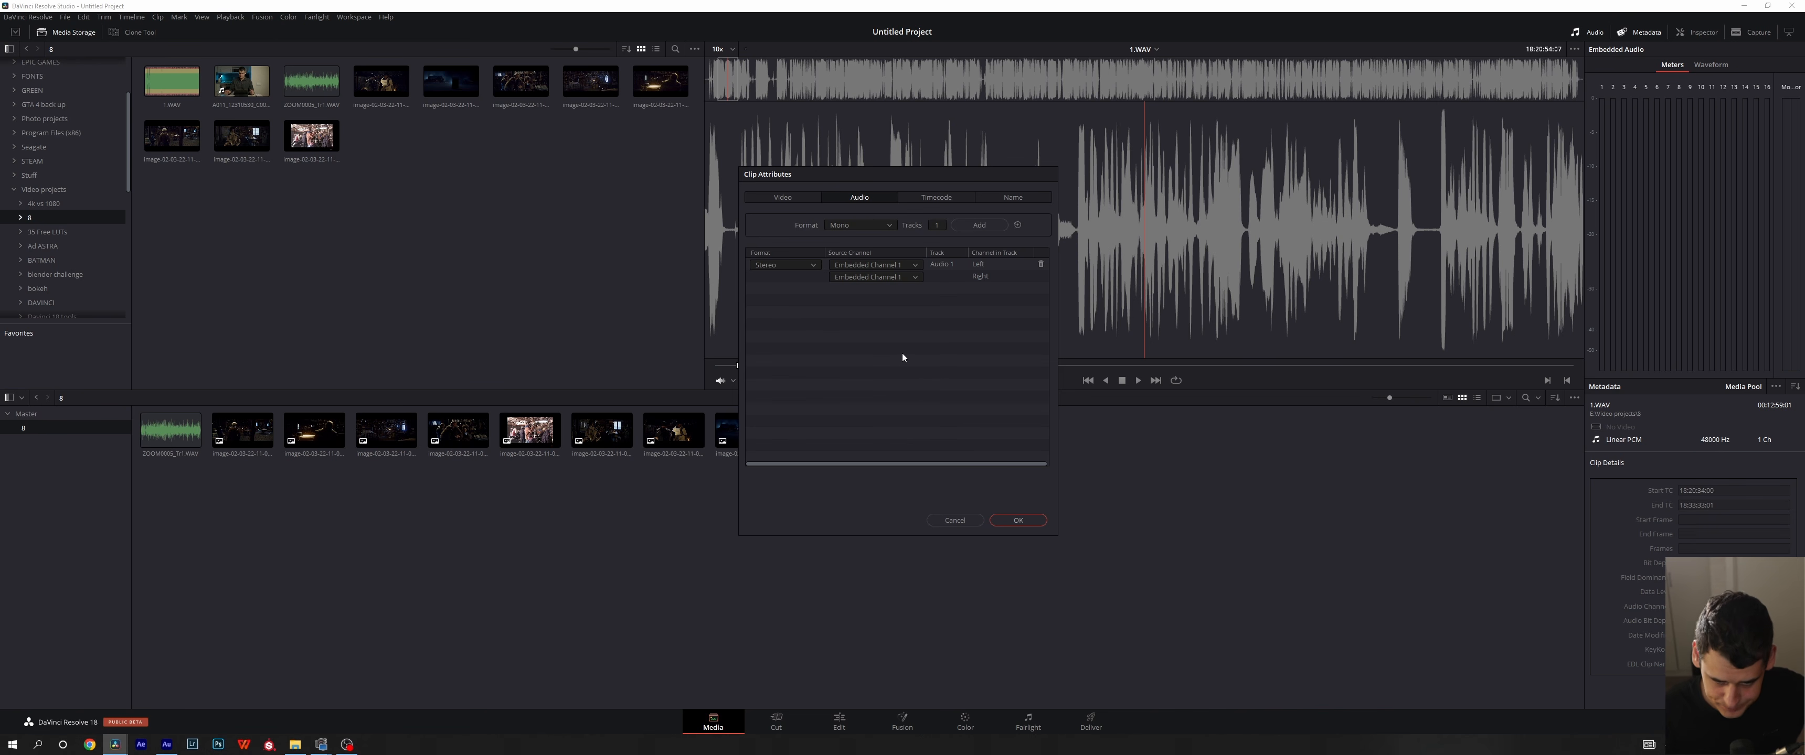
left_click(1017, 521)
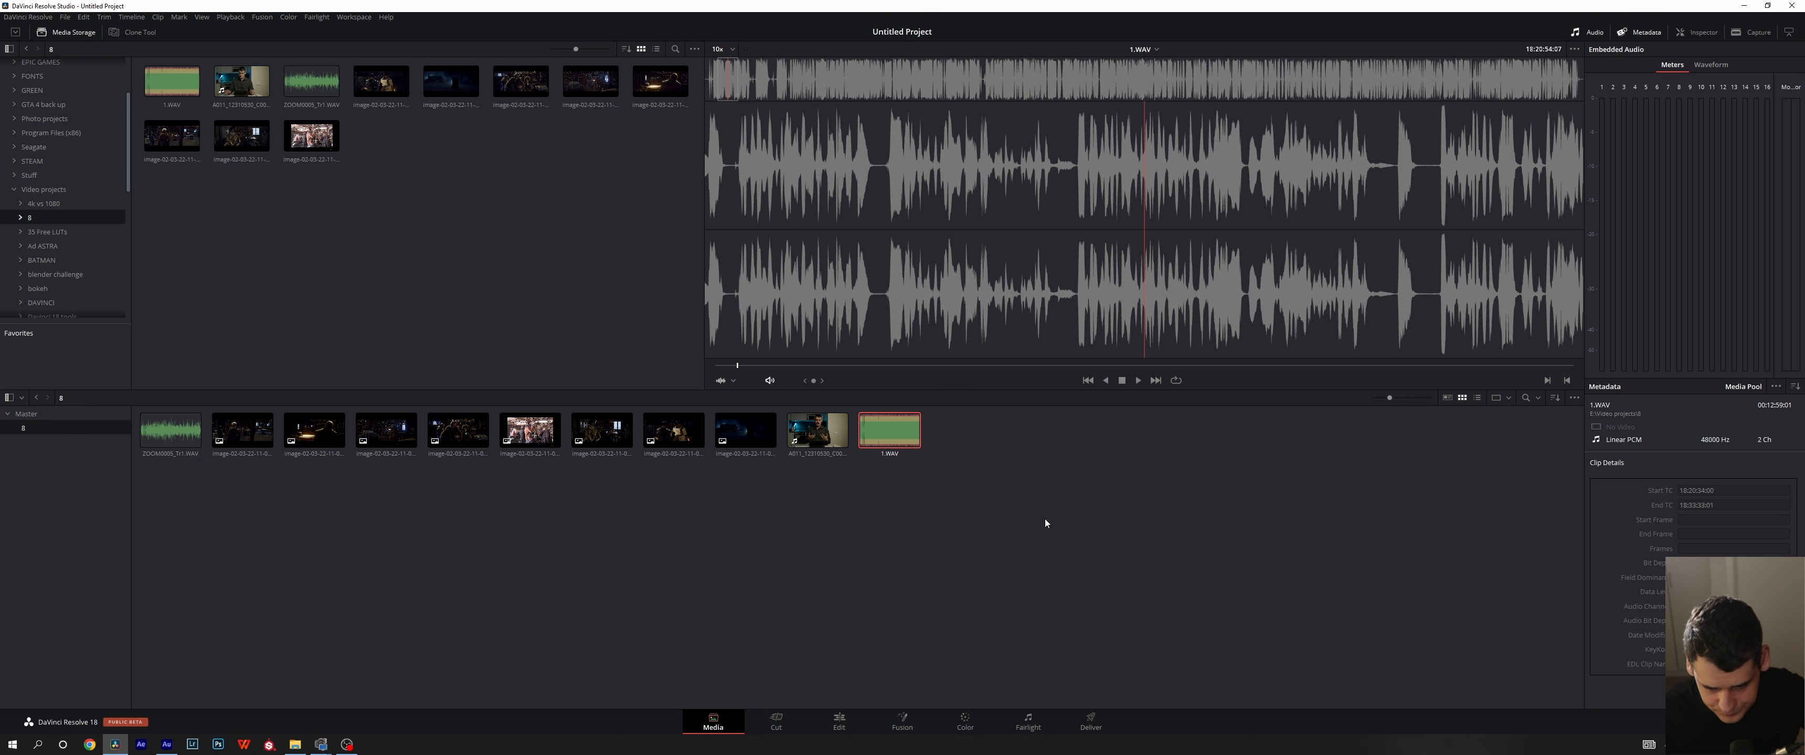
- Examine the video frame rate and Super Scale options in the Clip Attributes of A011_12310530_C001.braw and cancel without changes
left_click(824, 452)
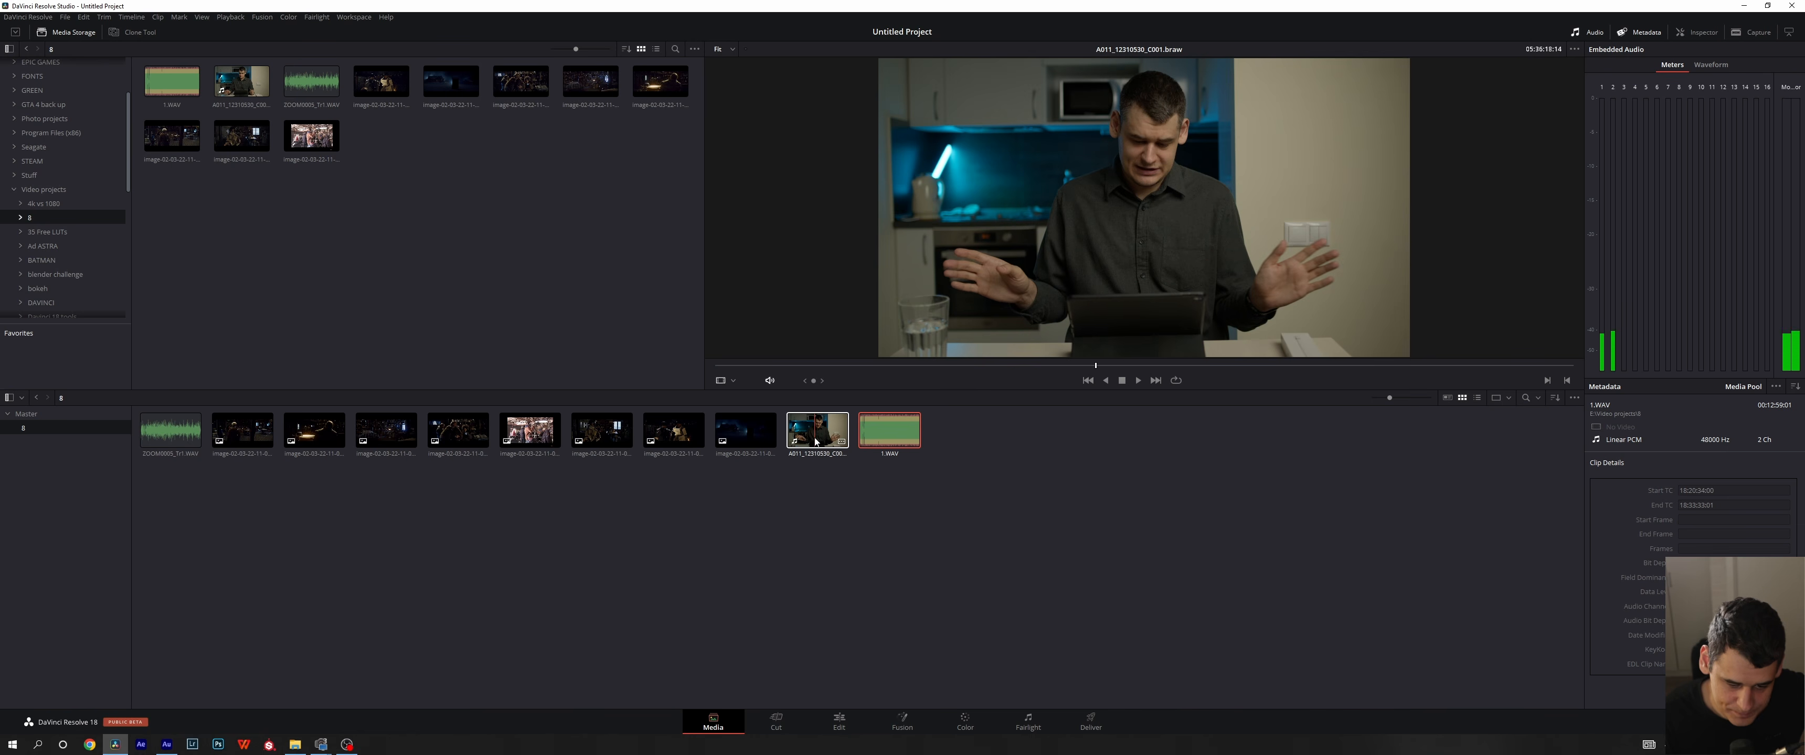
right_click(813, 438)
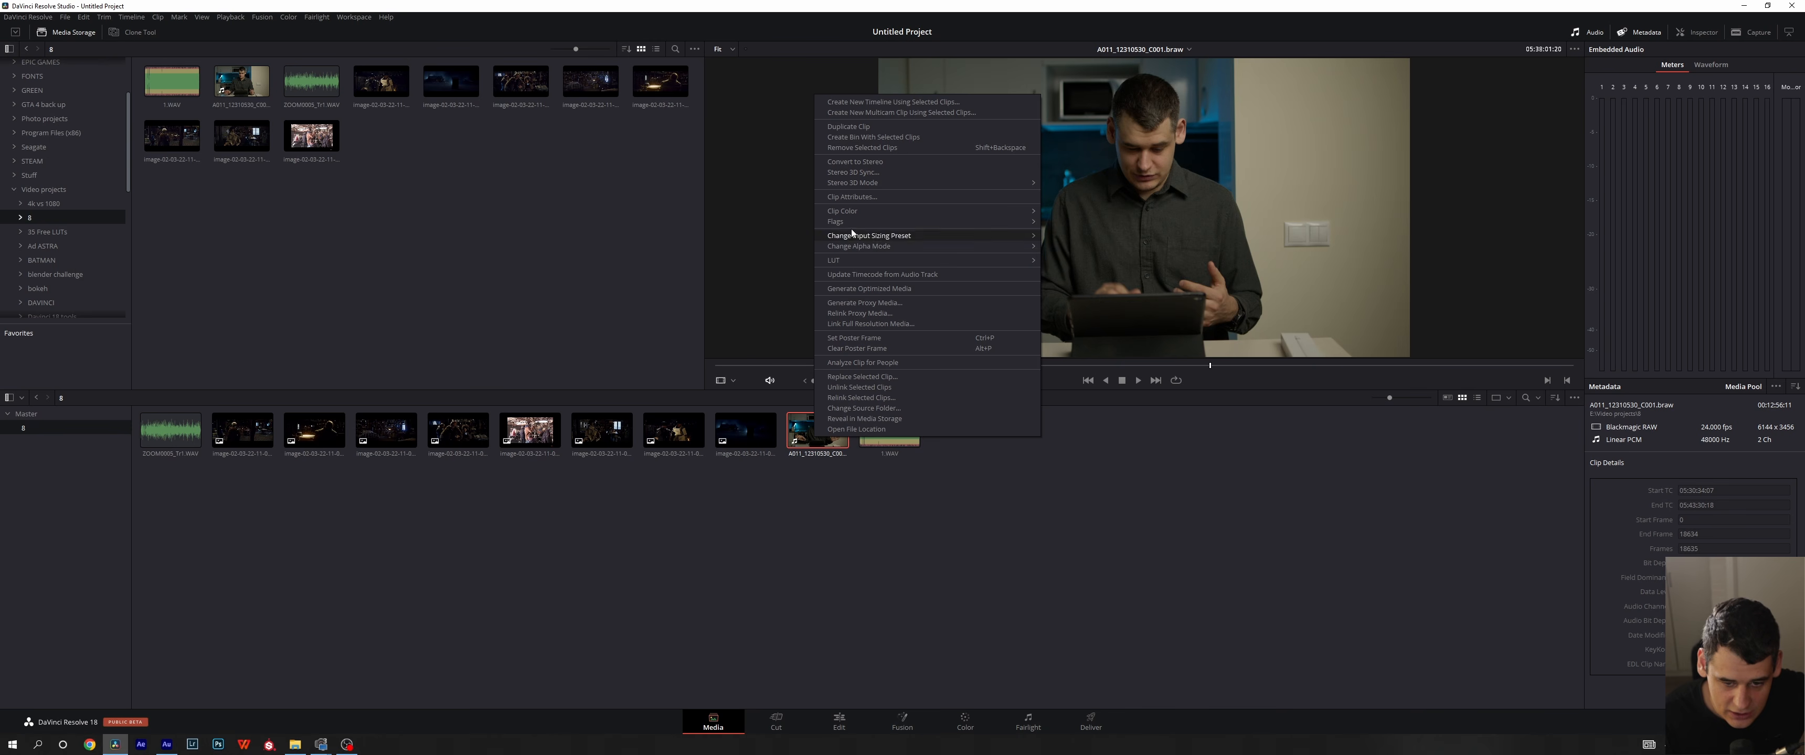
left_click(852, 198)
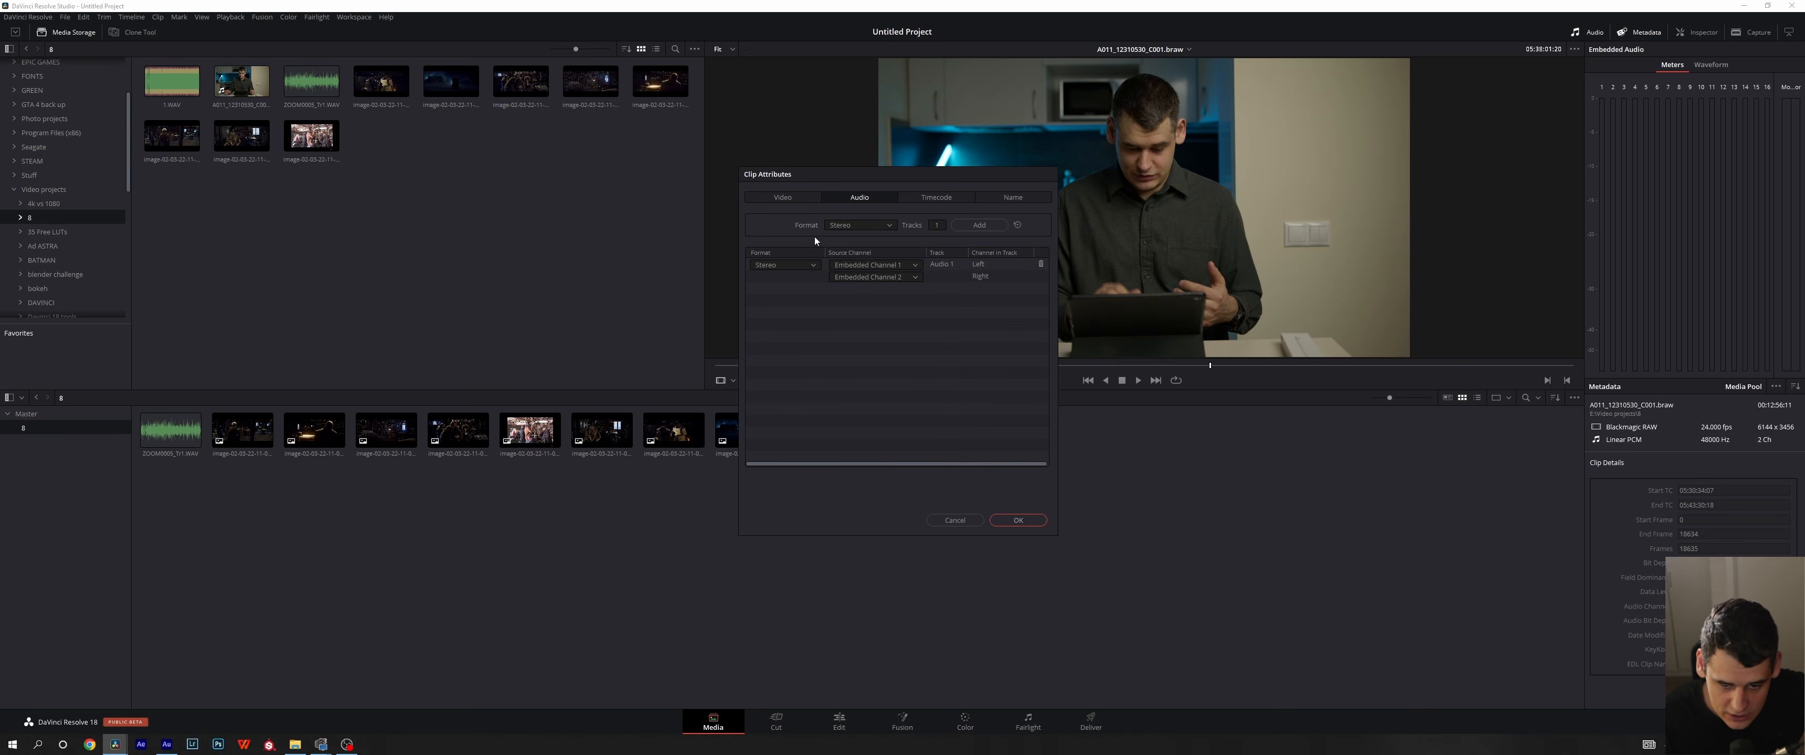
left_click(796, 199)
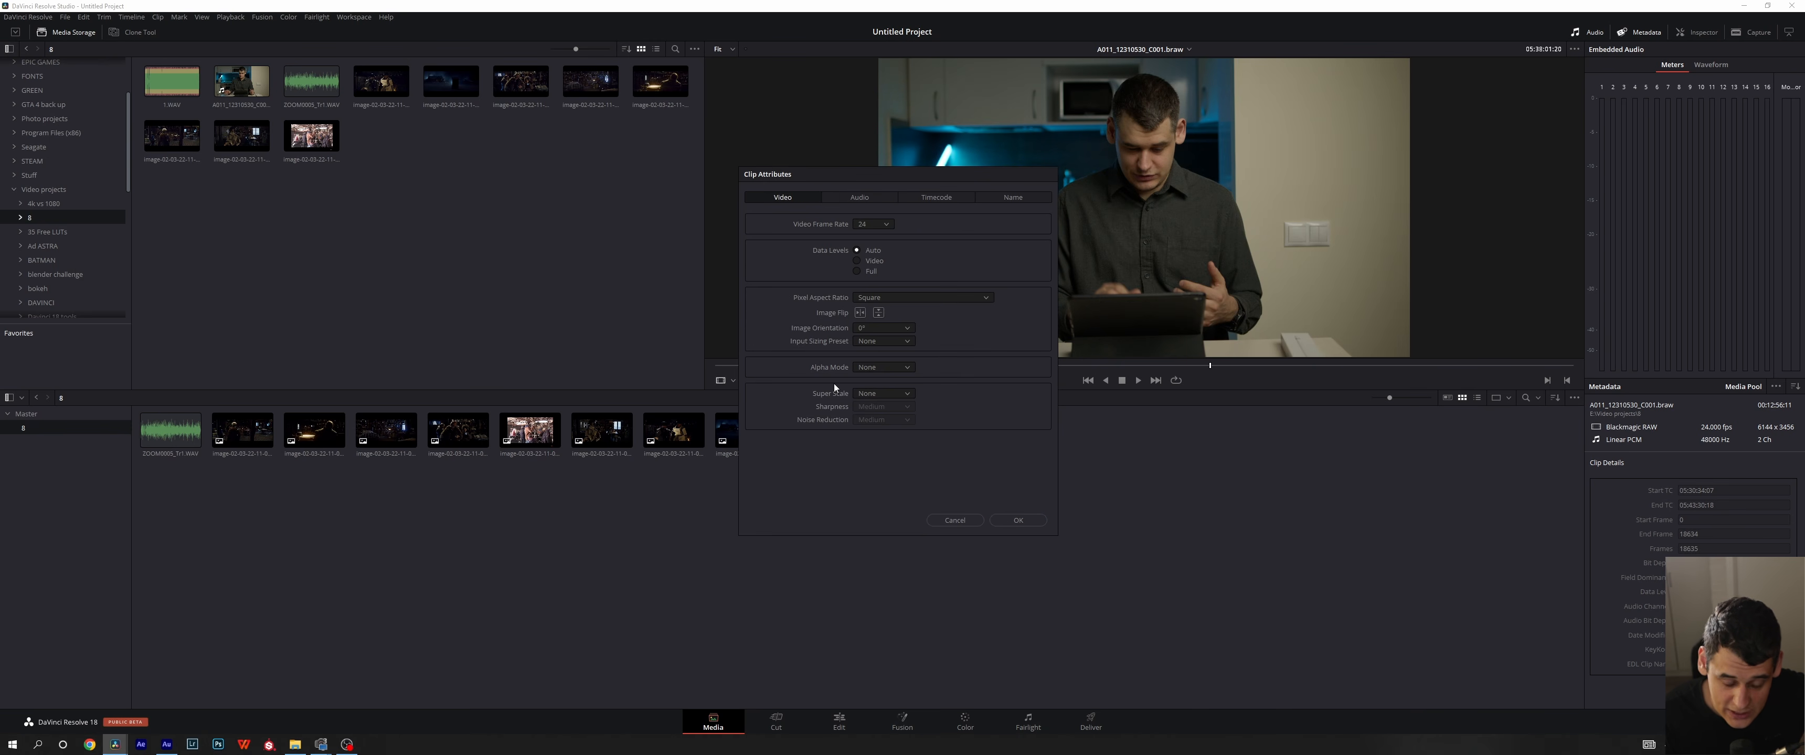
left_click(871, 224)
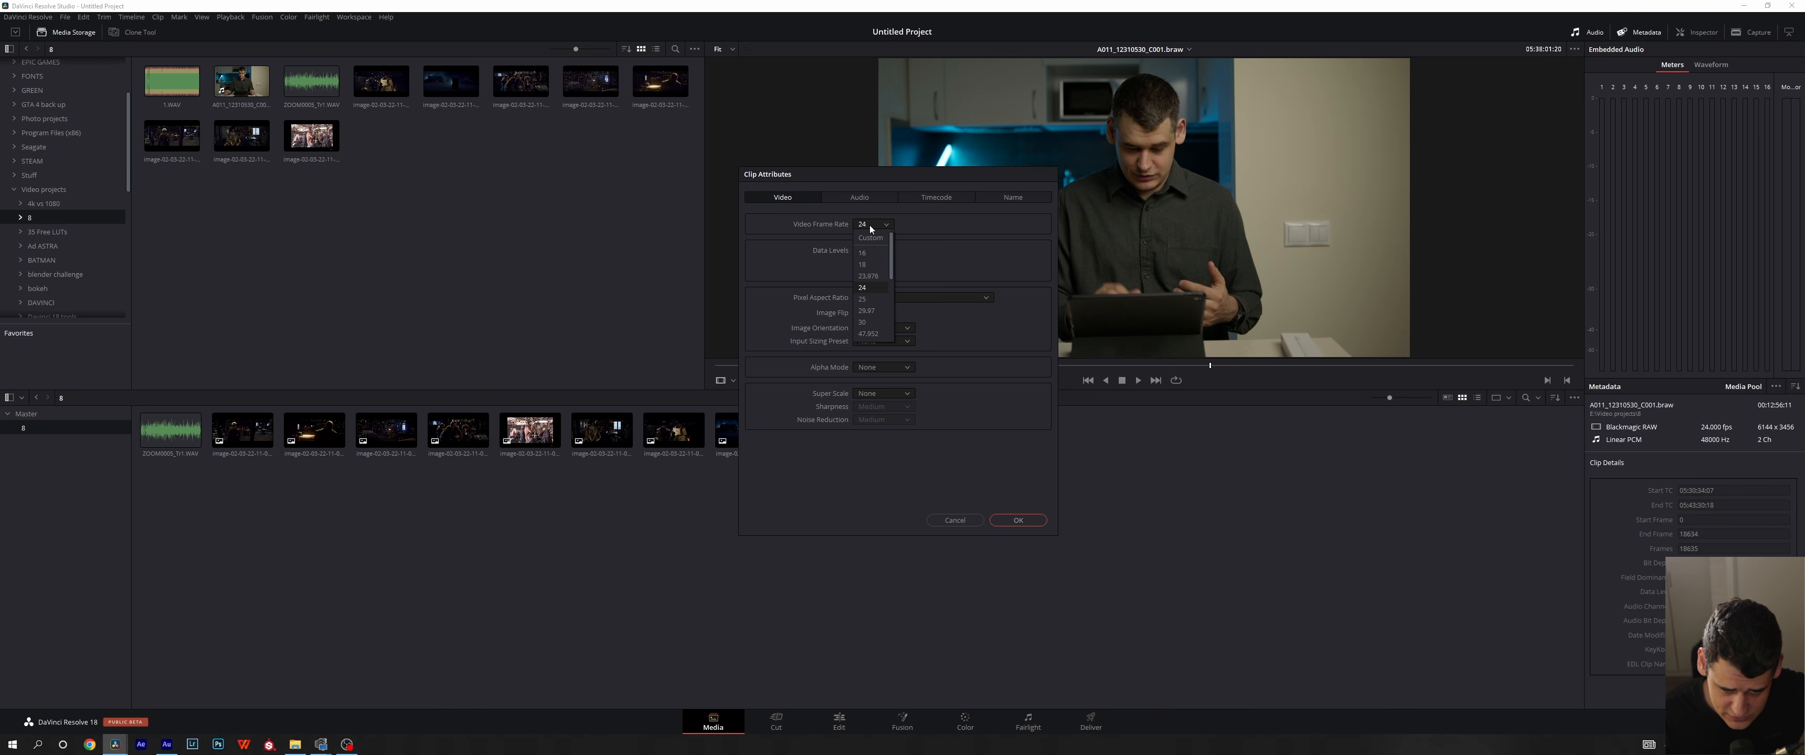
left_click(798, 199)
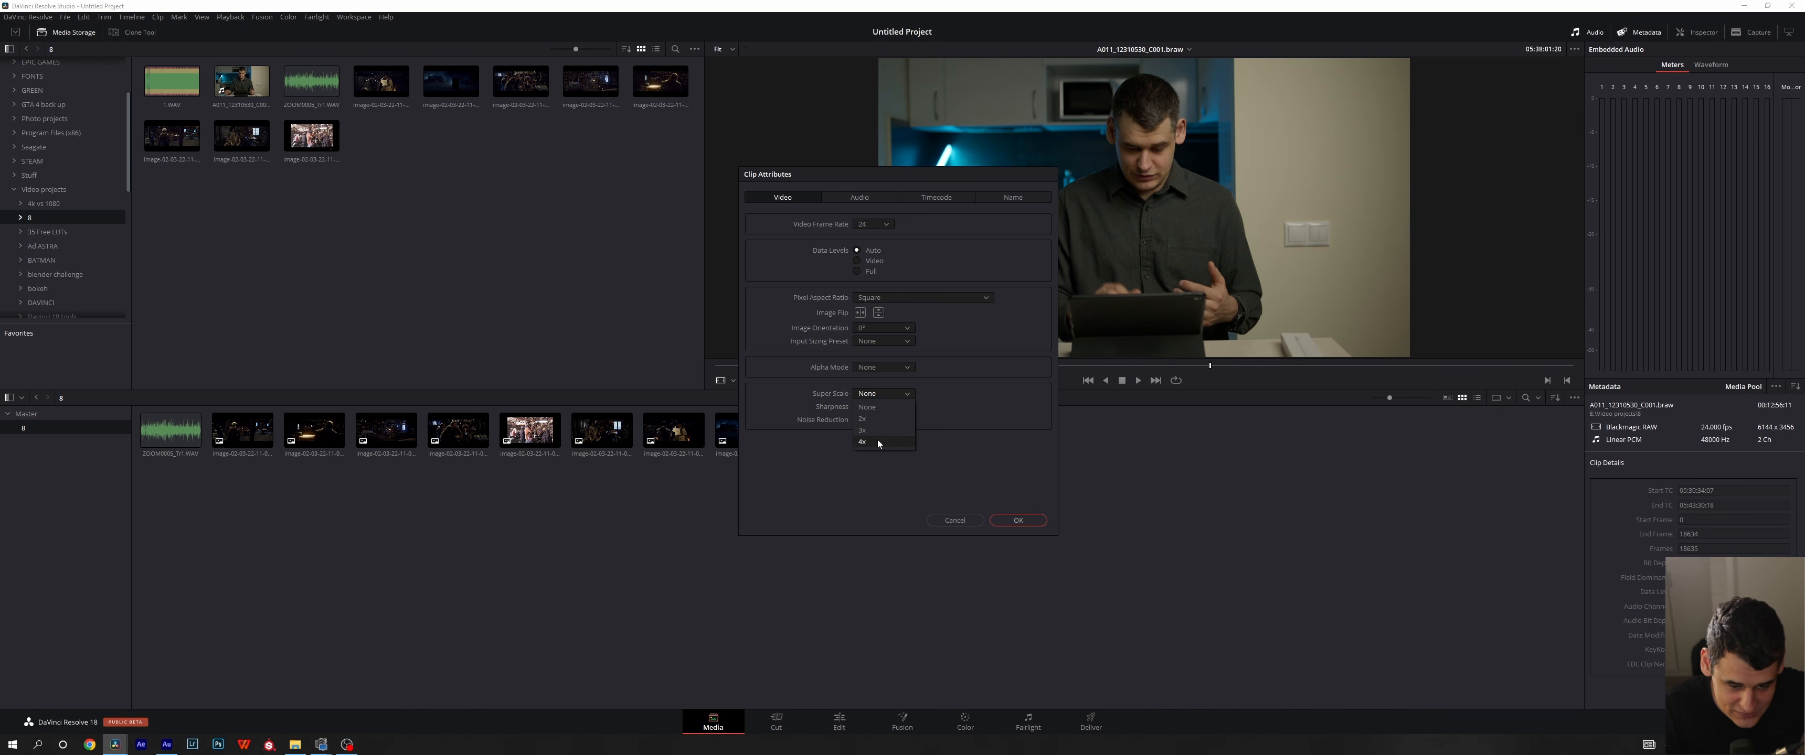
left_click(993, 461)
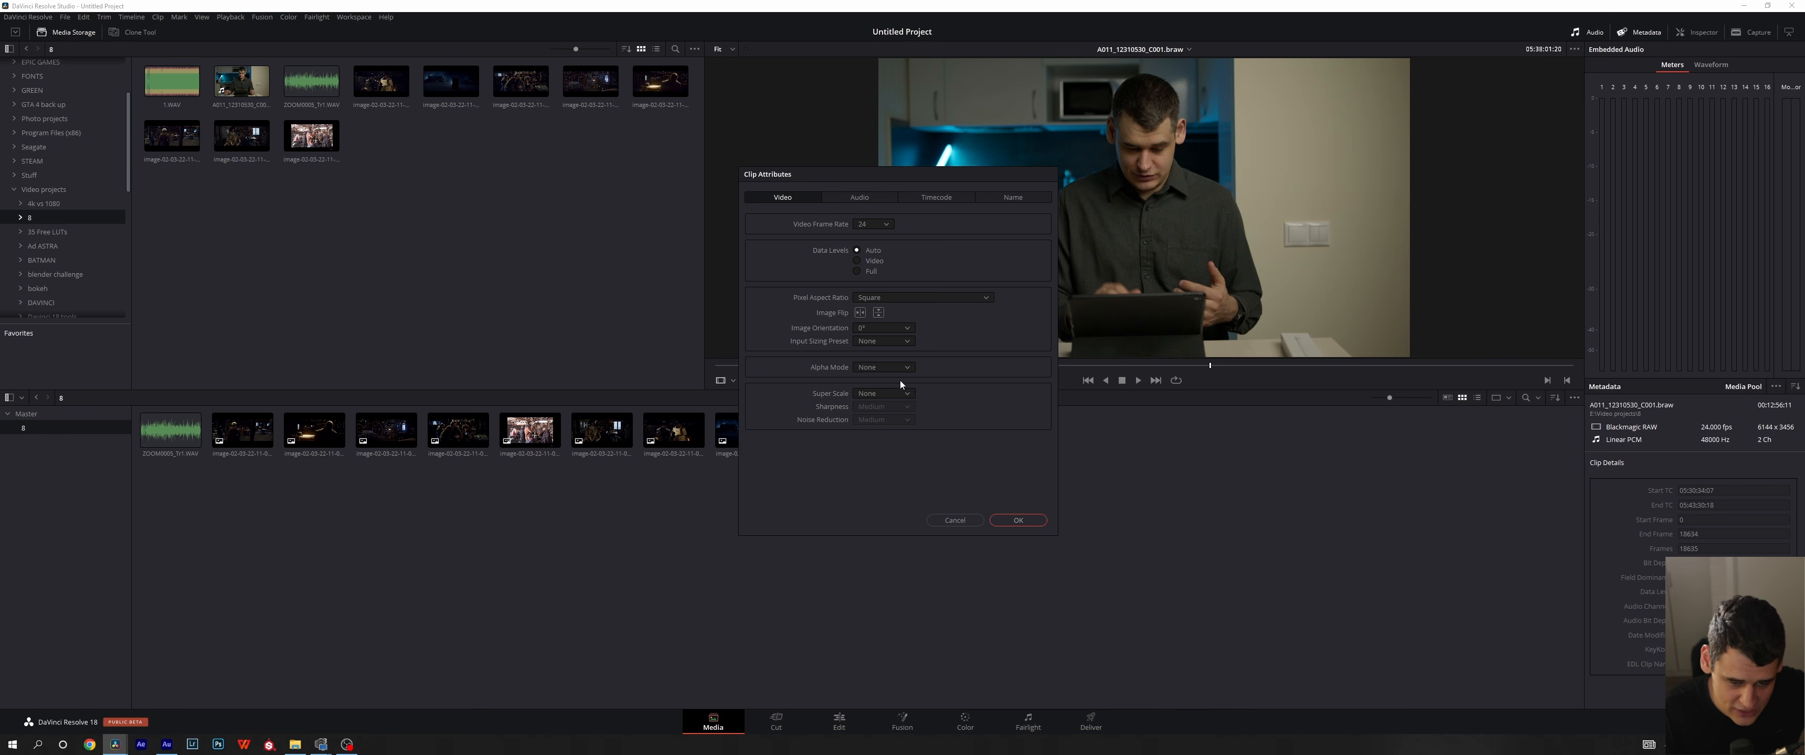
left_click(947, 521)
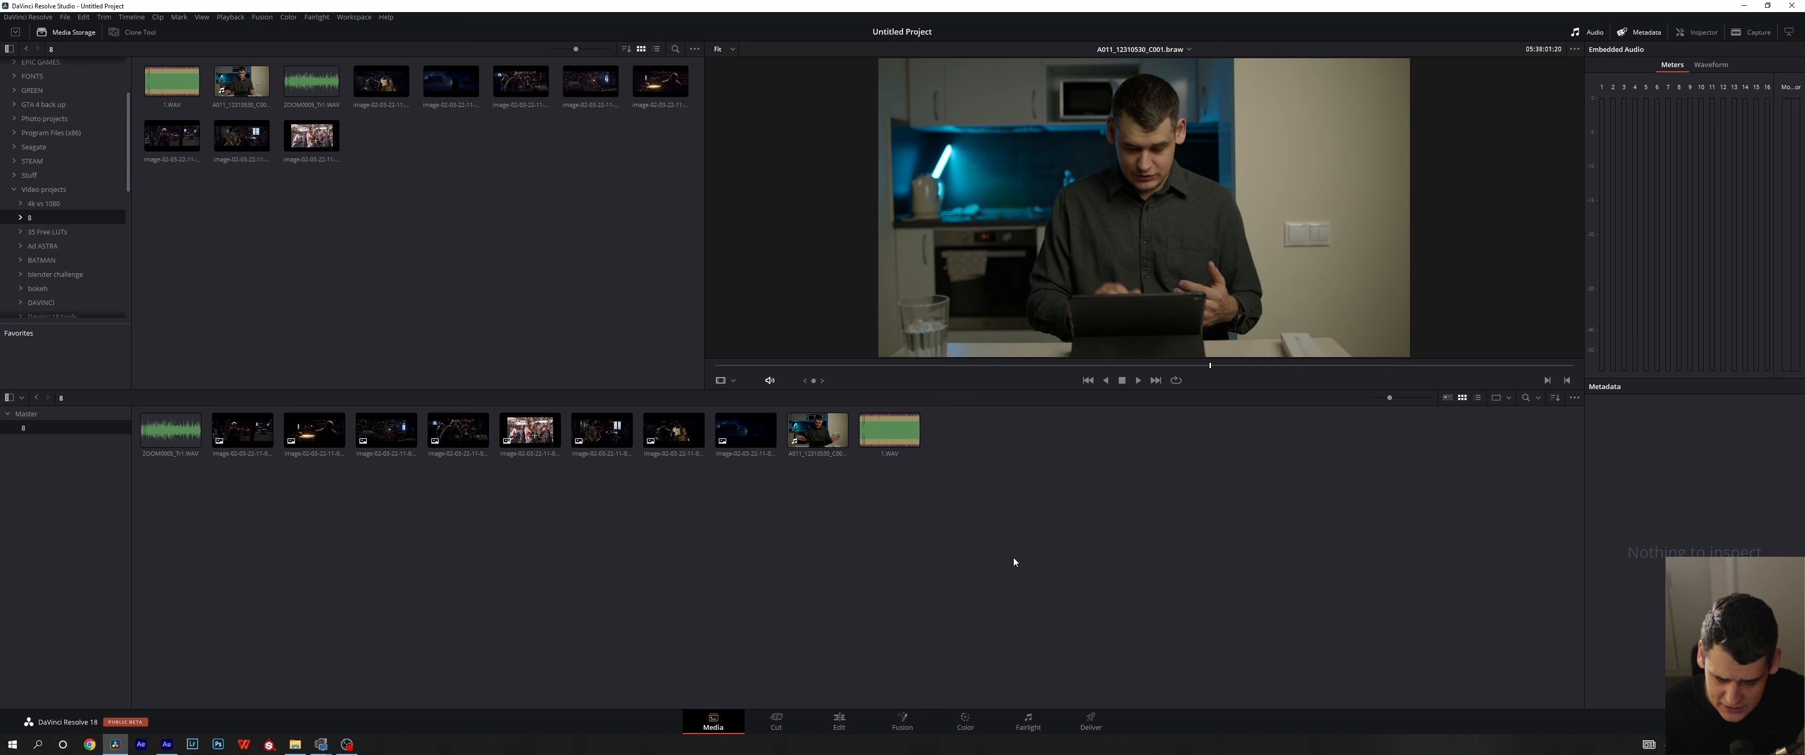
- Select all clips in the media pool, review their available actions and clear the selection
left_click_drag(1126, 574, 134, 410)
right_click(620, 423)
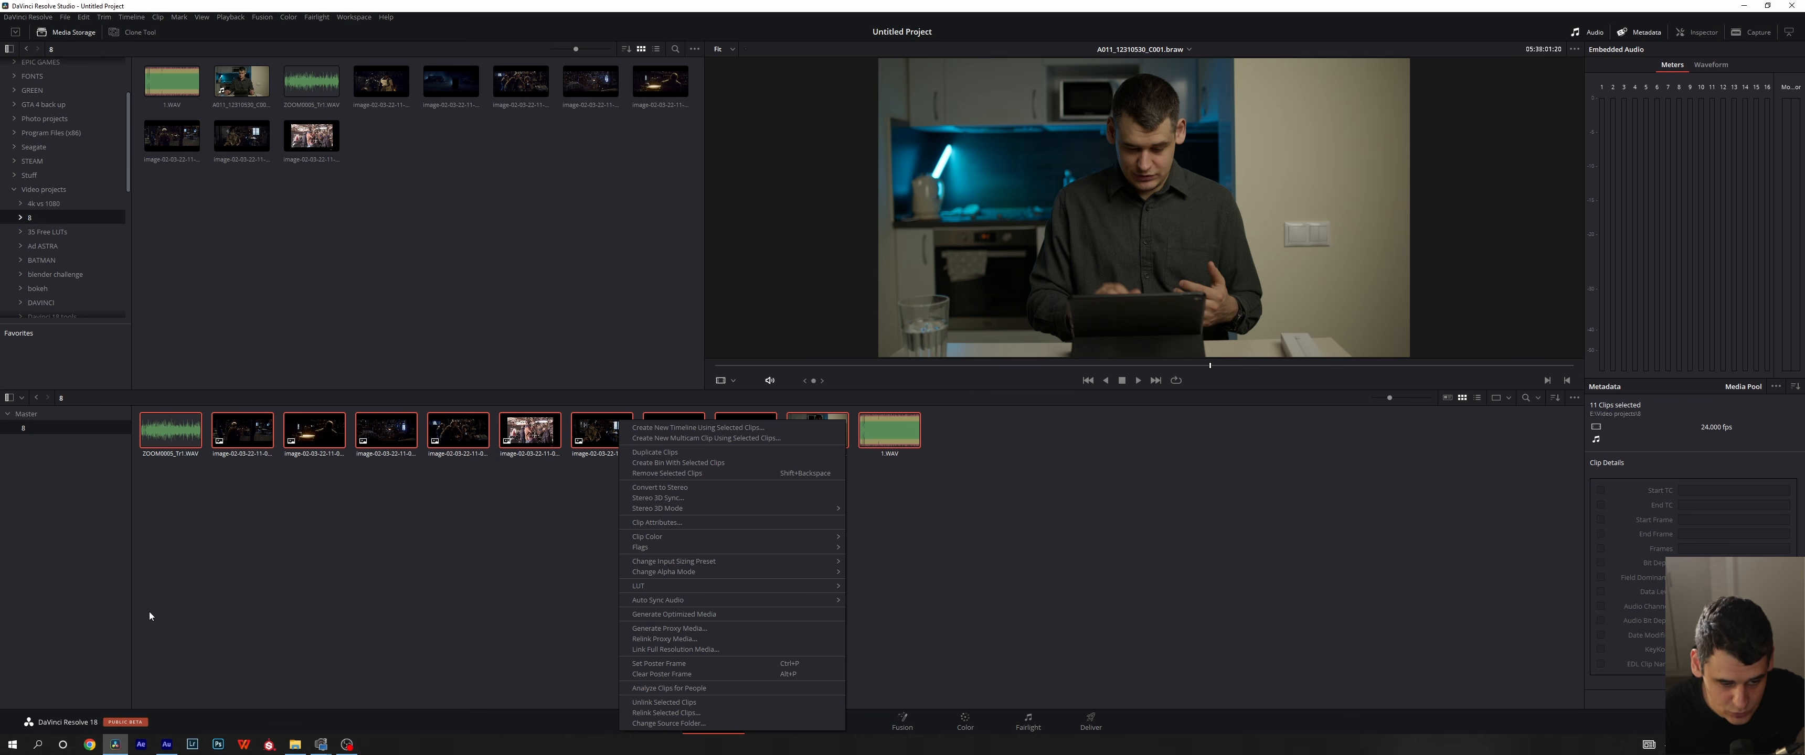
left_click(1047, 582)
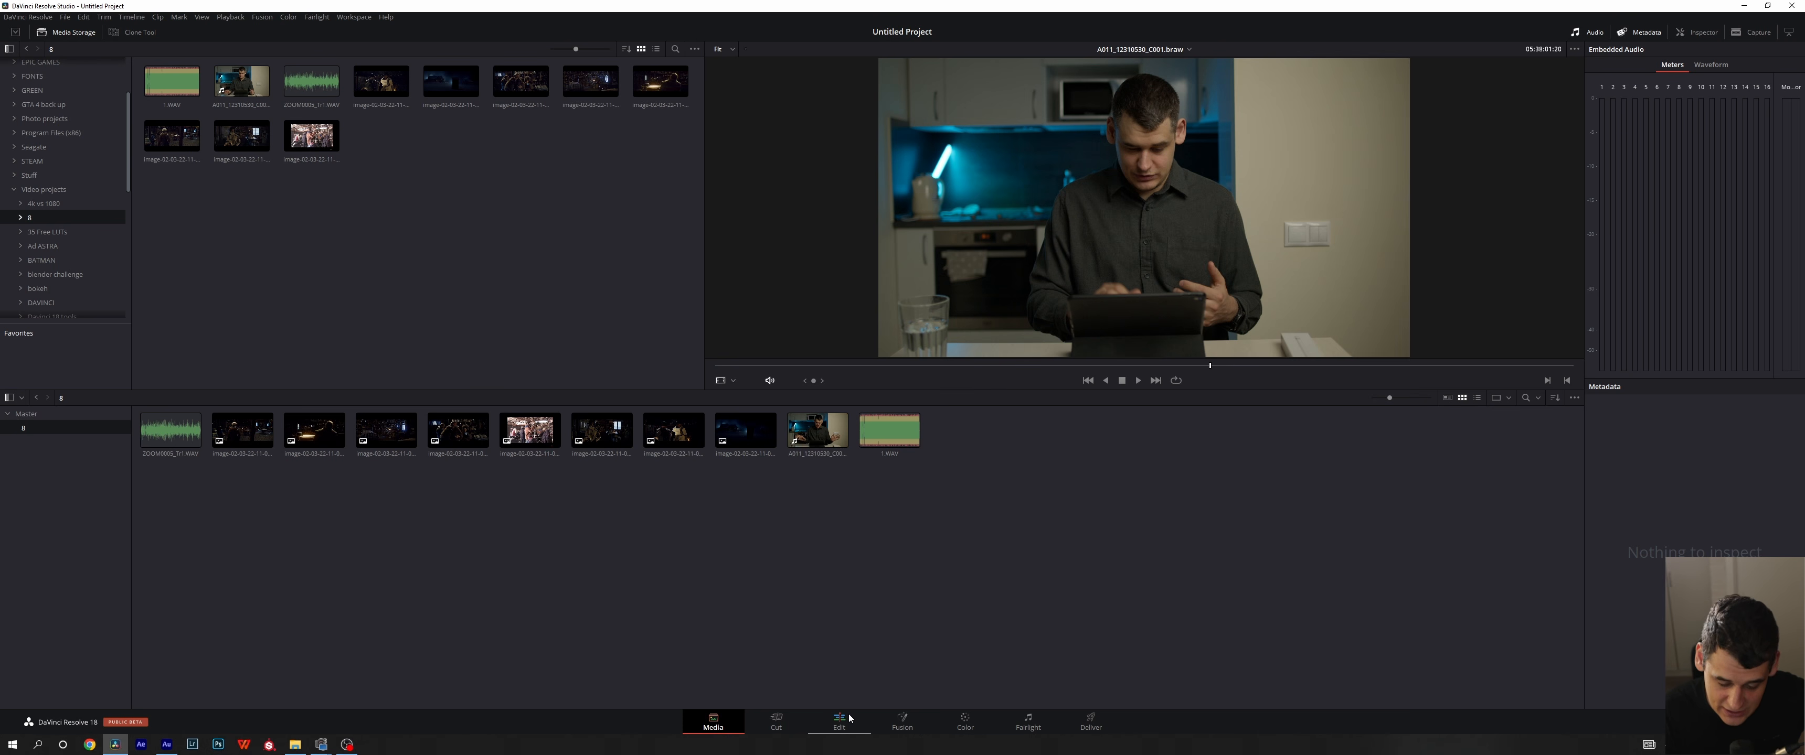
left_click_drag(716, 576, 742, 628)
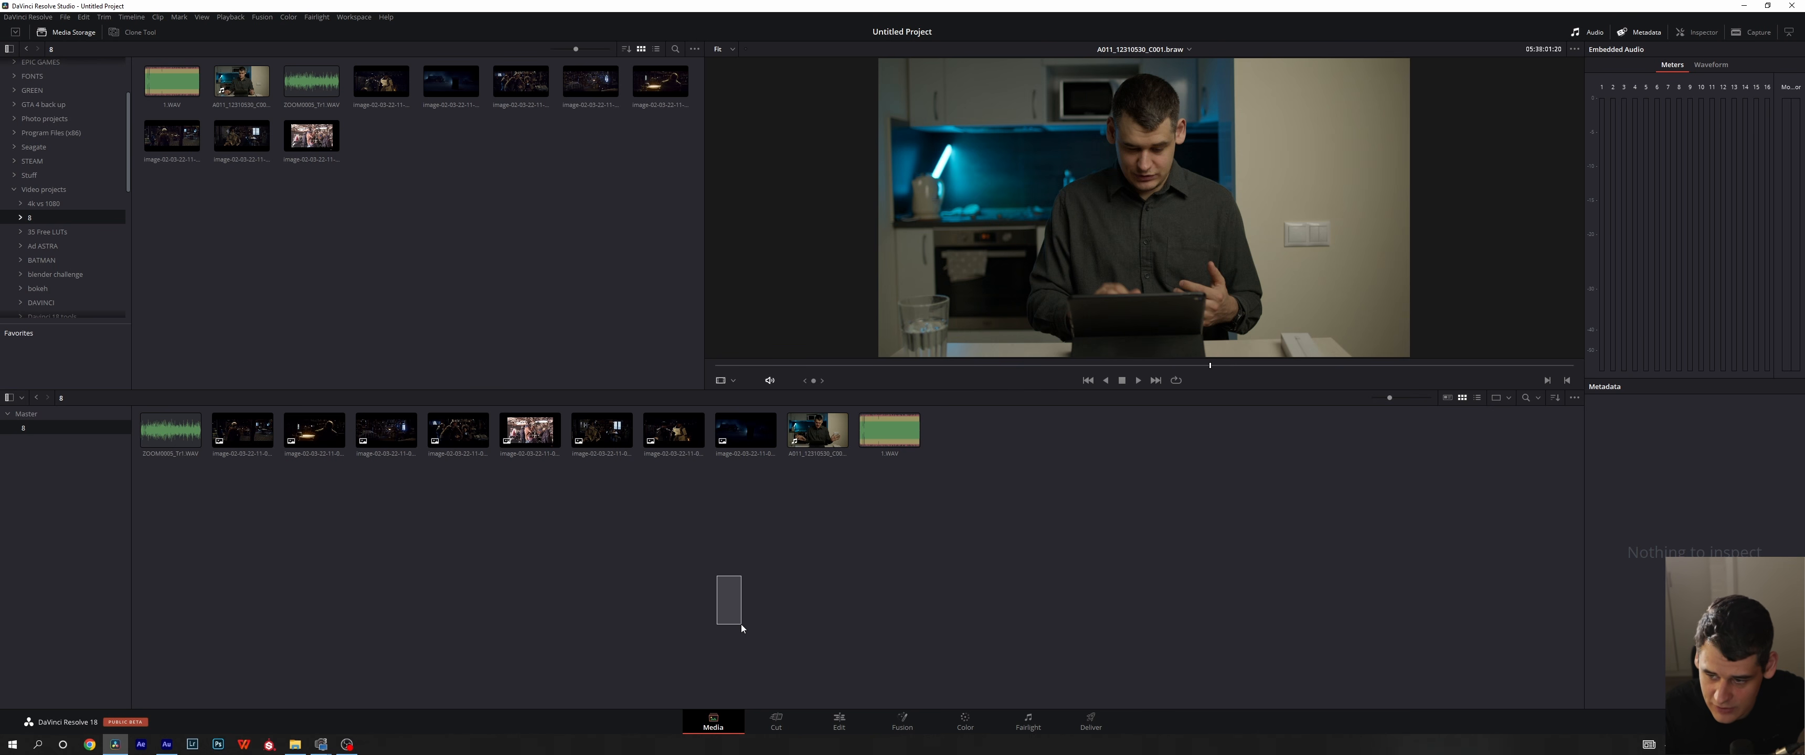